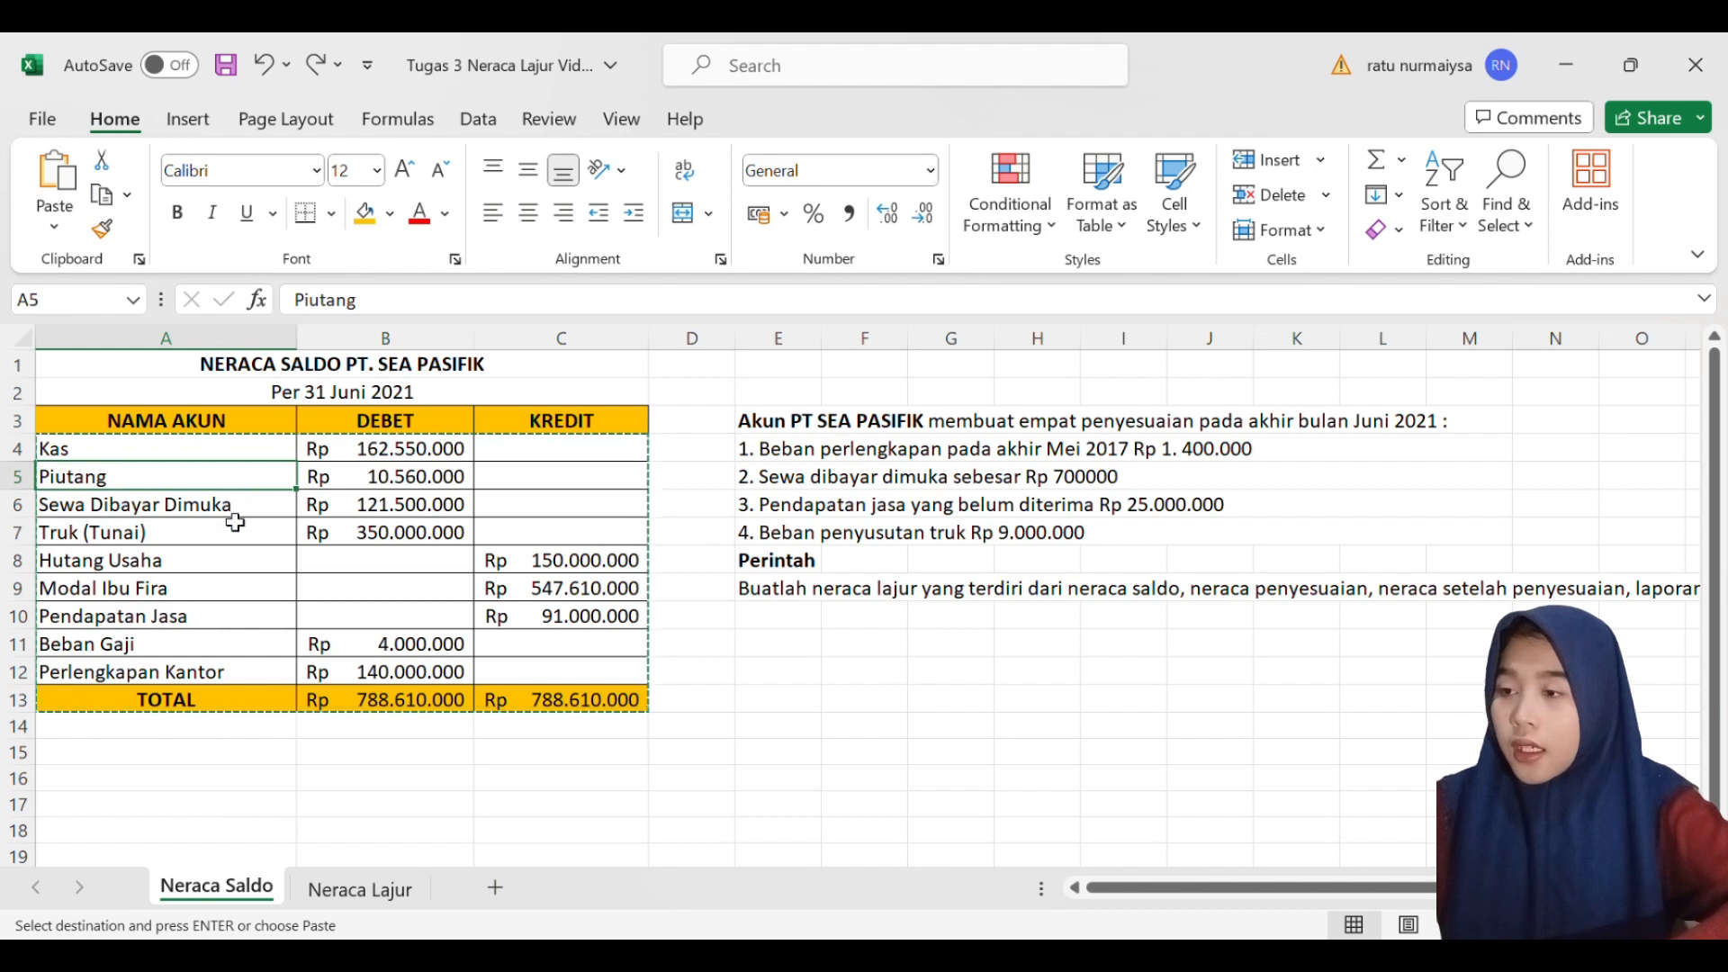
- Review the account names in the Neraca Saldo table and the debit and credit totals in row 13
click(203, 518)
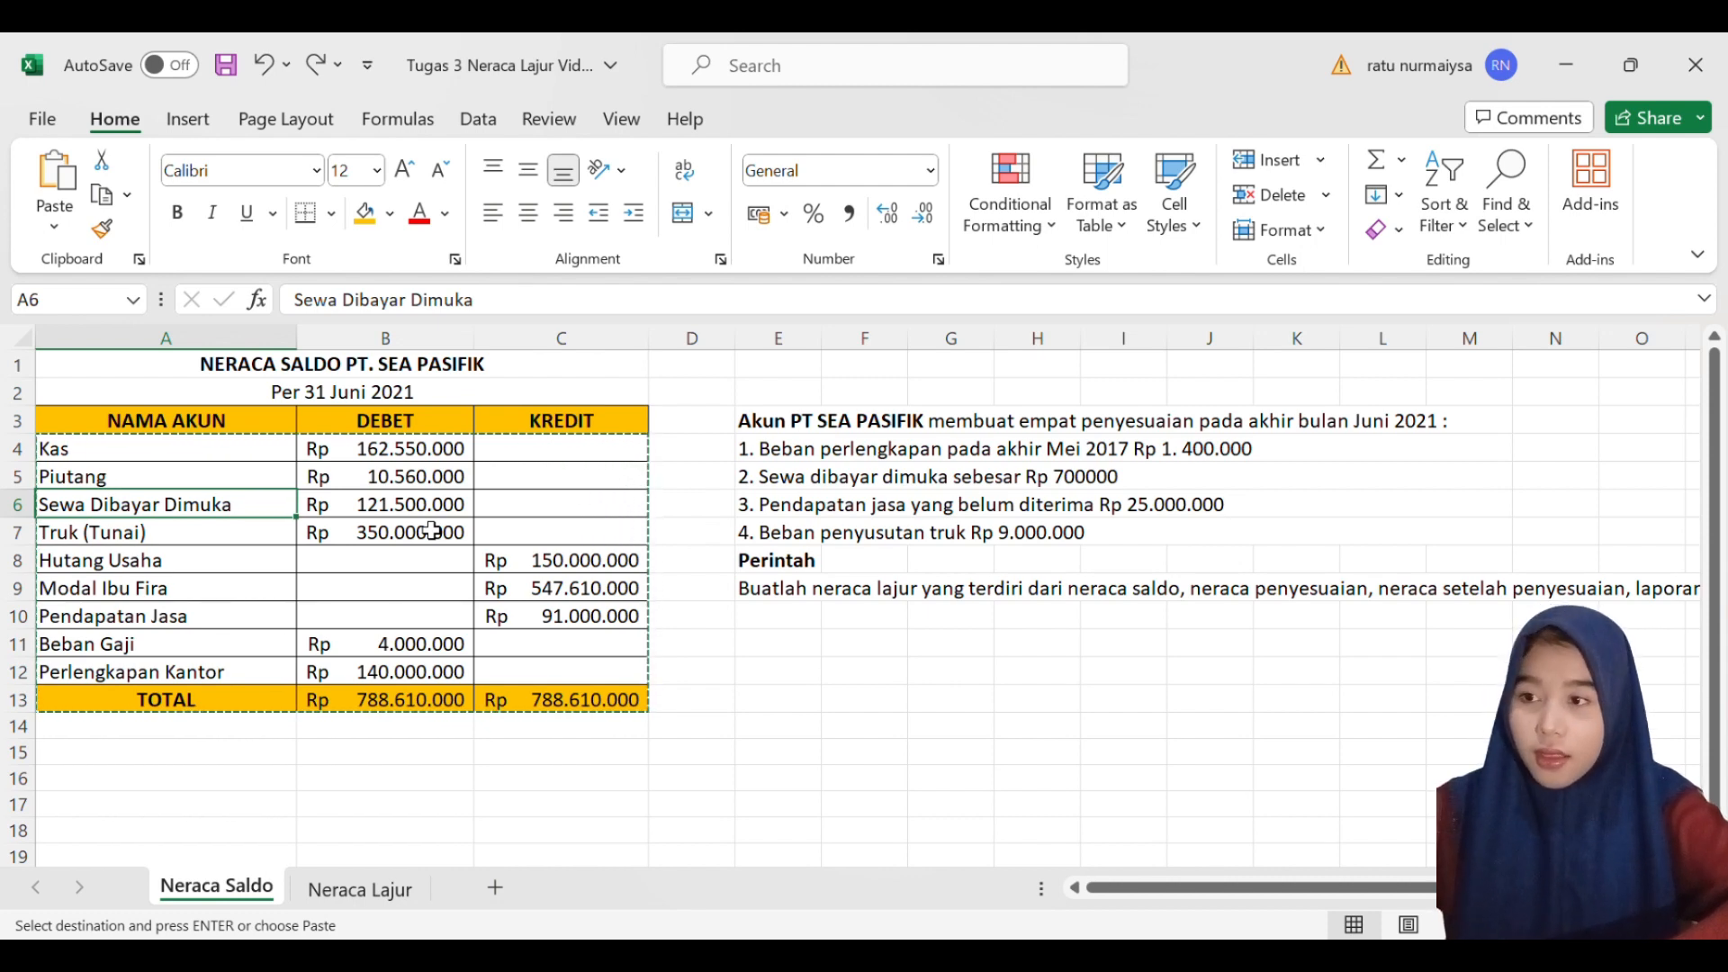
click(193, 540)
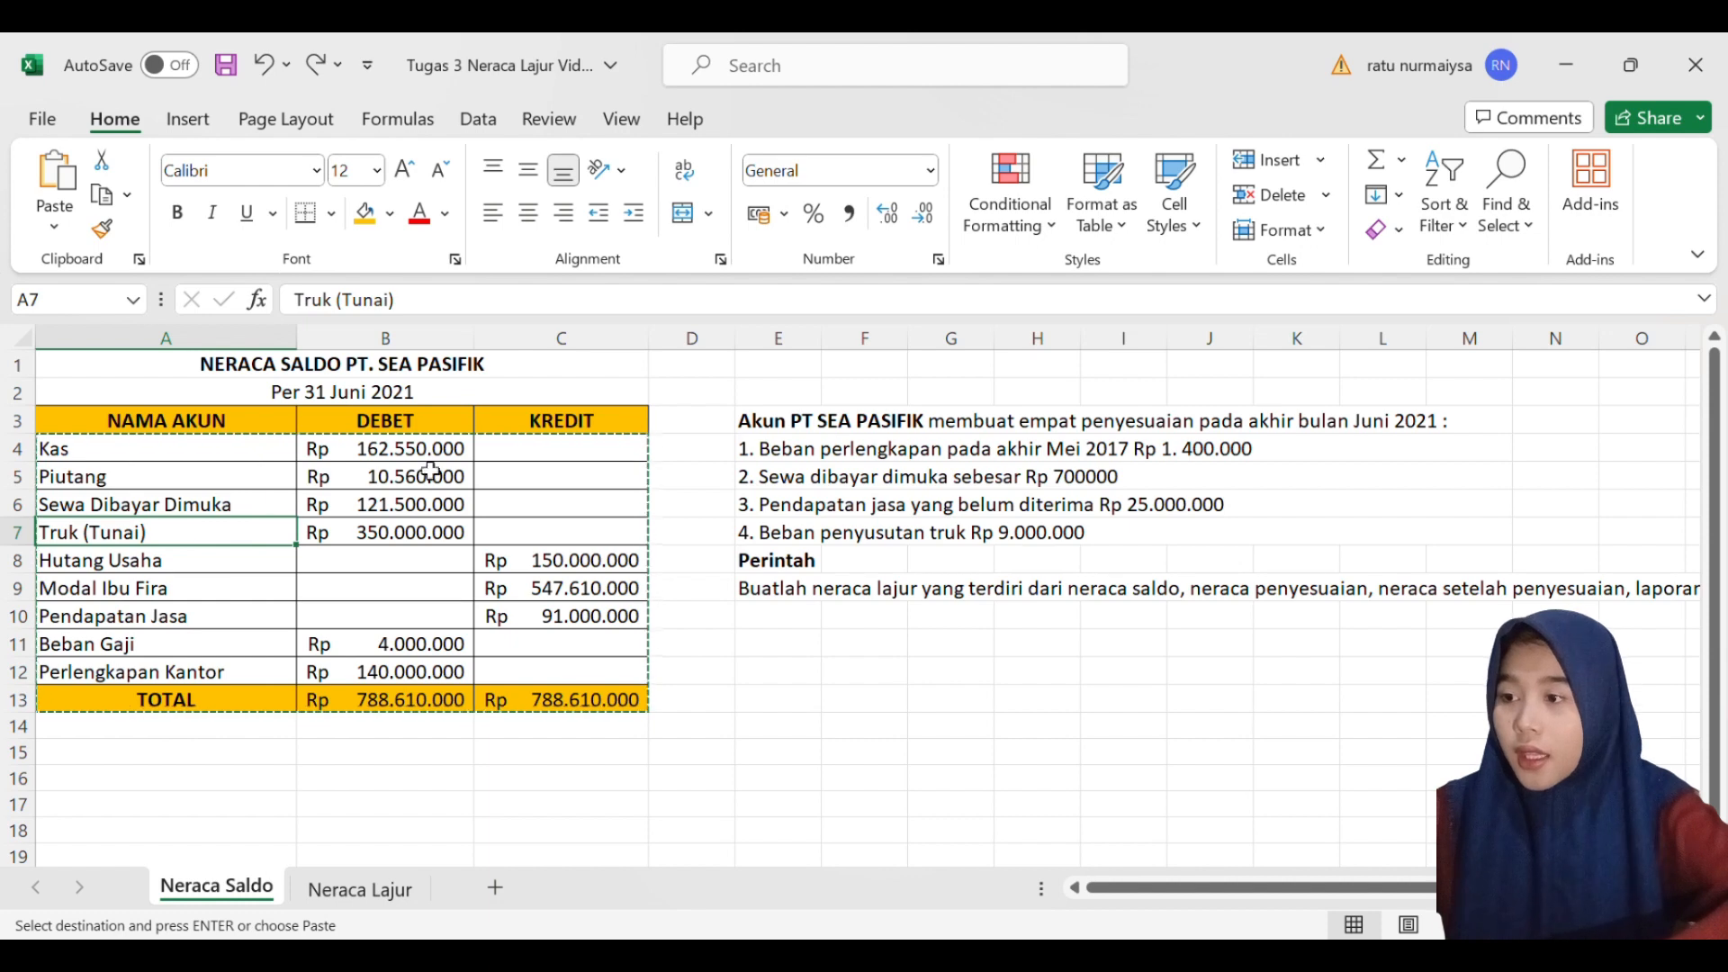
click(134, 574)
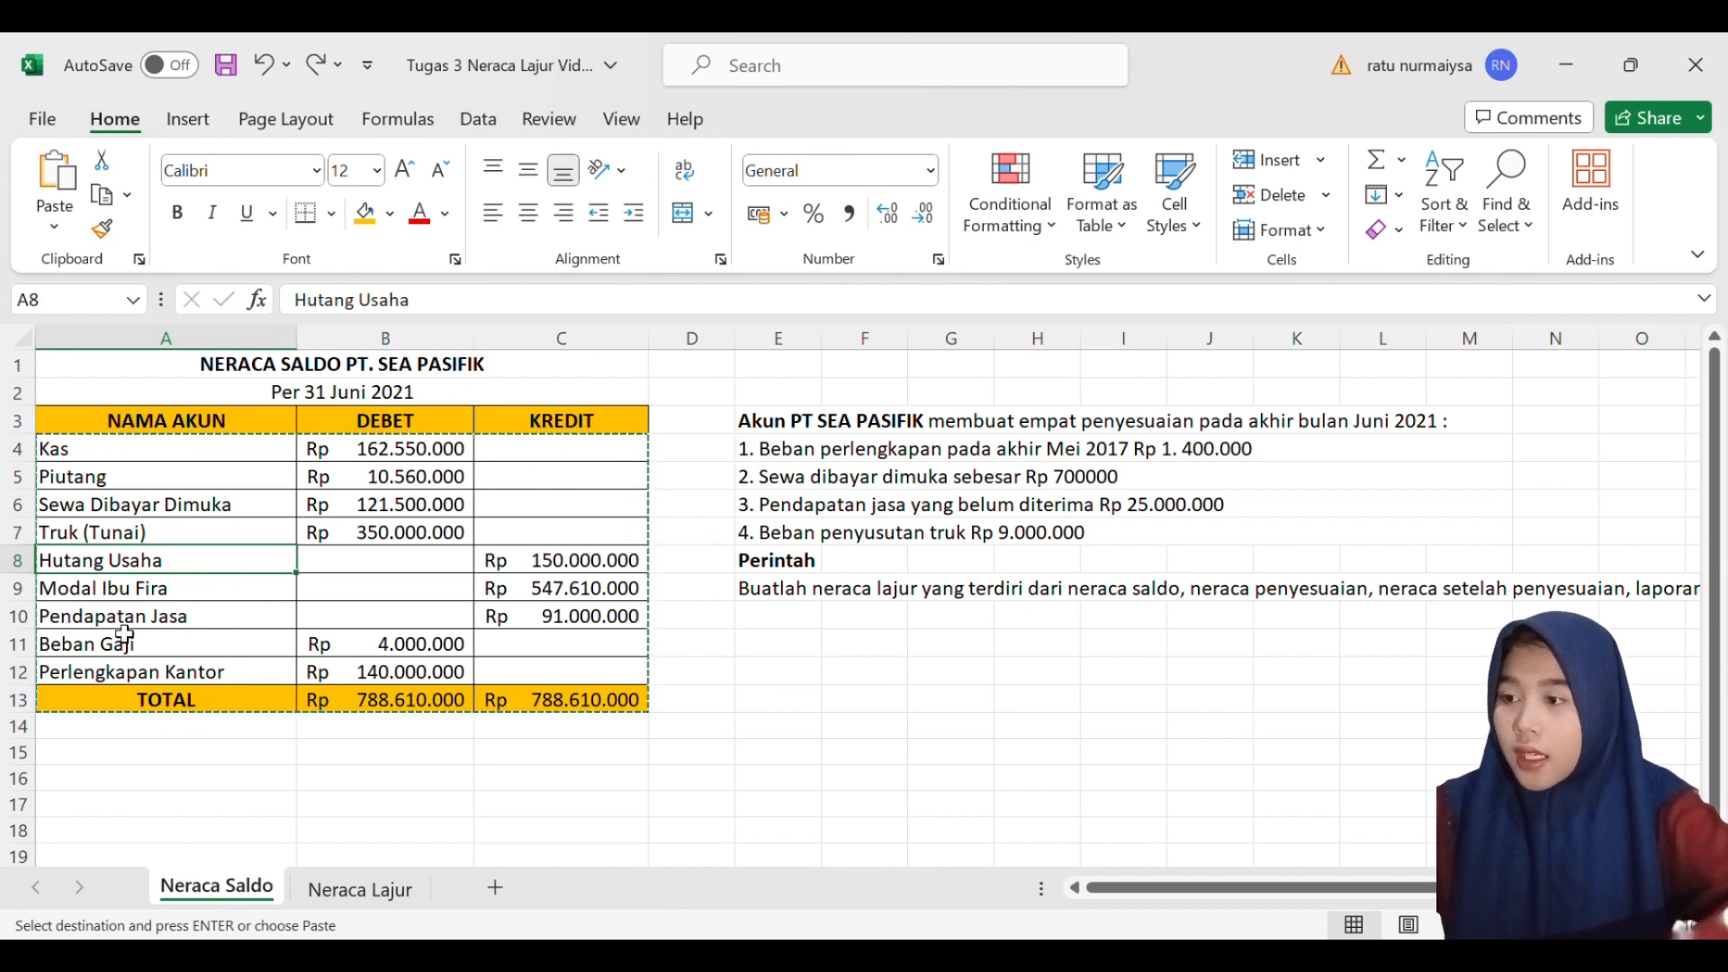
click(123, 594)
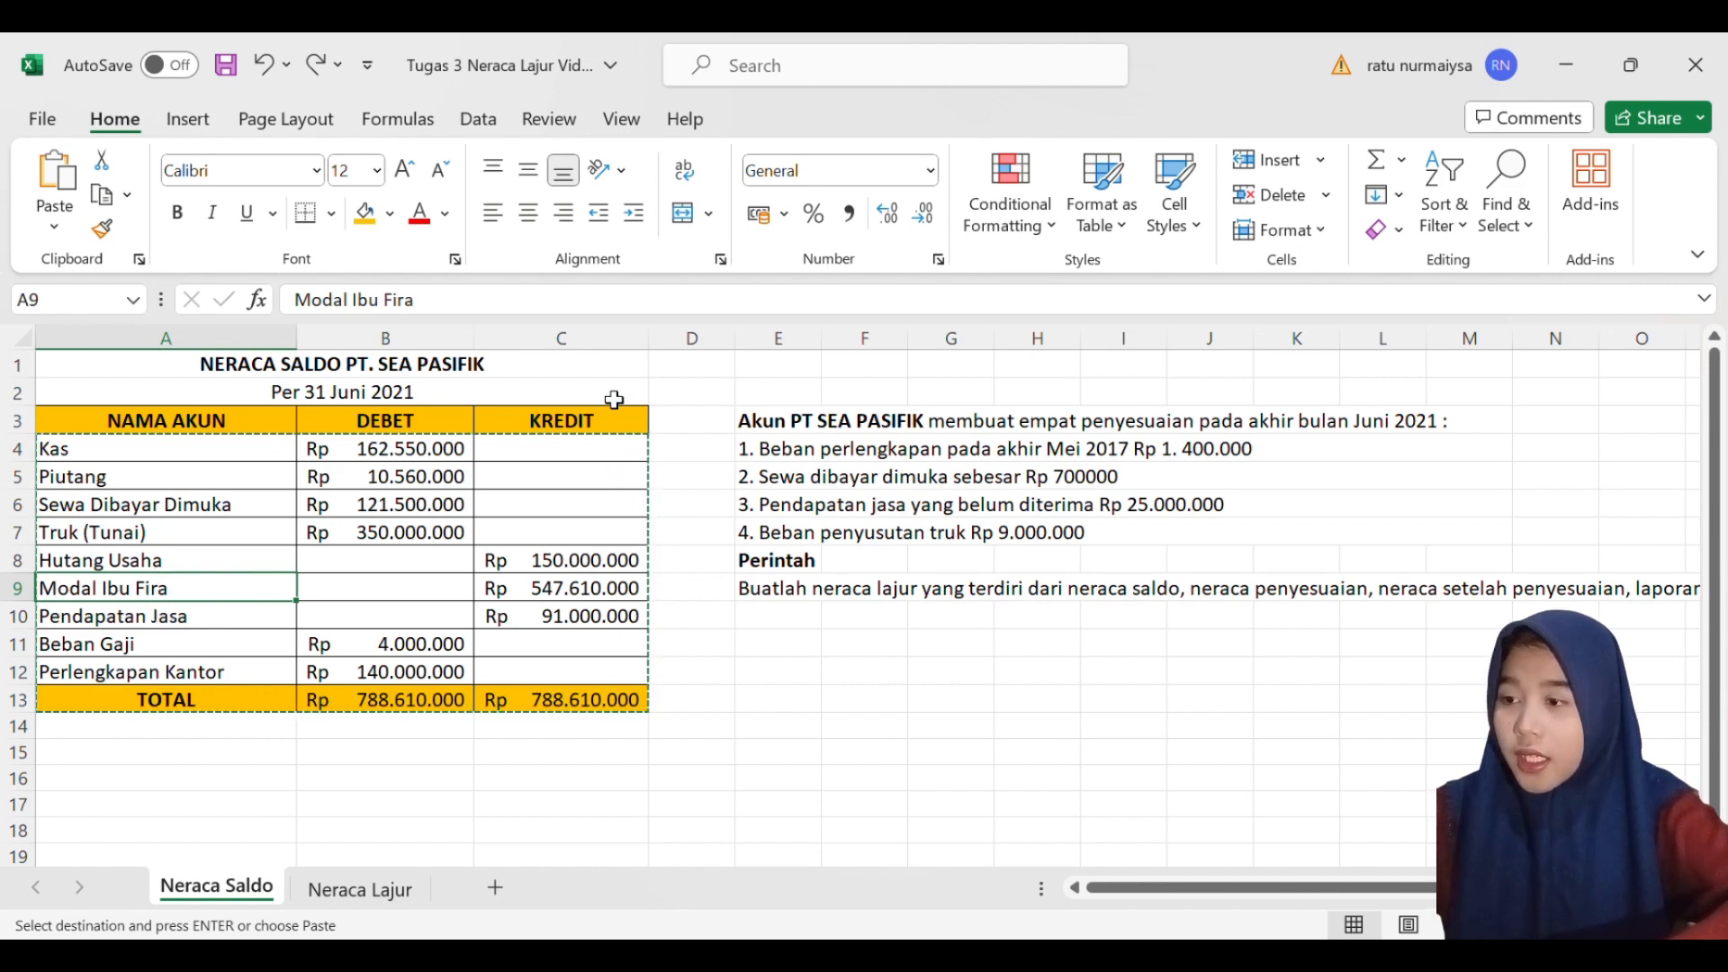
click(208, 656)
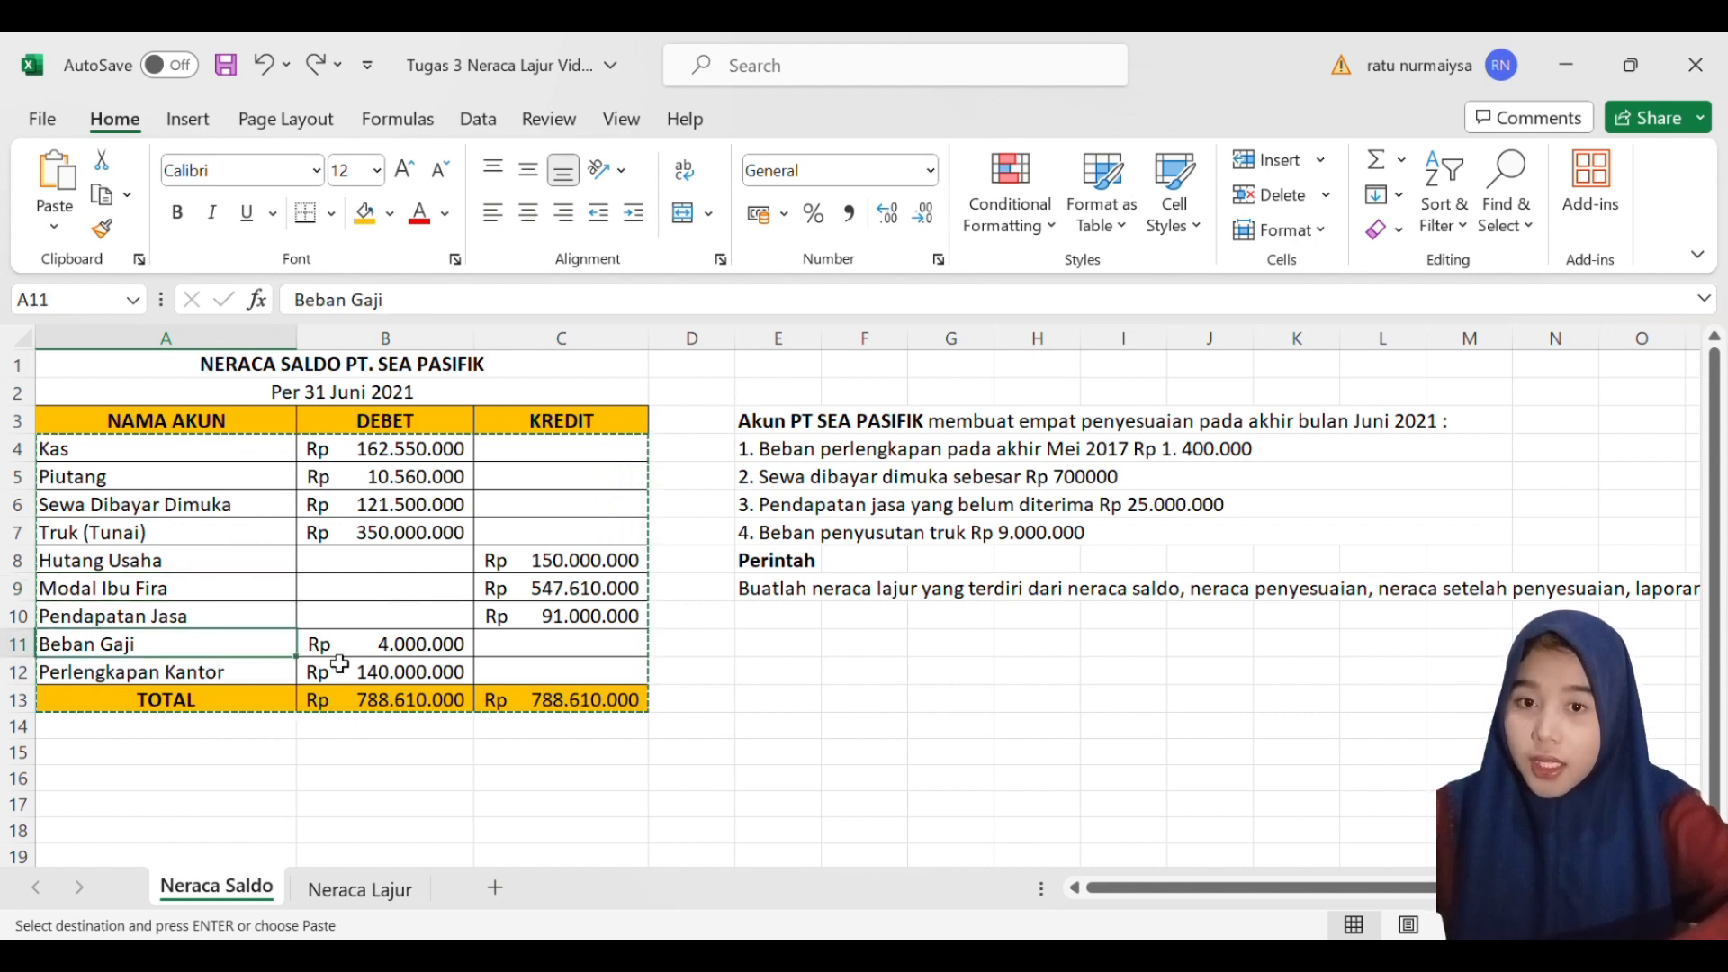
click(220, 684)
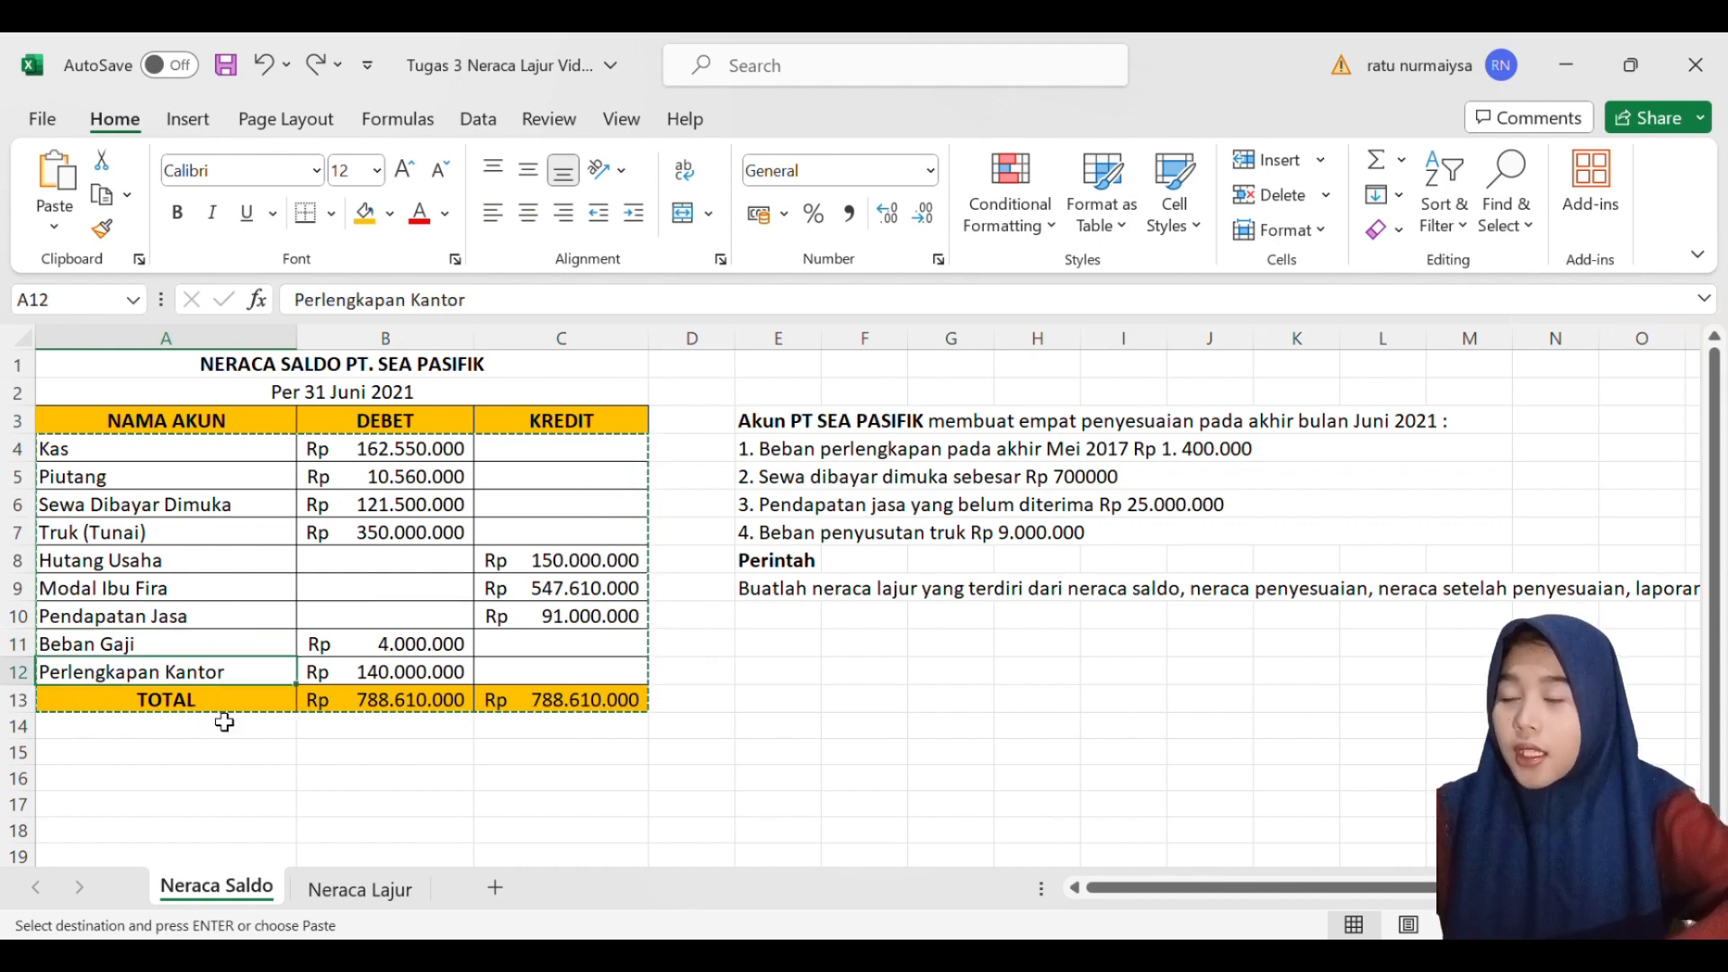
click(225, 706)
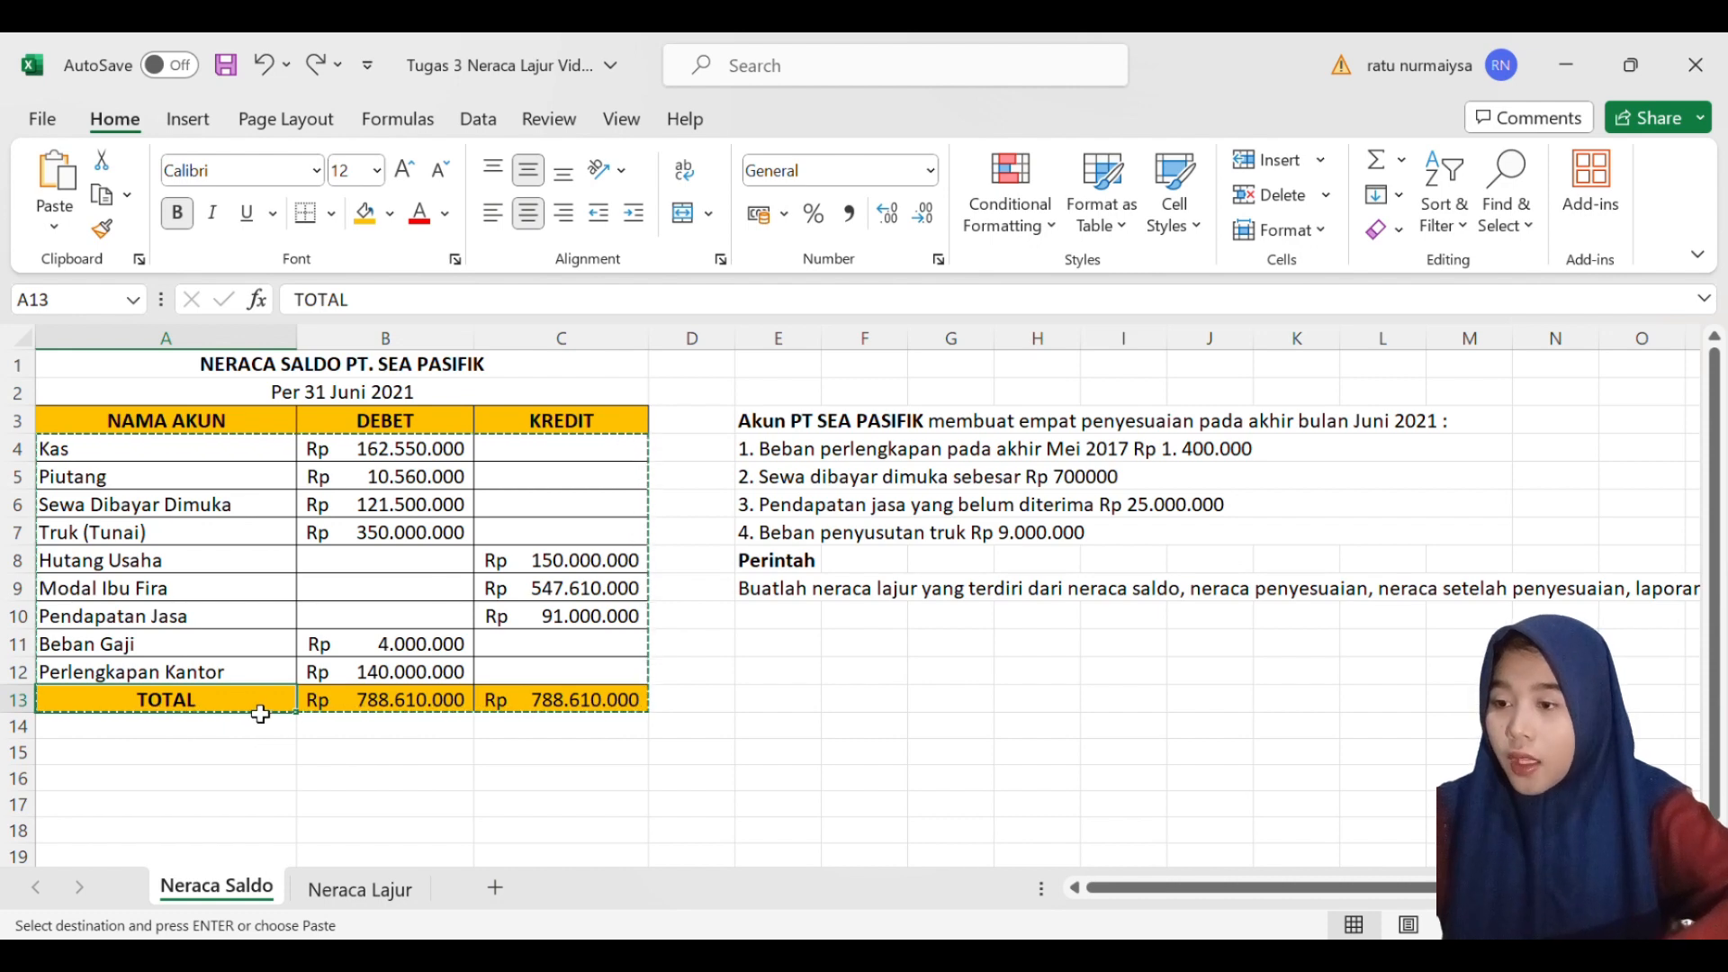
drag(258, 713, 387, 709)
click(387, 709)
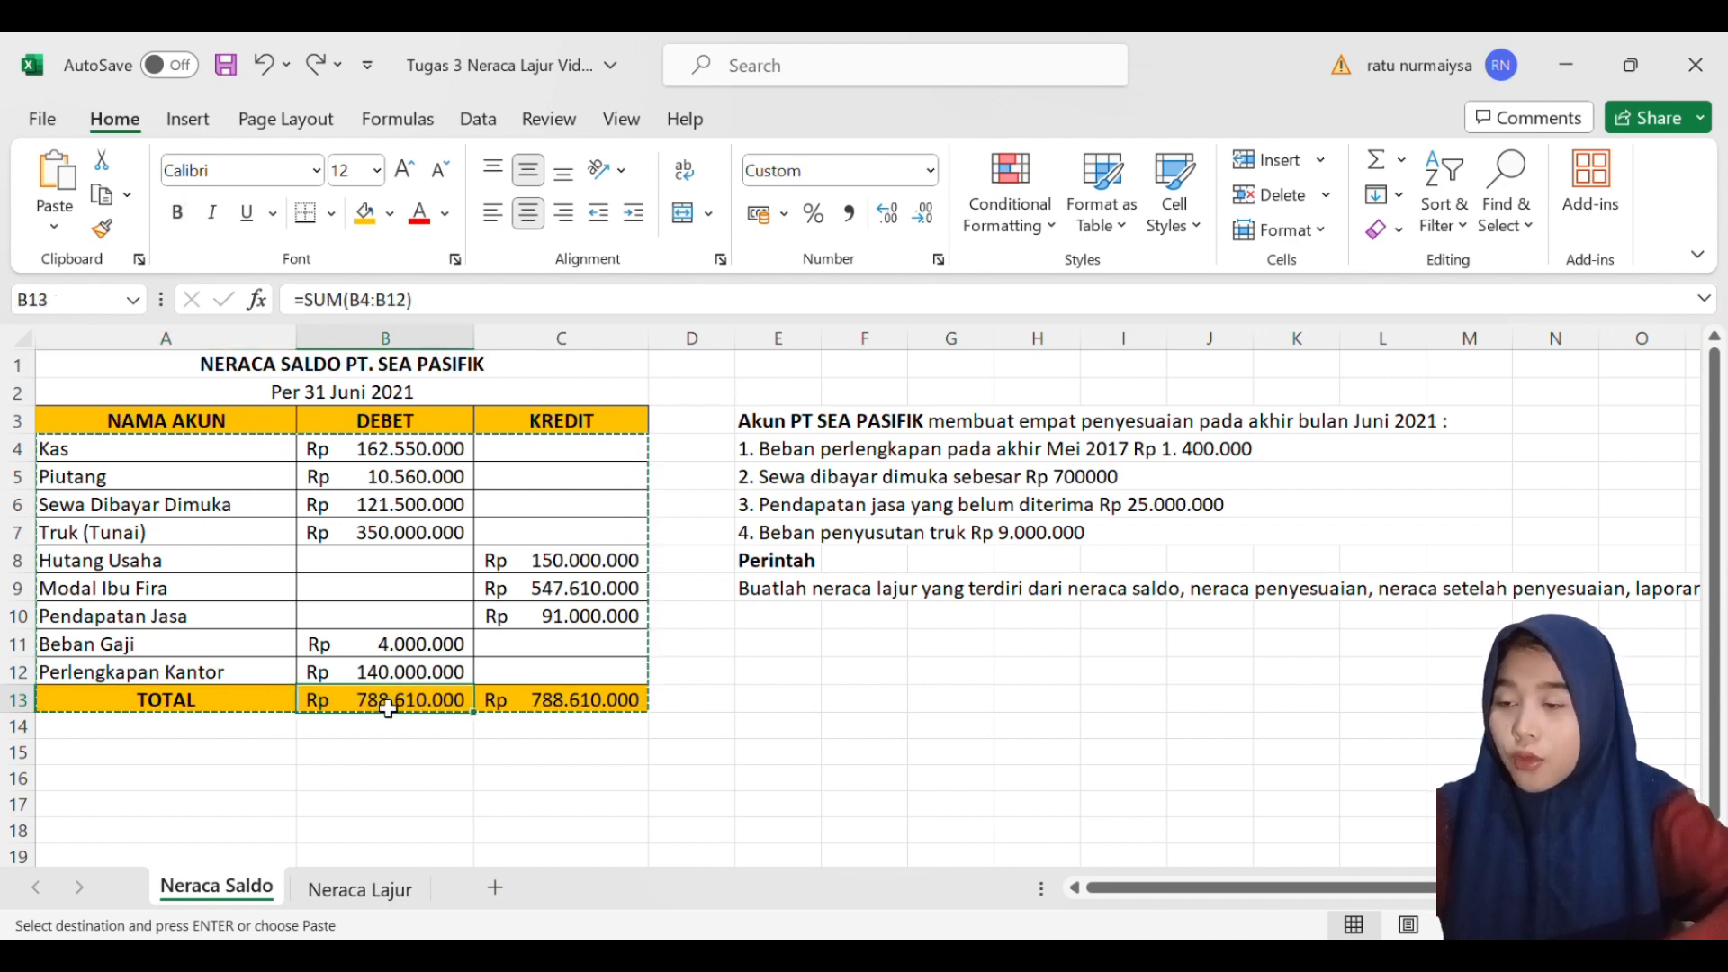
double_click(450, 707)
click(470, 767)
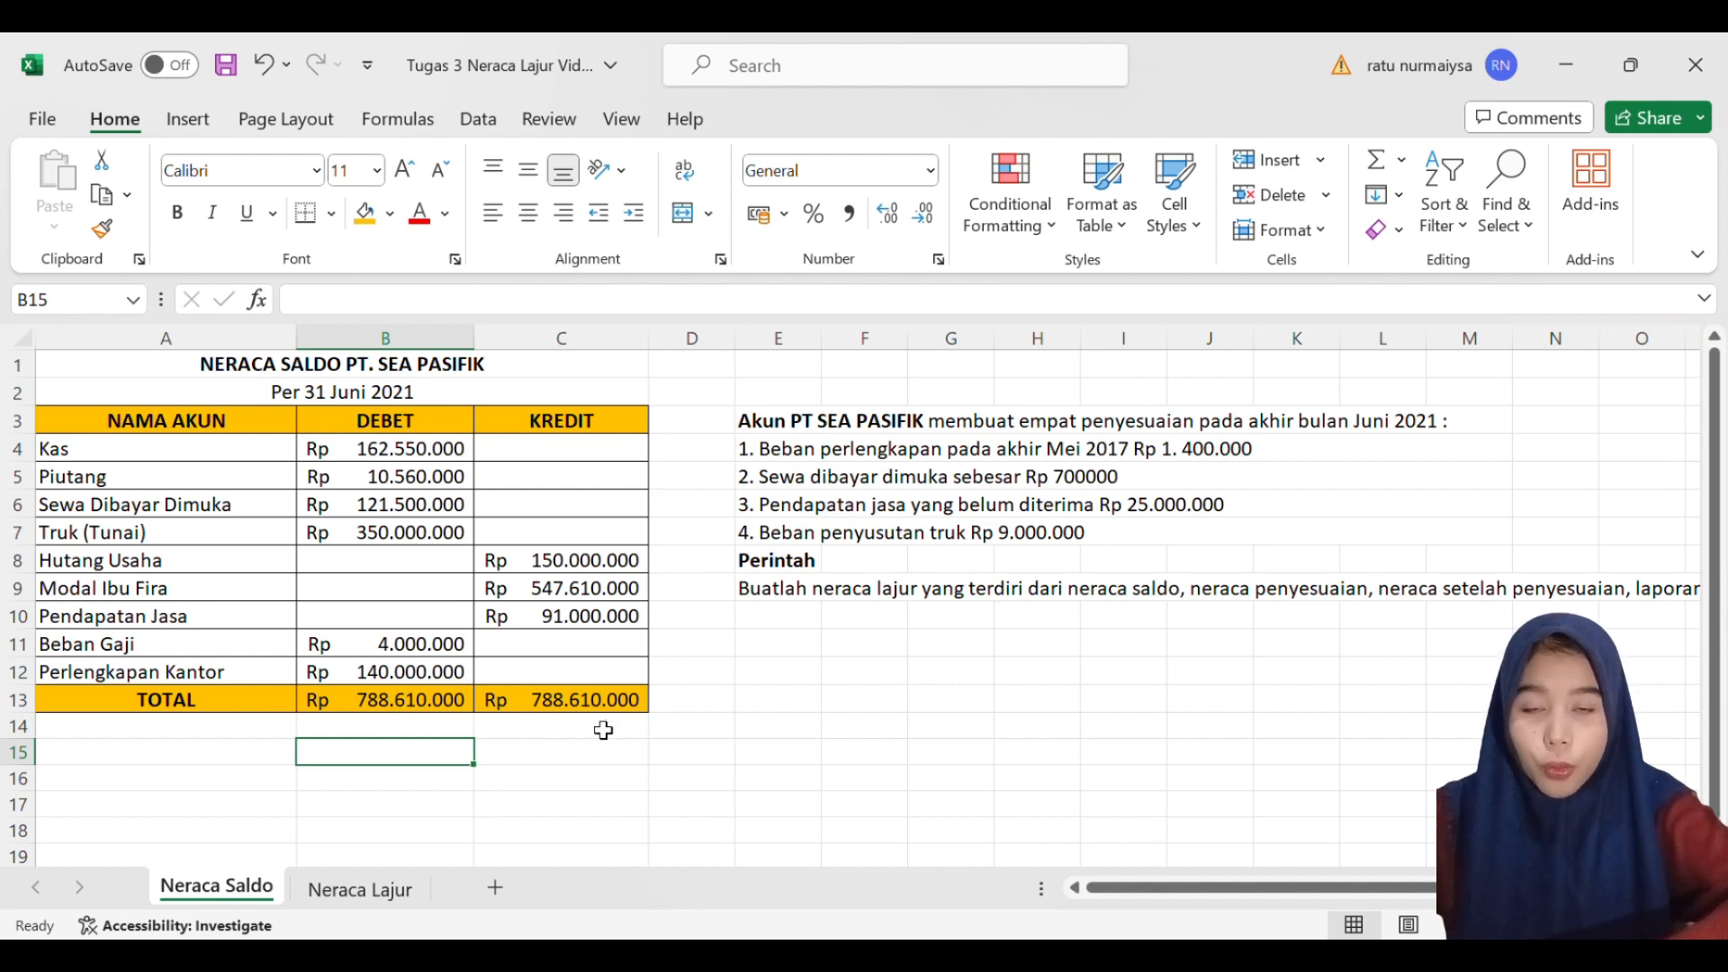
click(370, 706)
drag(369, 707, 570, 701)
click(707, 705)
- Add a thousands separator to the prepaid rent amount in adjustment note 2 so it reads Rp 700.000
click(805, 423)
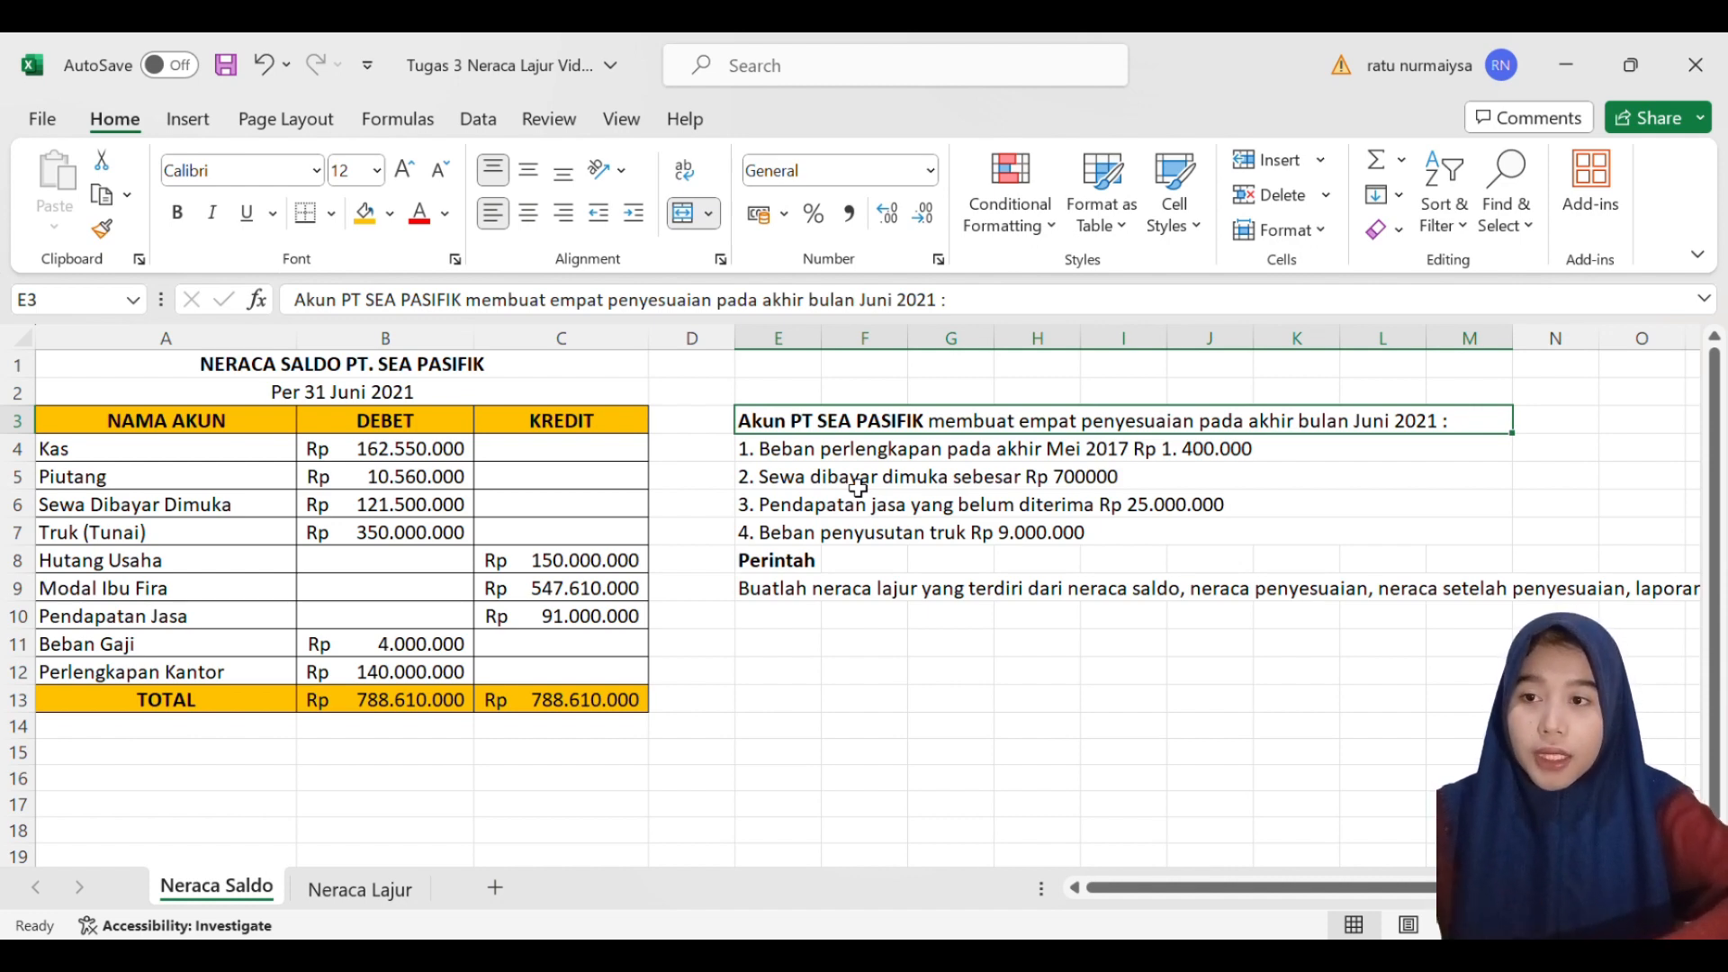
click(959, 454)
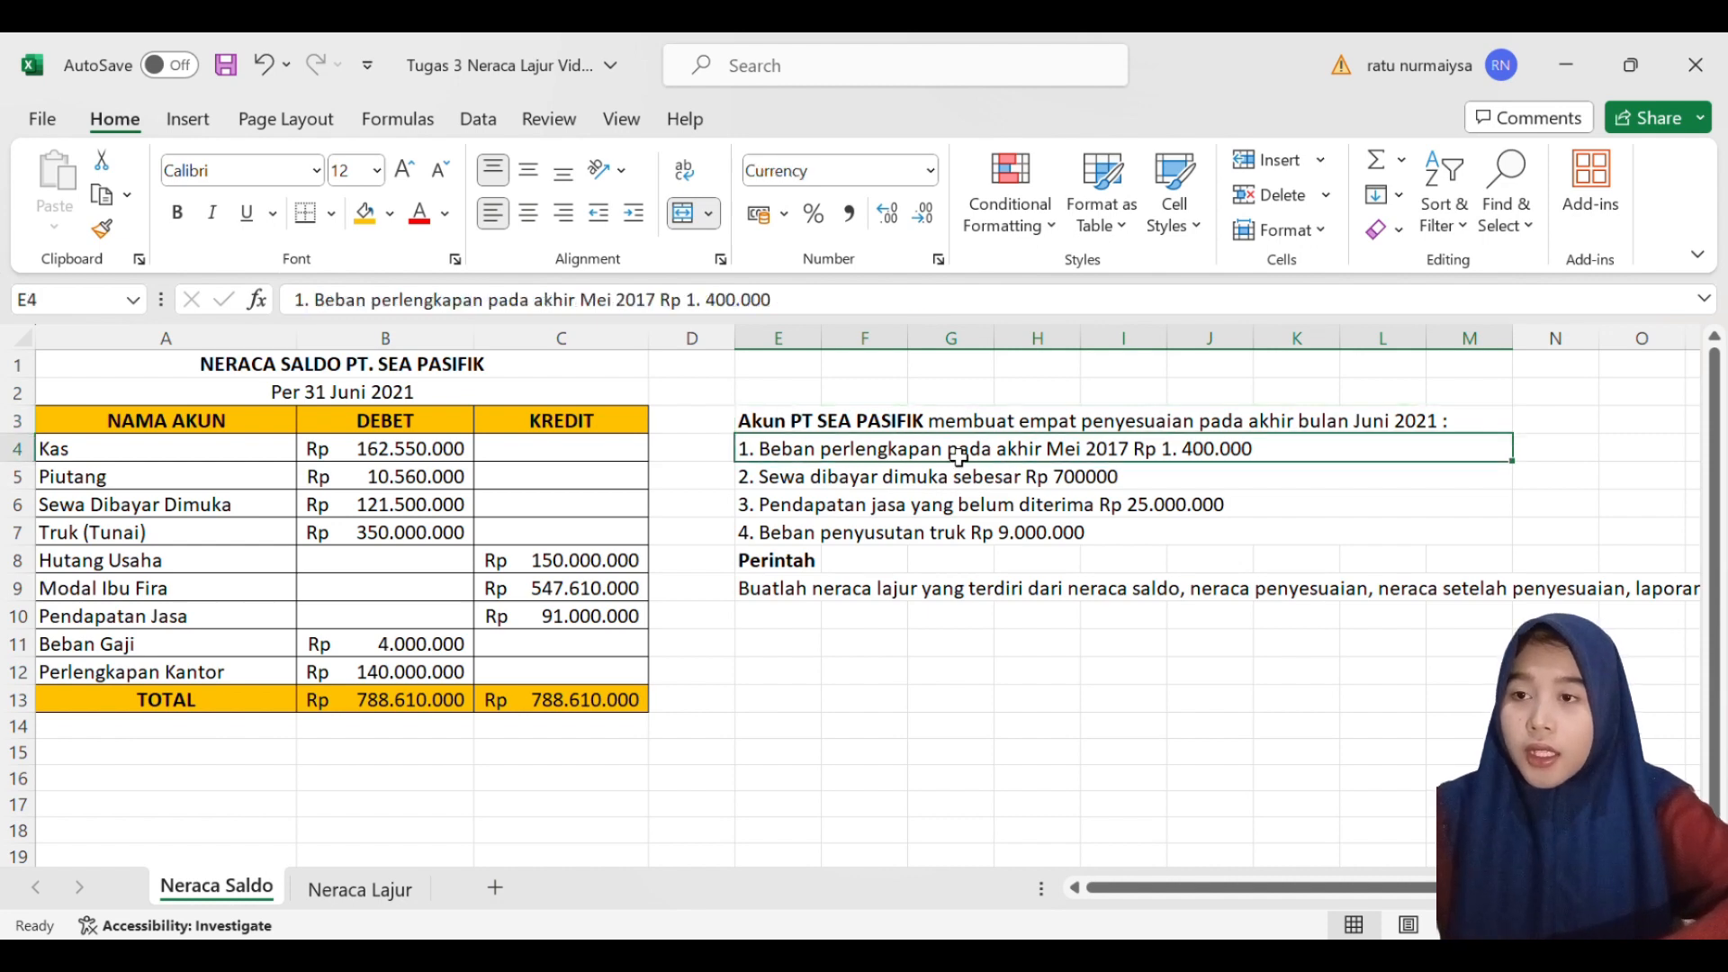
click(838, 491)
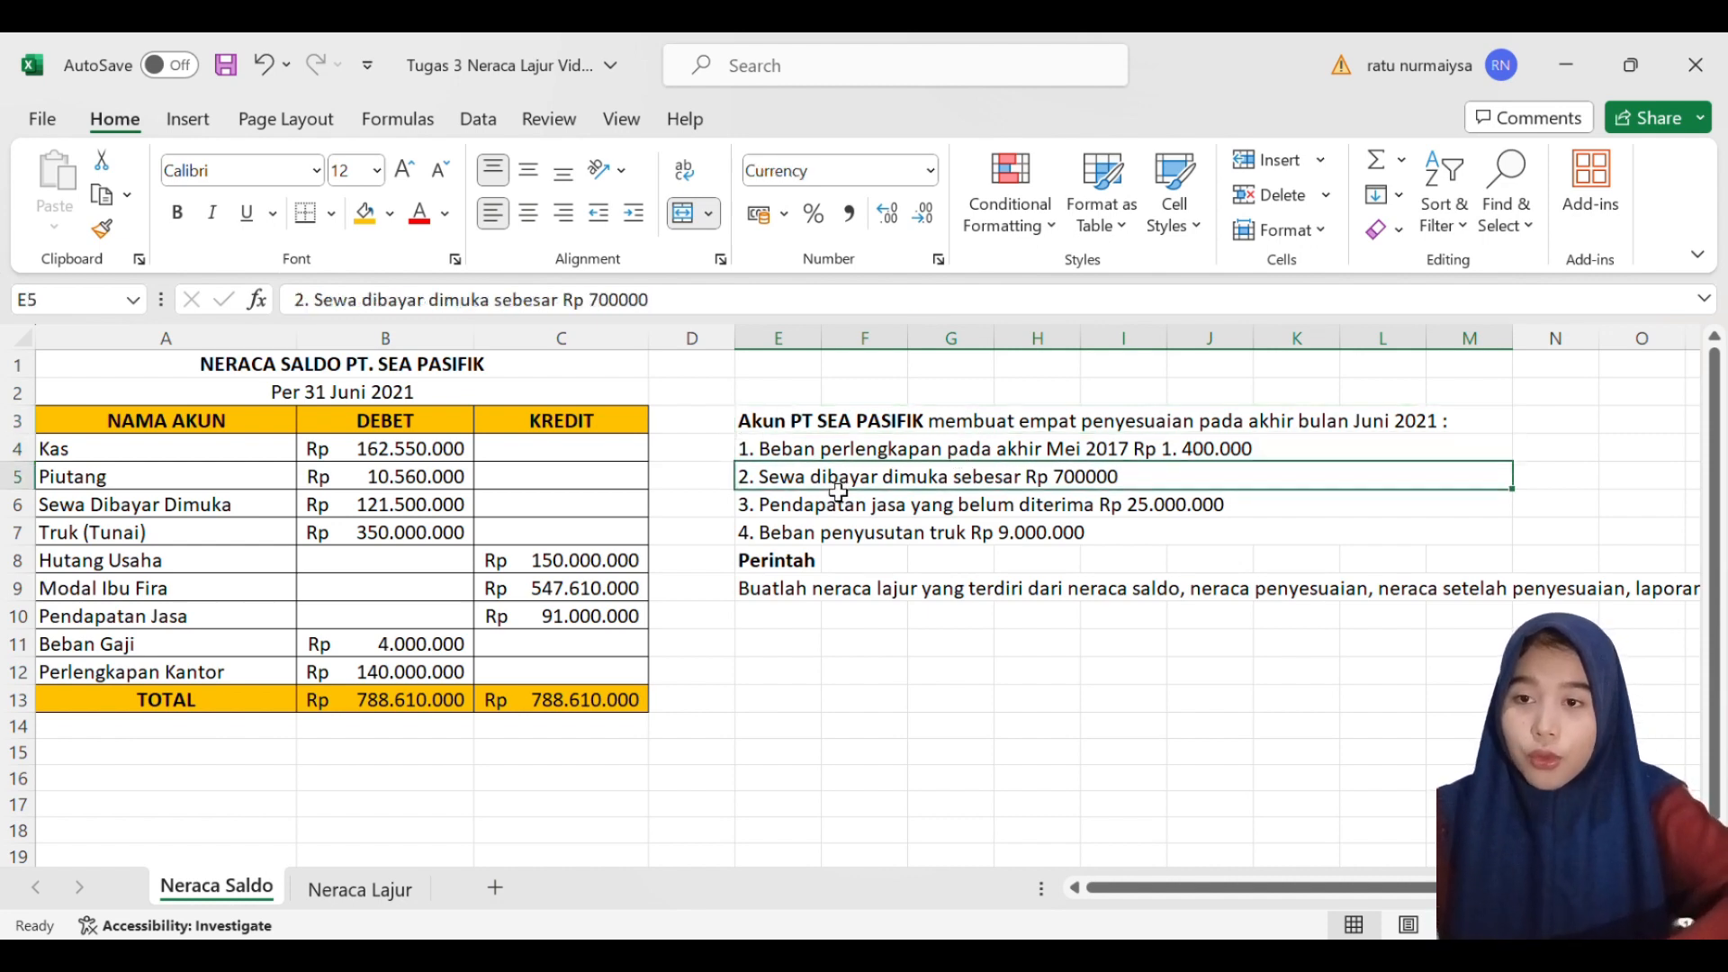
double_click(1098, 484)
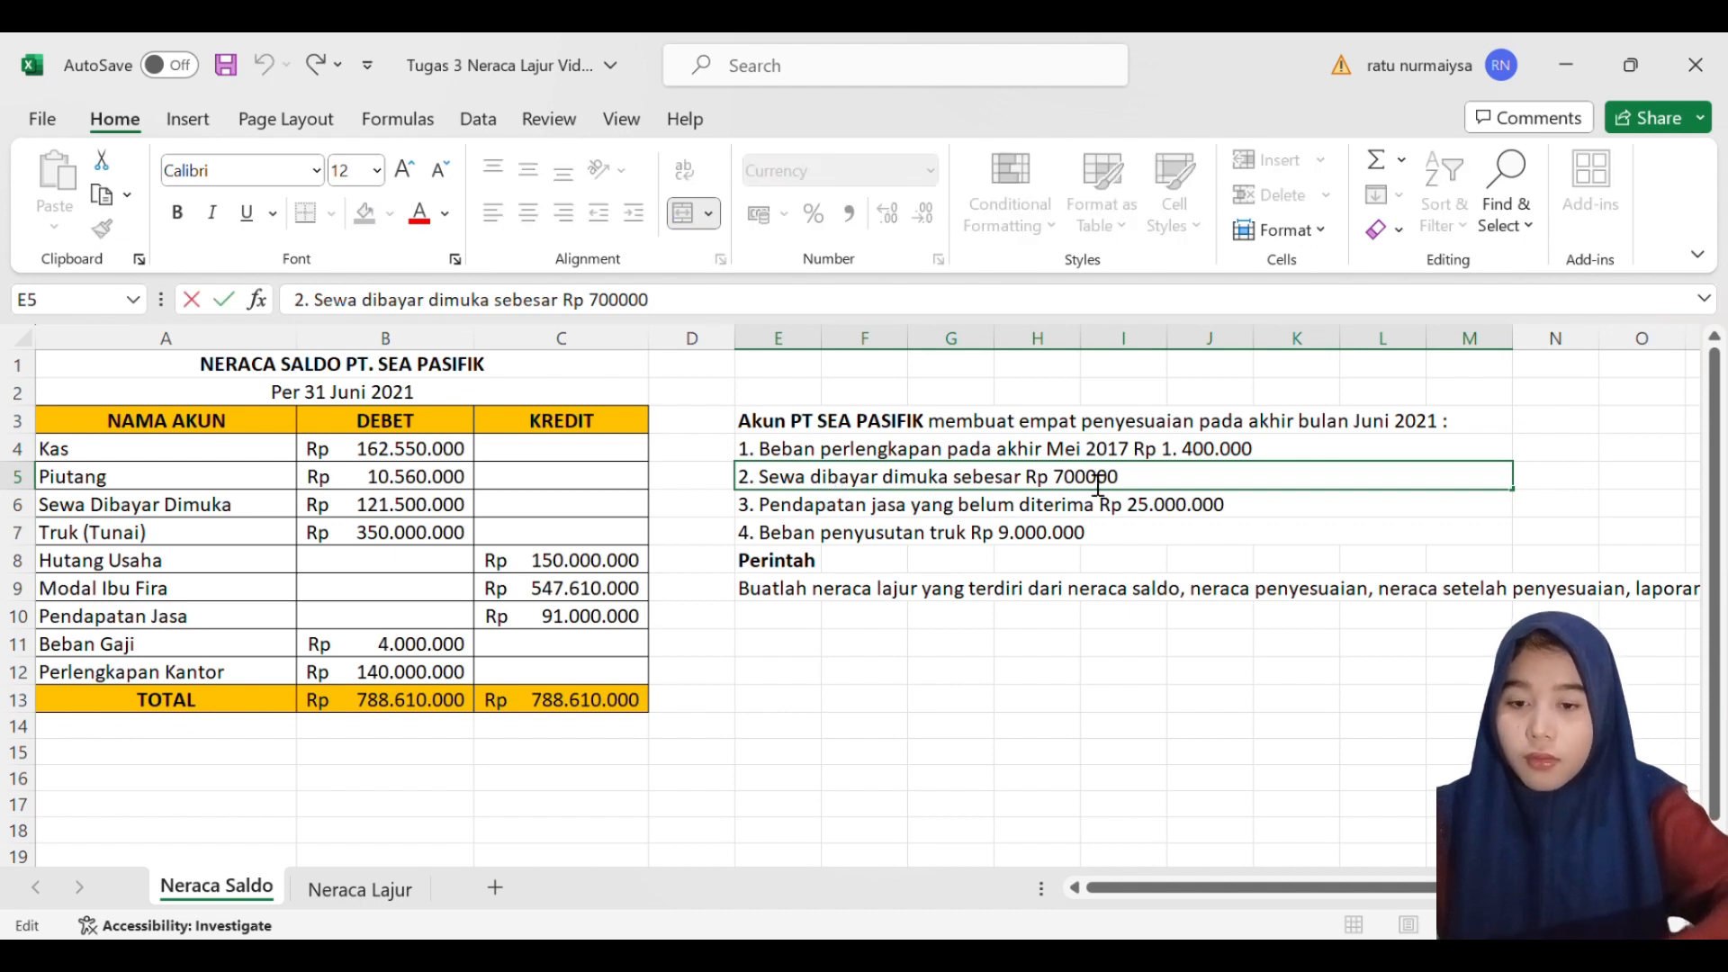
text(.)
click(987, 507)
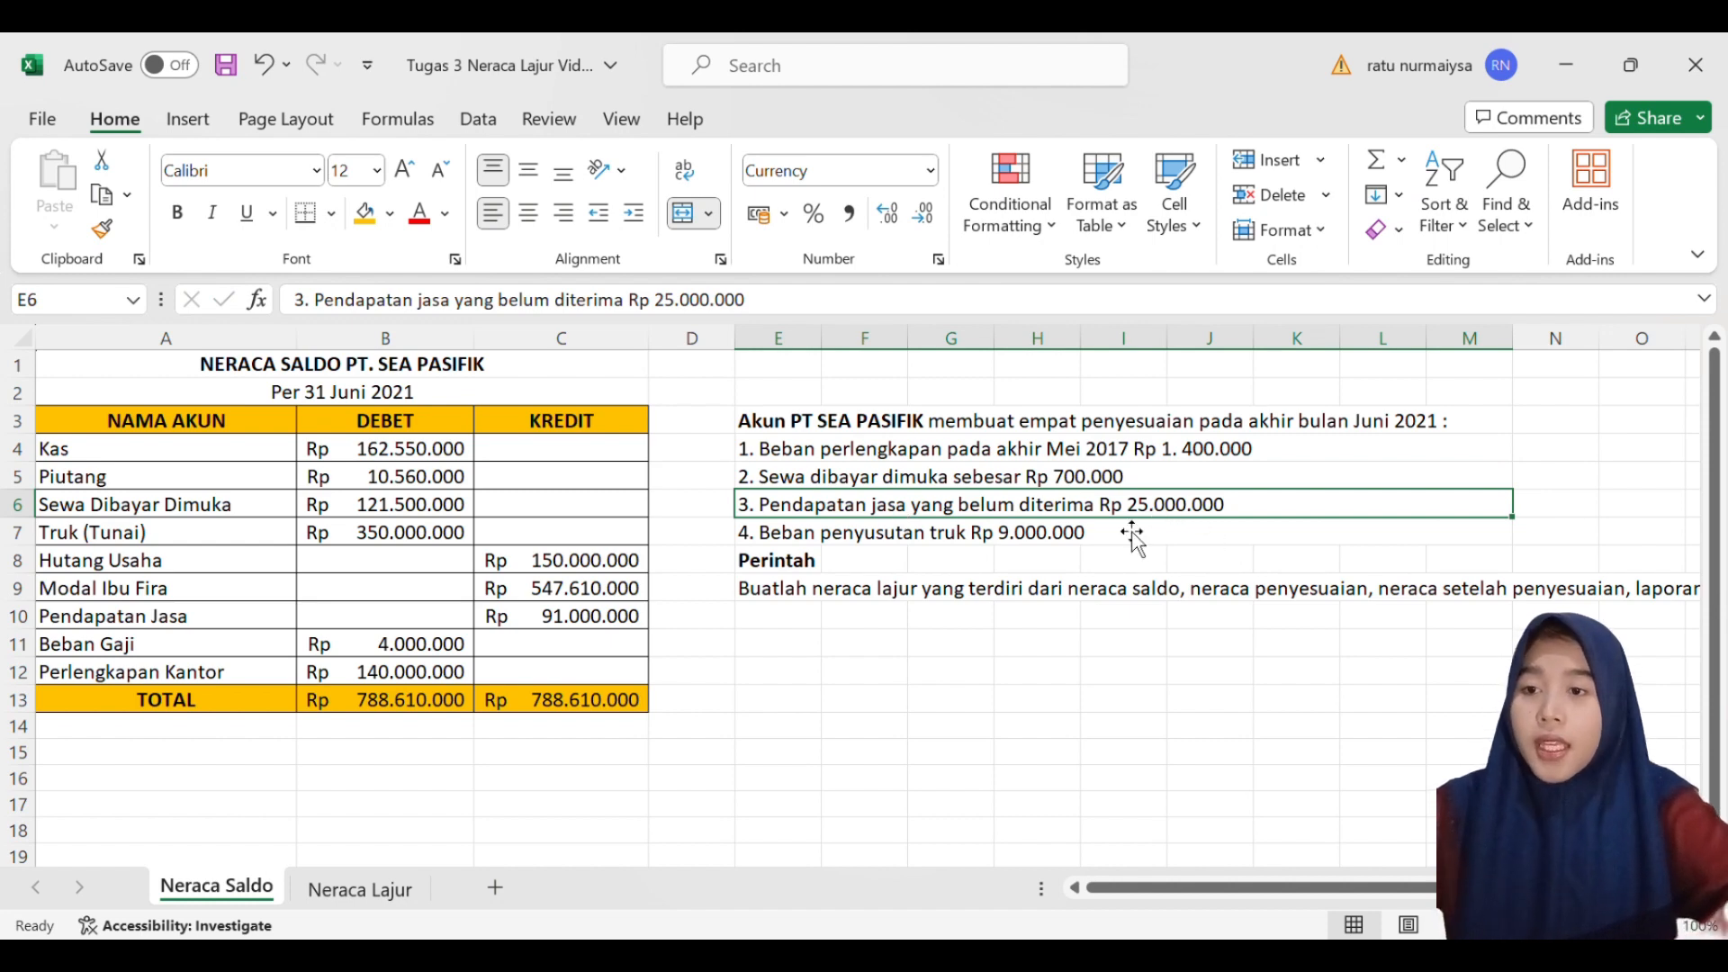
- Read the truck depreciation note and the Perintah instruction, and examine the title and column headings on the Neraca Lajur sheet
click(894, 560)
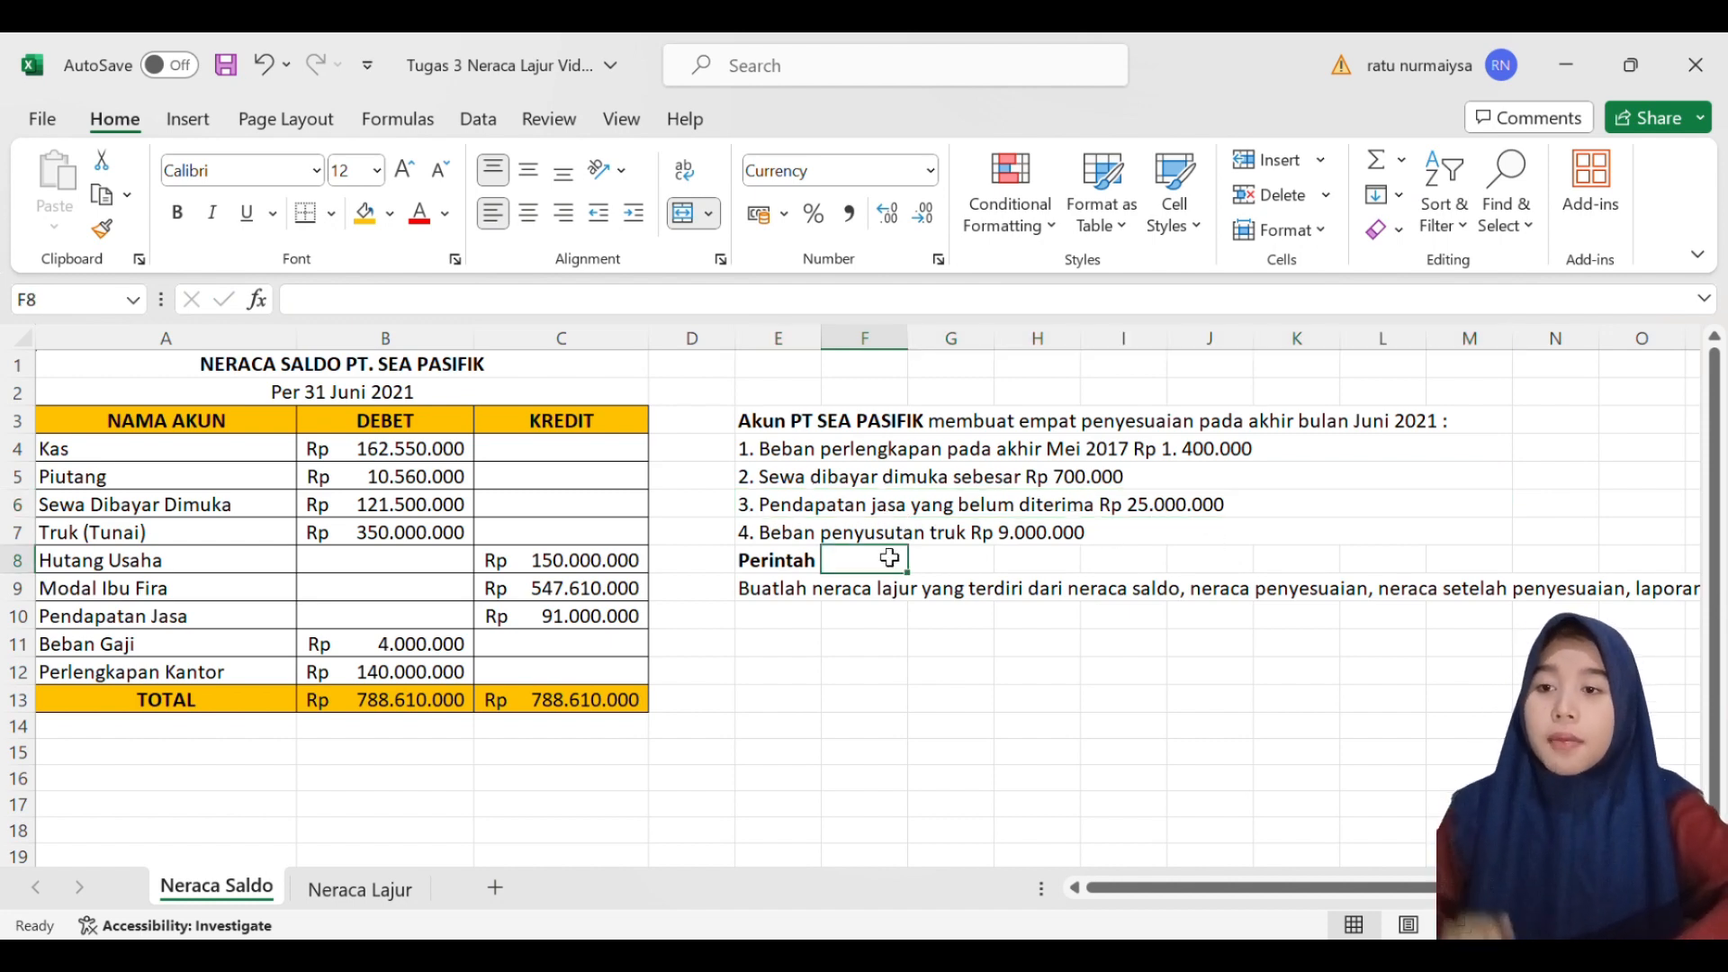
double_click(844, 536)
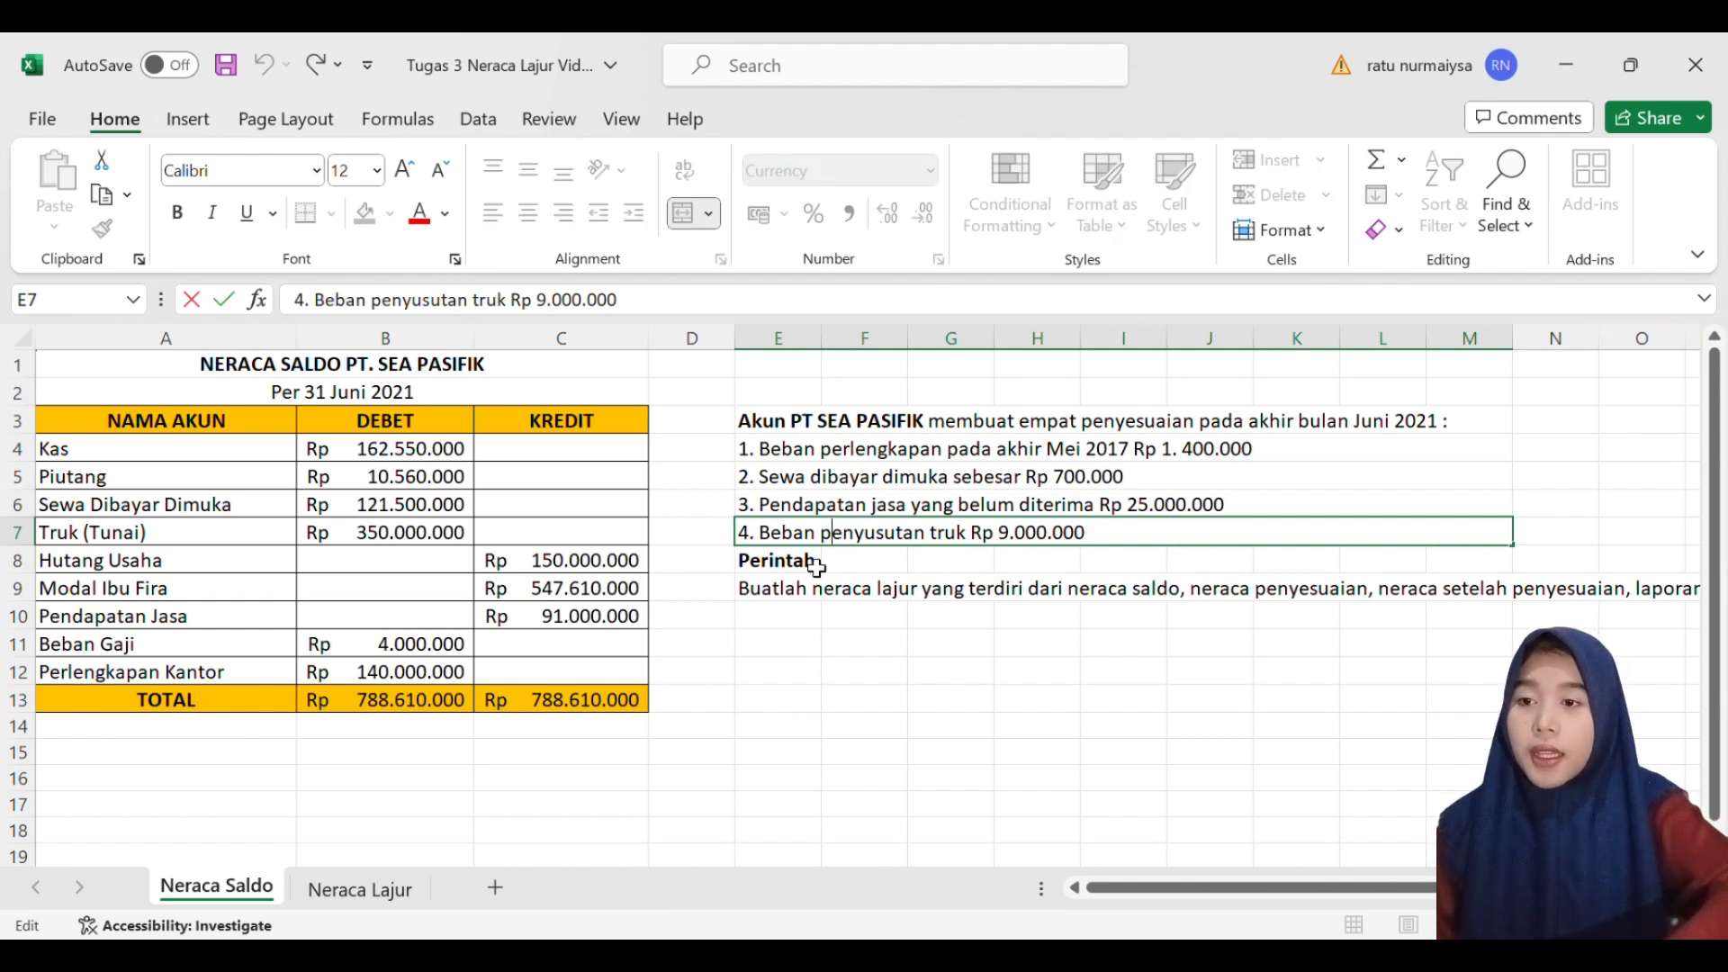
click(814, 565)
double_click(788, 600)
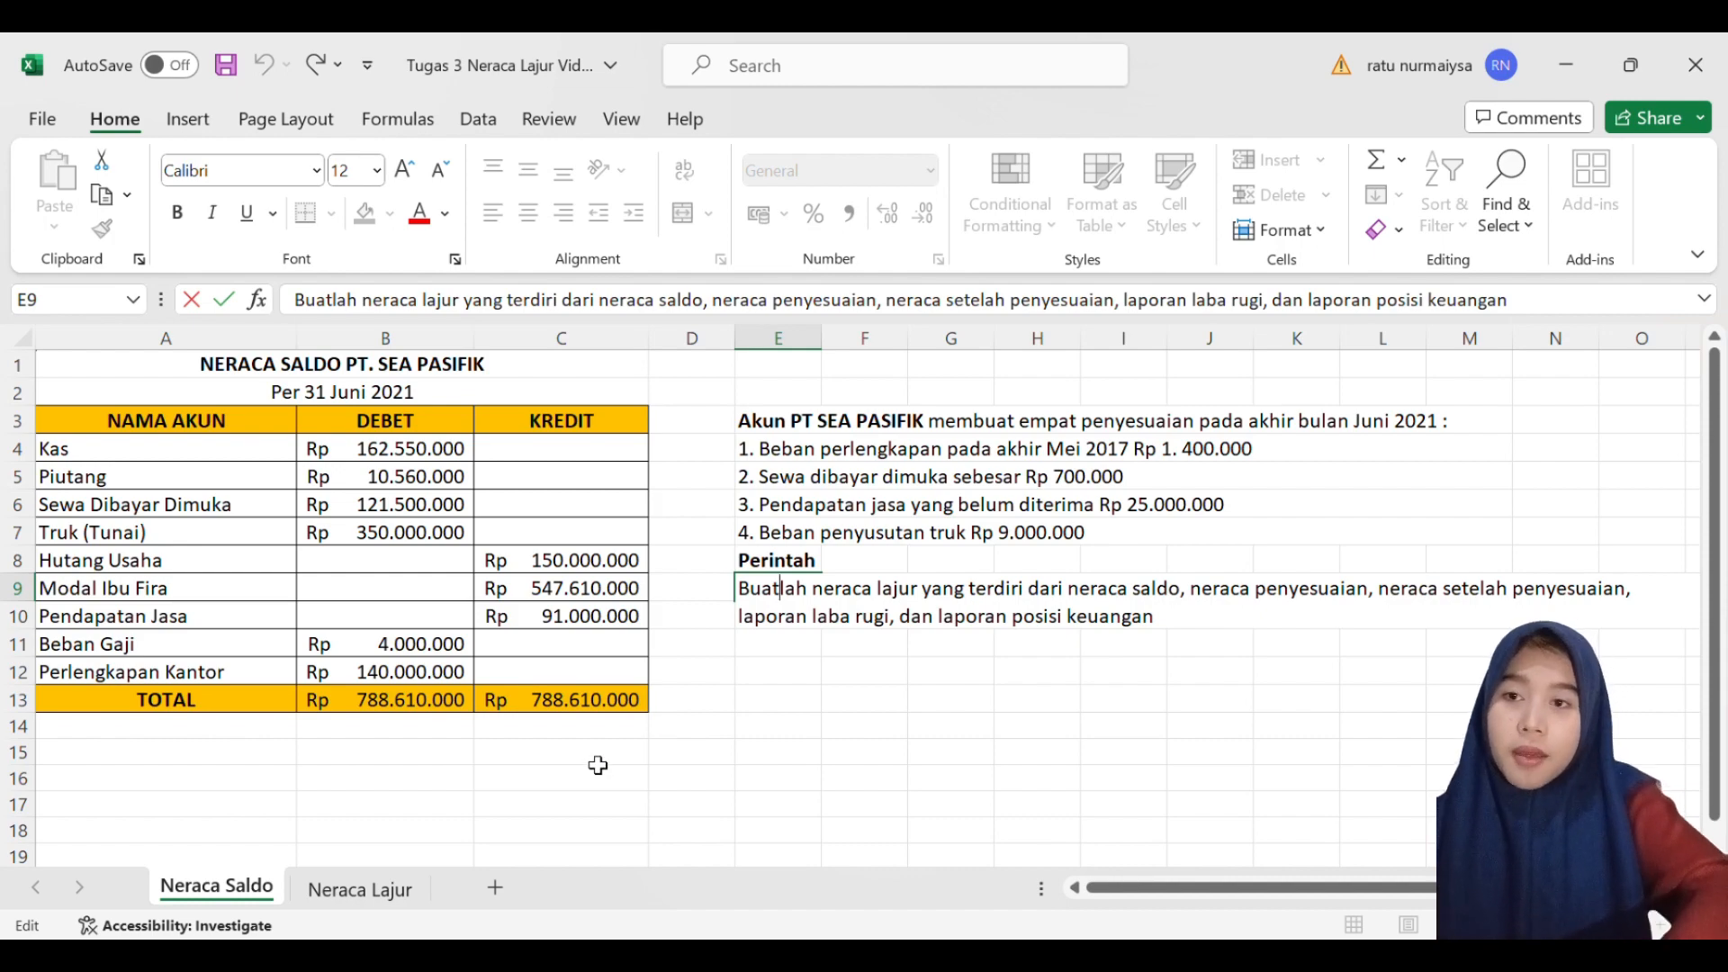
click(365, 889)
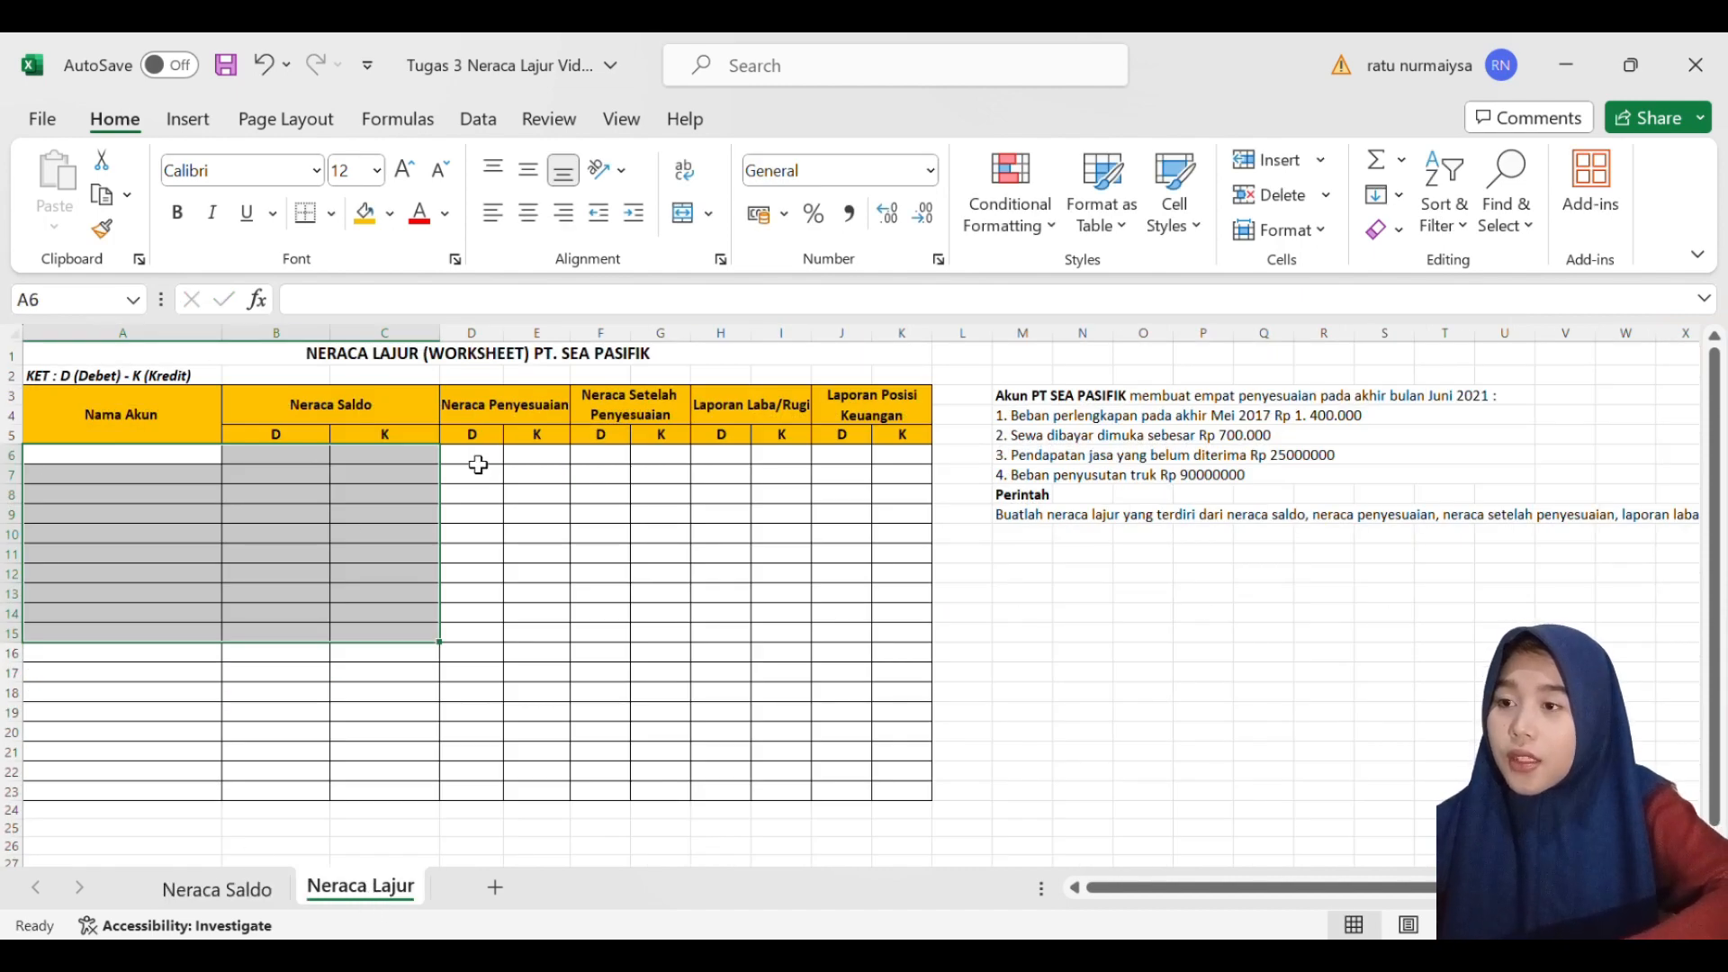
click(489, 361)
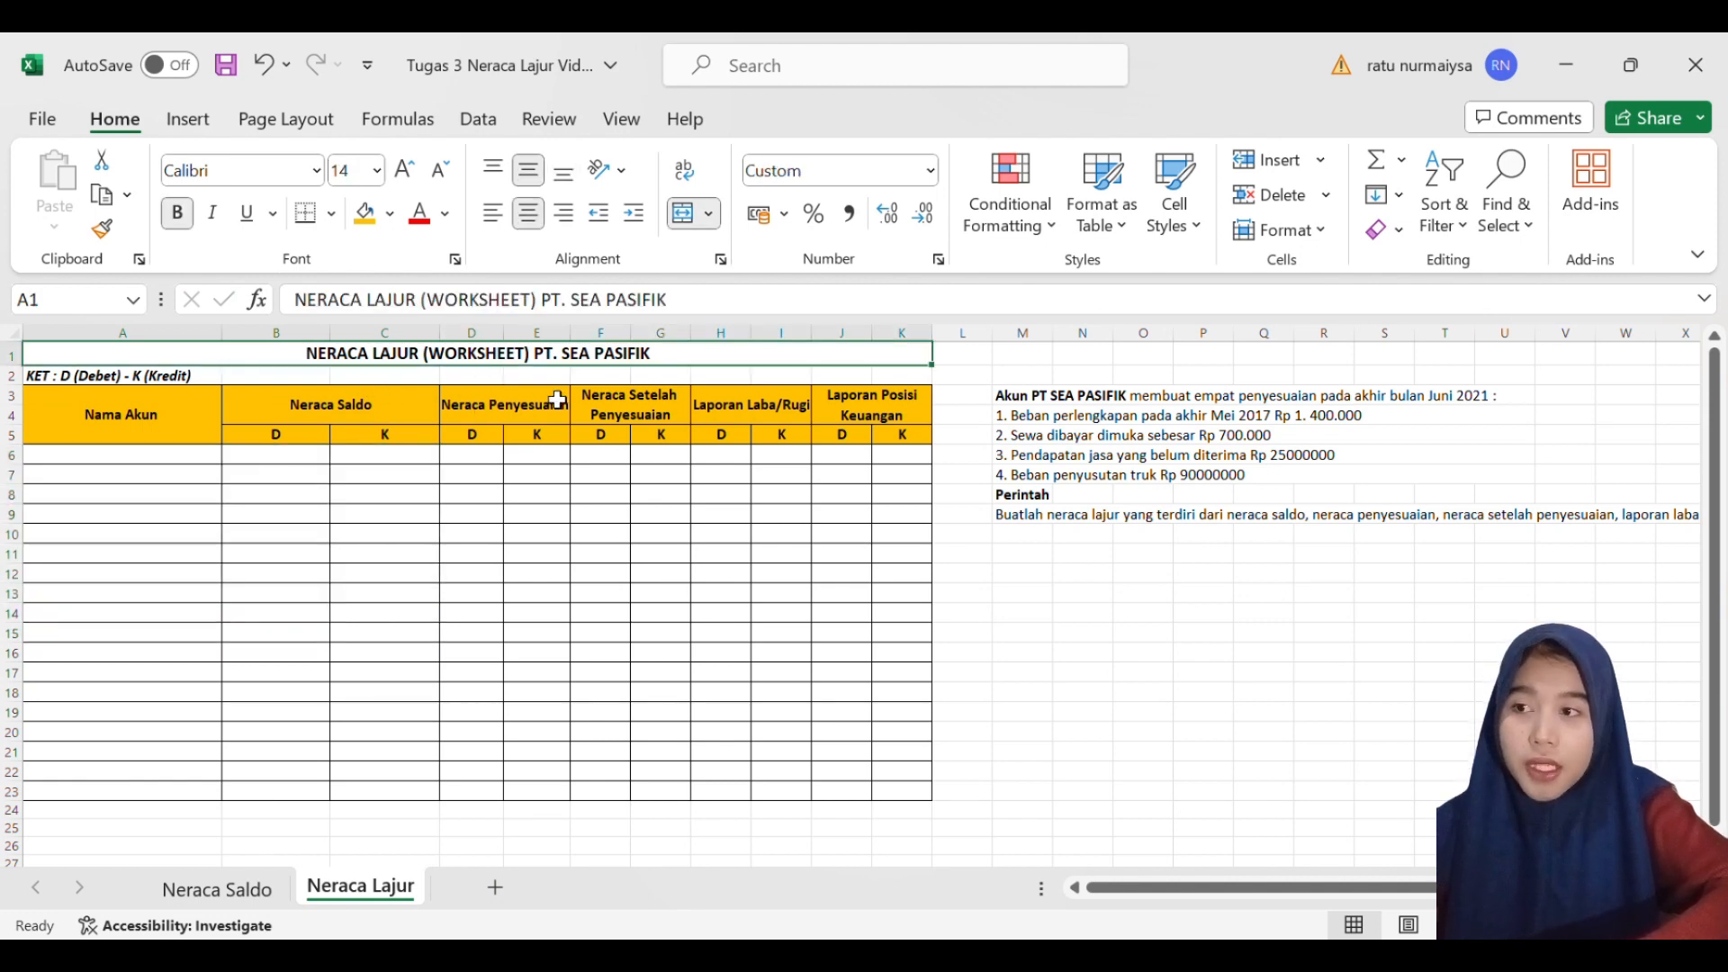
click(178, 404)
click(362, 419)
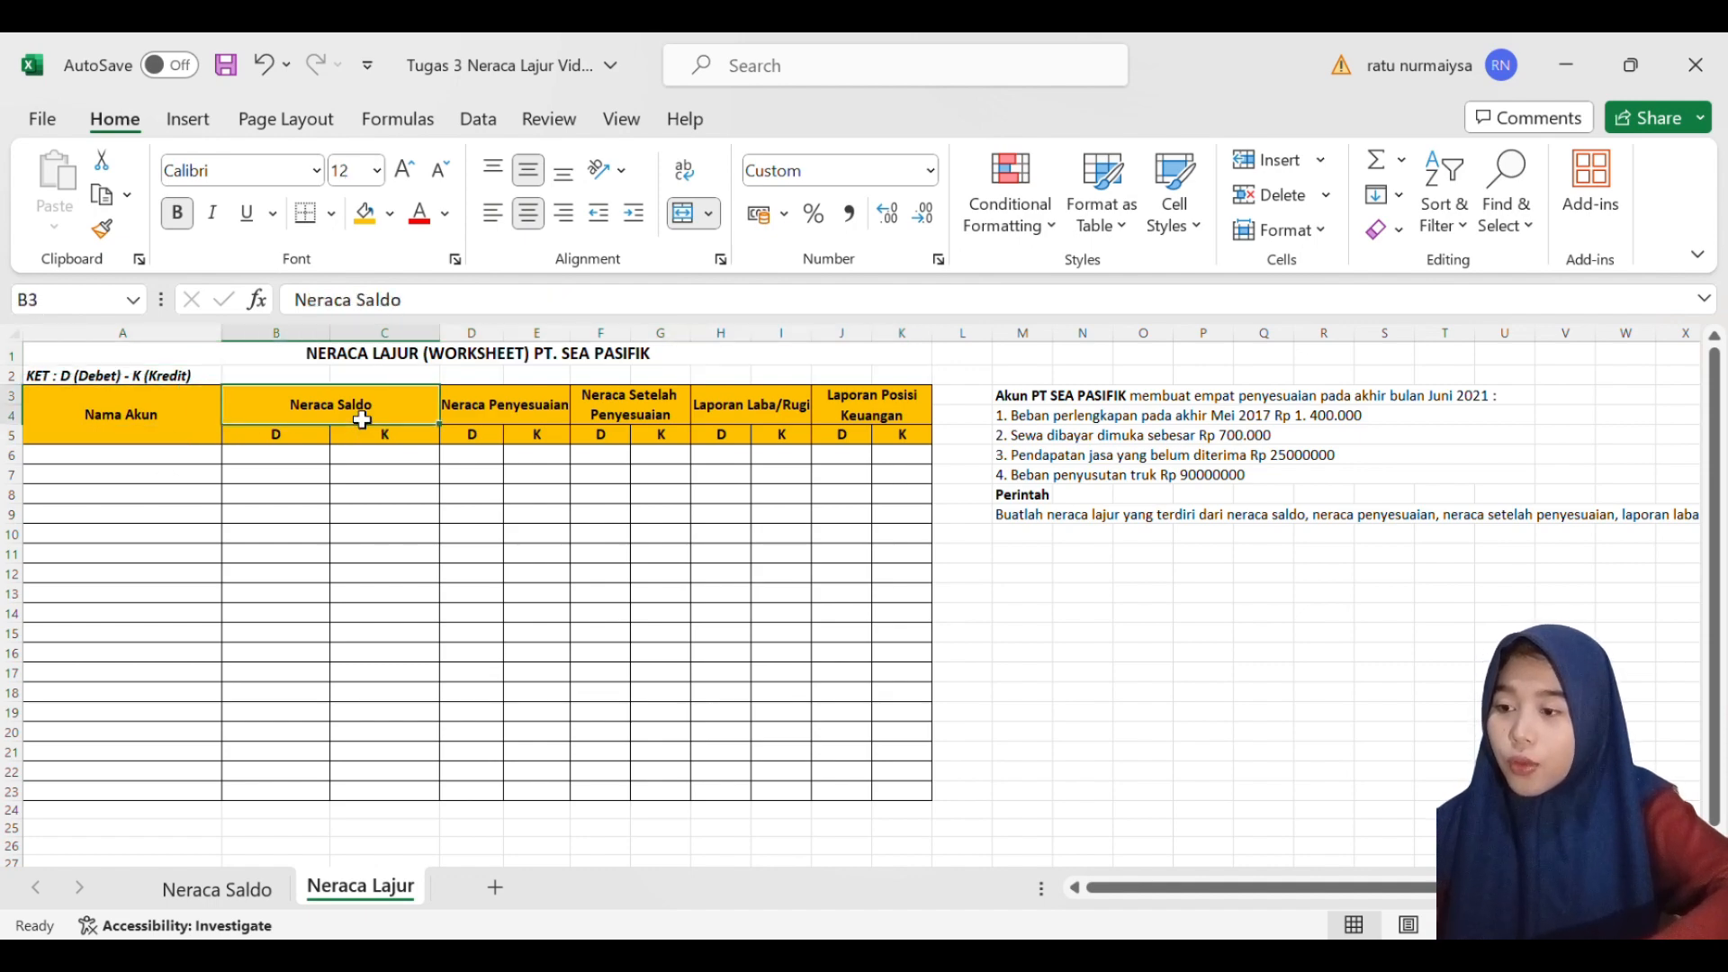
- Copy the trial balance rows from Kas through TOTAL with their debit and credit amounts, A4:C13, on the Neraca Saldo sheet
click(217, 889)
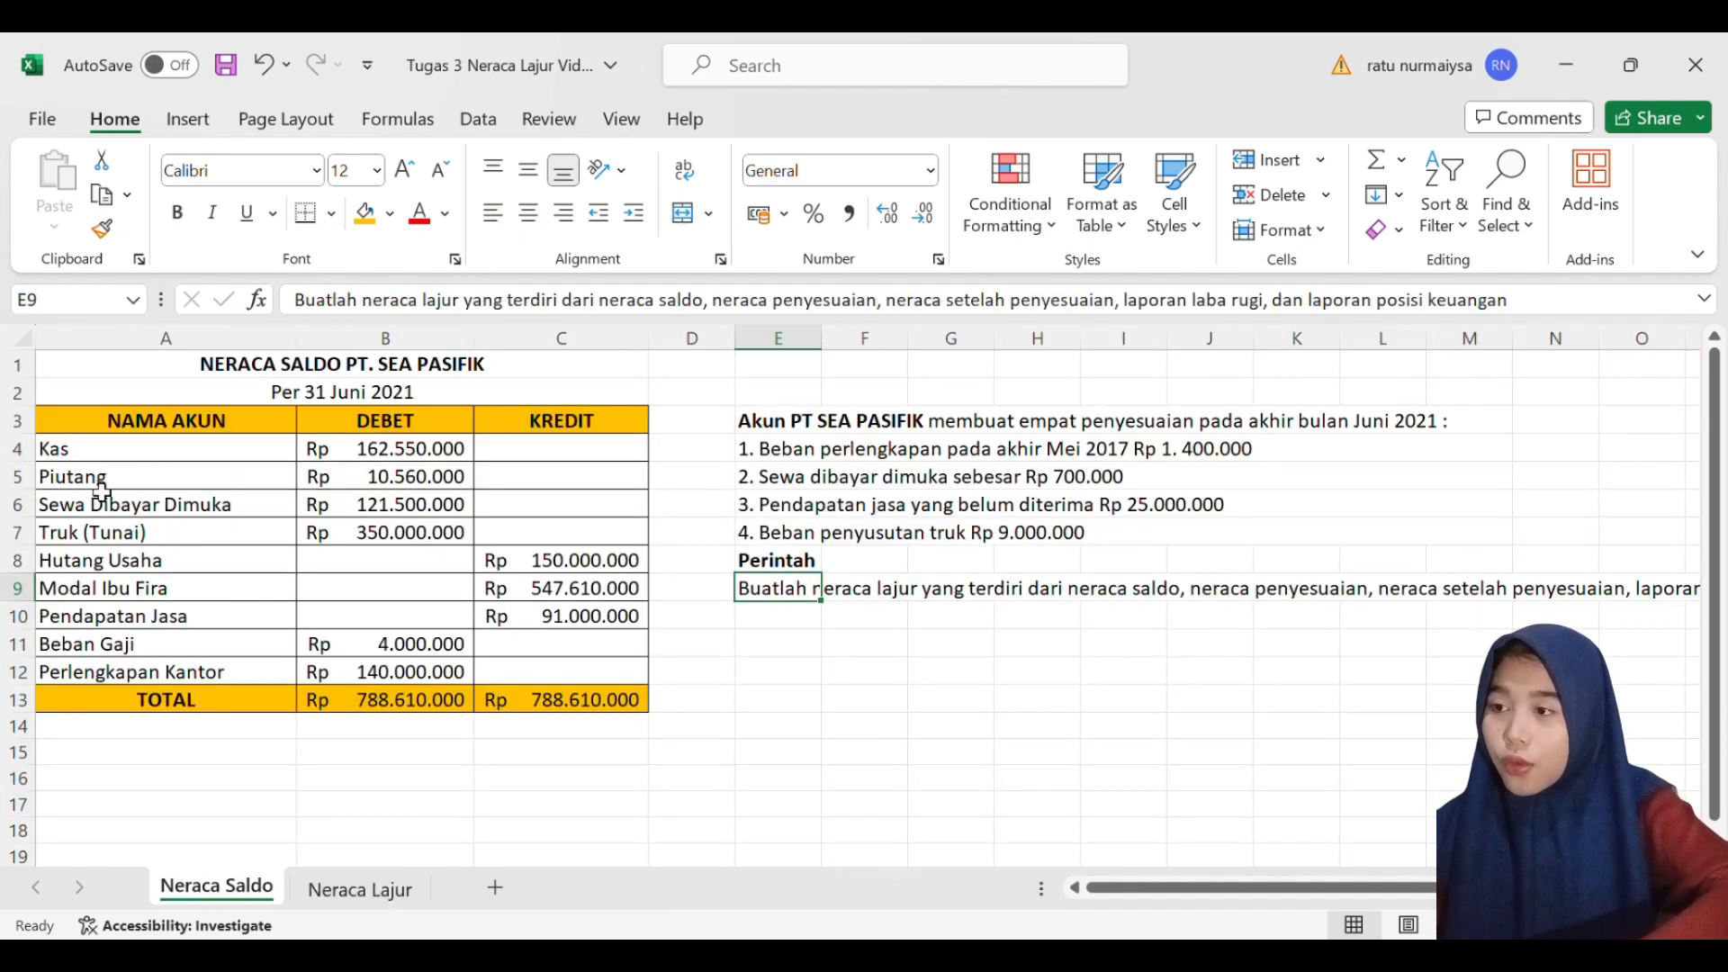
click(60, 456)
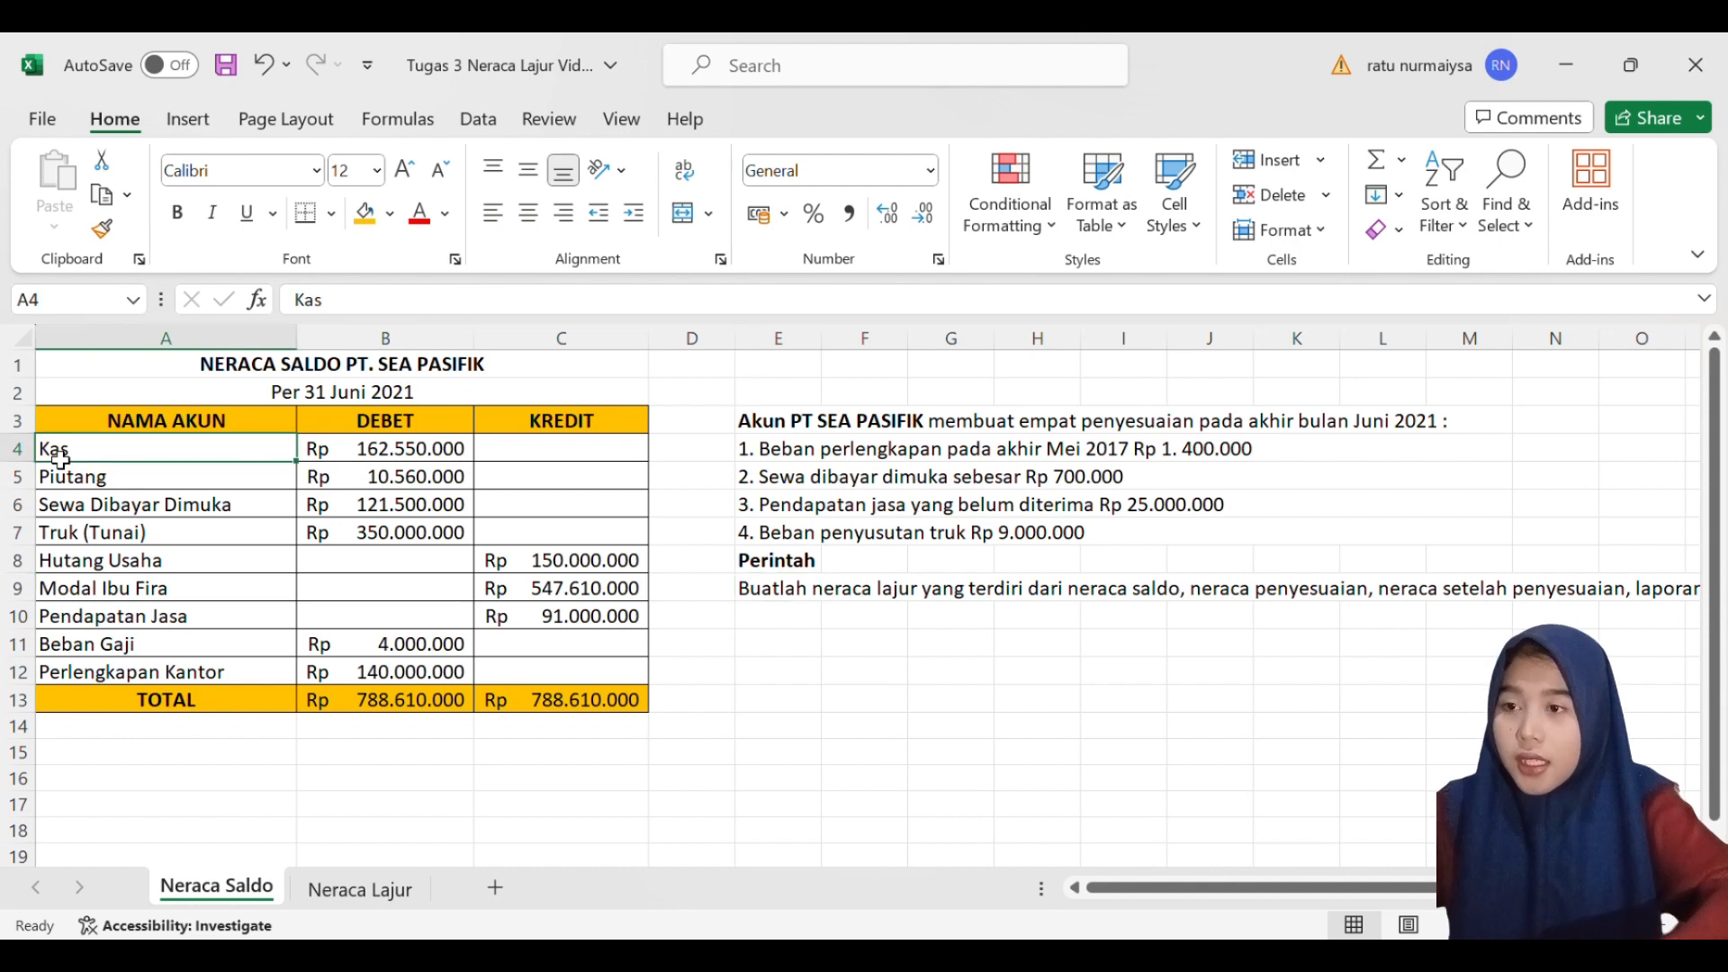
key(shift+Right)
key(shift+Right)
key(shift+Down)
key(shift+Down)
key(shift+Down)
key(shift+Down)
key(shift+Down)
key(shift+Down)
key(shift+Down)
key(shift+Down)
key(shift+Down)
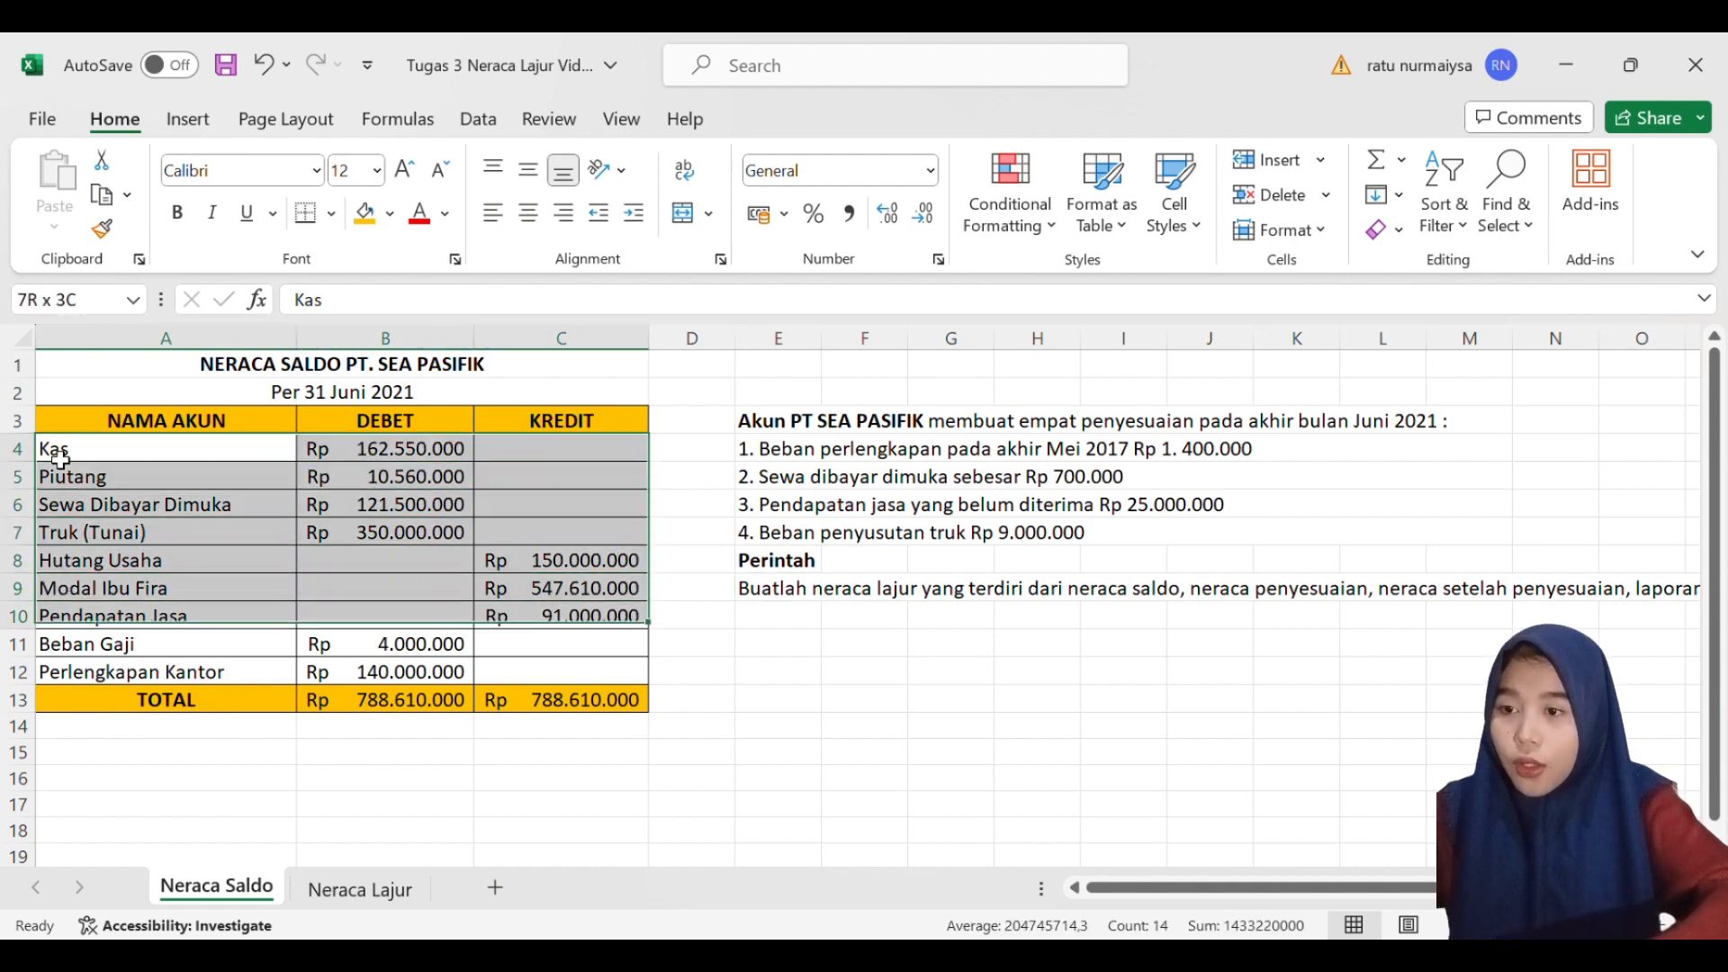
key(ctrl+c)
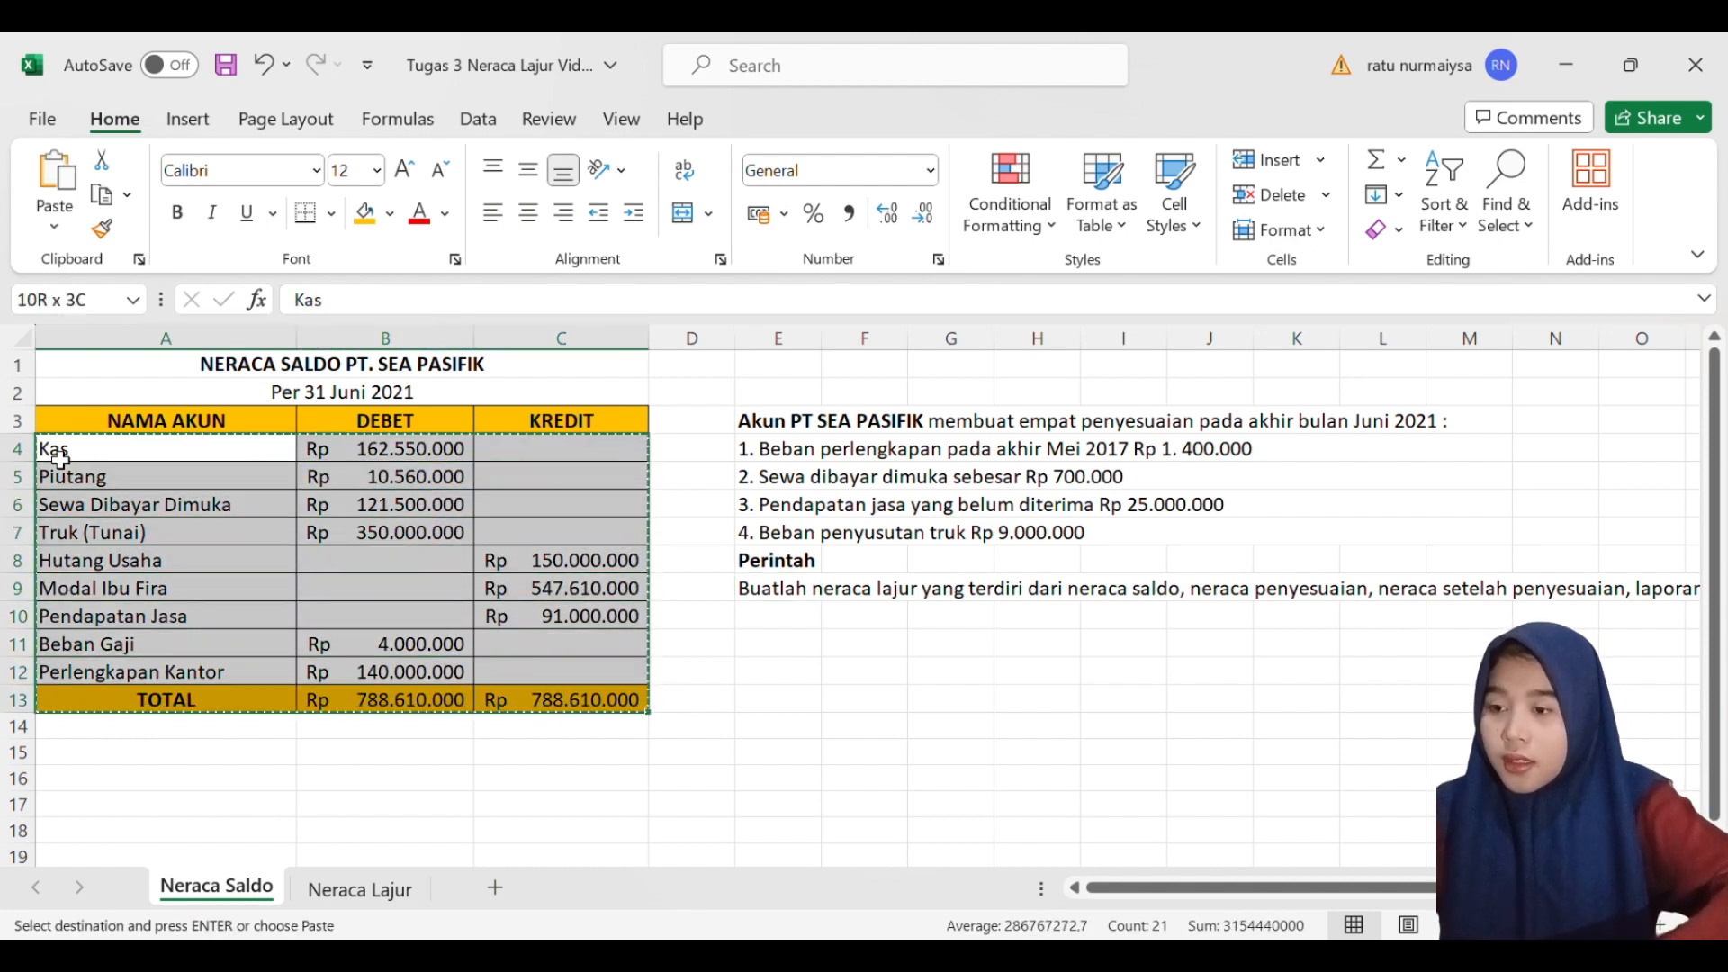
- Paste the copied trial balance into the Nama Akun and Neraca Saldo columns of the Neraca Lajur sheet, starting at A6
click(358, 890)
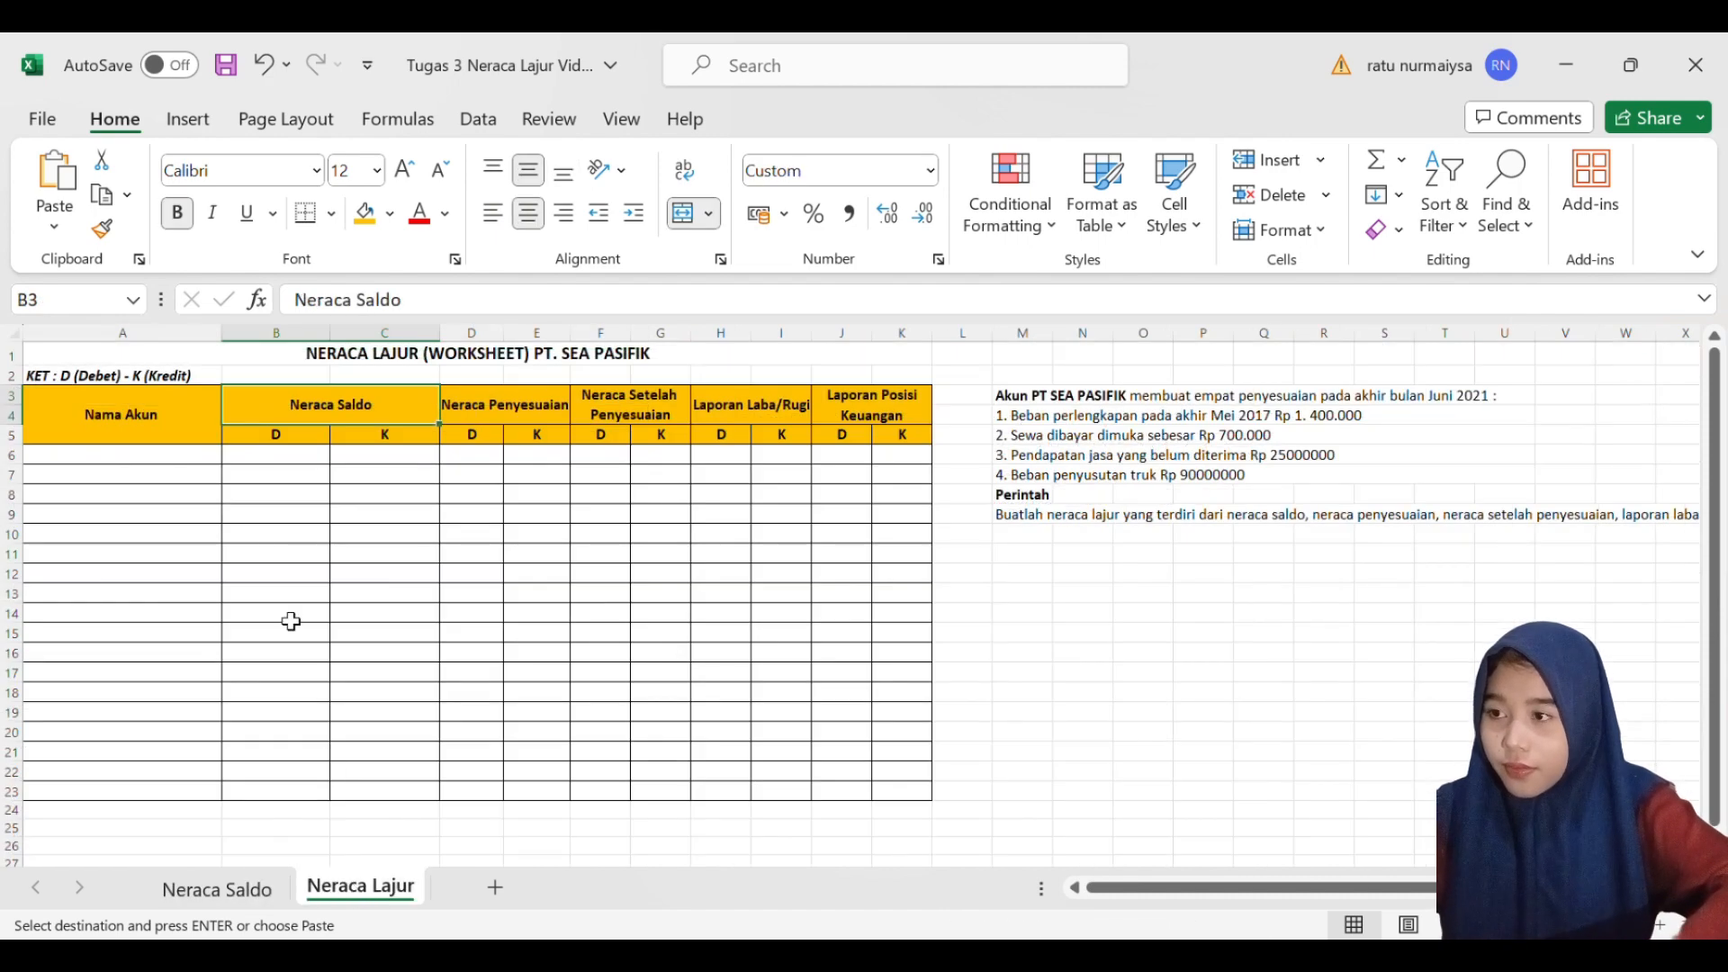
click(132, 456)
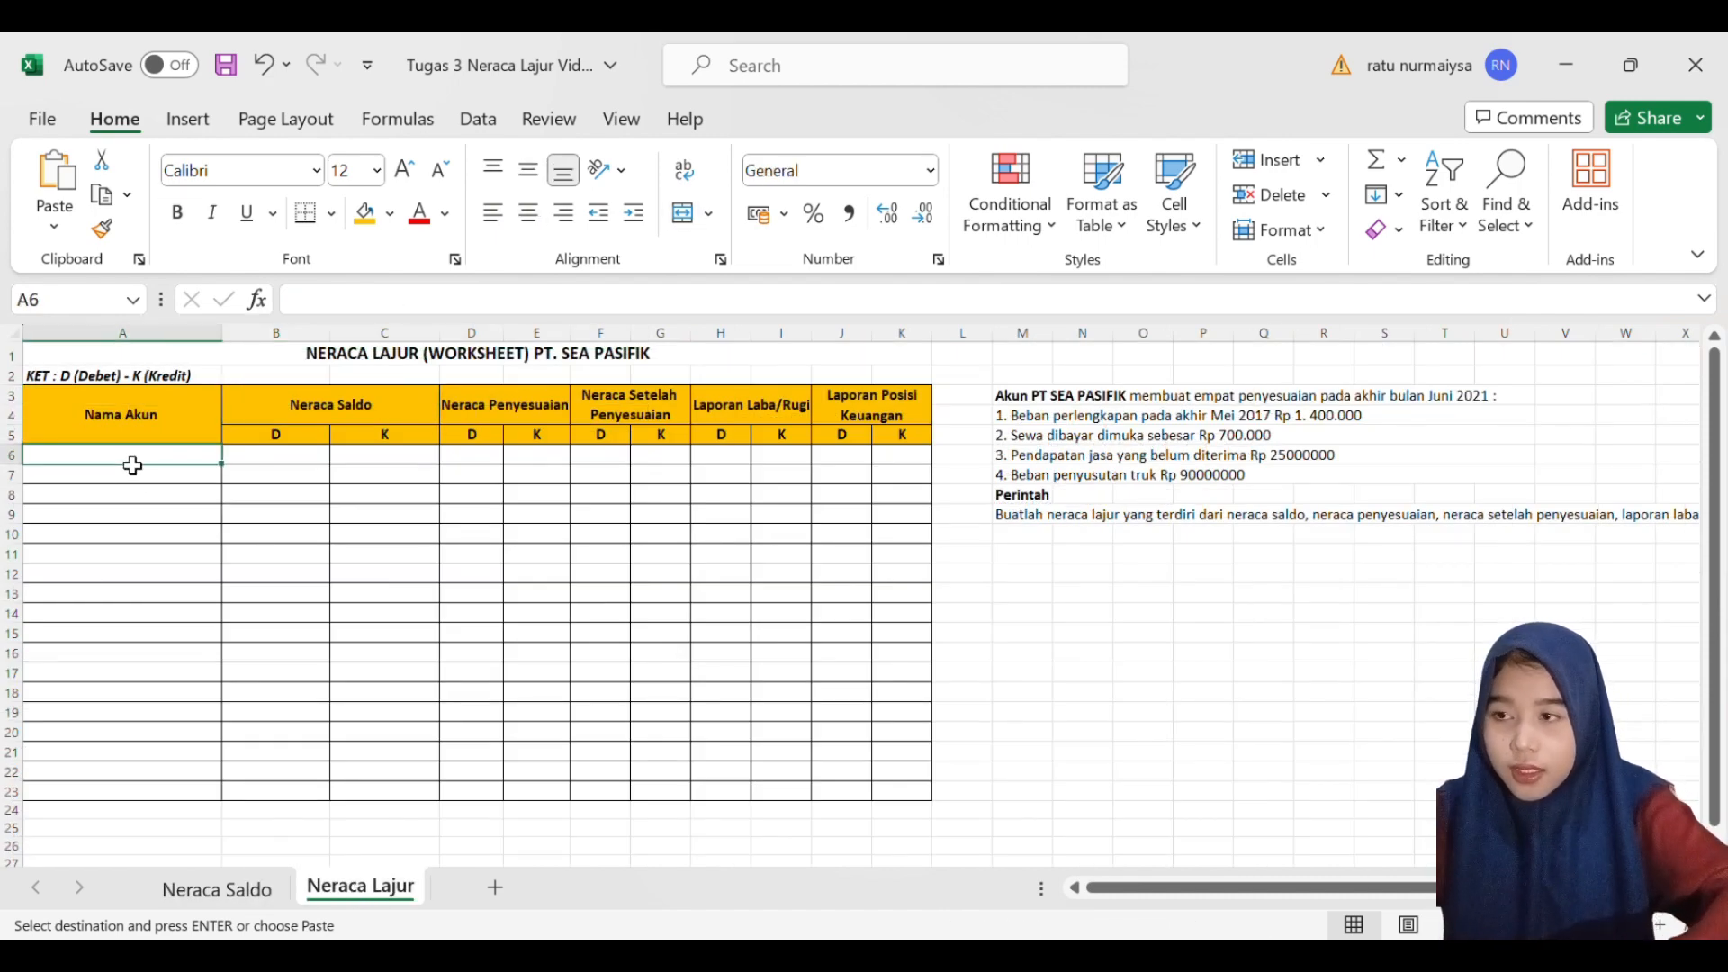
key(shift+Right)
key(shift+Right)
key(shift+Down)
key(shift+Down)
key(shift+Down)
key(shift+Down)
key(shift+Down)
key(shift+Down)
key(shift+Down)
key(shift+Down)
key(shift+Down)
key(shift+Down)
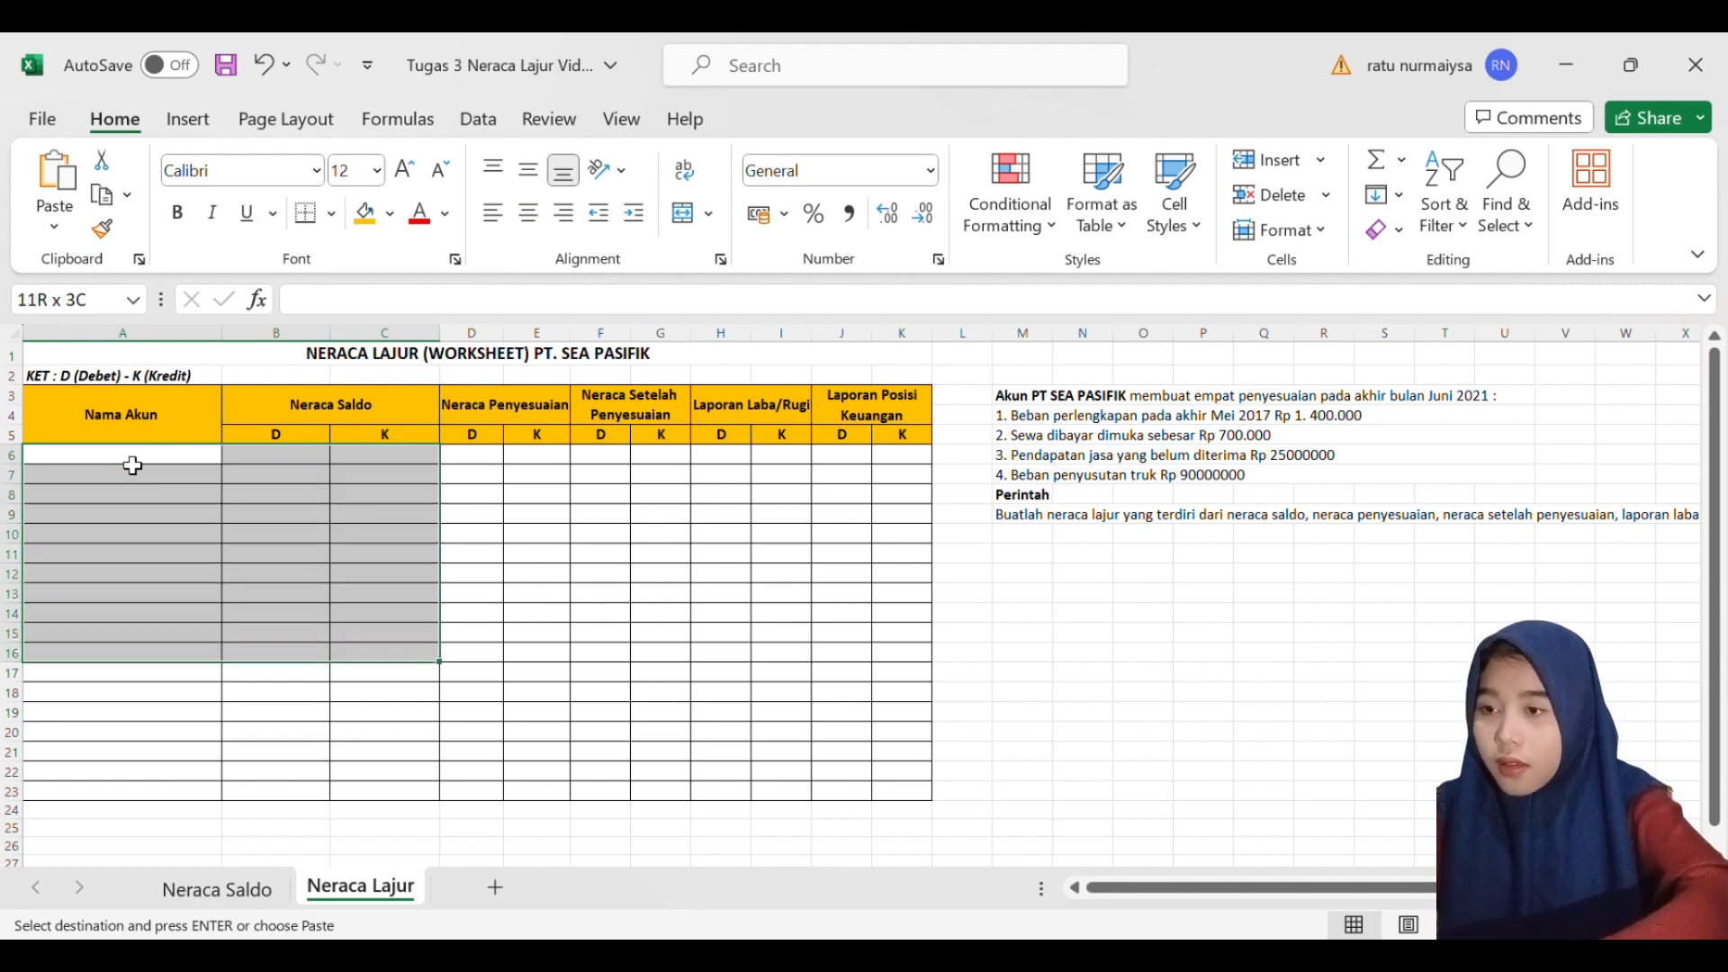
key(ctrl+v)
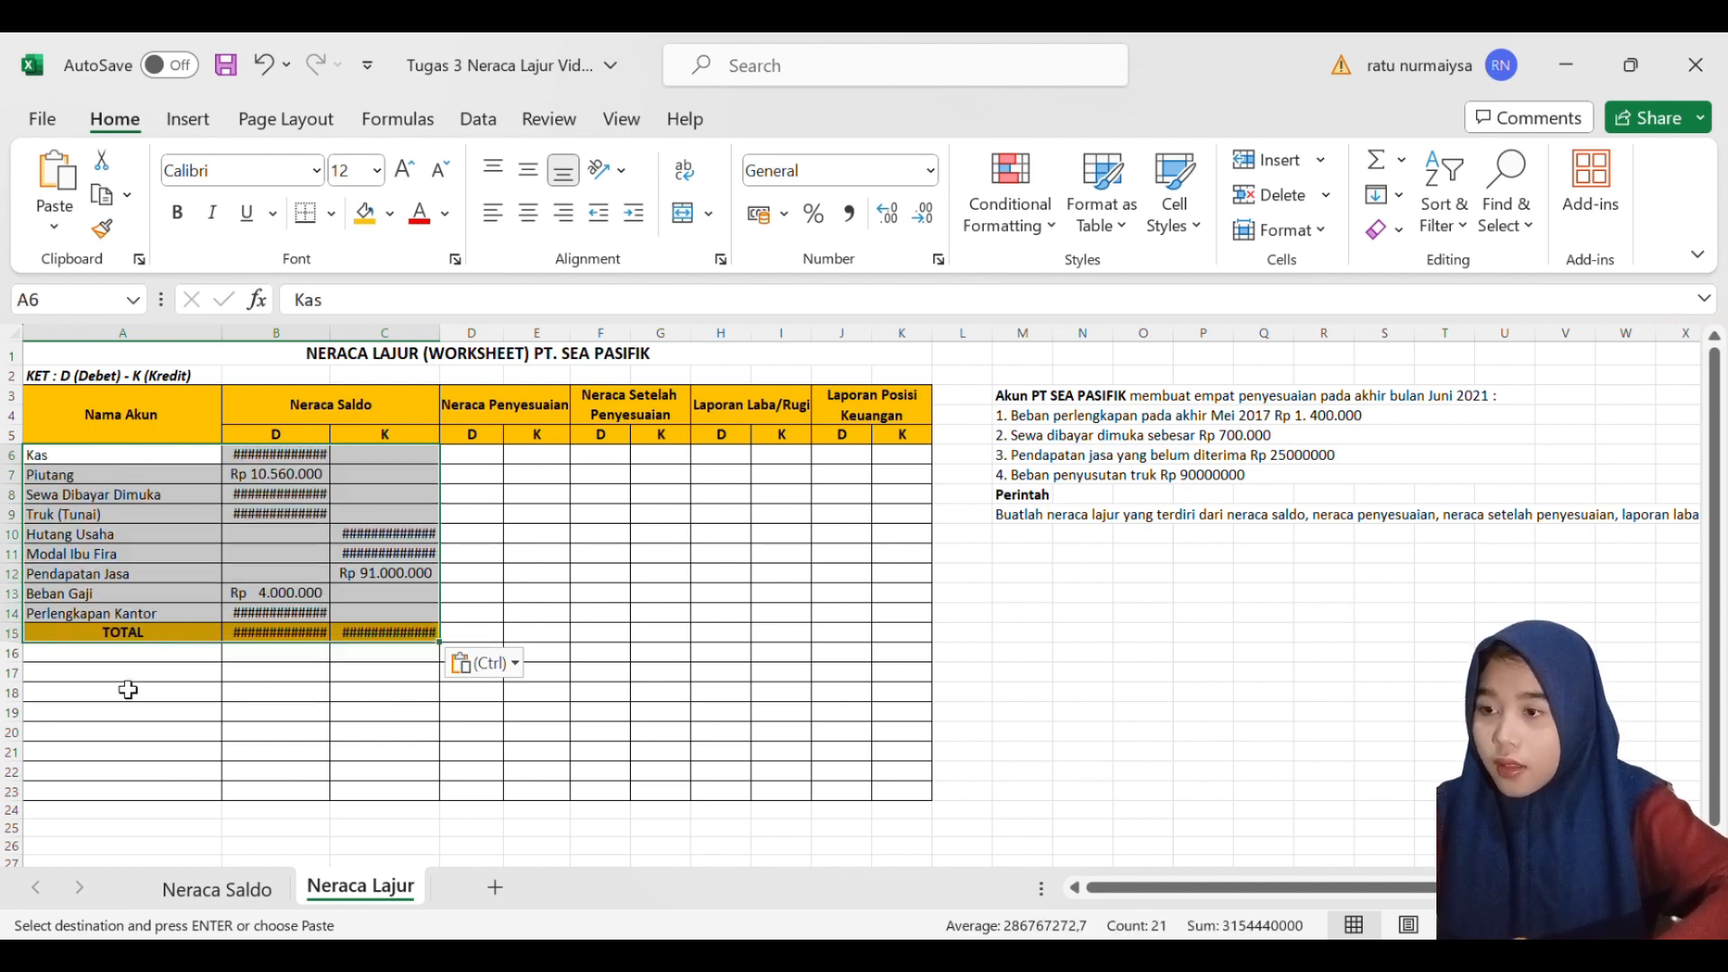
click(180, 693)
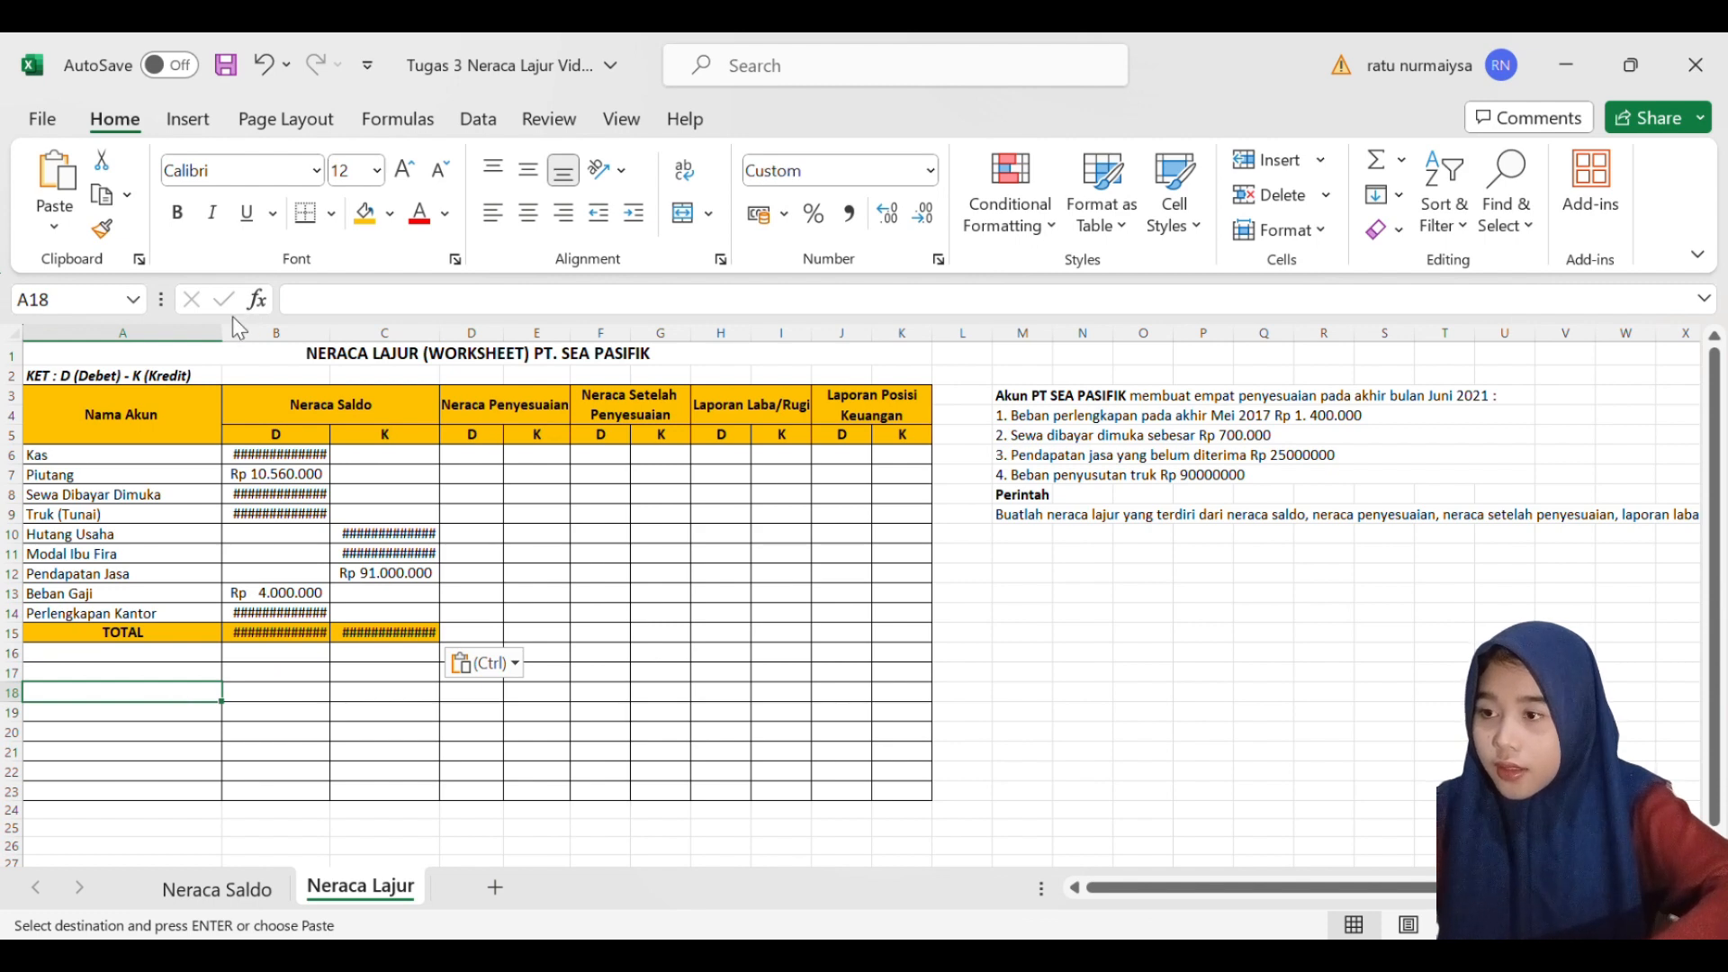
- Widen columns B and C of the Neraca Lajur sheet enough to show the full Rupiah amounts
drag(345, 341, 464, 342)
click(394, 616)
click(372, 480)
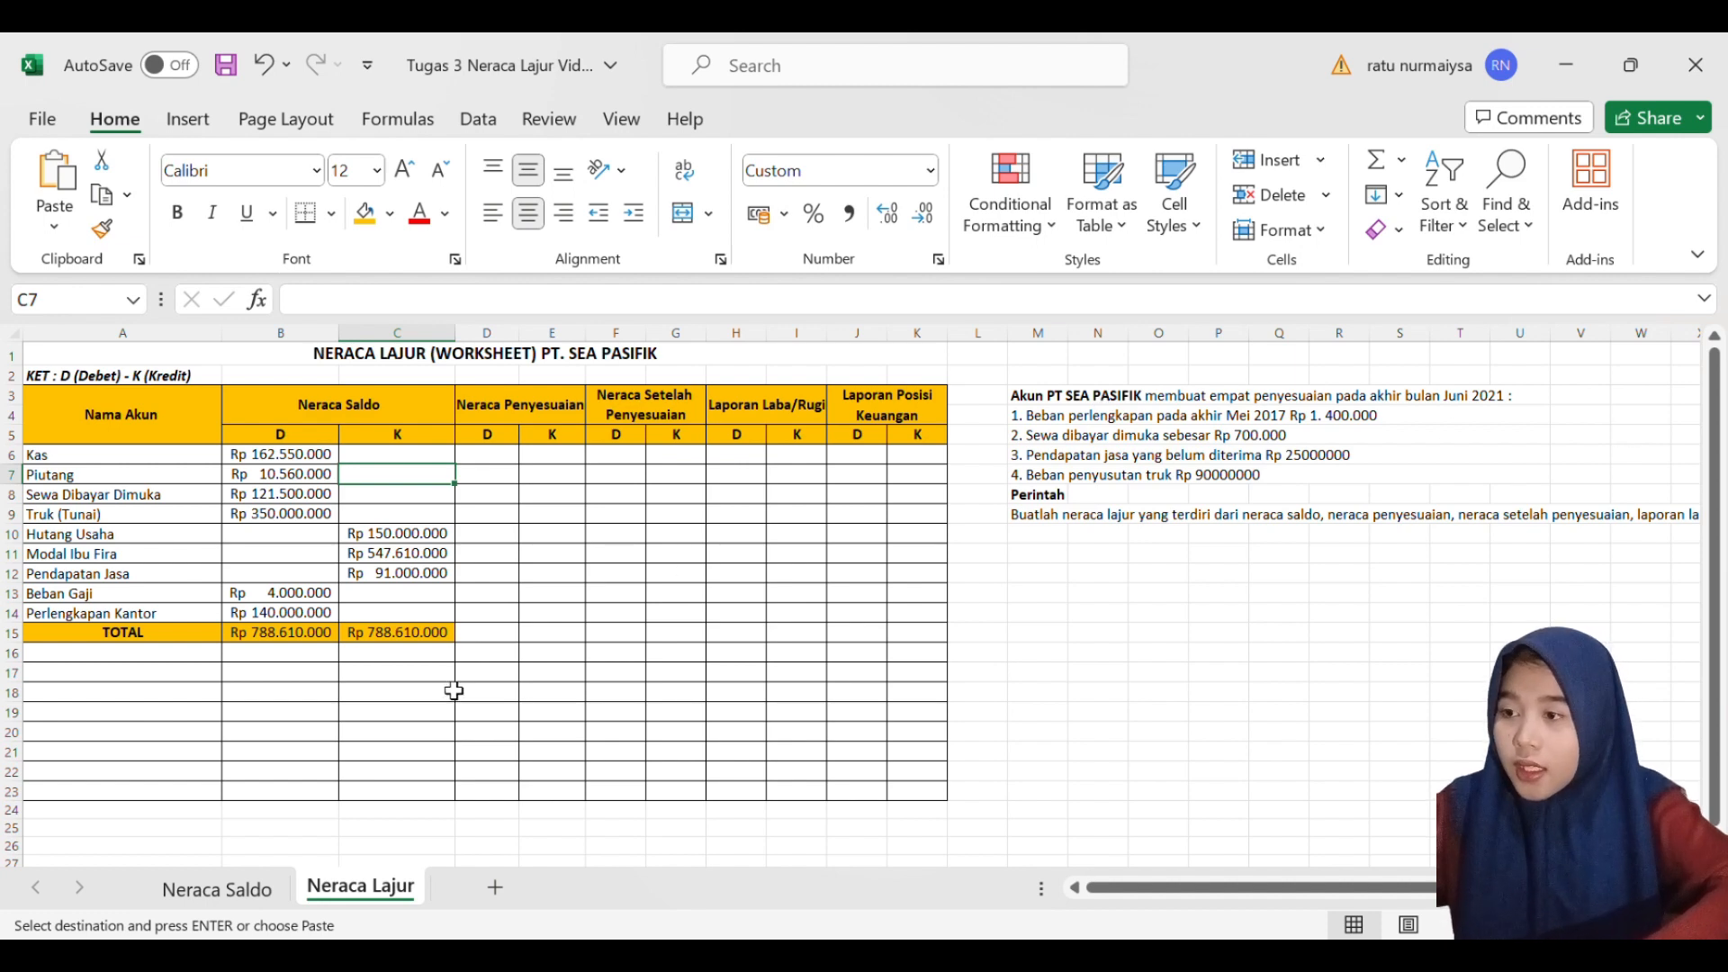
- Enter the account name Beban Perlengkapan Kantor in A16, directly below the TOTAL row
click(186, 662)
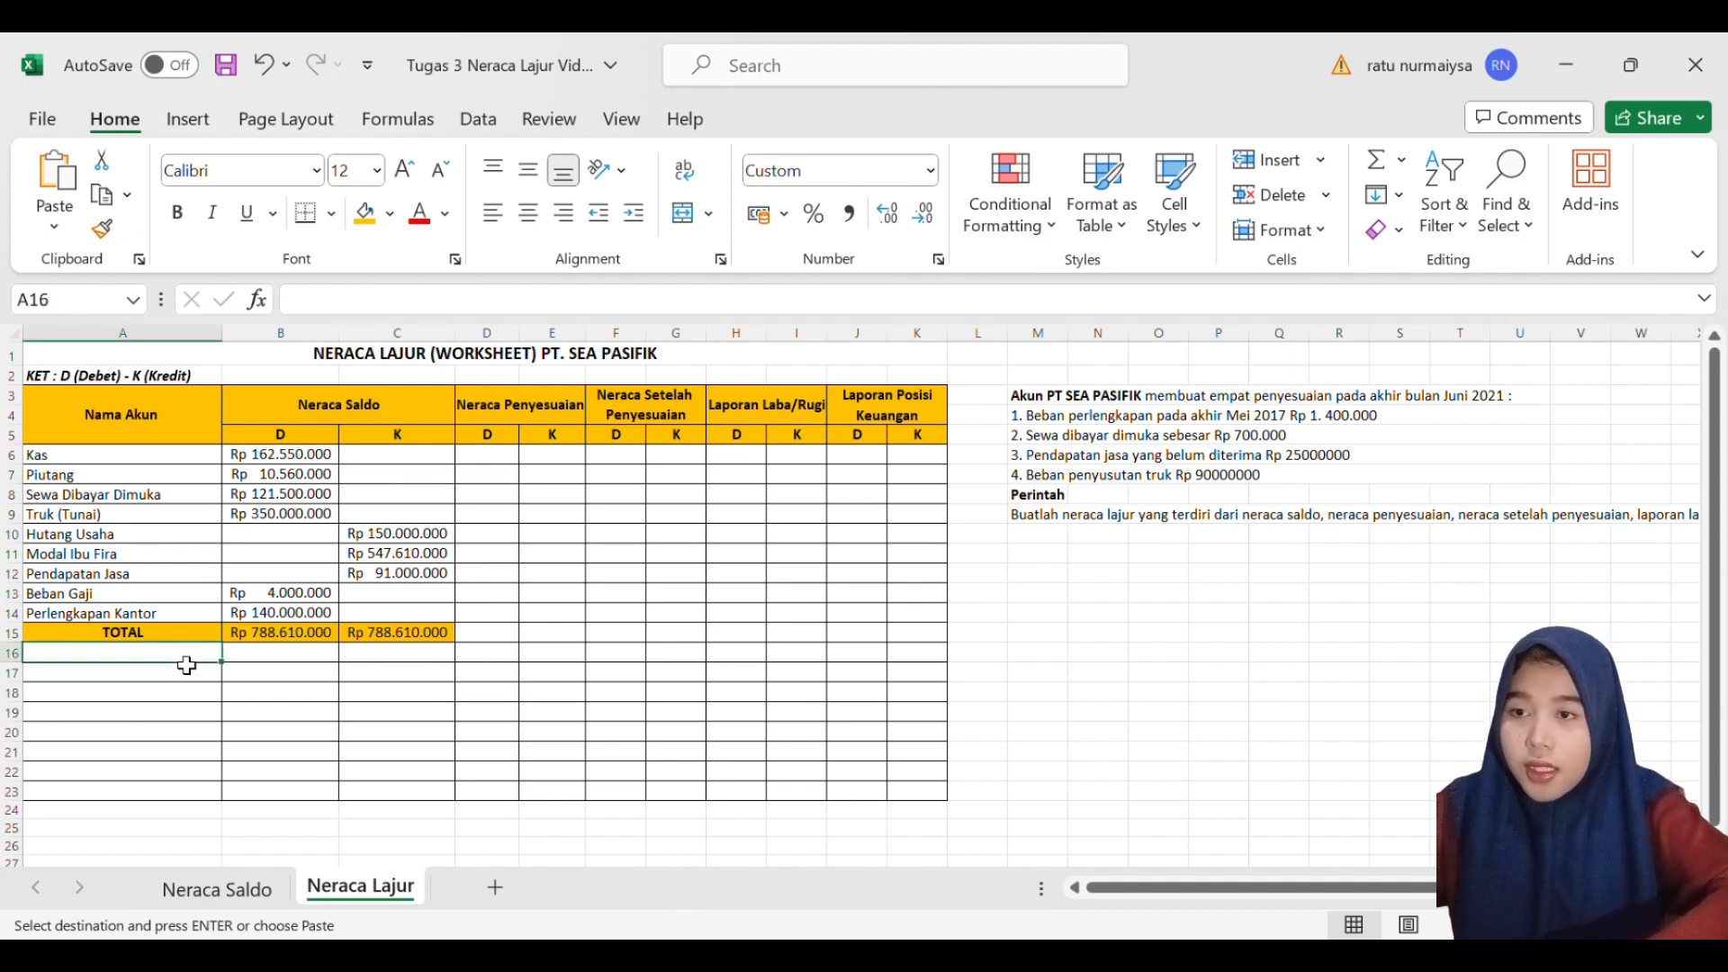
double_click(186, 661)
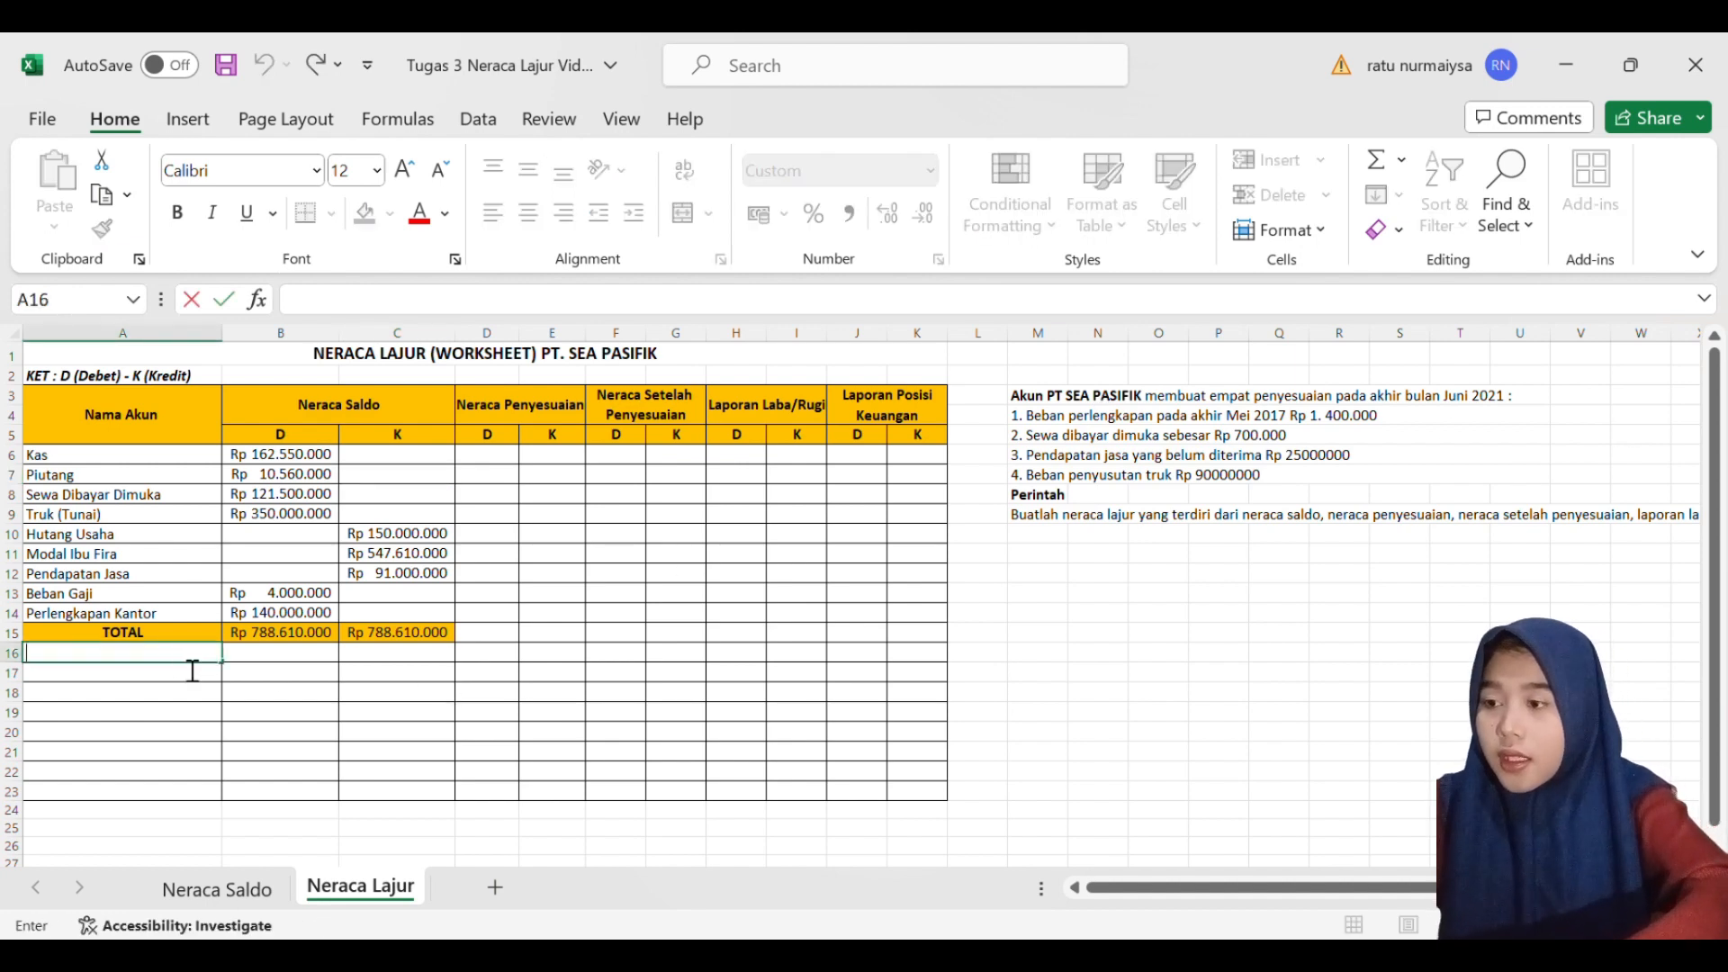
text(Beban )
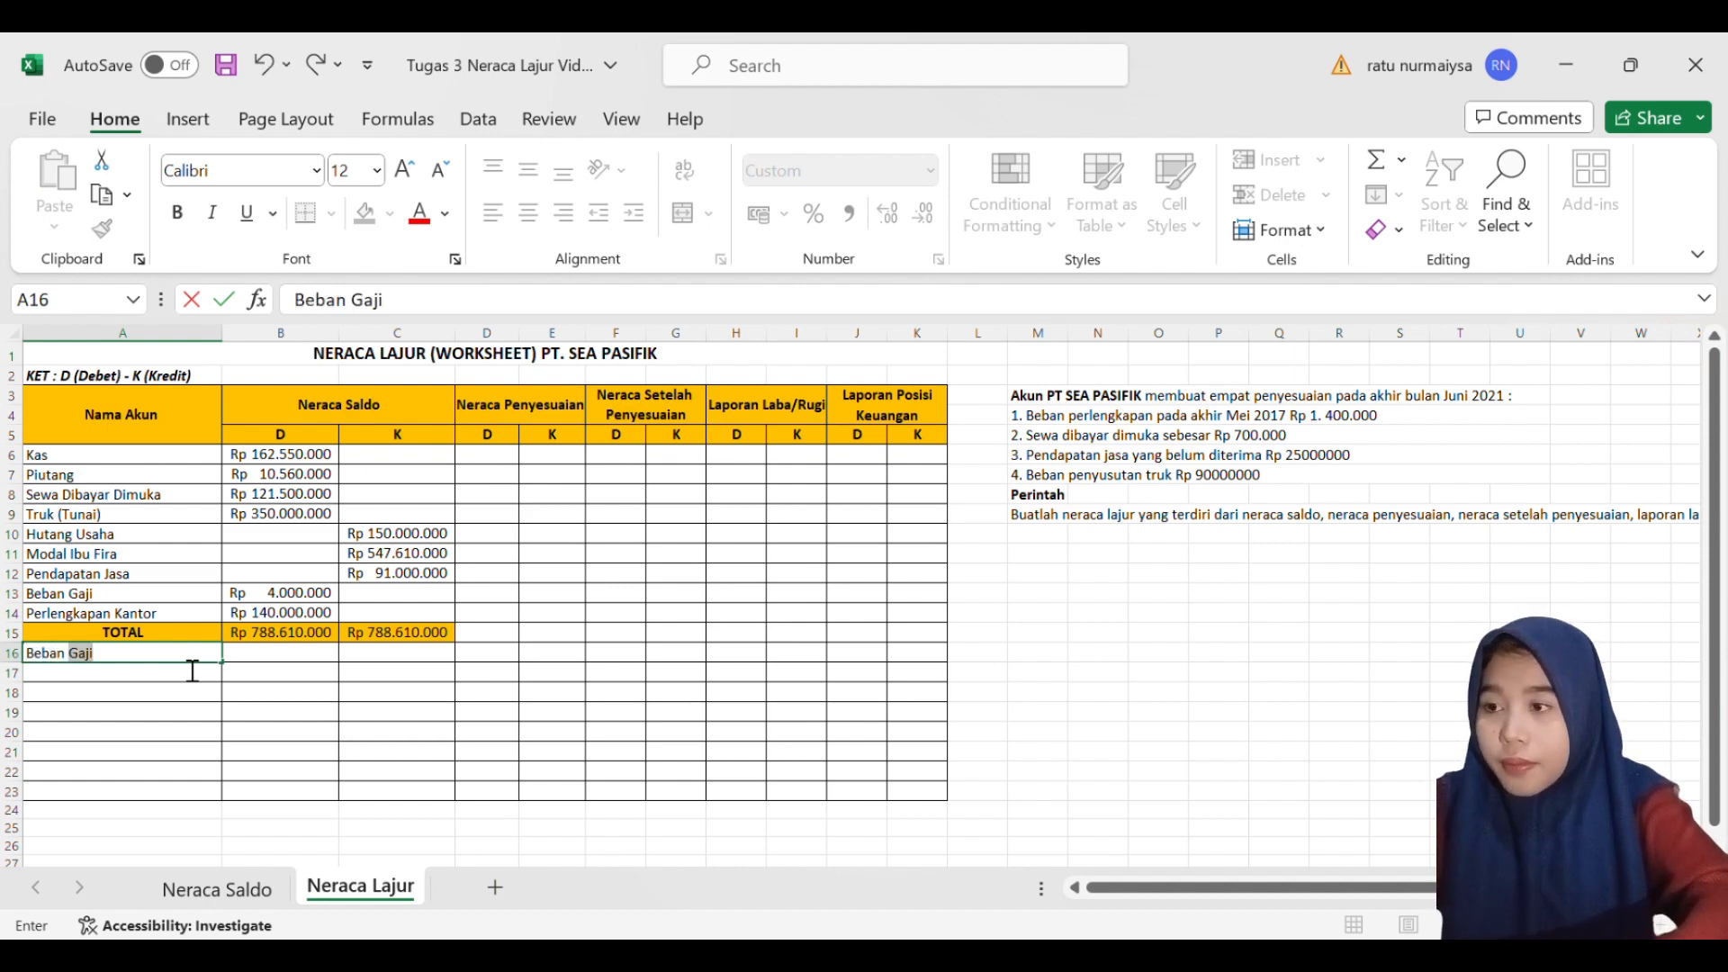
text(P)
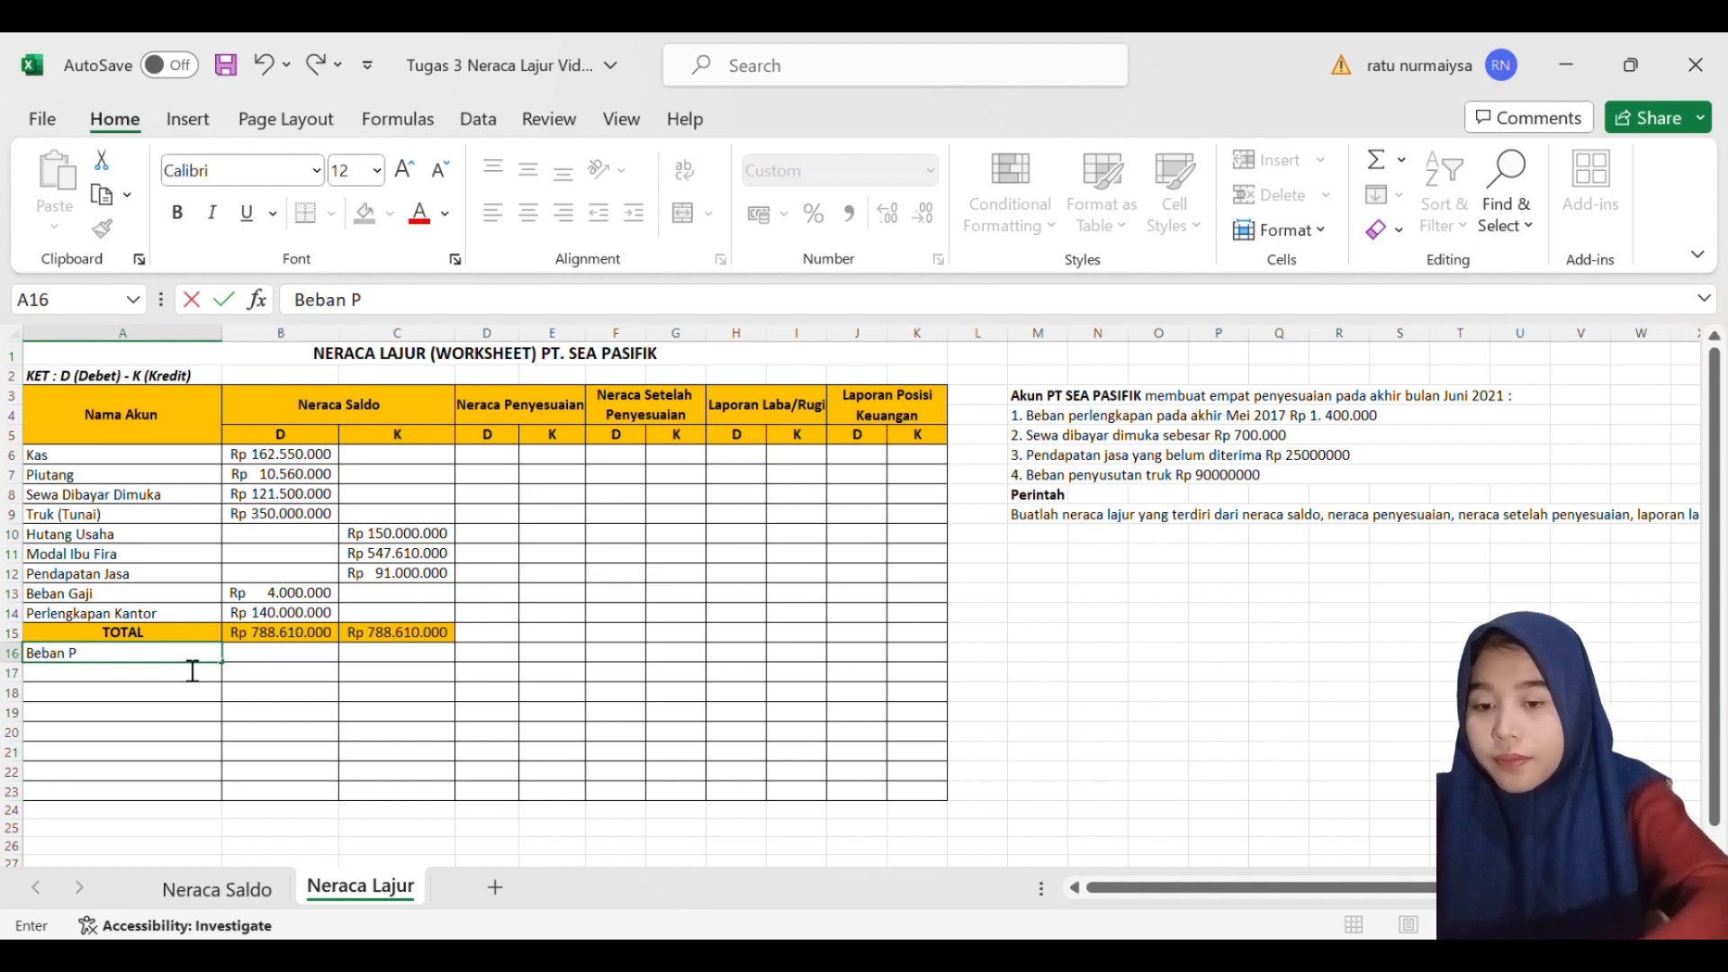
text(erleng)
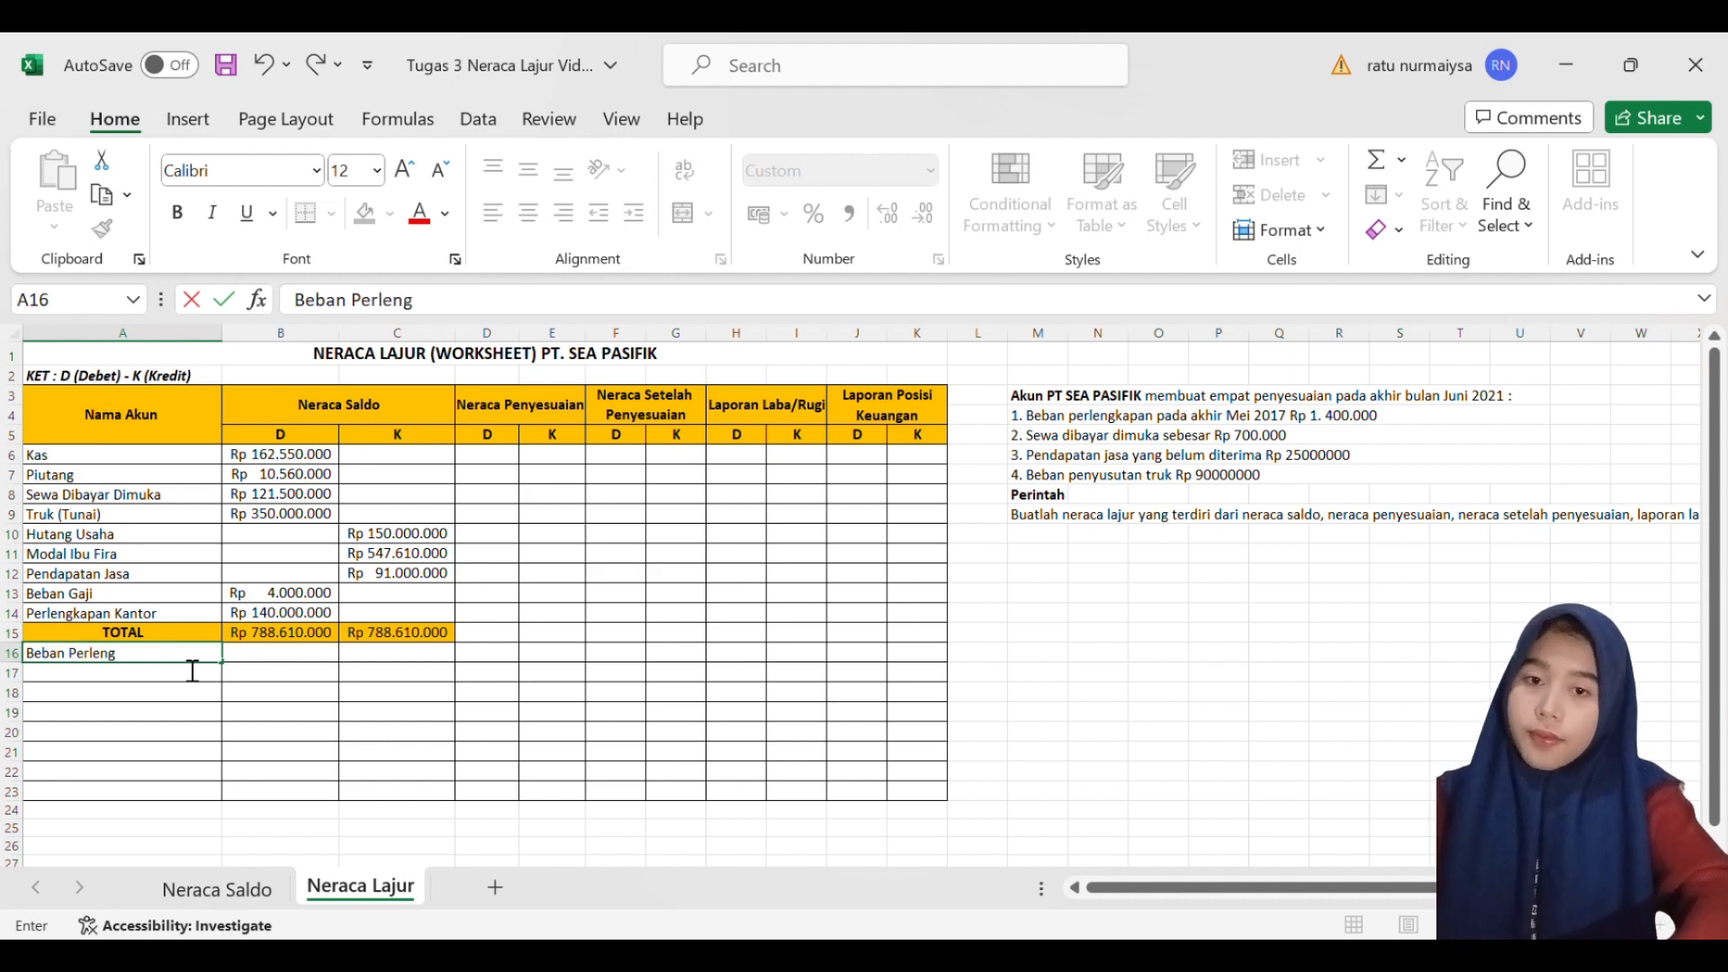
text(kapan K)
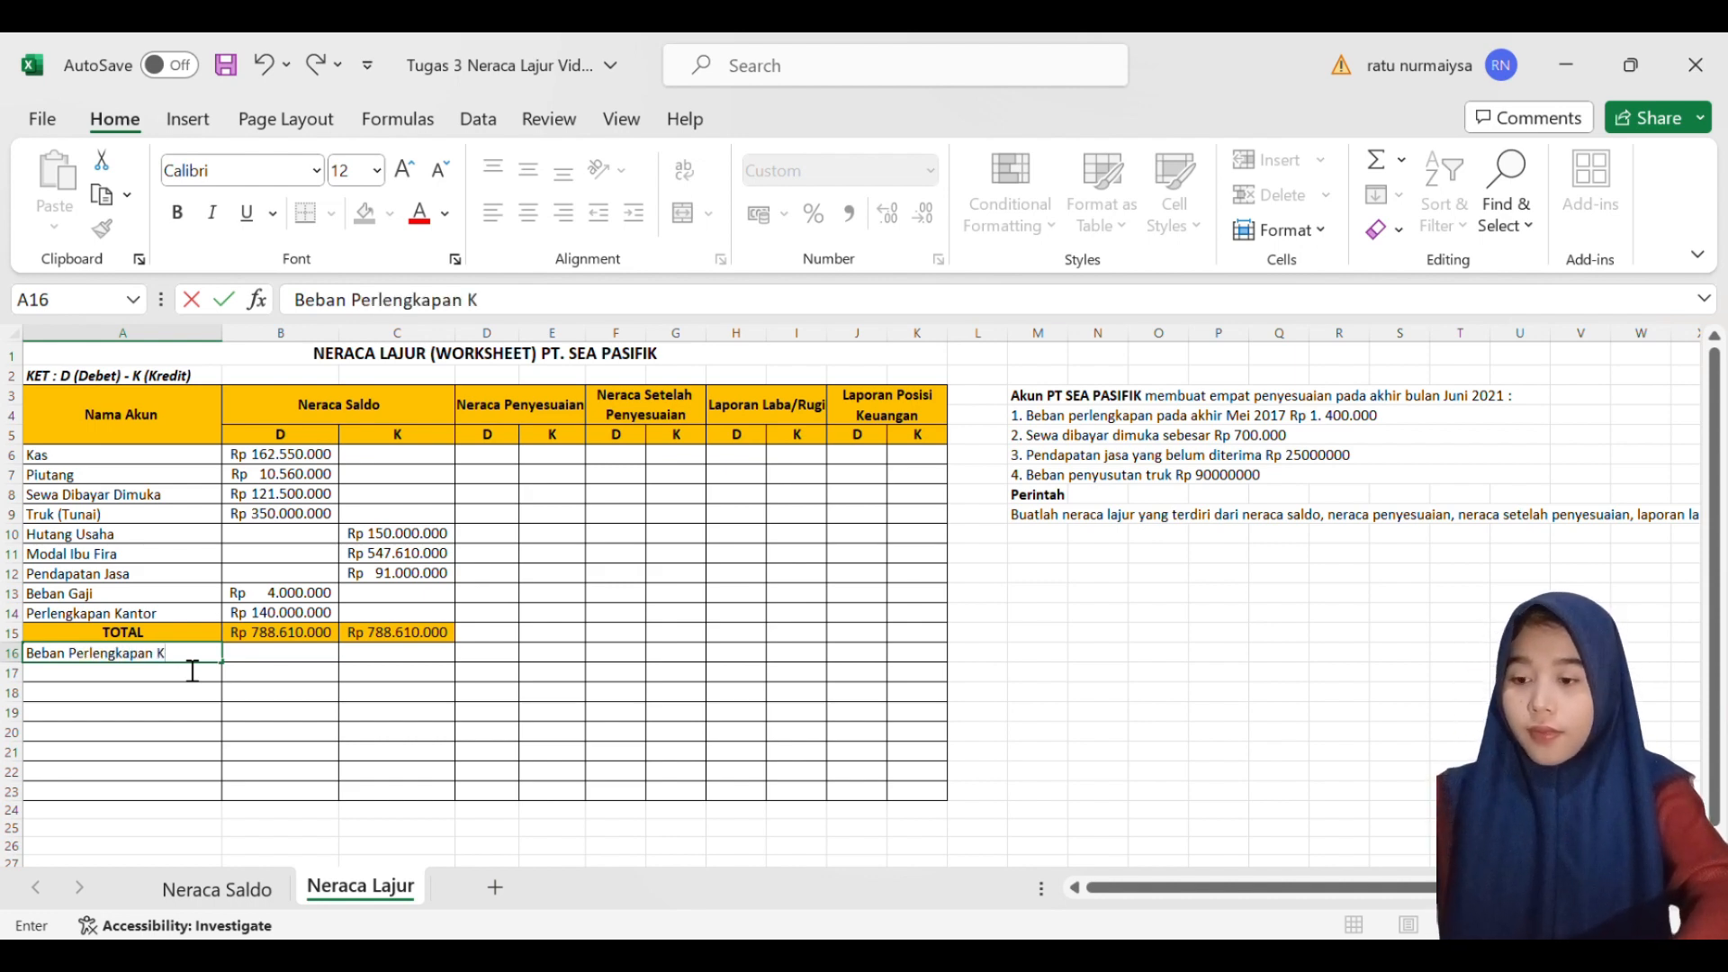
text(antor)
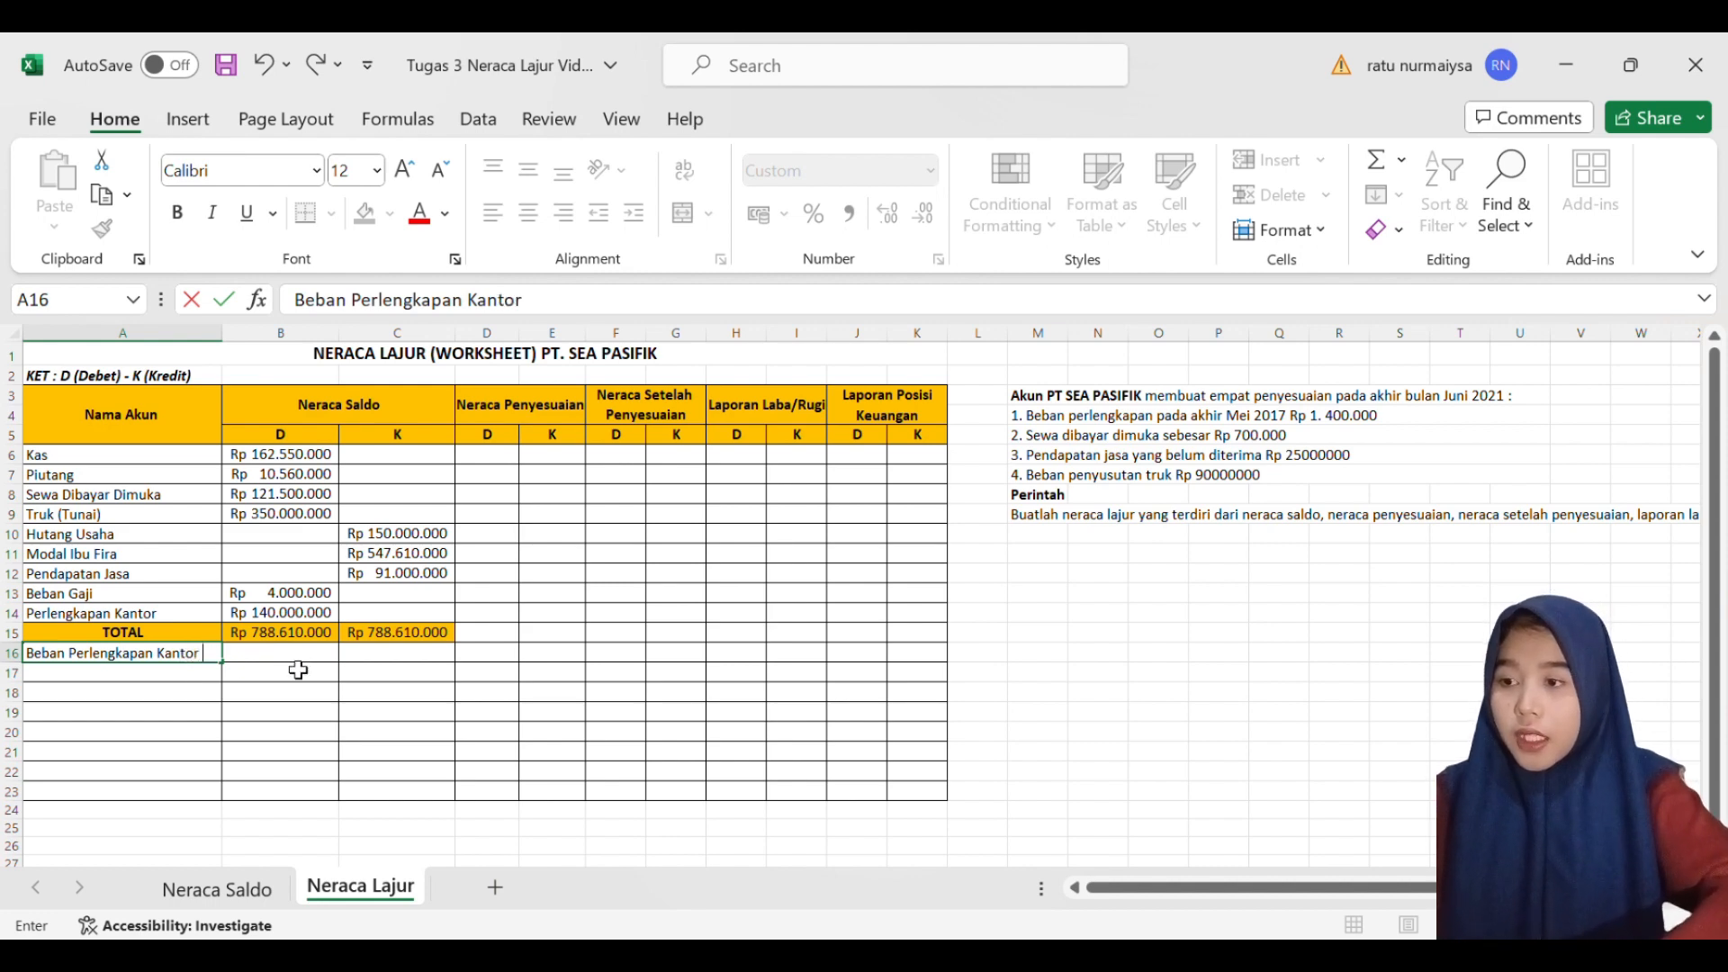
key(Tab)
- Enter 1400000 as the Neraca Penyesuaian debit of Beban Perlengkapan Kantor in D16 and widen column D to fit the amount
click(415, 662)
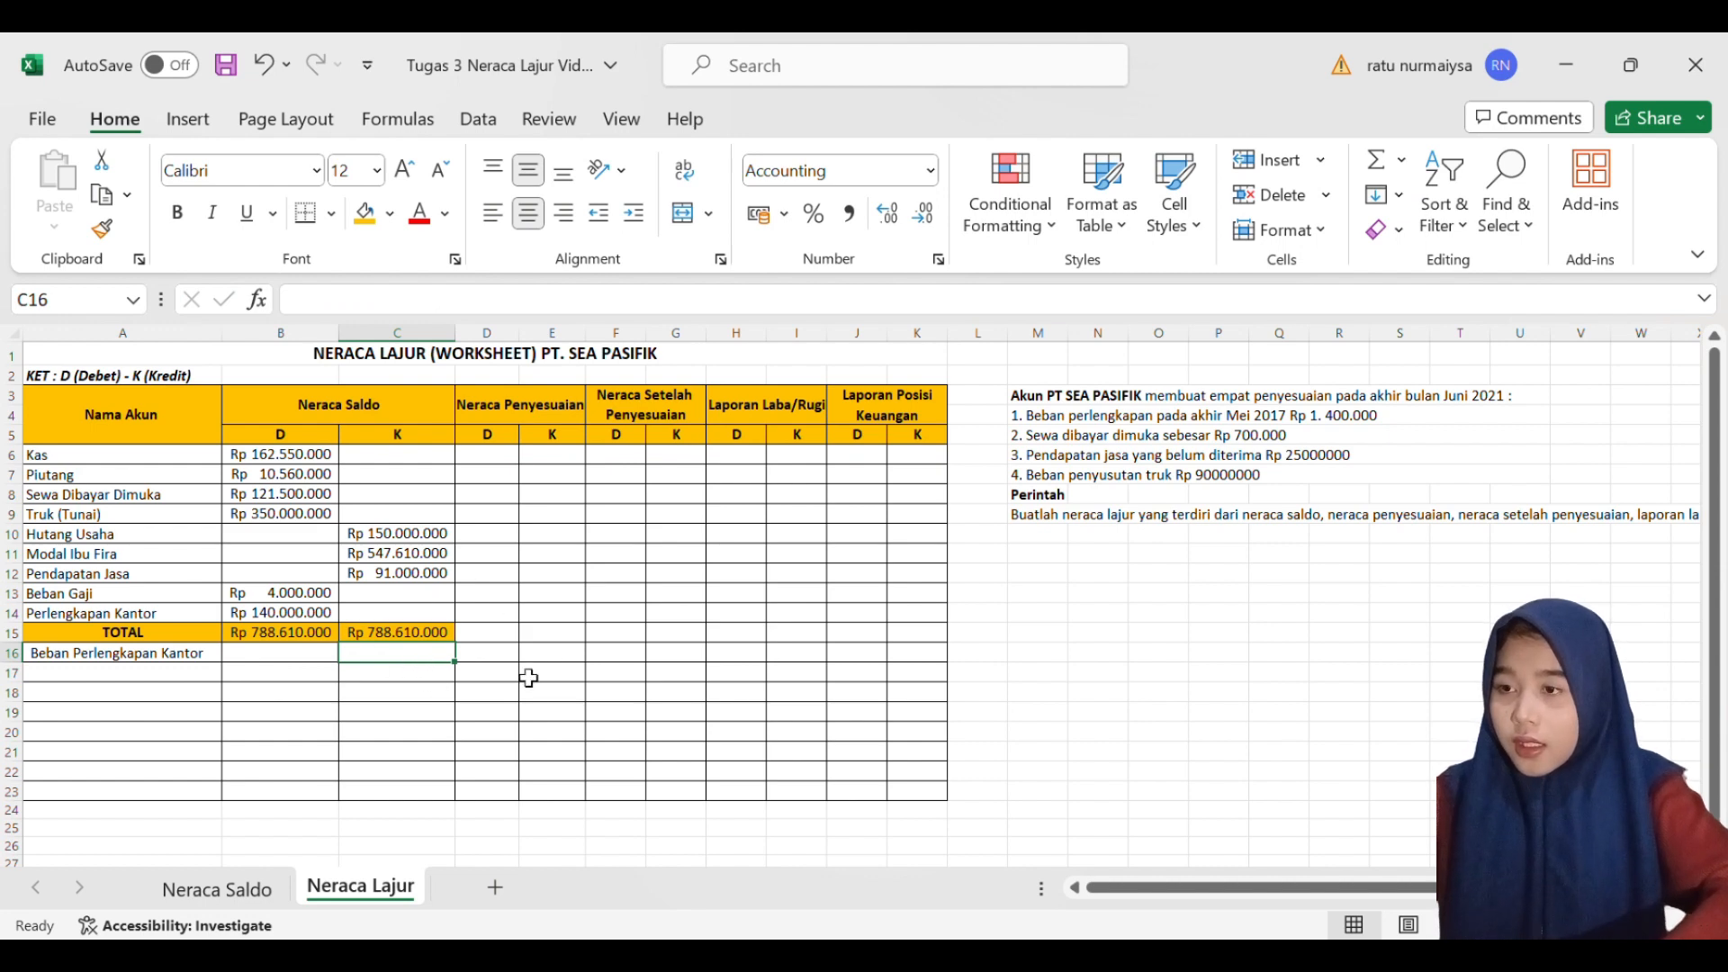
click(480, 659)
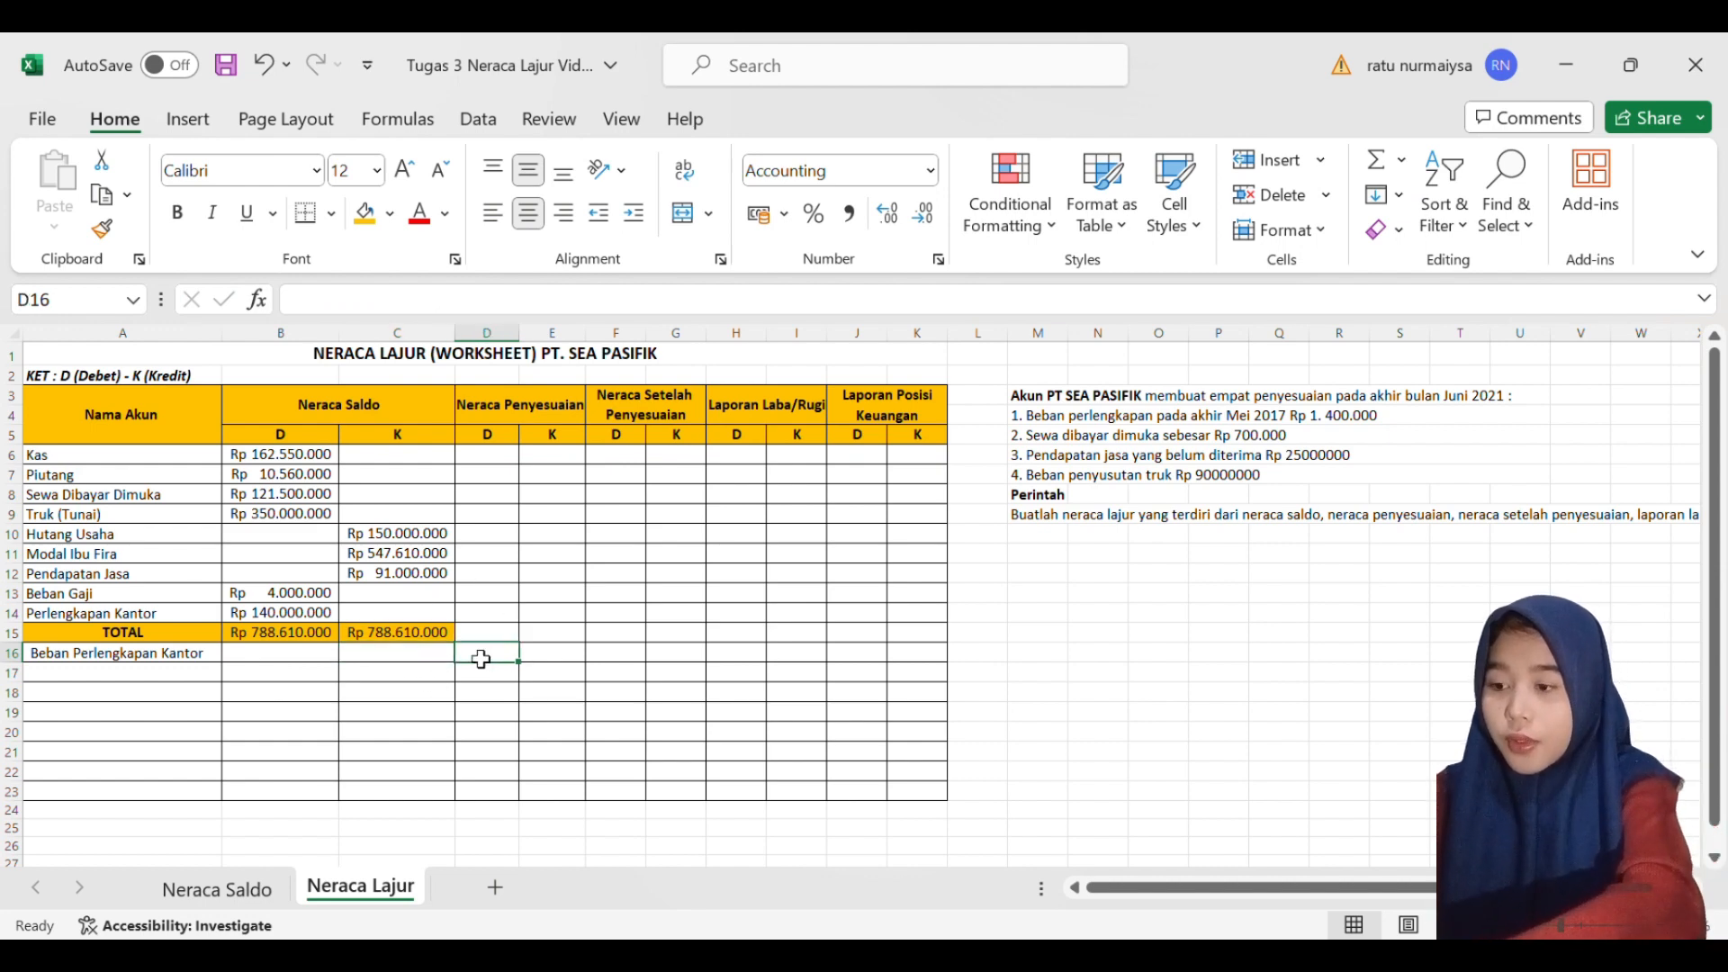
text(1)
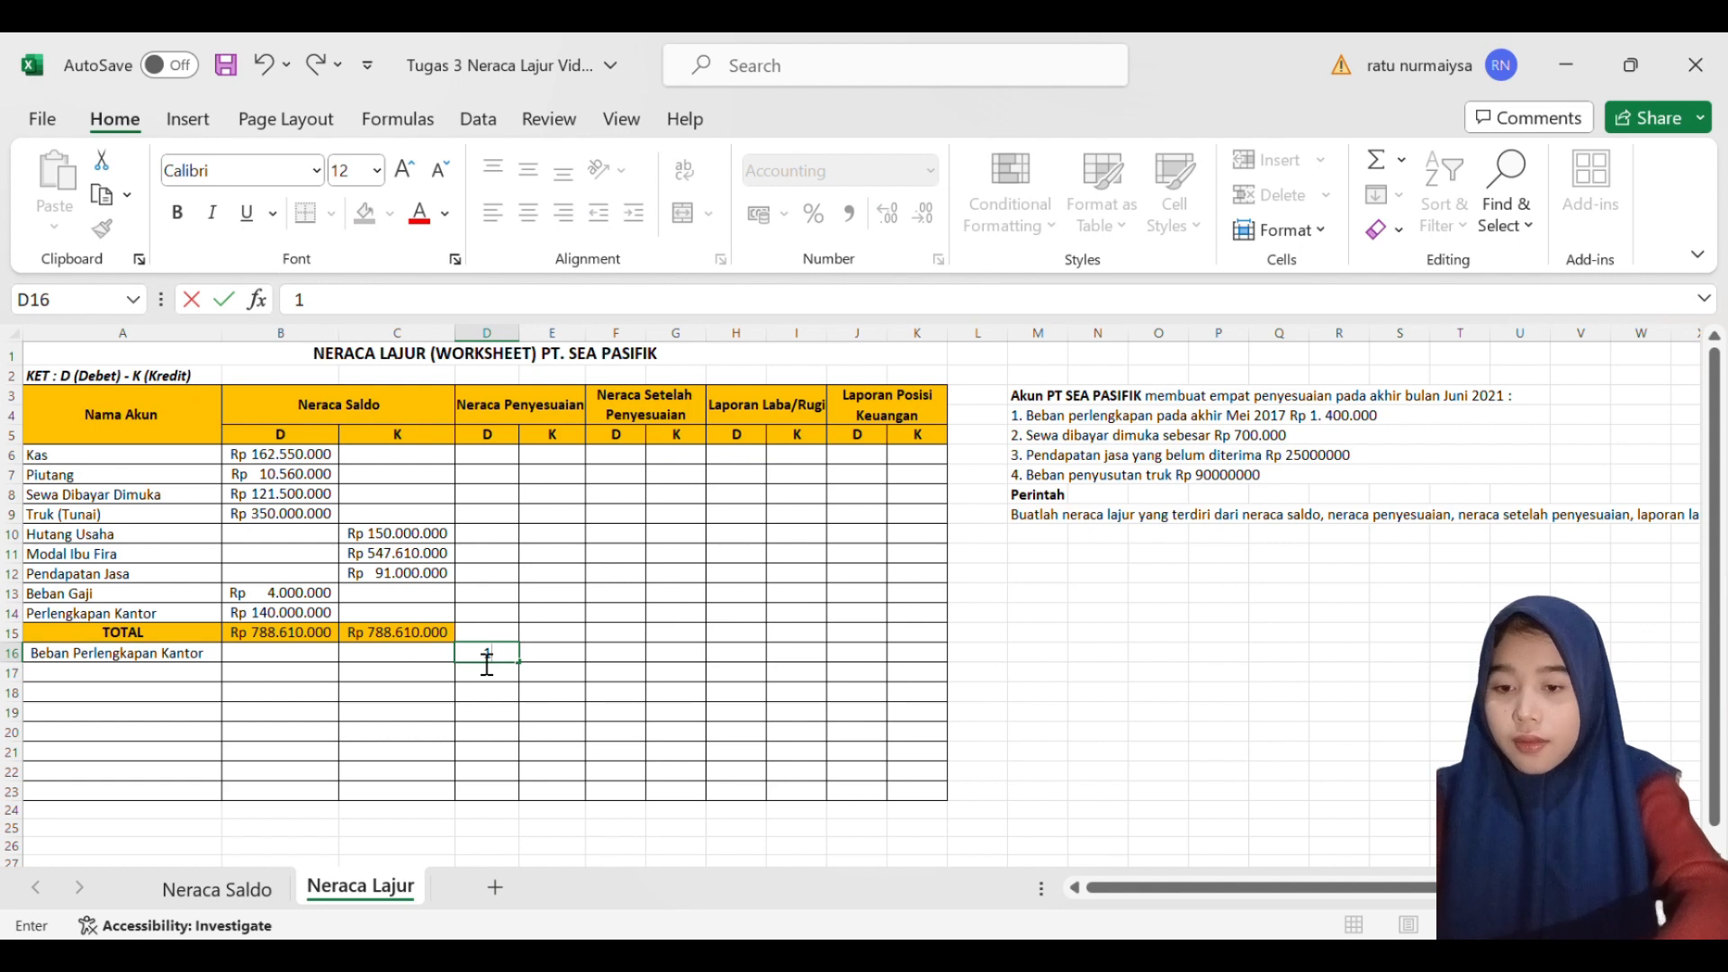
text(400000)
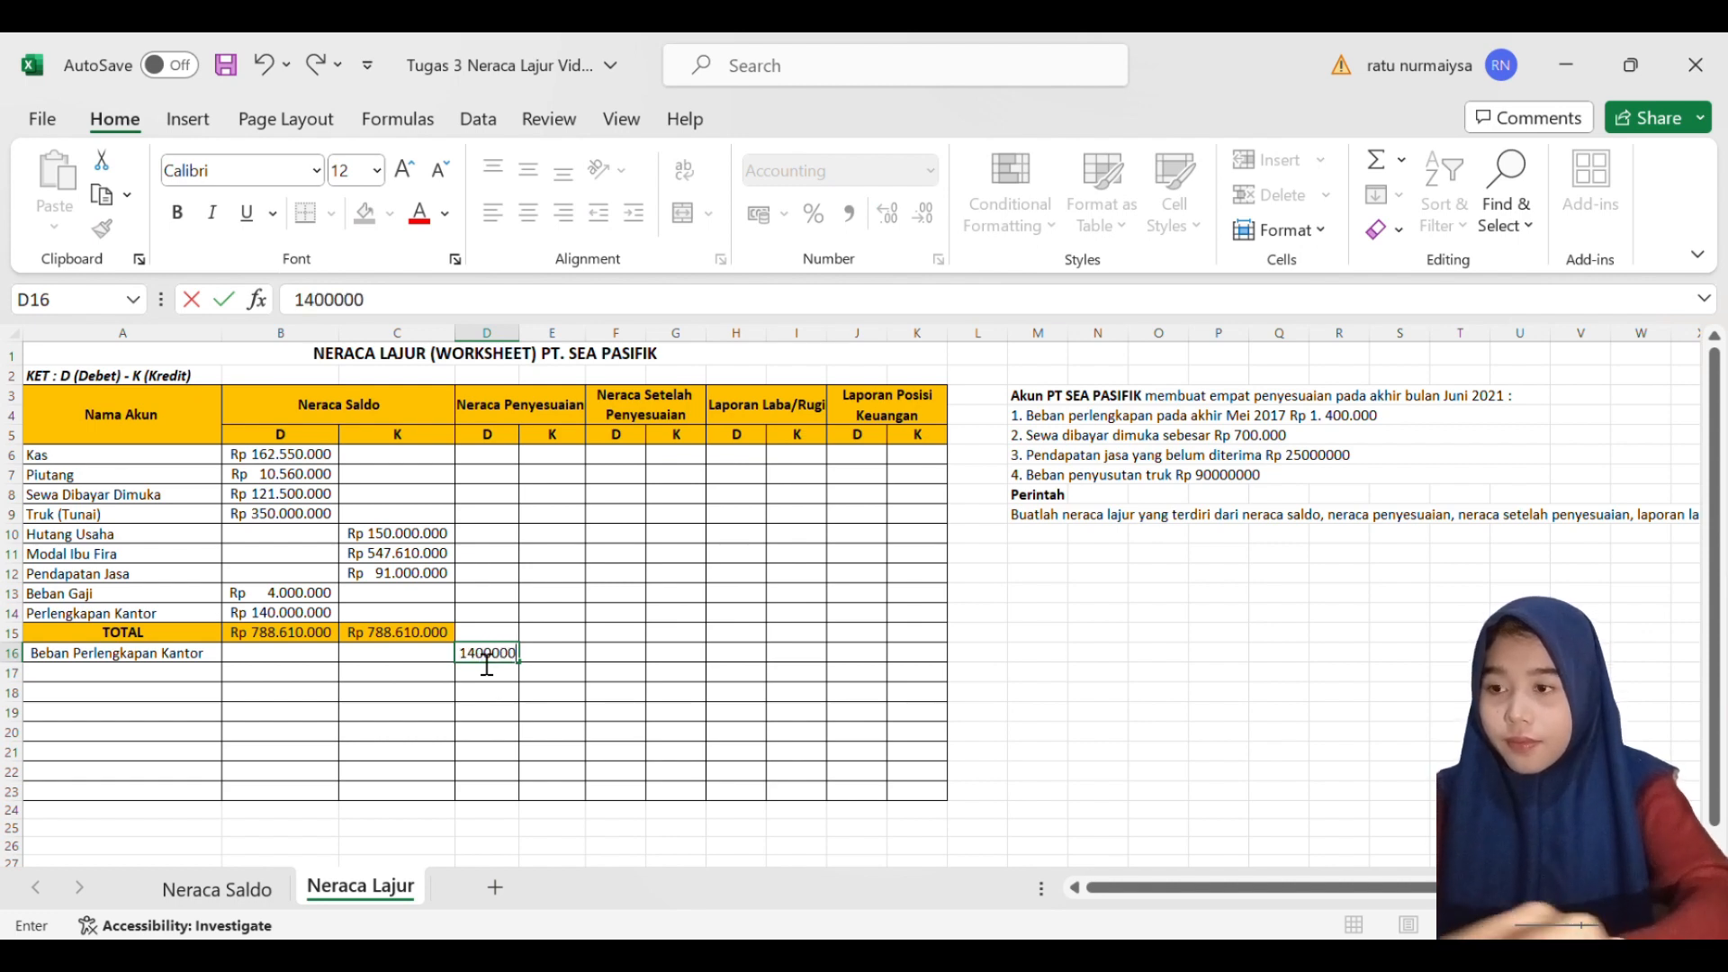
key(Return)
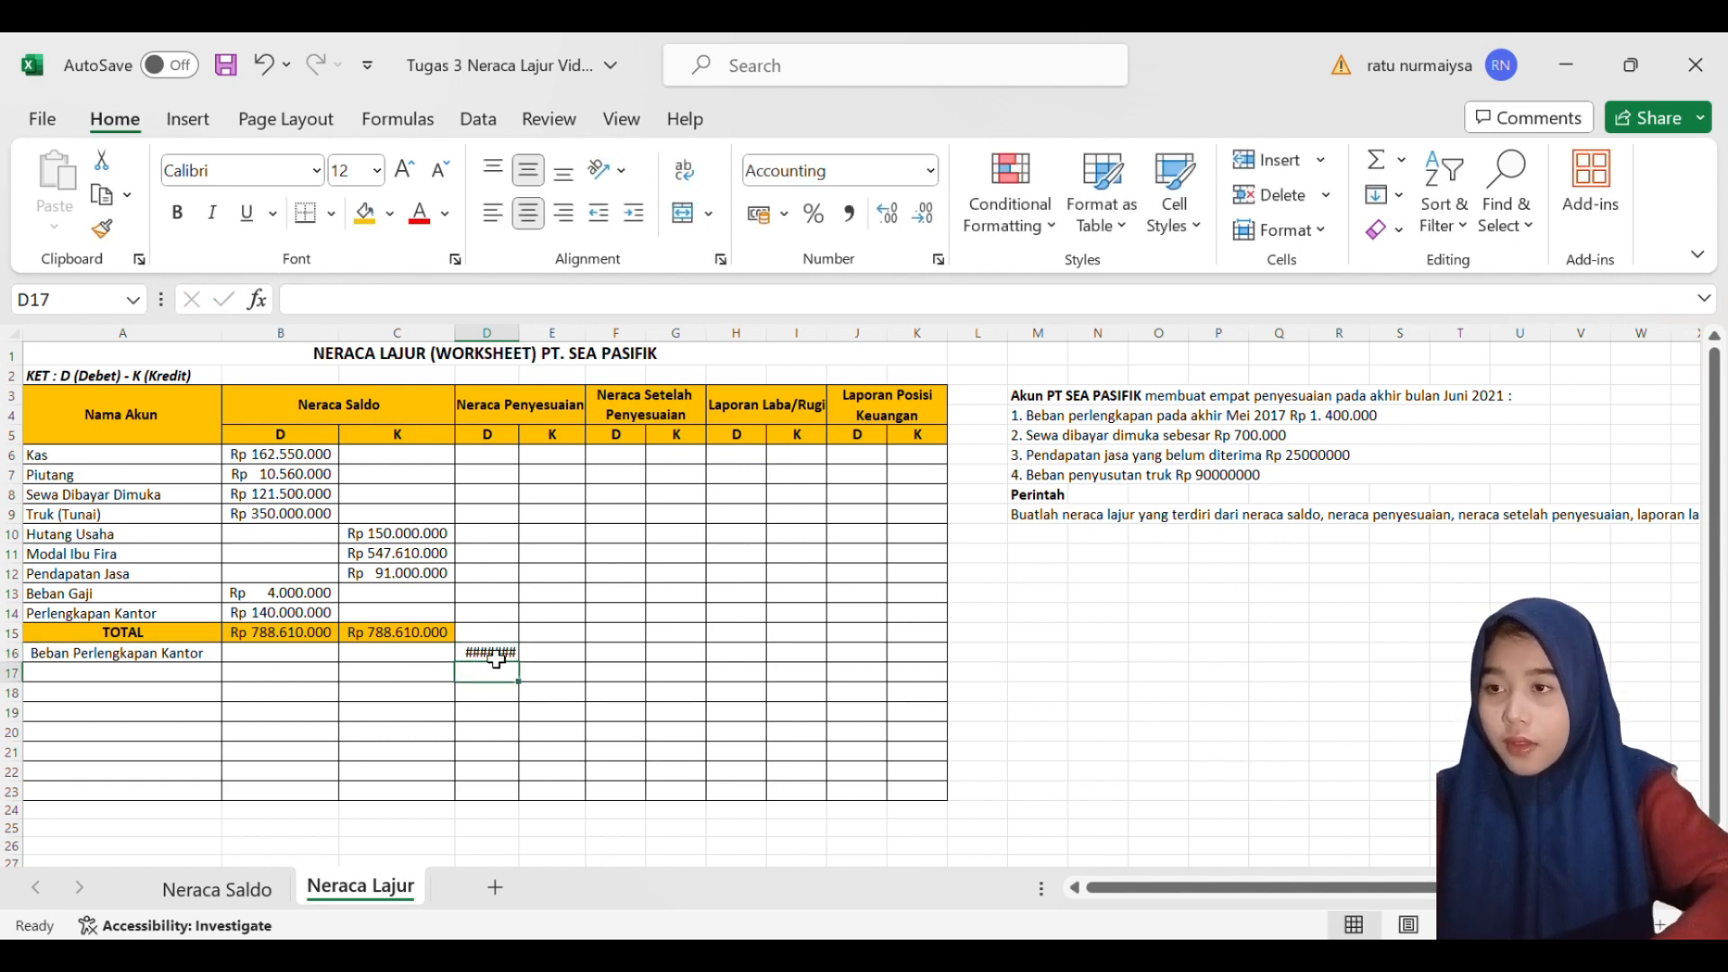
drag(529, 339, 558, 346)
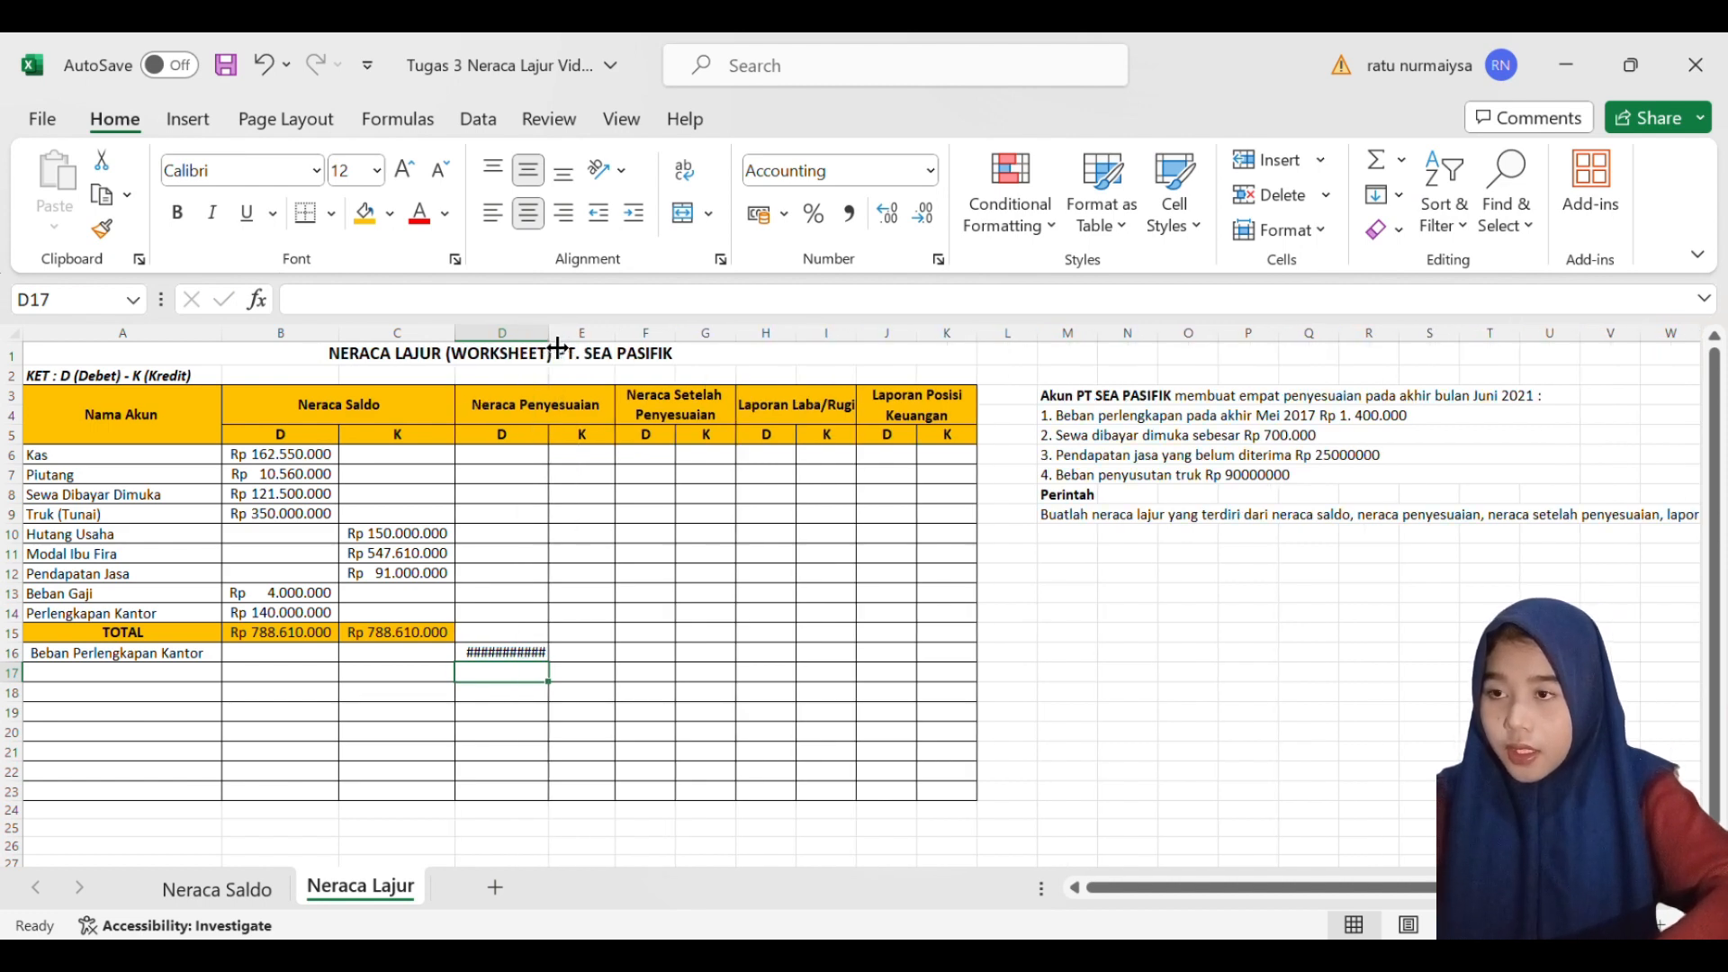
drag(557, 347, 565, 349)
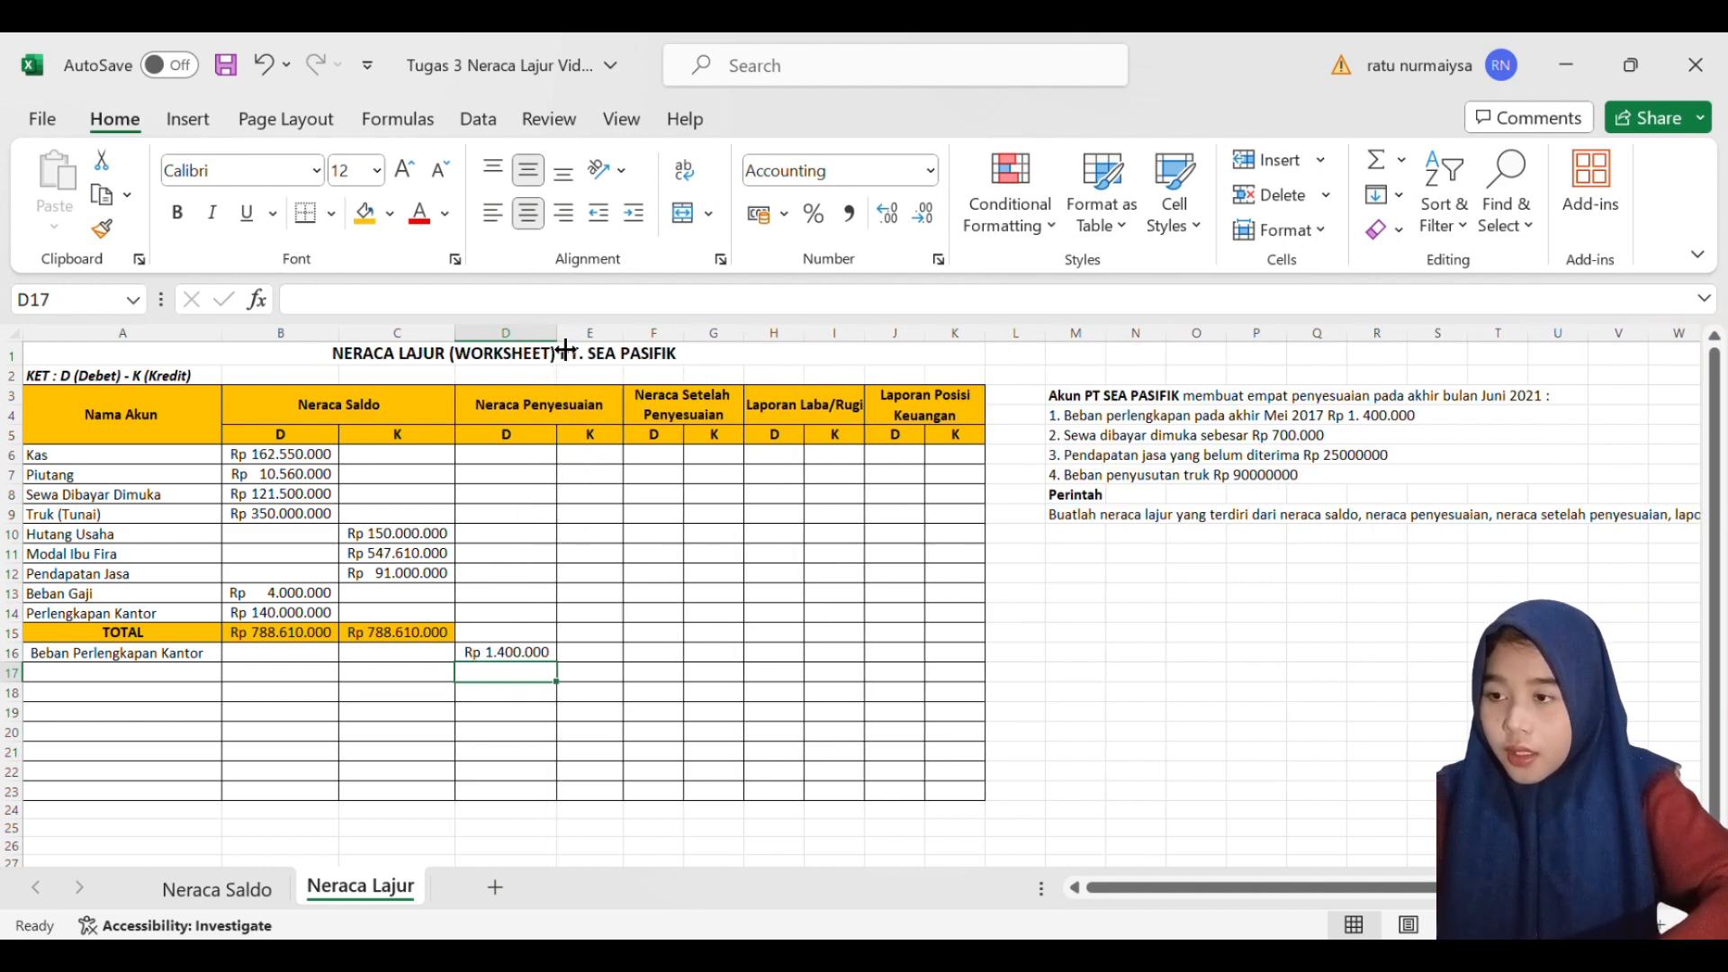
- Enter 1400000 as the Neraca Penyesuaian credit of Perlengkapan Kantor in E14 and widen column E to fit the amount
click(585, 618)
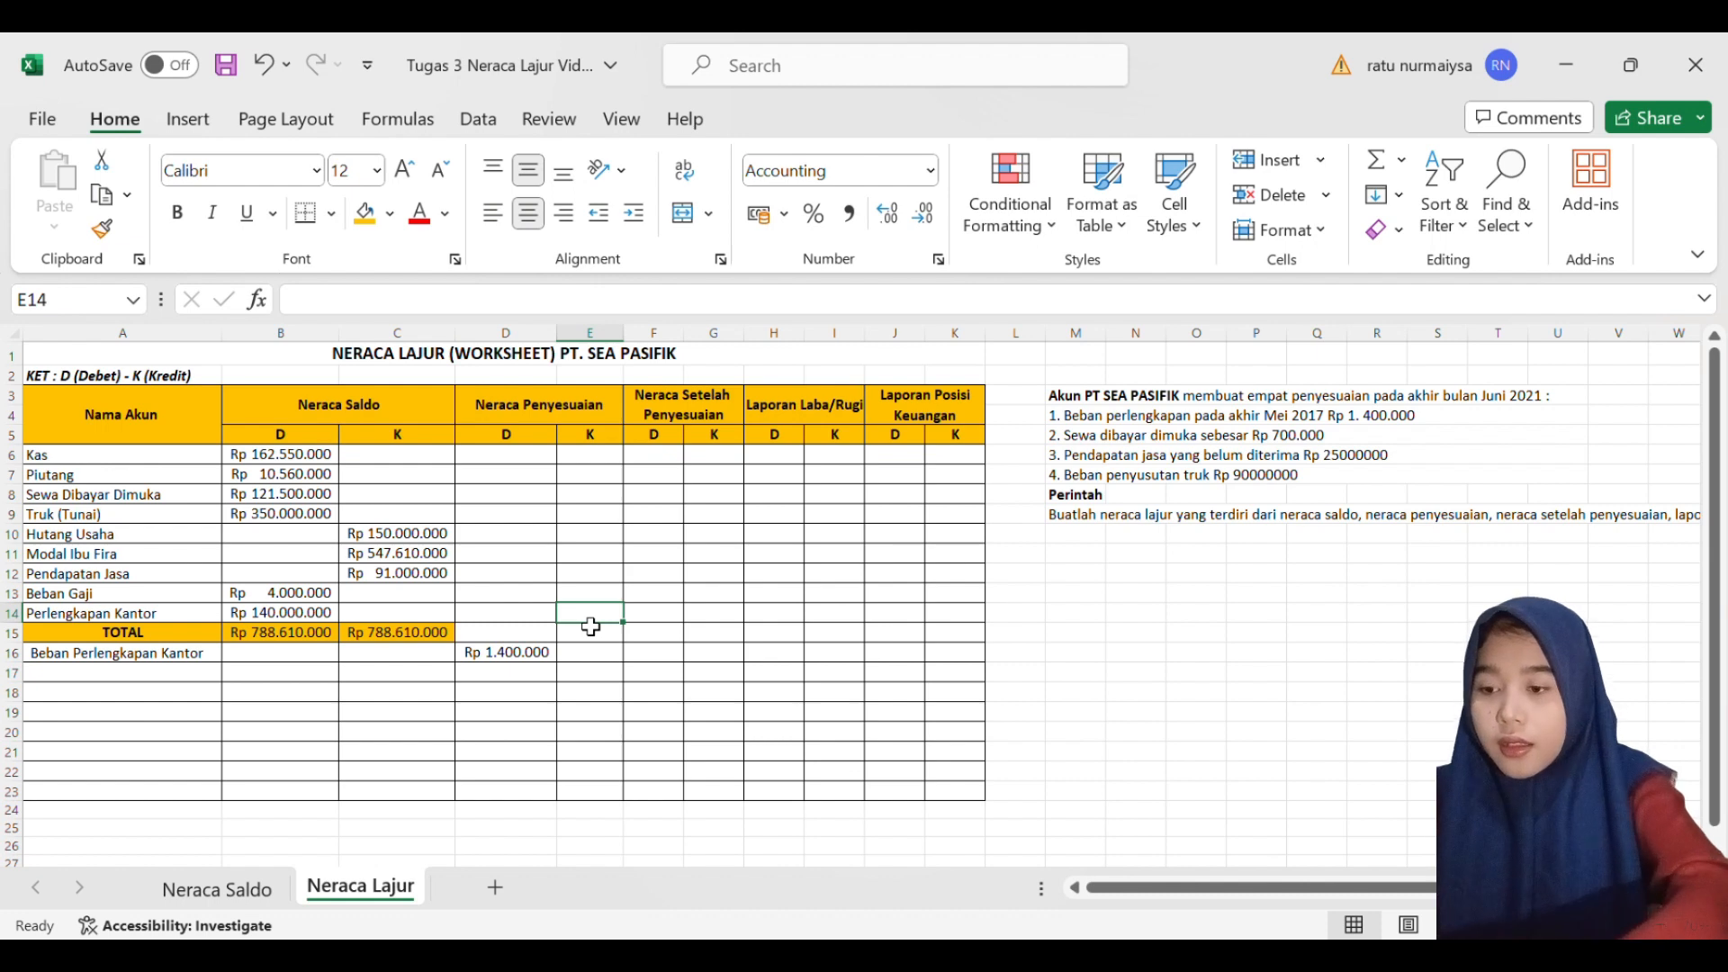
text(14)
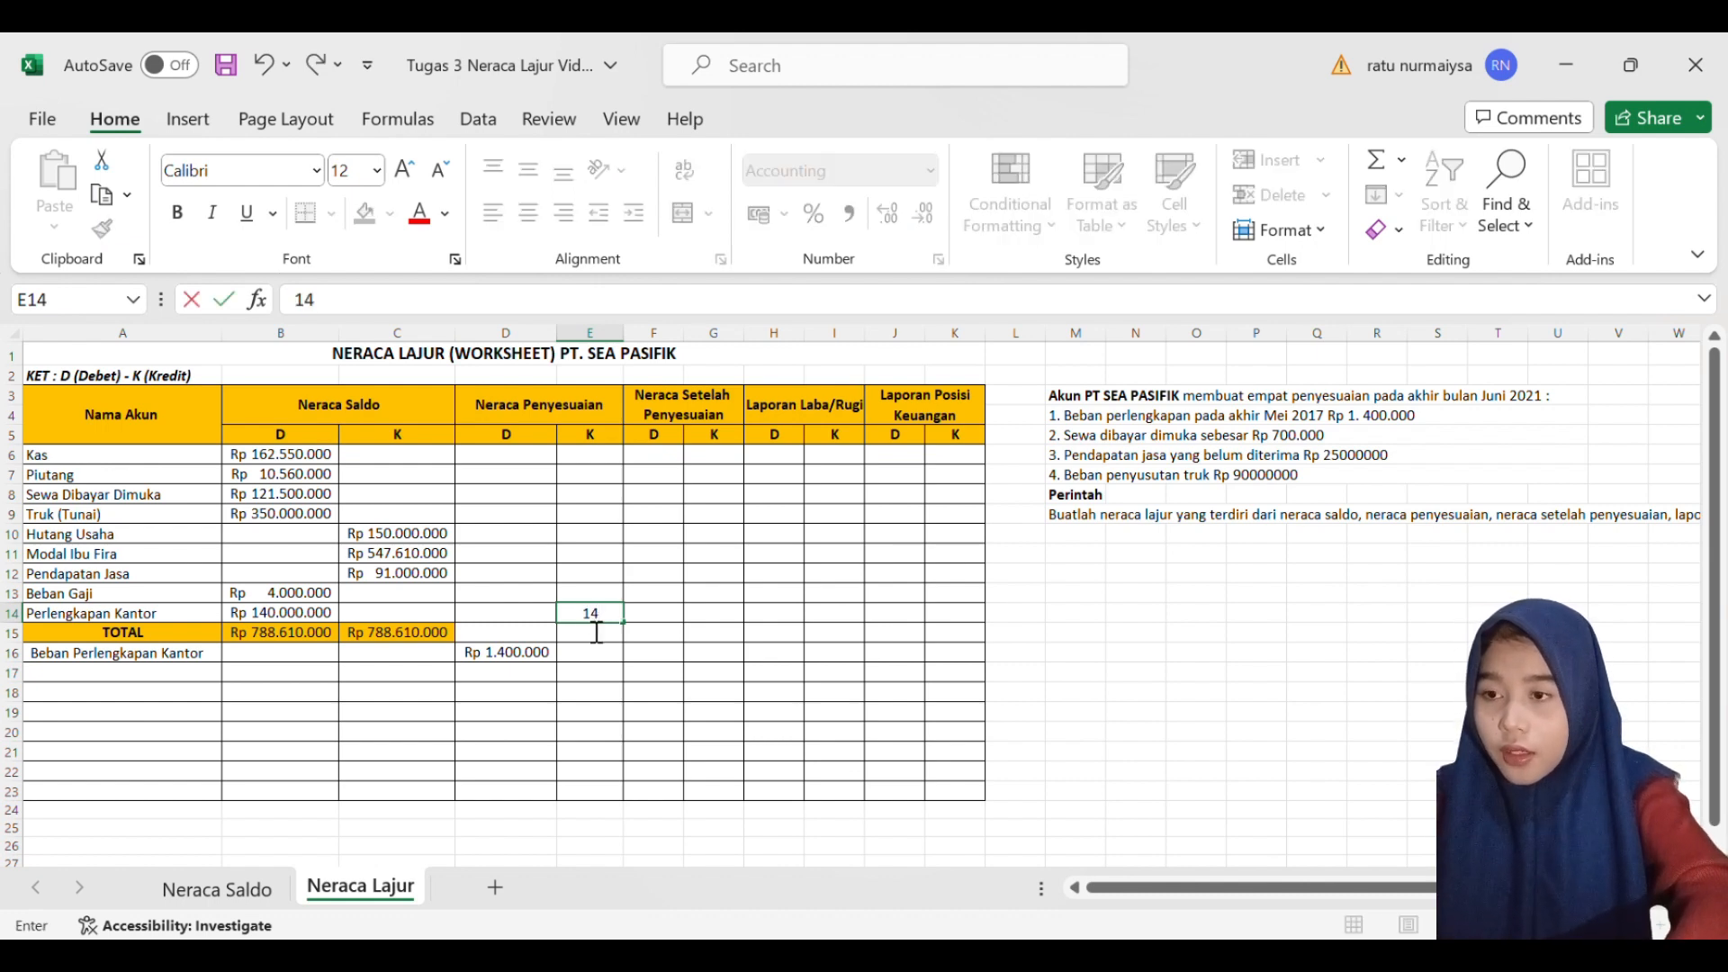
text(00)
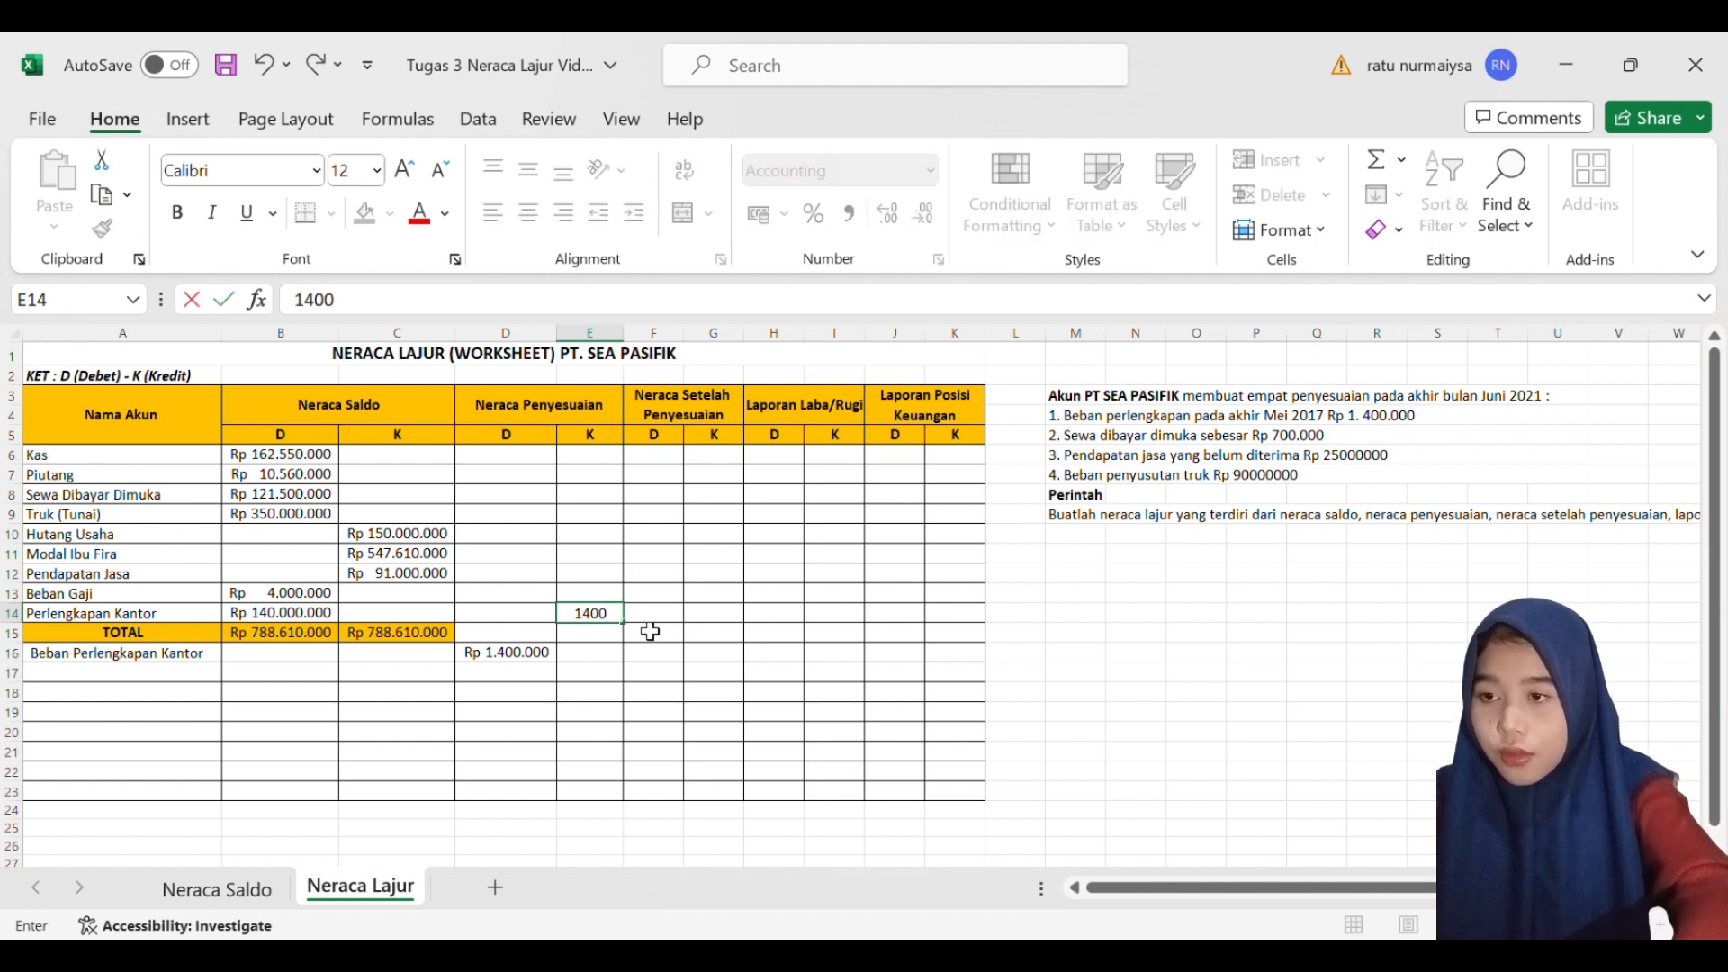
text(000)
key(Return)
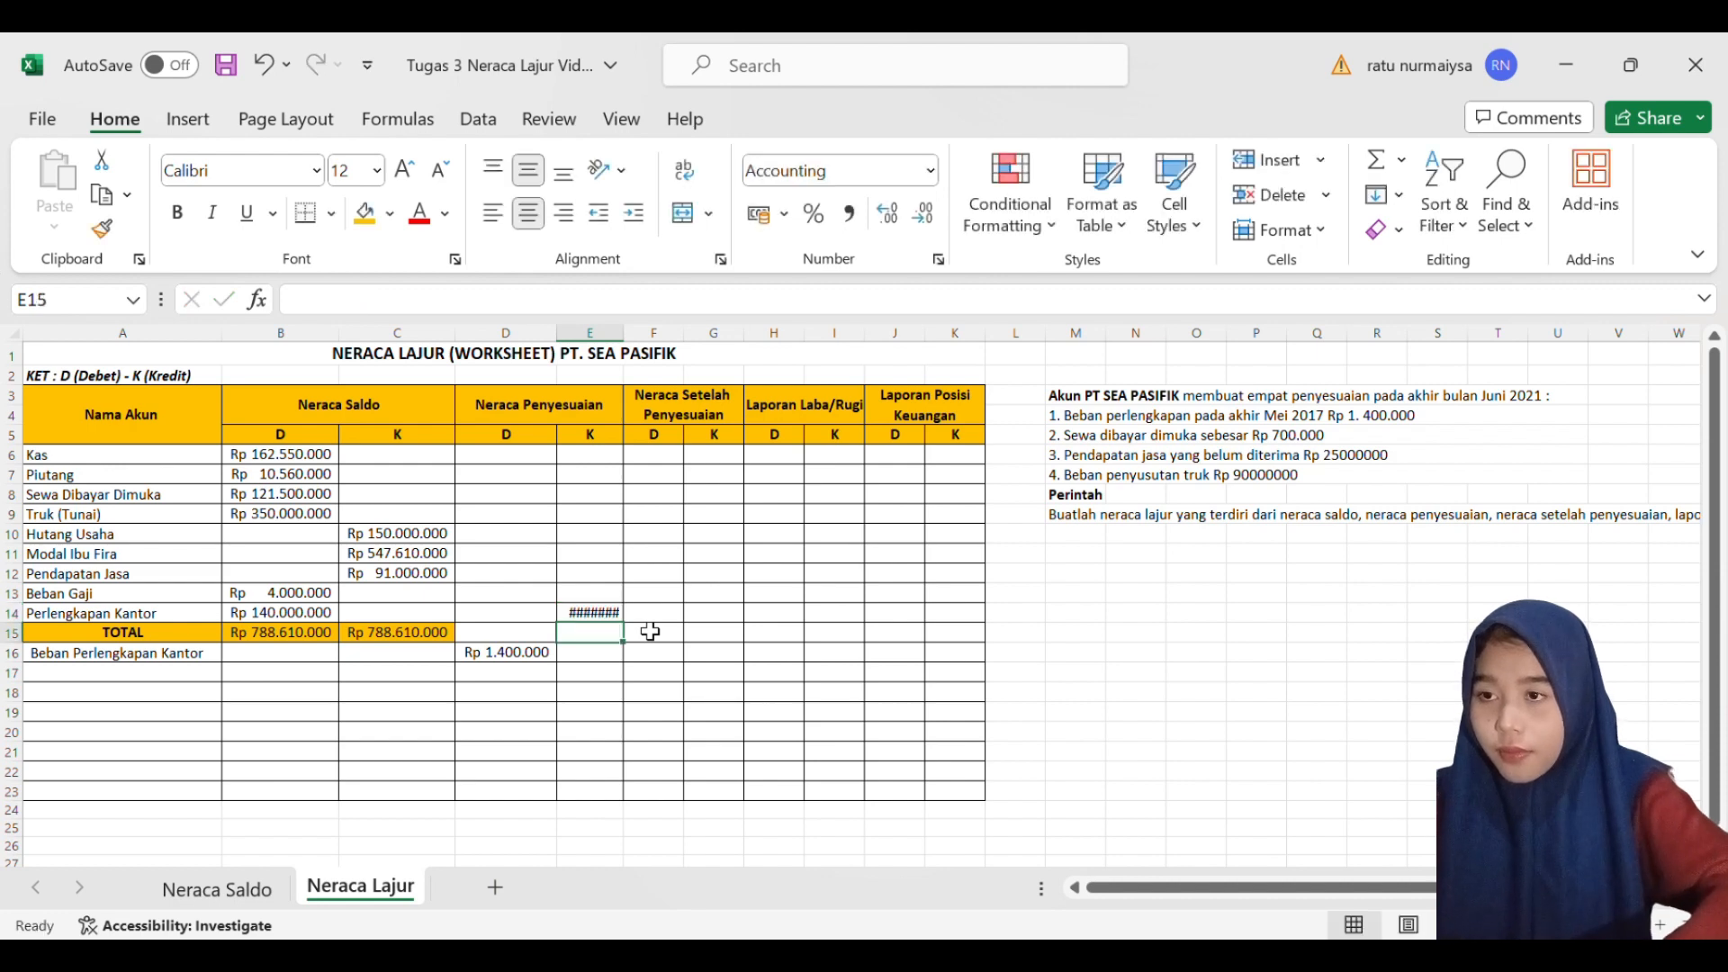
mouse_move(637, 351)
mouse_down()
mouse_move(670, 353)
mouse_move(654, 353)
mouse_up()
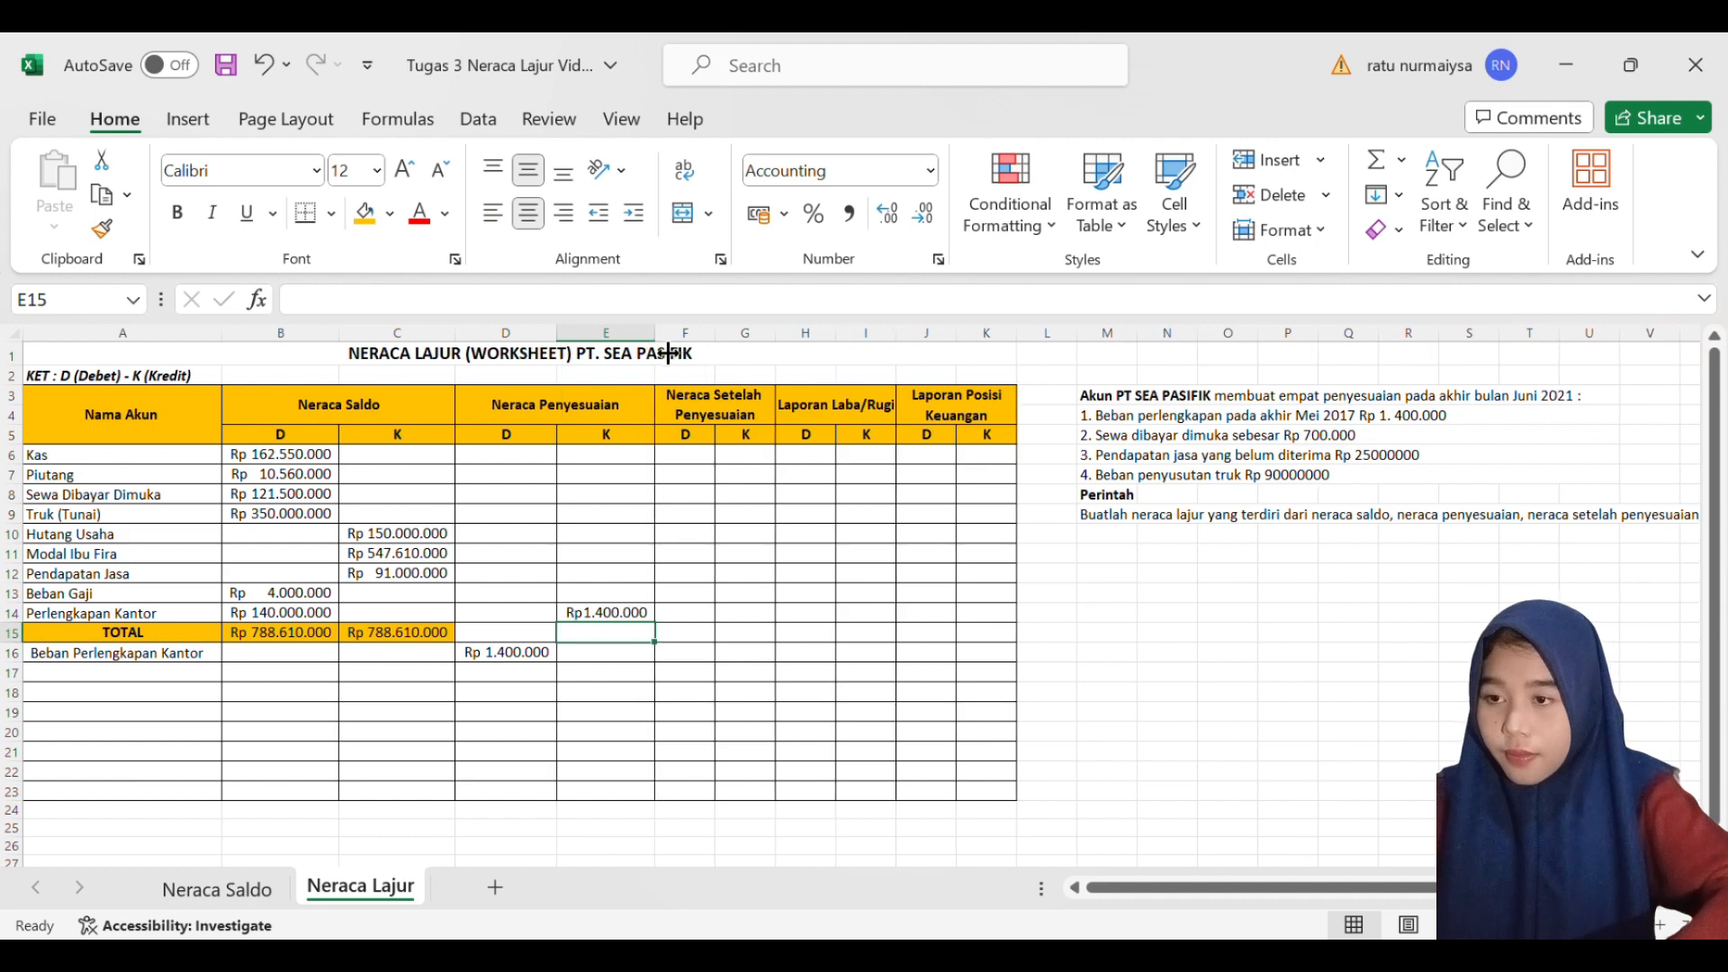
- Add the account Sewa Dibayar Dimuka in A17 with a Neraca Penyesuaian debit of 700000 in D17
click(478, 597)
click(214, 676)
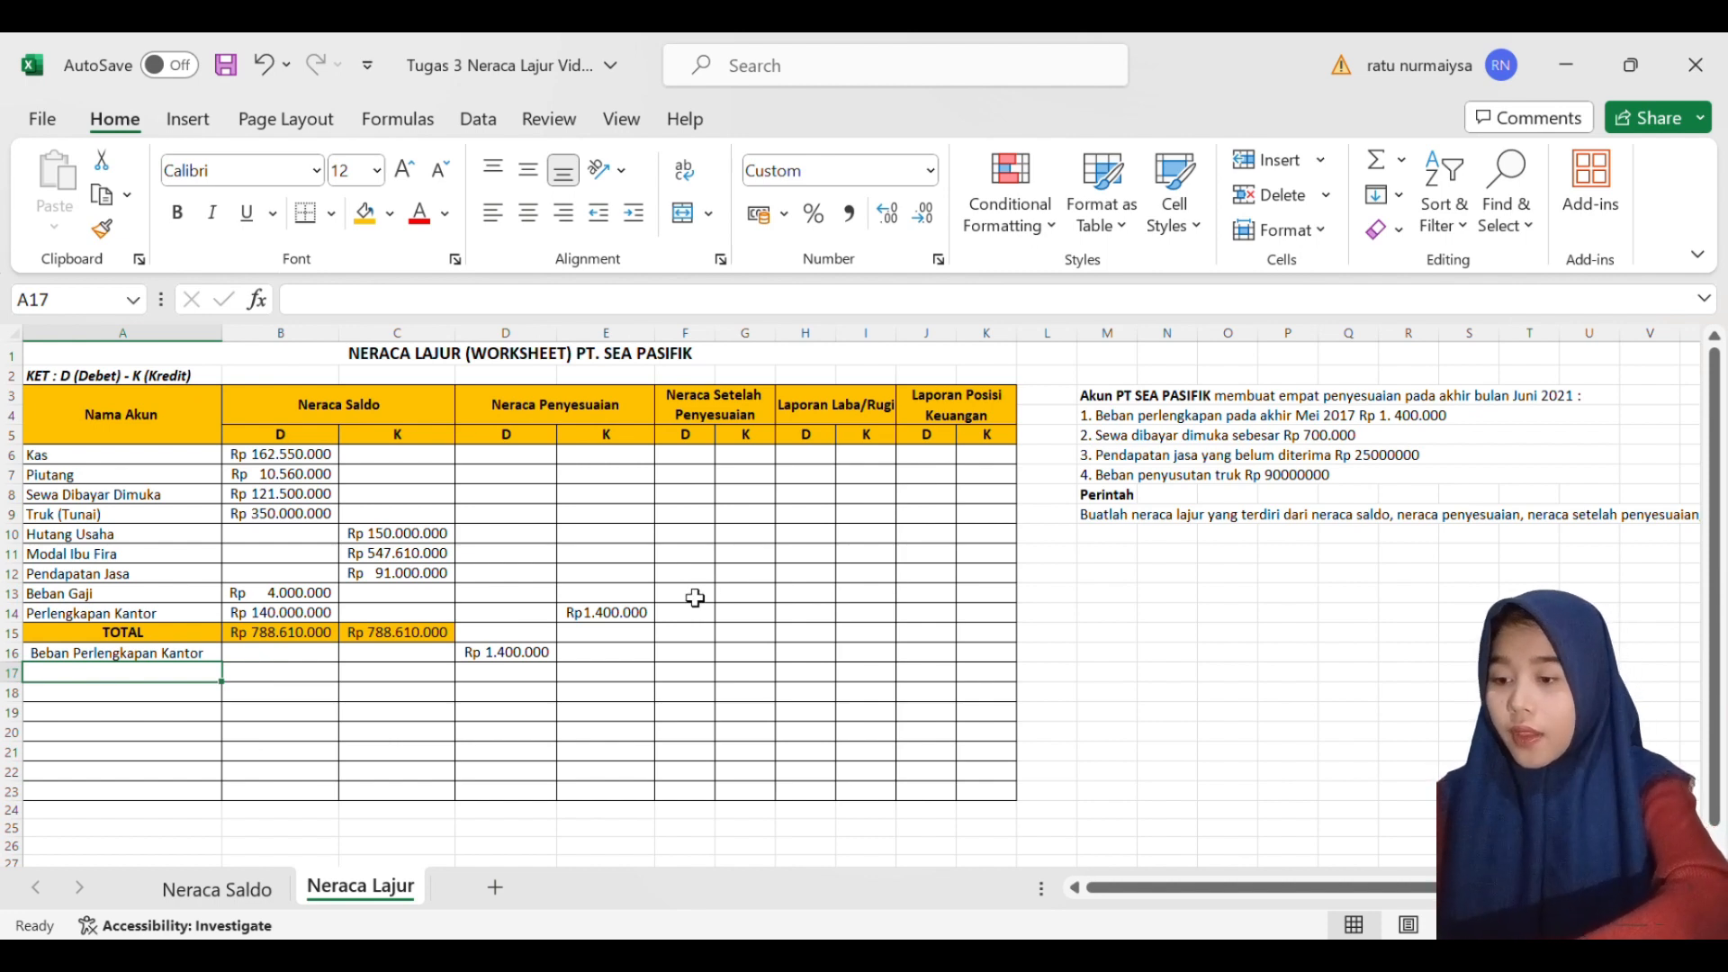
text(Sewa)
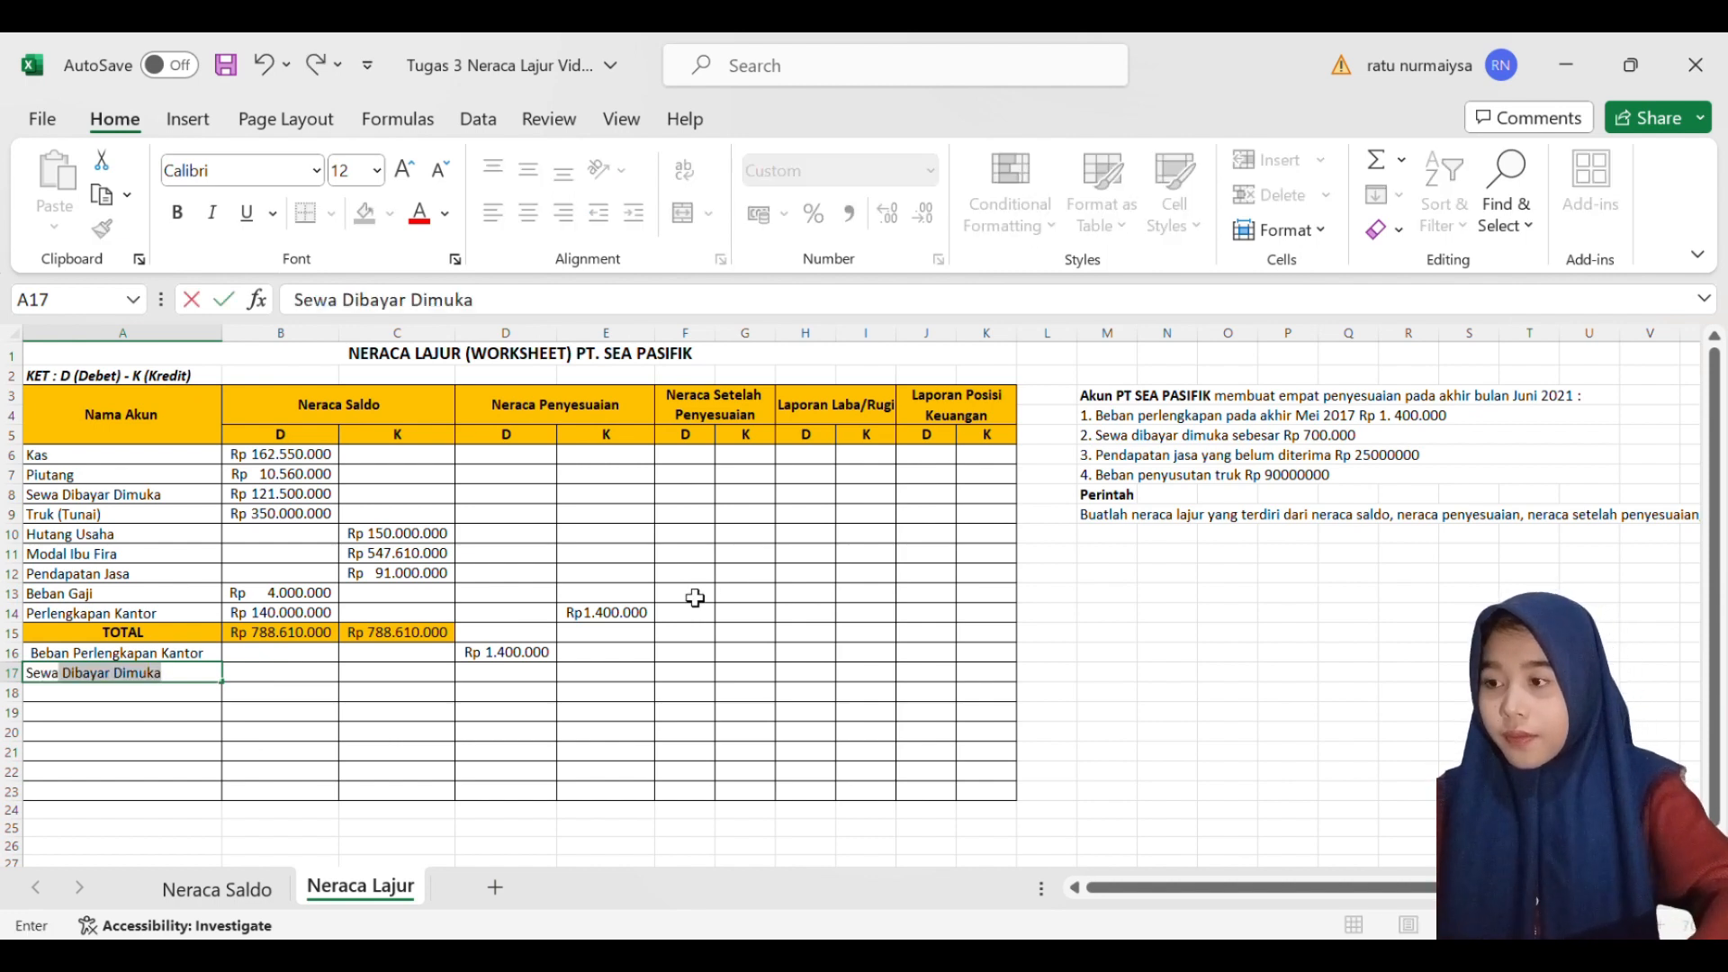
key(Tab)
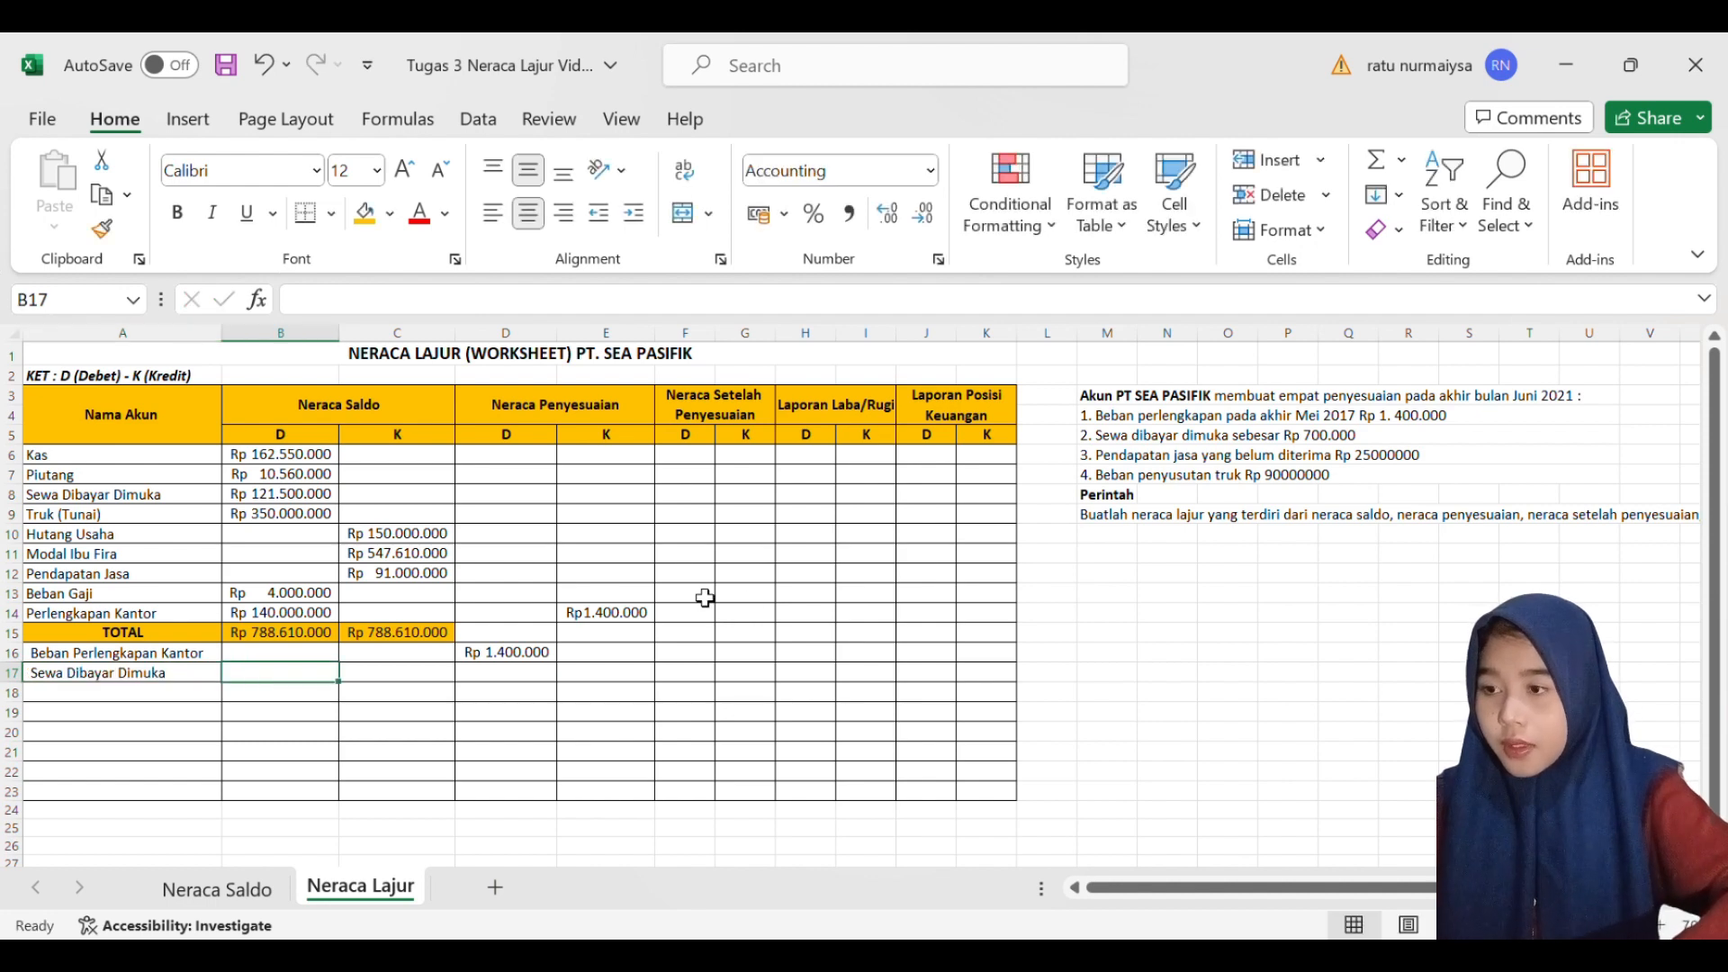
key(Tab)
key(Tab)
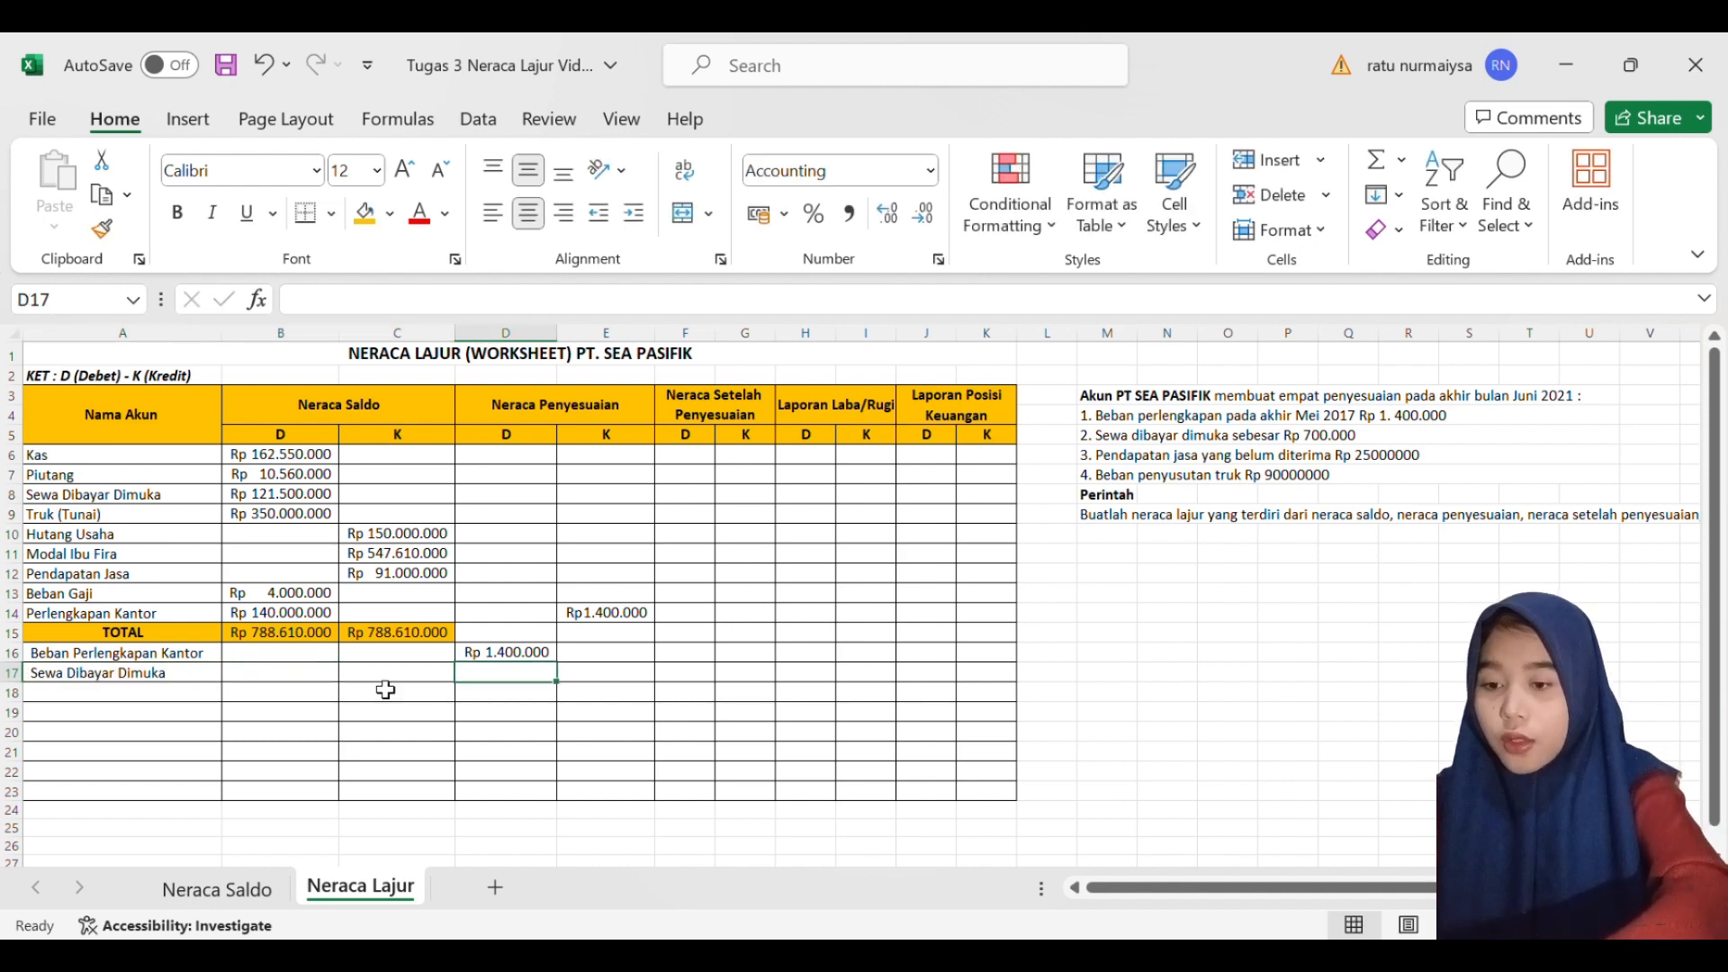
text(700000)
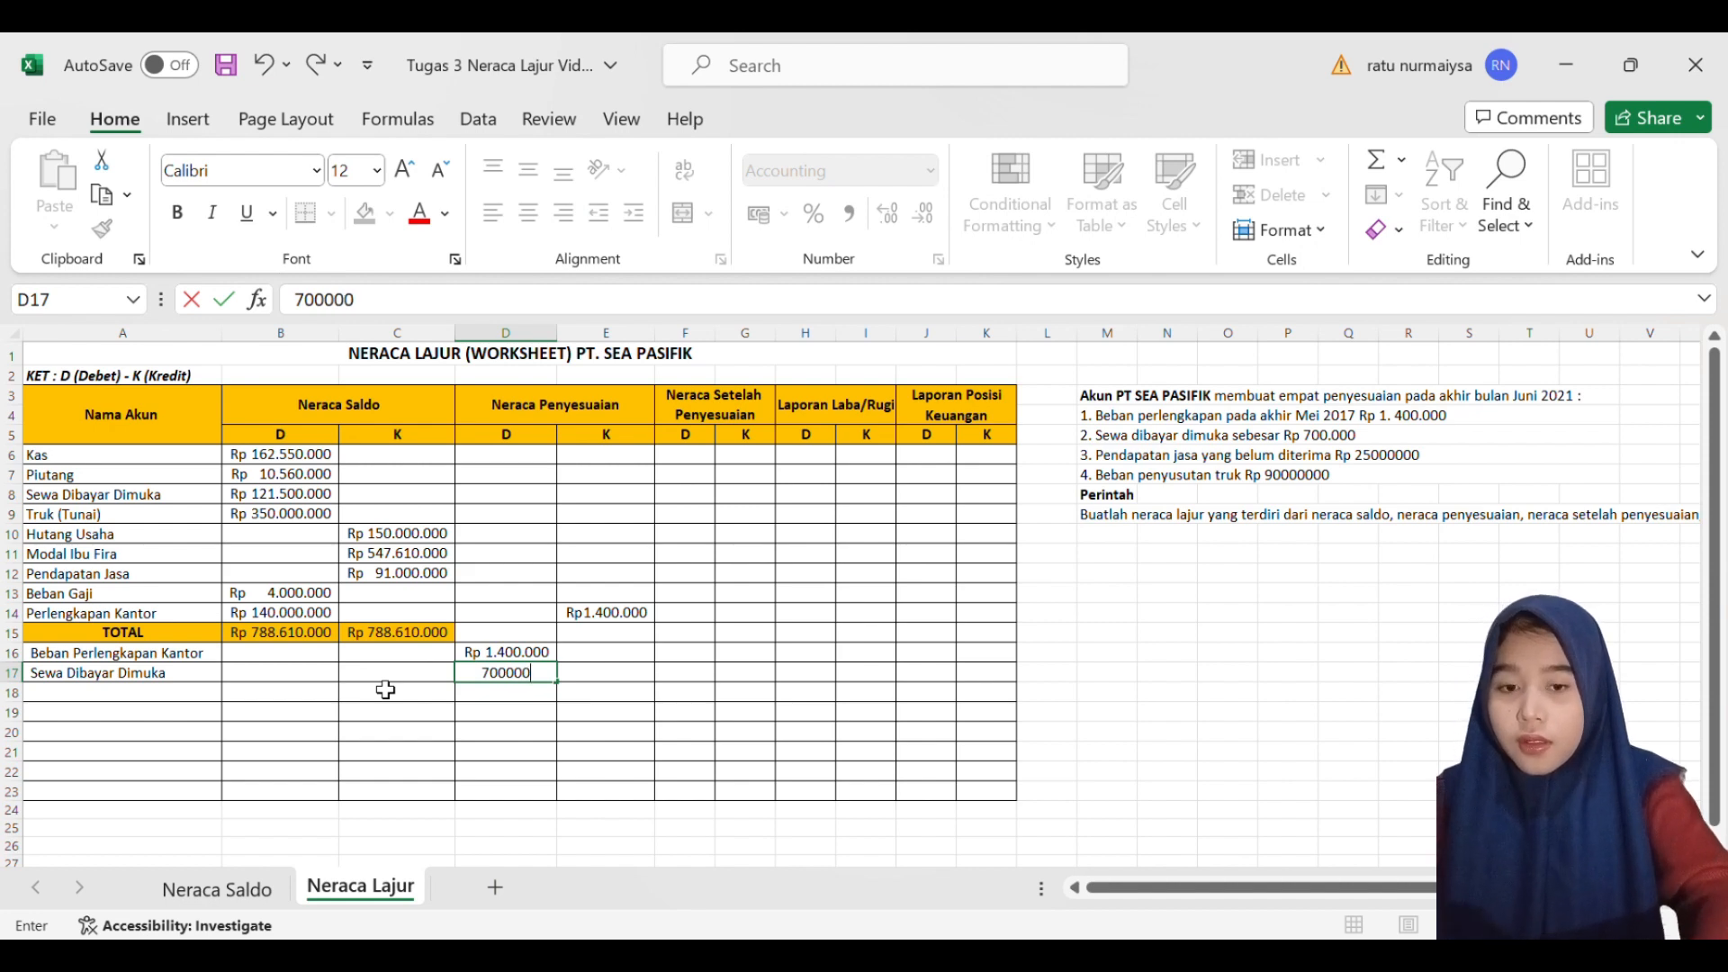
key(Return)
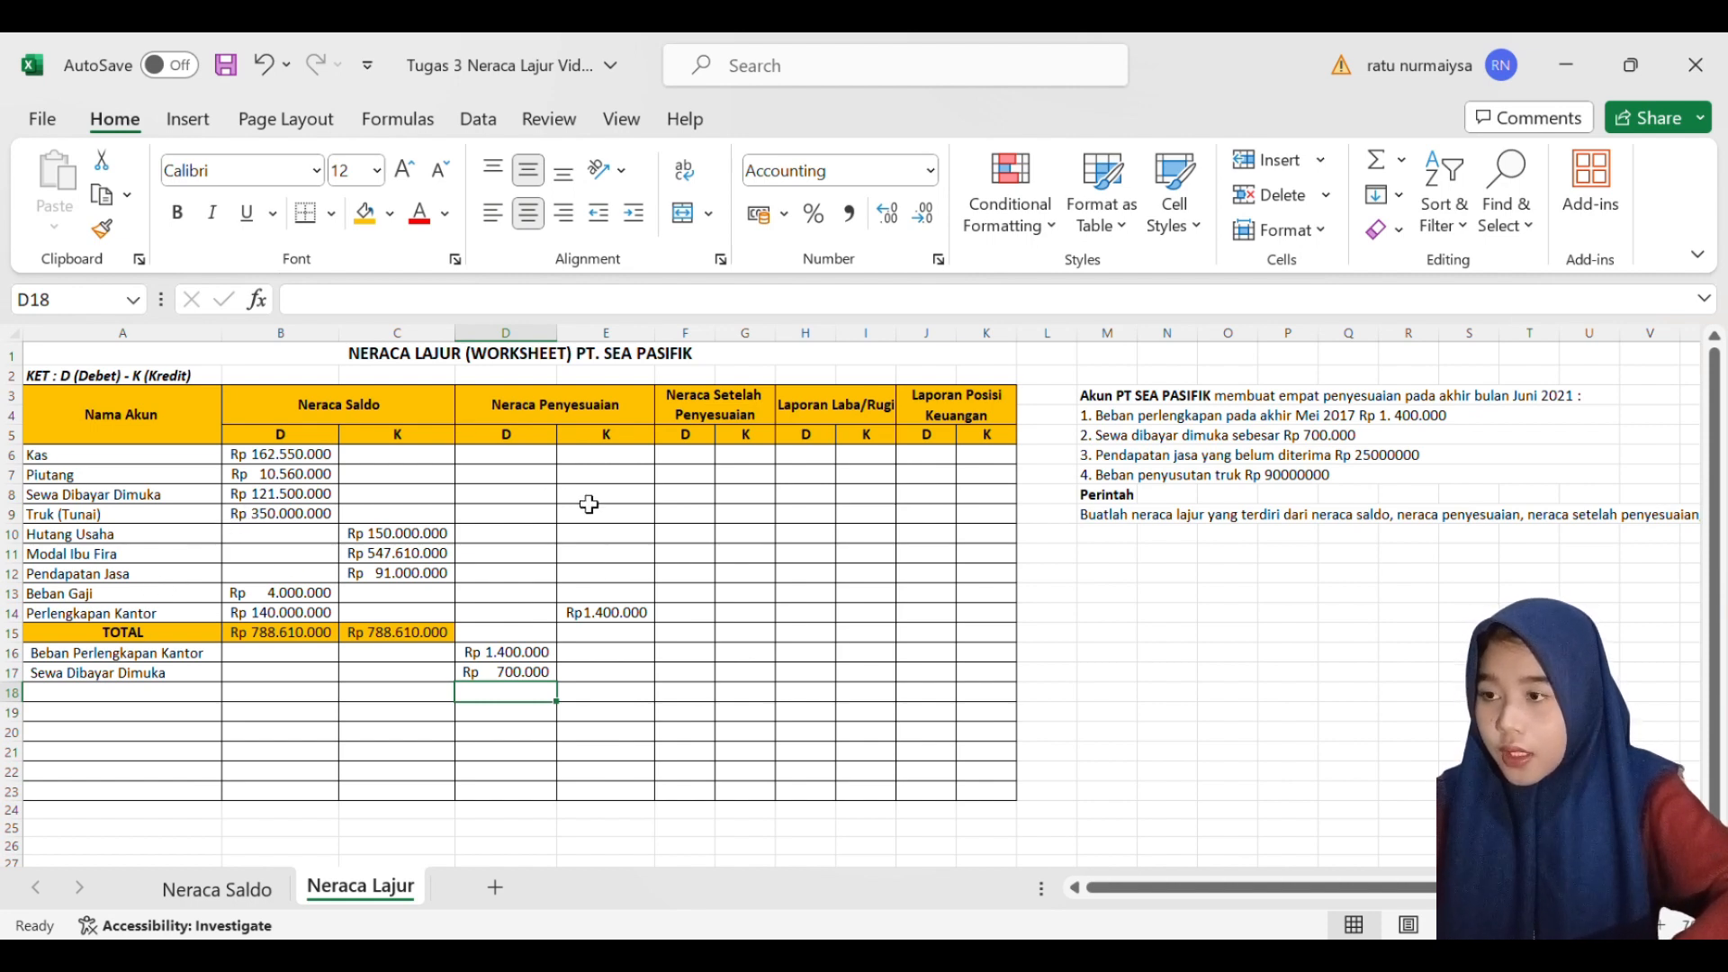
- Enter 700000 as the Neraca Penyesuaian credit of the original Sewa Dibayar Dimuka row in E8
click(619, 501)
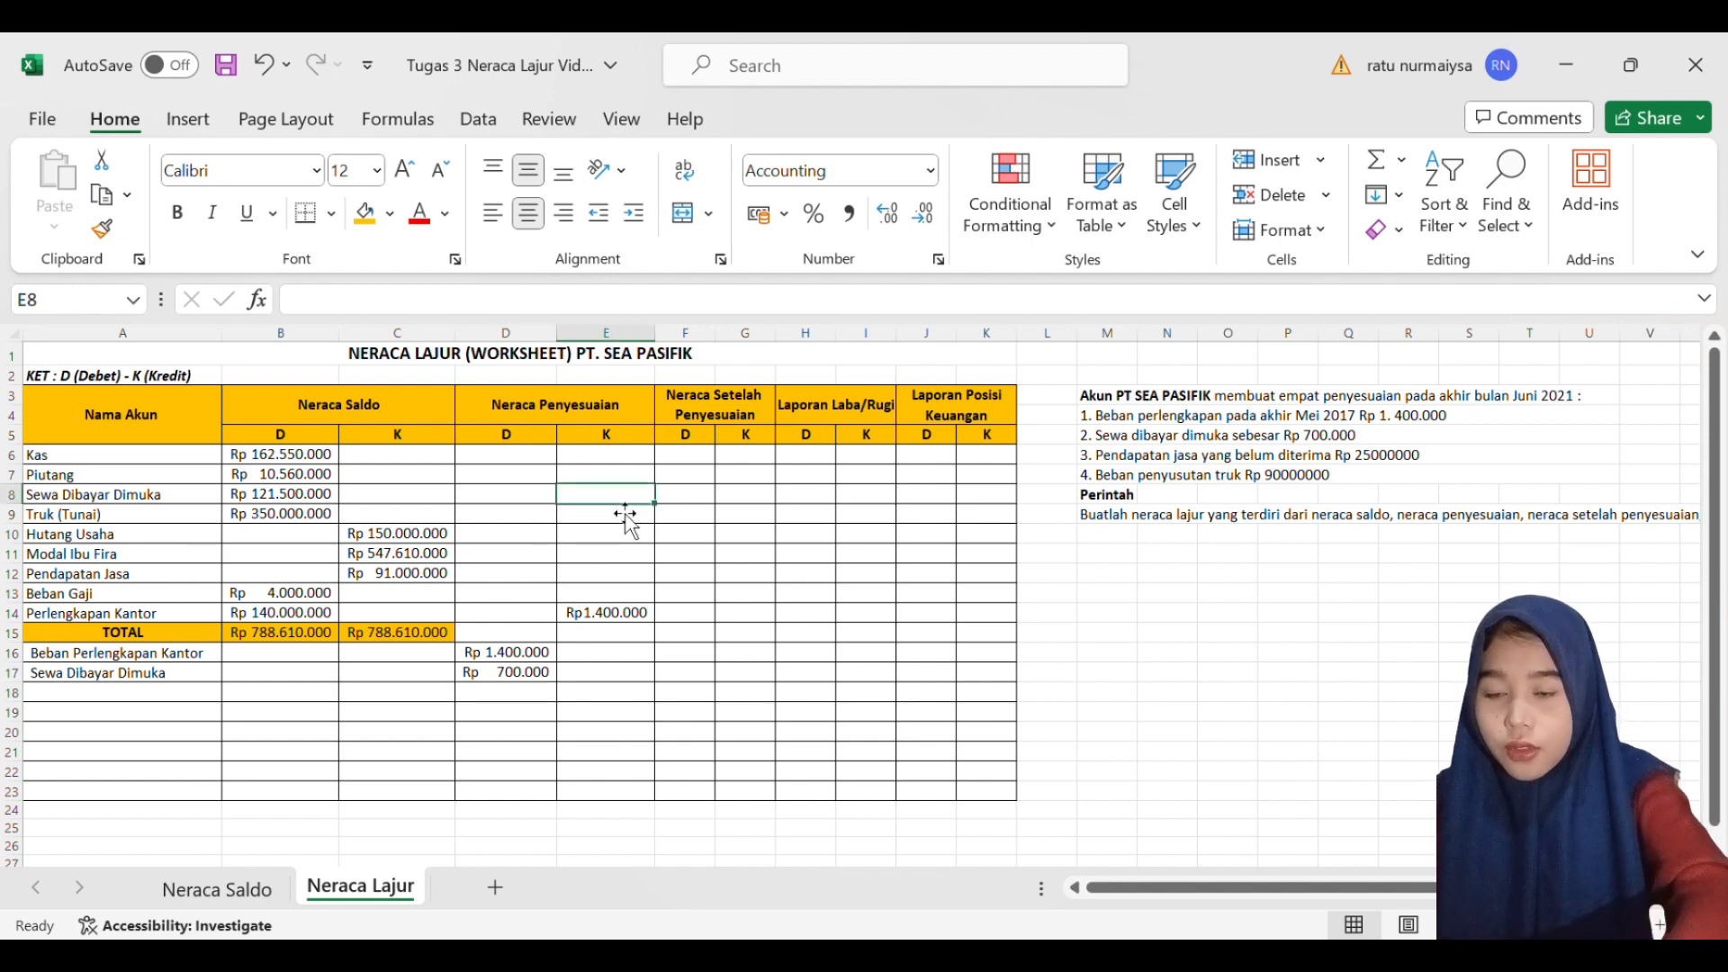
text(700.000)
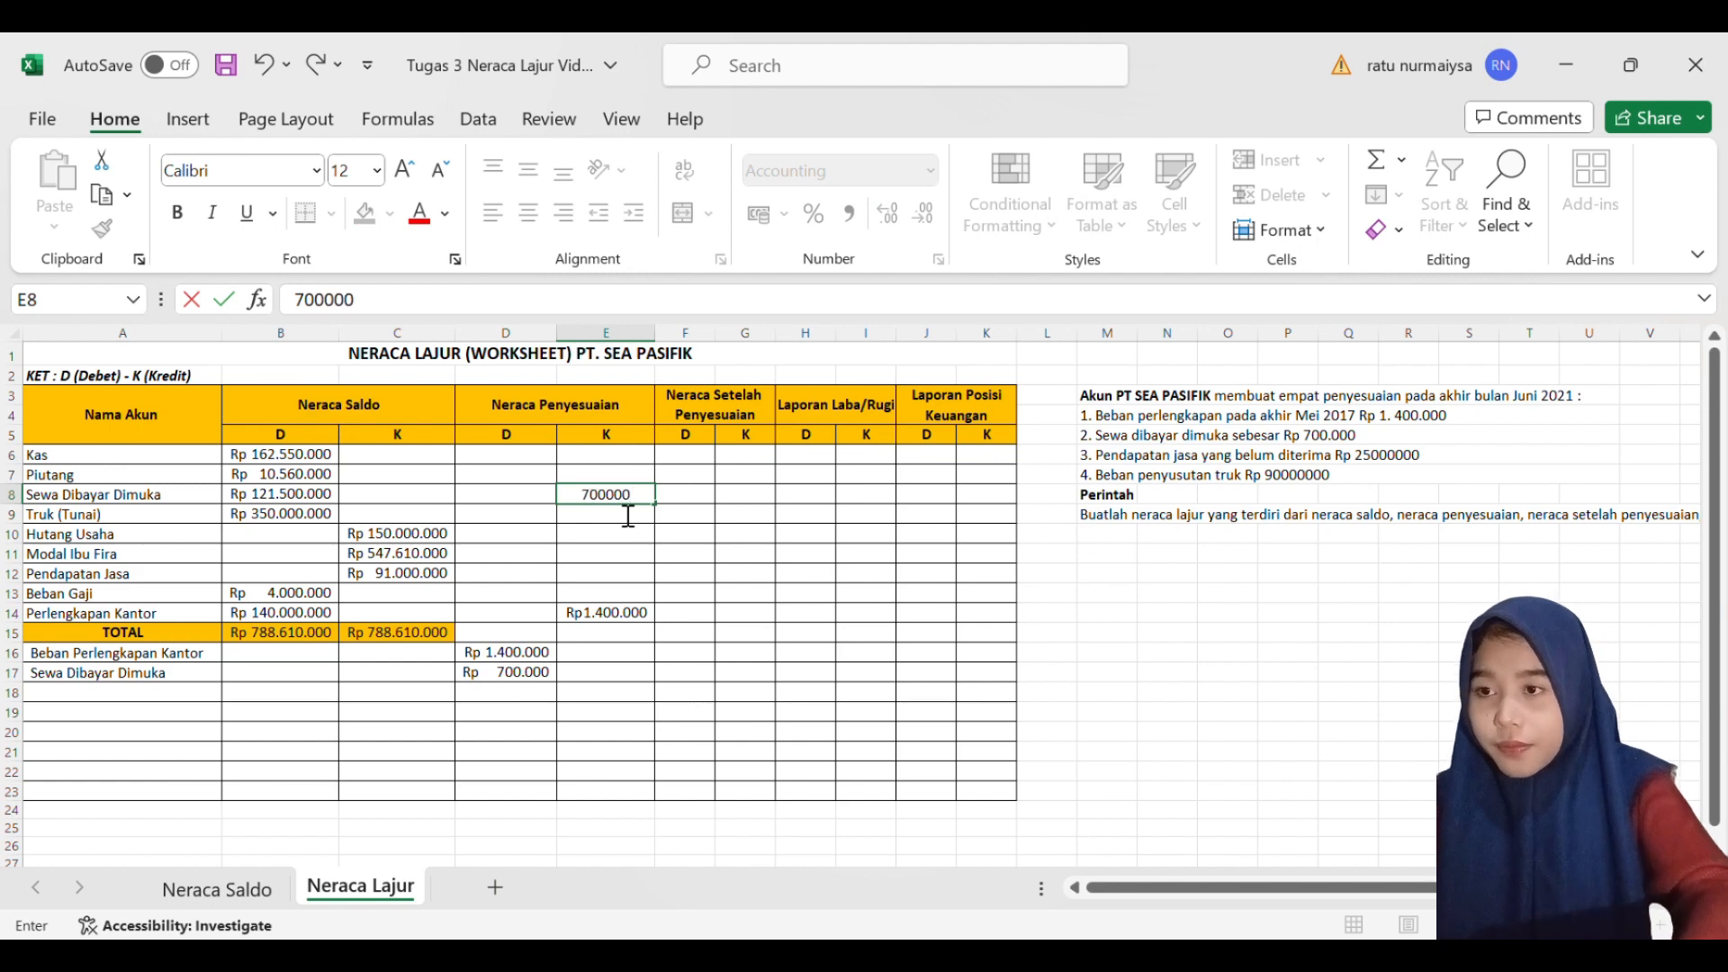
key(Return)
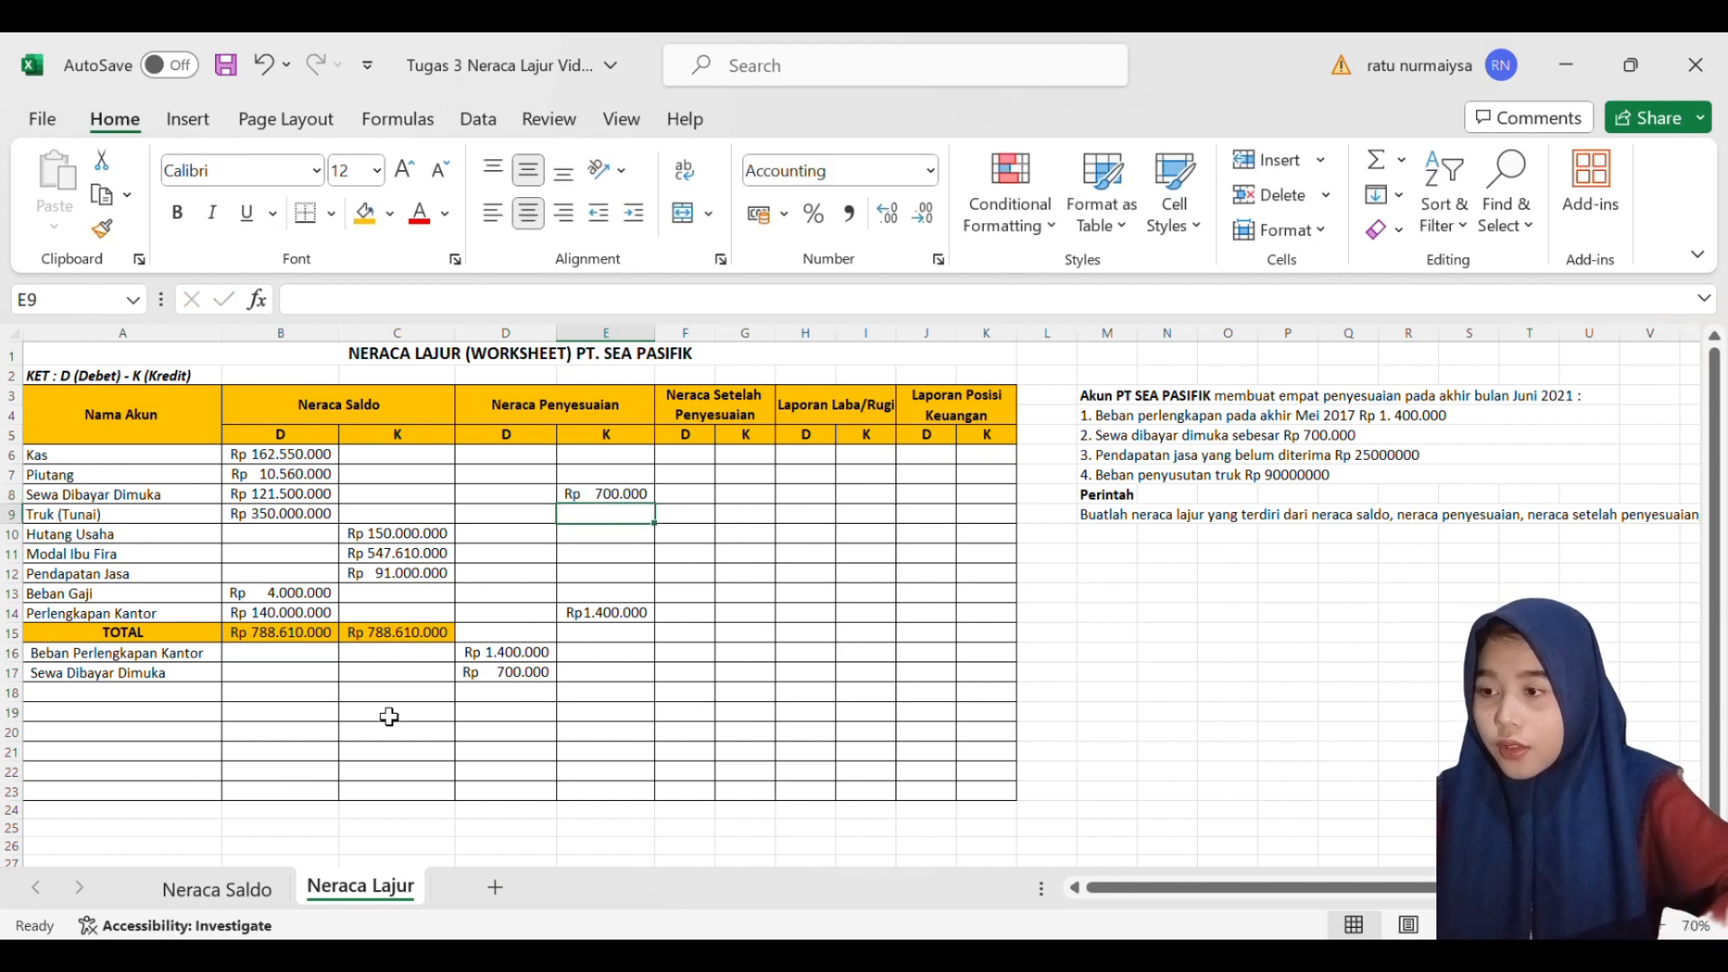
- Add thousands separators to the unreceived service revenue amount in adjustment note 3, making it Rp 25.000.000
click(194, 696)
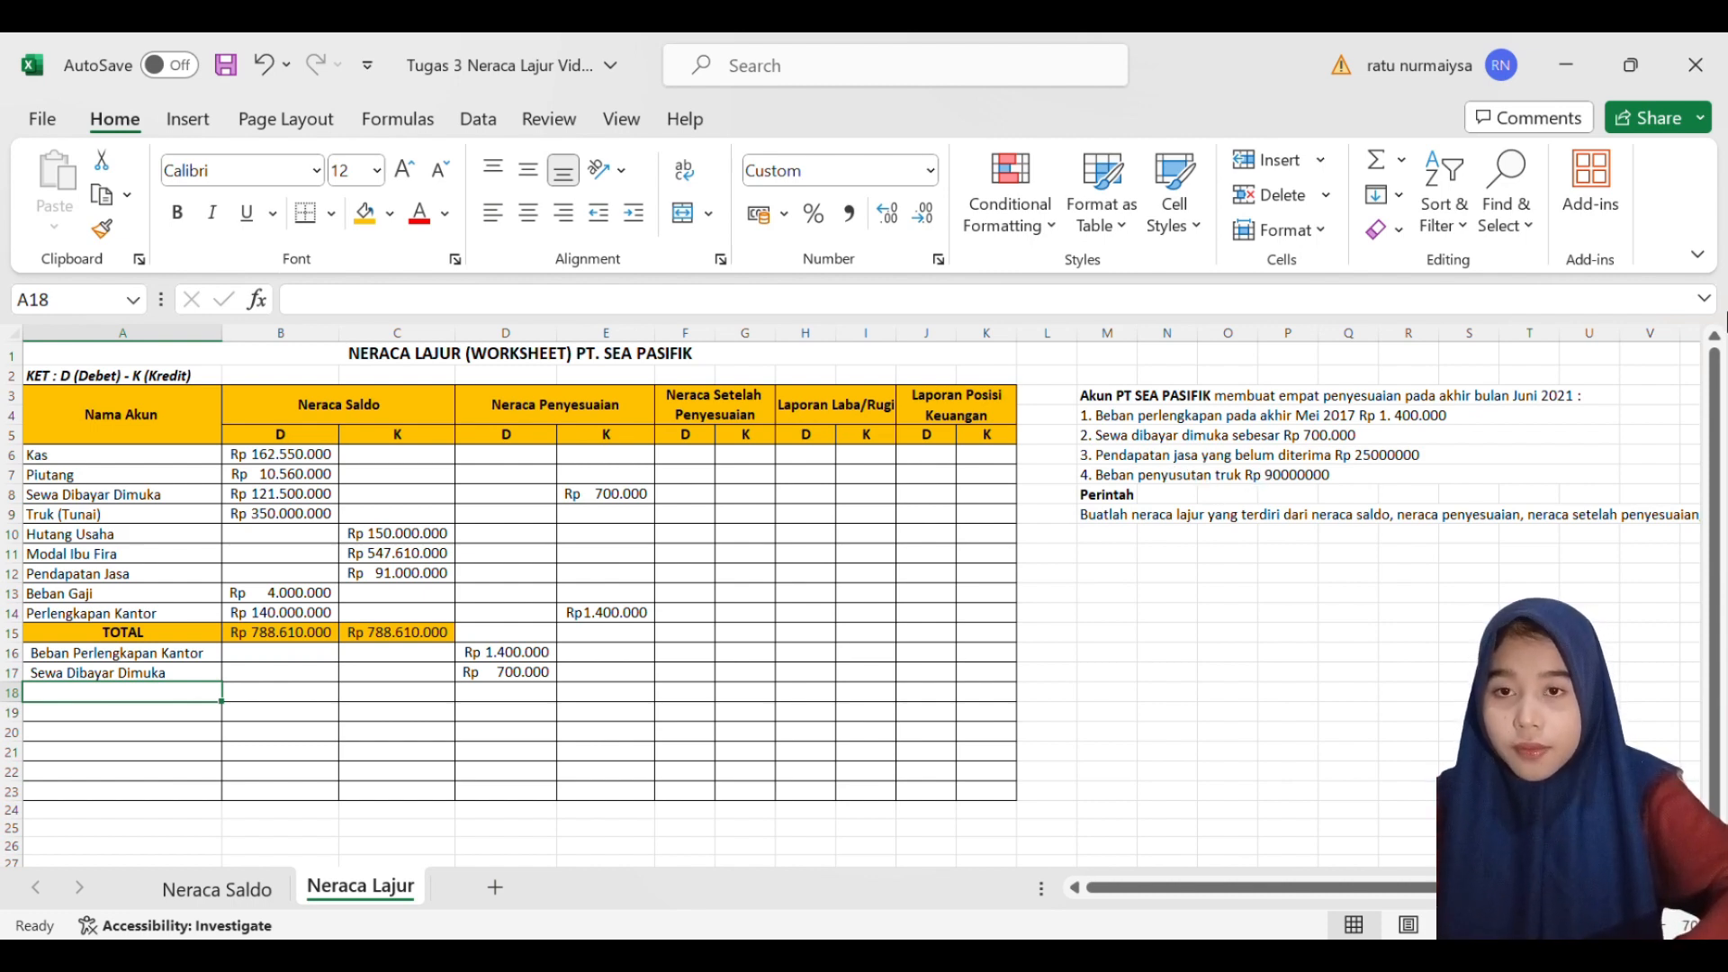
double_click(1390, 457)
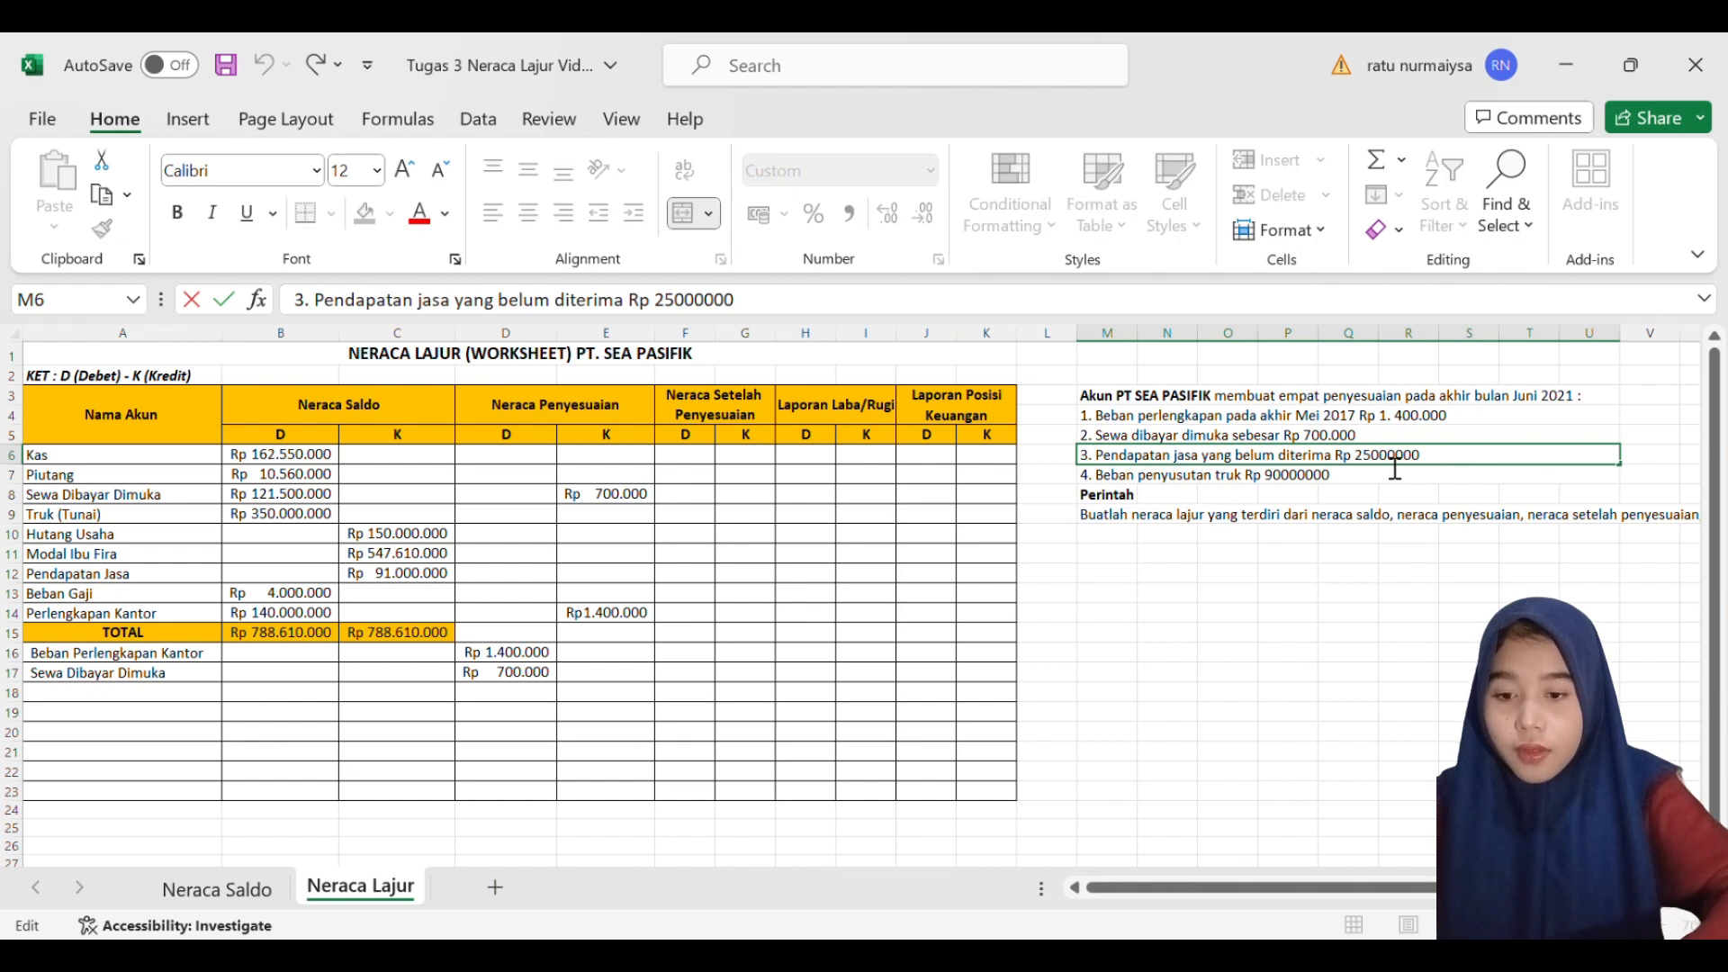
text(.400)
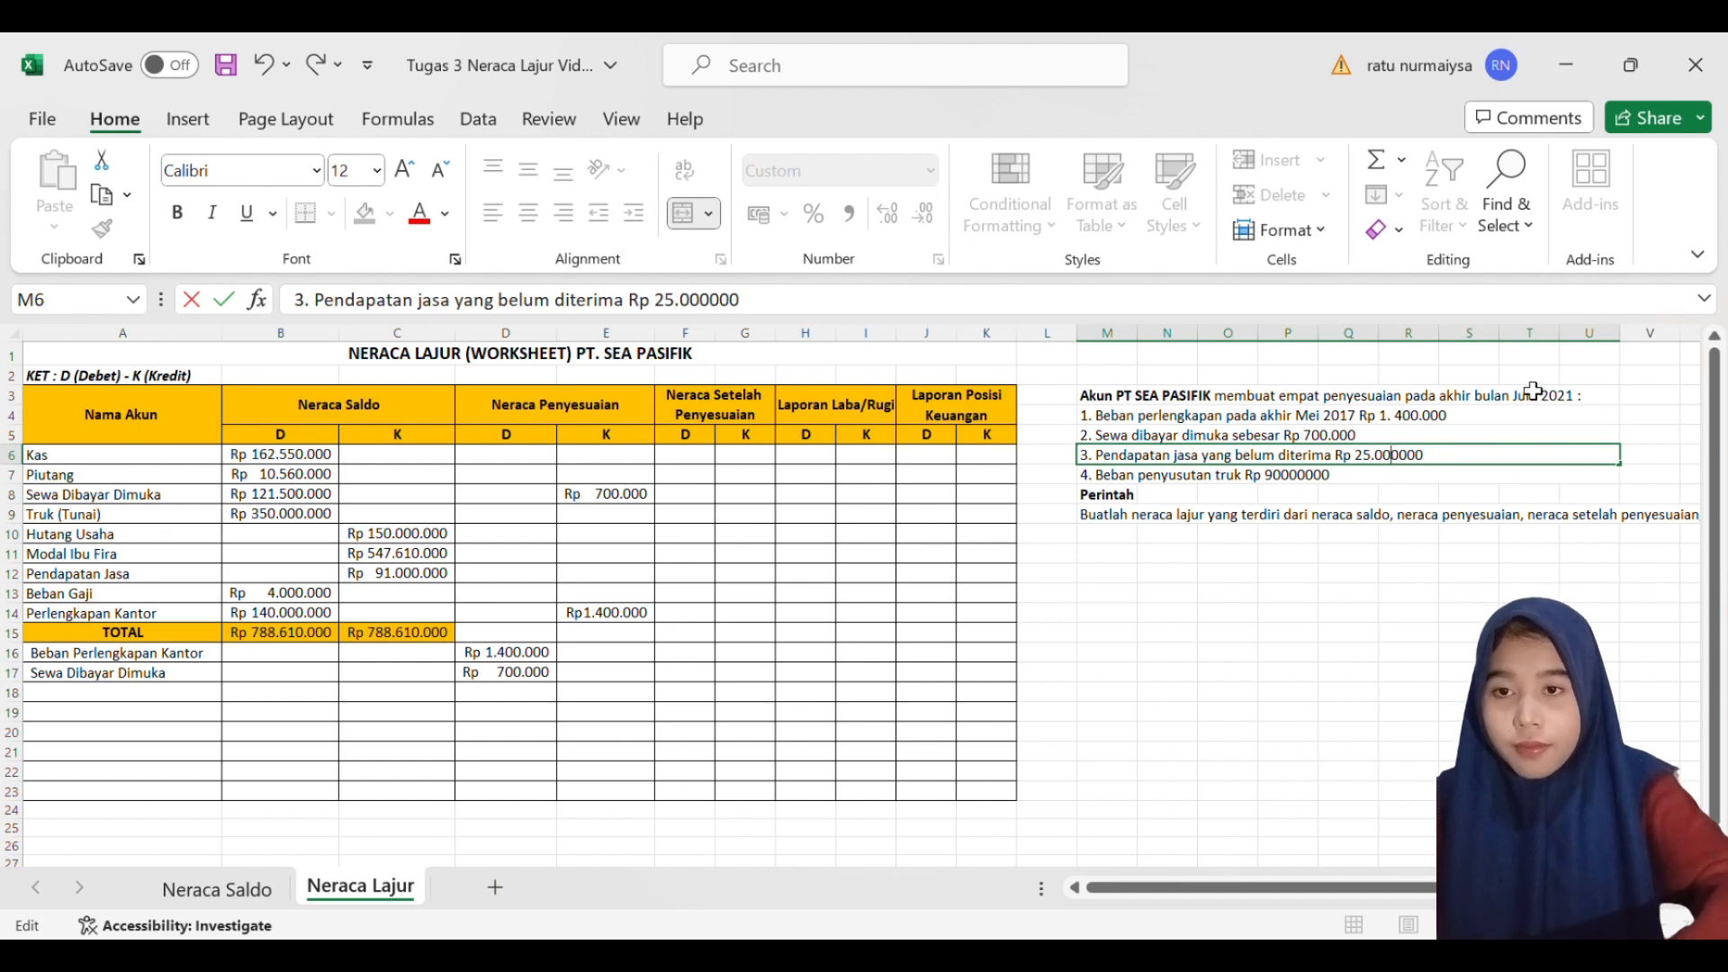
text(.)
key(Return)
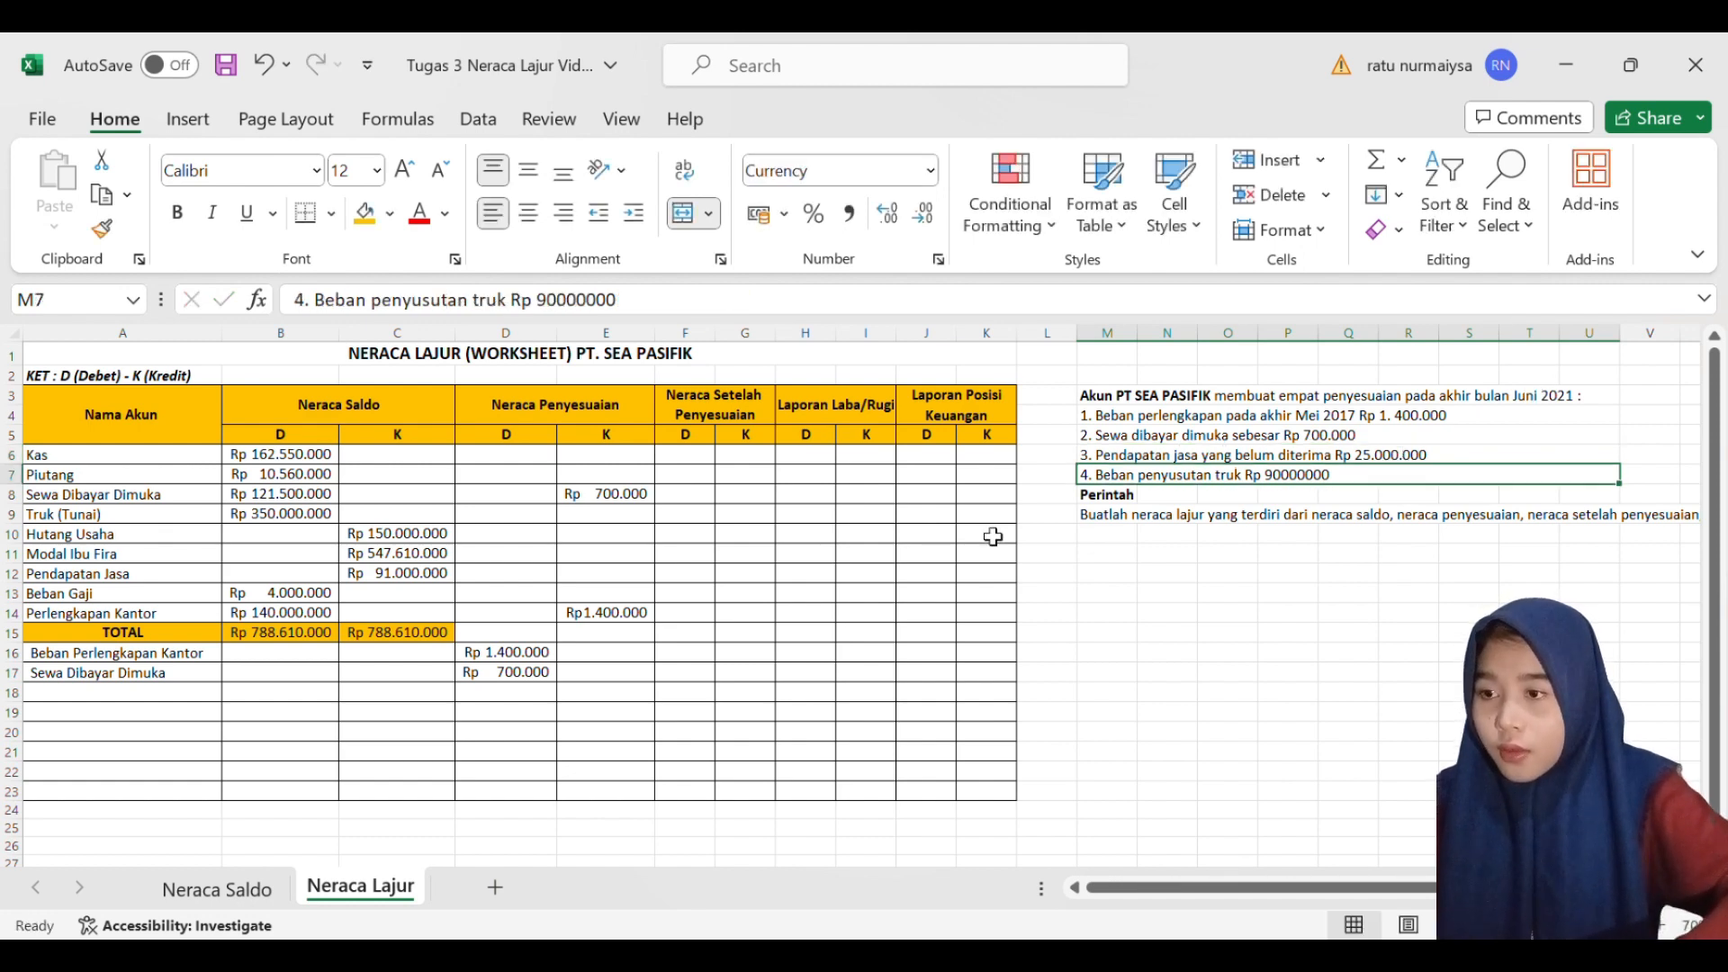
- Add the account Piutang in A18 with a Neraca Penyesuaian debit of 2500000 in D18
click(124, 700)
double_click(124, 701)
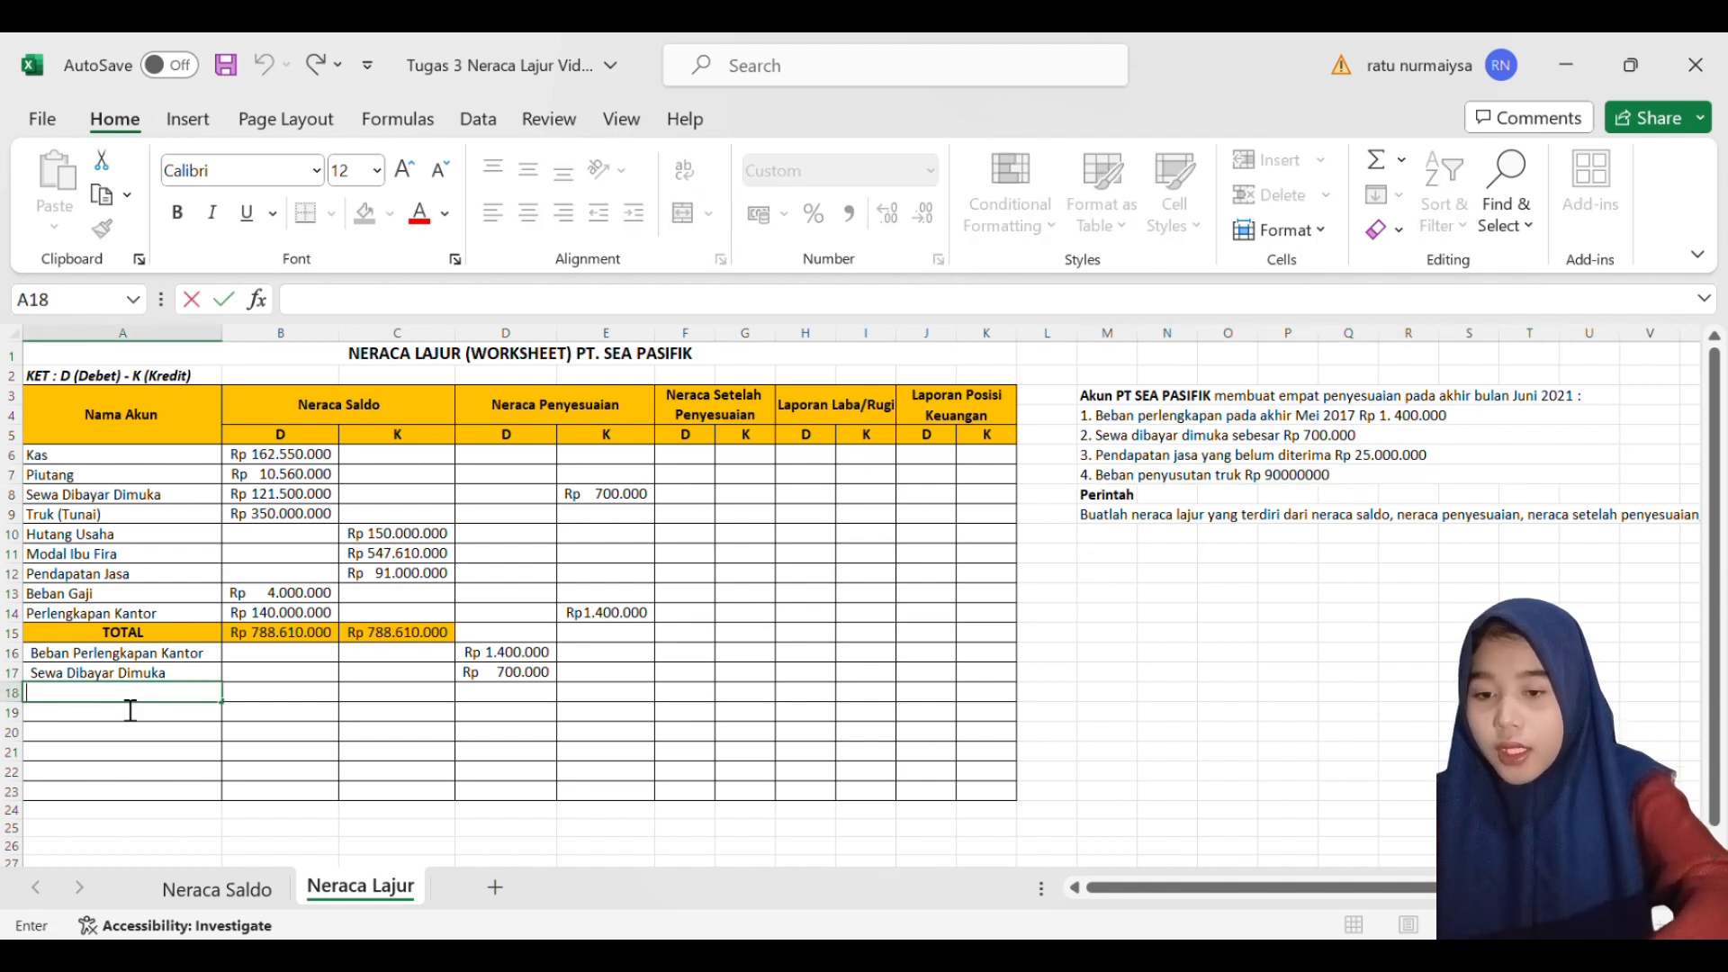
text(Piutang)
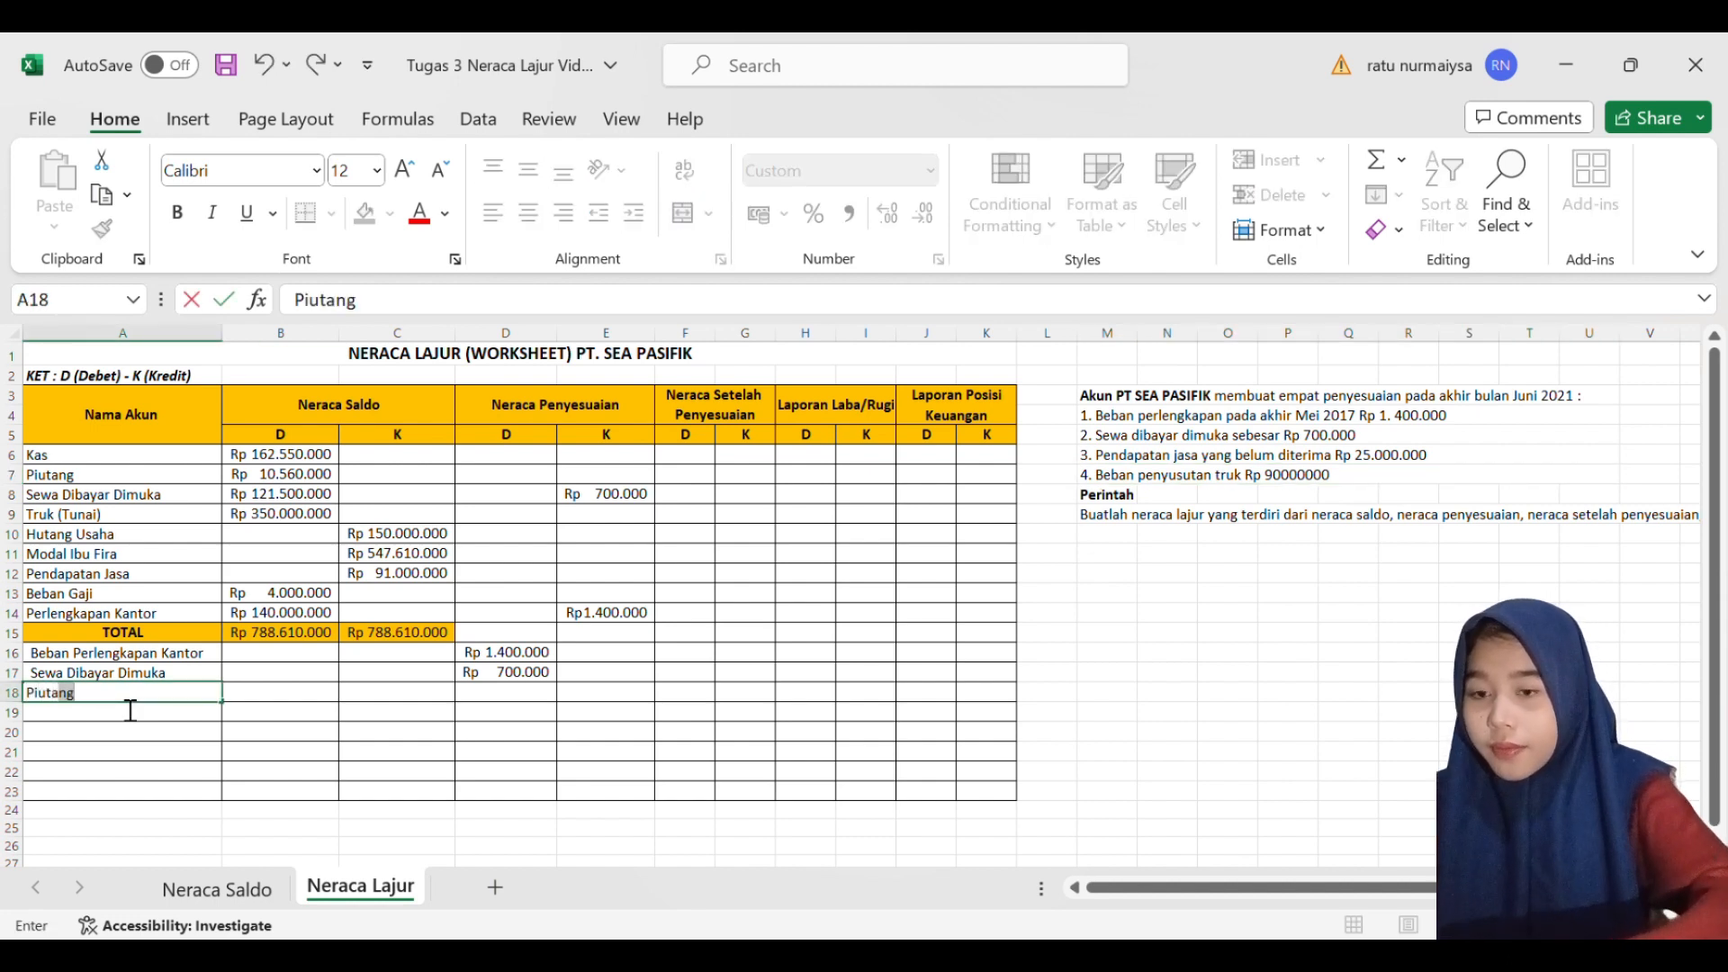
key(Tab)
key(Tab)
key(Tab)
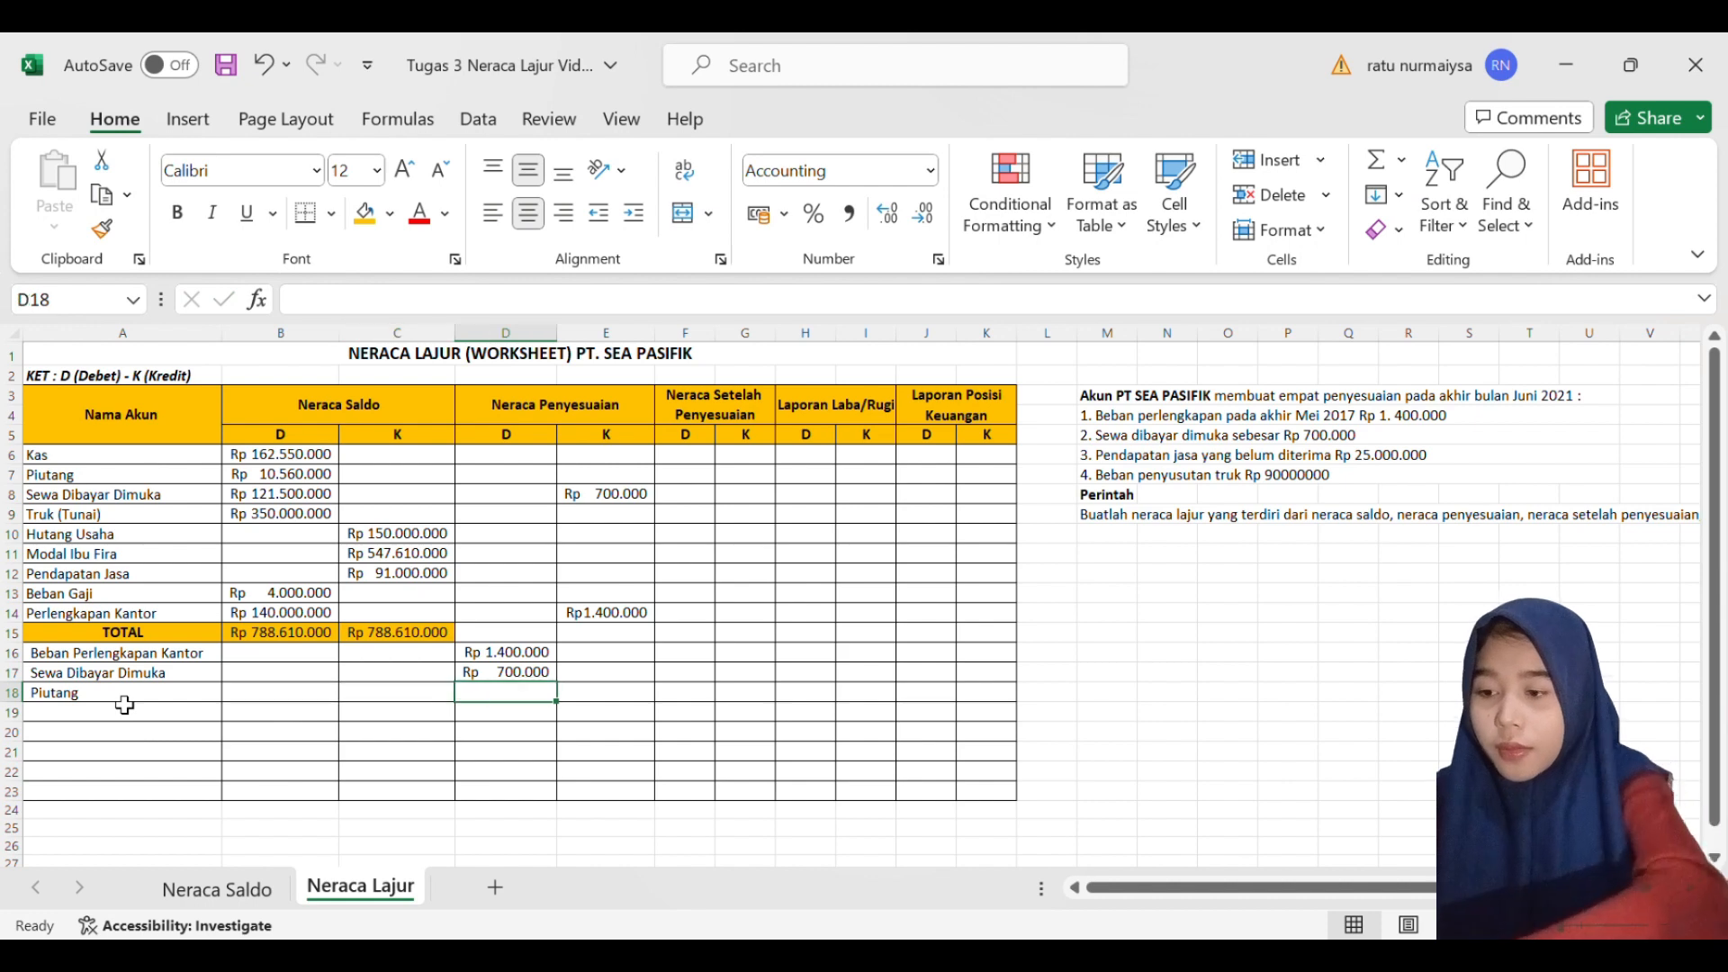
text(2.5)
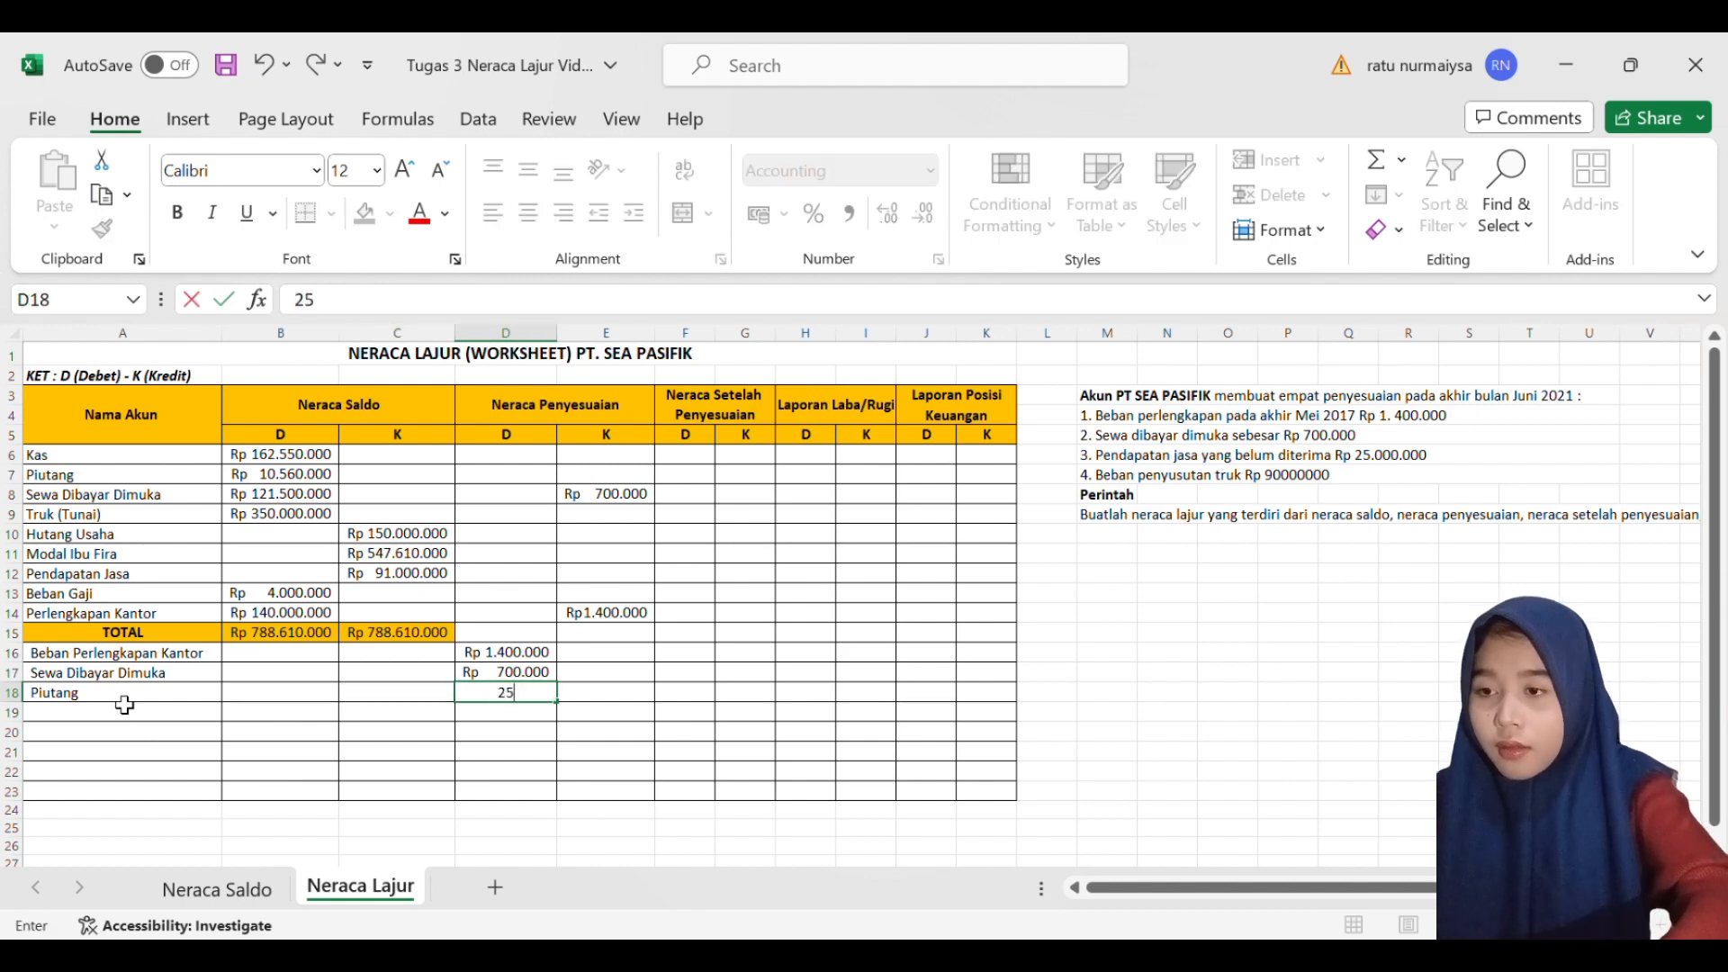
text(00.000)
key(Return)
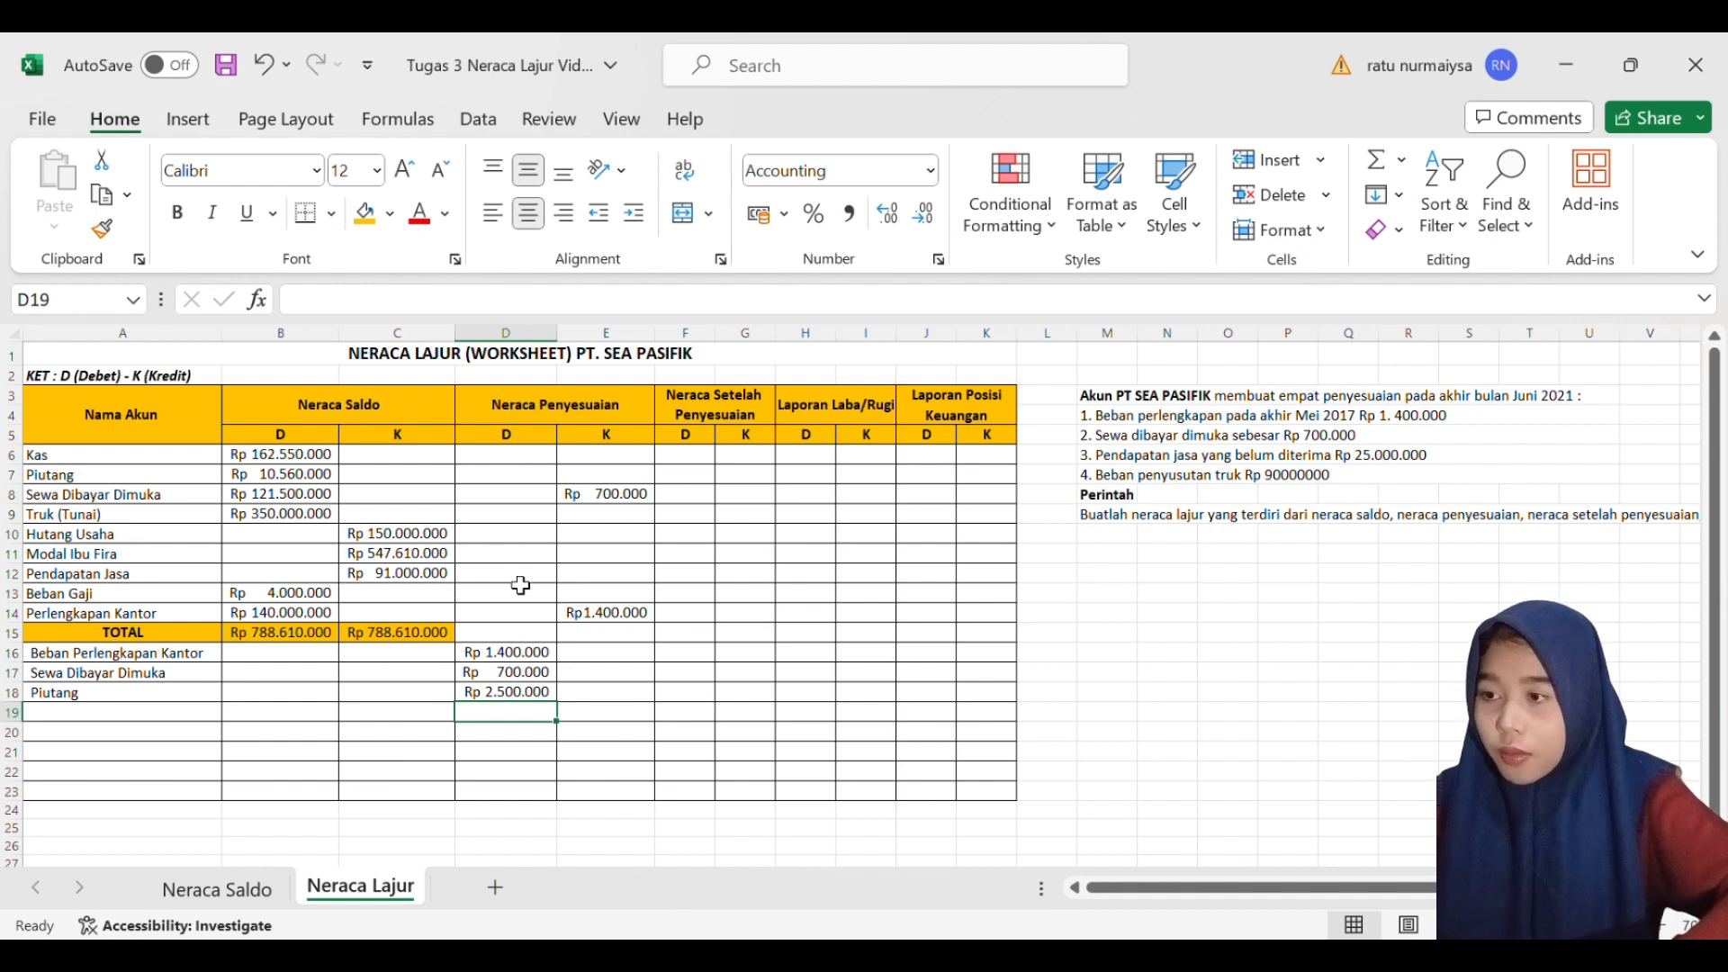
- Correct the Piutang adjustment debit in D18 to 25000000 and widen column D to fit the amount
click(140, 576)
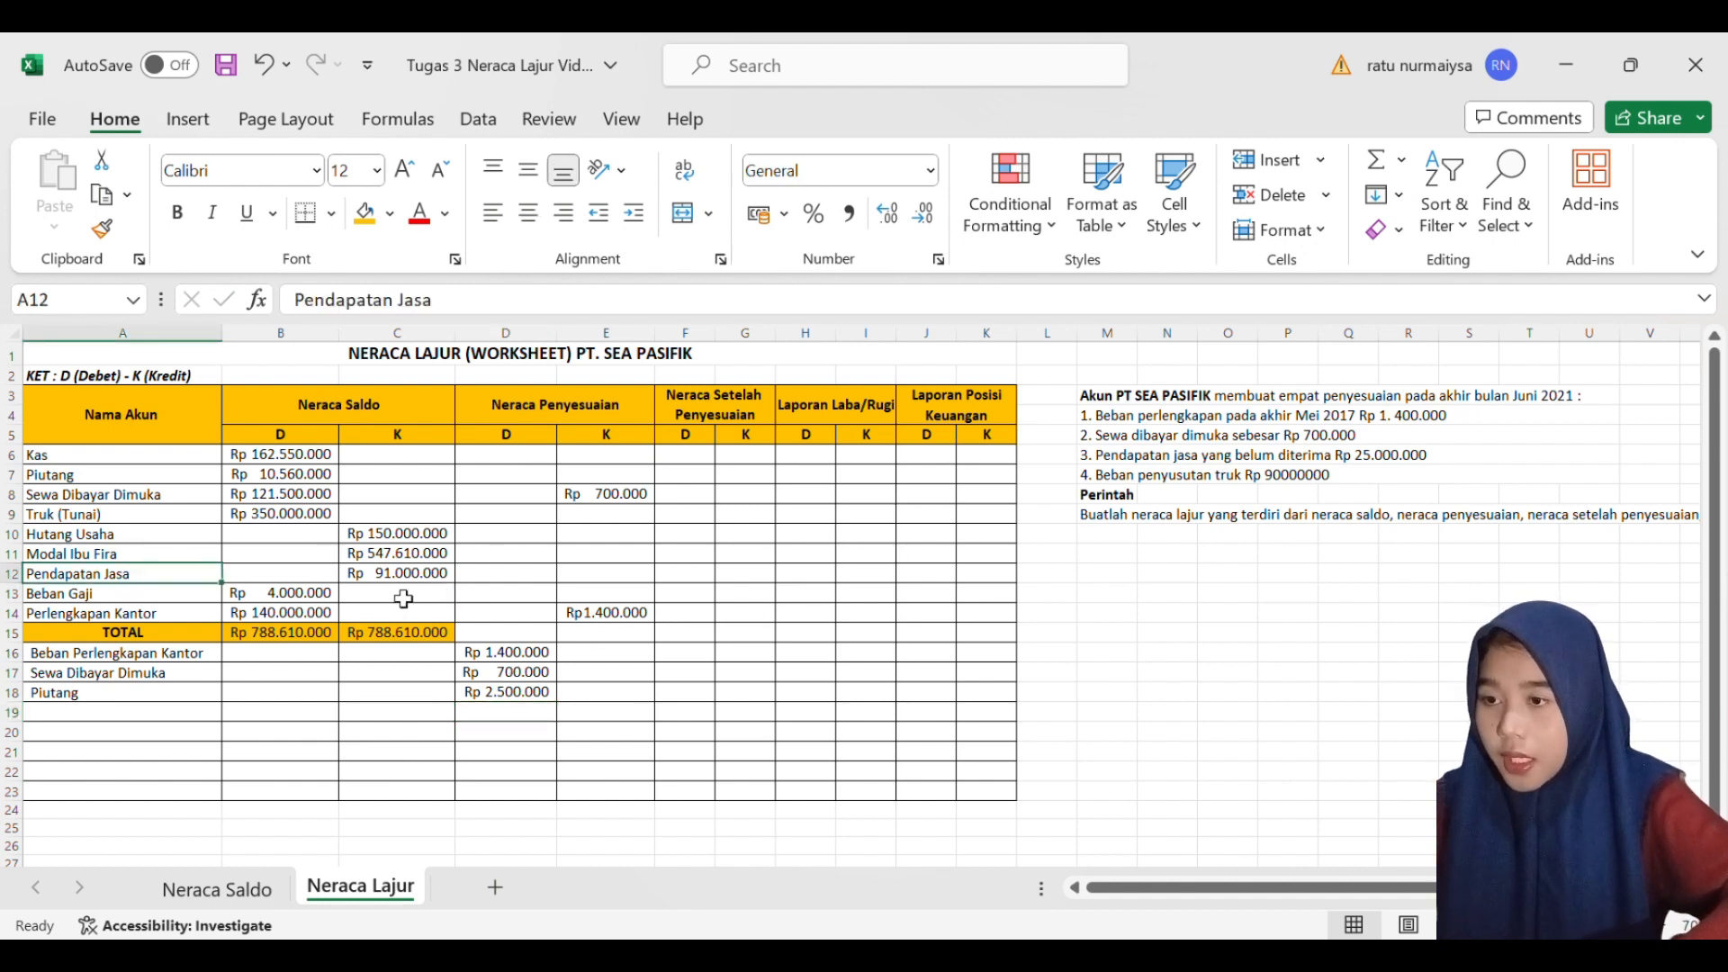
click(592, 583)
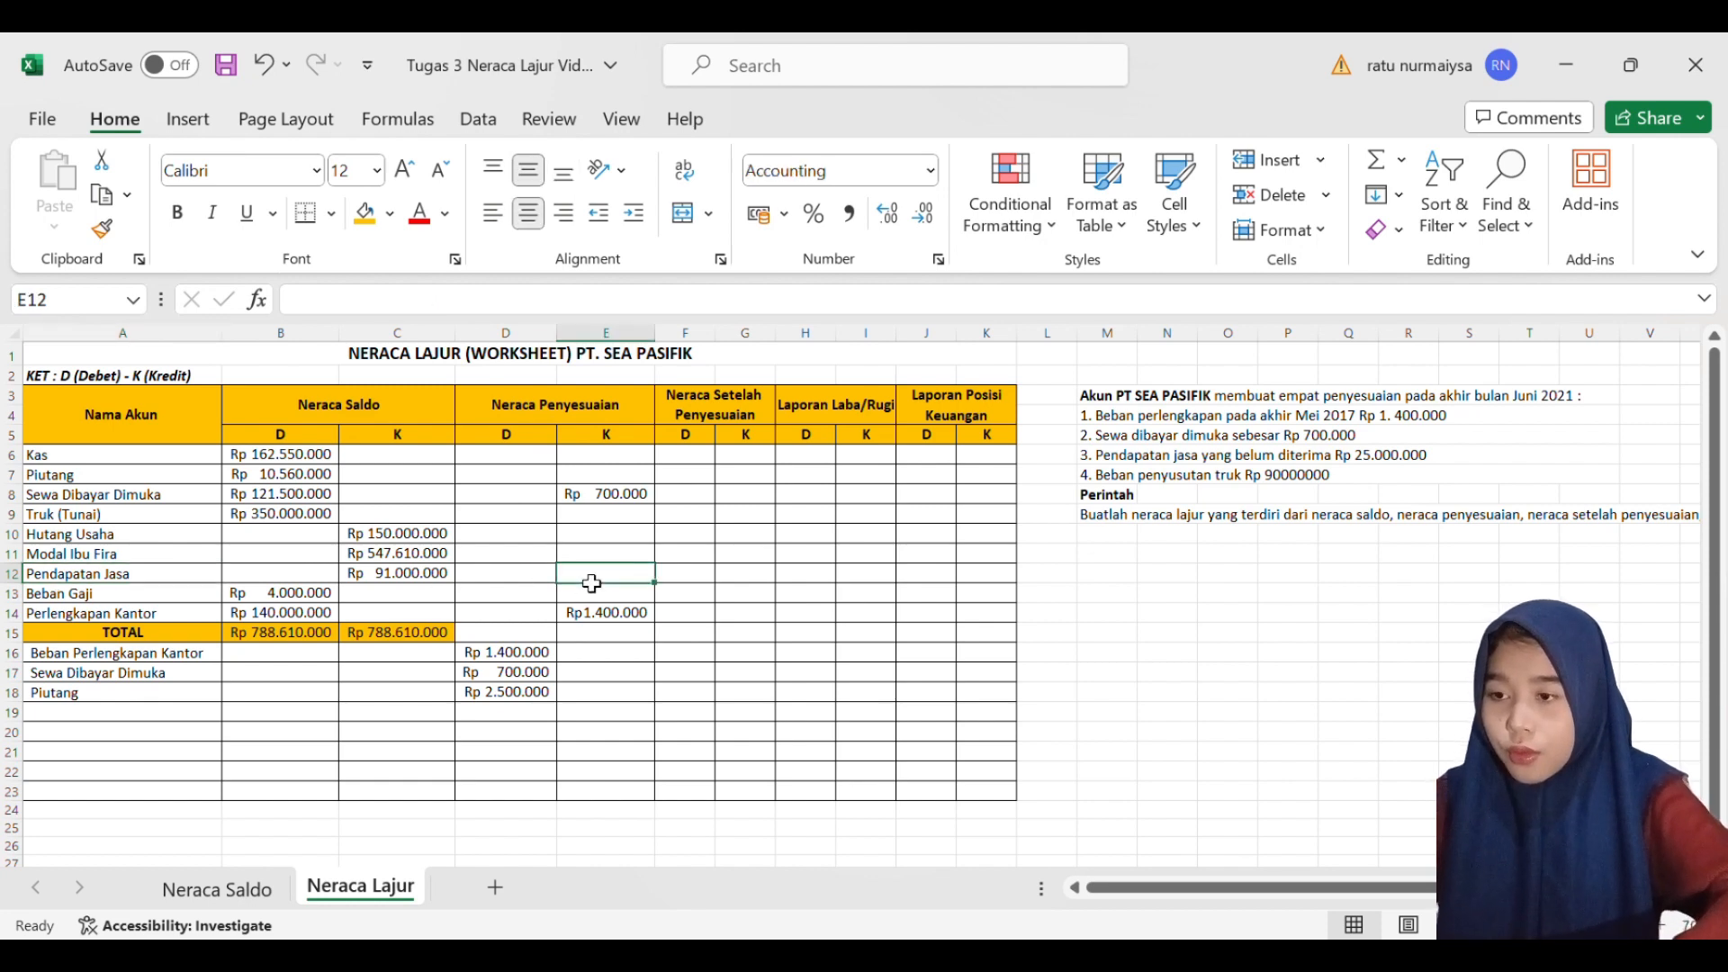
double_click(530, 695)
text(0)
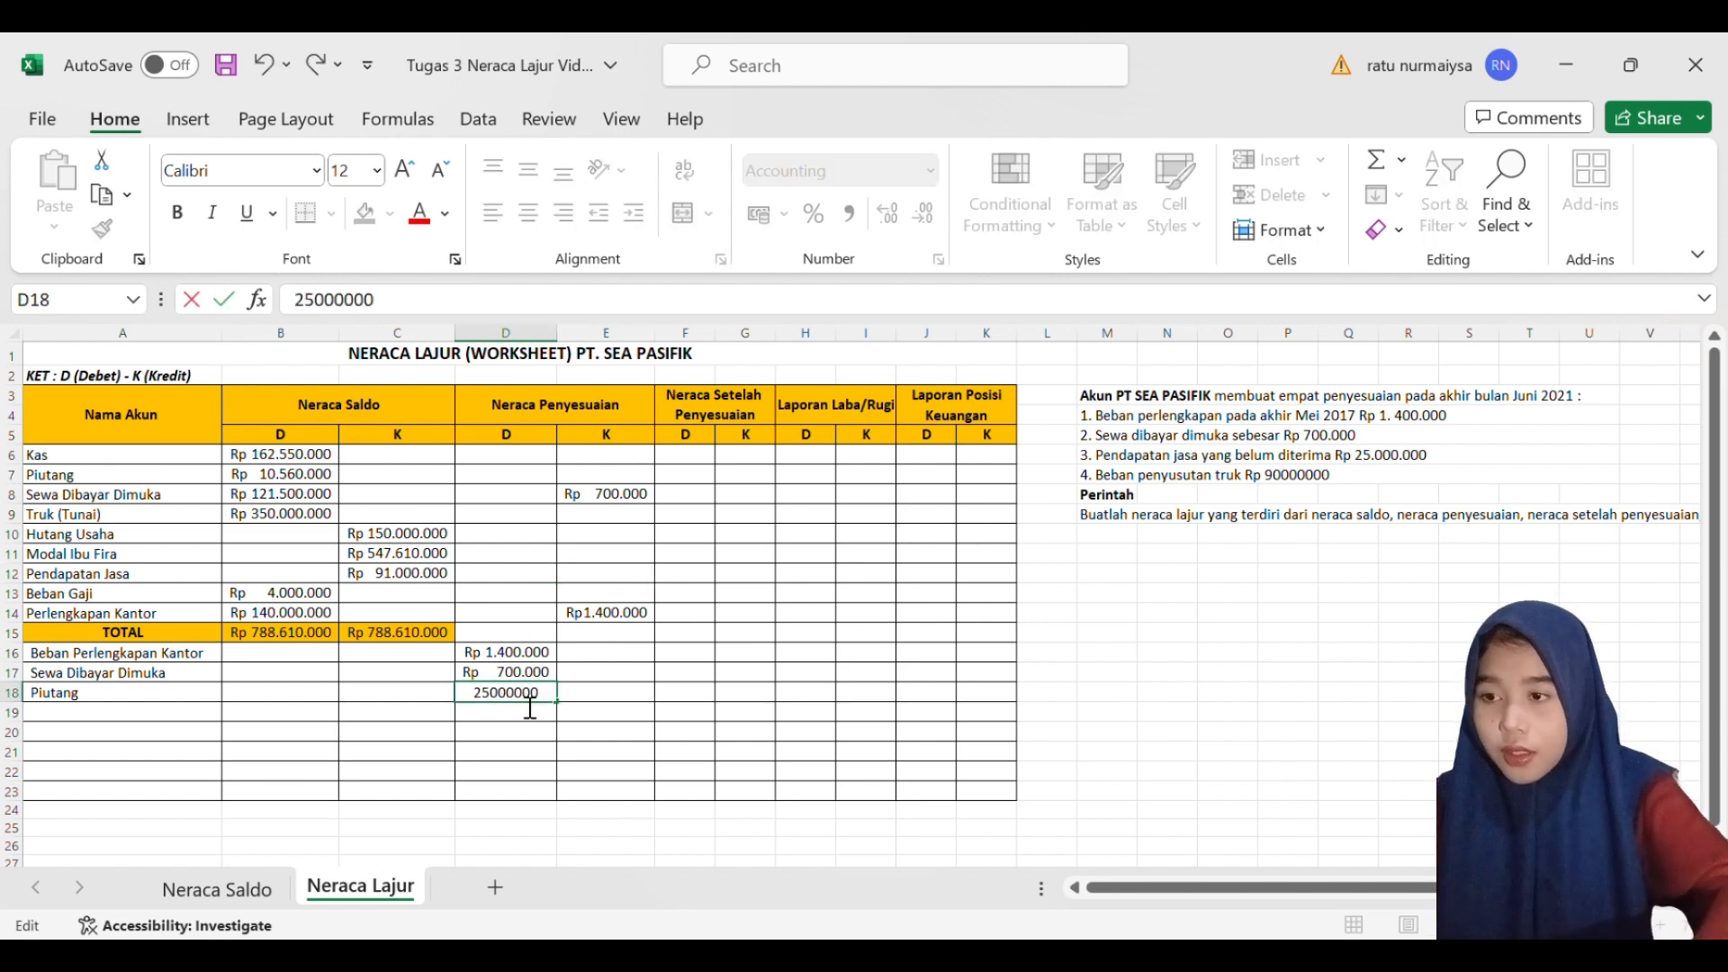
key(Return)
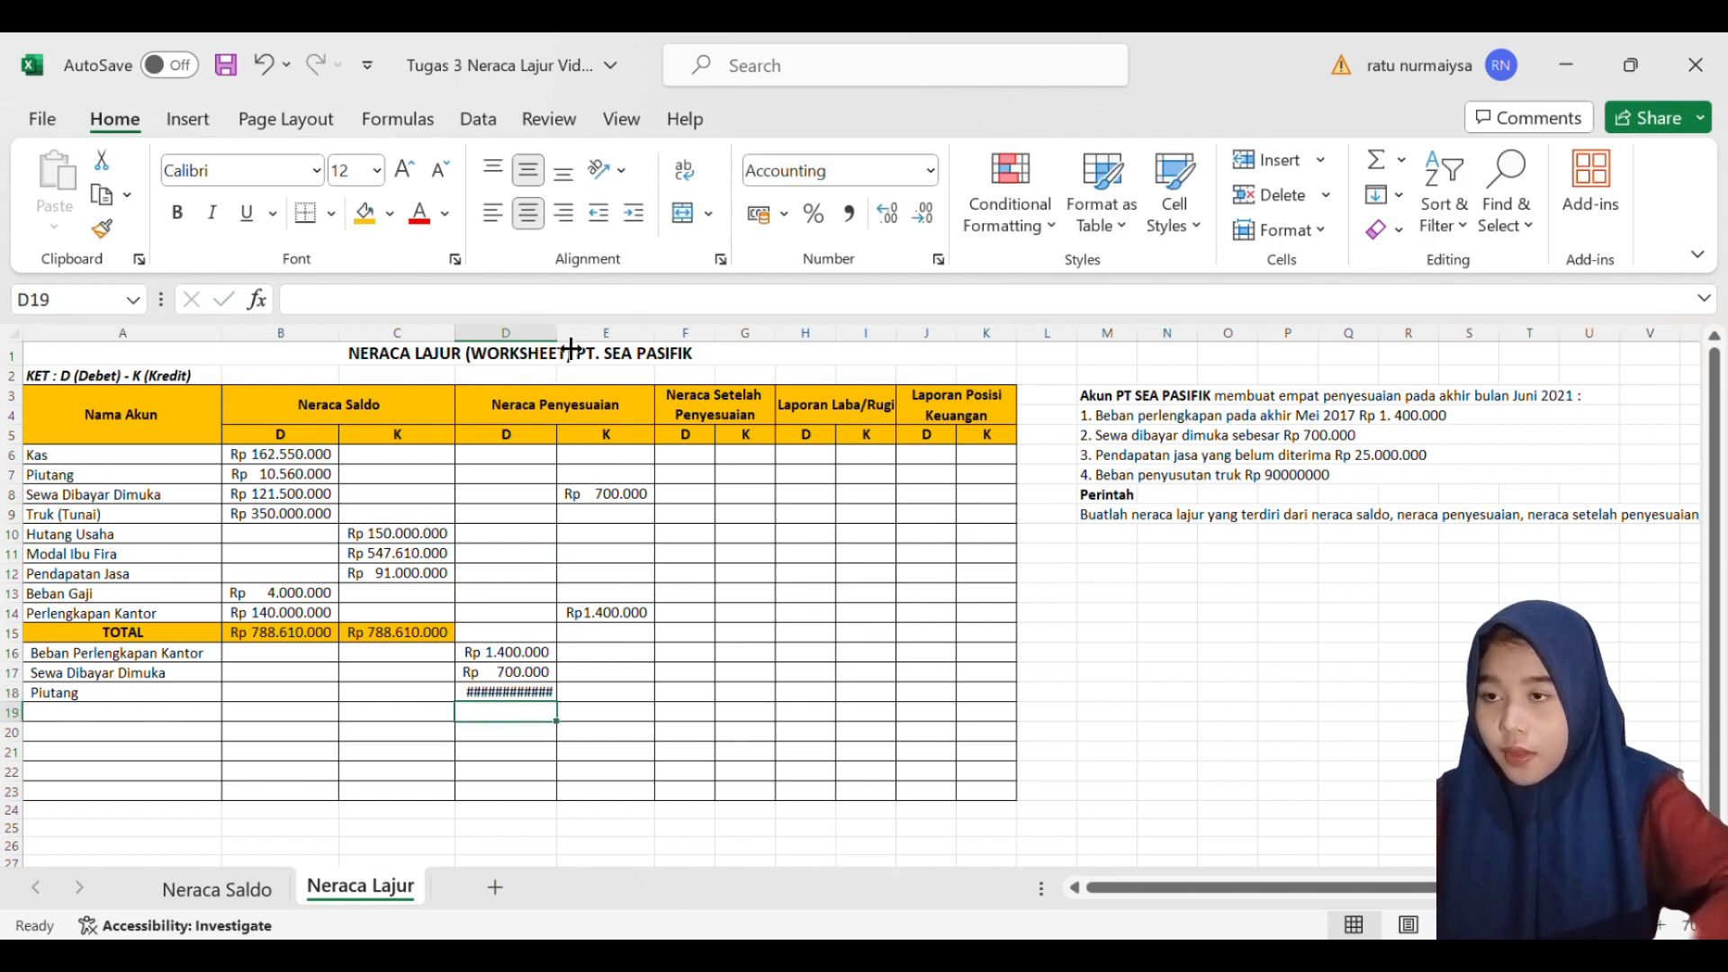
drag(570, 345, 580, 345)
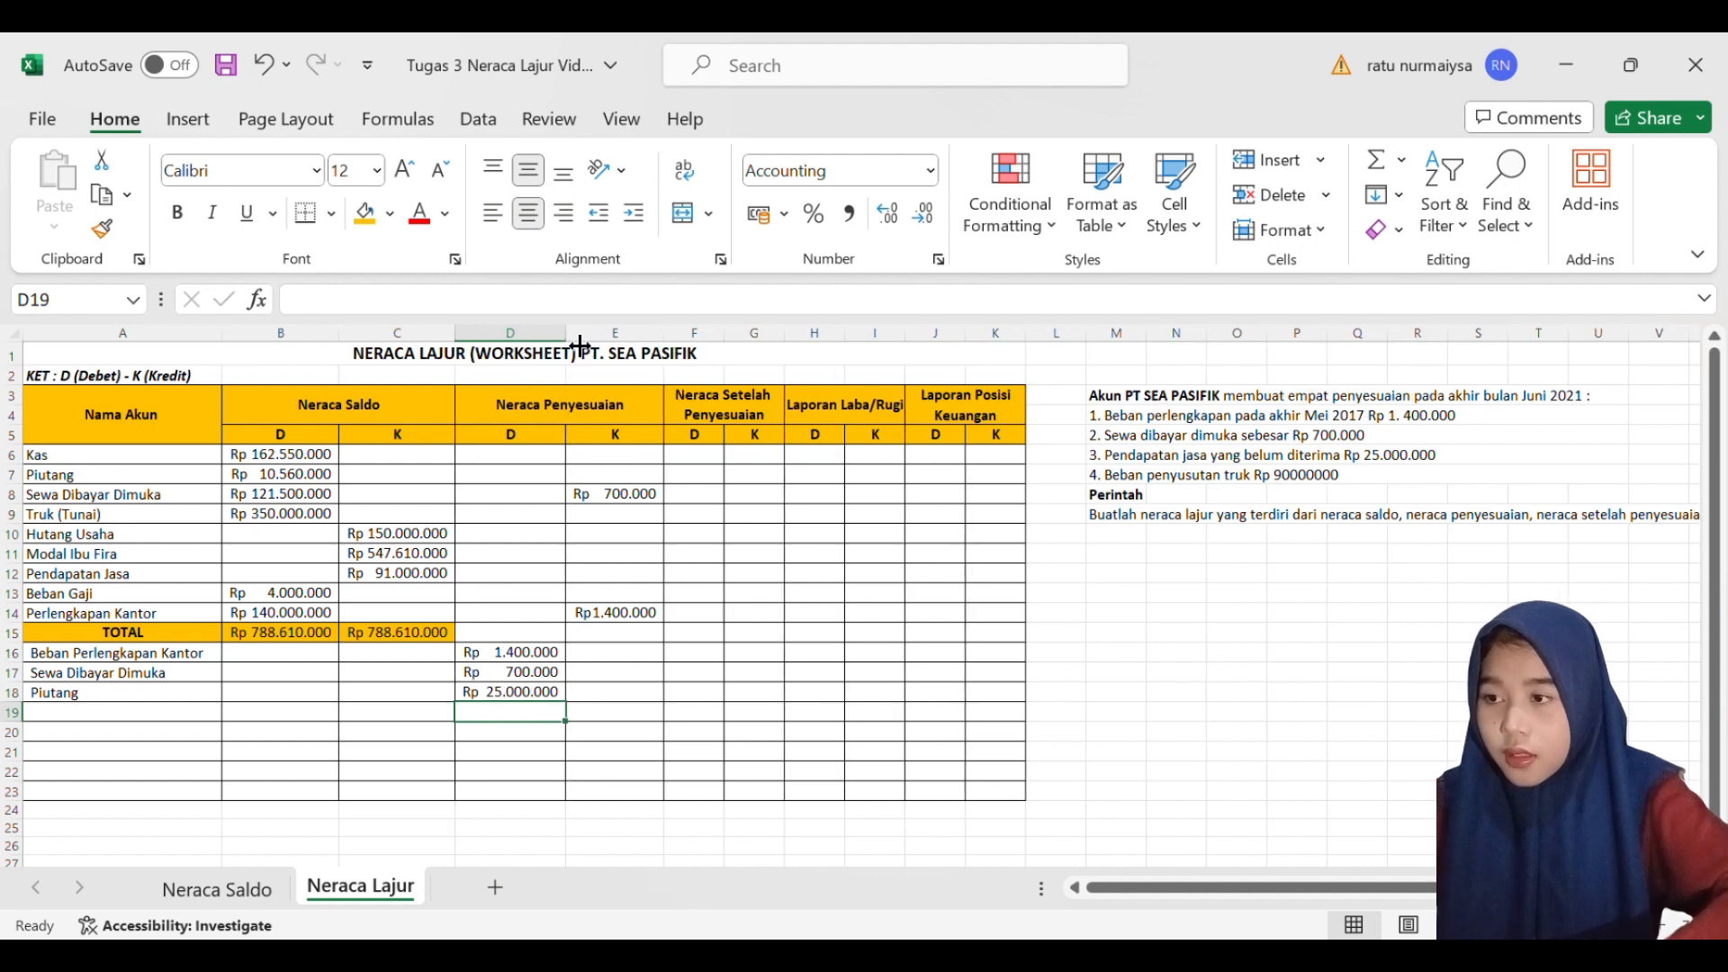
- Enter 25000000 as the Neraca Penyesuaian credit of Pendapatan Jasa in E12 and widen column E to fit it
click(614, 577)
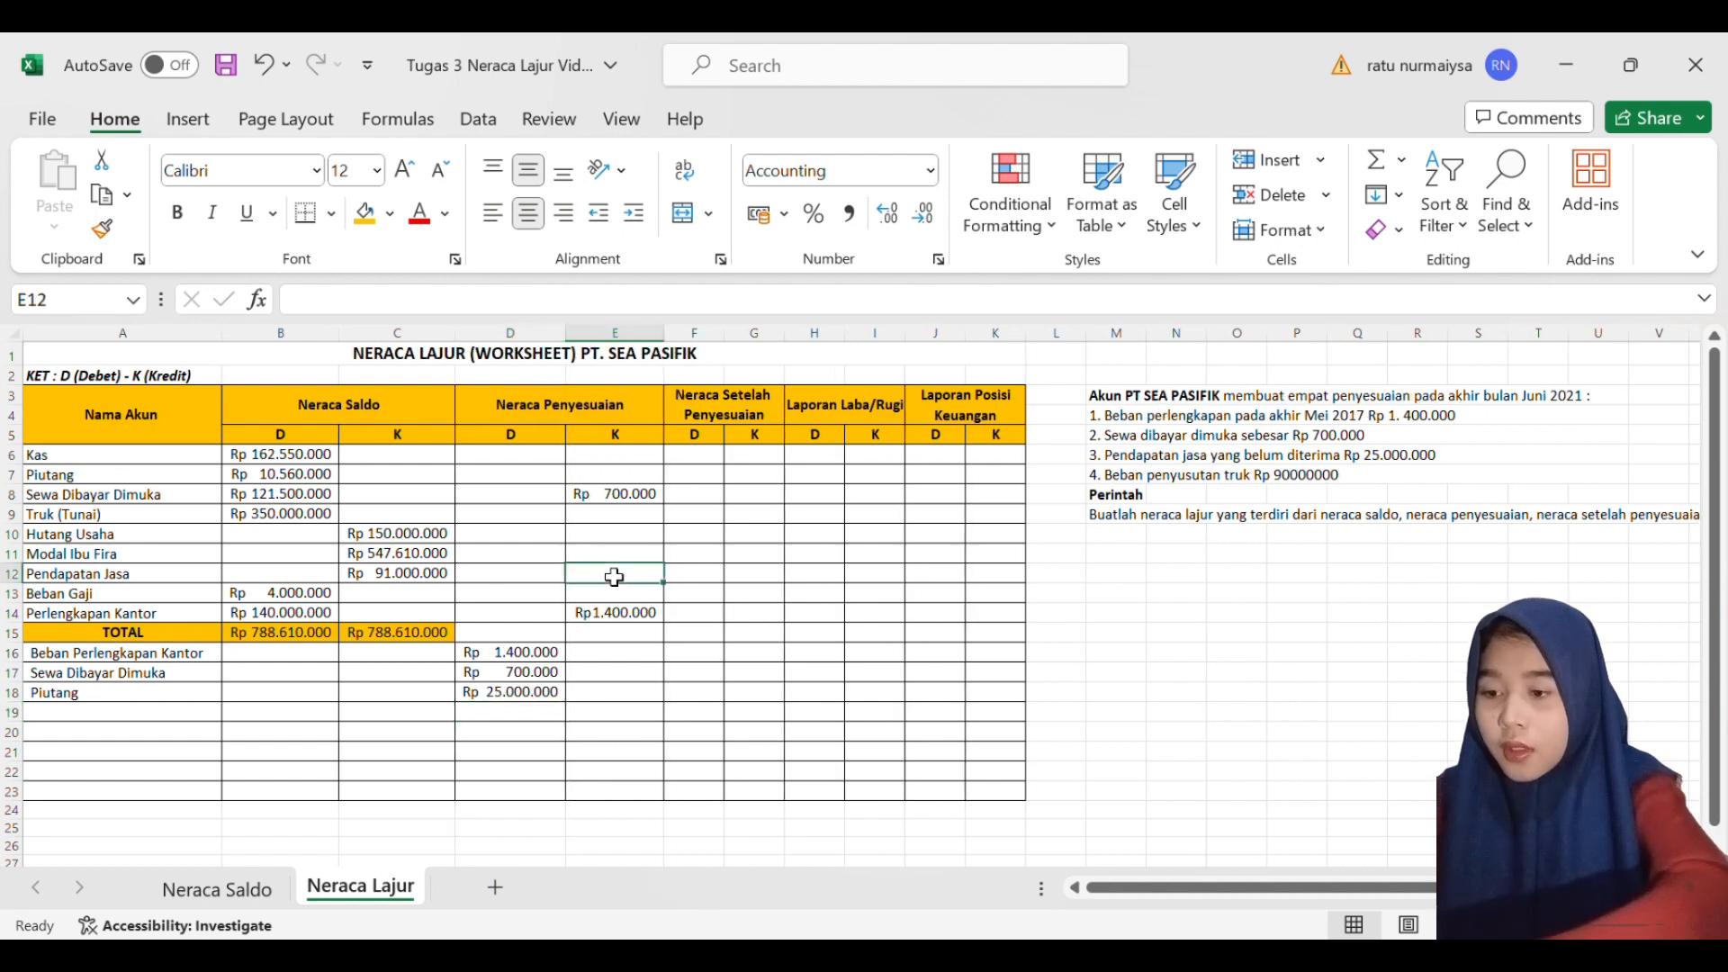
text(25)
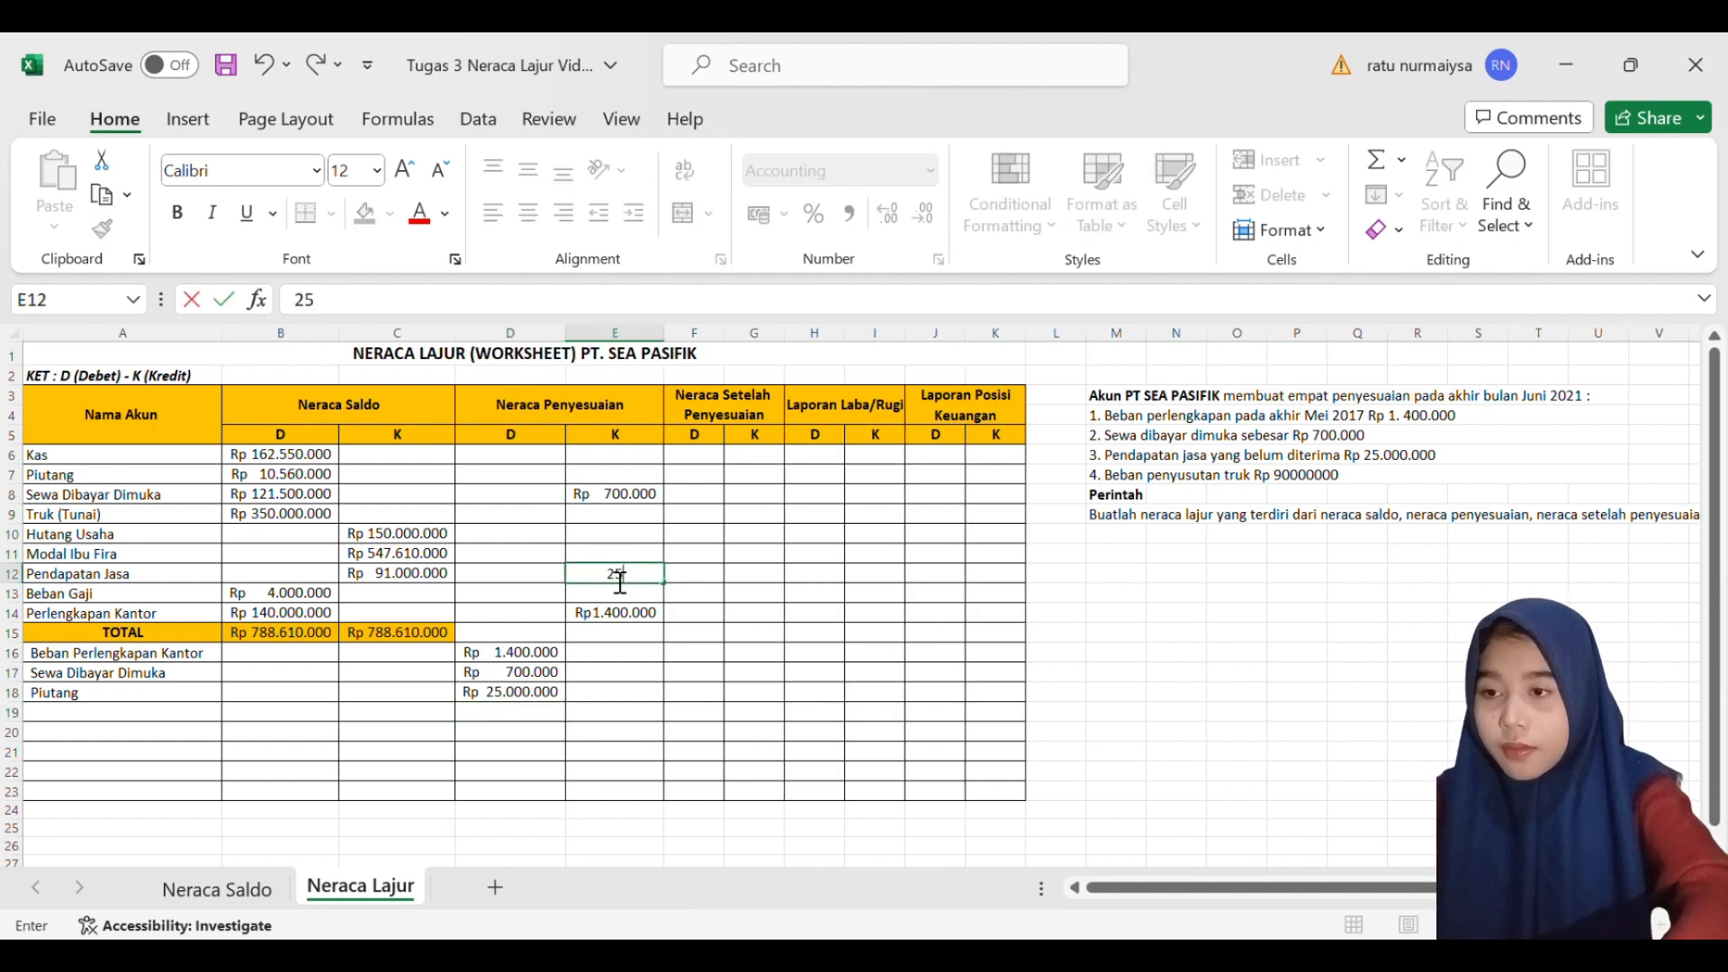
text(000000)
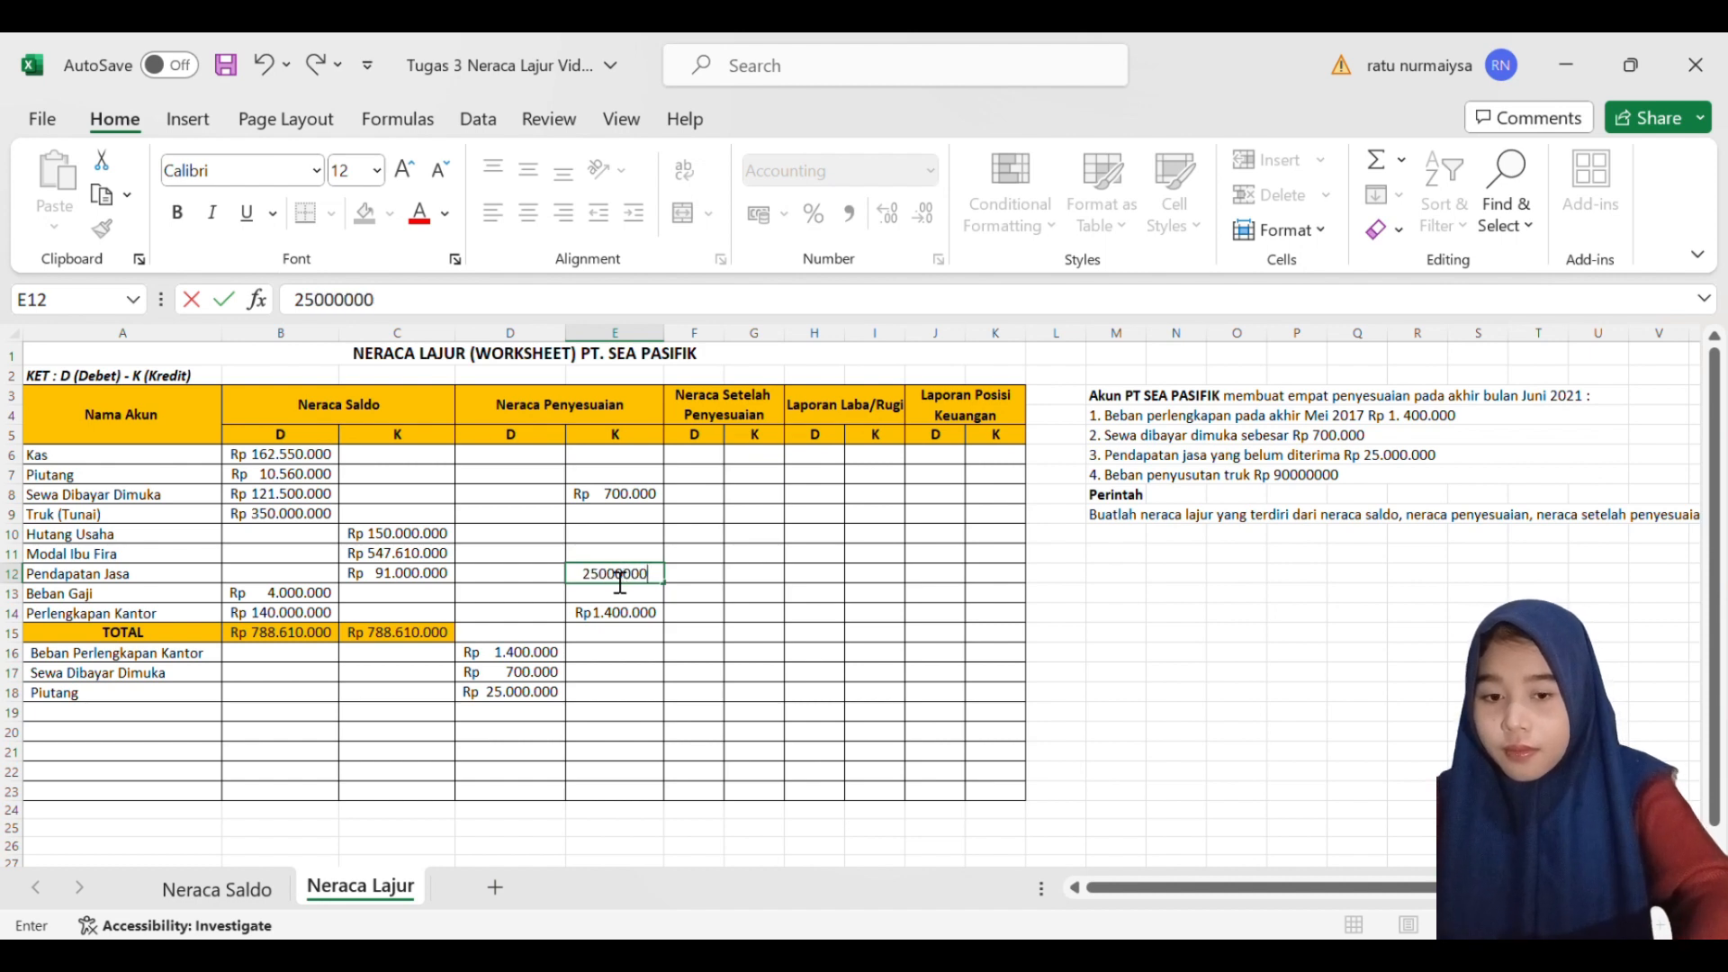
key(Return)
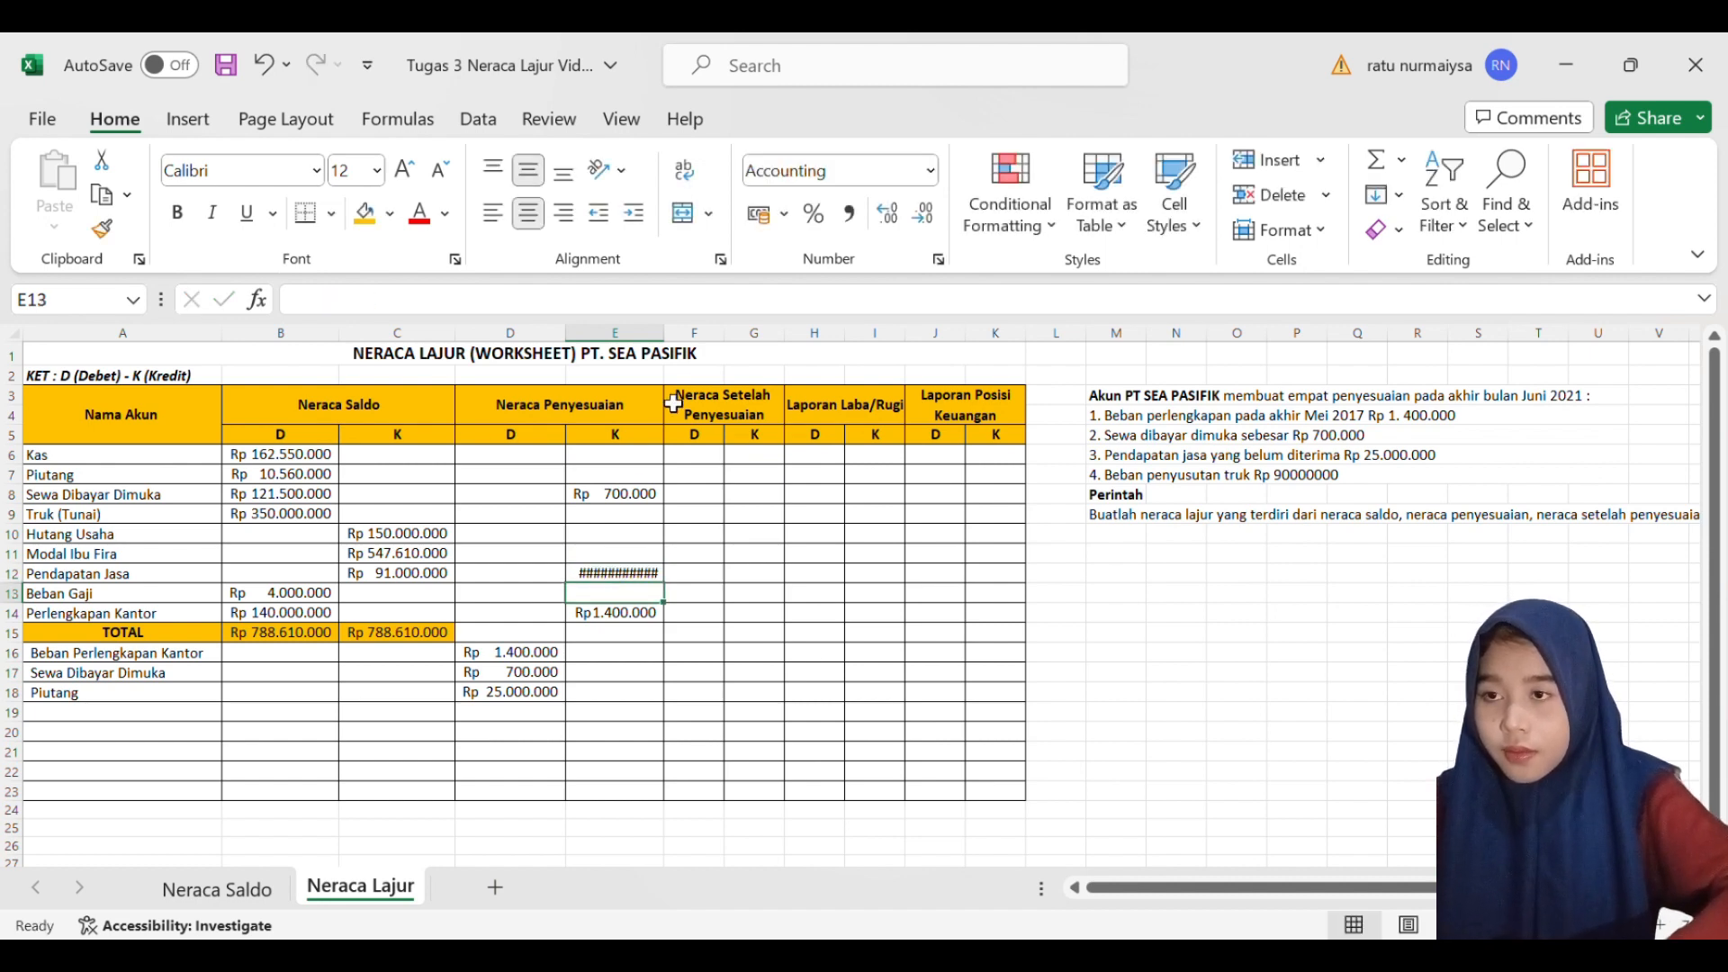
drag(666, 338, 683, 339)
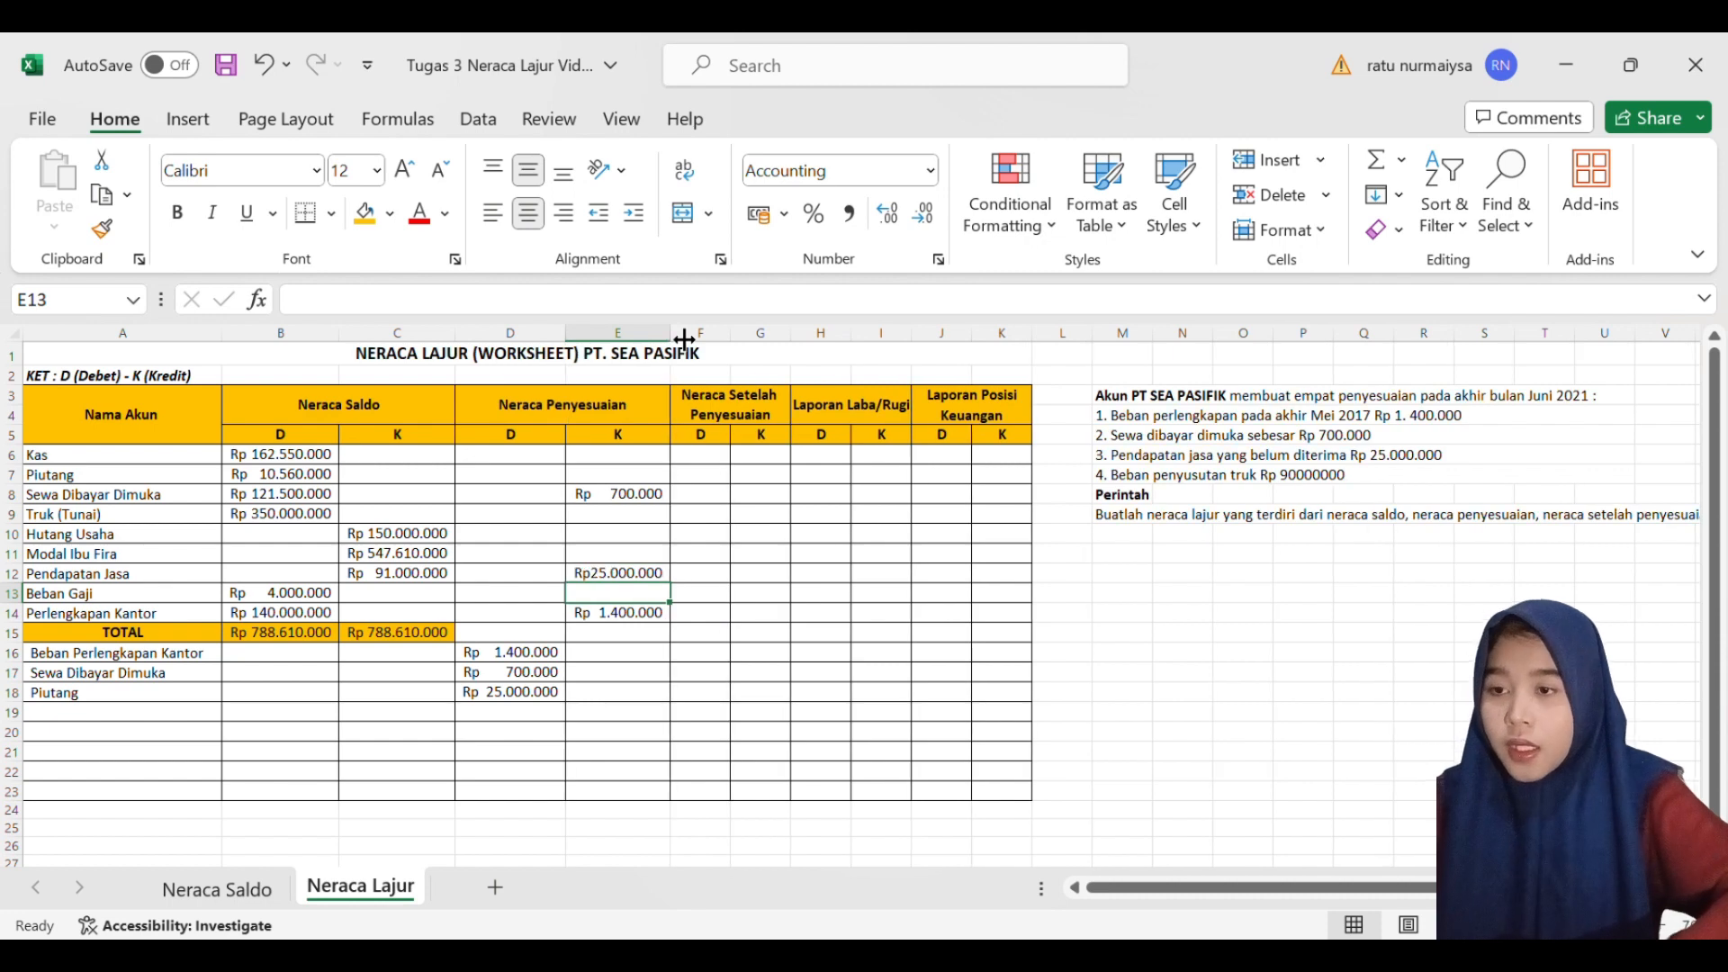
- Add the account name Beban Penyusutan Truk in A19
click(596, 717)
click(205, 717)
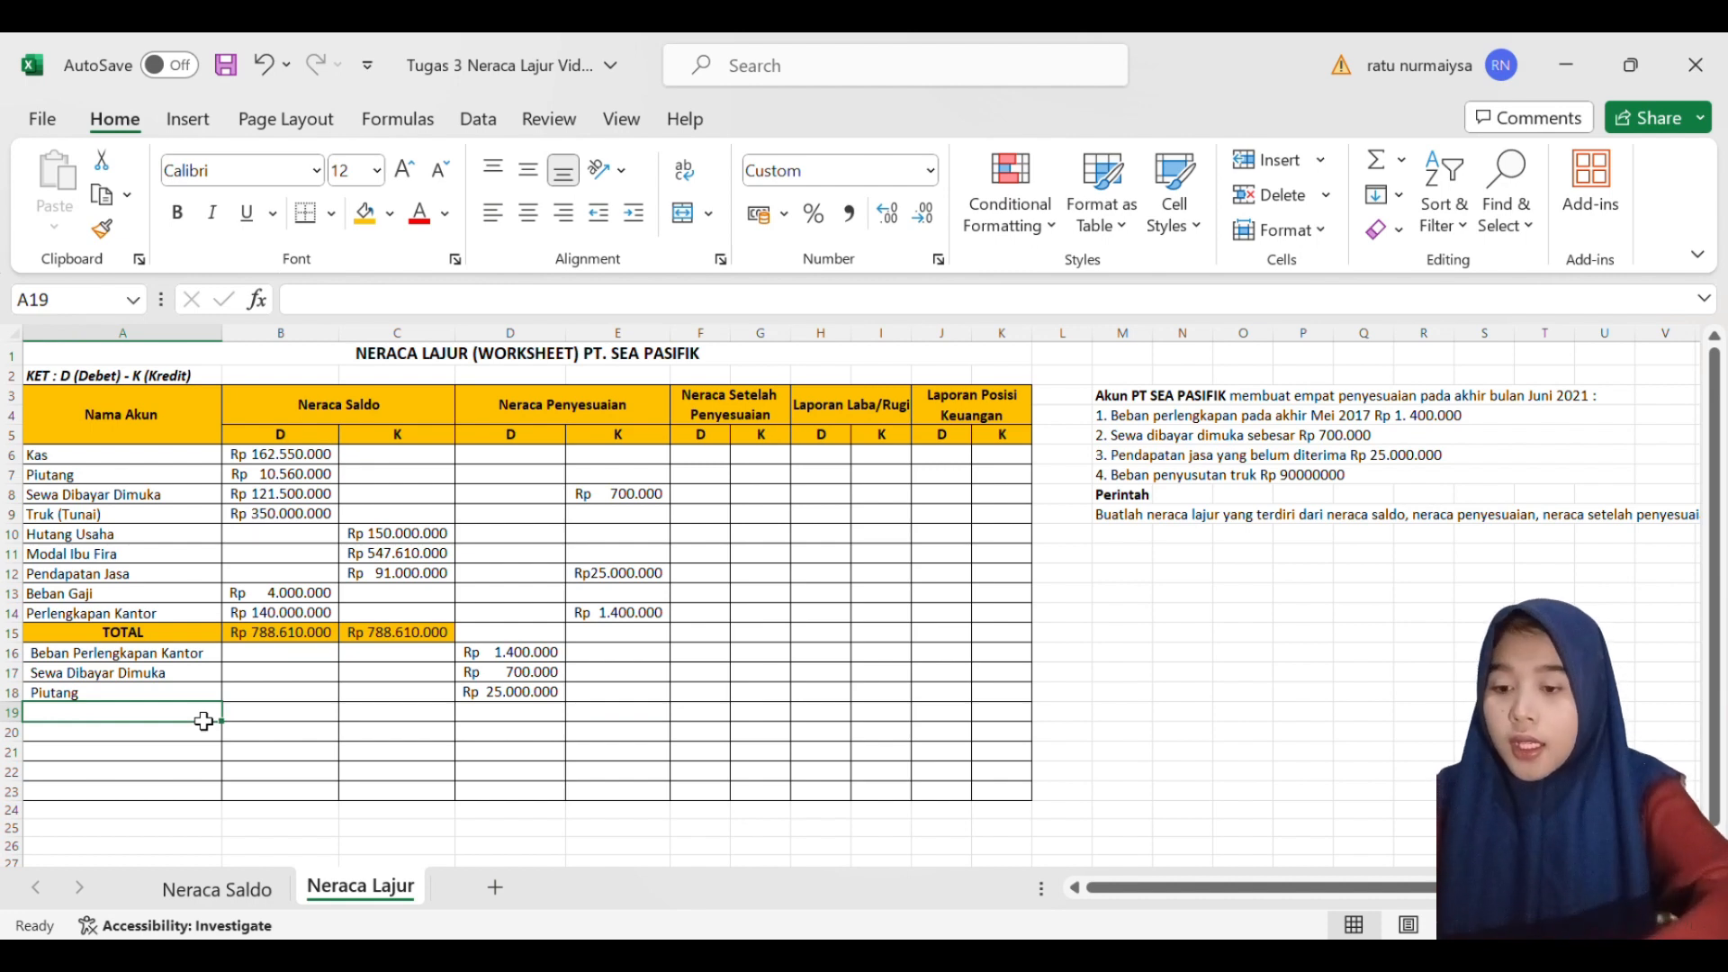
double_click(204, 721)
text(Be)
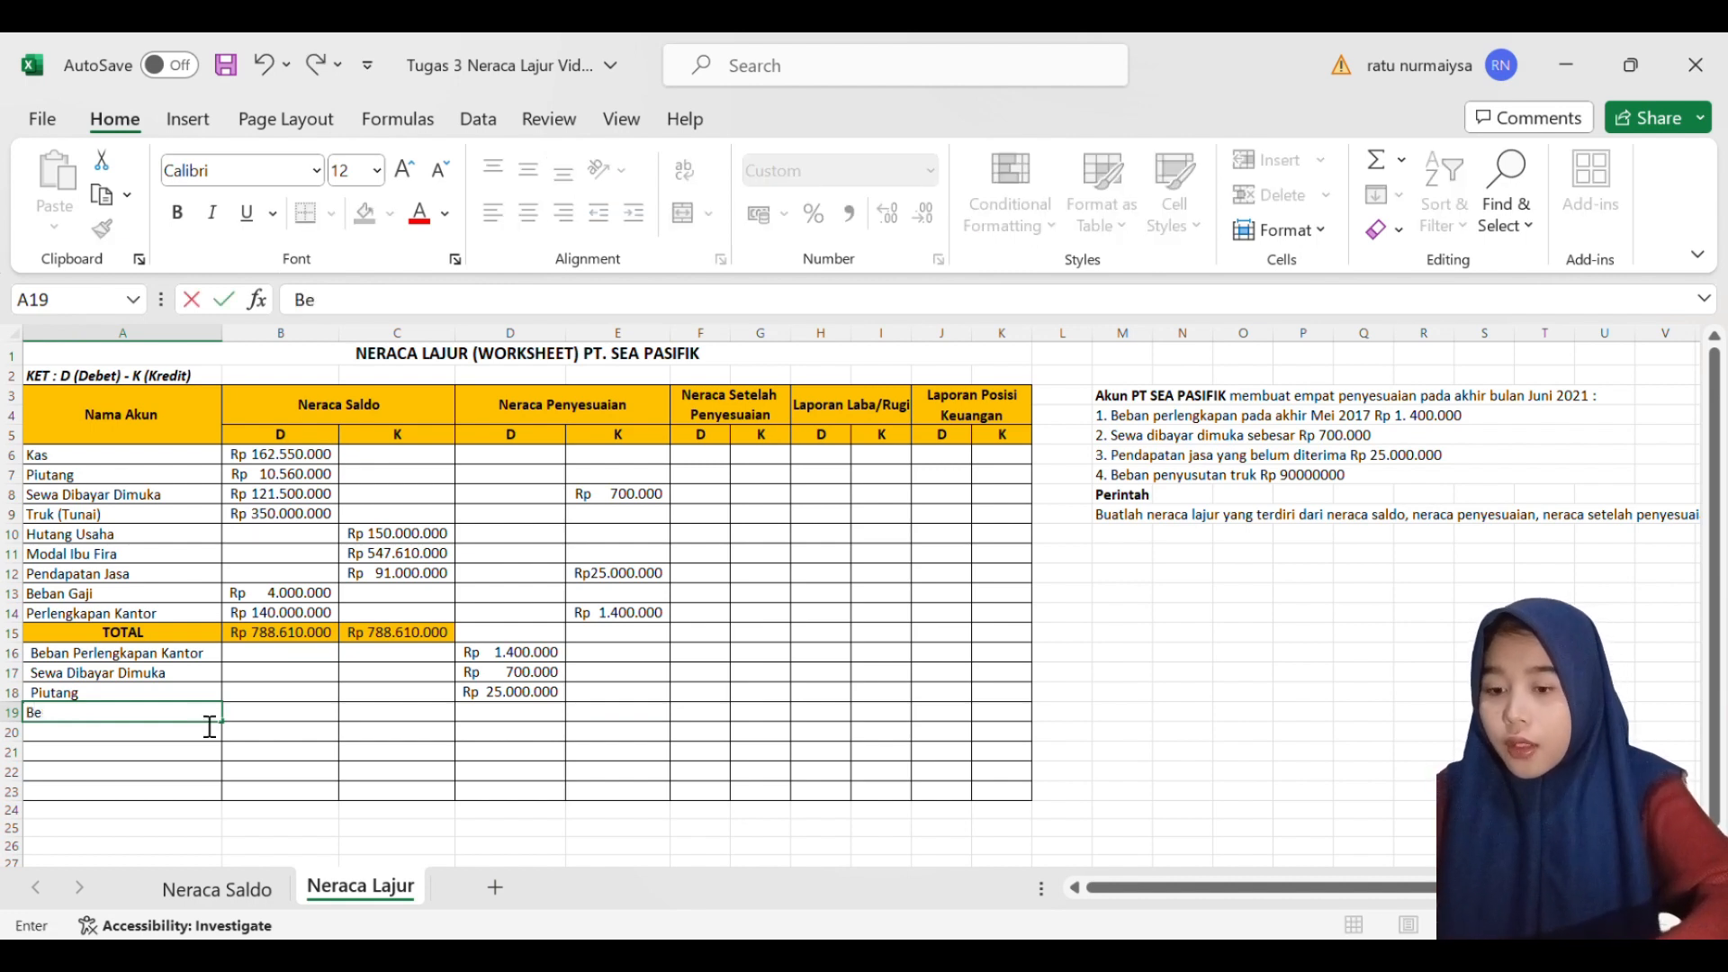
text(ban )
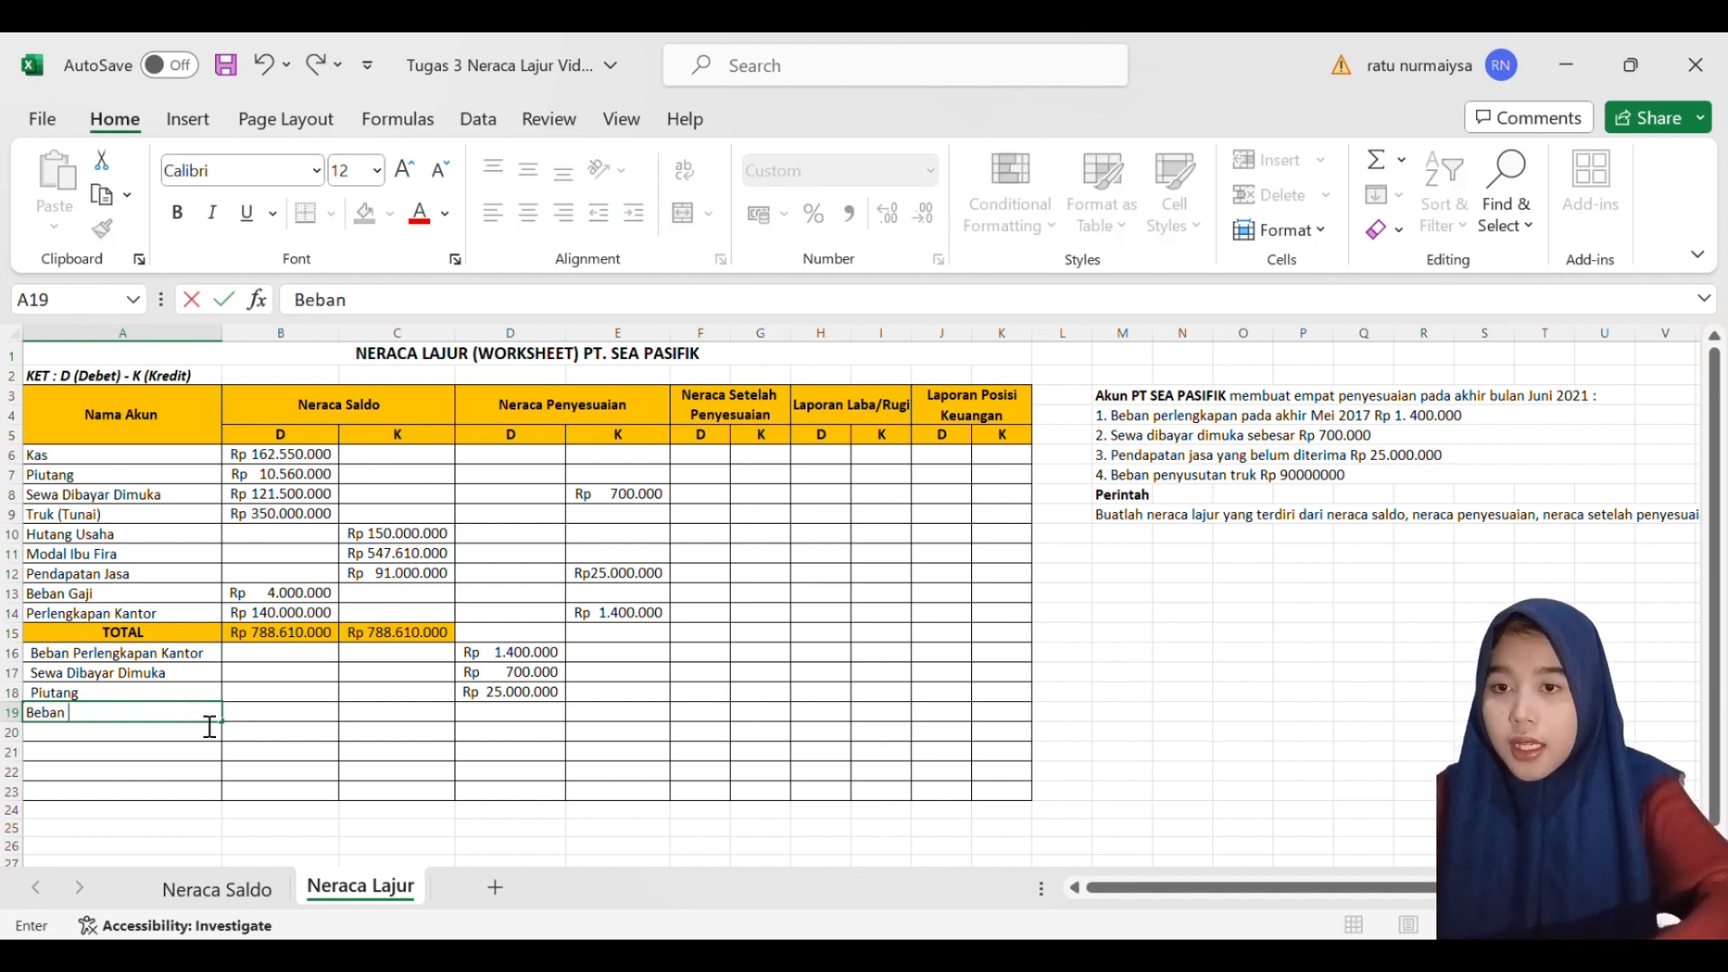
text(Pe)
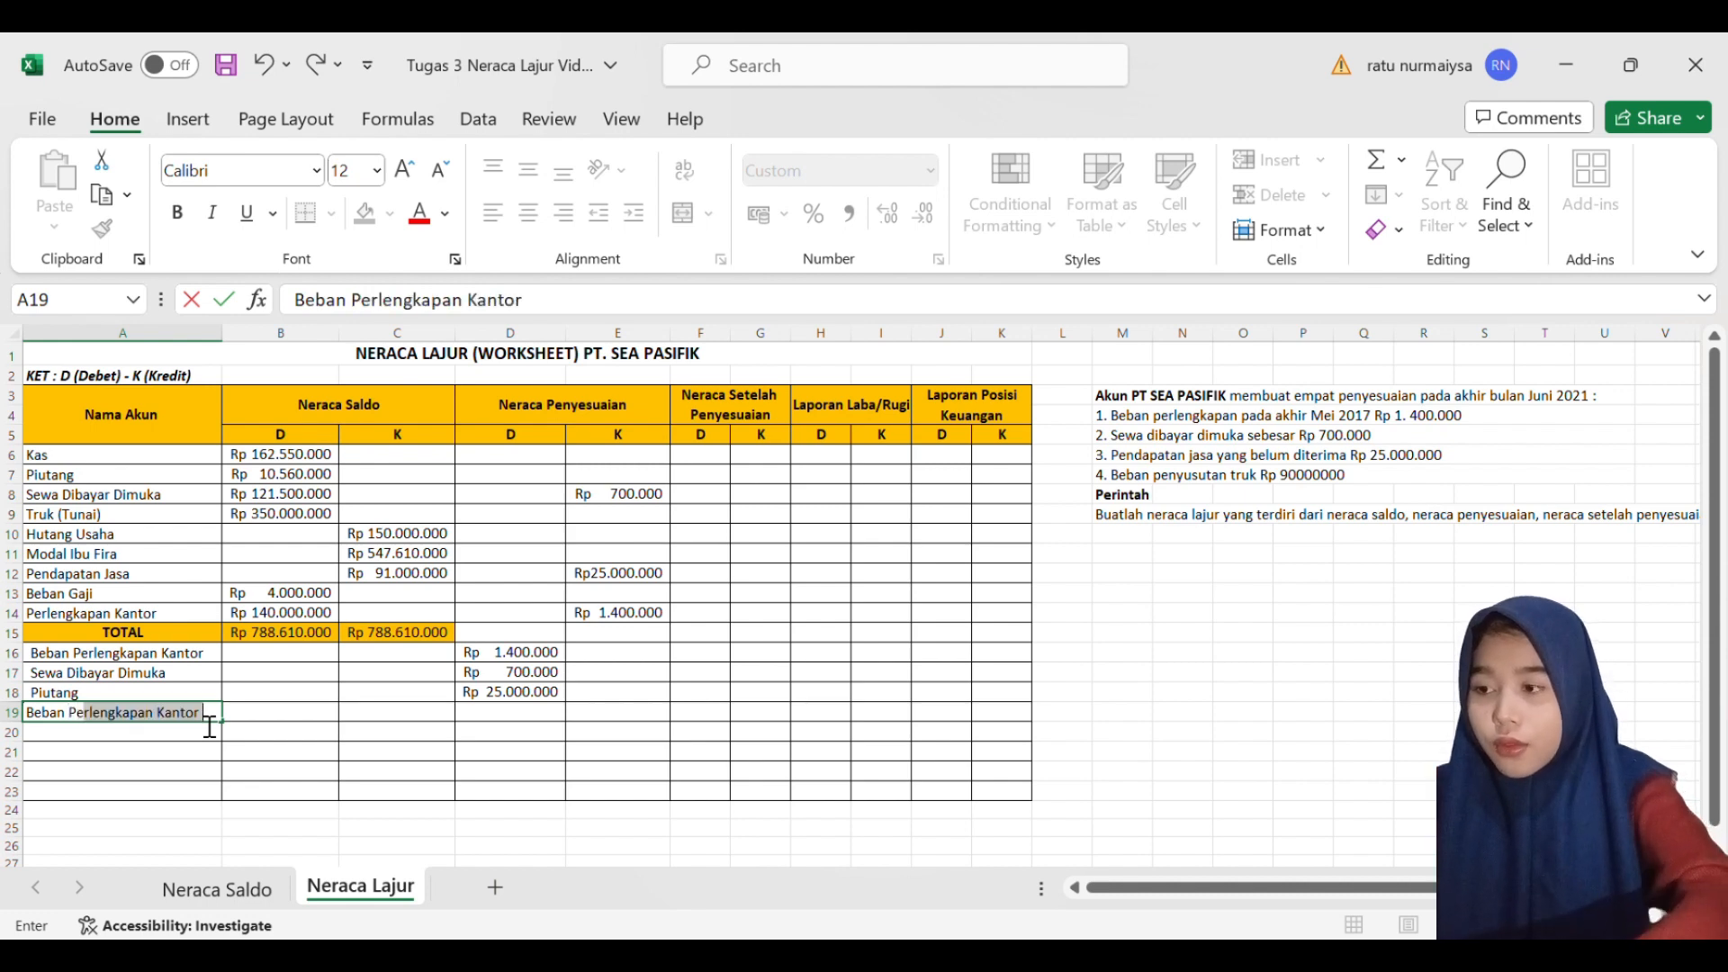
text(n)
text(yus)
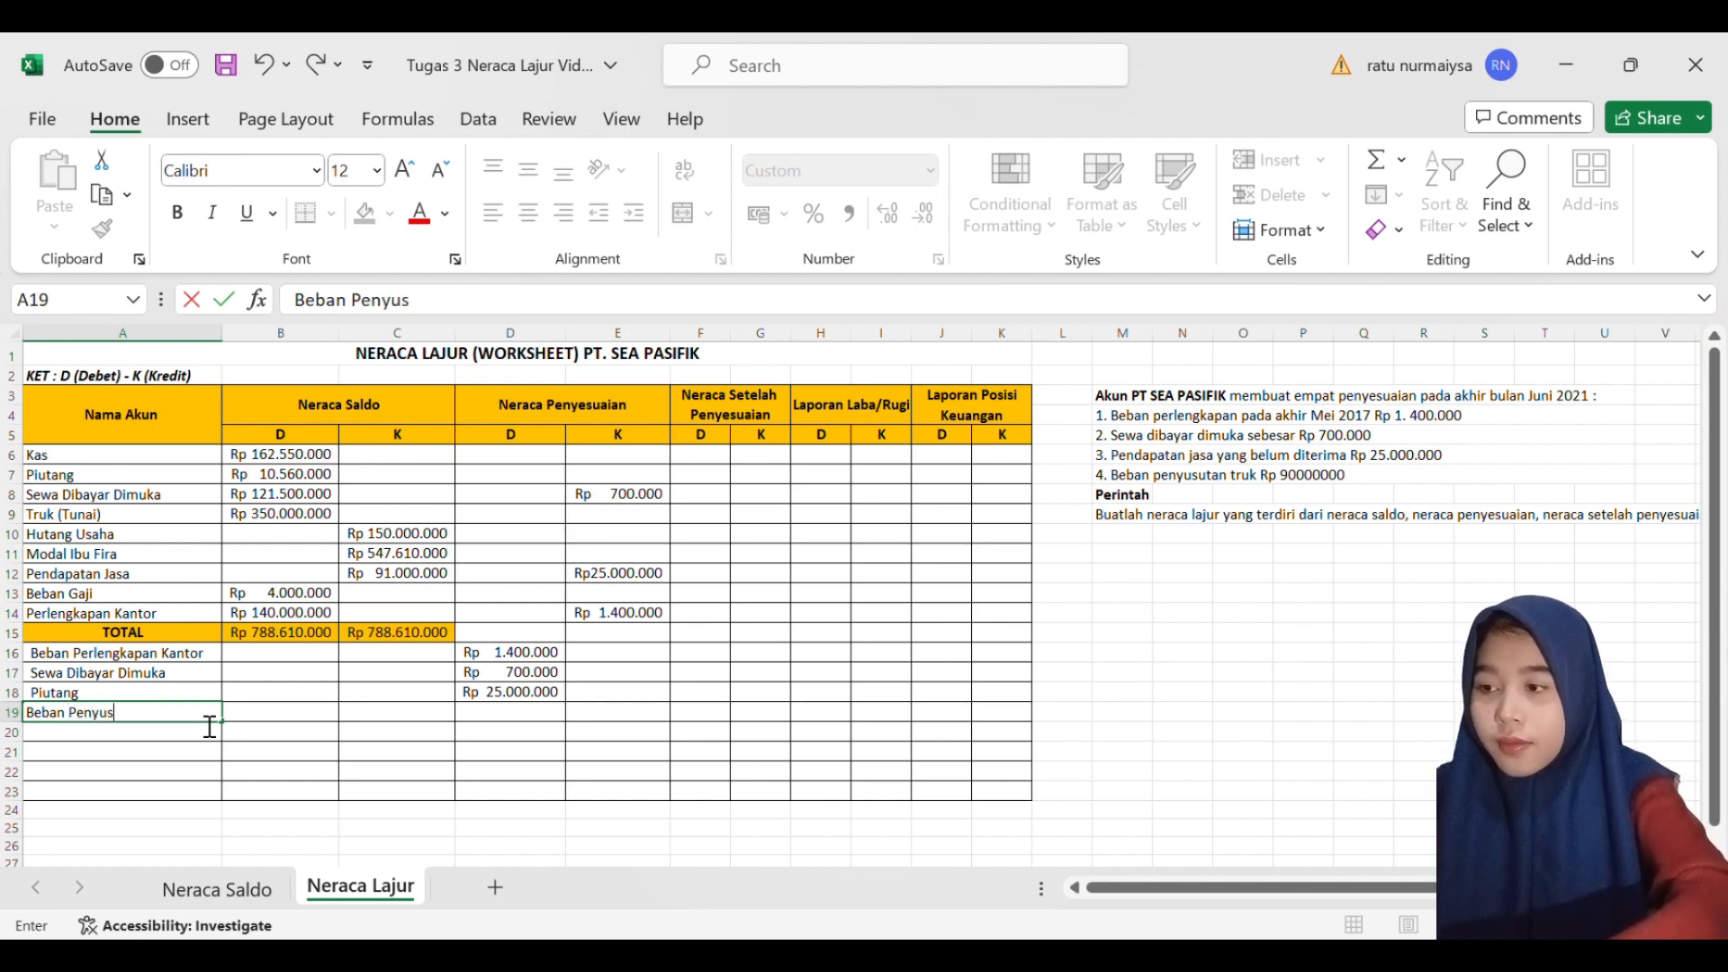
text(utan Truk)
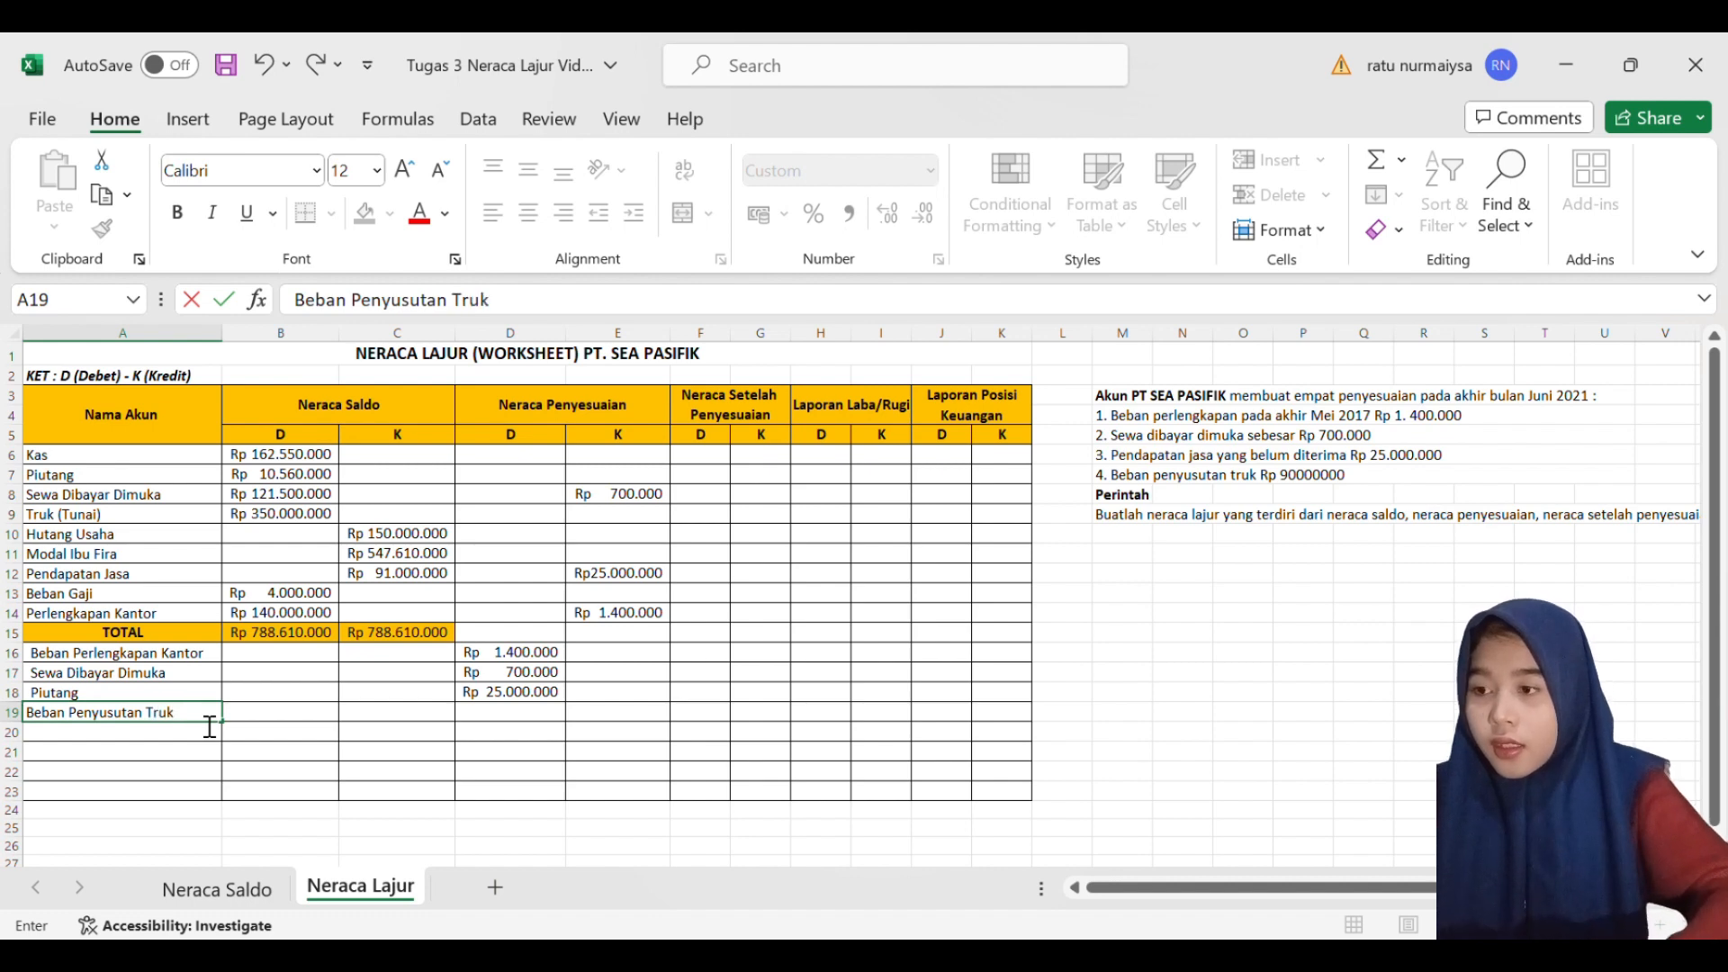
key(Tab)
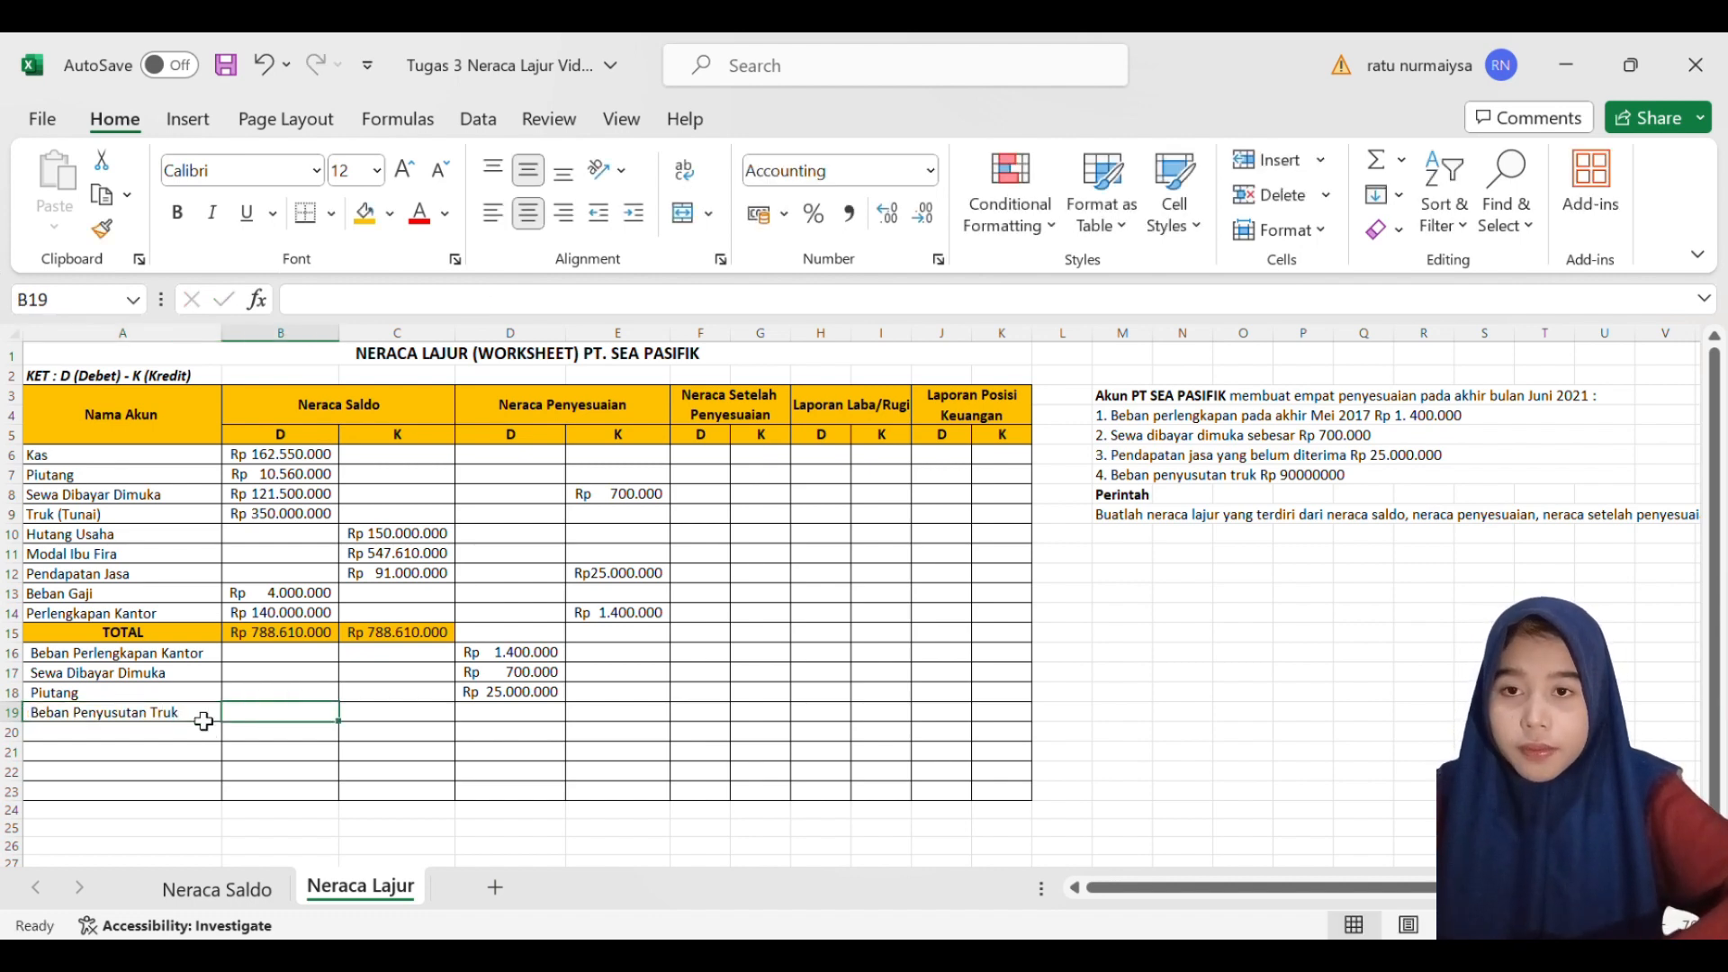
- Correct the truck depreciation amount in adjustment note 4 to Rp 9.000.000, with thousands separators
double_click(1294, 477)
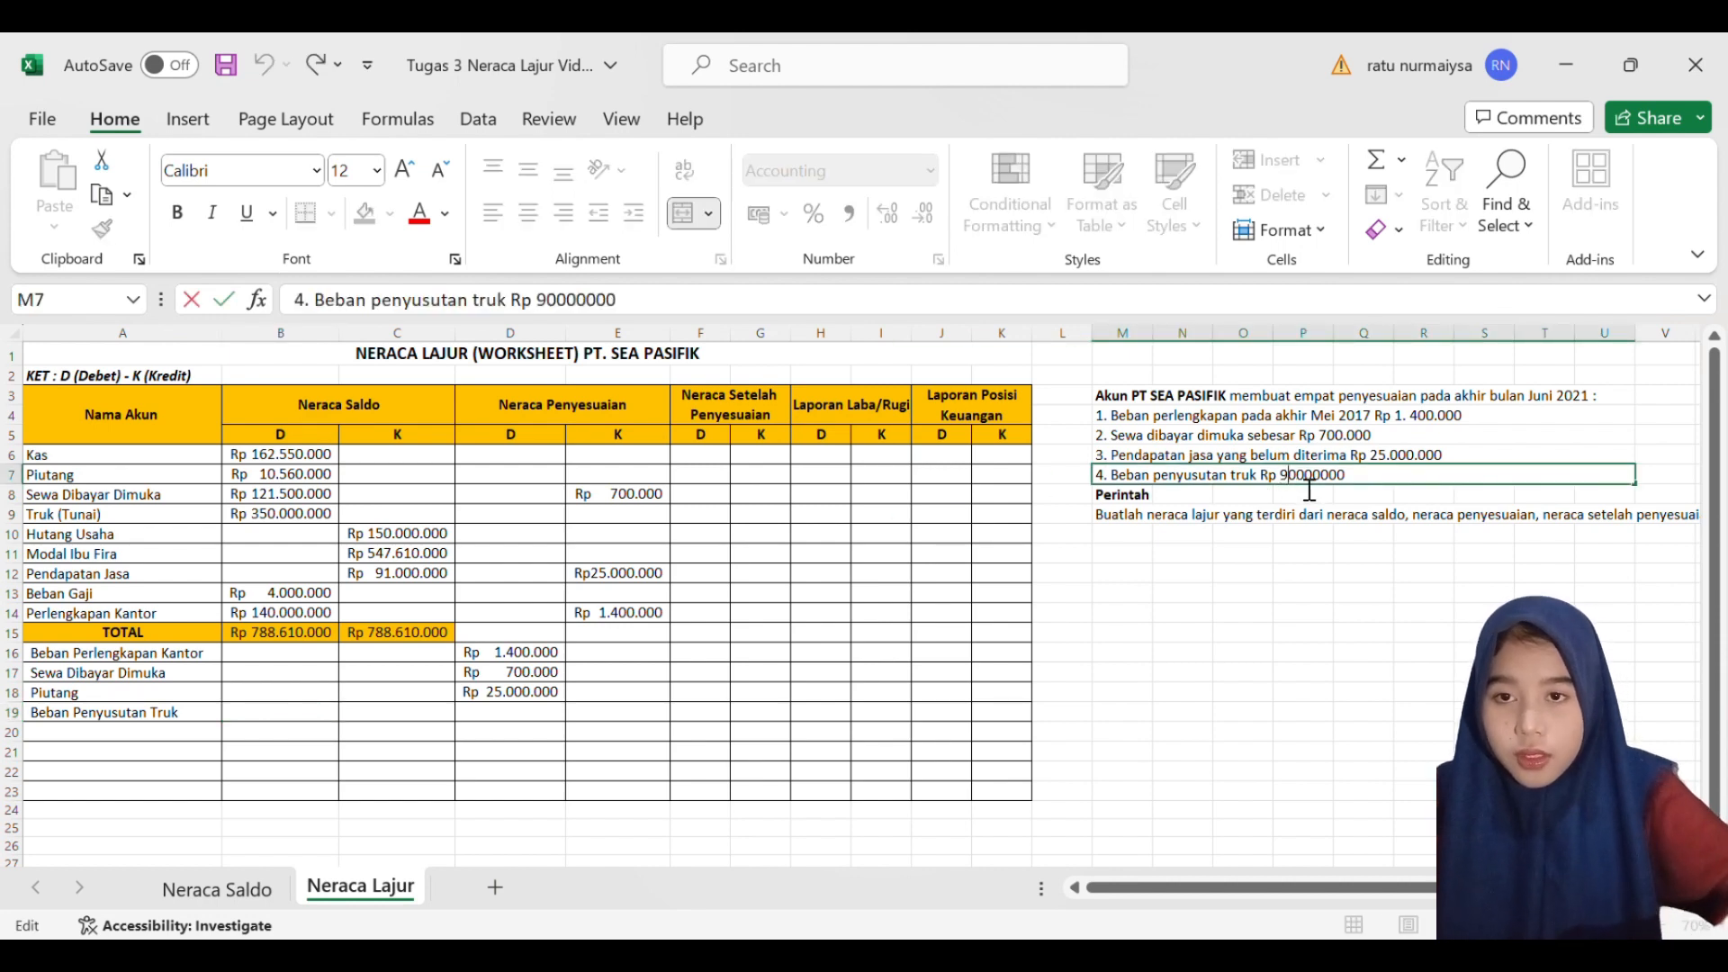
text(.000)
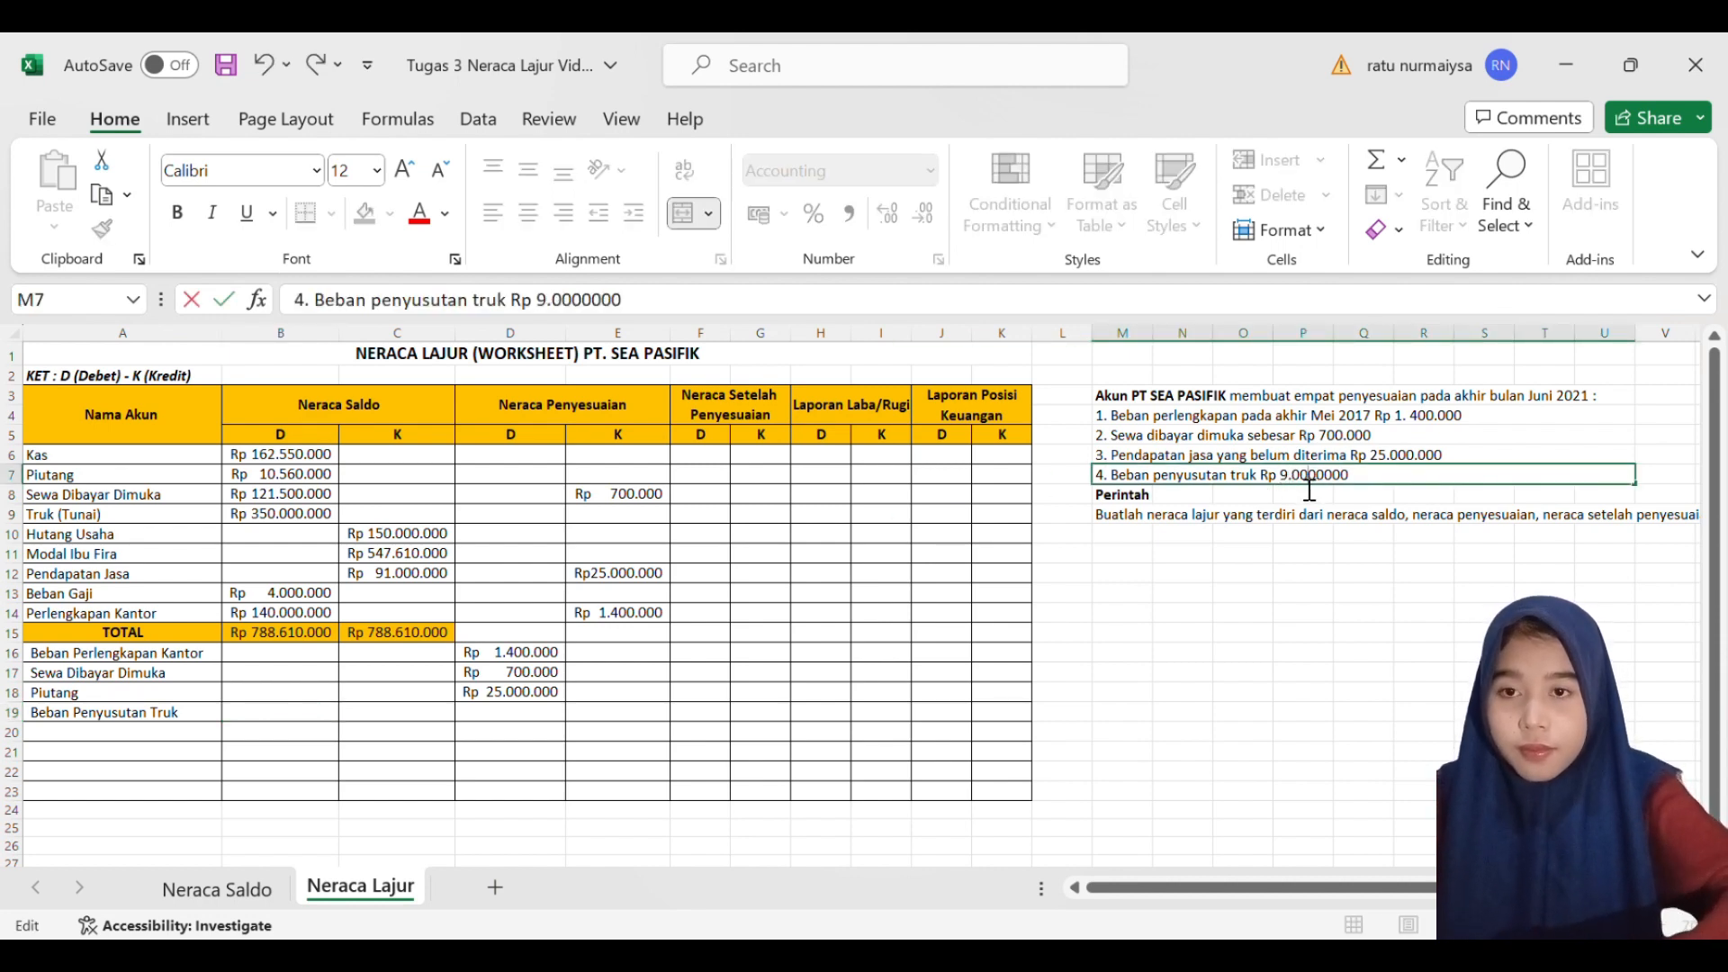
text(.)
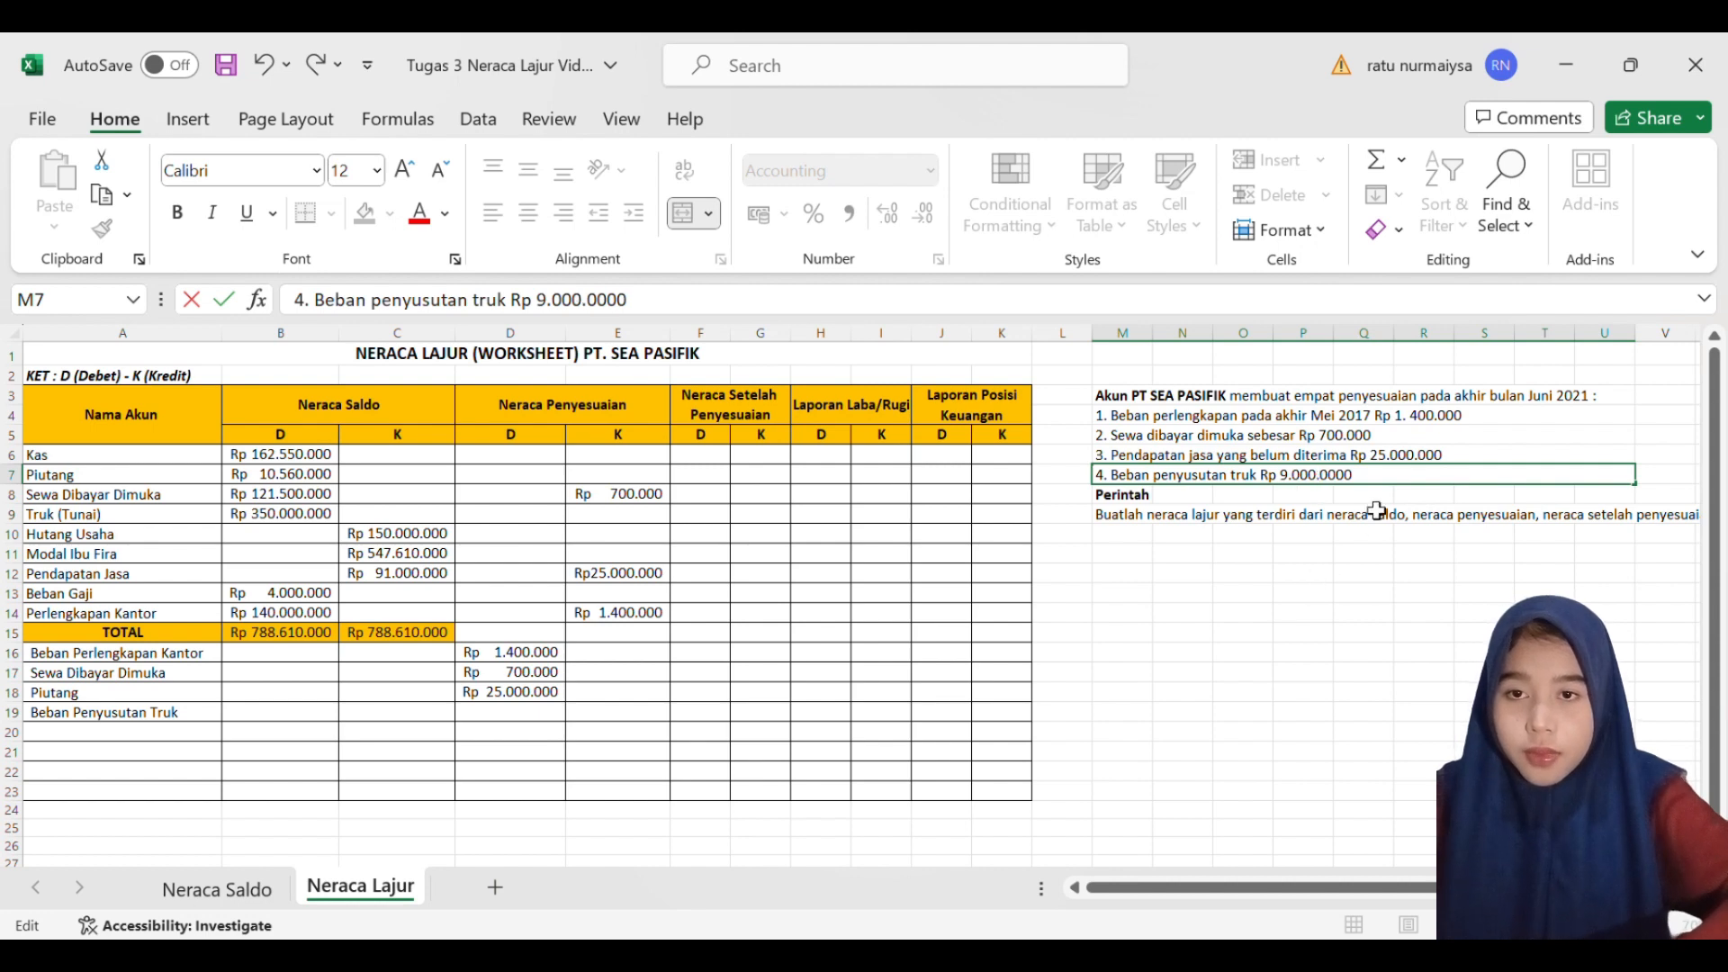
key(End)
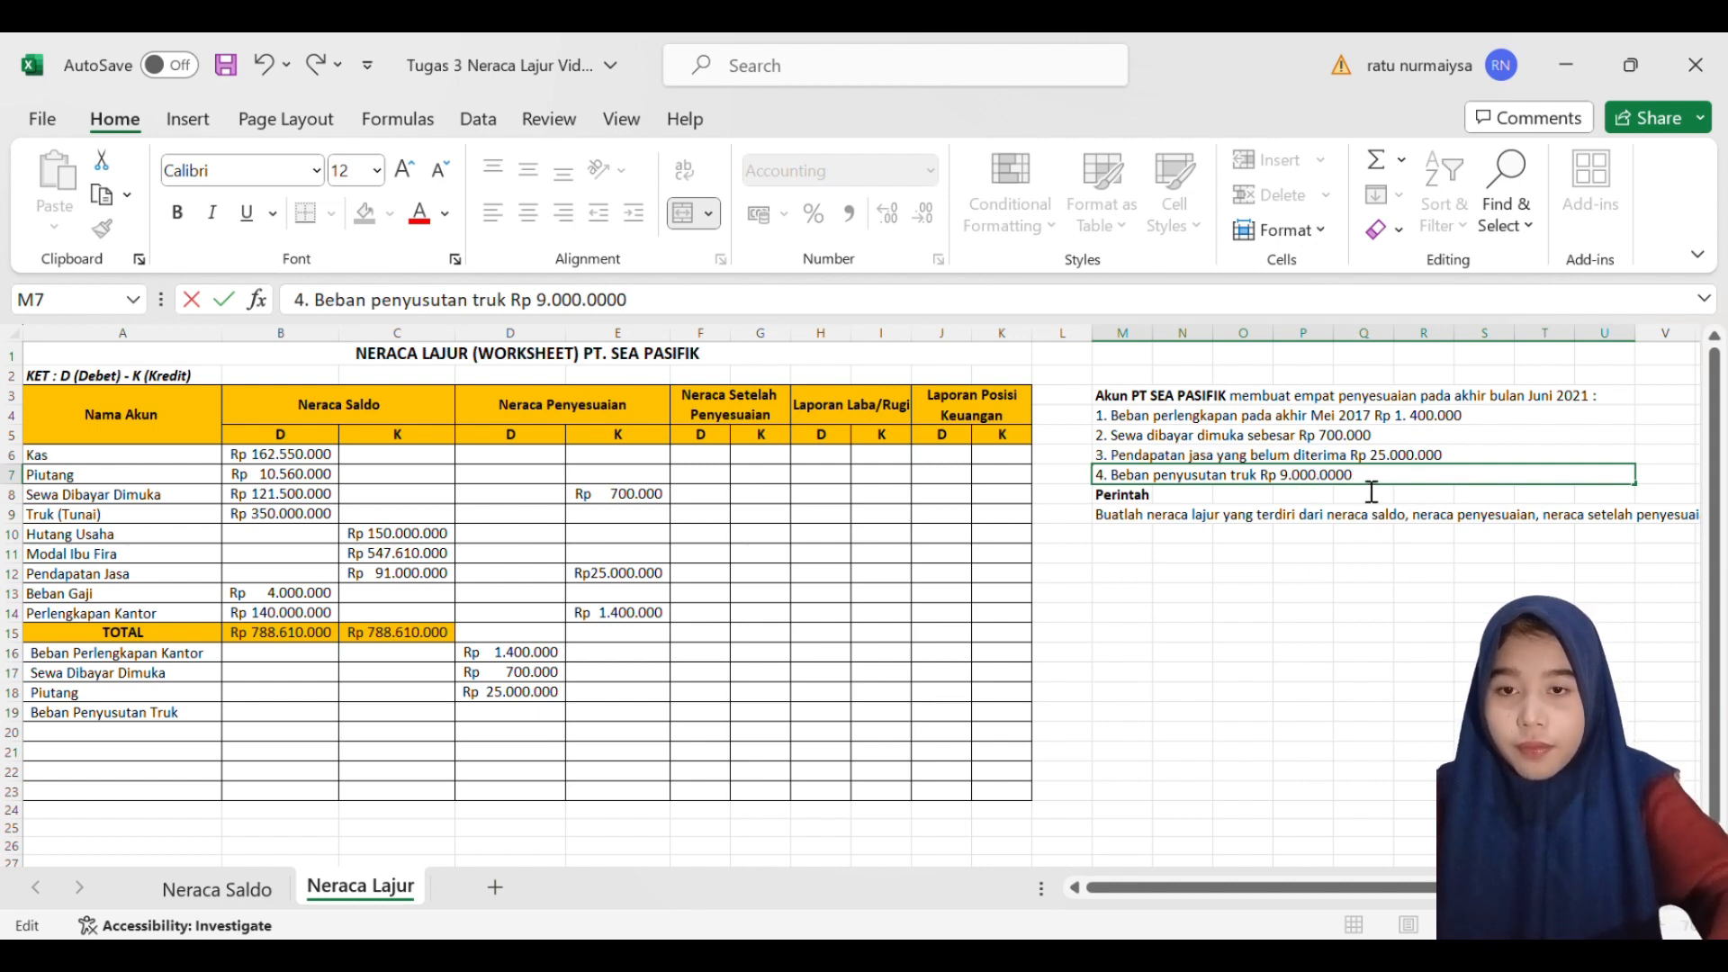
key(BackSpace)
key(Return)
click(785, 618)
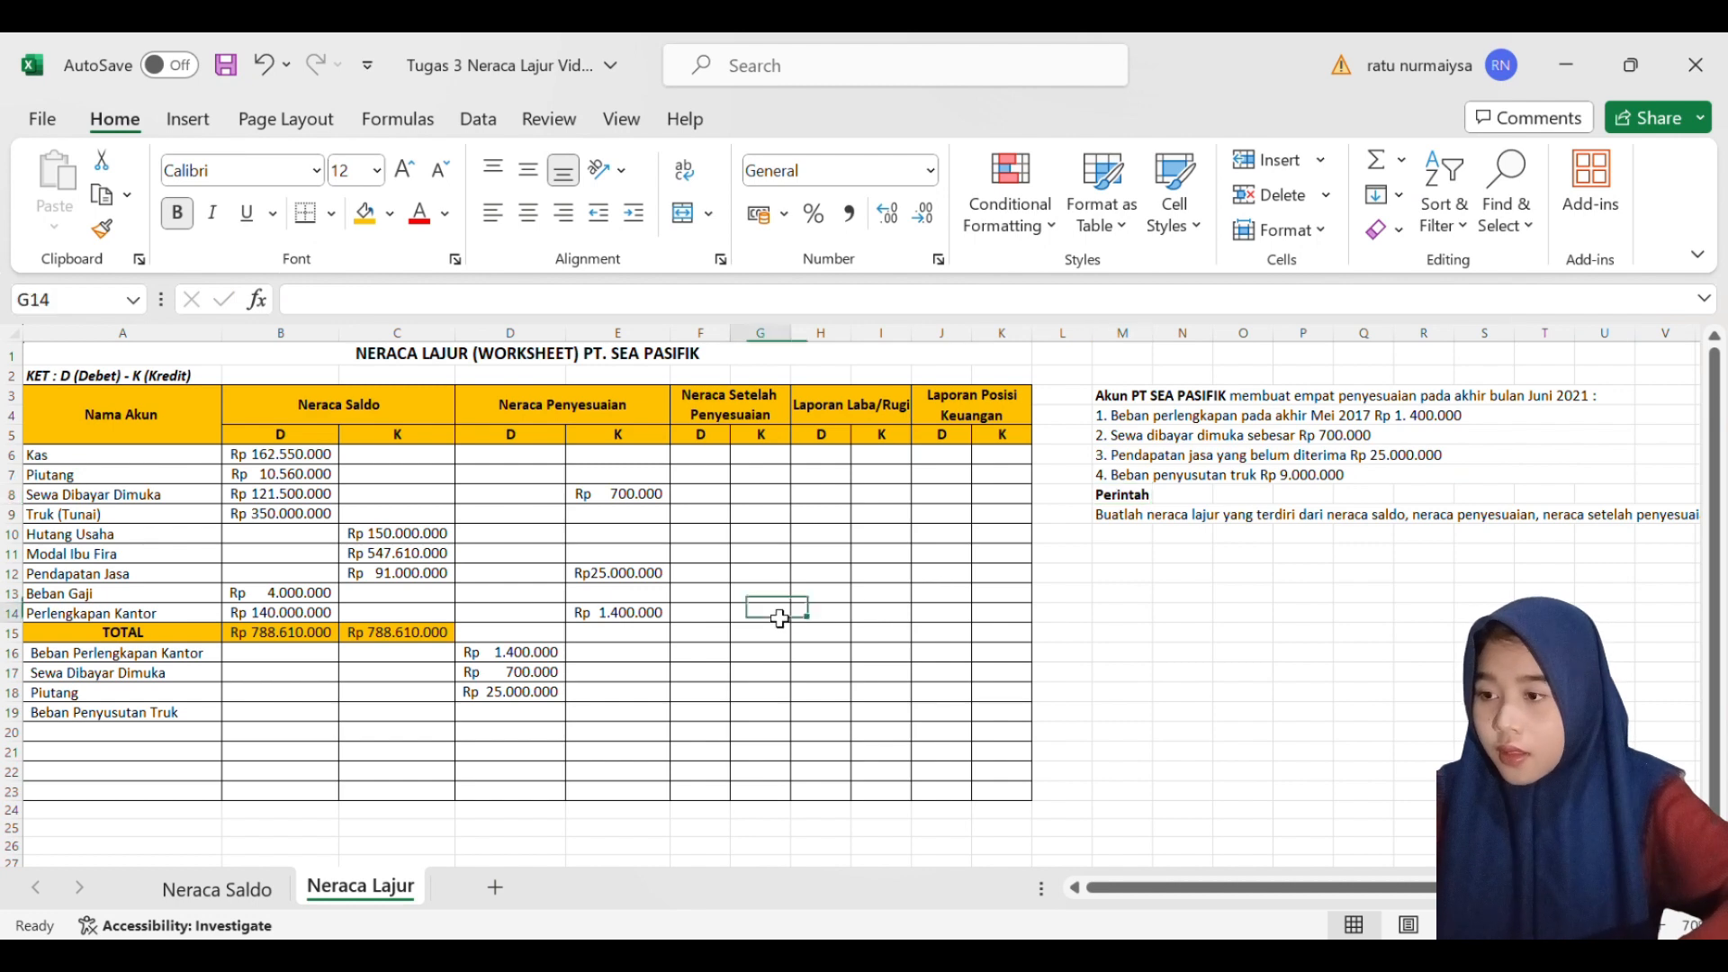
- Enter 9000000 as the Neraca Penyesuaian debit of Beban Penyusutan Truk in D19
drag(306, 718, 532, 720)
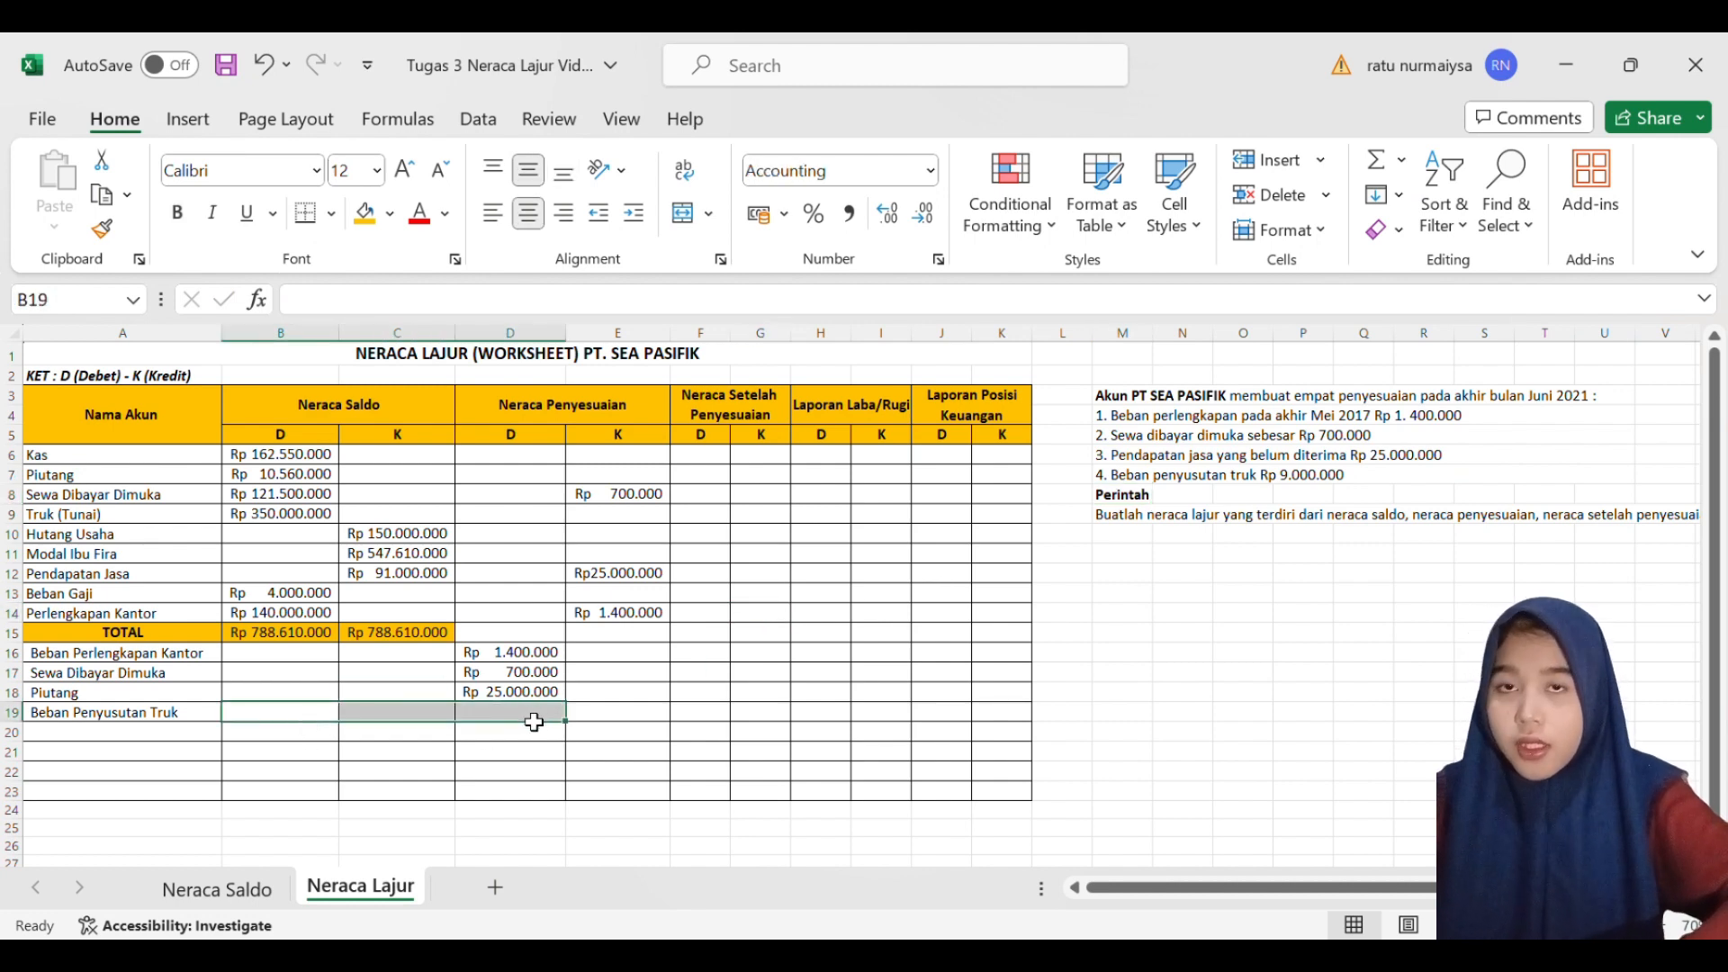
click(534, 722)
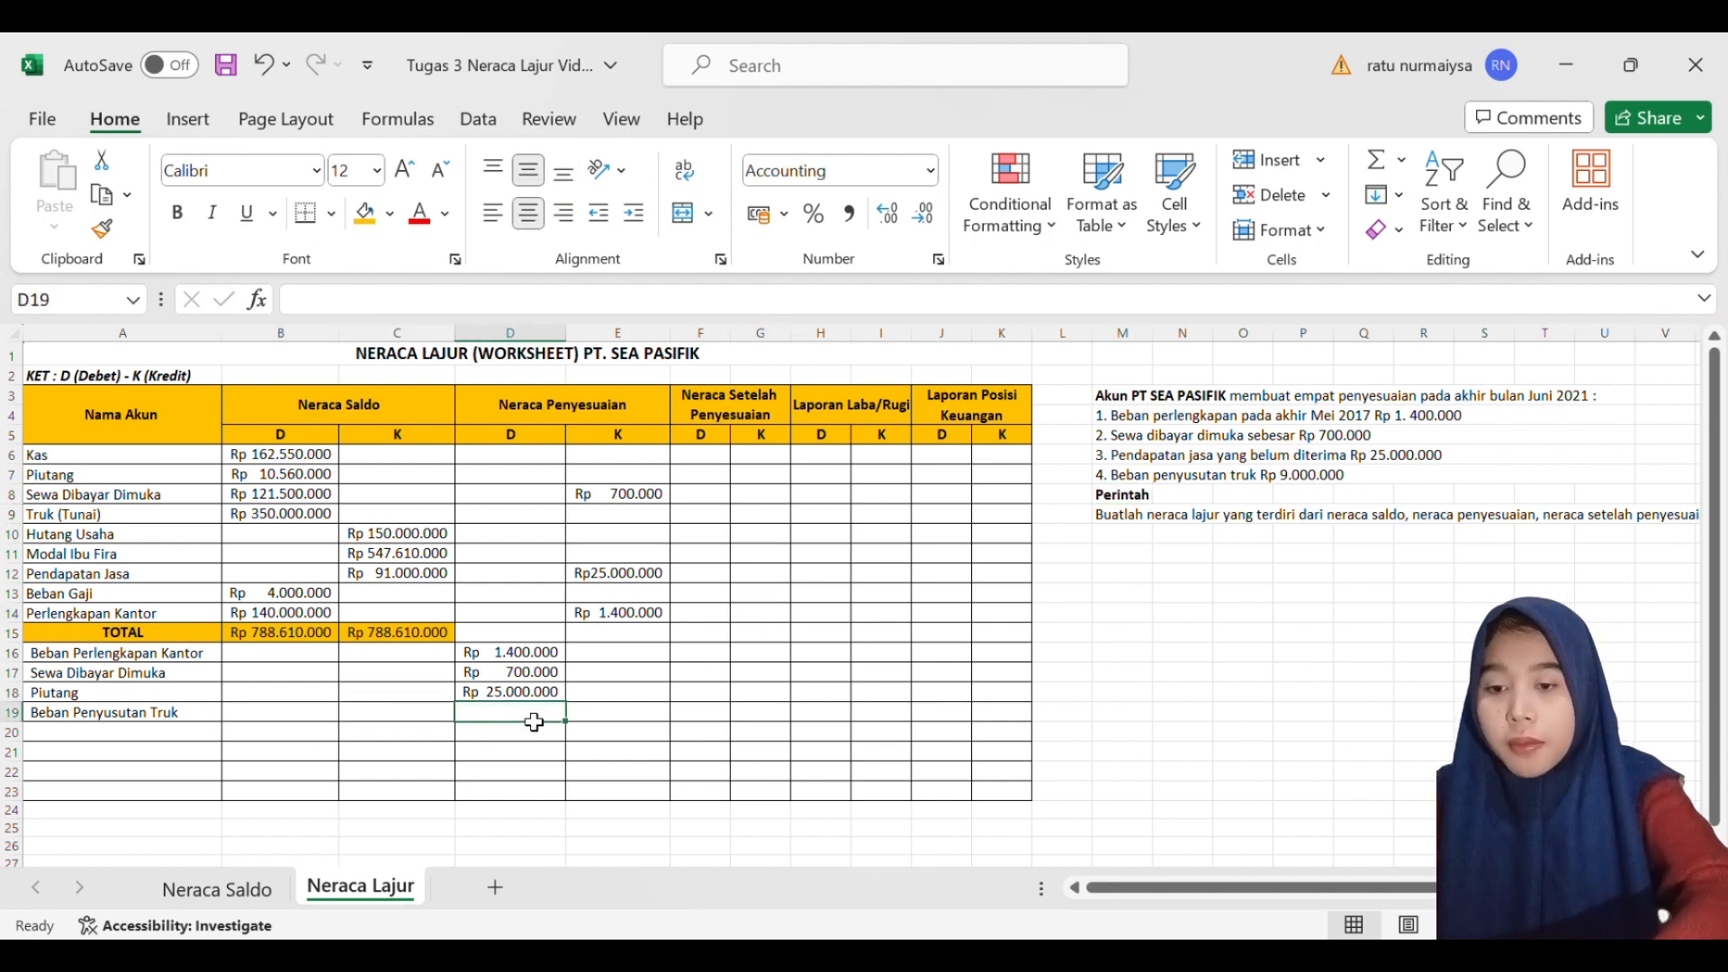
text(9.)
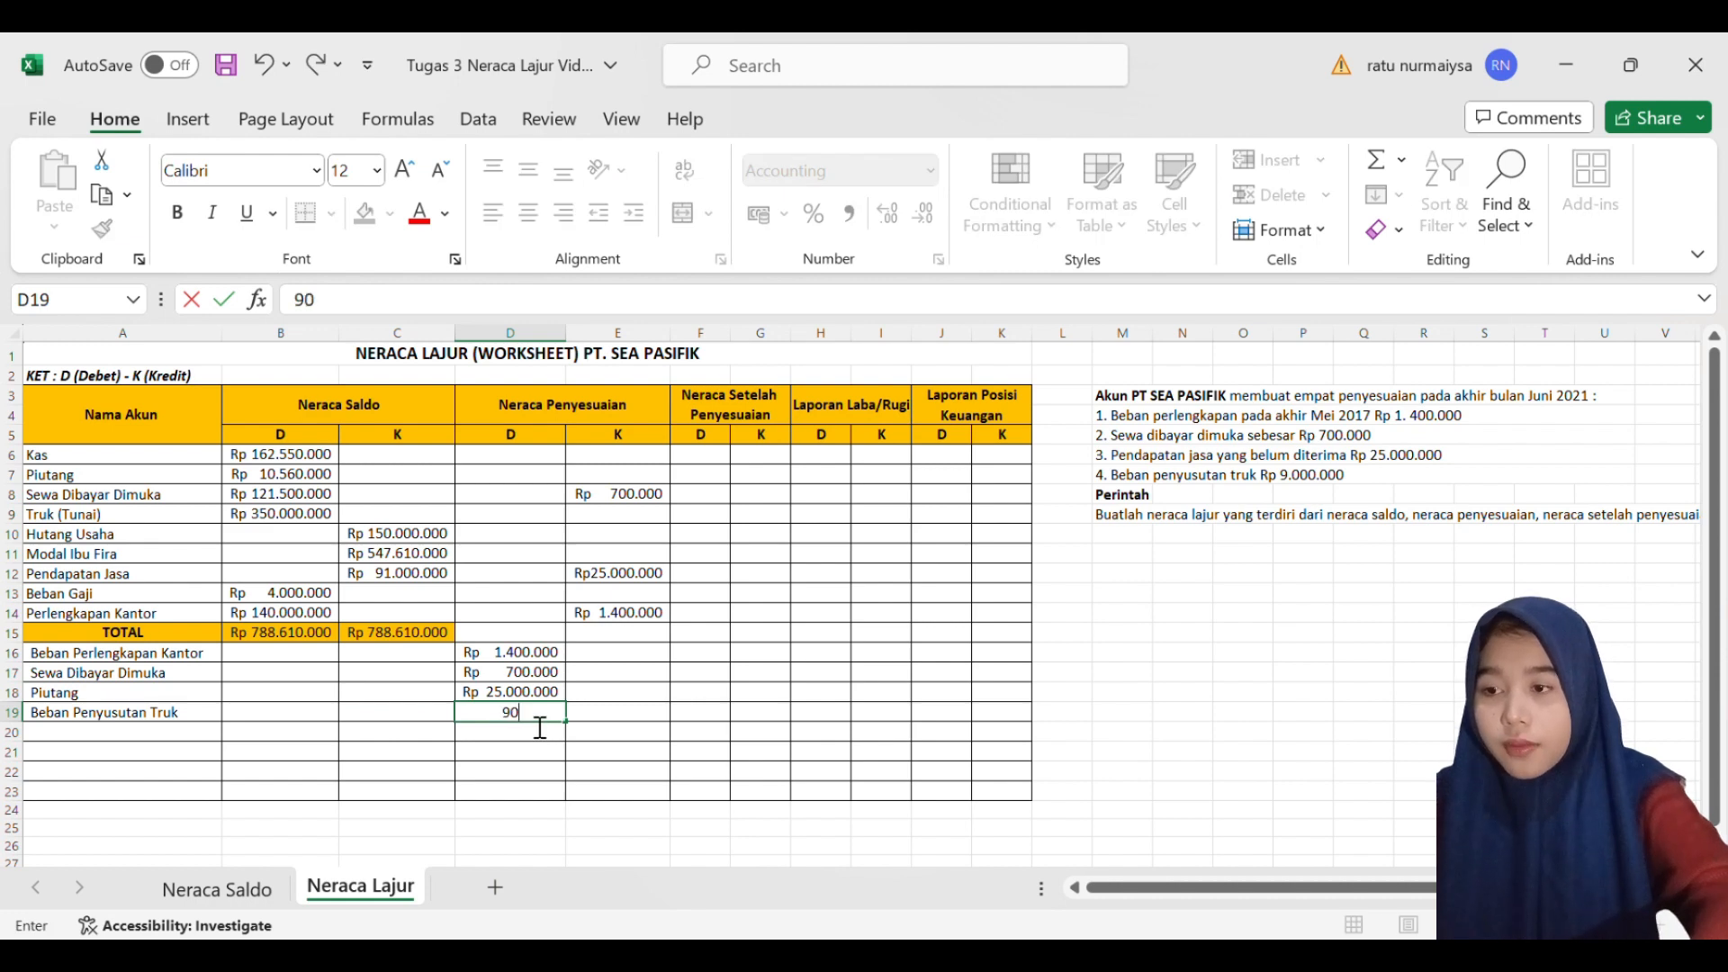
text(000.000)
key(Return)
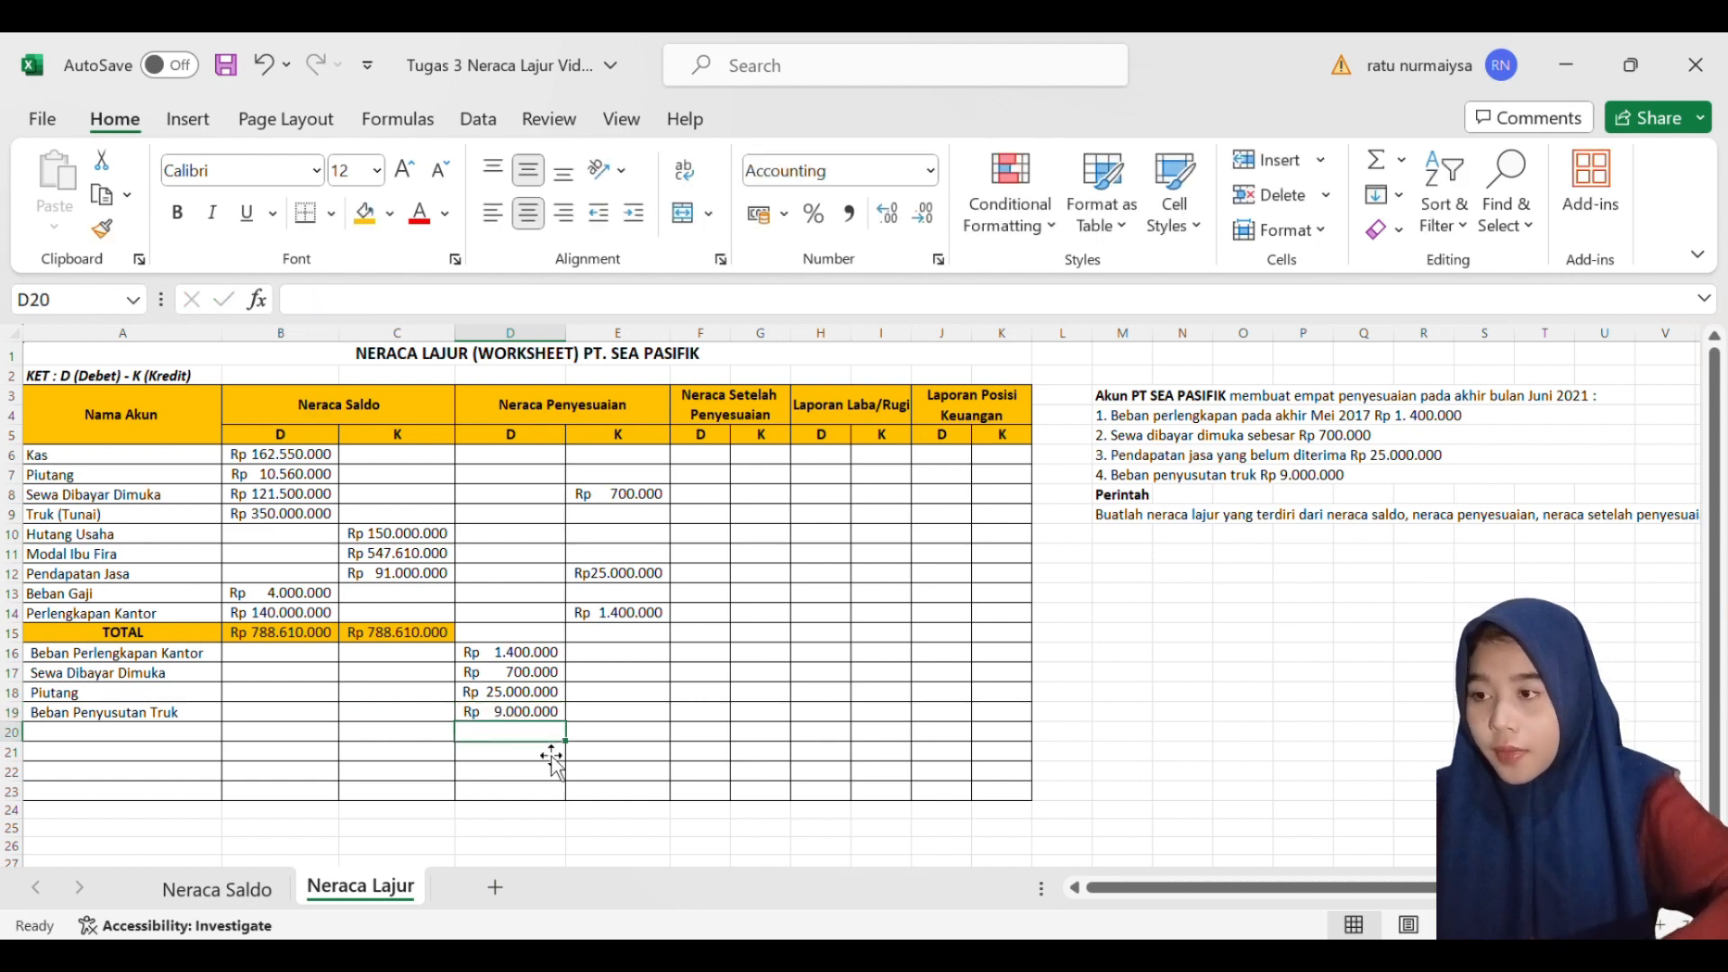
- Add the account name Akumulasi Penyusutan Truk in A20
click(214, 576)
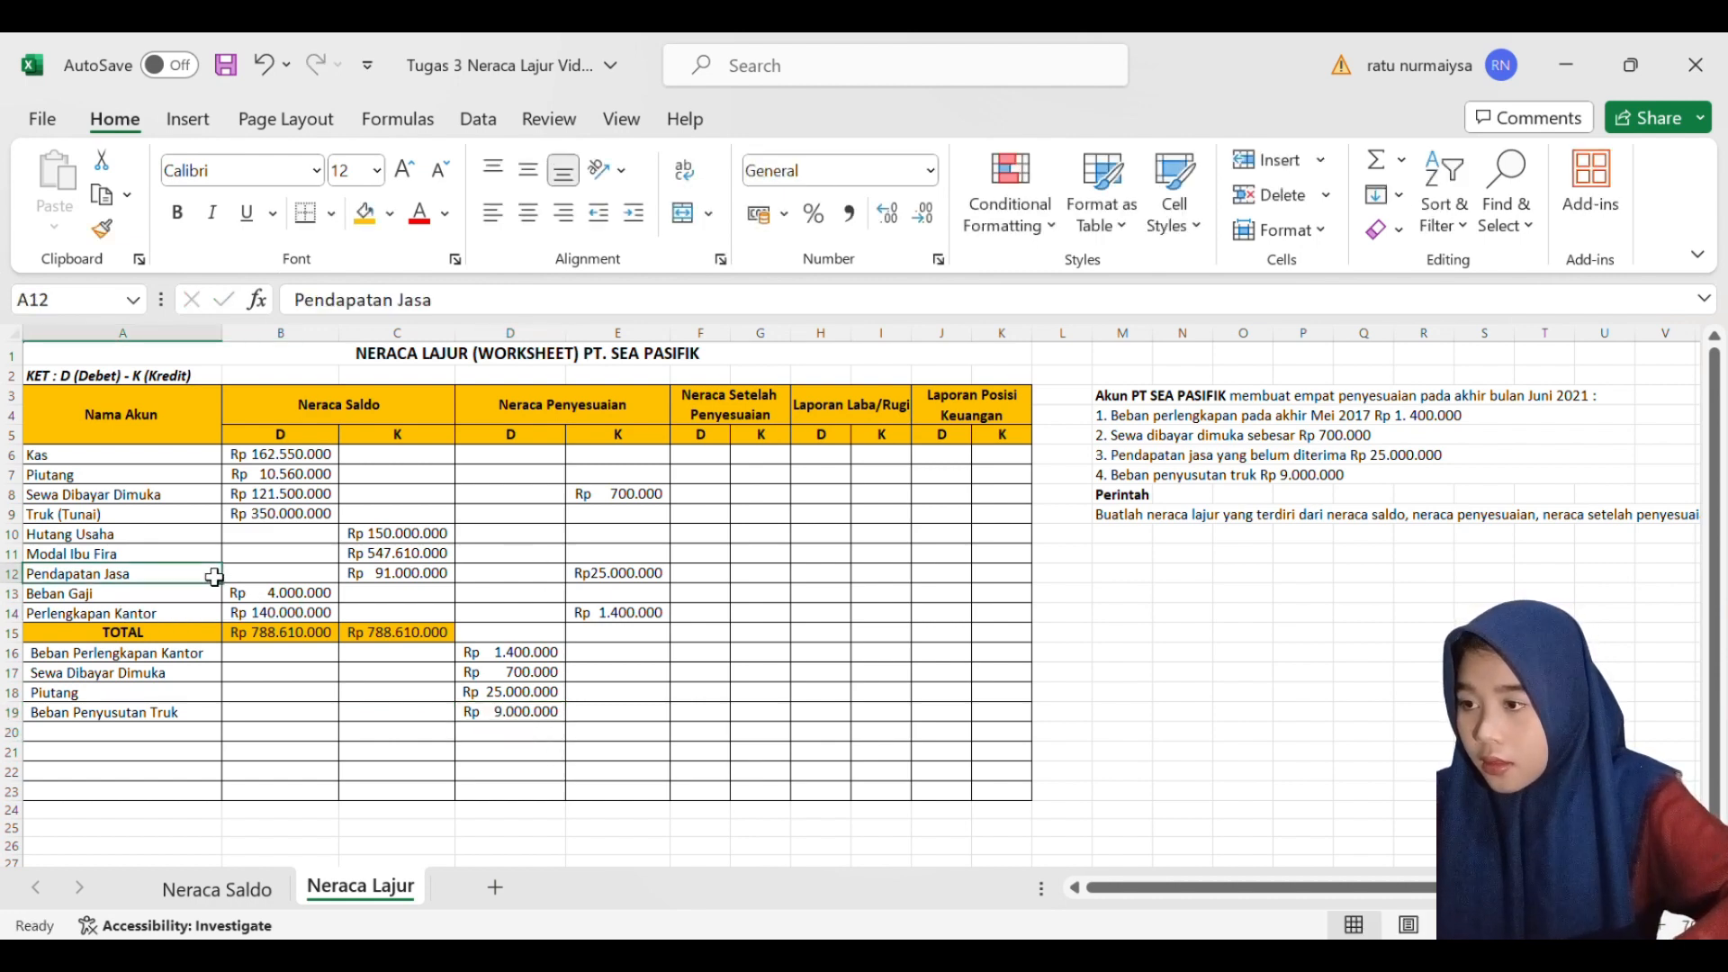
click(177, 613)
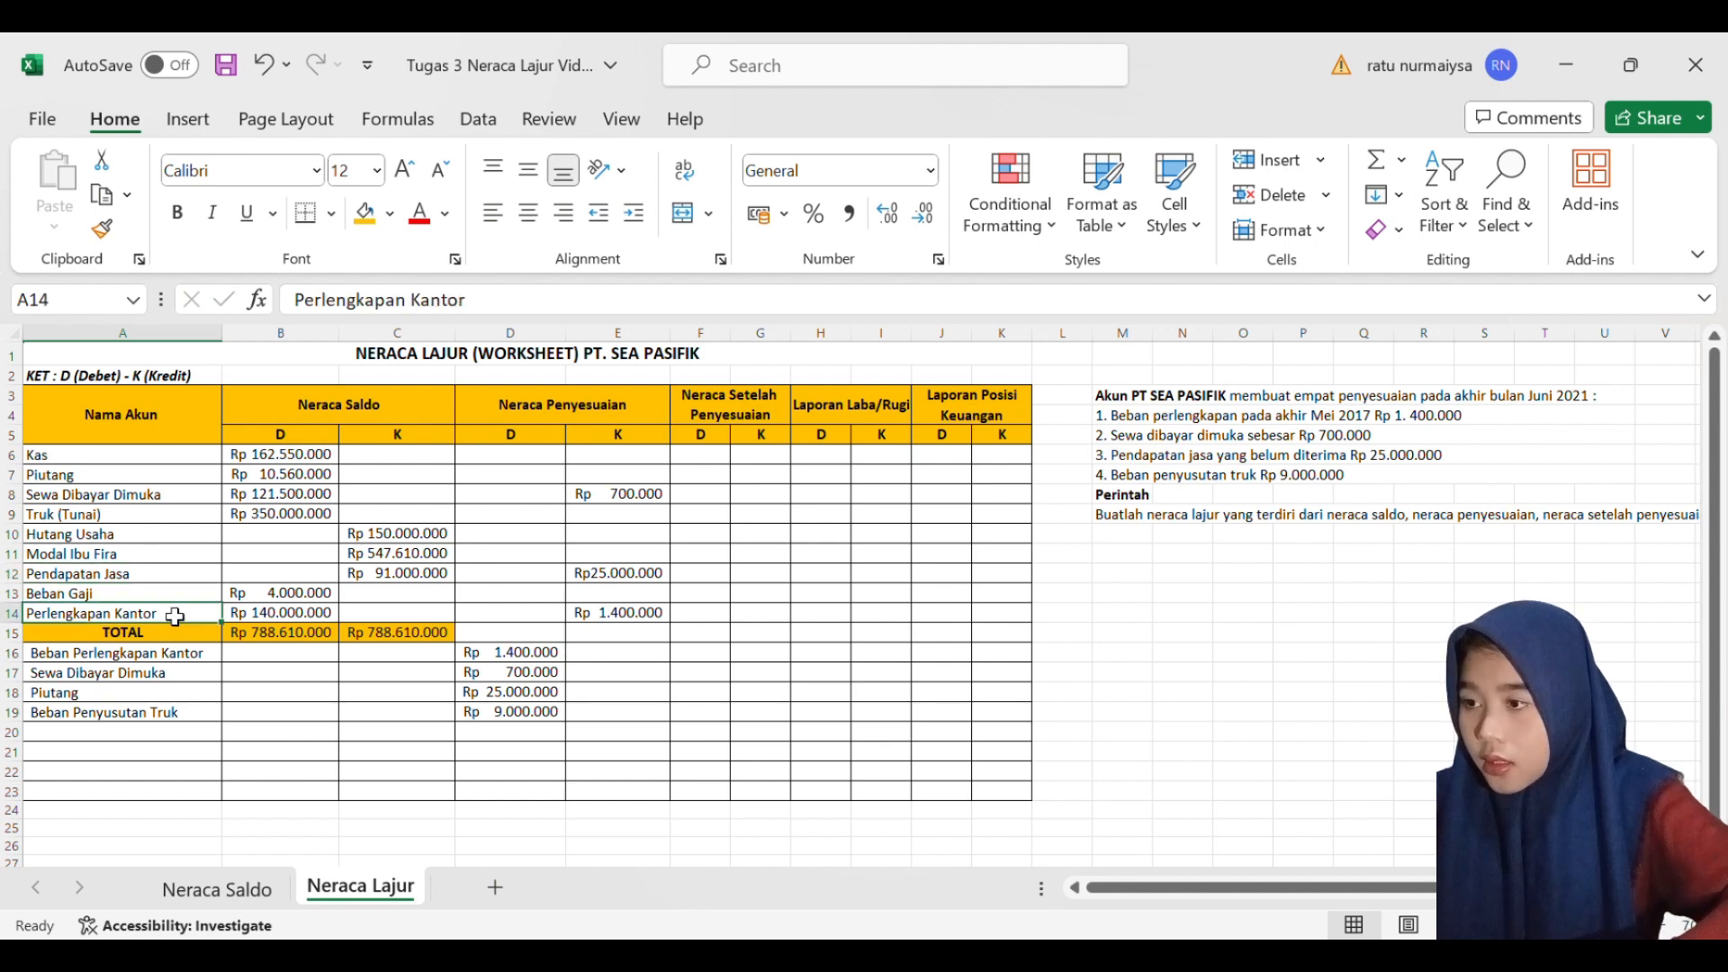
click(175, 520)
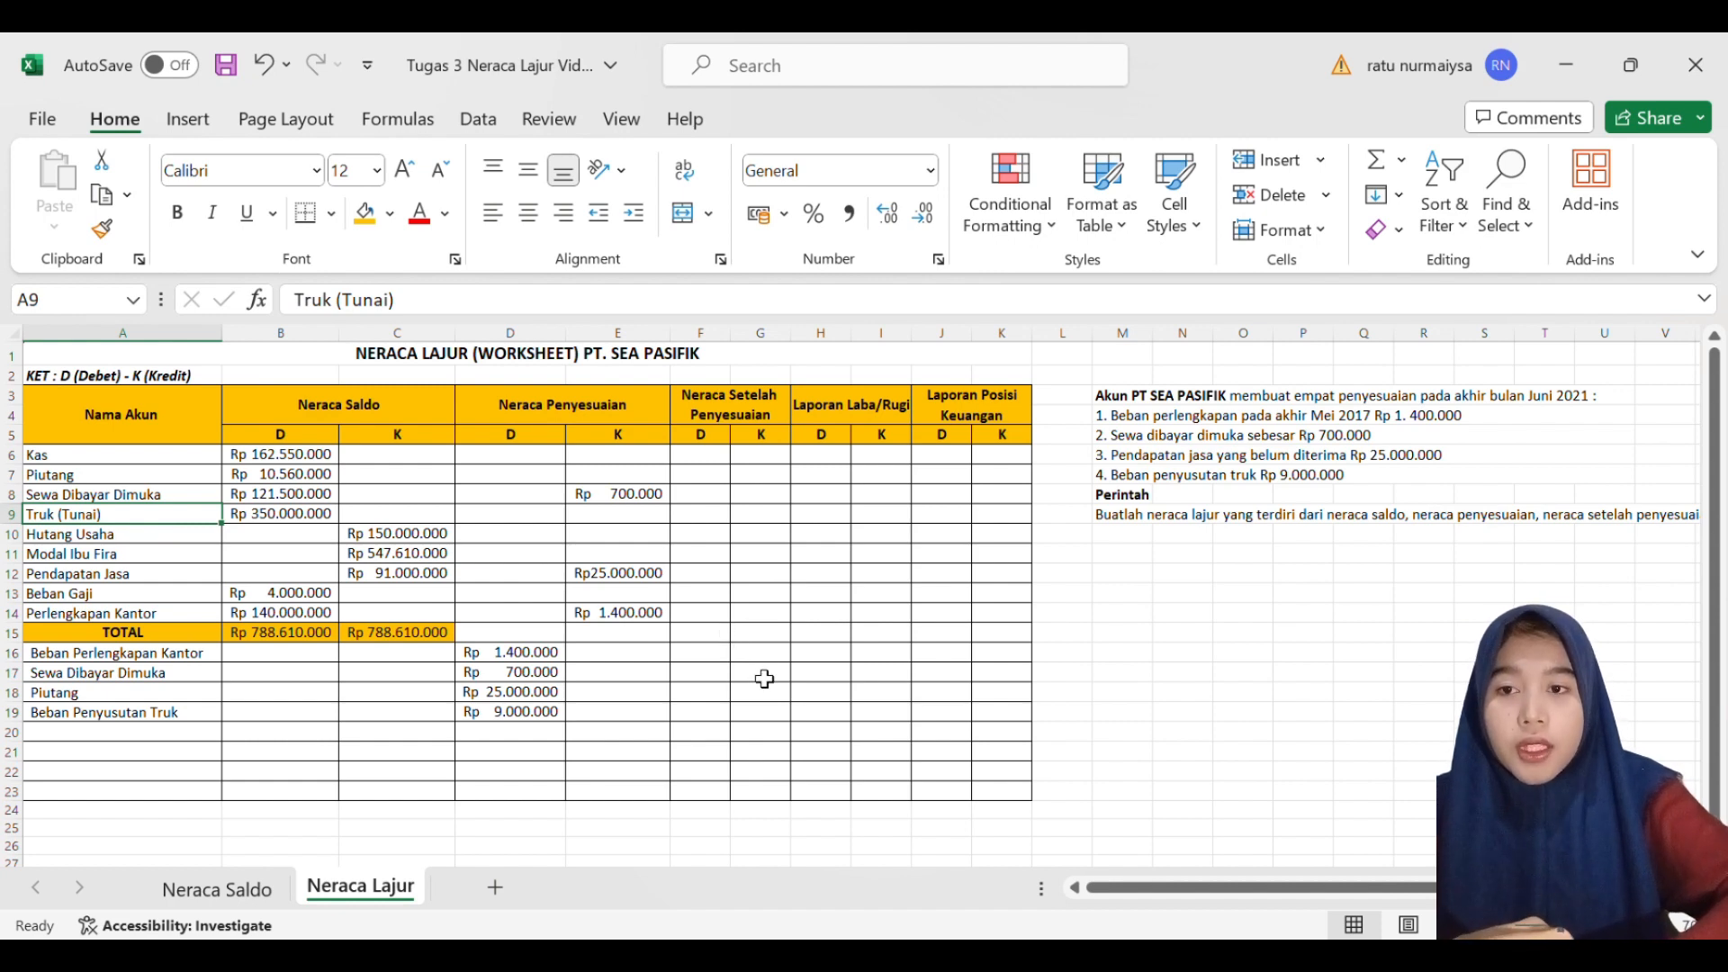
click(207, 734)
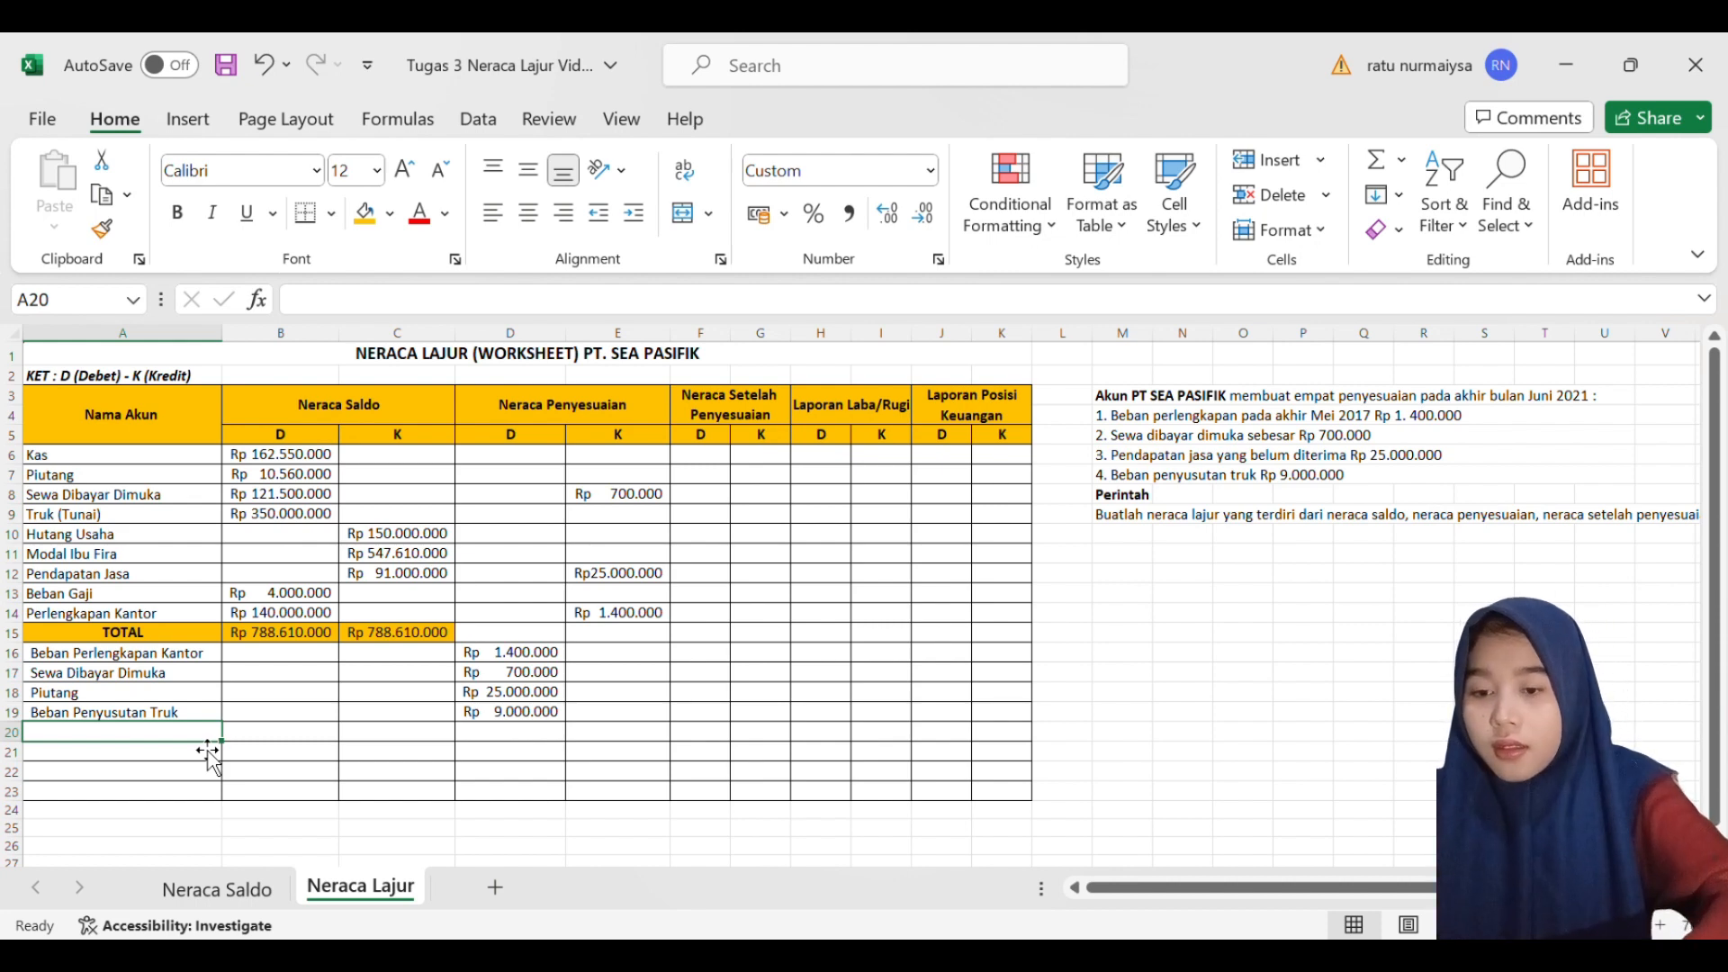
text(Akumulasi Penyusutan Truk)
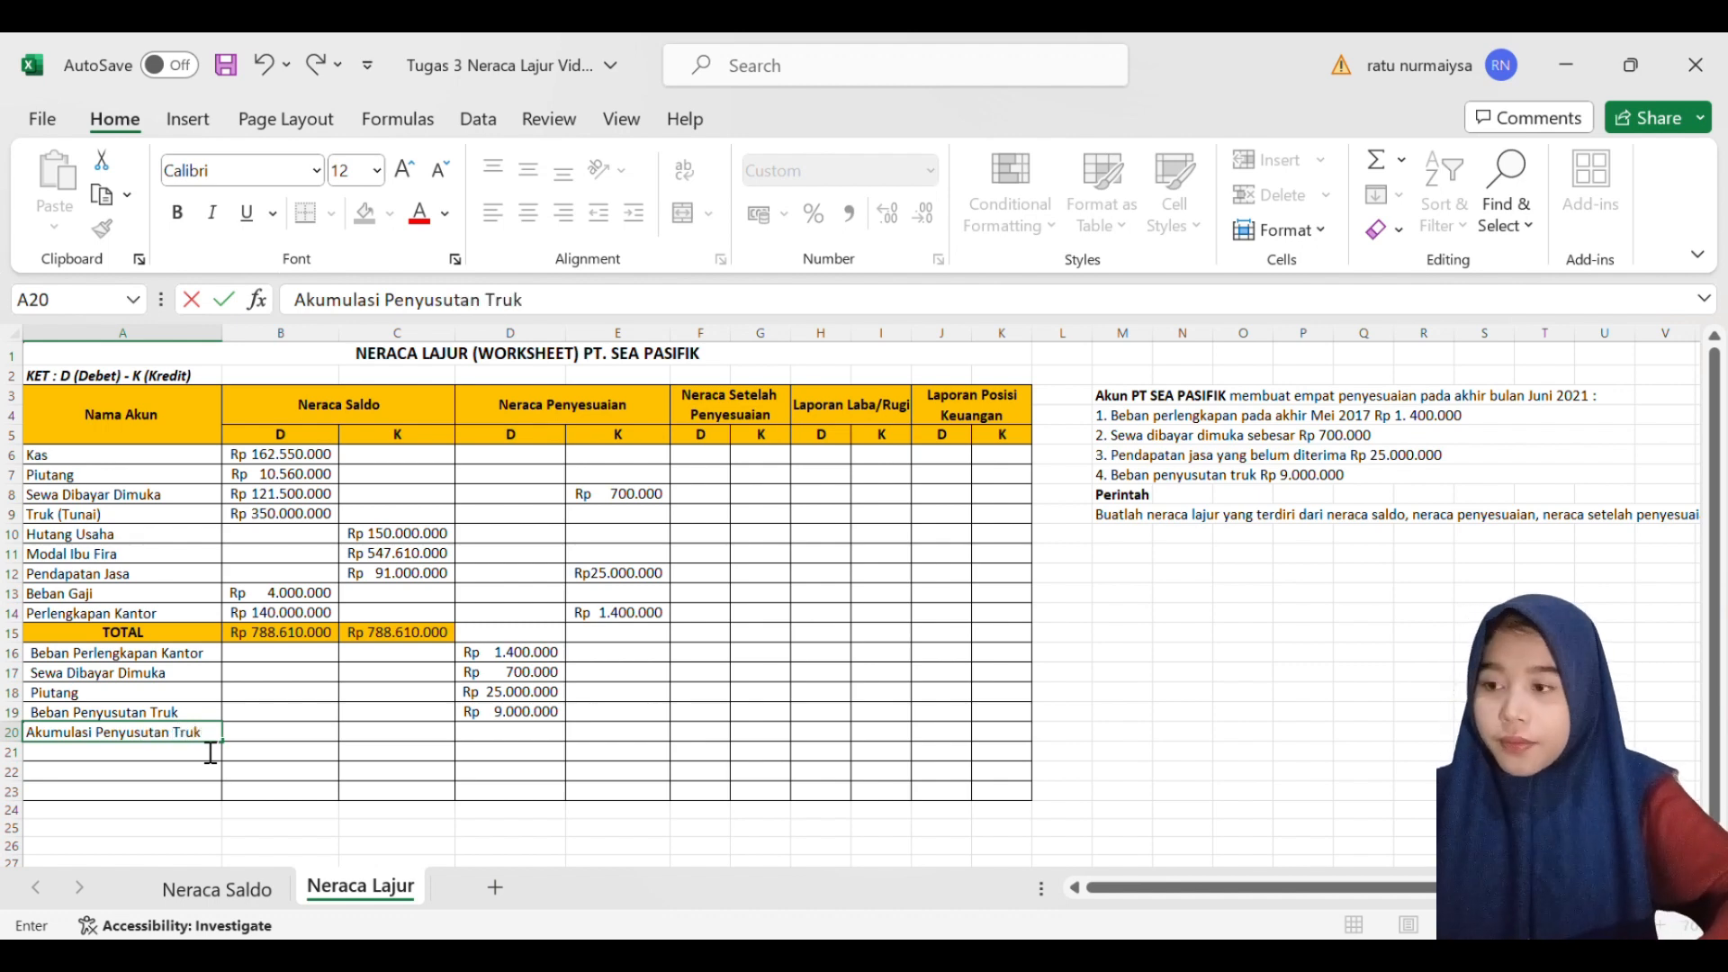
key(Right)
key(Right)
key(Right)
key(Right)
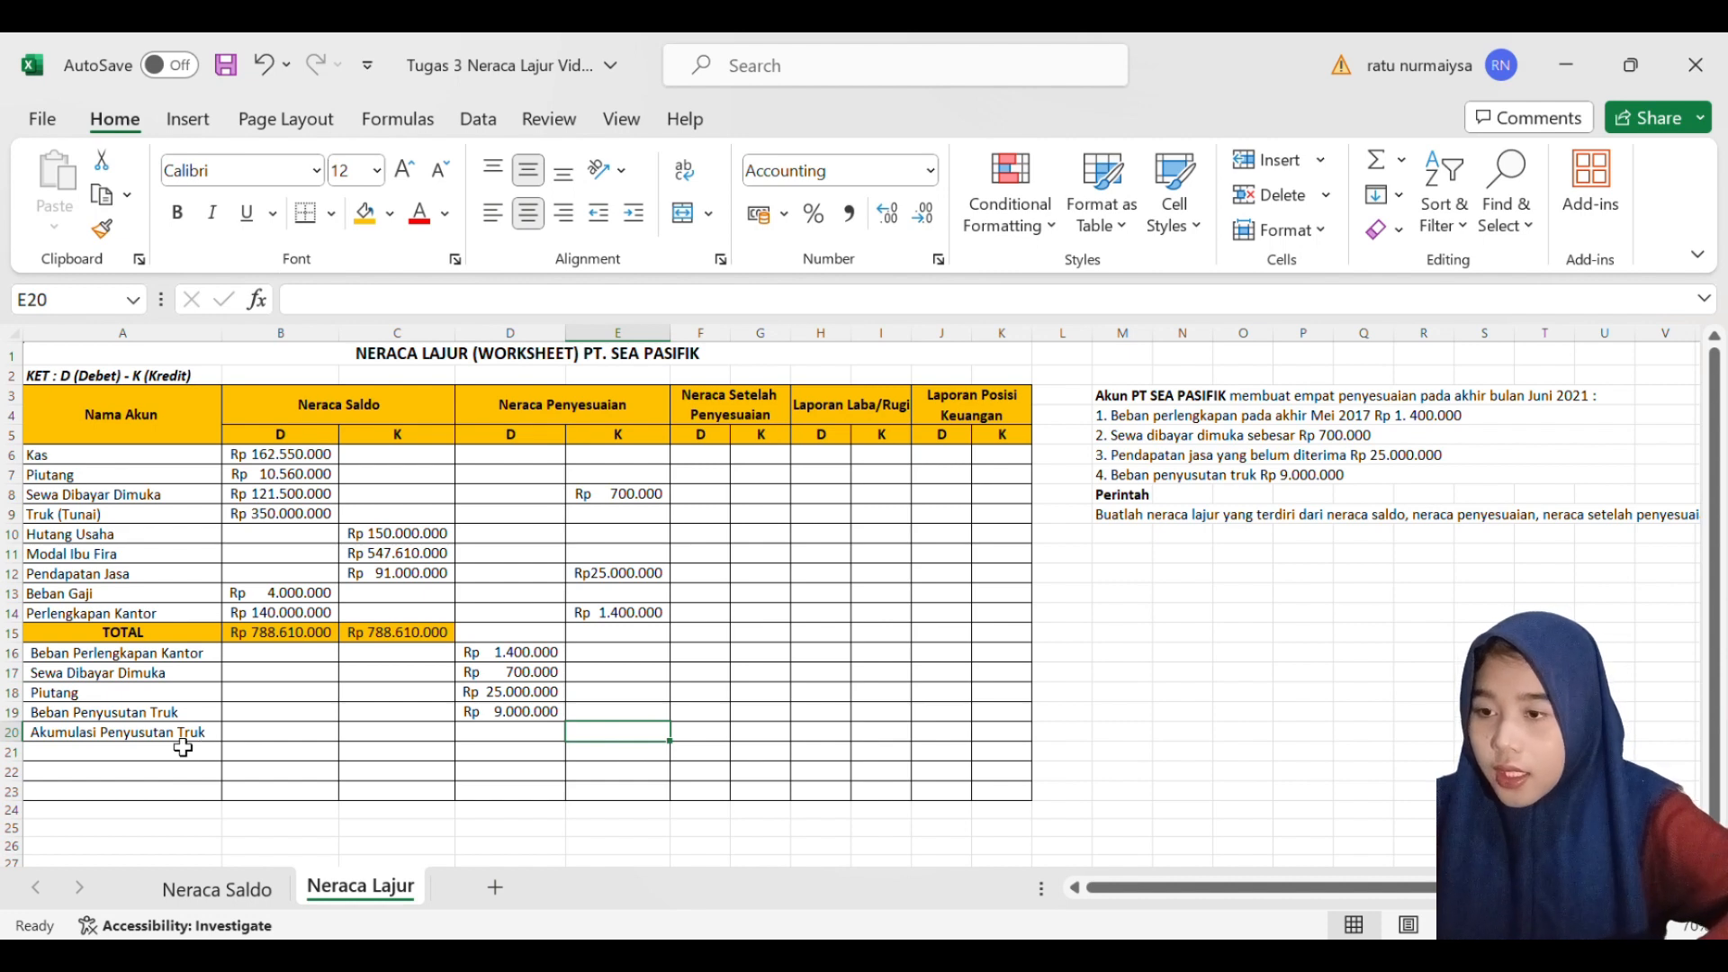
- Enter 9000000 as the Neraca Penyesuaian credit of Akumulasi Penyusutan Truk in E20
double_click(642, 738)
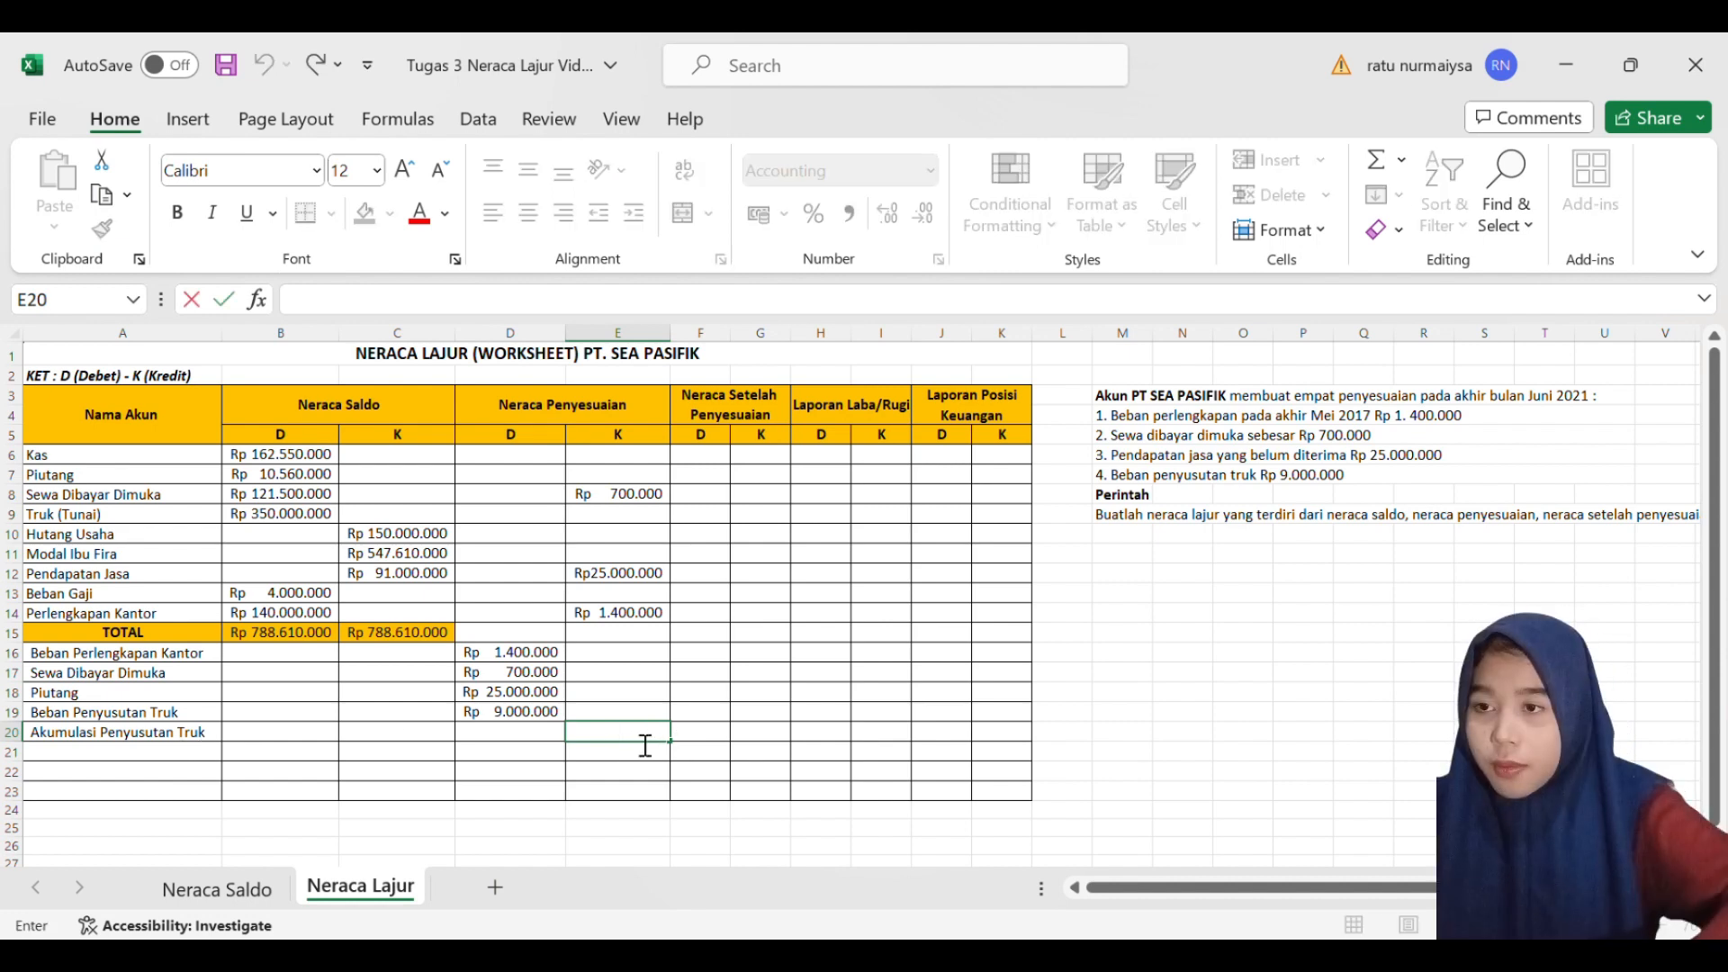
text(9)
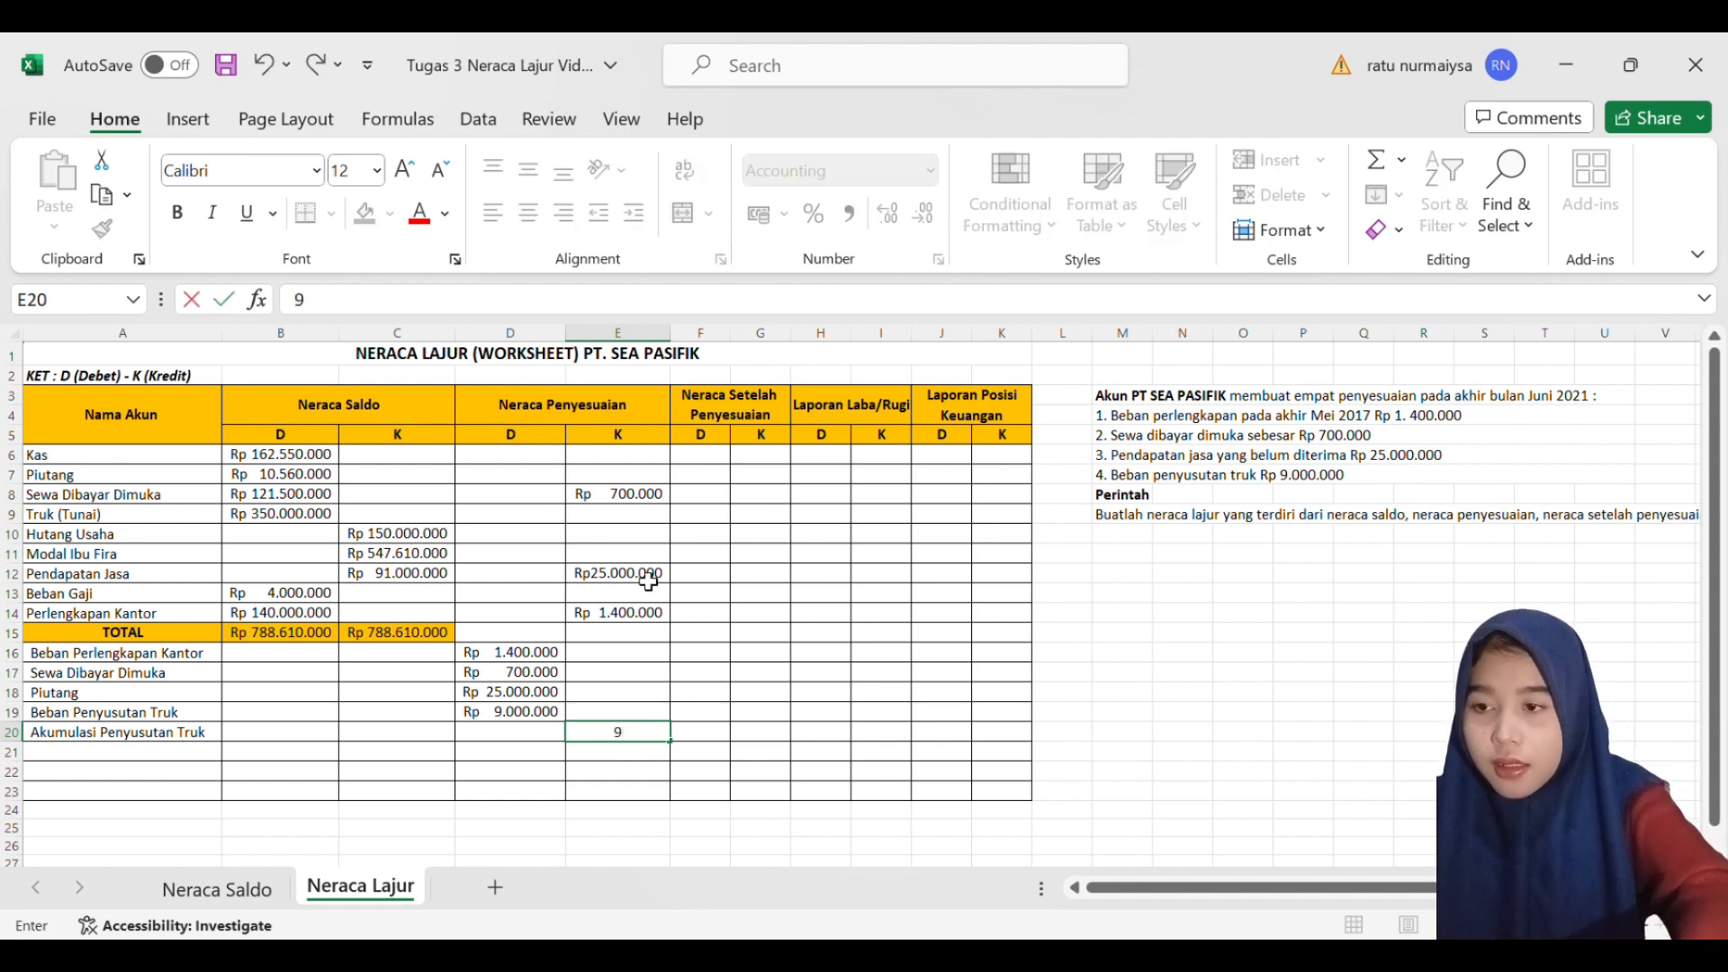
text(.000.000)
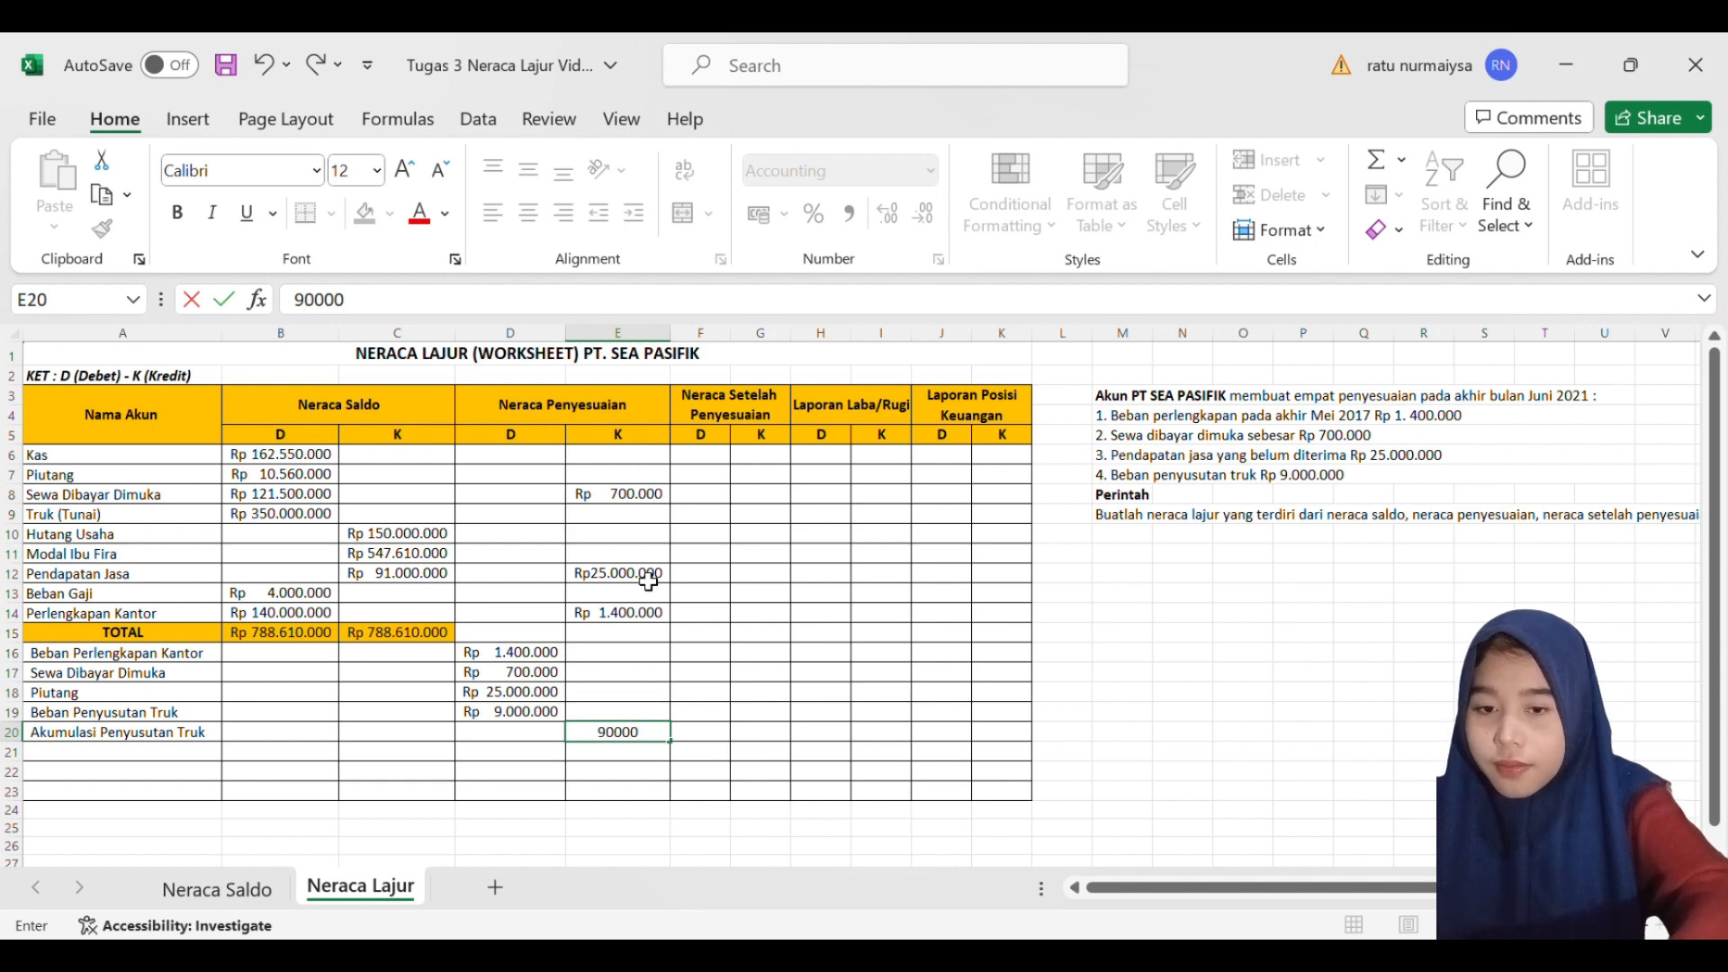
key(Return)
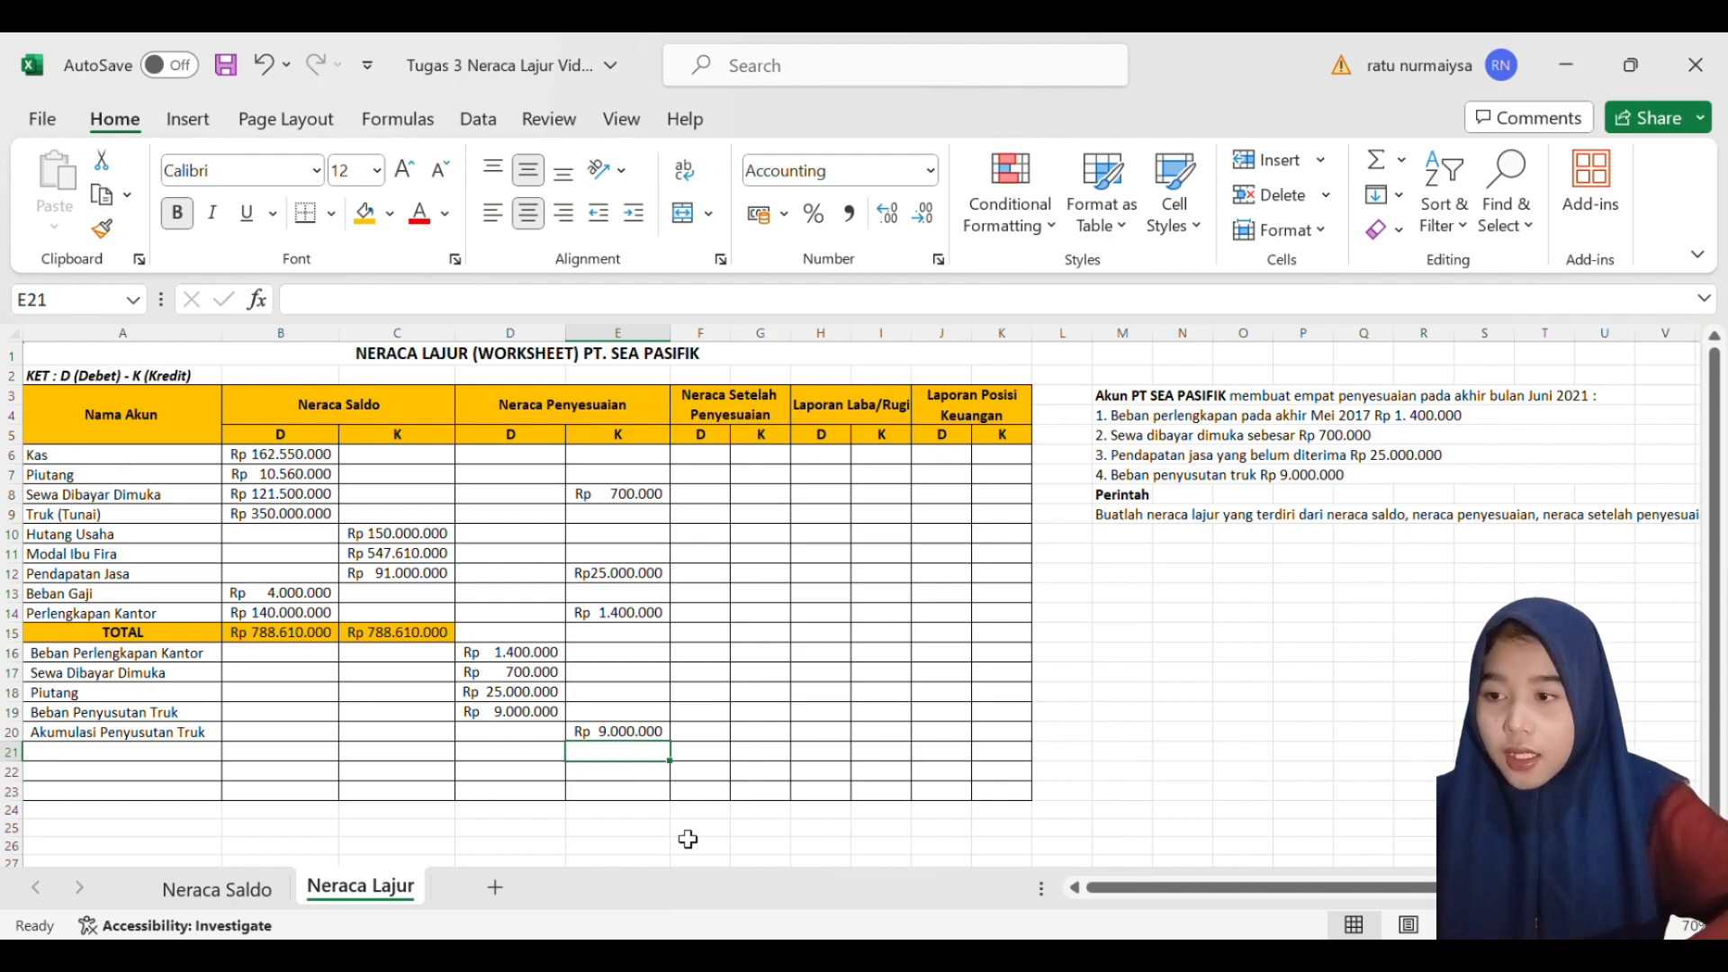
- Label the row below Akumulasi Penyusutan Truk as TOTAL in A21
scroll(178, 756, down, 2)
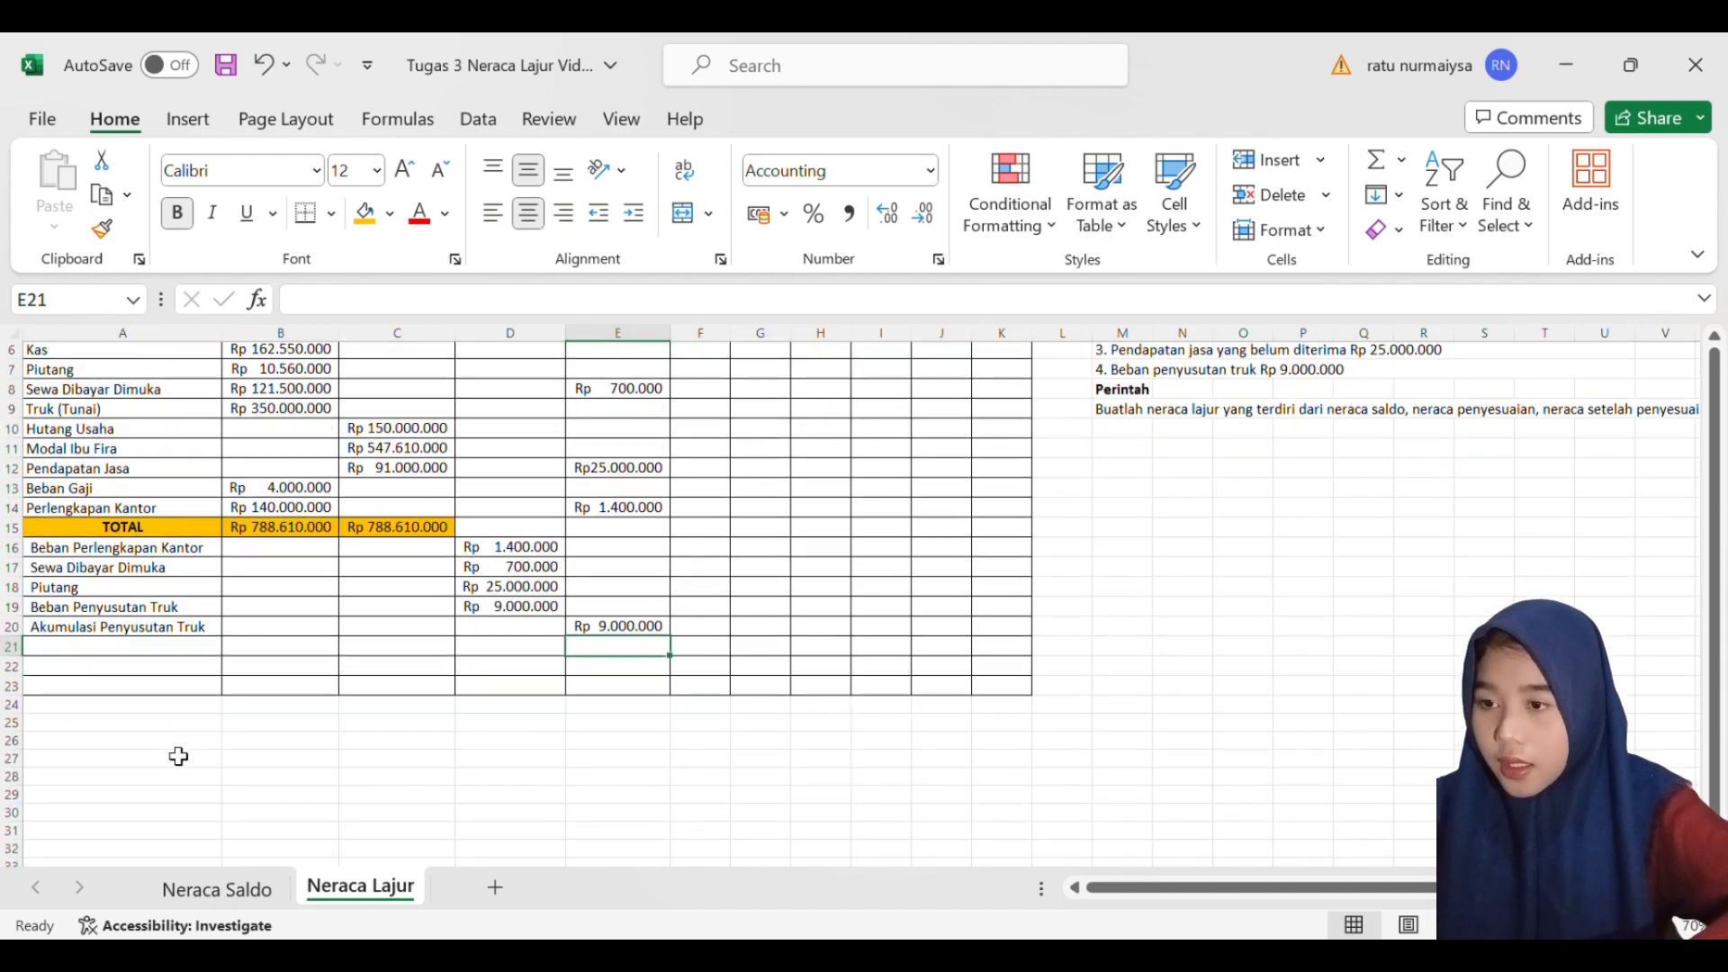
scroll(179, 752, up, 1)
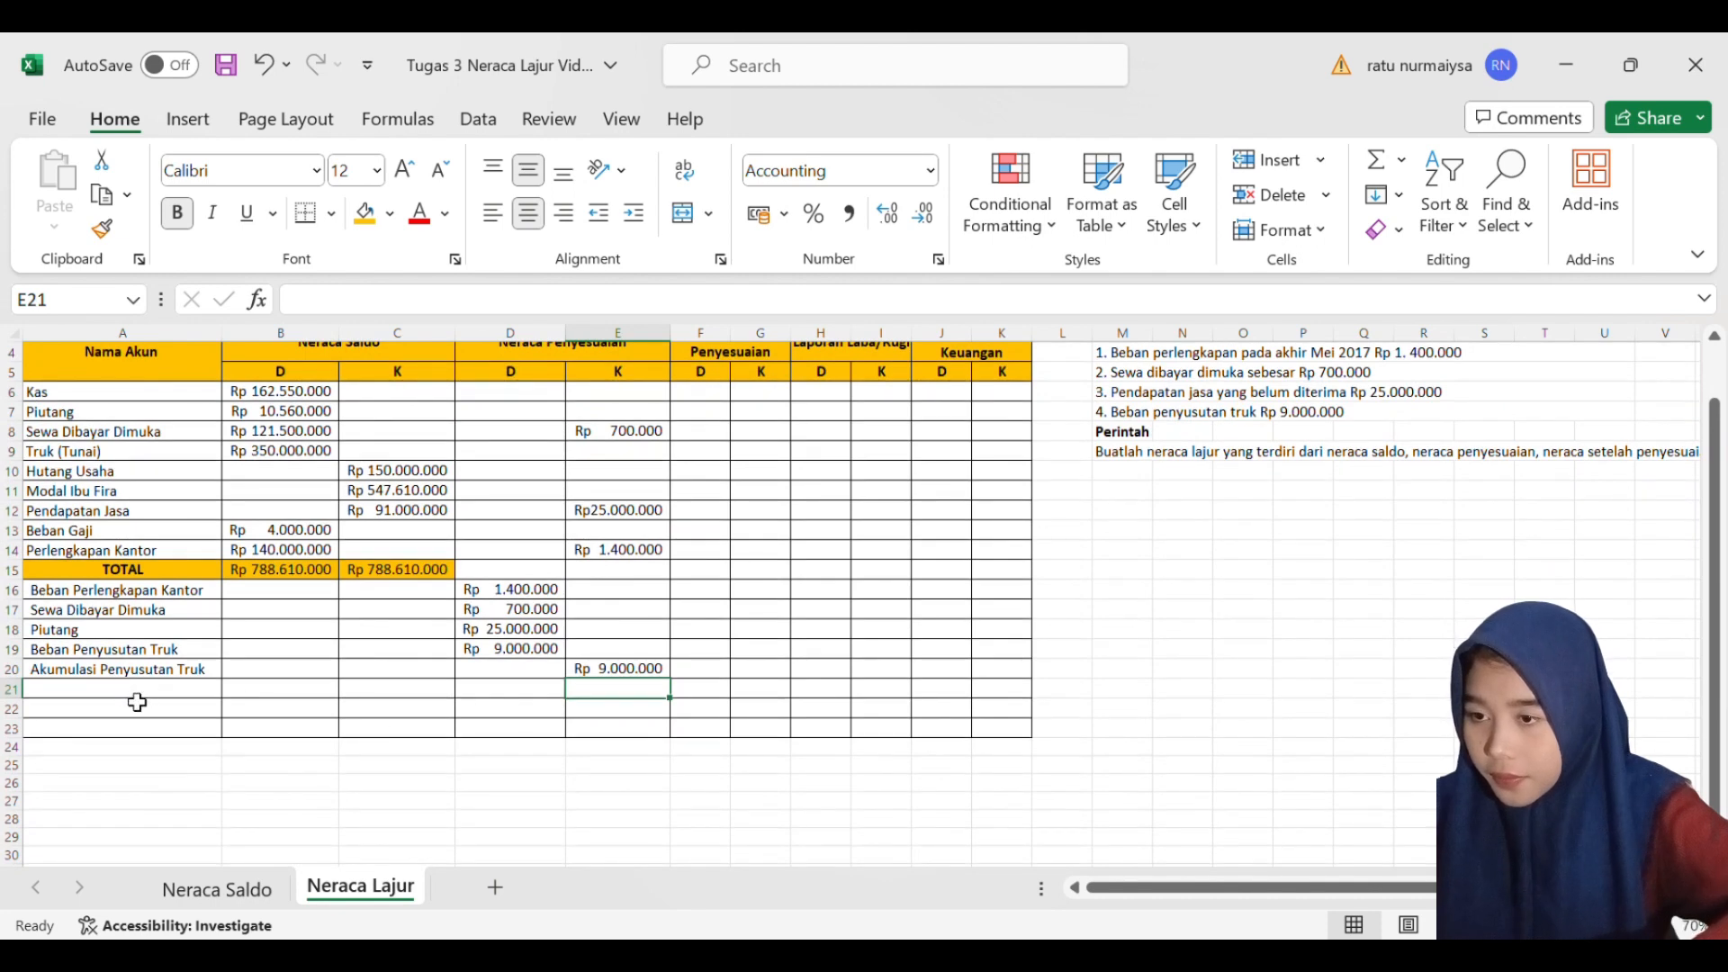
click(553, 701)
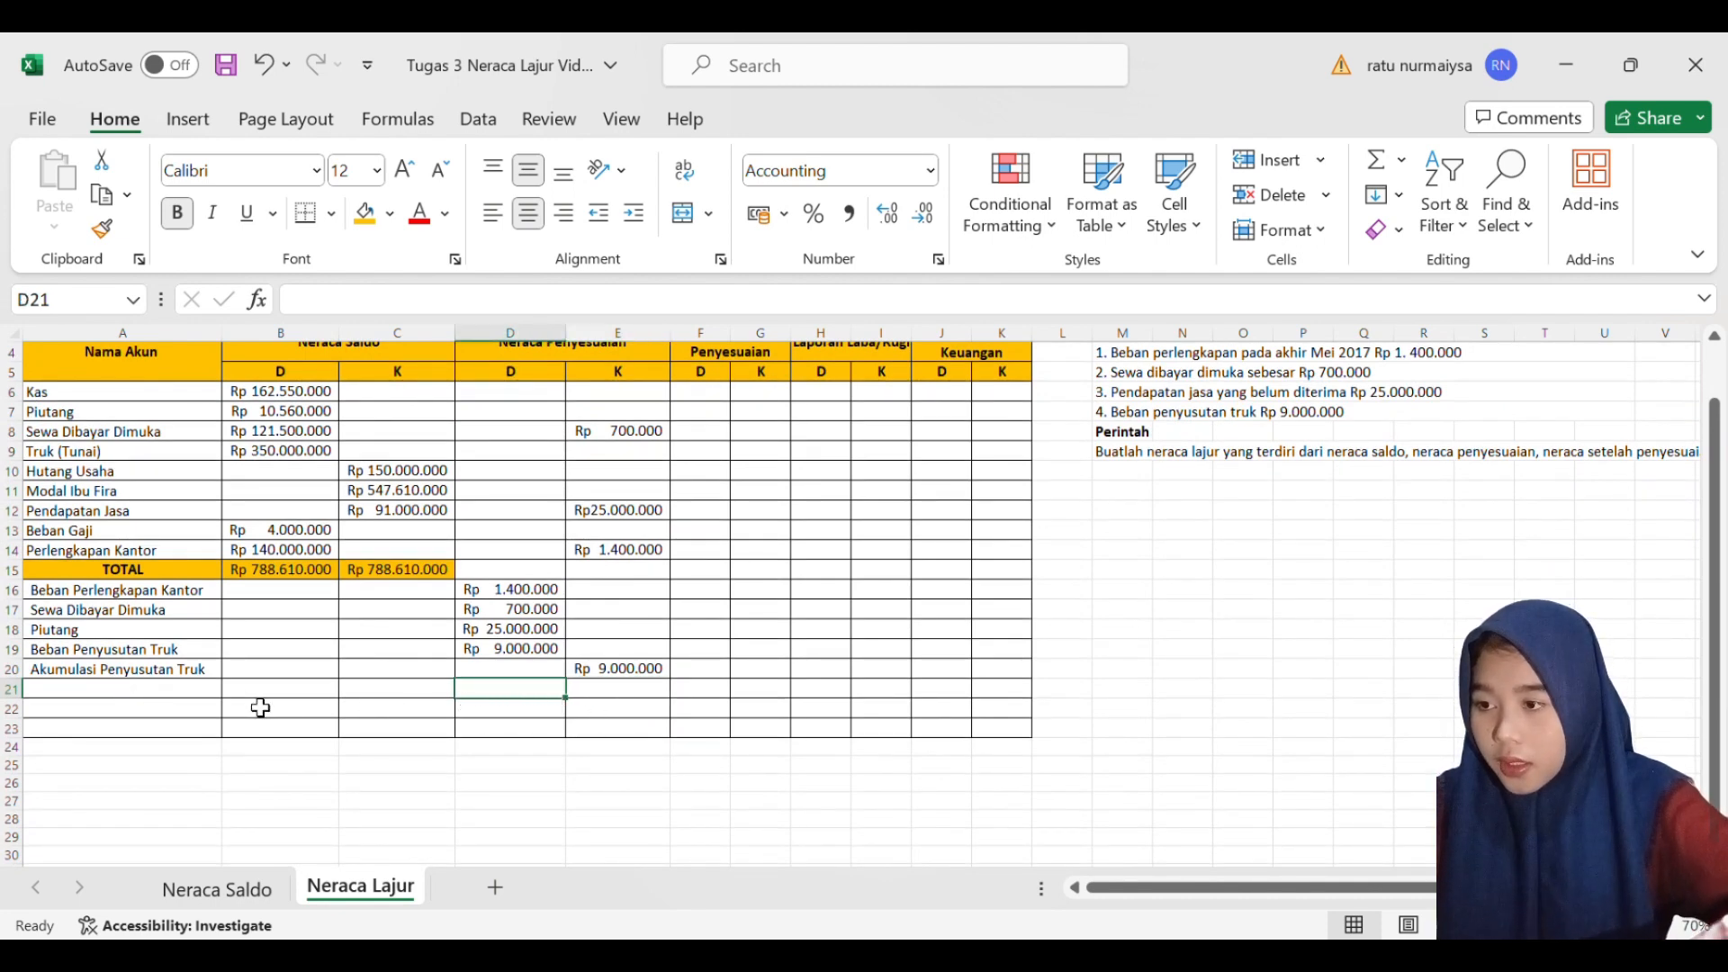
click(194, 695)
text(T)
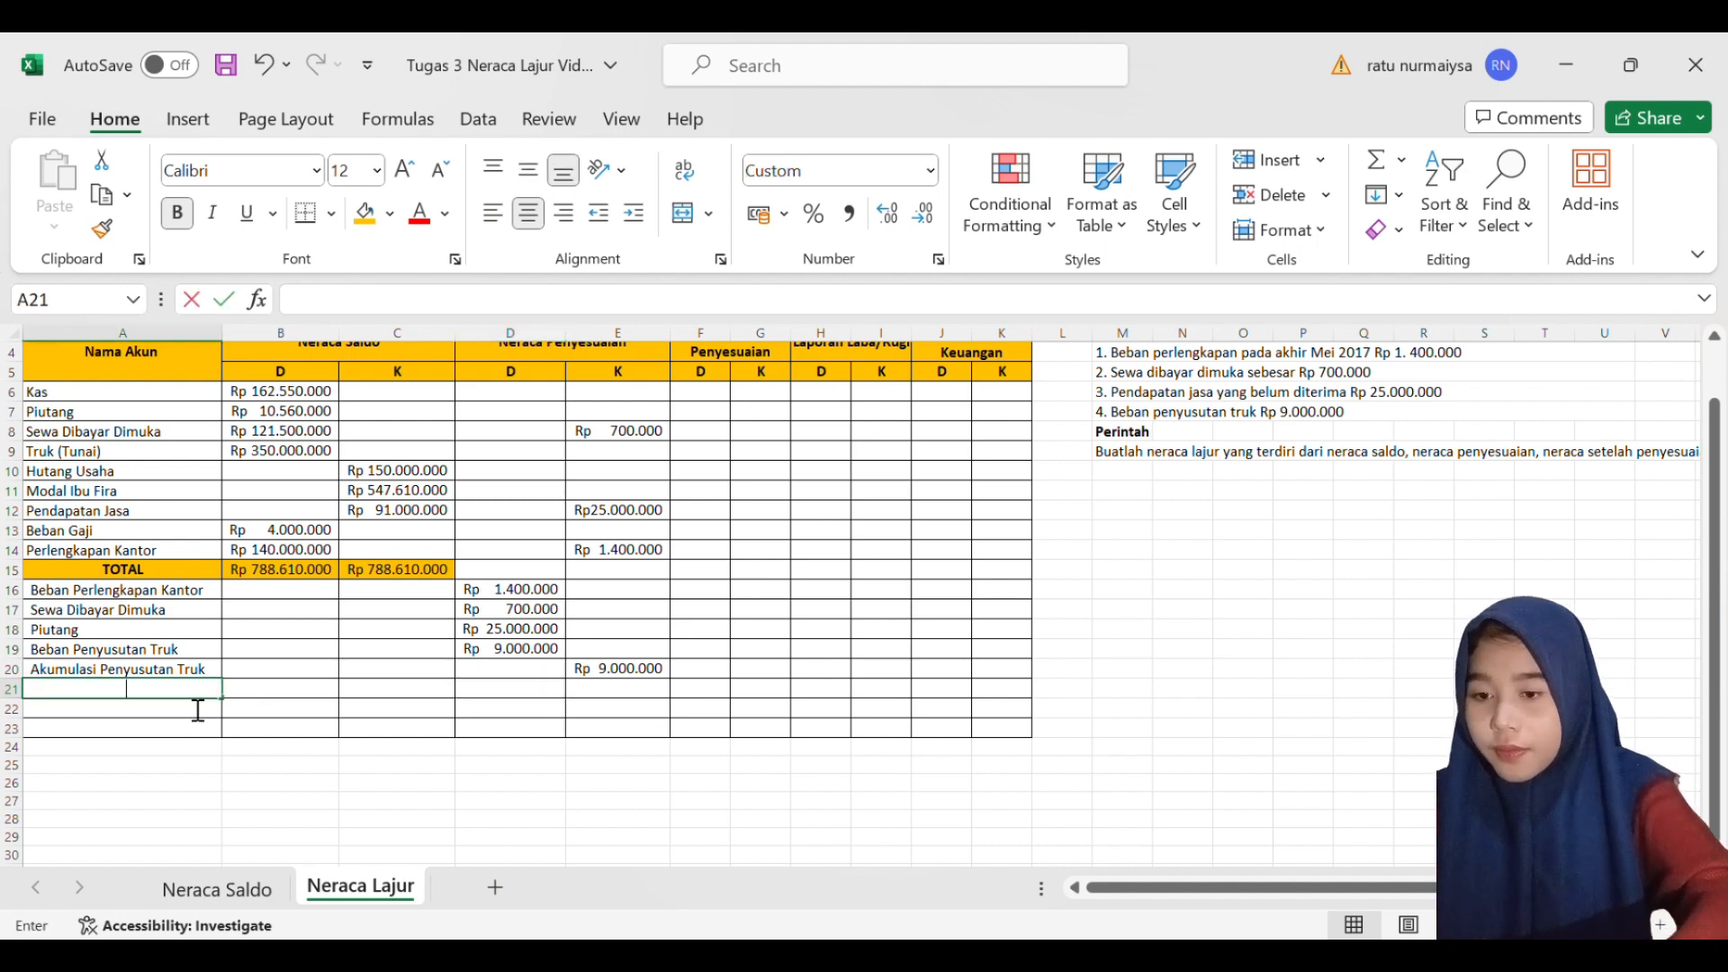
text(OTAL)
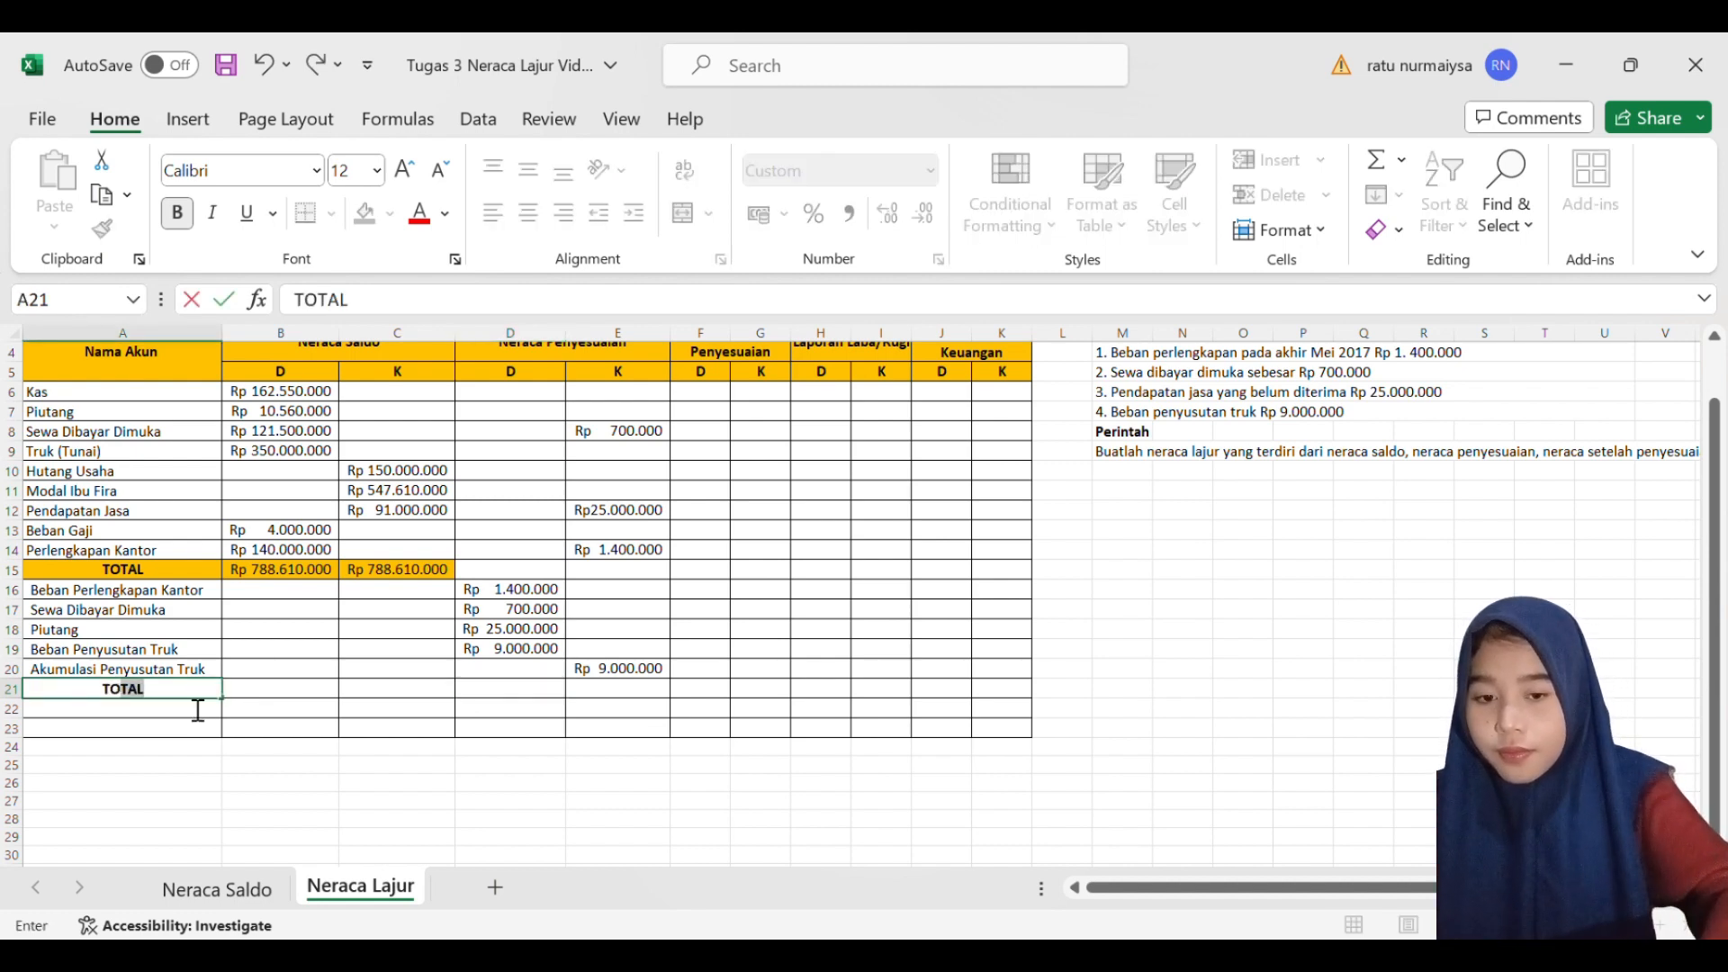
key(Tab)
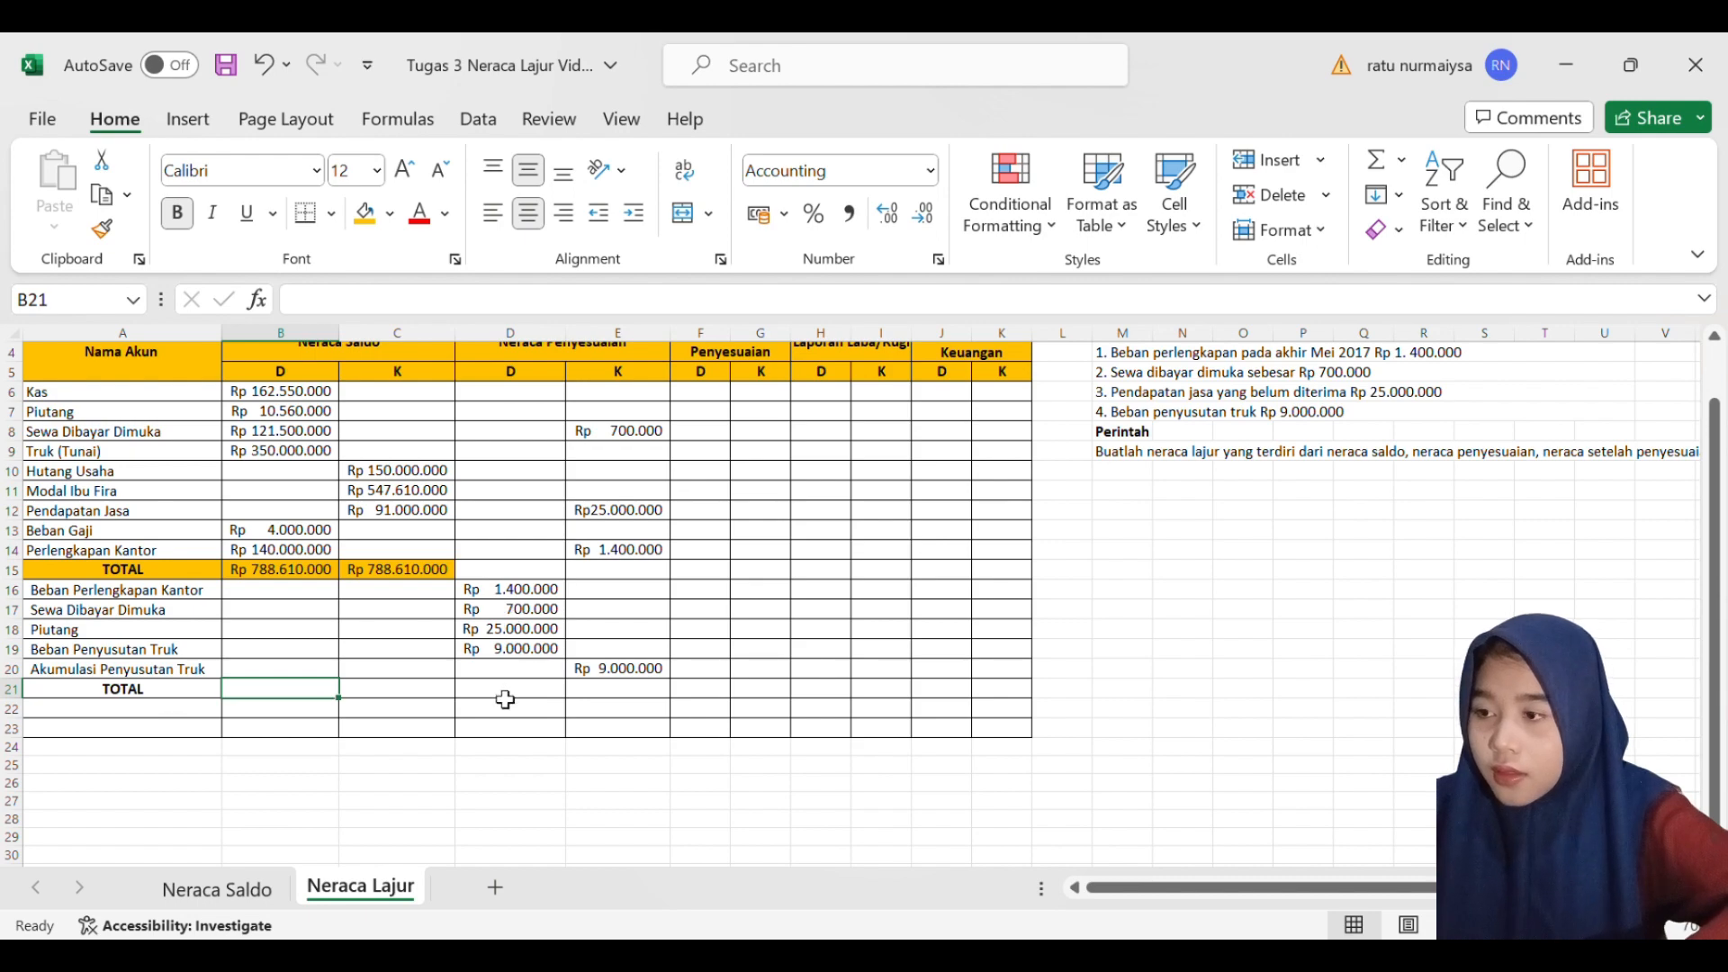
- Total the Neraca Penyesuaian debits in D21 with a SUM over D16:D19
click(538, 691)
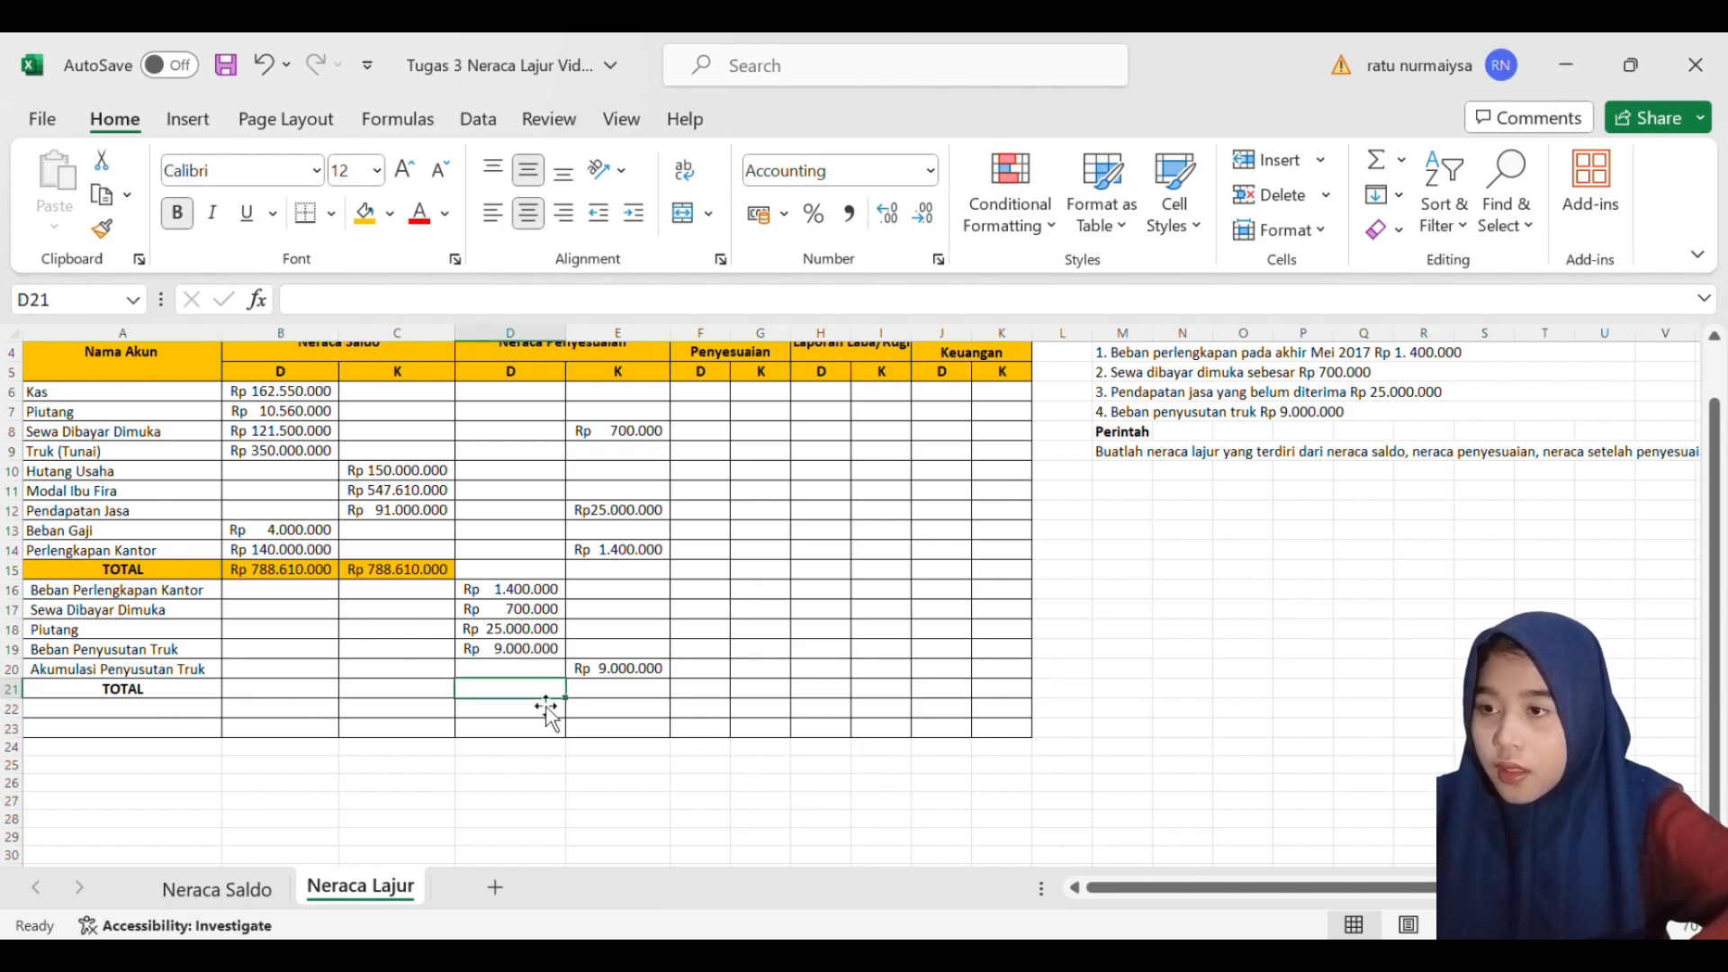
scroll(530, 702, up, 1)
scroll(530, 702, down, 1)
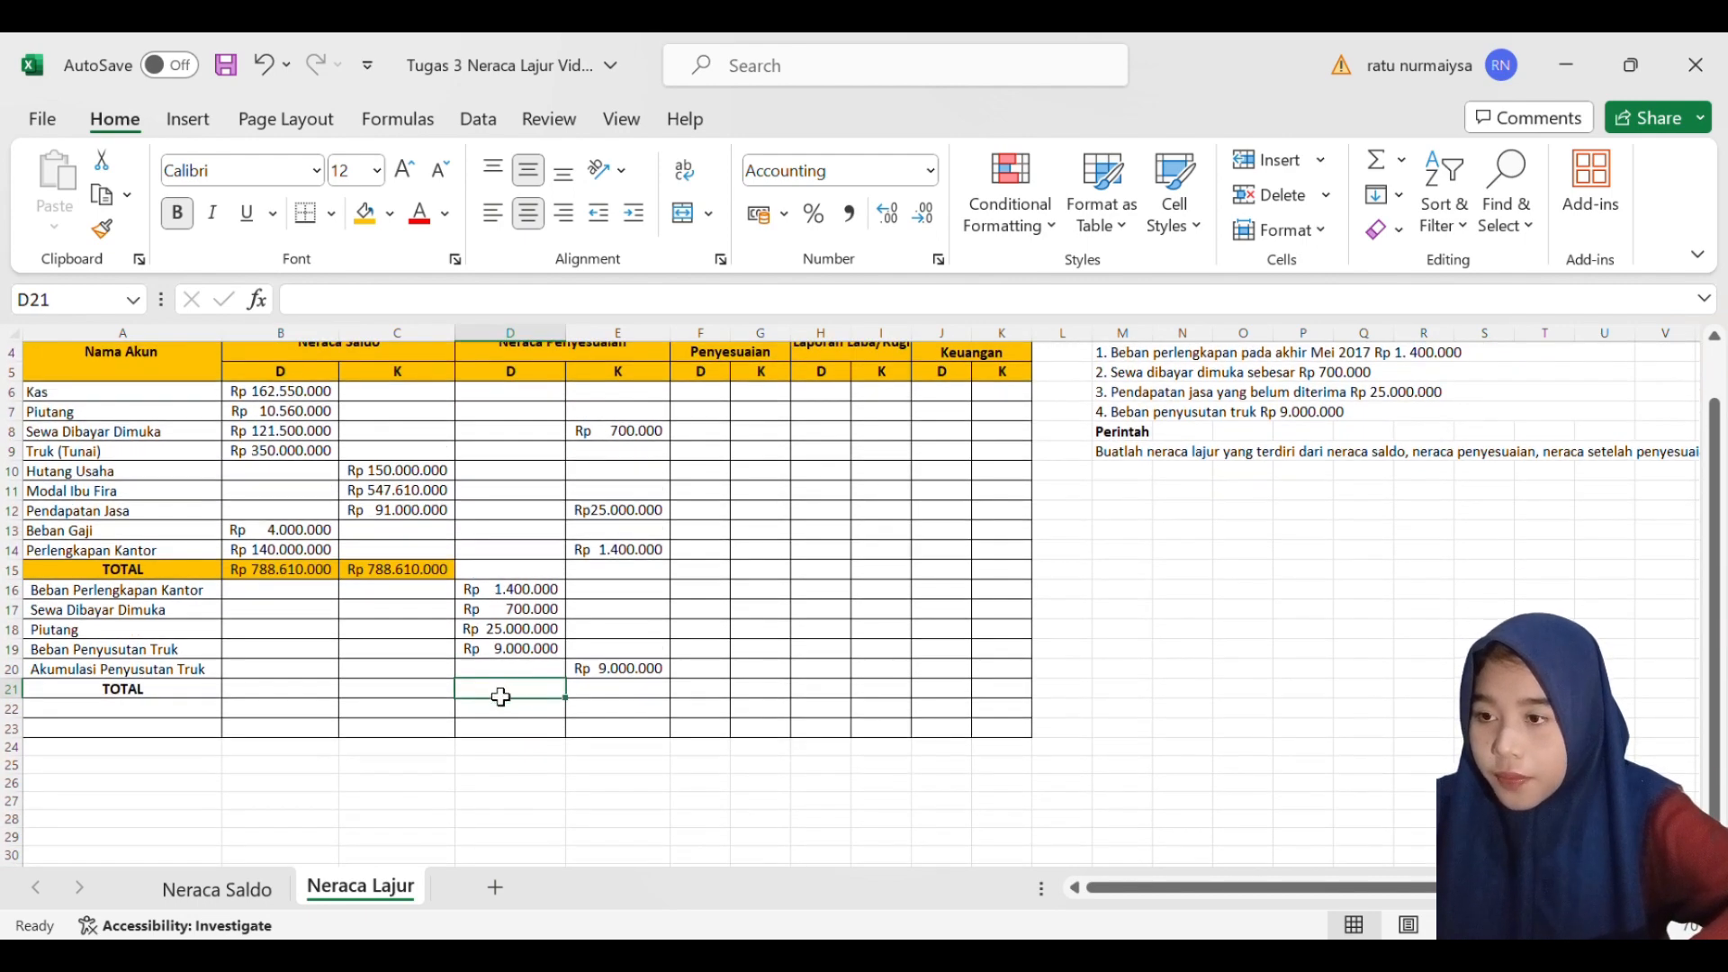
scroll(502, 696, up, 1)
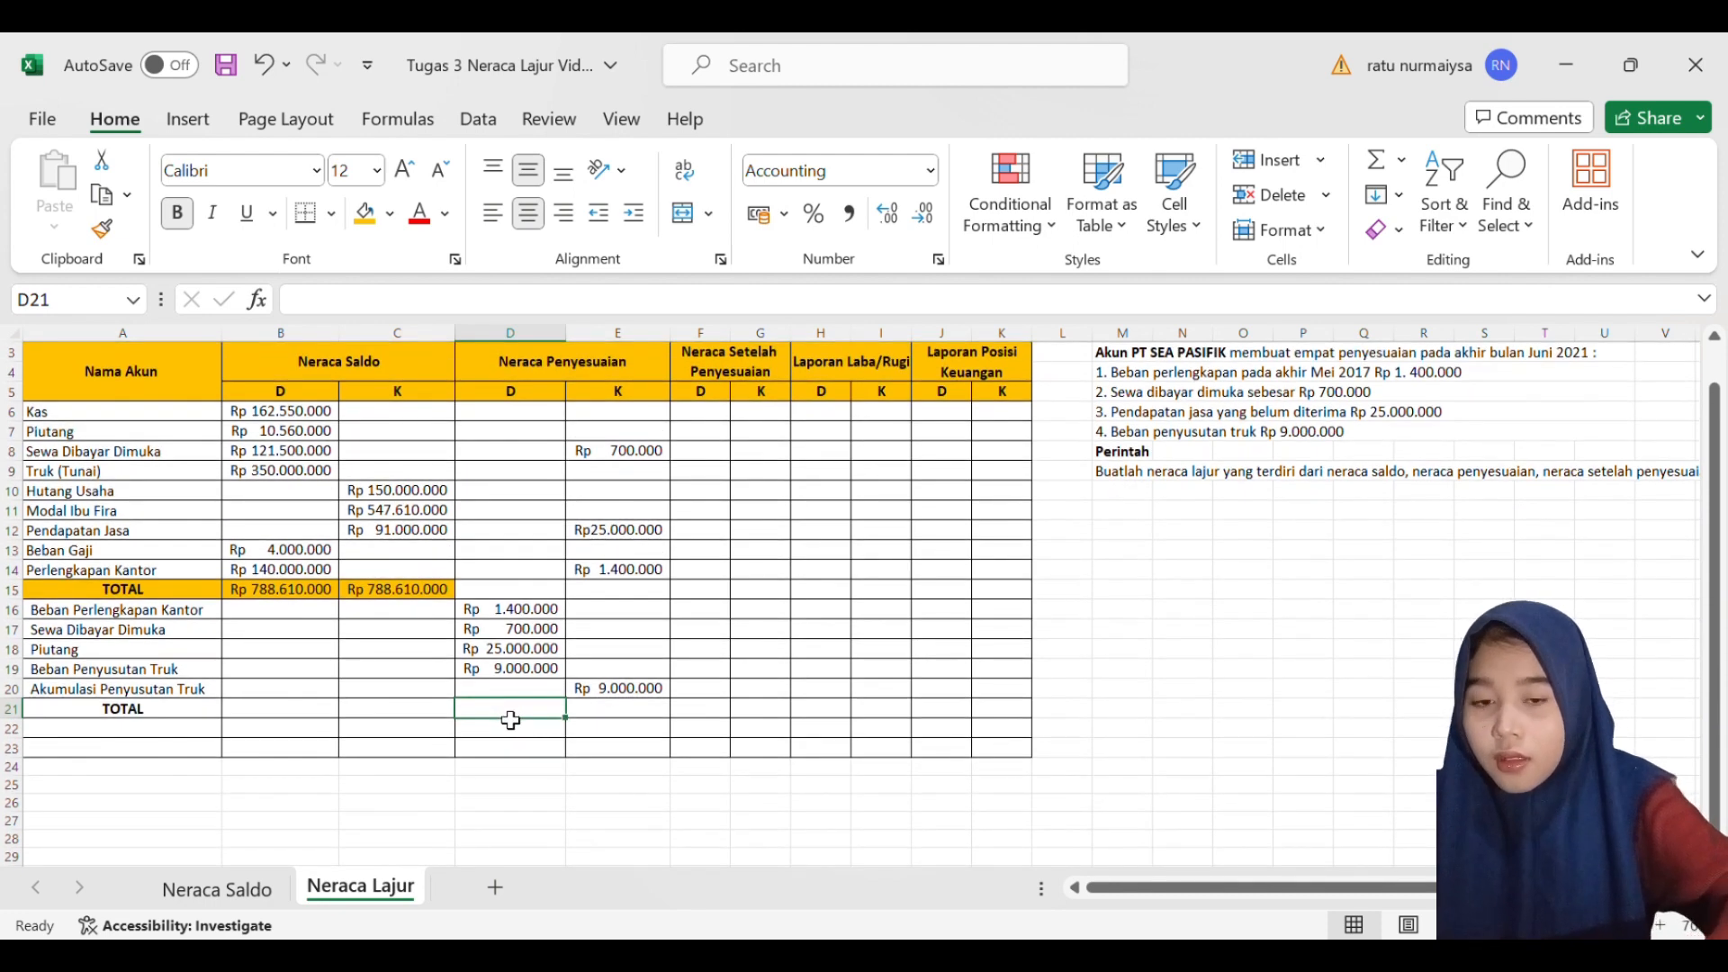
text(==)
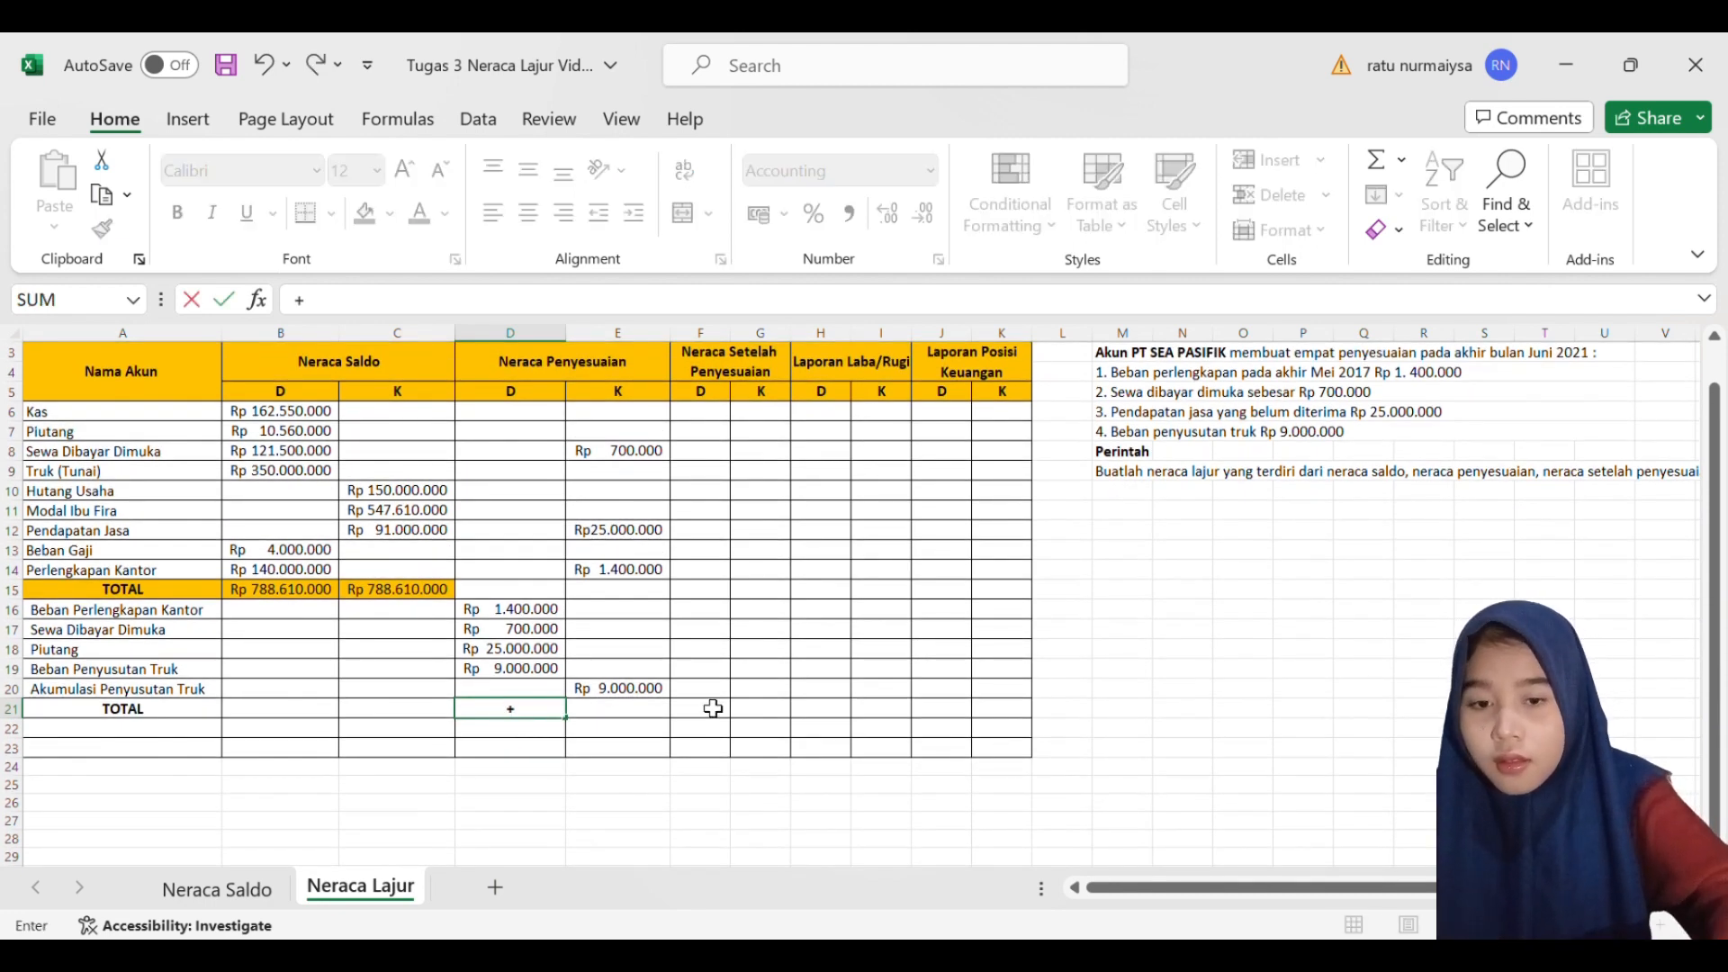
text(S)
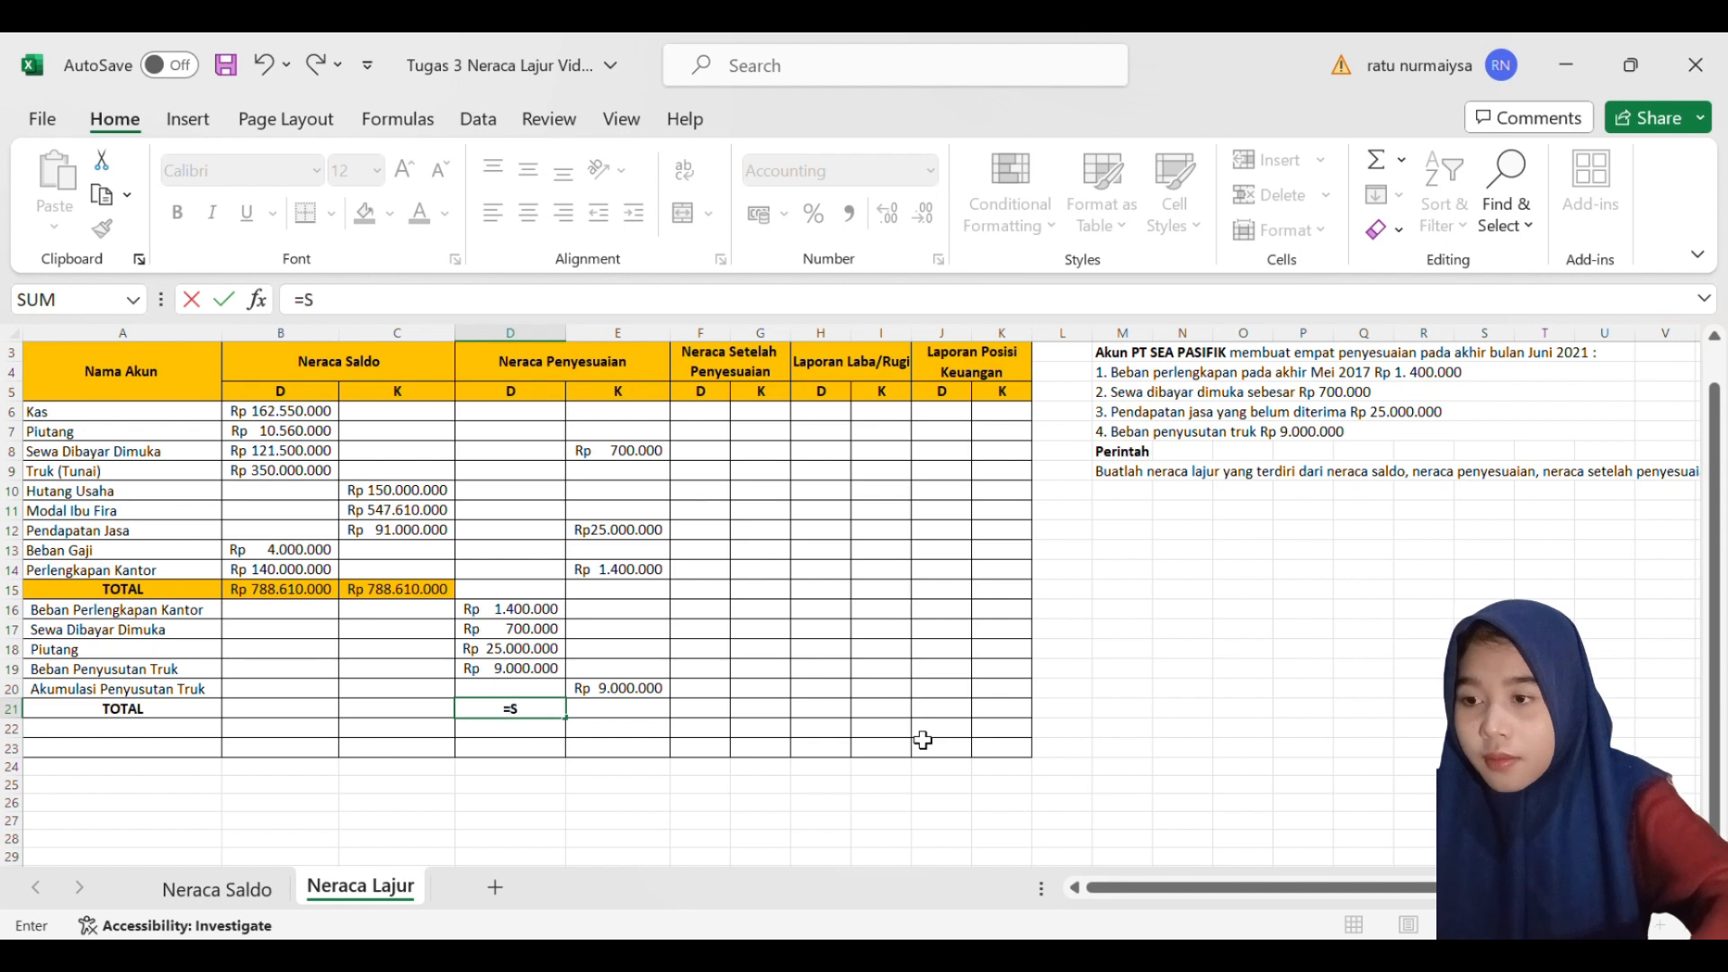
text(UM()
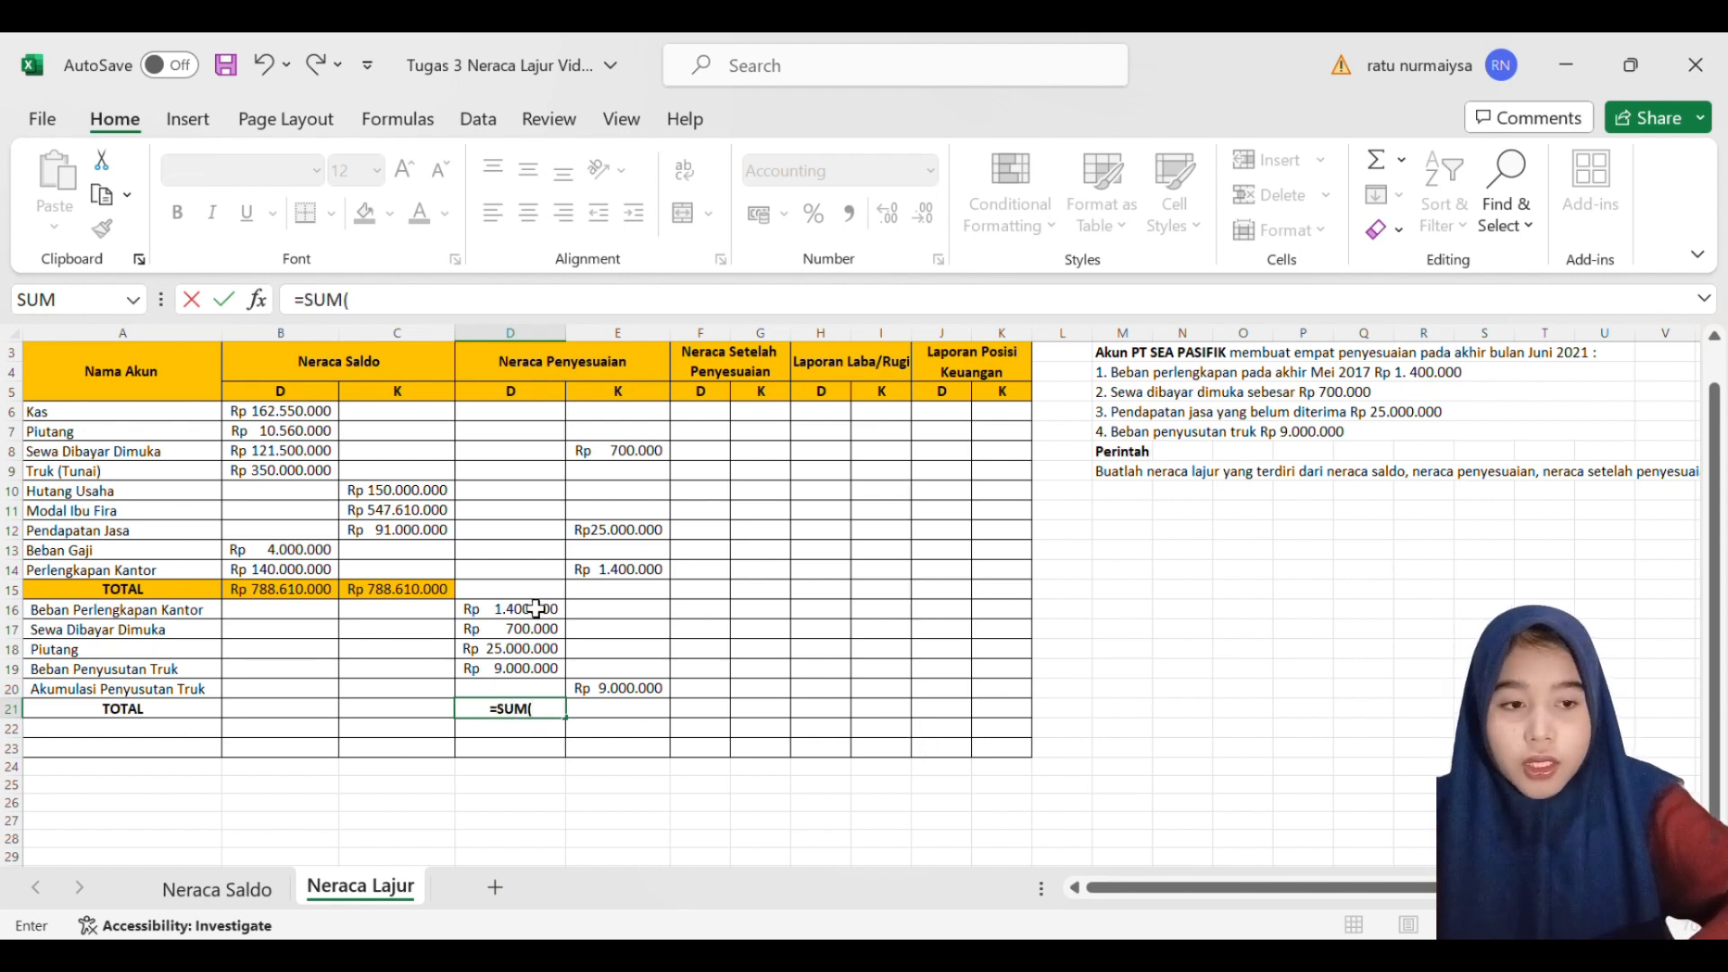
drag(526, 617, 540, 668)
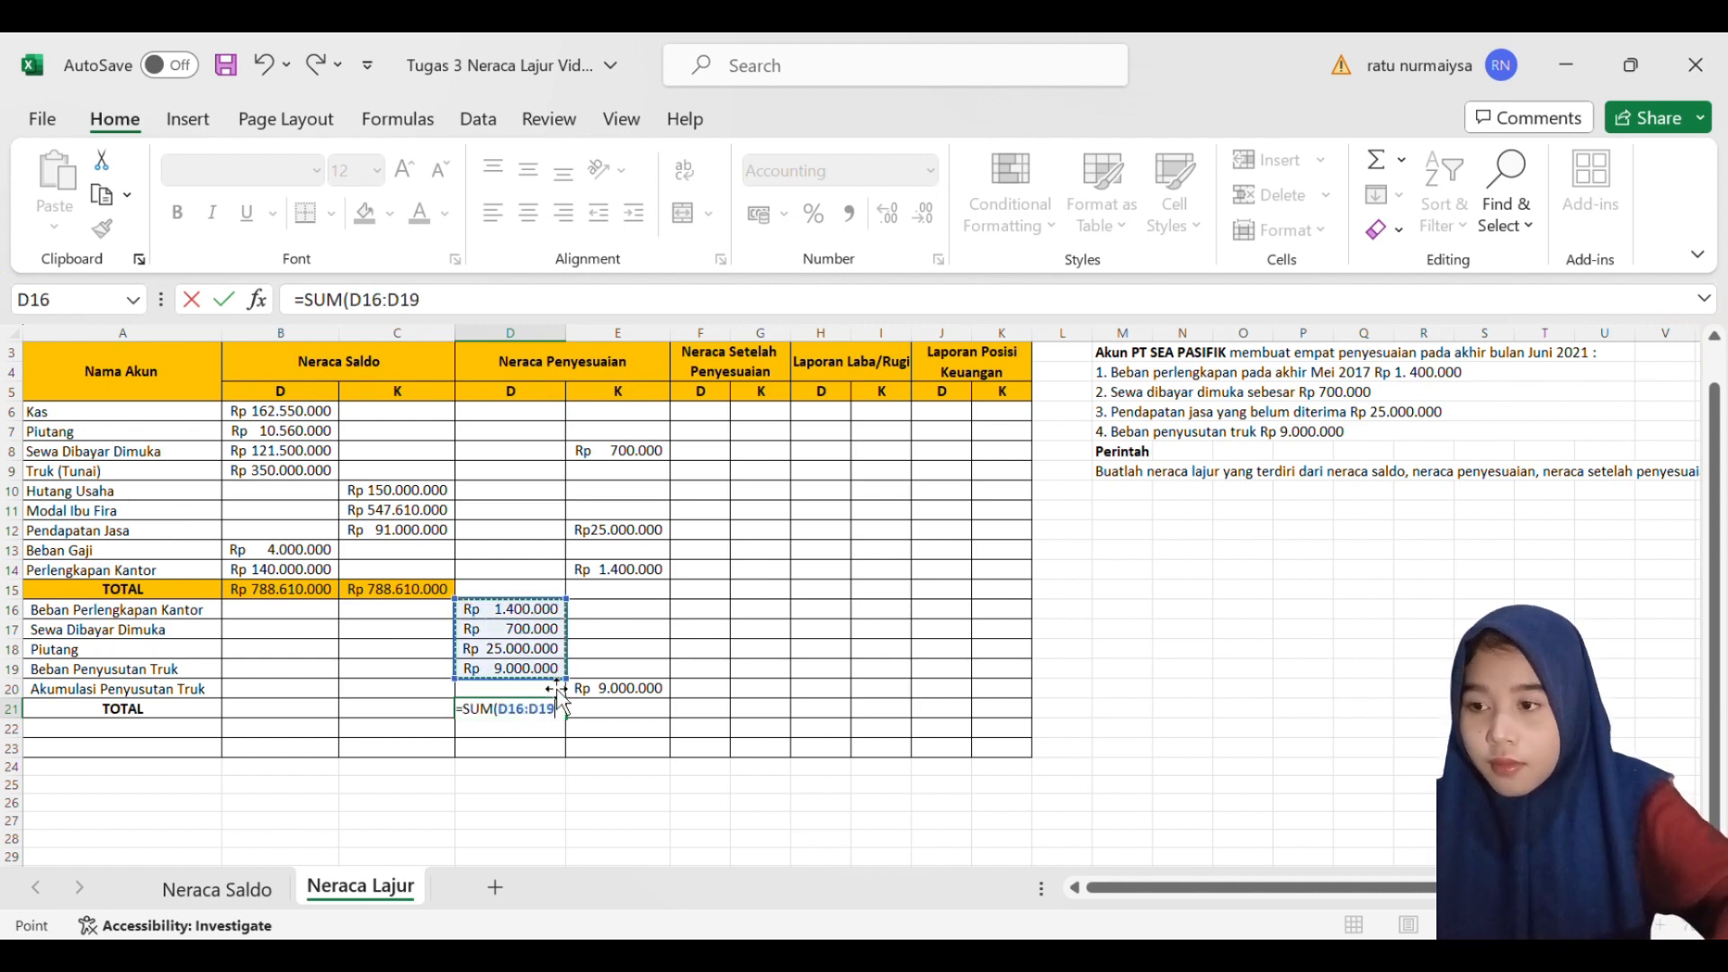
key(Return)
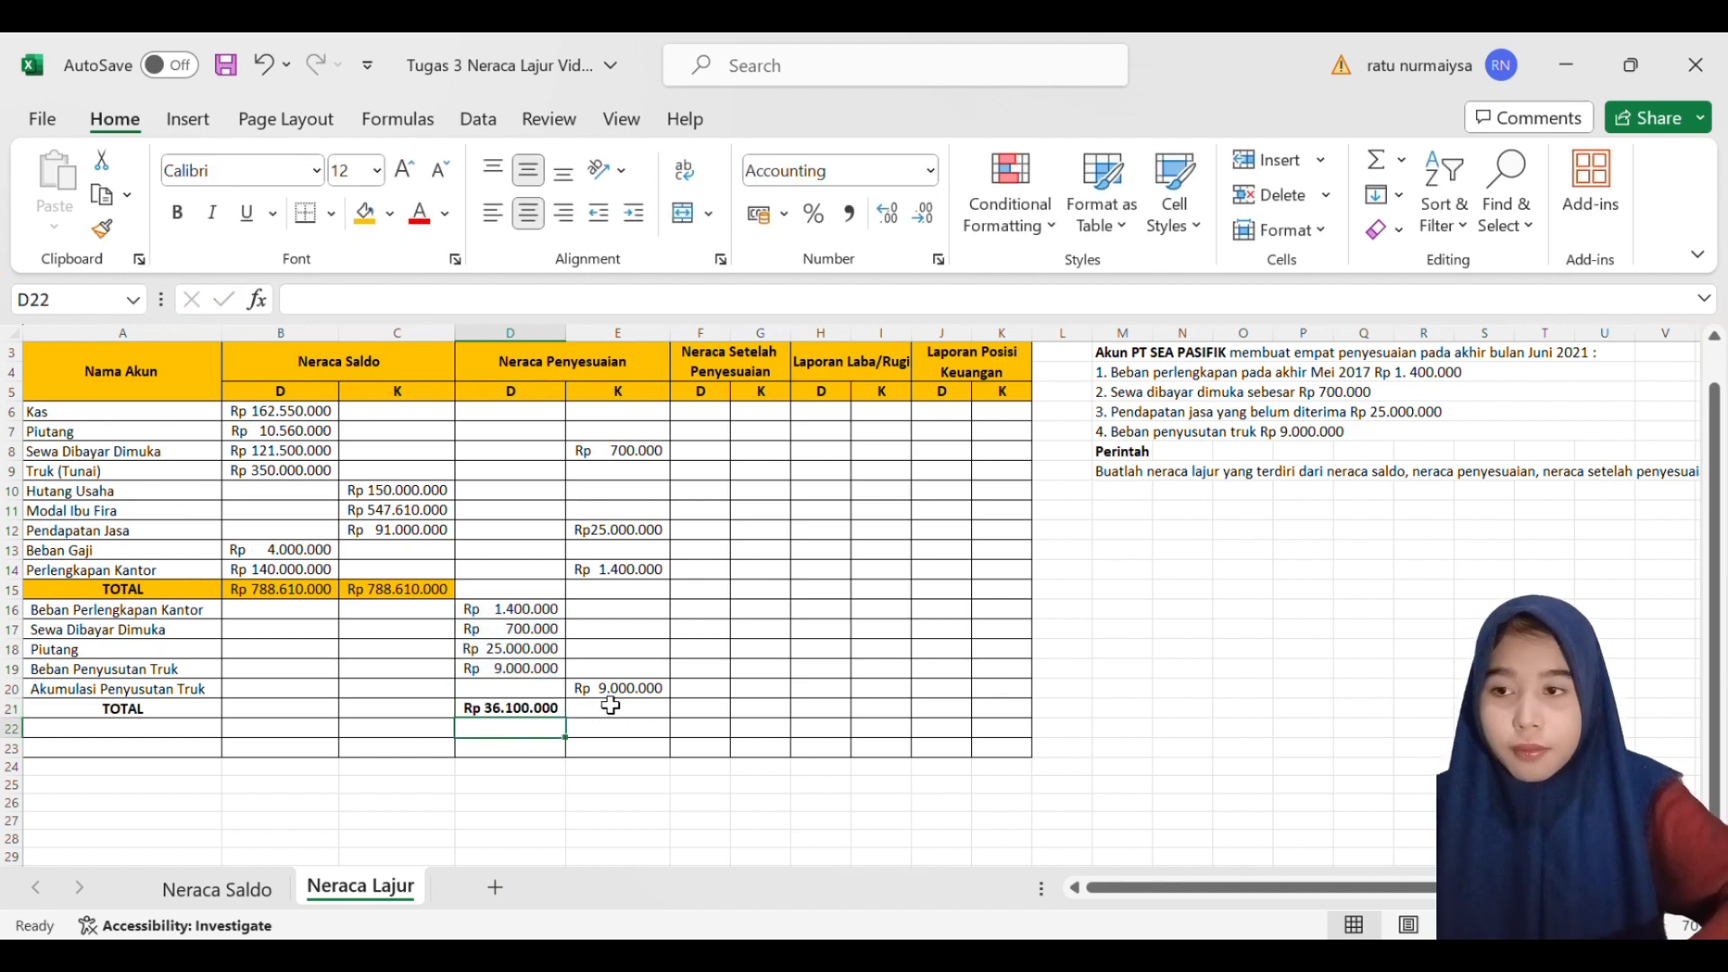
- Total the Neraca Penyesuaian credits in E21 with a SUM over E8:E20 and widen column E to fit it
click(635, 717)
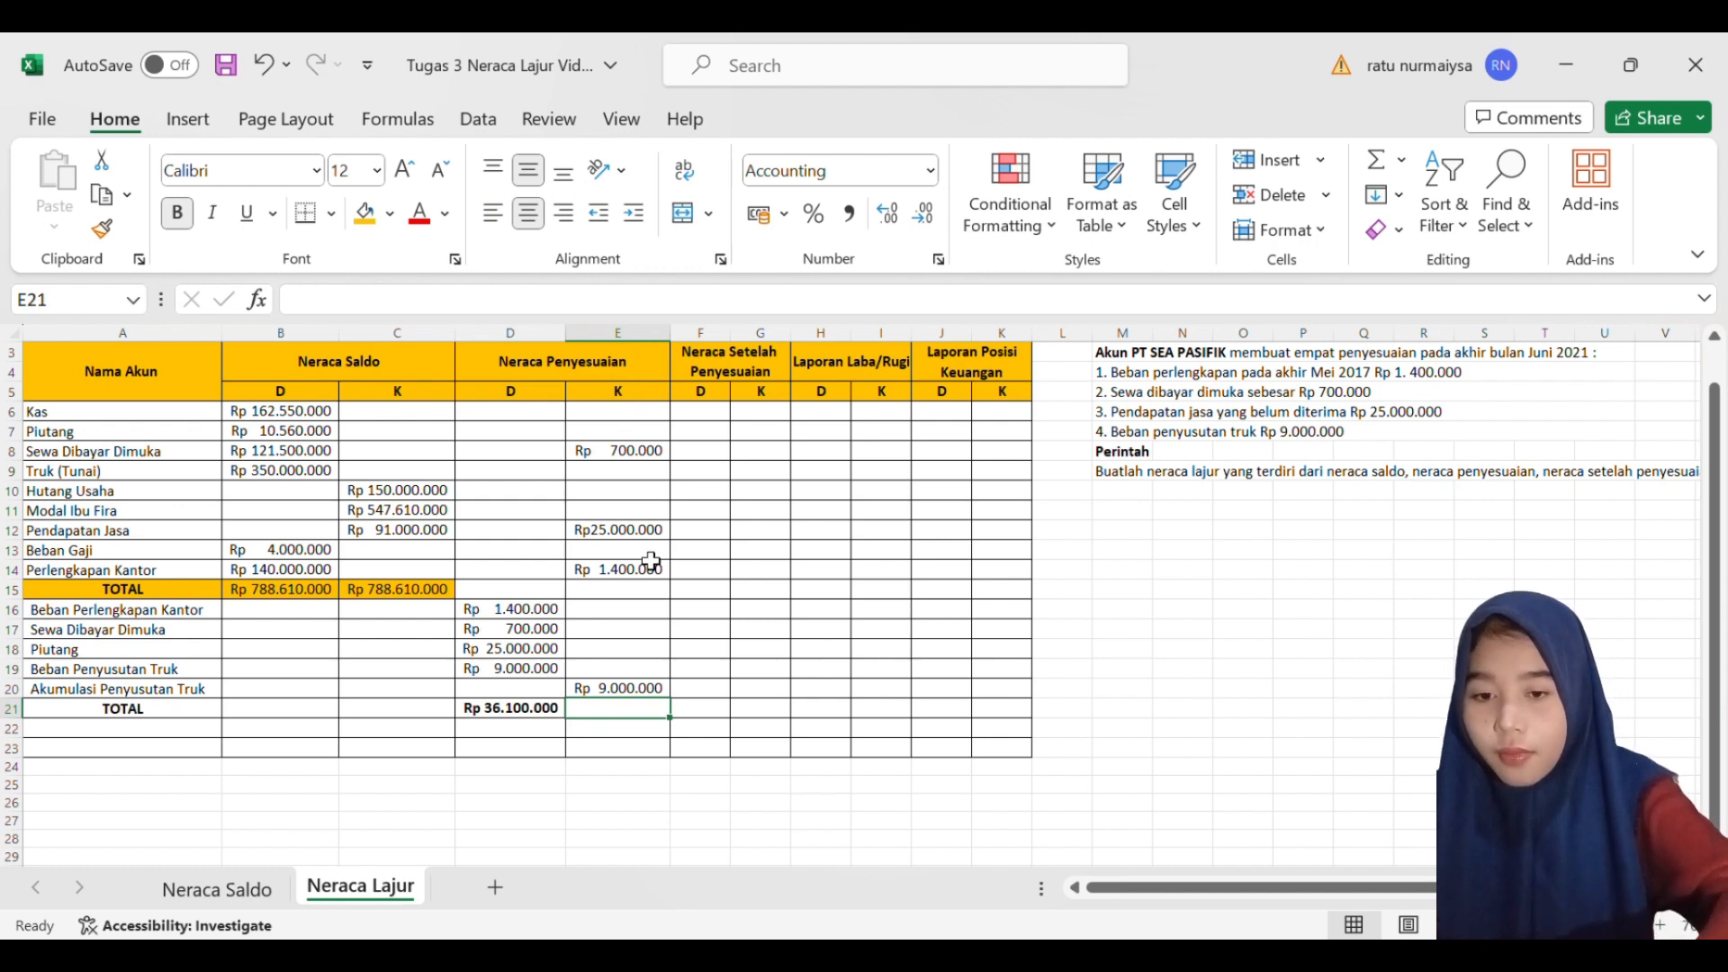
text(=SUM()
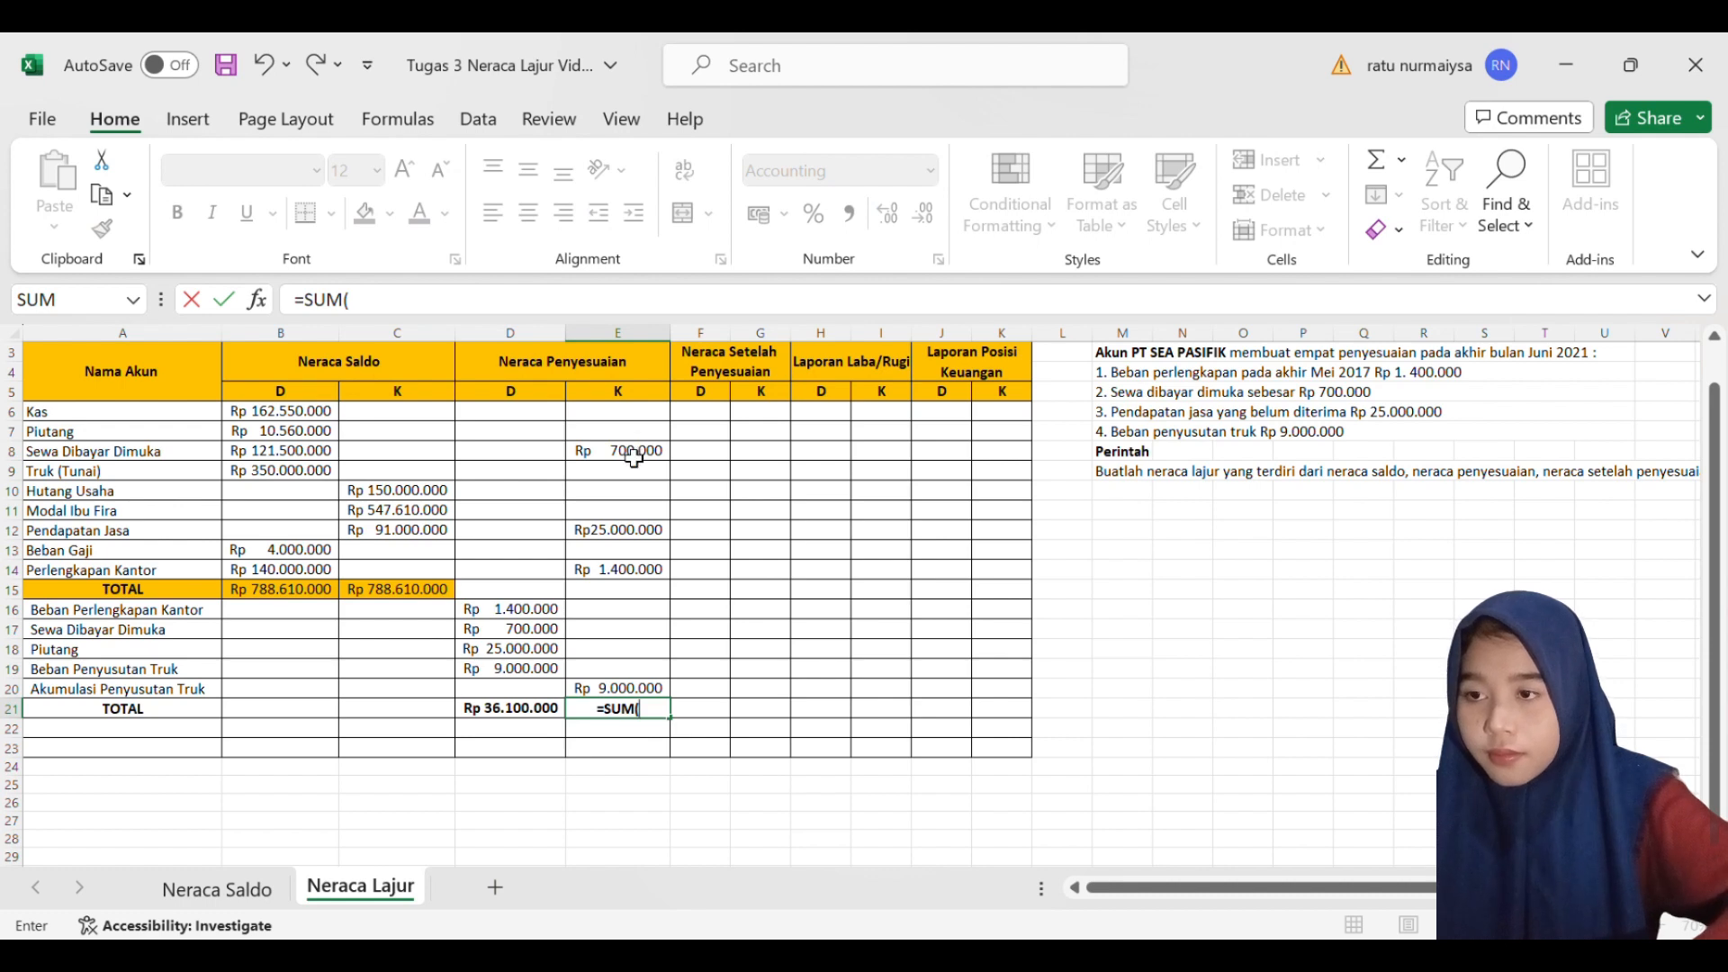
drag(626, 454, 656, 687)
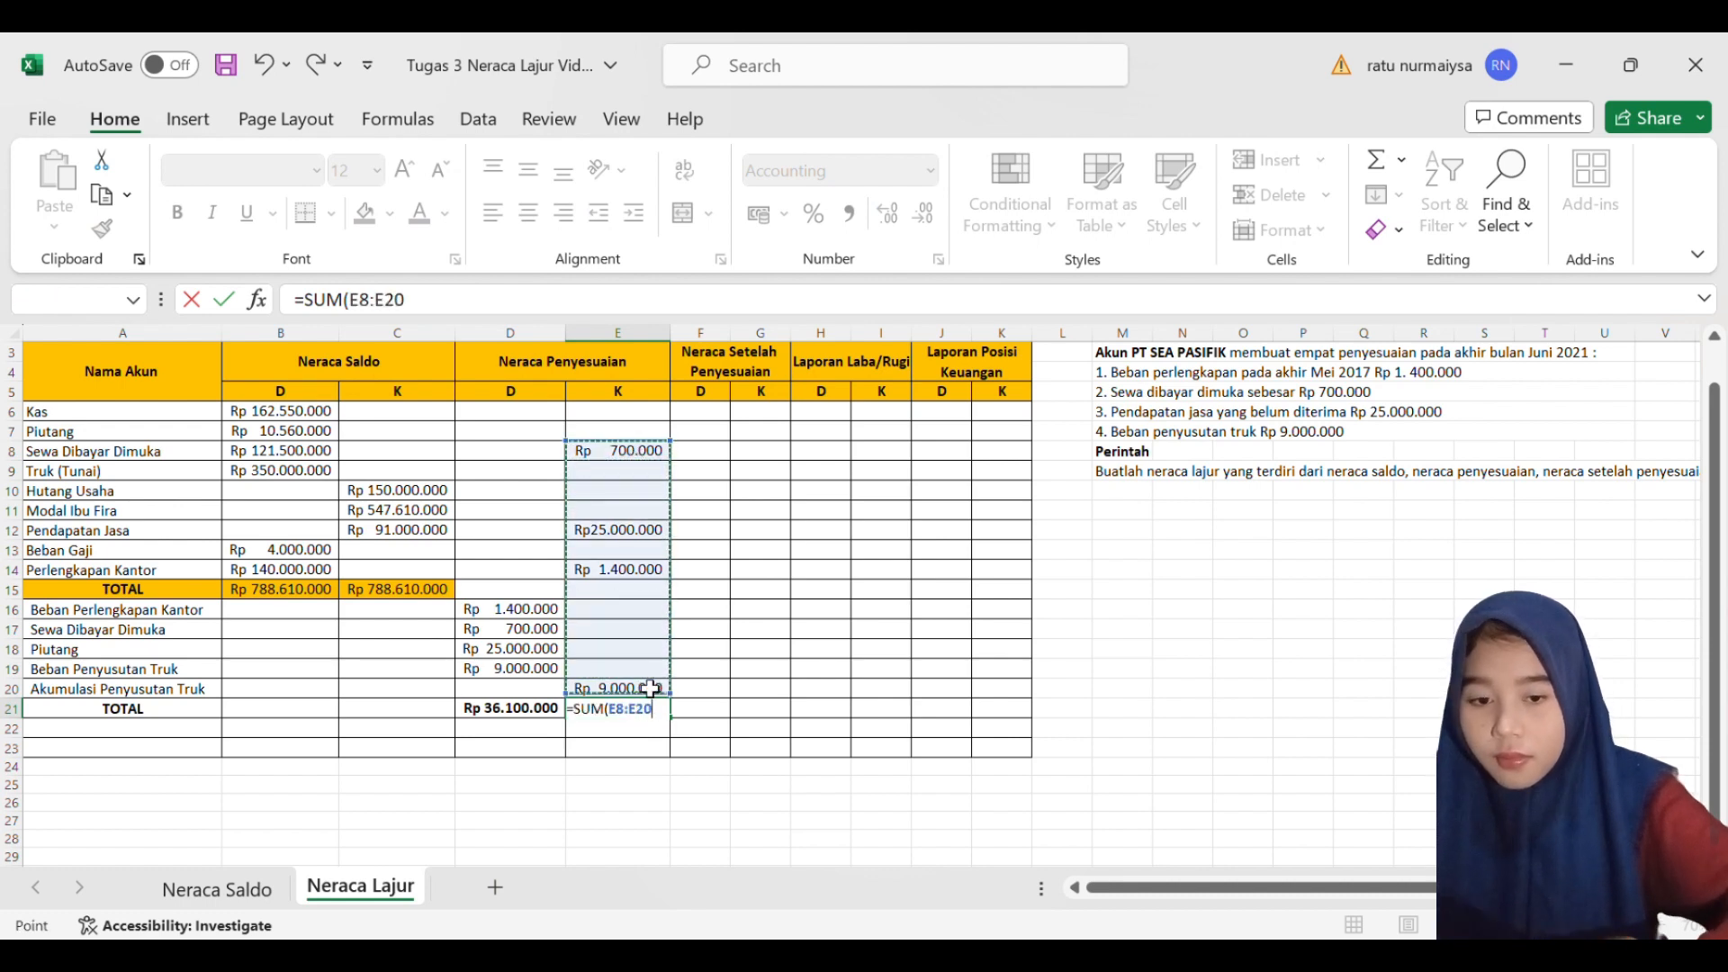
key(Return)
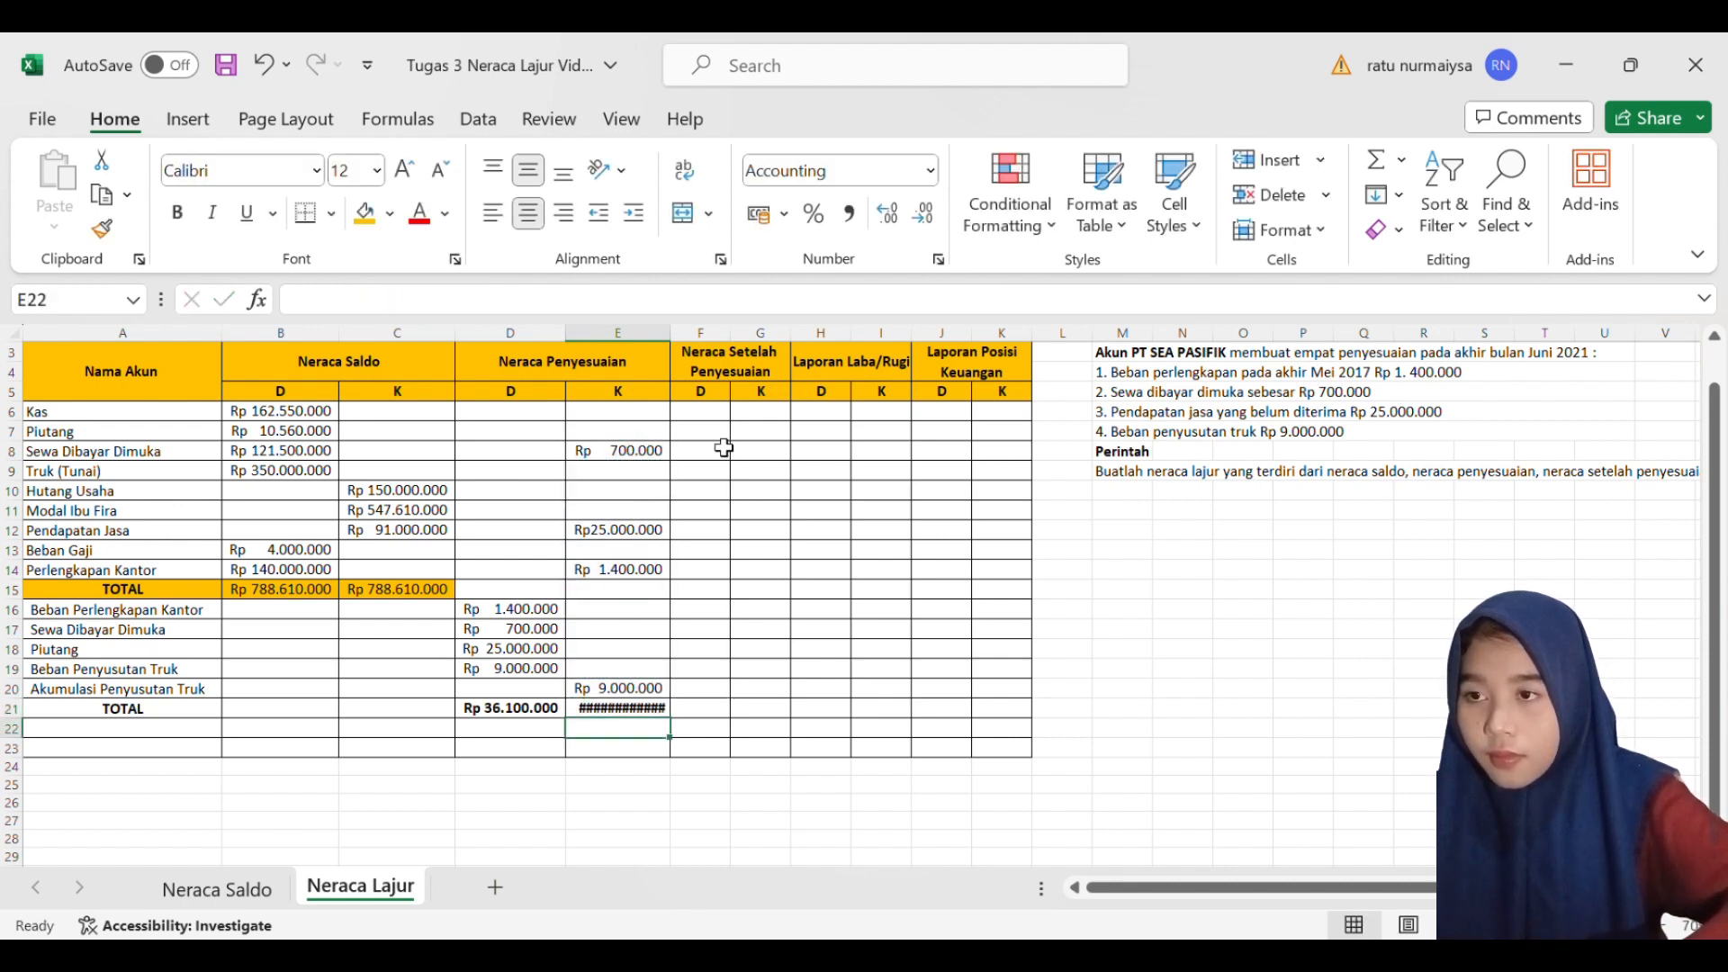
drag(672, 334, 689, 339)
click(588, 574)
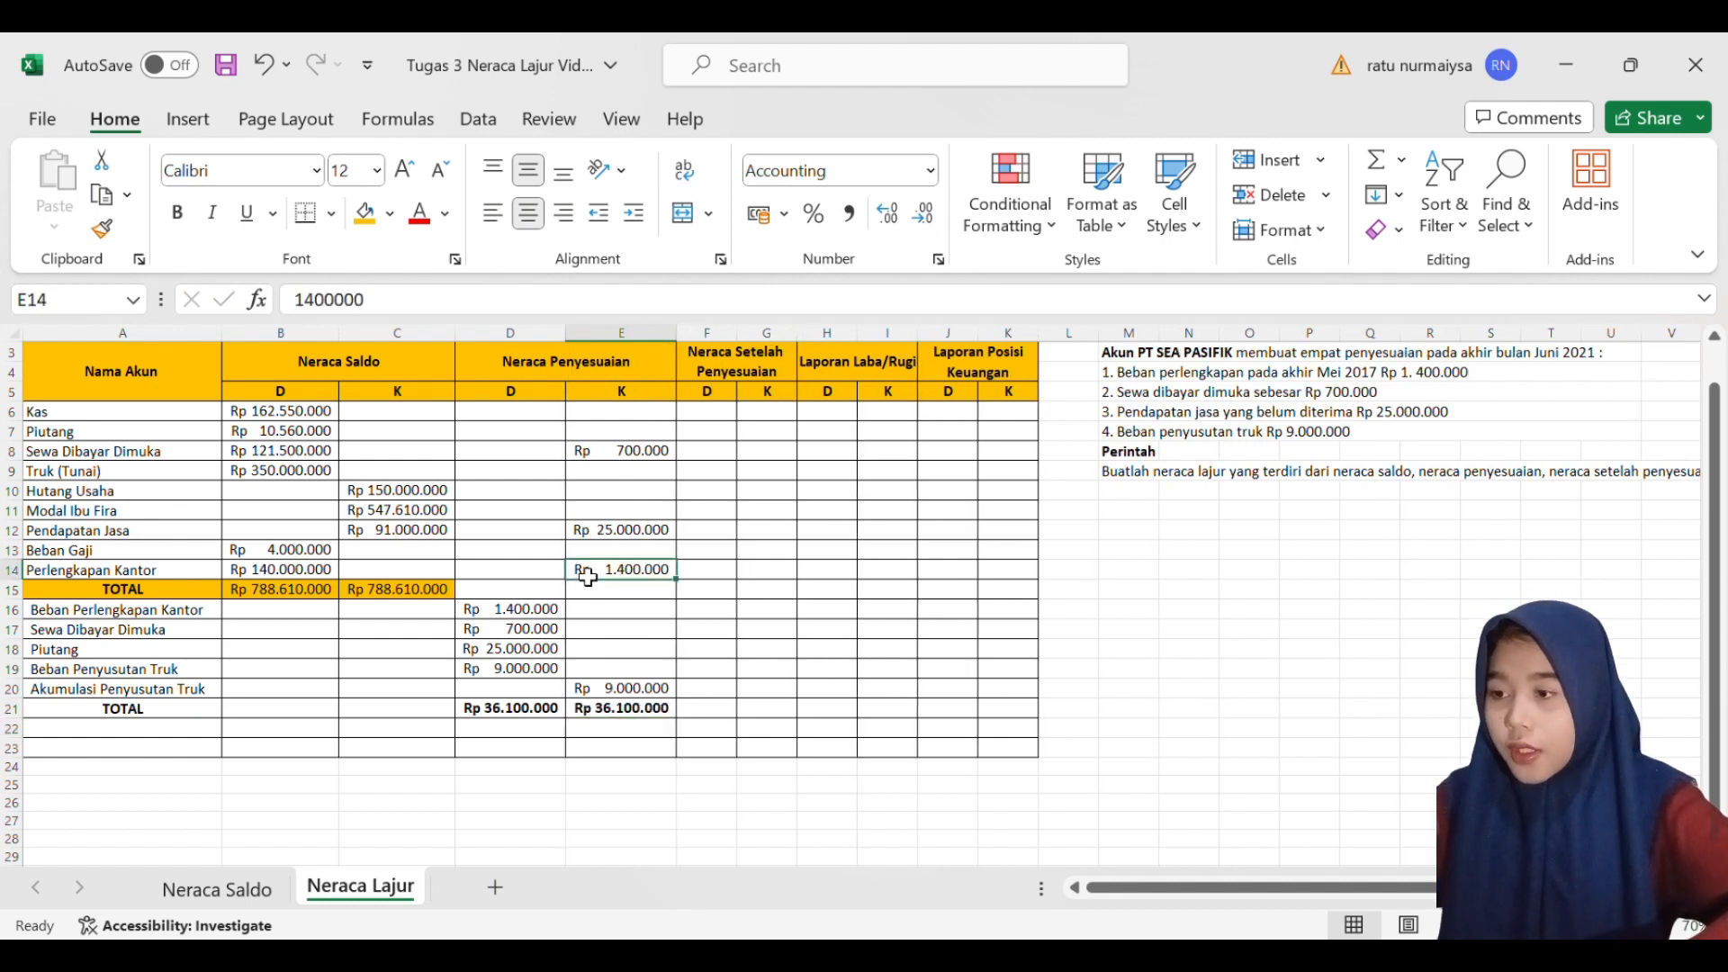
- Fill the new TOTAL row across A21:E21 with the same orange-gold colour as the TOTAL row above
click(150, 715)
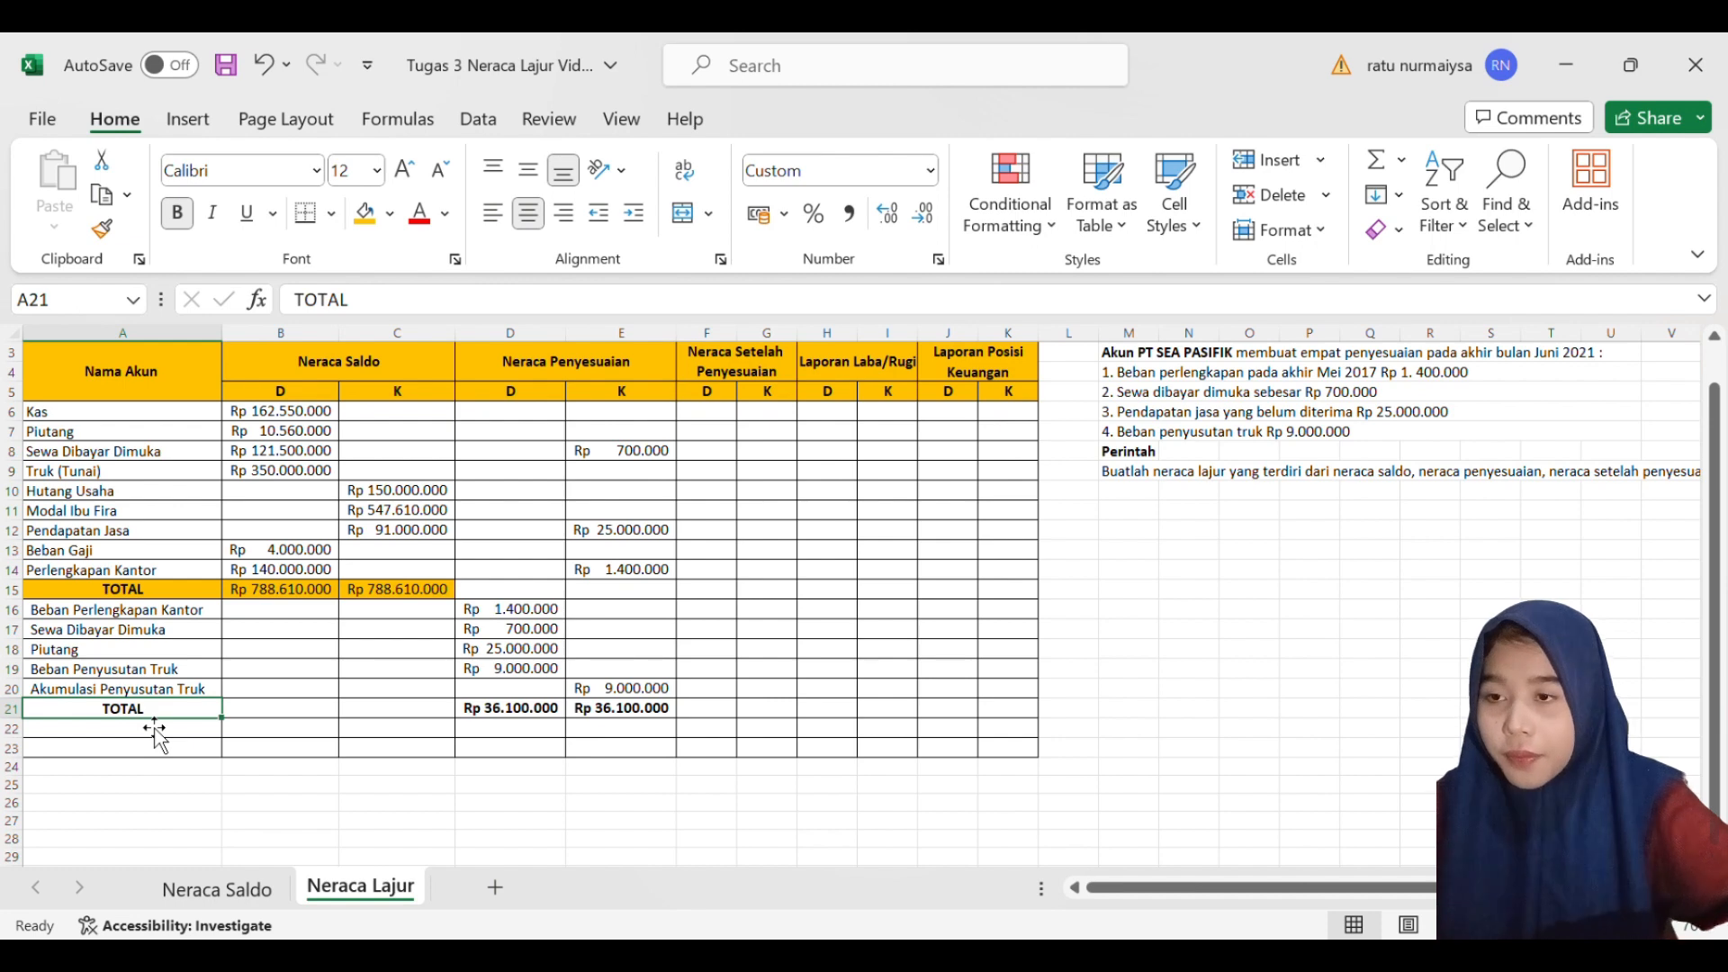
key(shift+Right)
key(shift+Right)
key(shift+Right)
key(shift+Right)
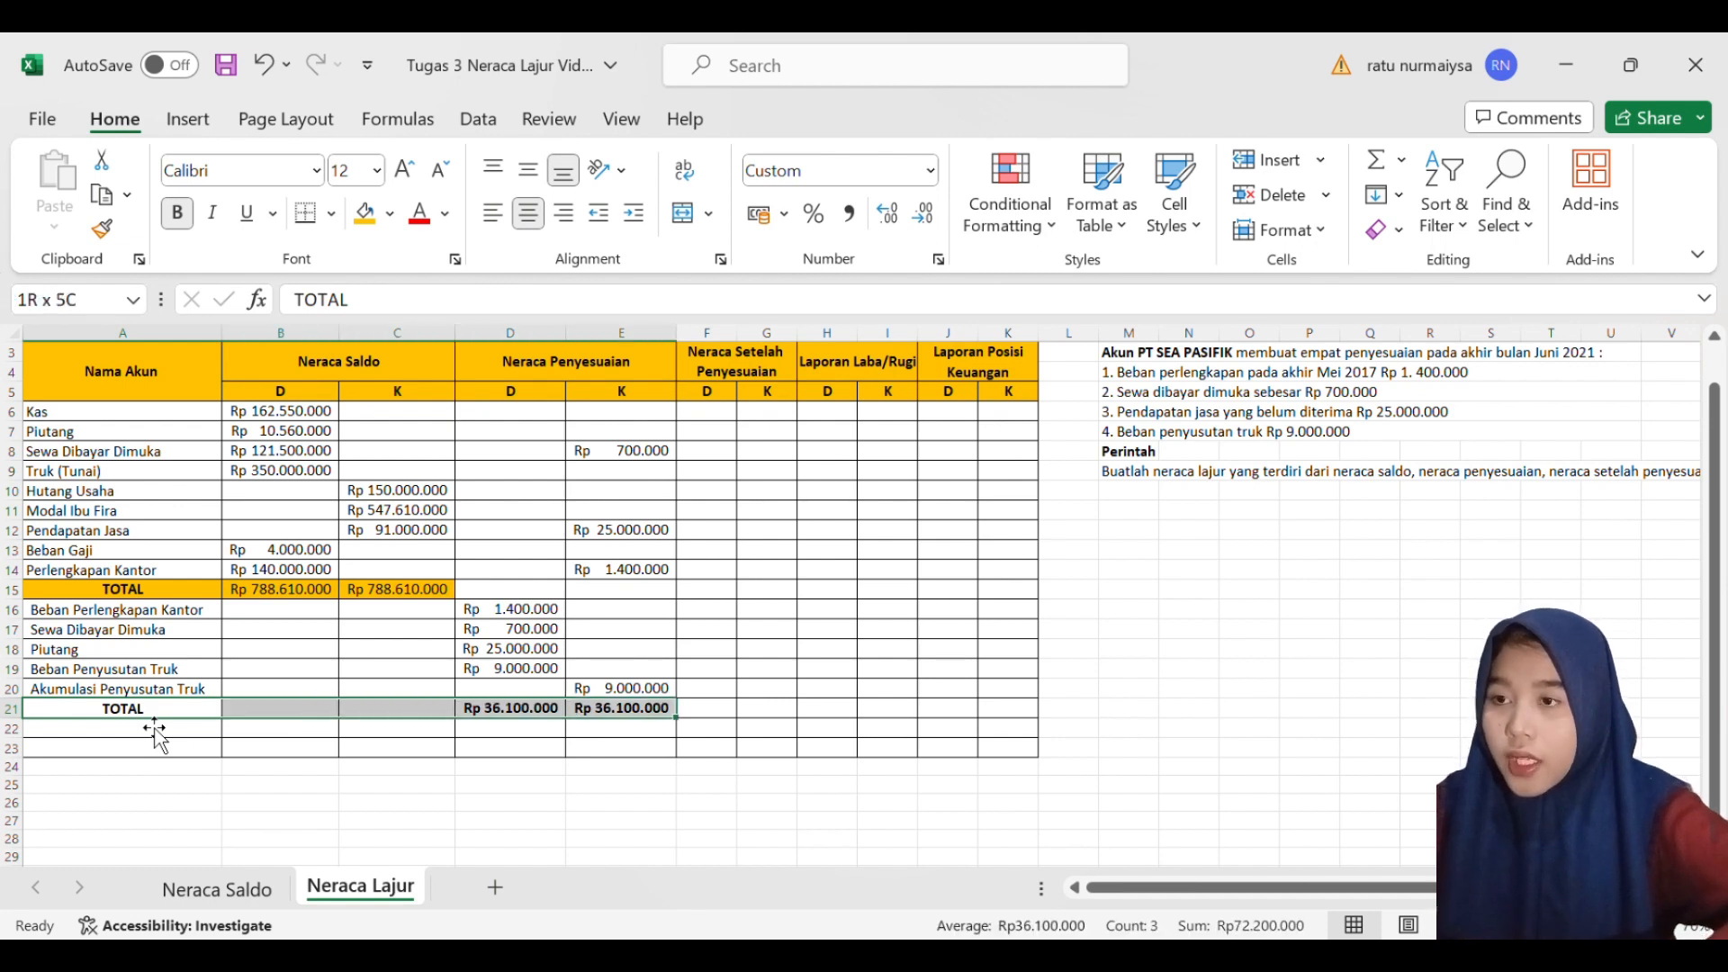
click(375, 223)
click(239, 766)
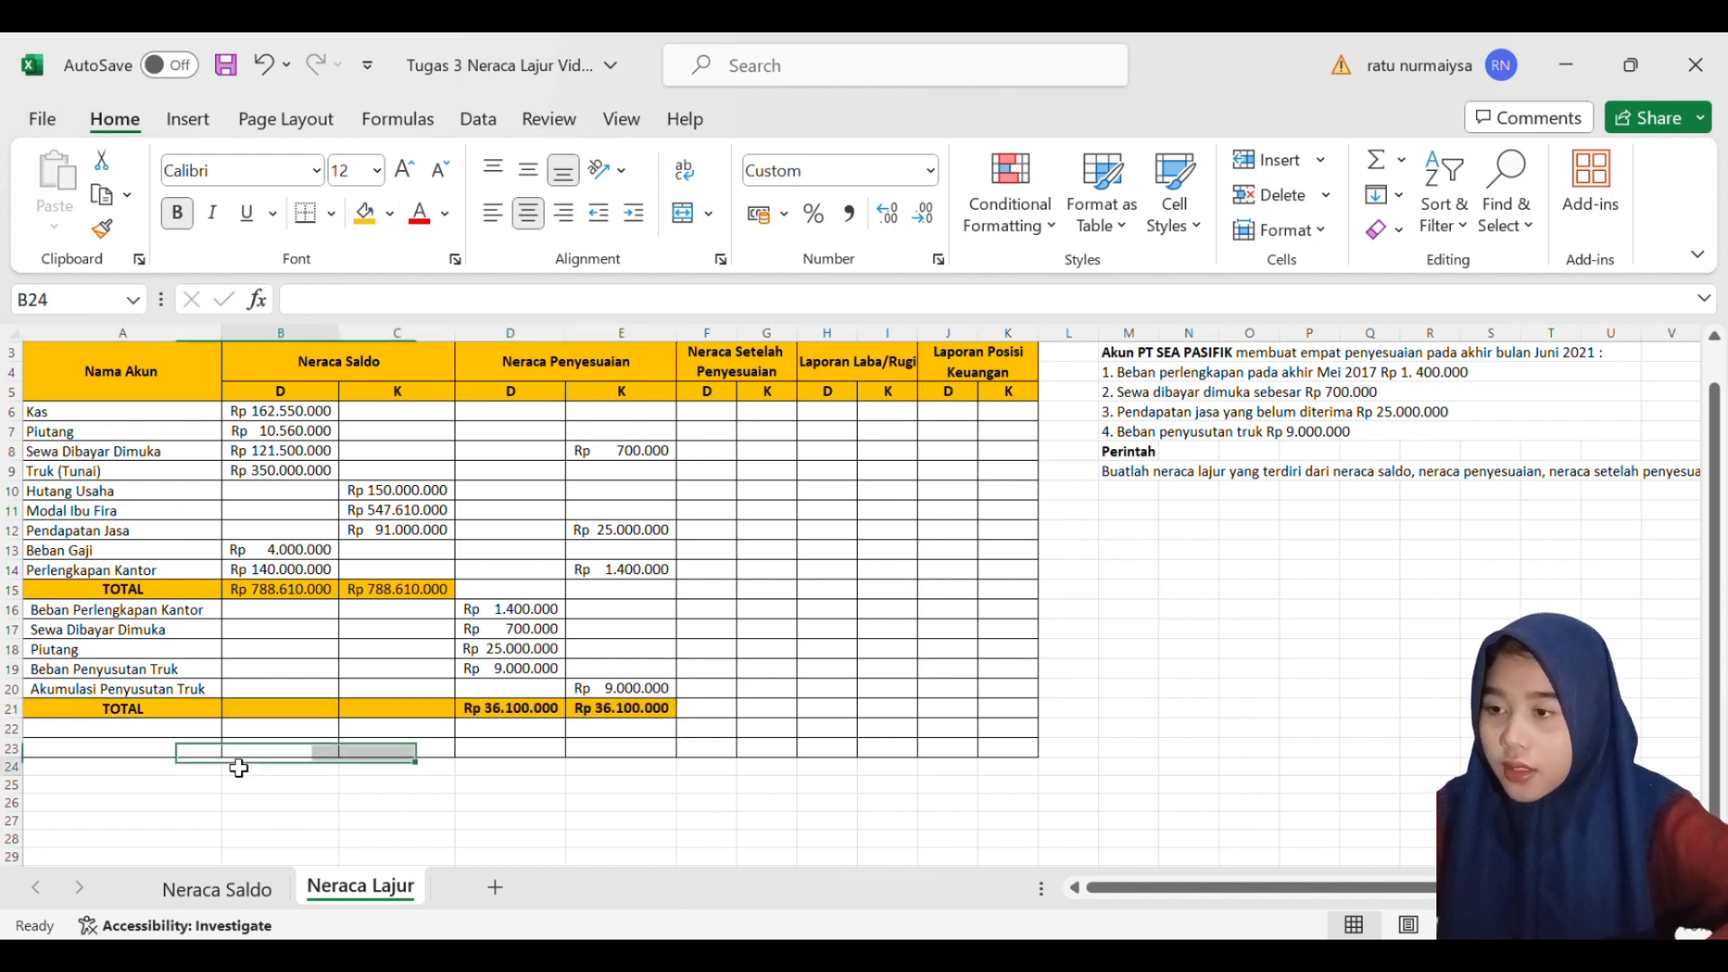
click(123, 717)
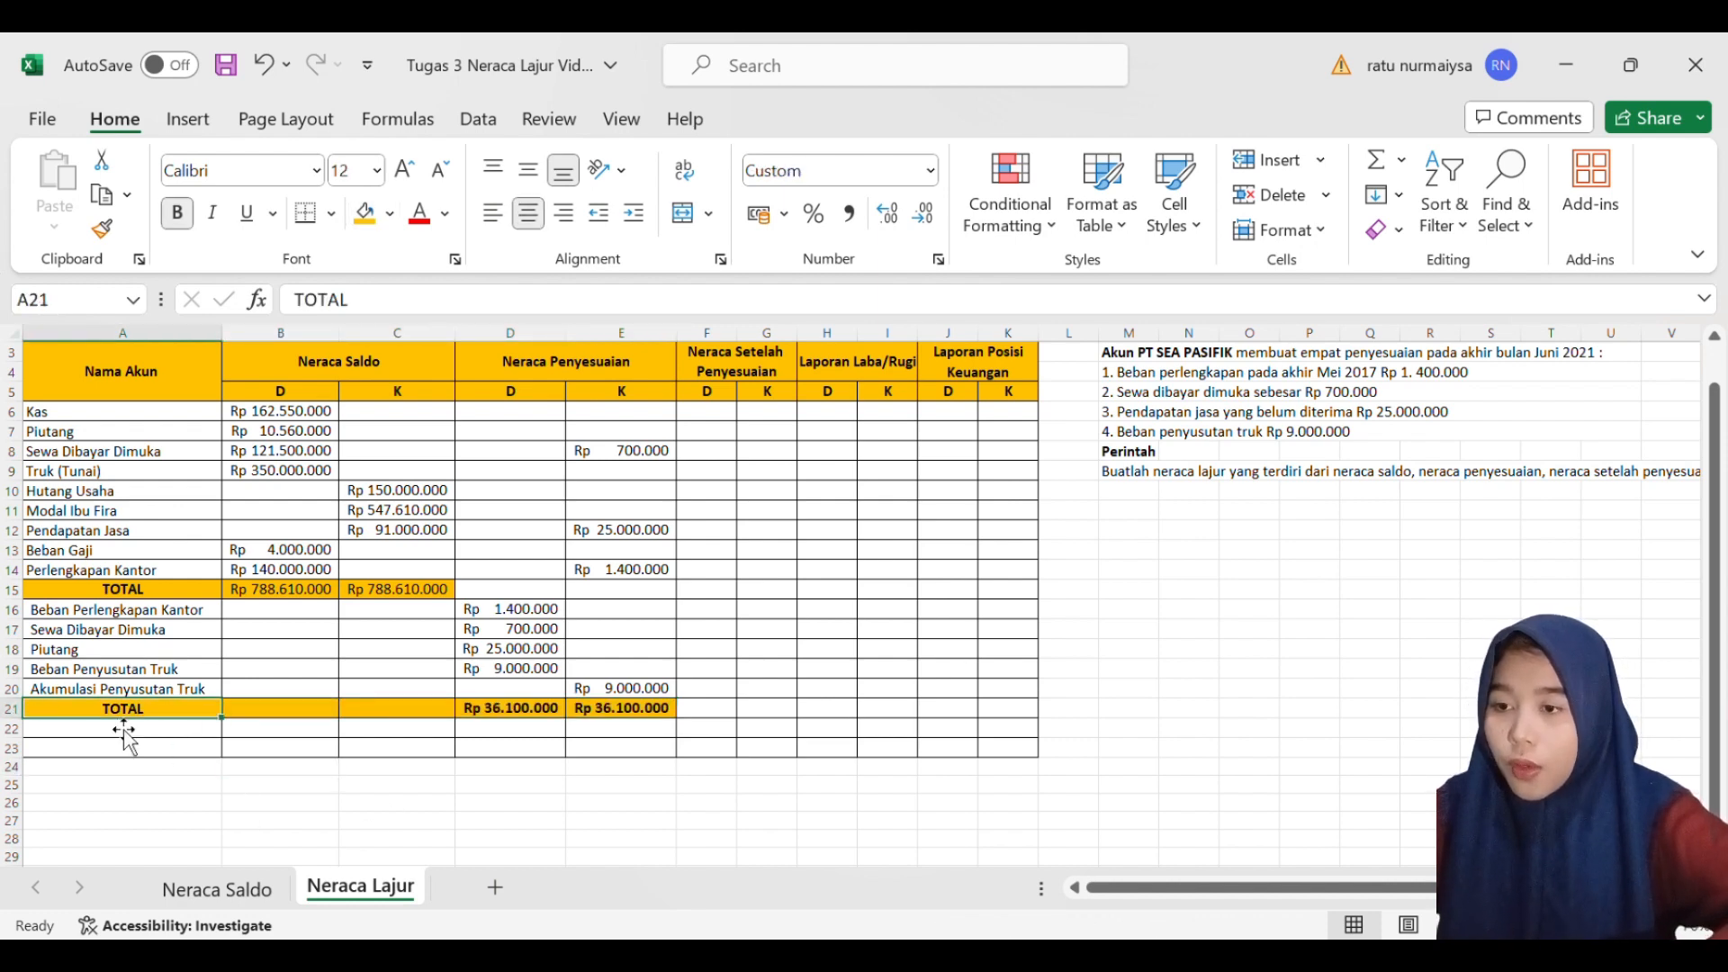
click(705, 749)
click(535, 601)
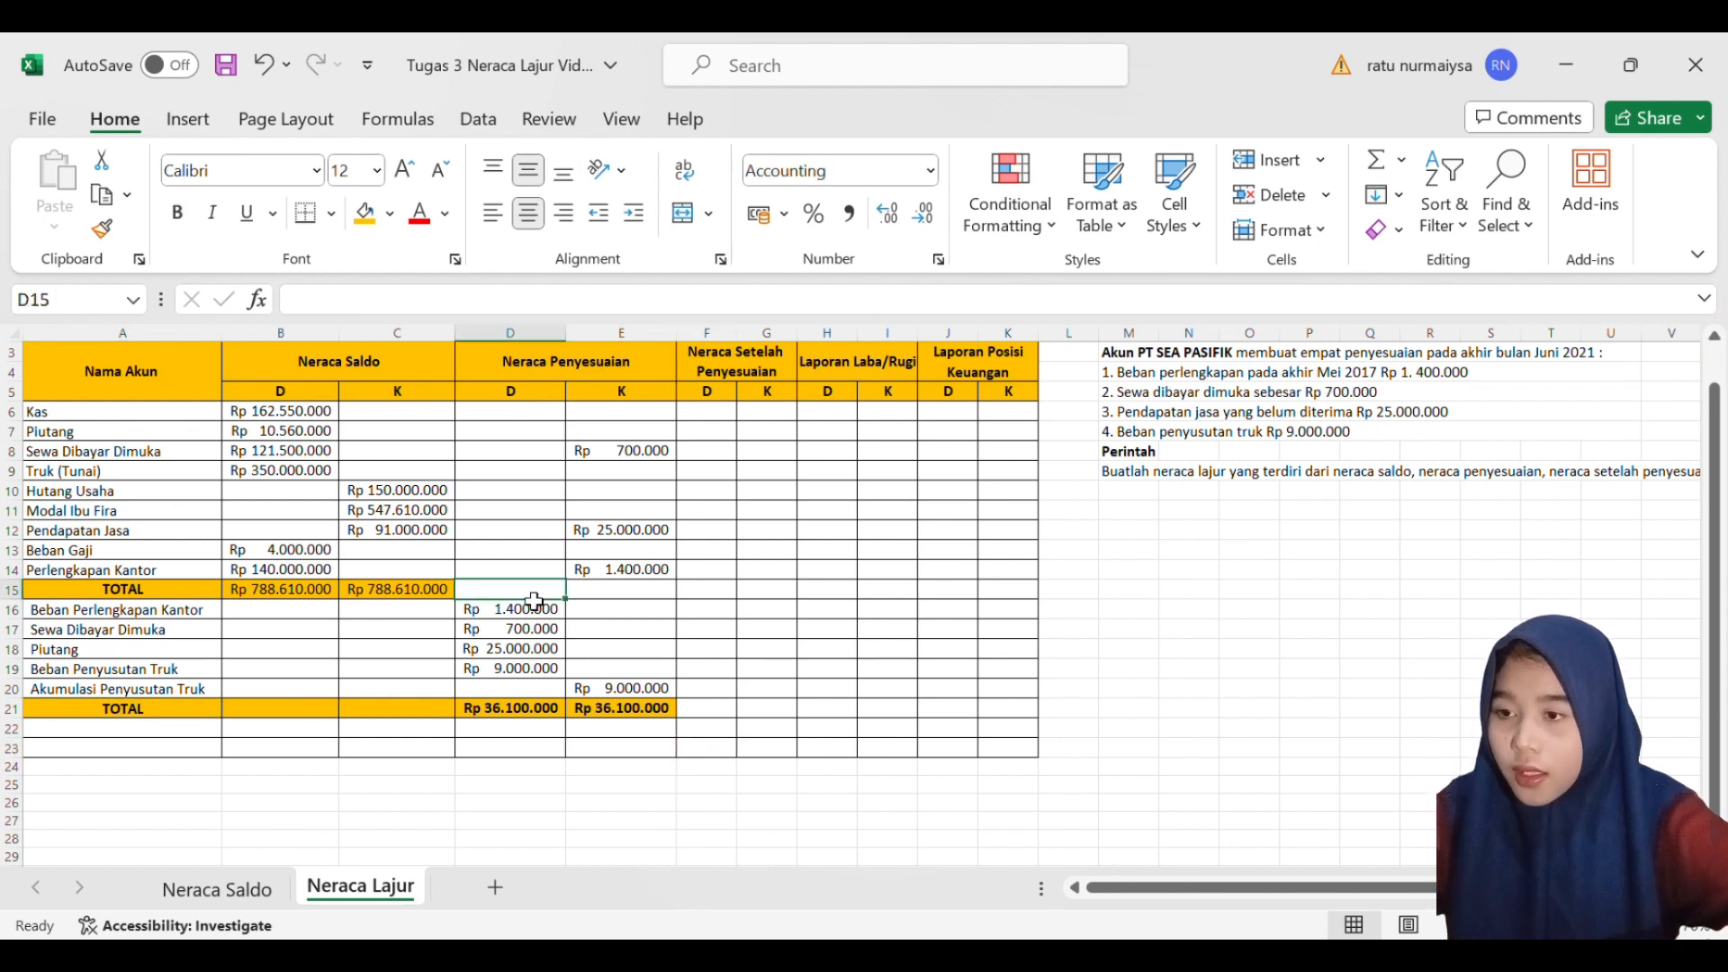
click(540, 672)
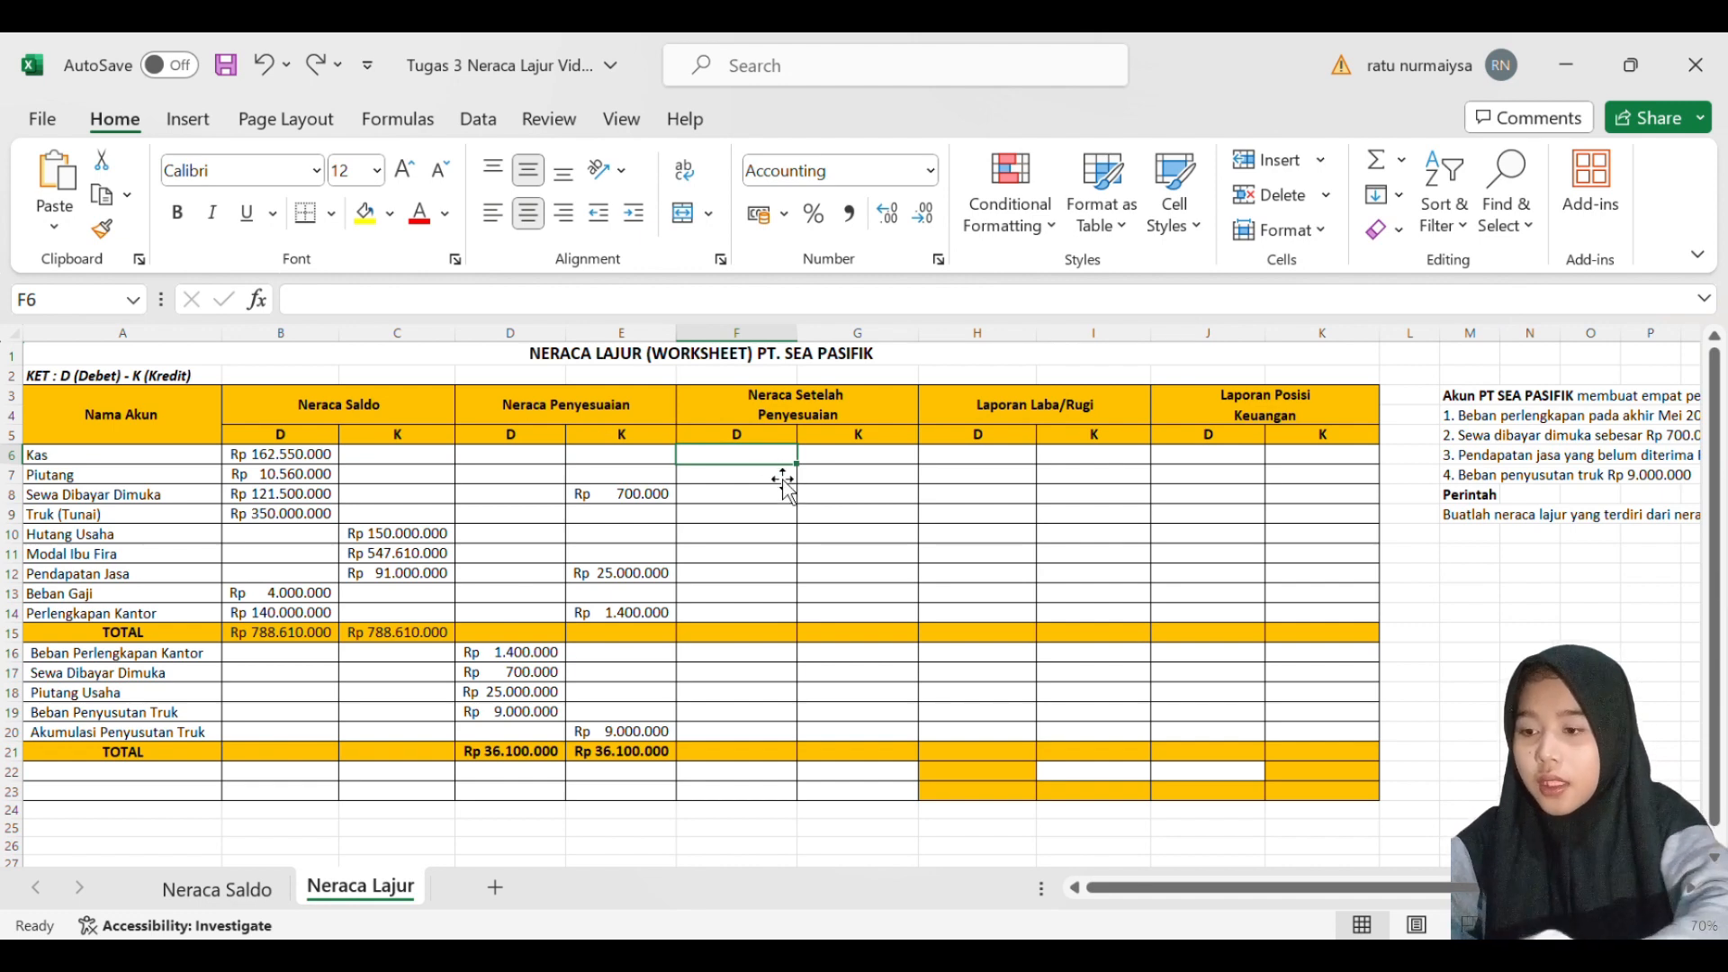
- Enter the Neraca Setelah Penyesuaian debits: 162550000 for Kas in F6 and 10560000 for Piutang in F7
text(16)
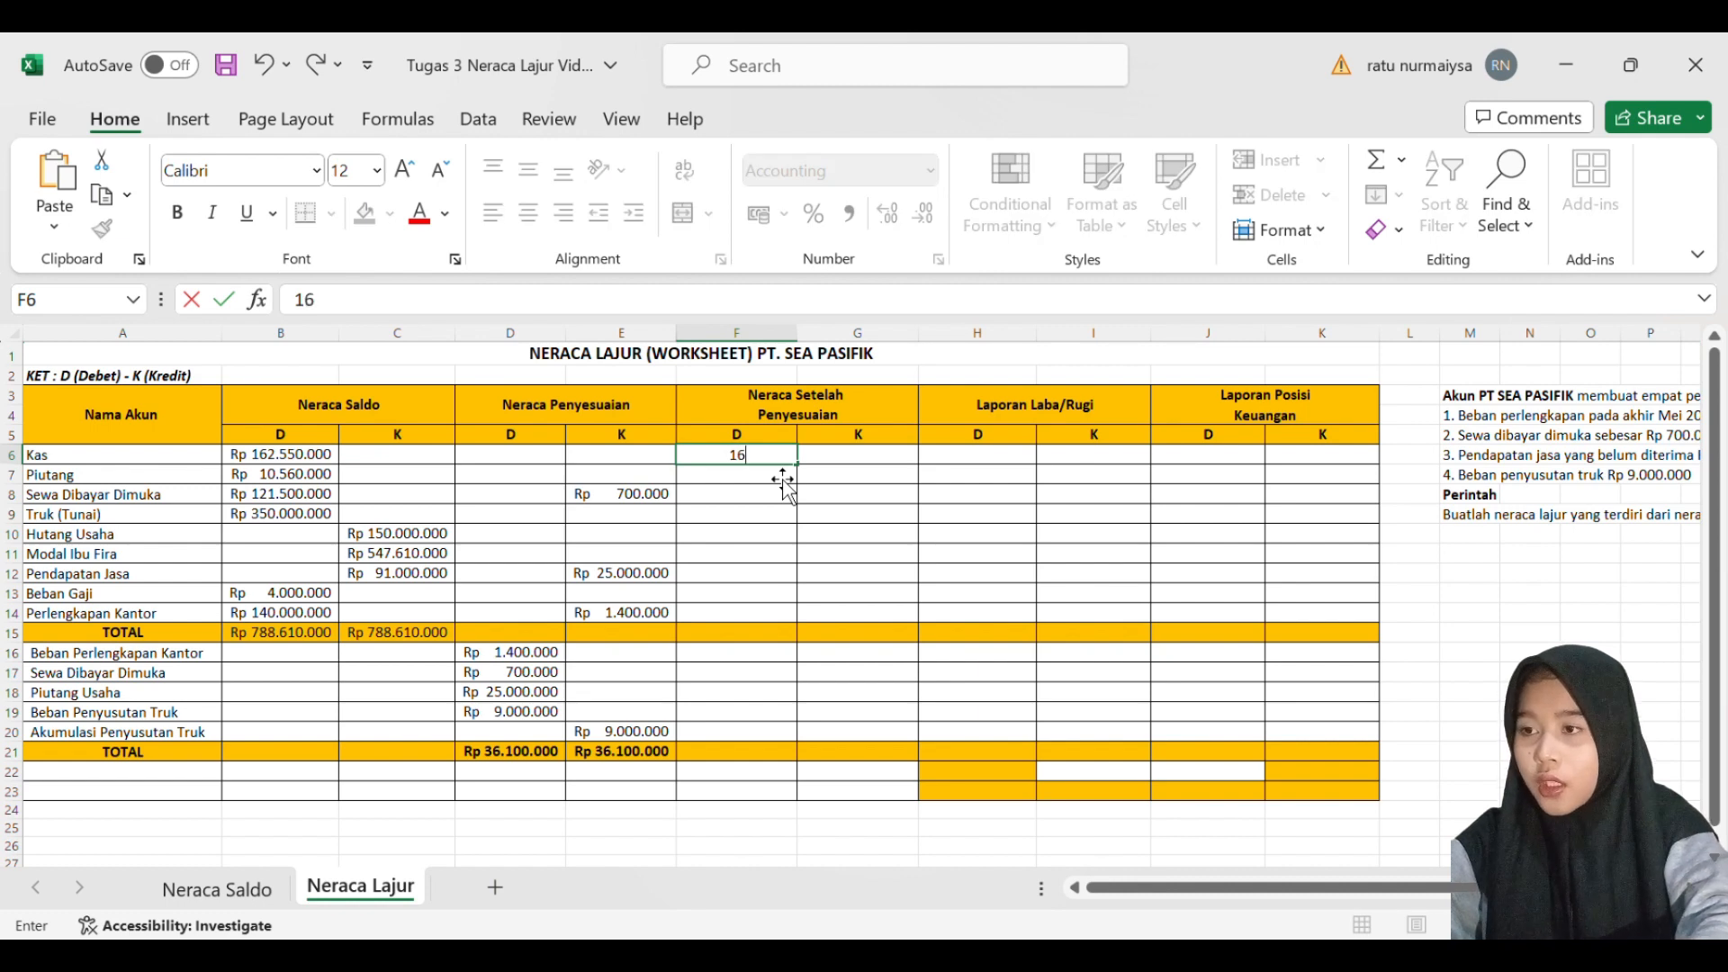
text(255)
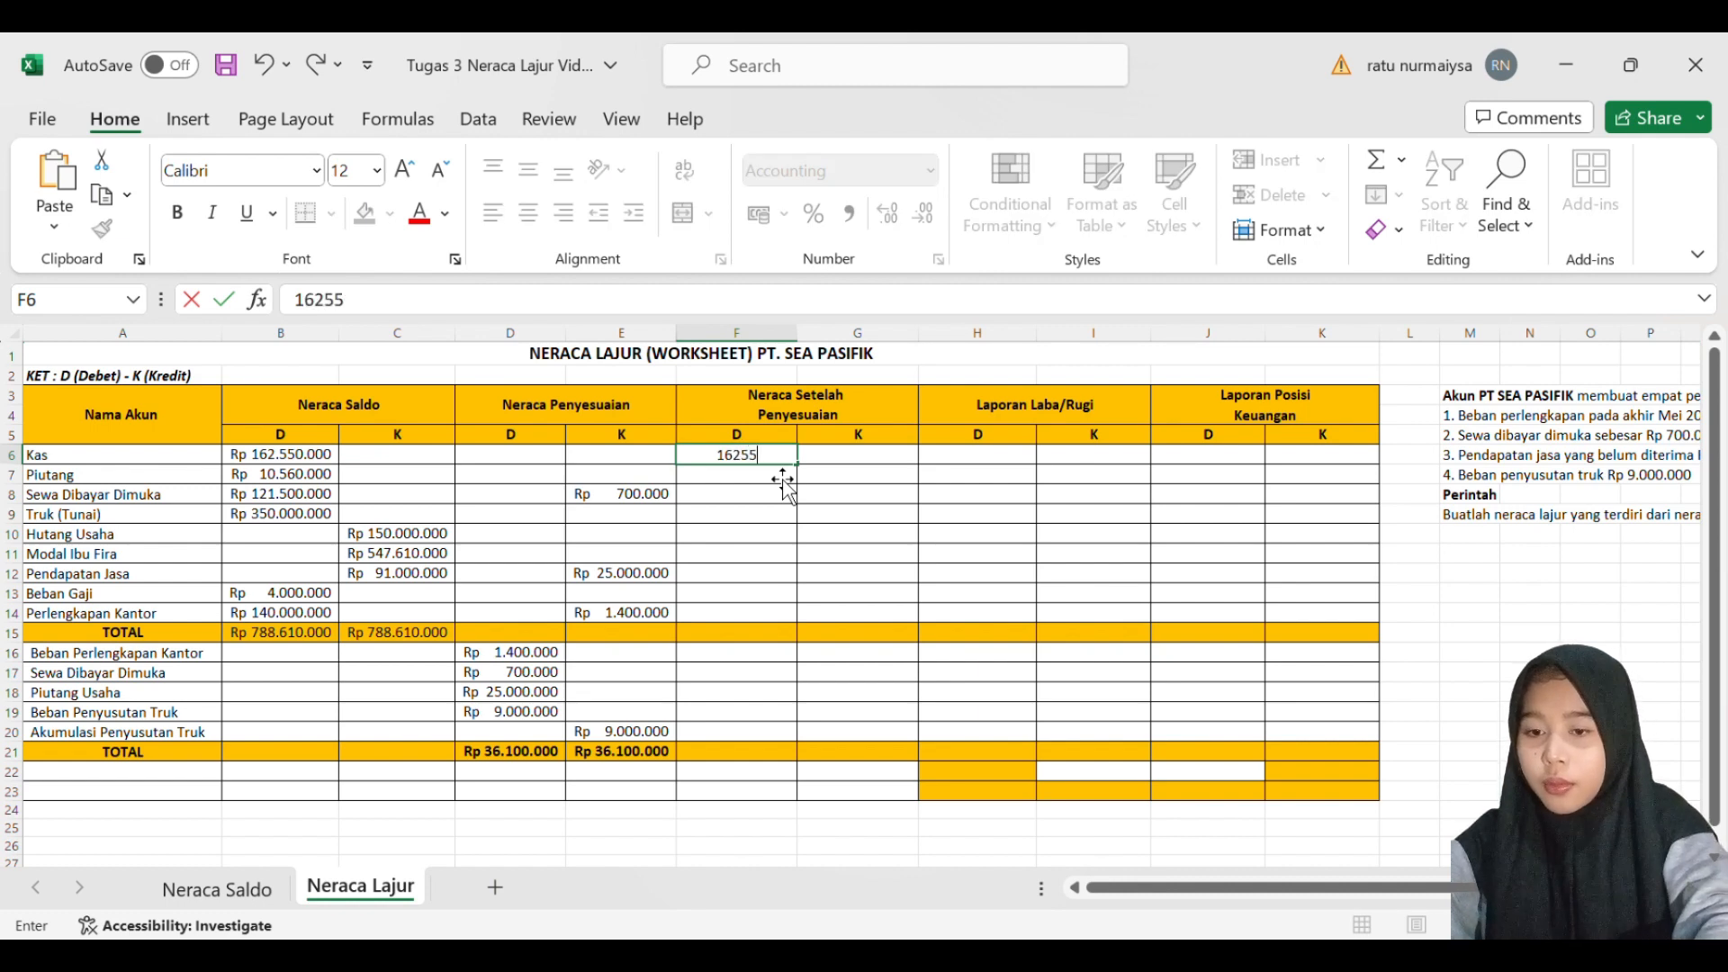
text(0000)
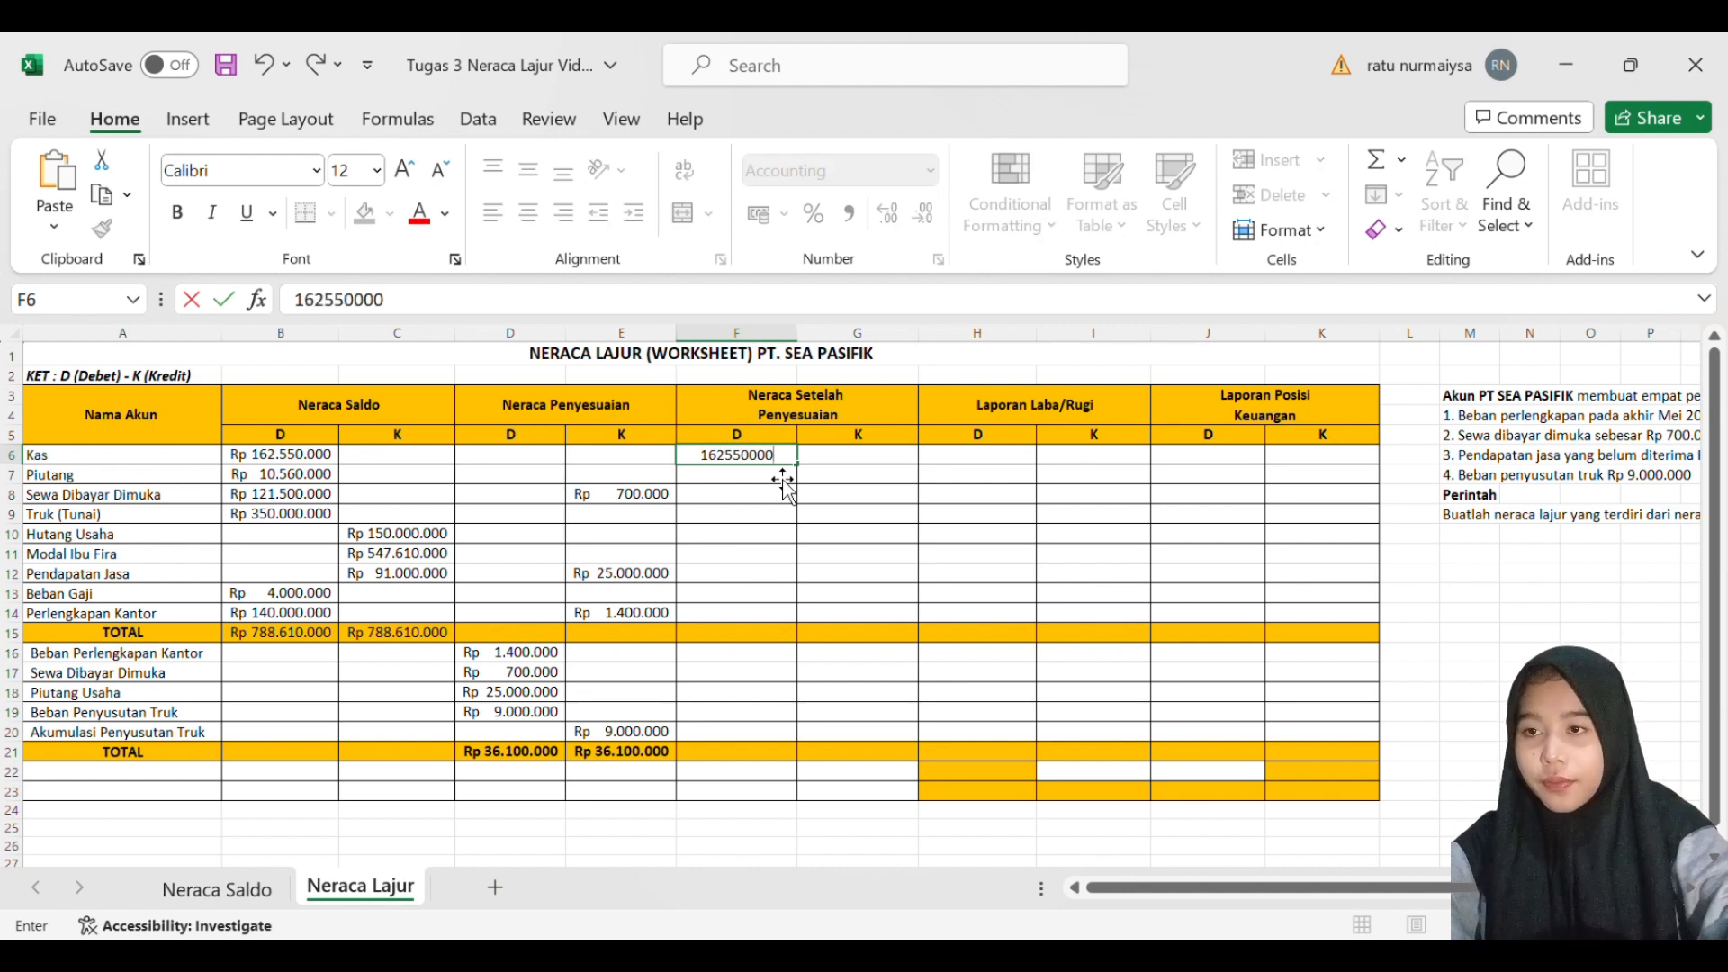
key(Return)
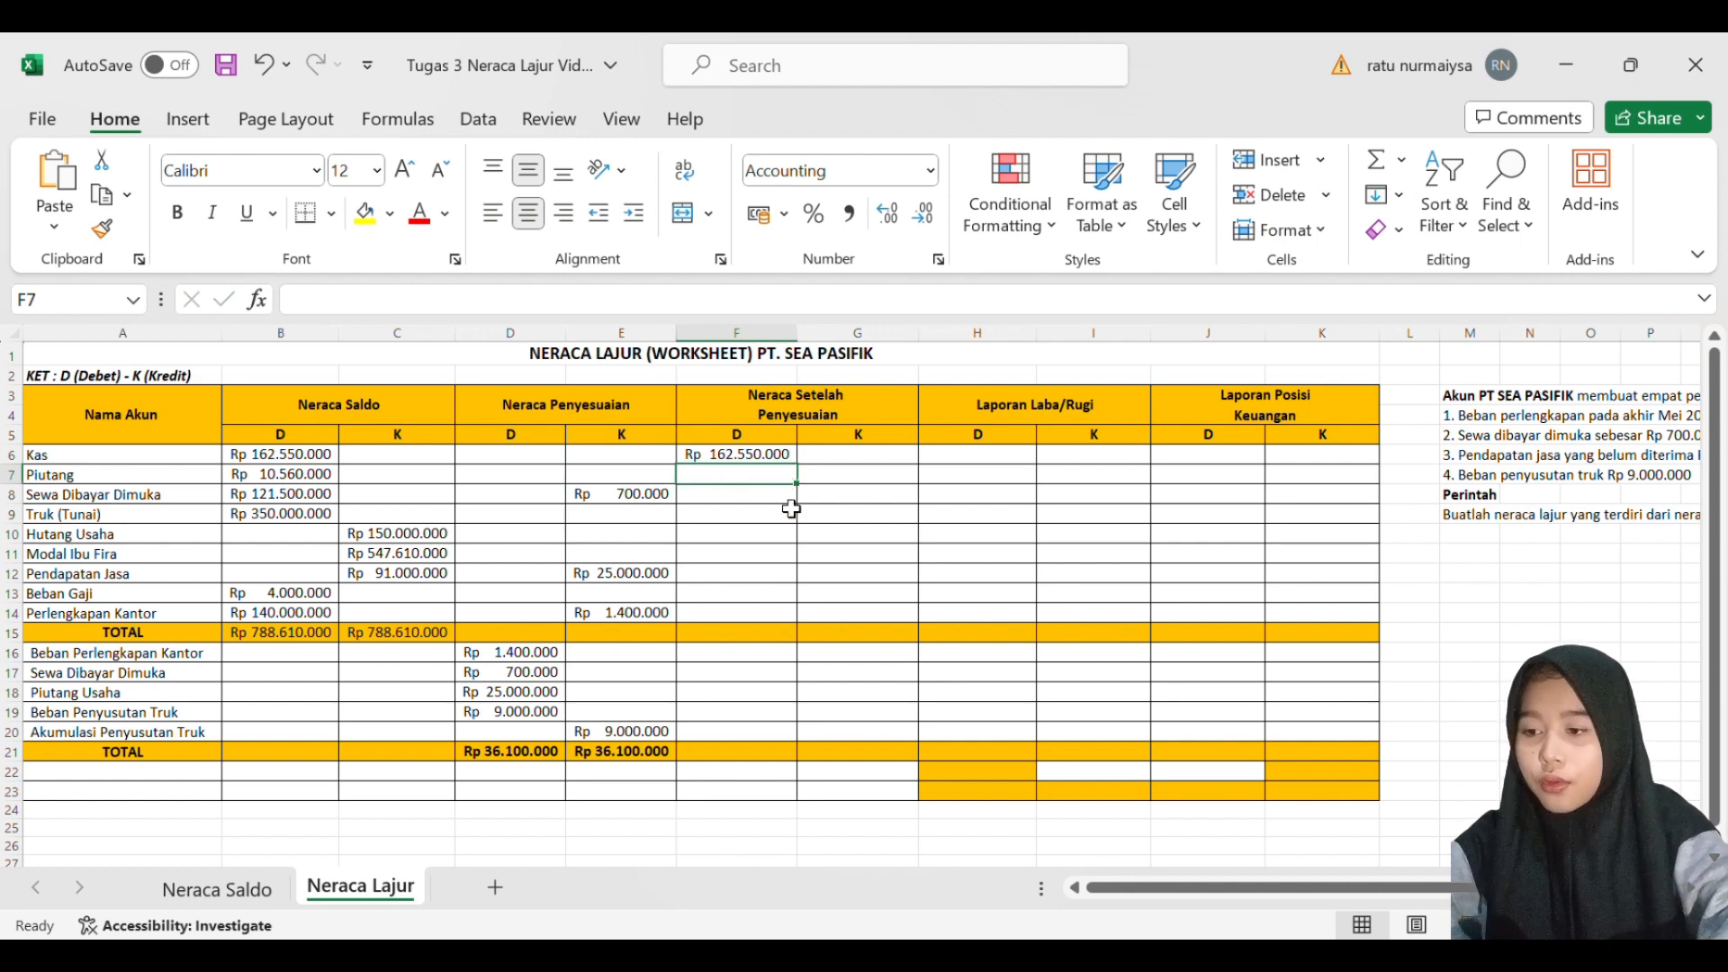
text(105)
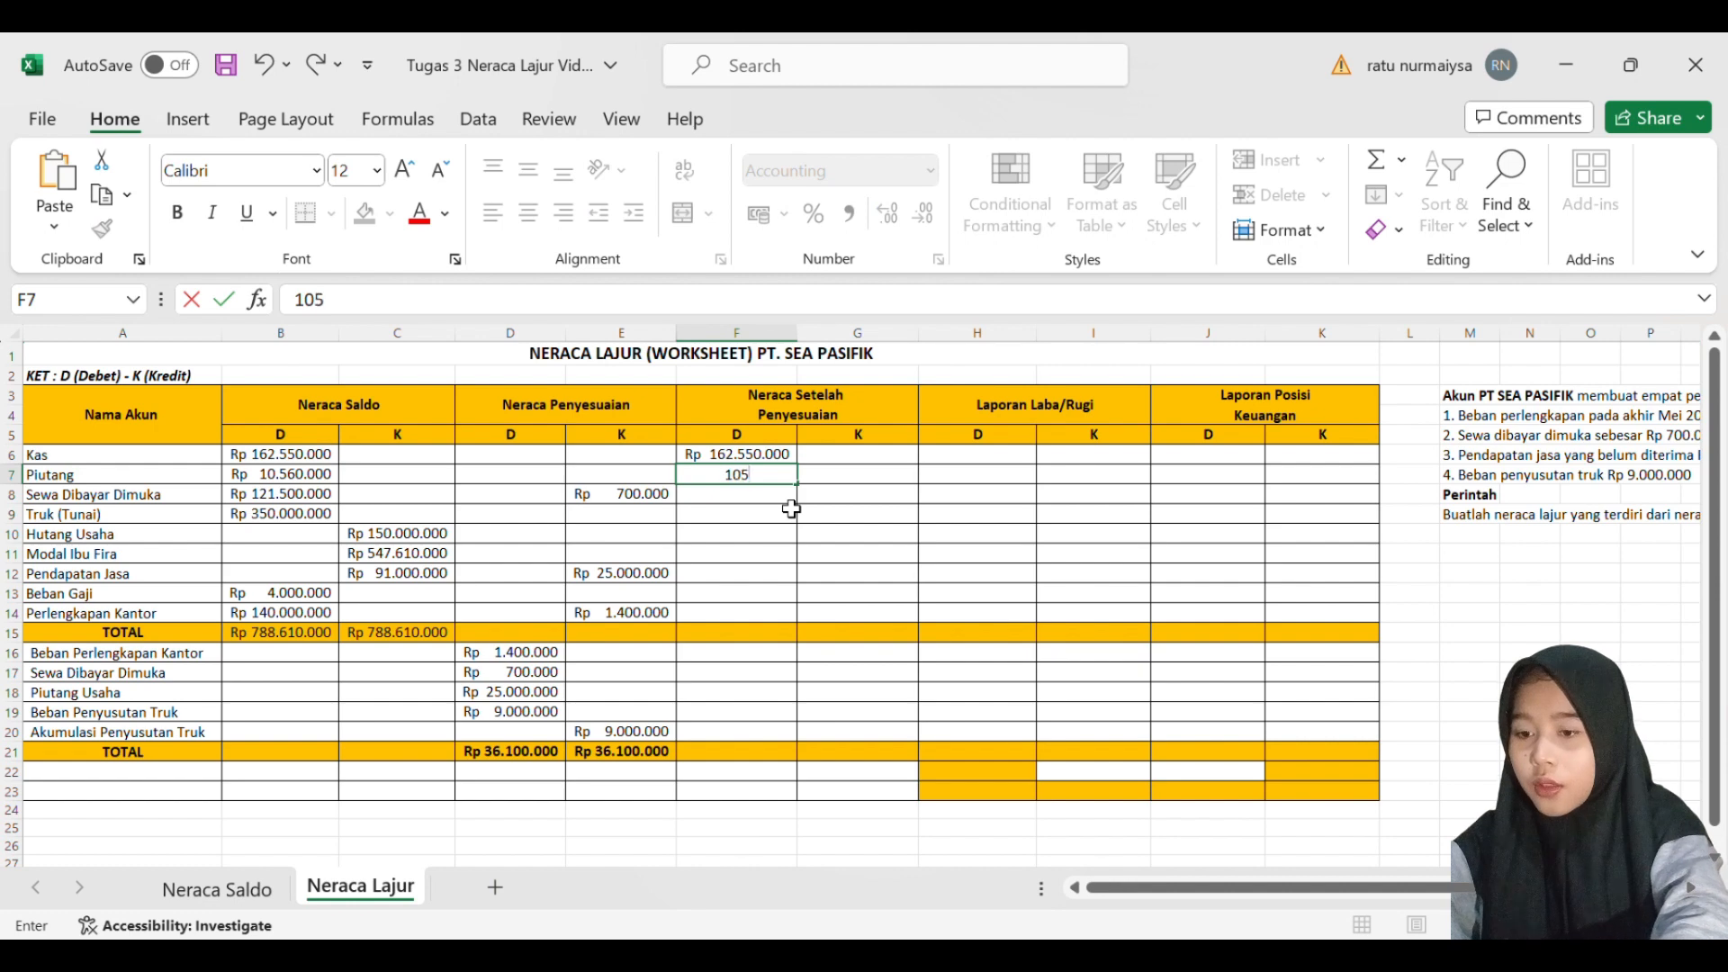
text(60000)
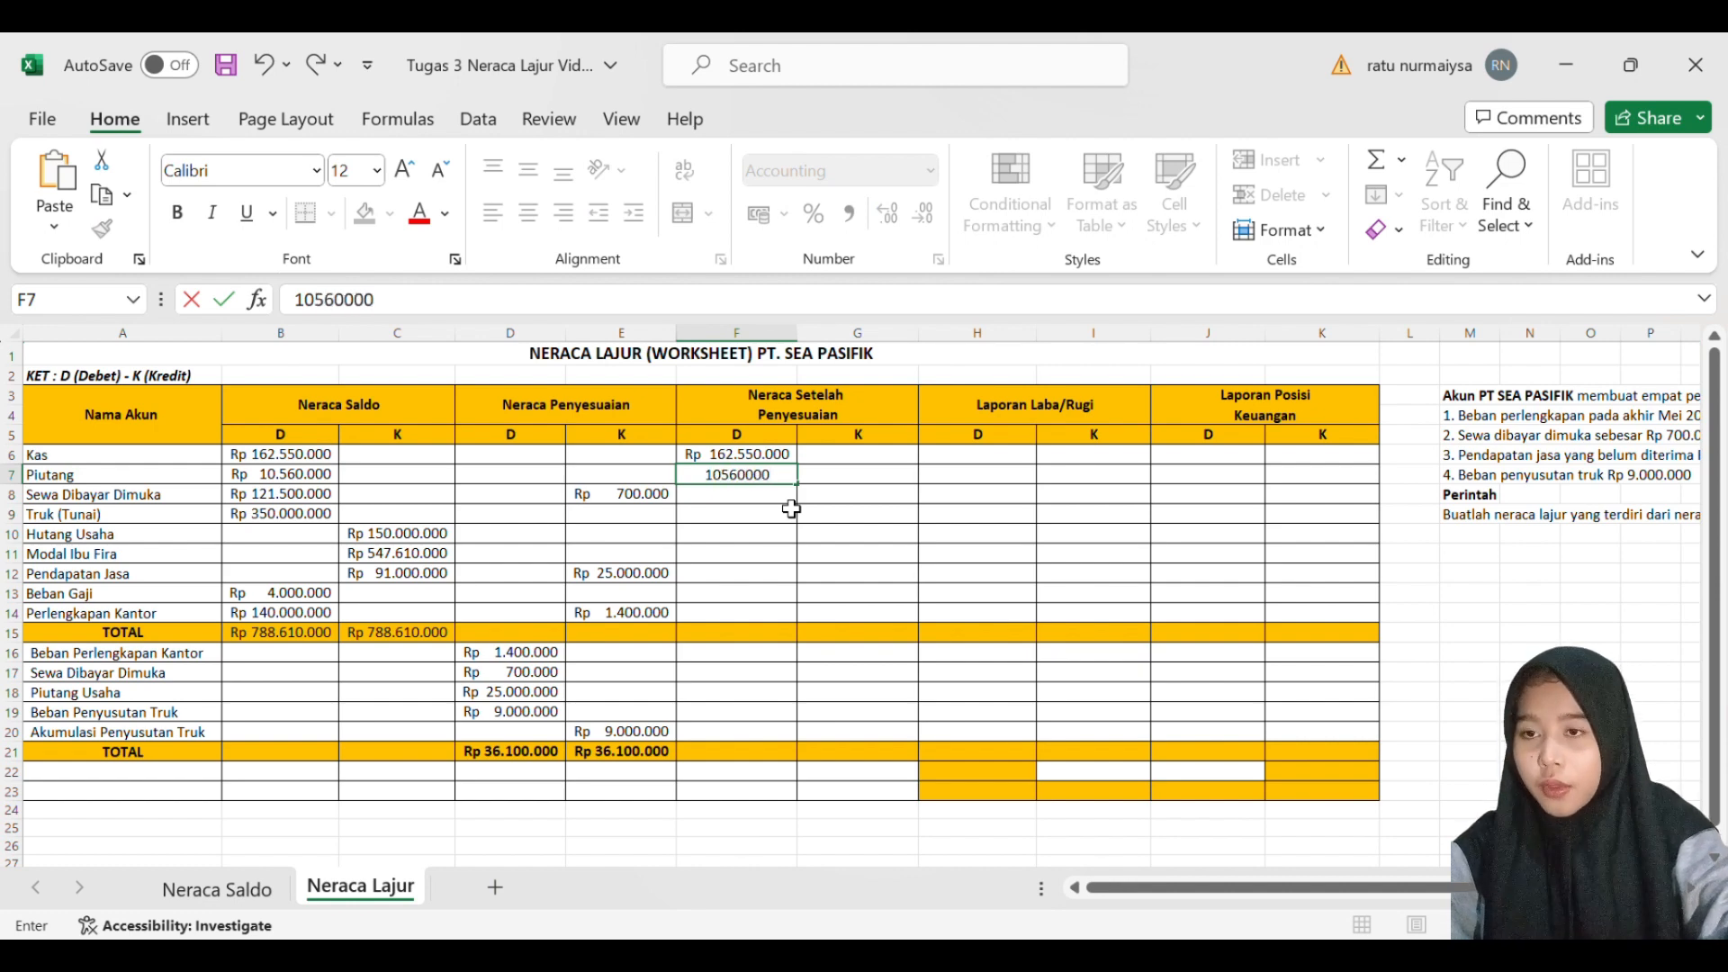
key(Return)
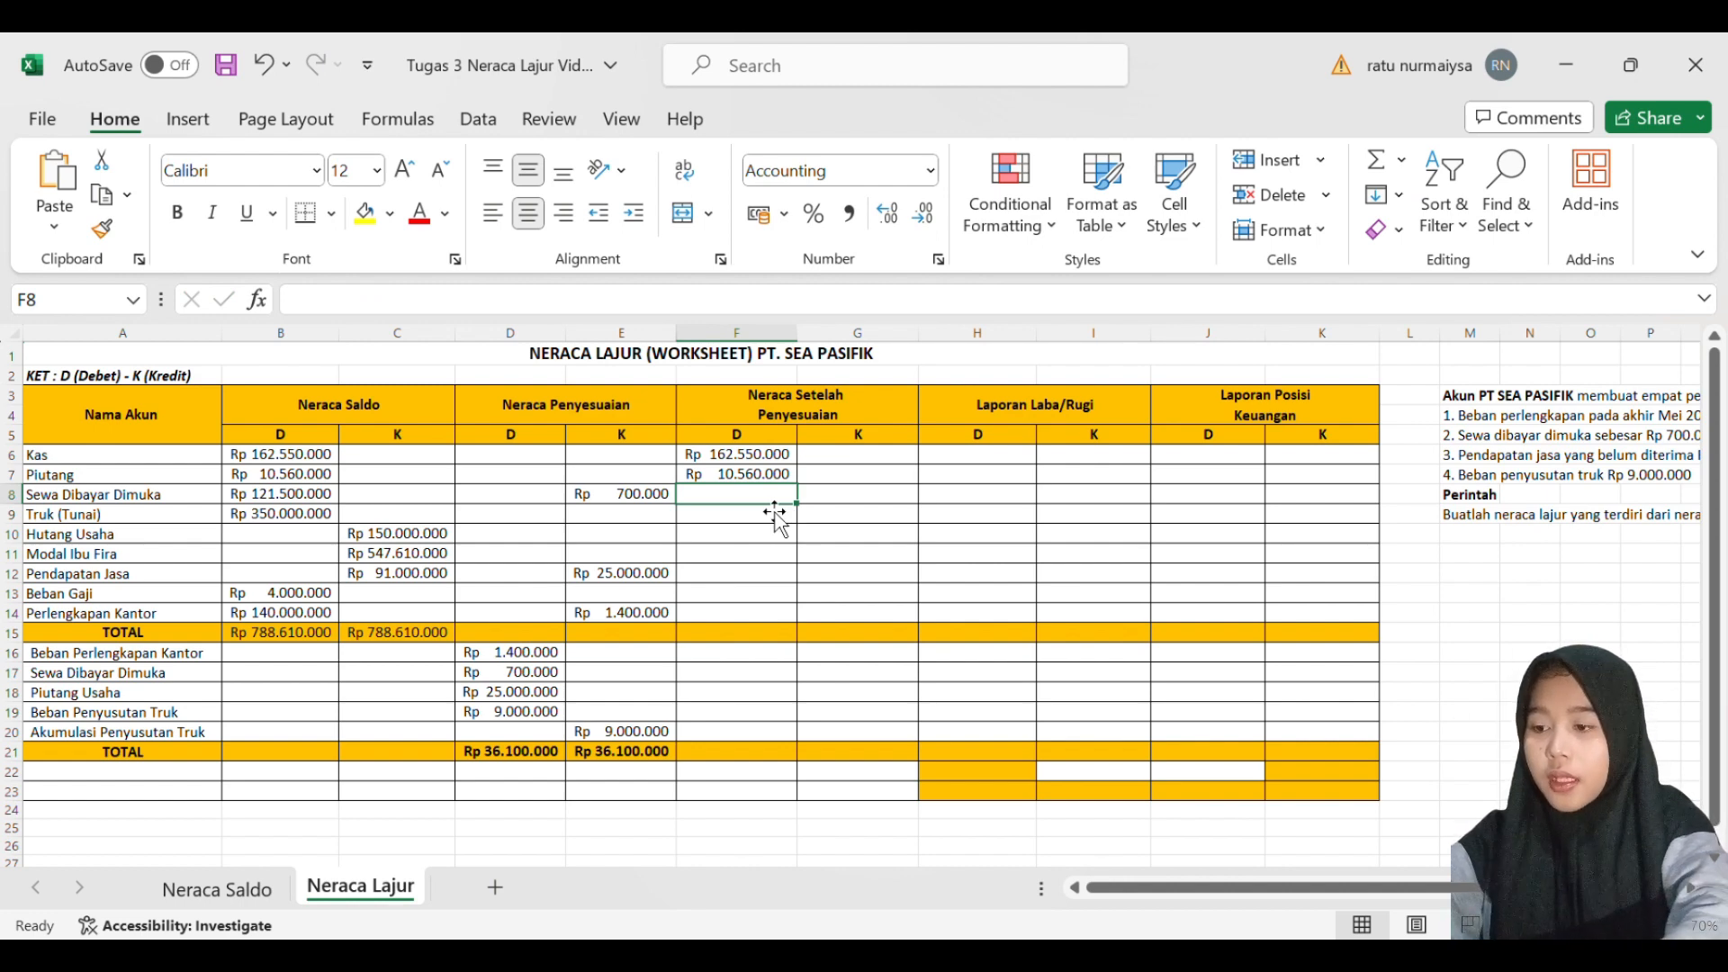
text(12)
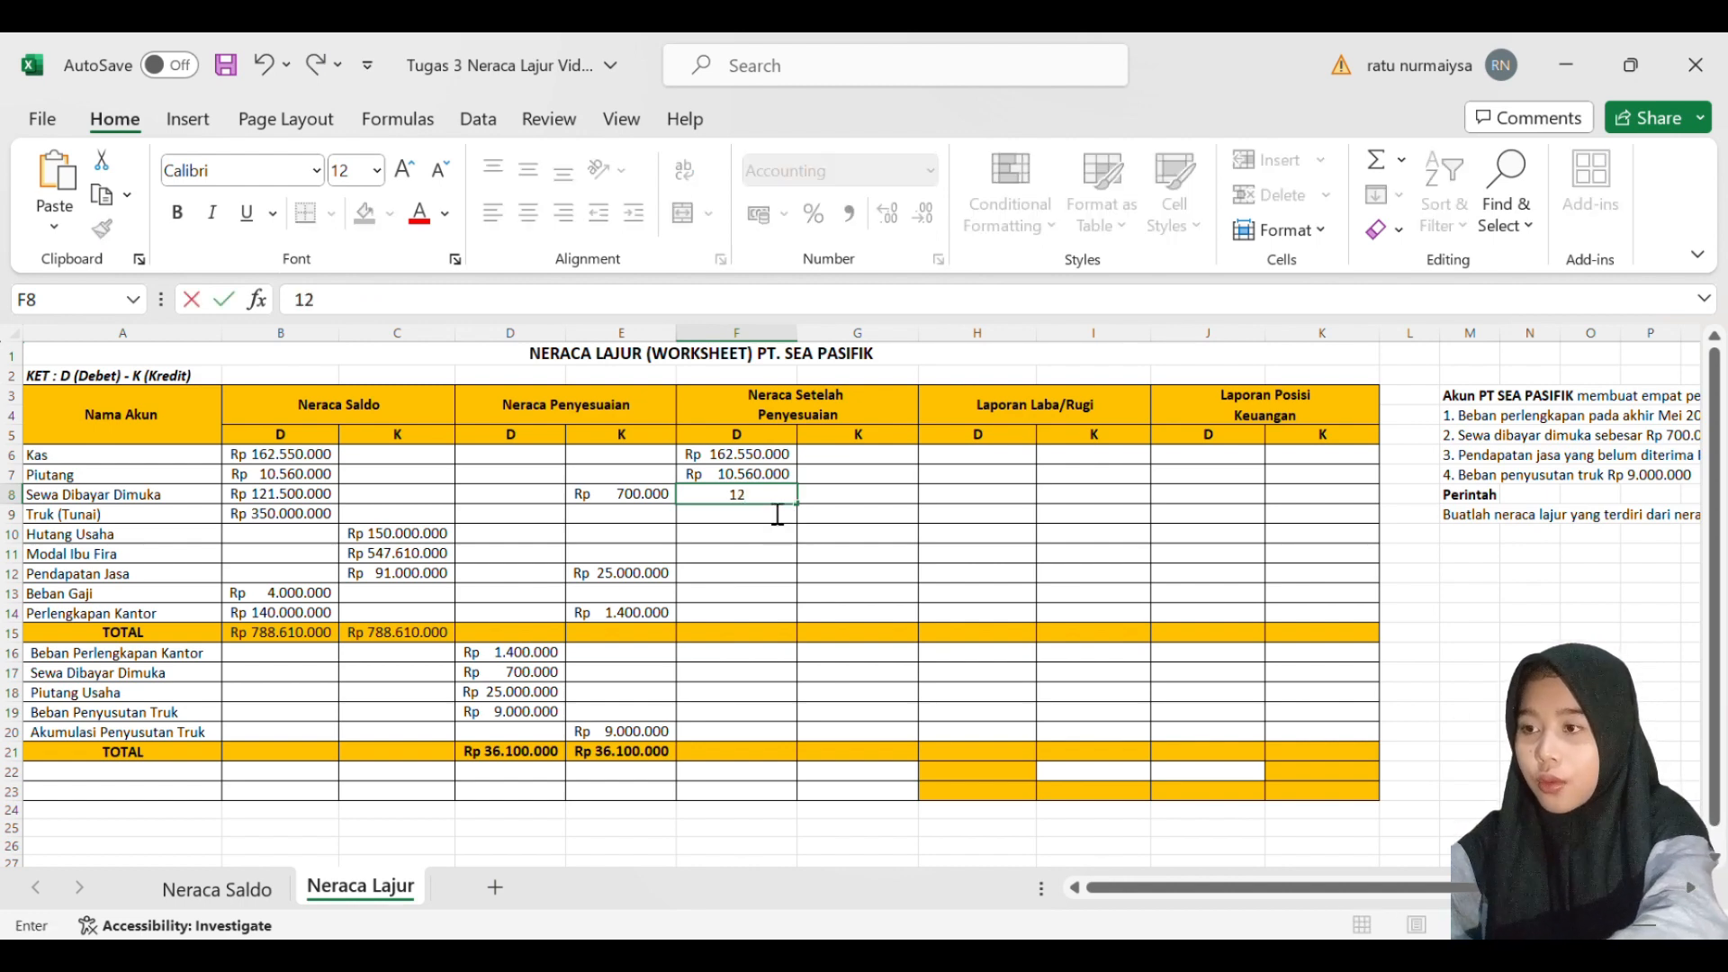
text(1)
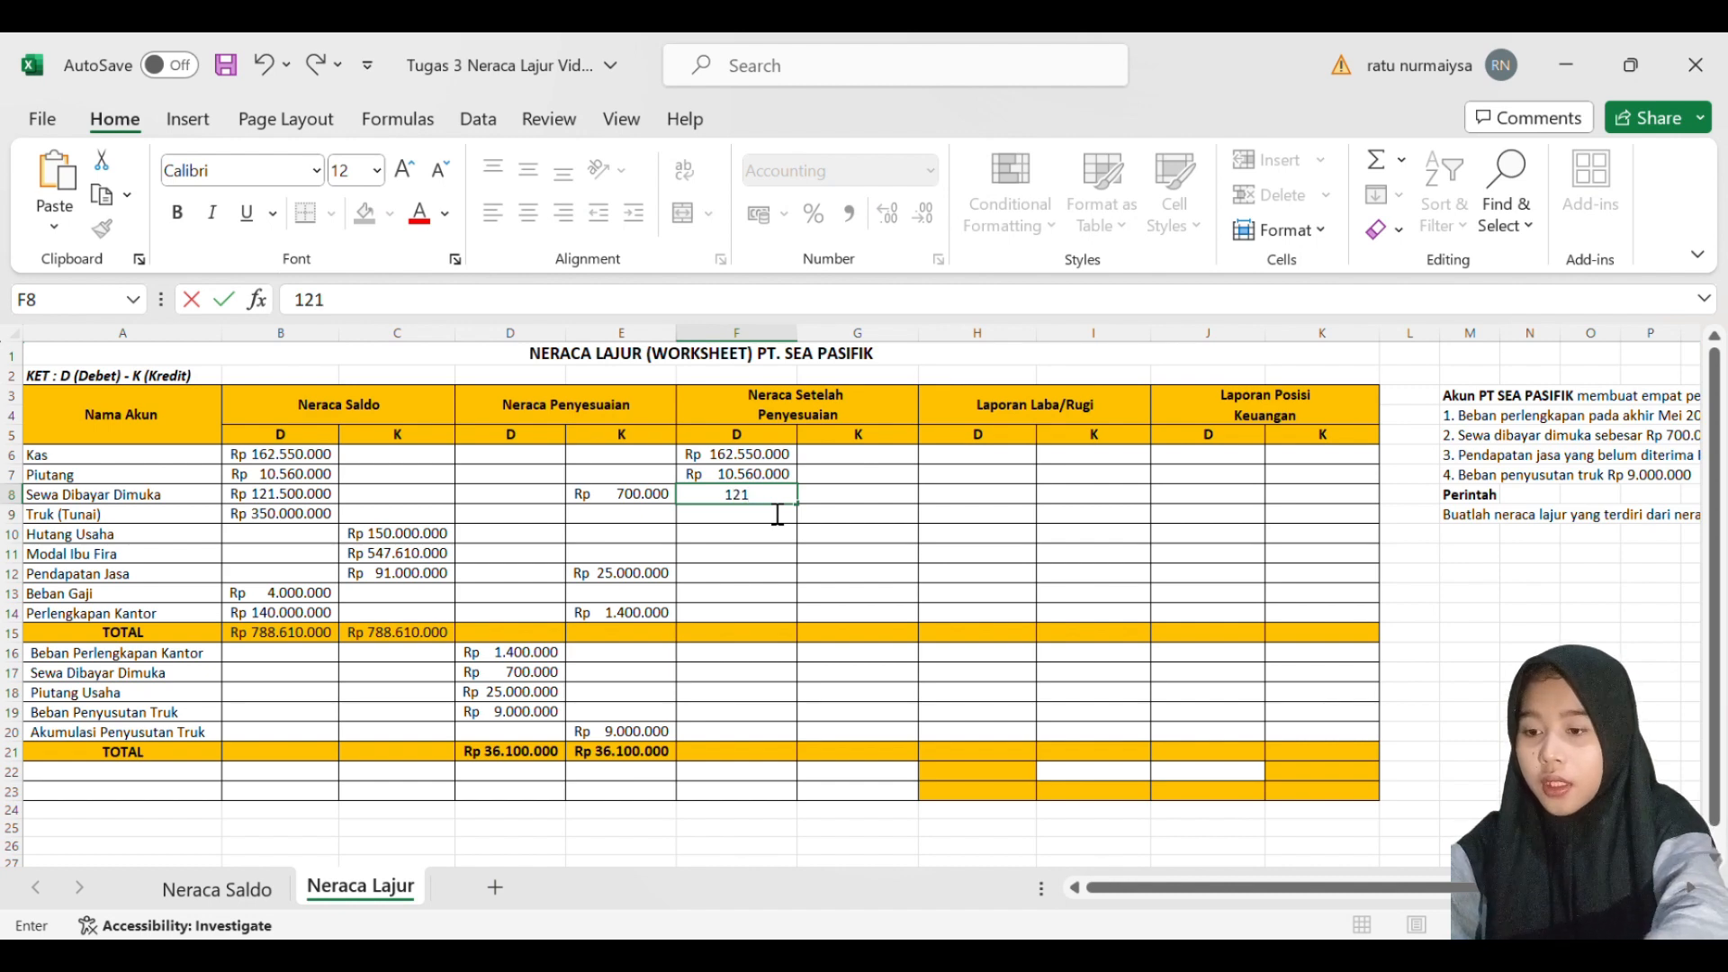
text(500000)
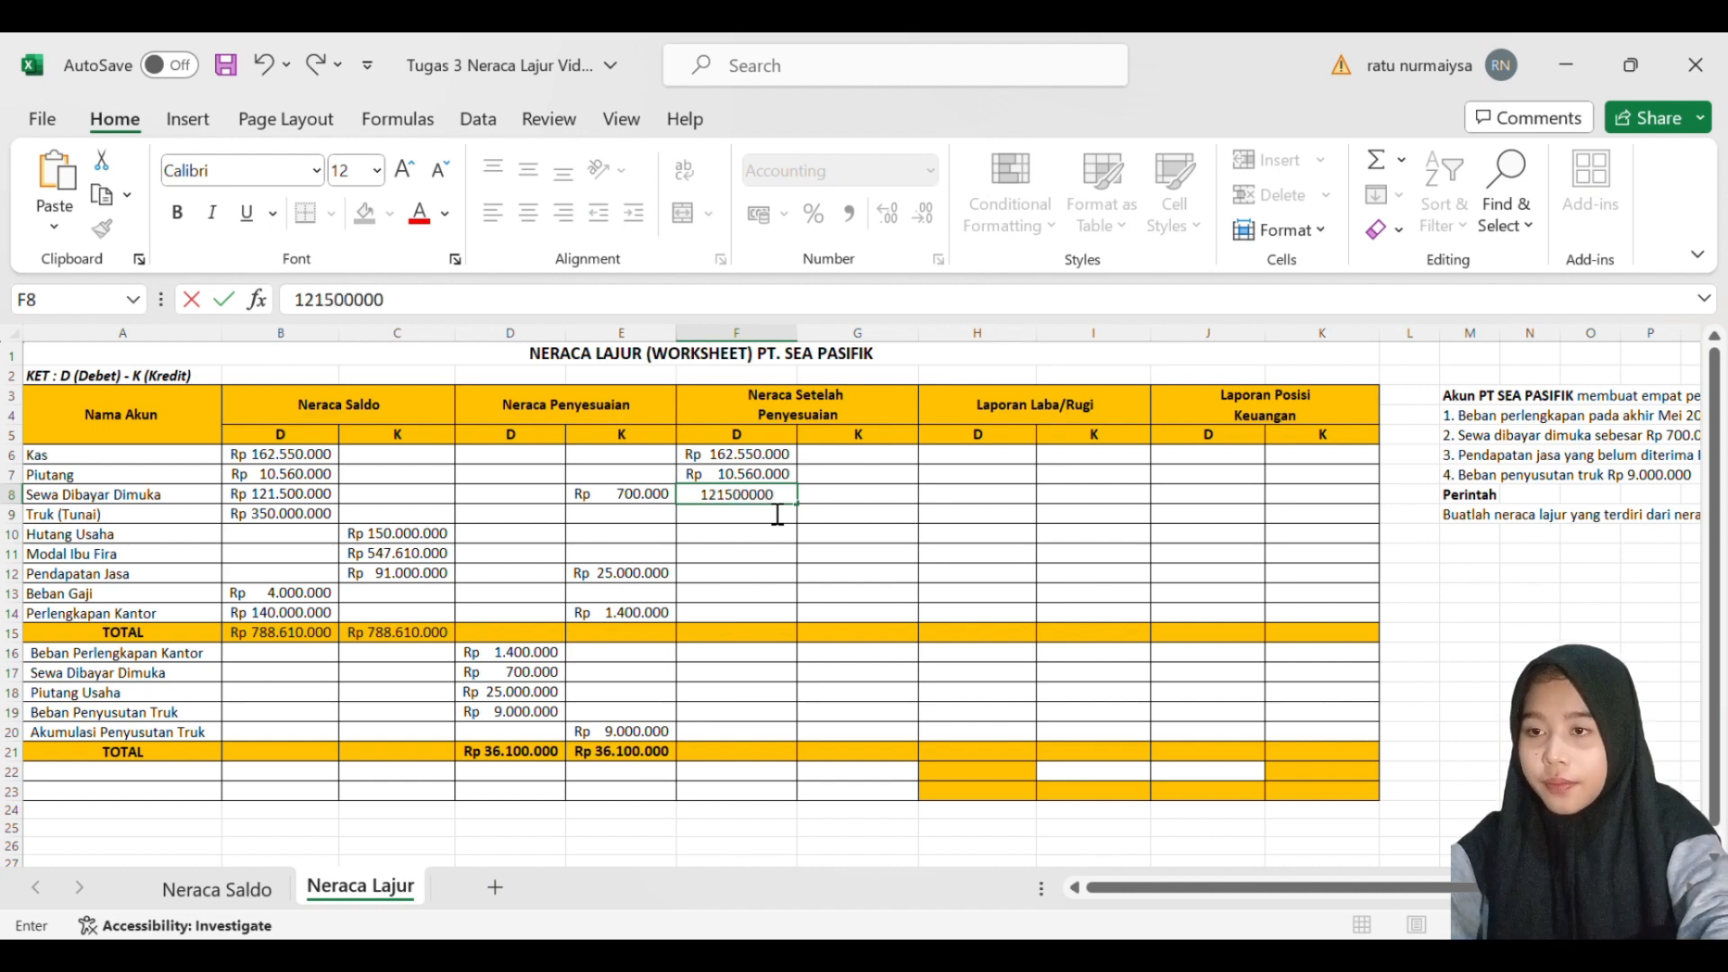
key(Return)
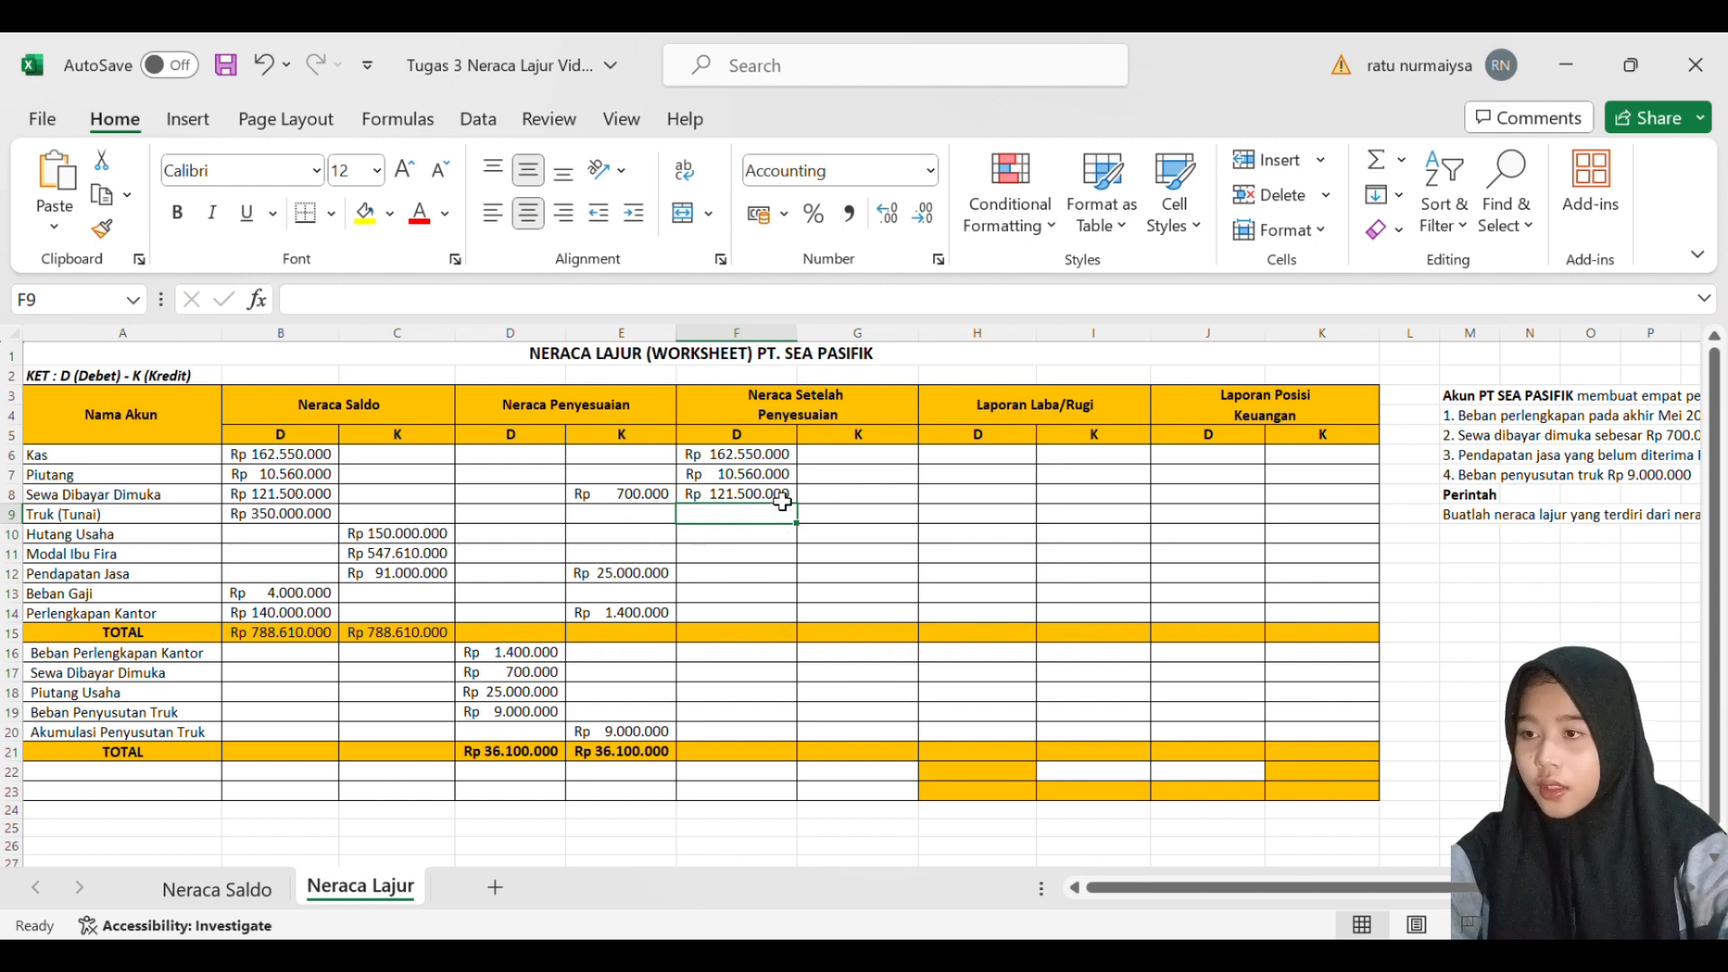
click(782, 501)
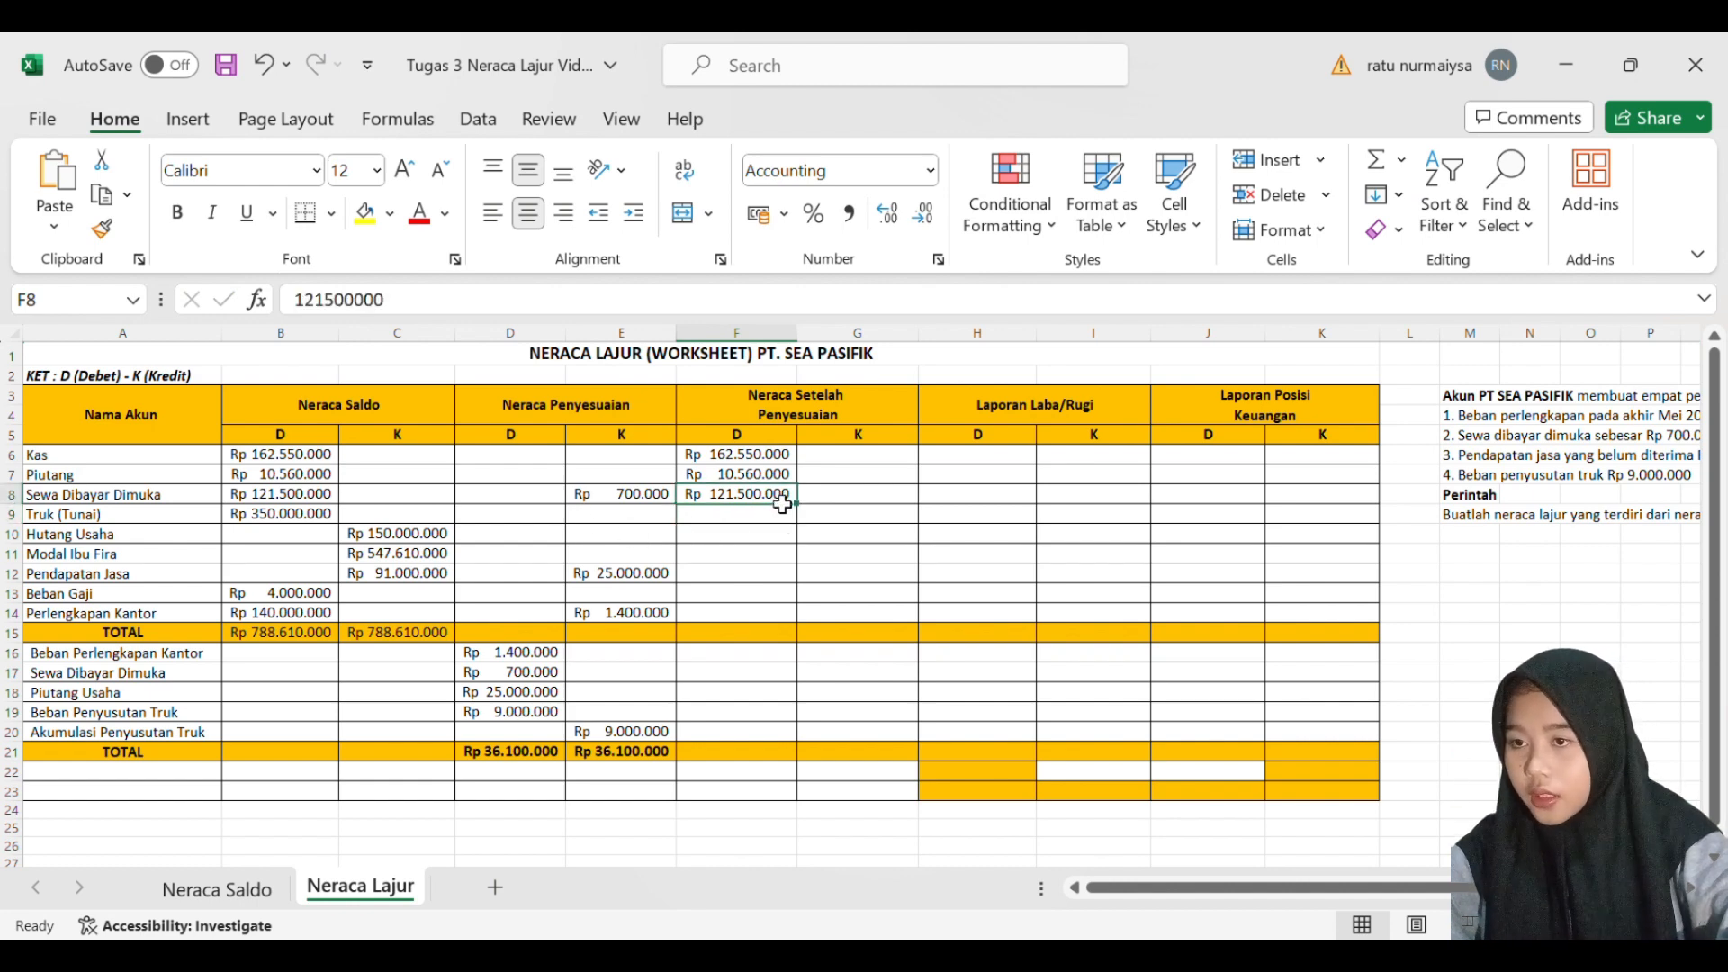
key(BackSpace)
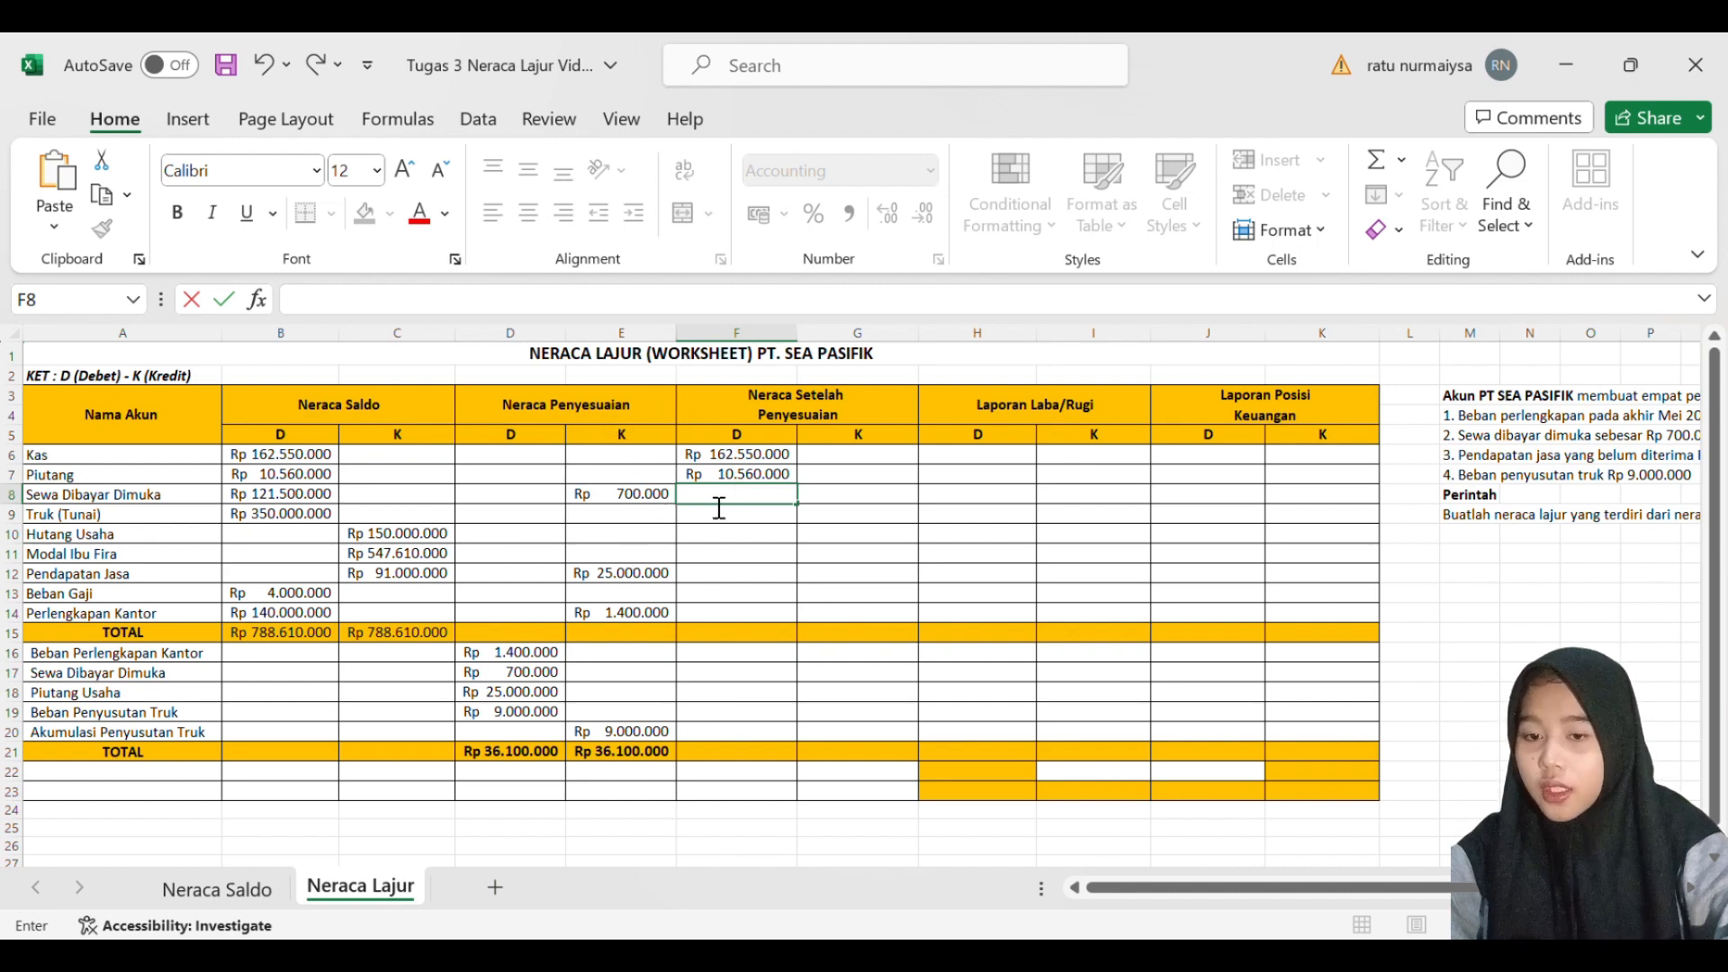
- Calculate the adjusted Sewa Dibayar Dimuka debit in F8 with a SUM formula subtracting E8 from B8
text(=()
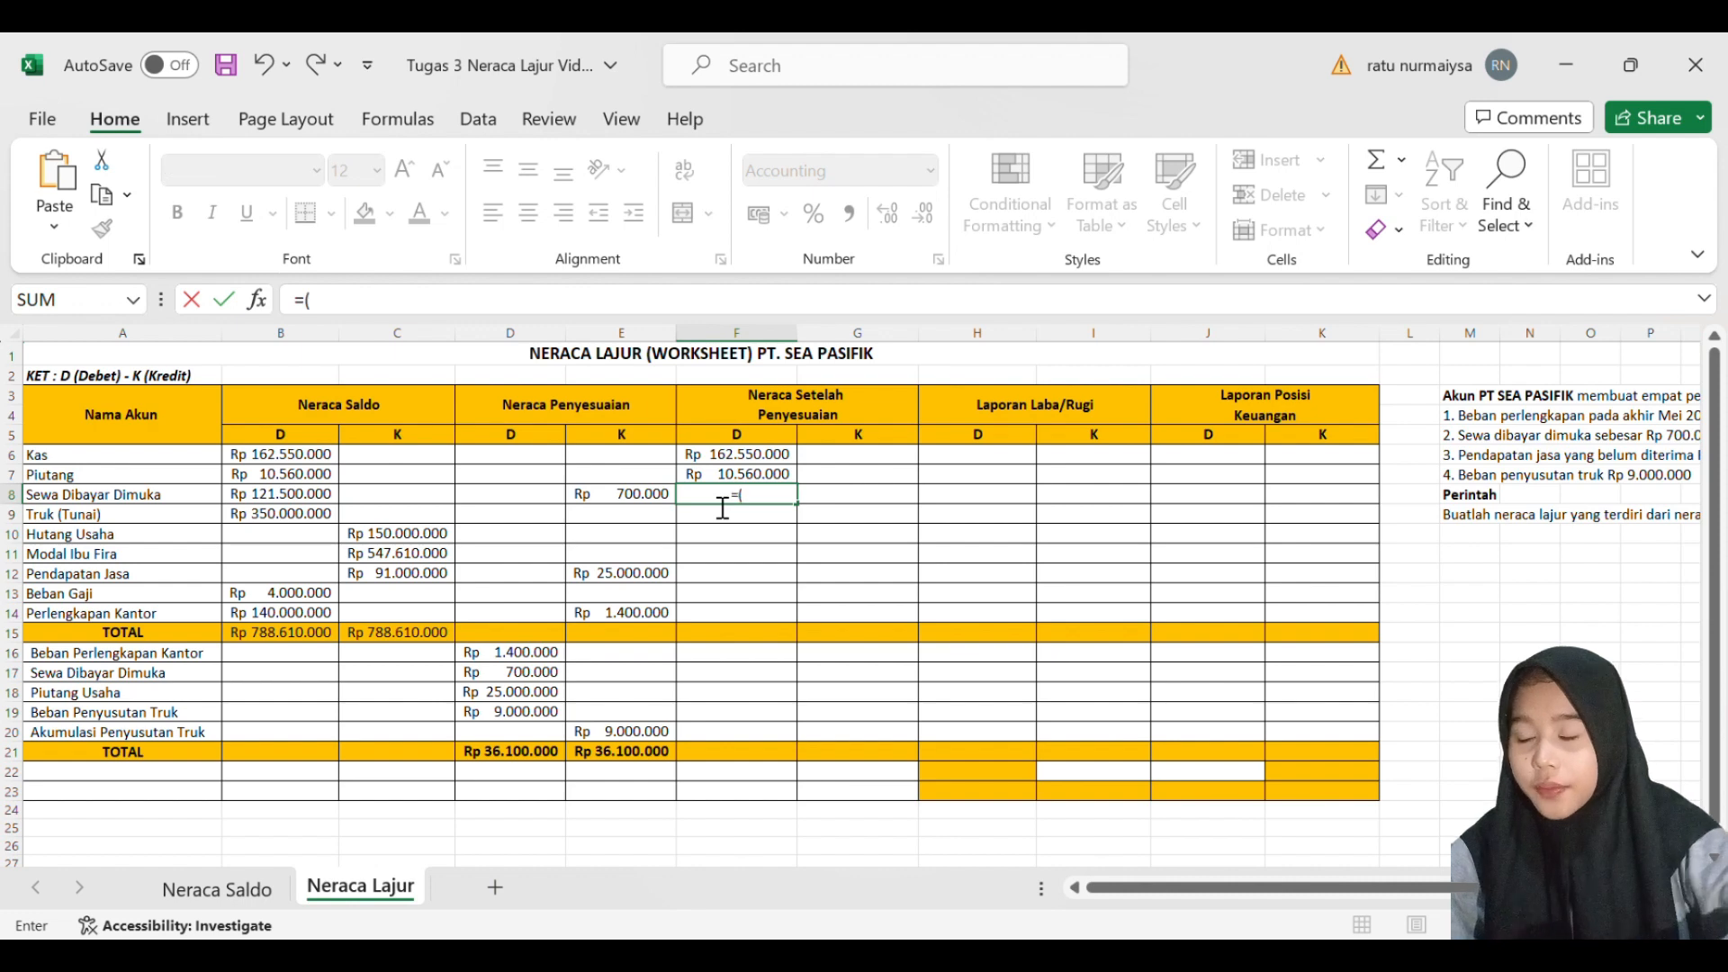
text(S)
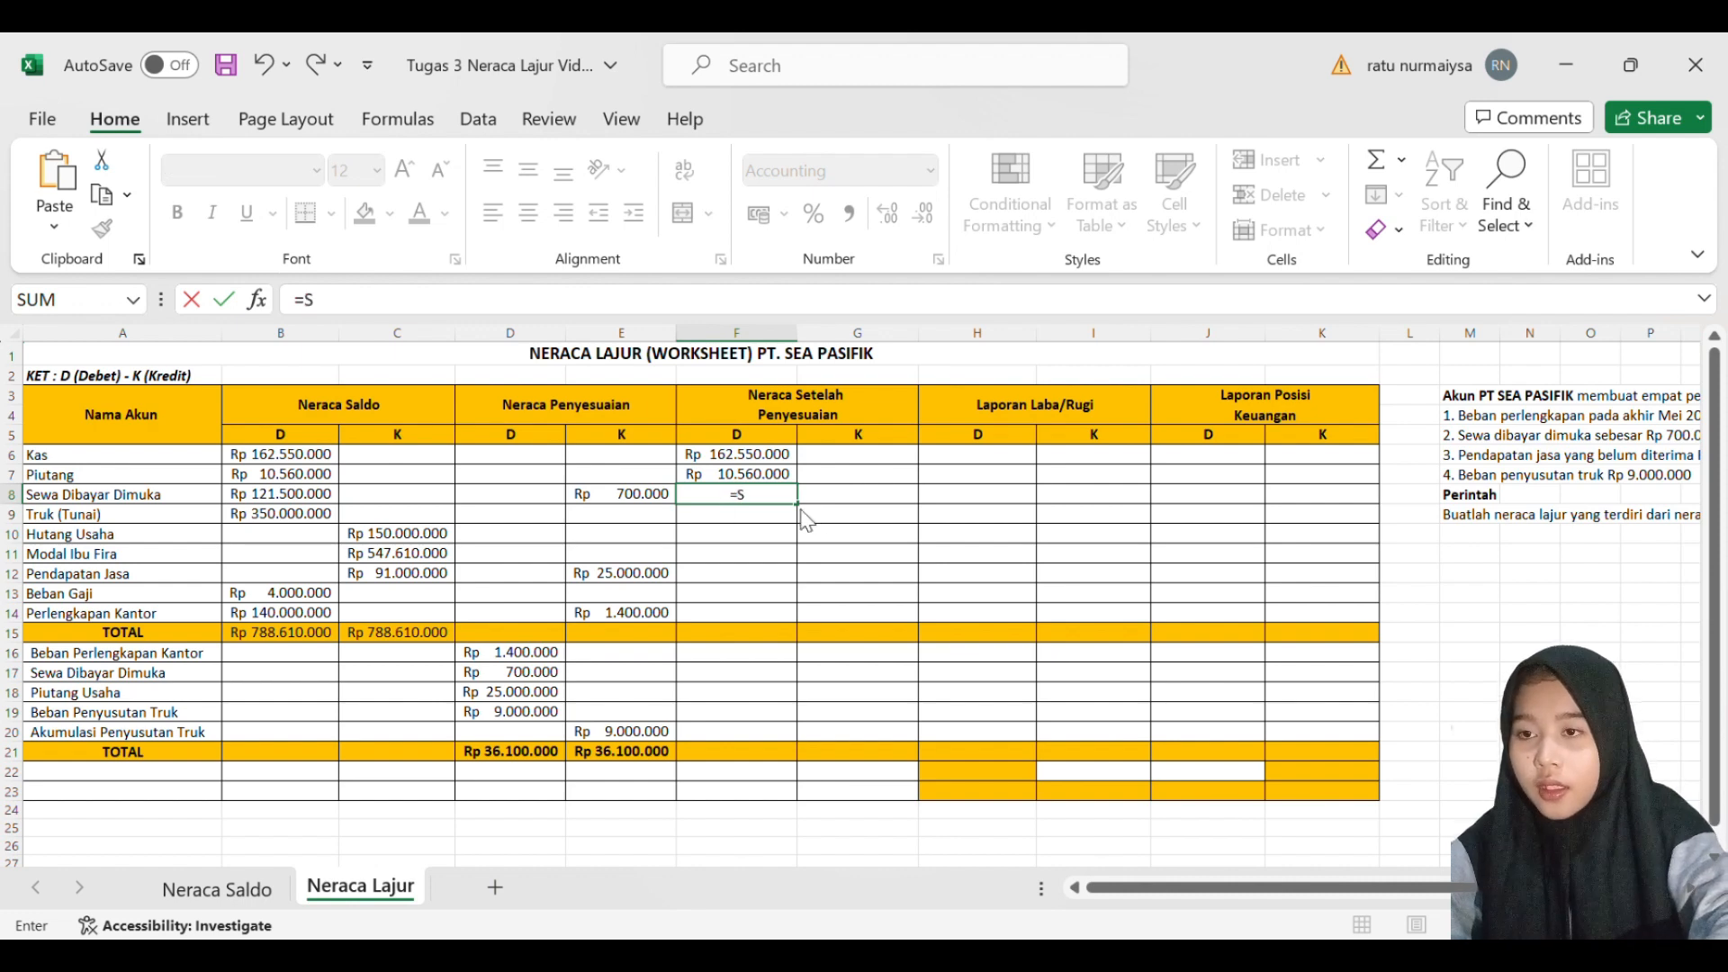
text(UM()
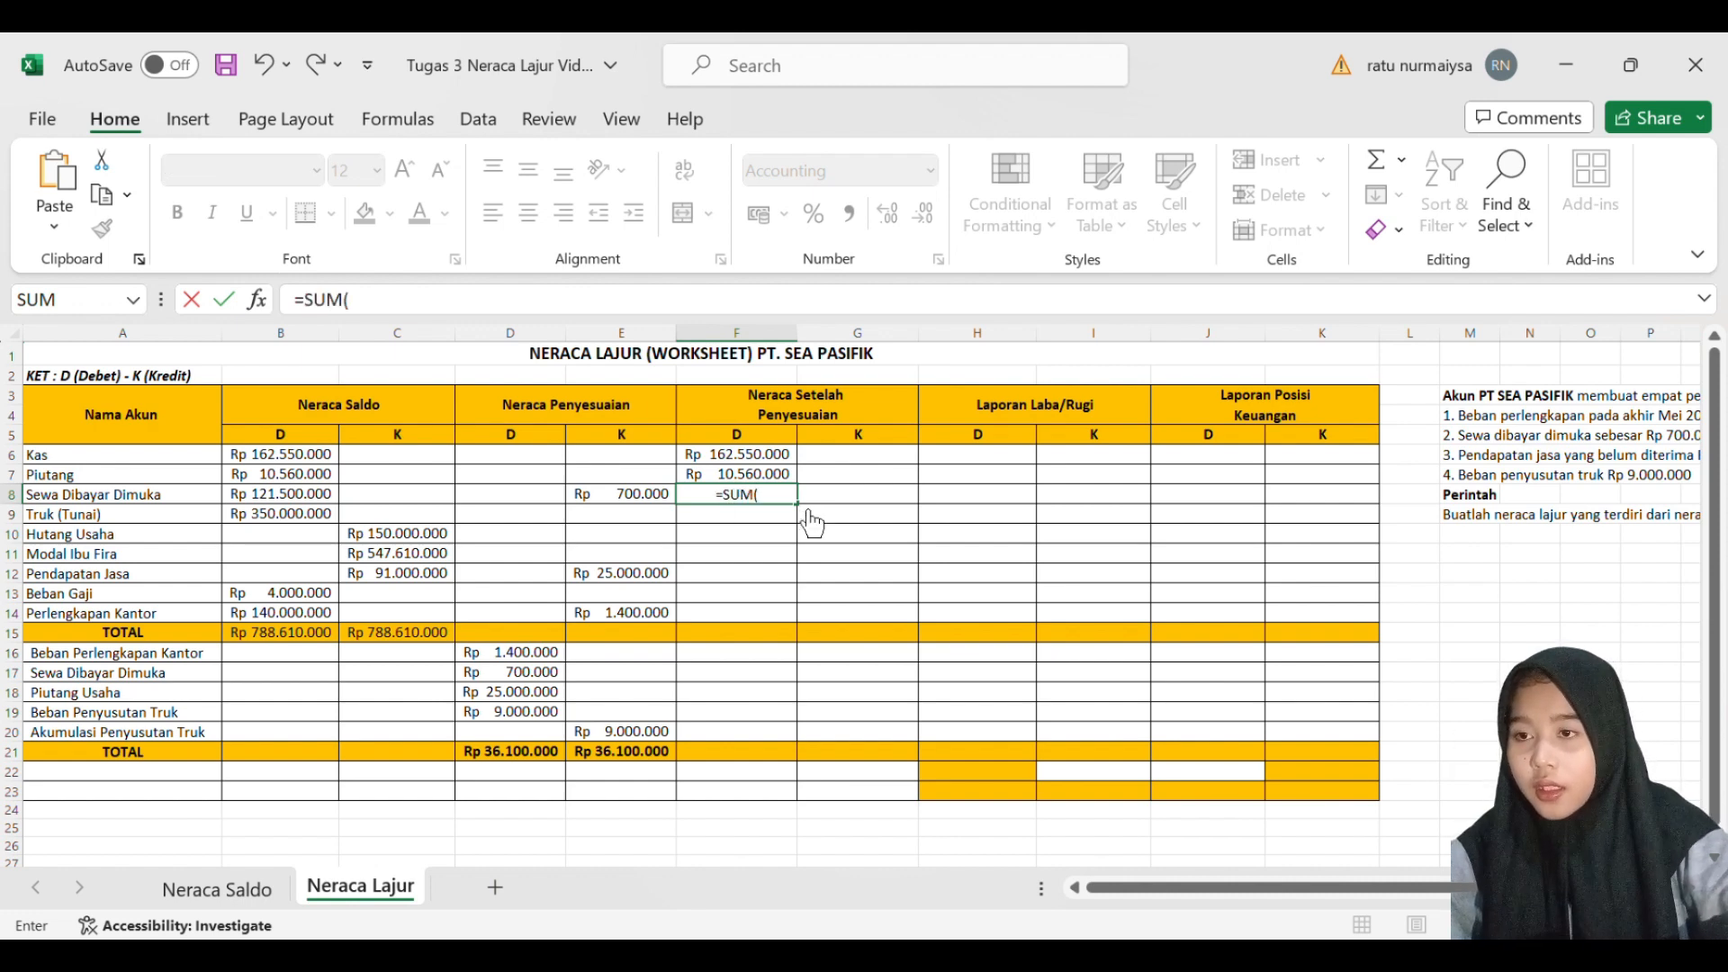
click(285, 502)
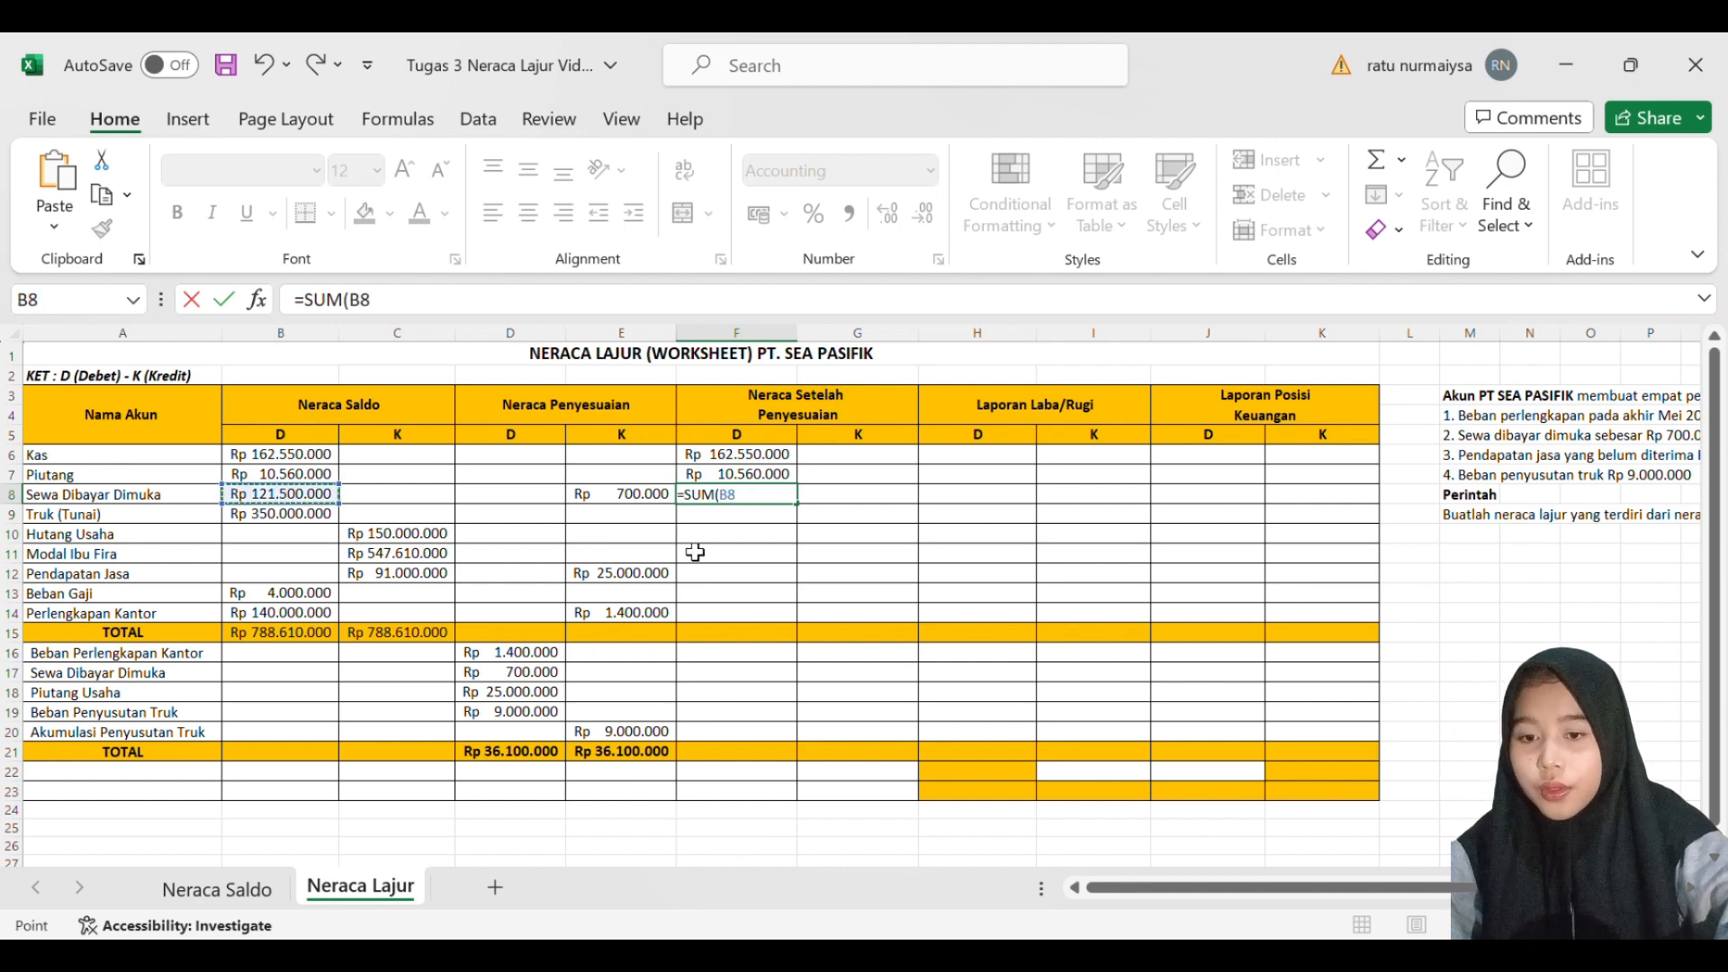
text(-)
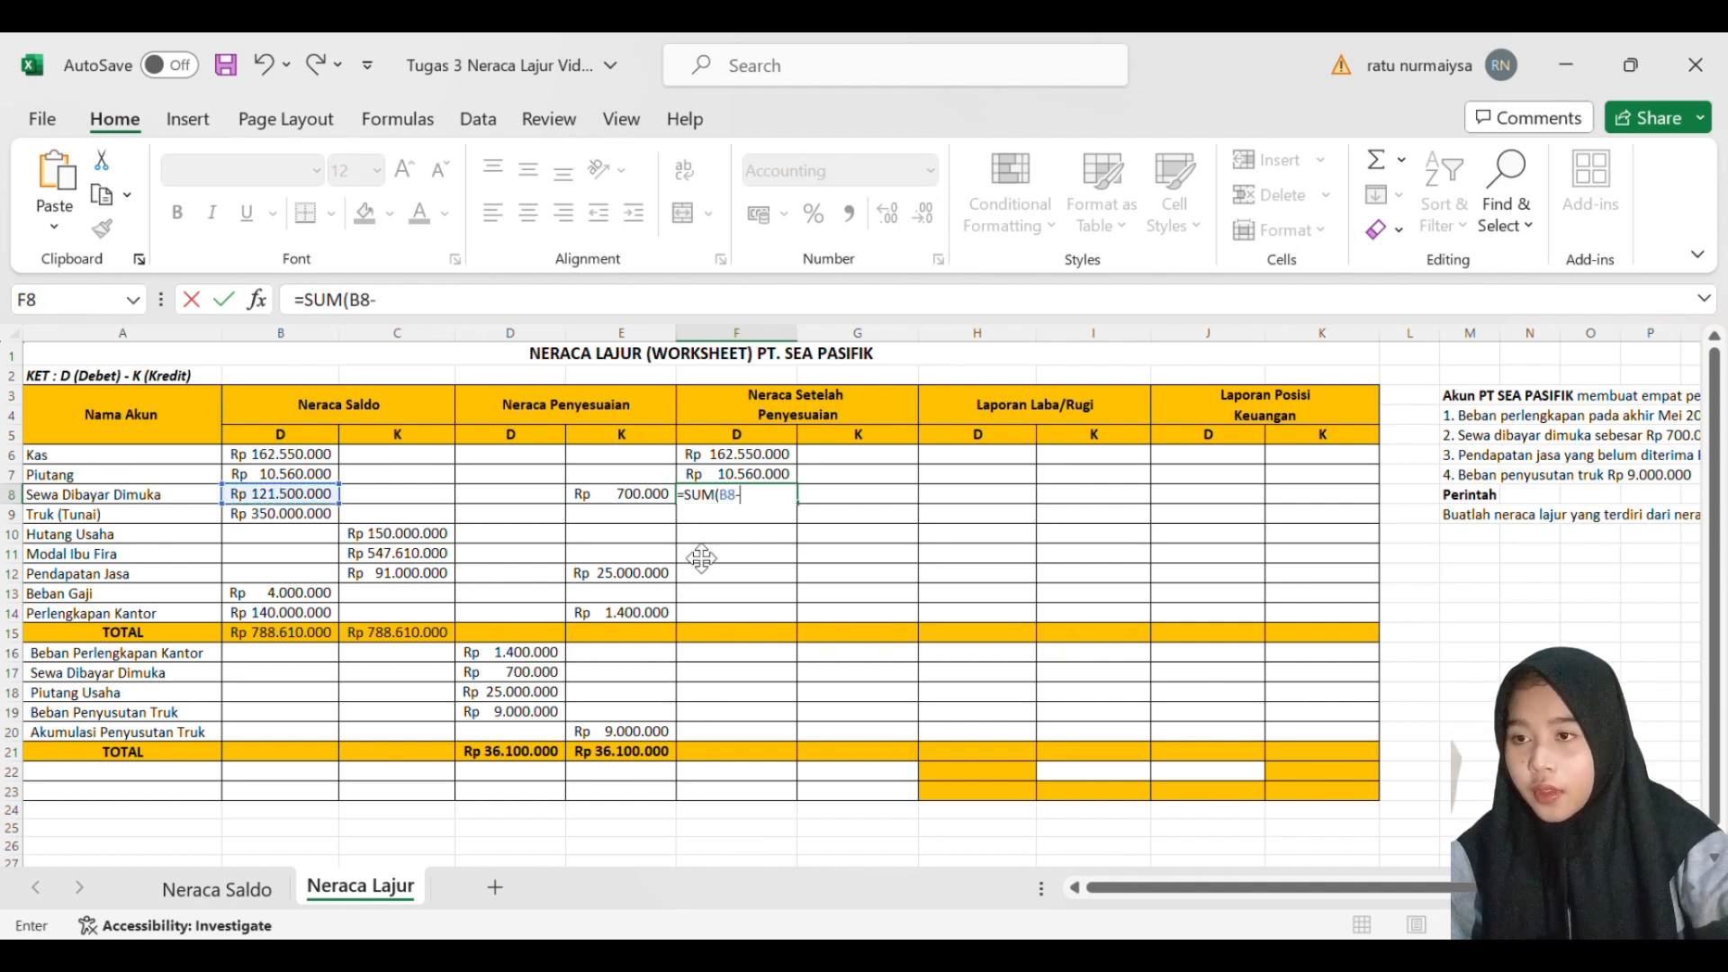
click(651, 501)
key(Return)
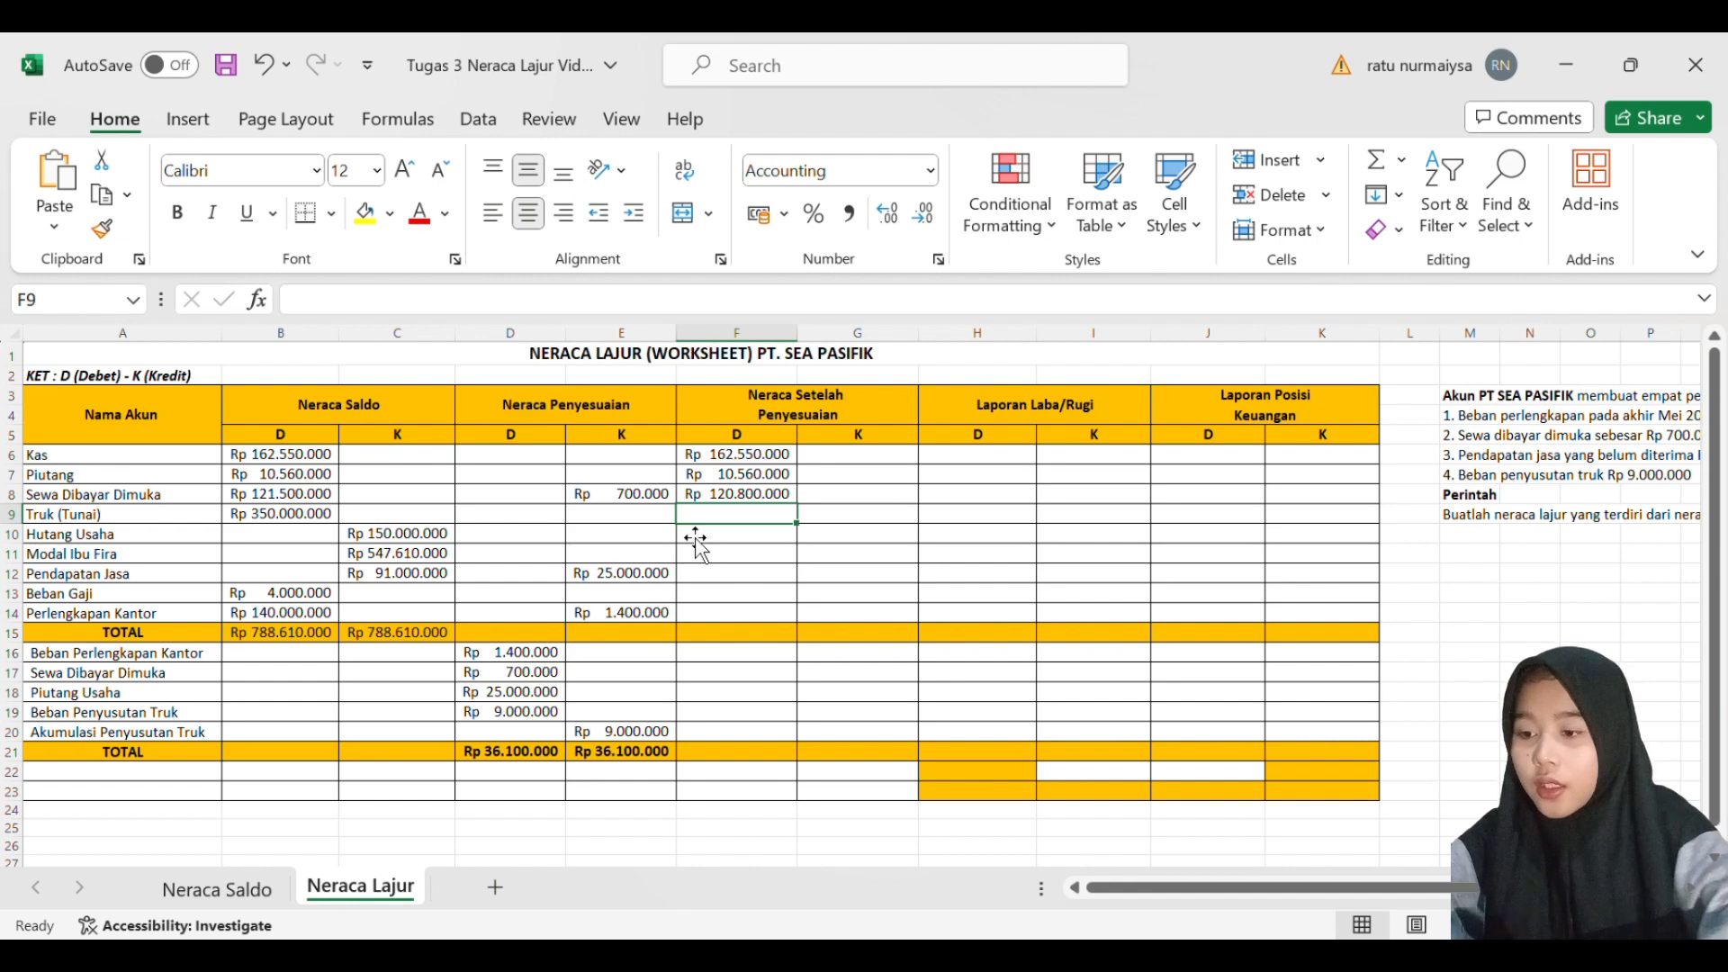
- Enter 350000000 as the adjusted debit balance for Truk (Tunai) in F9
text(350)
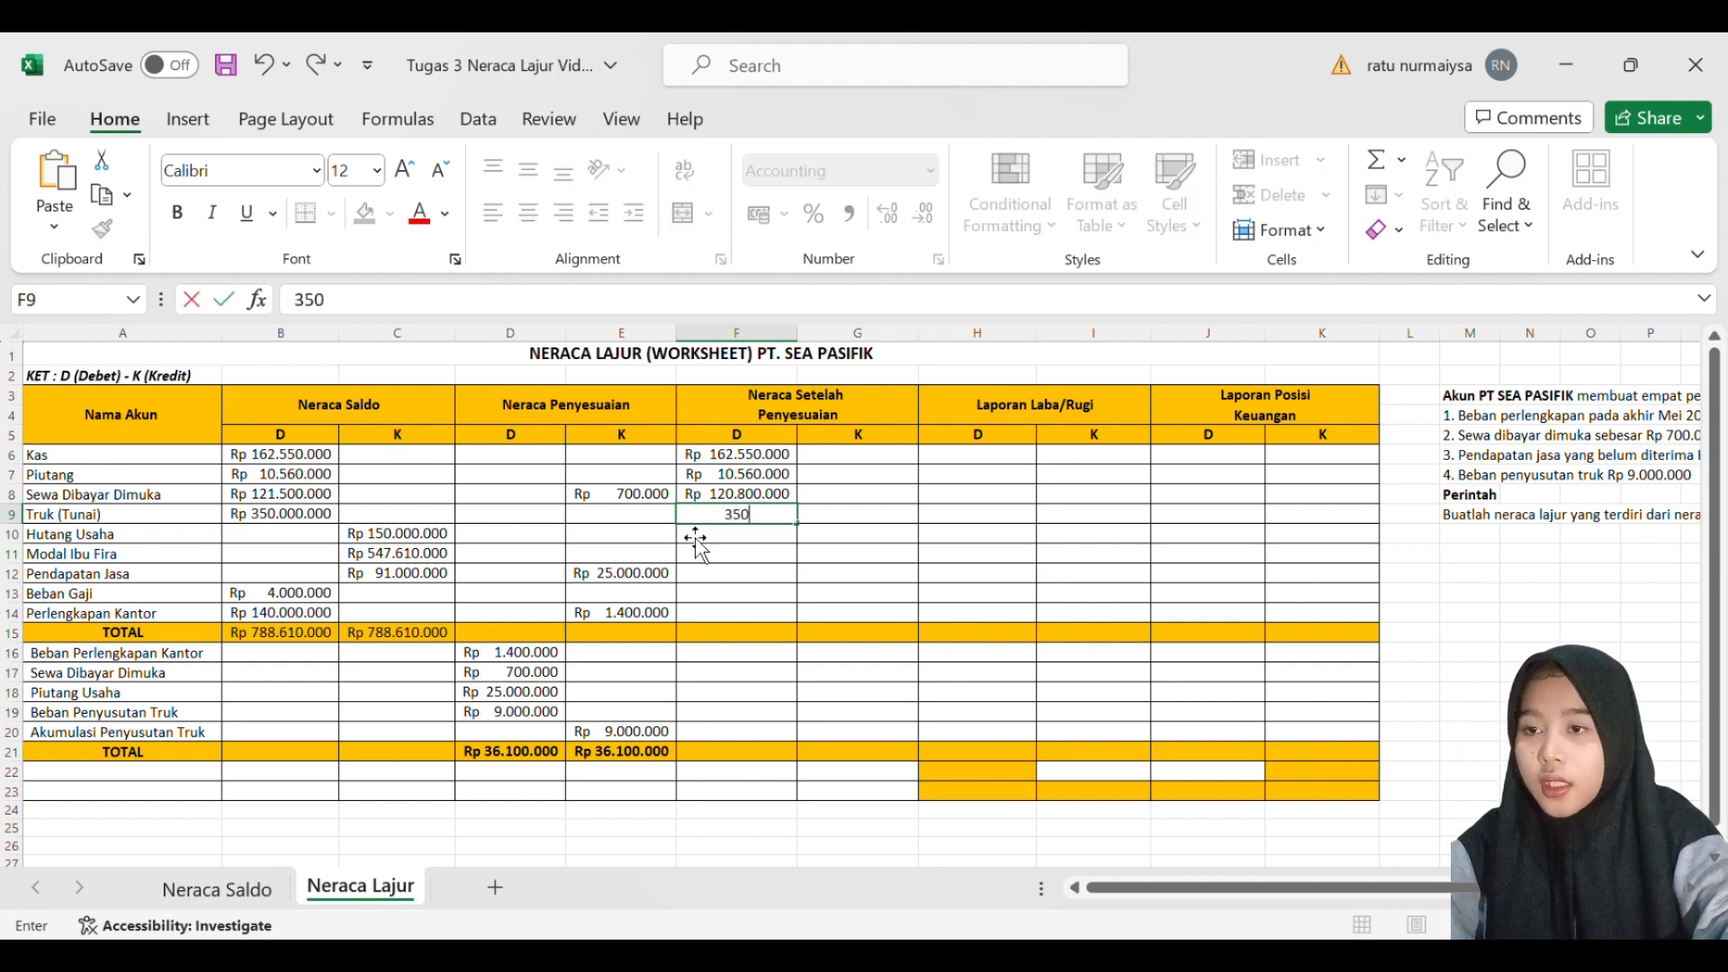
text(000000)
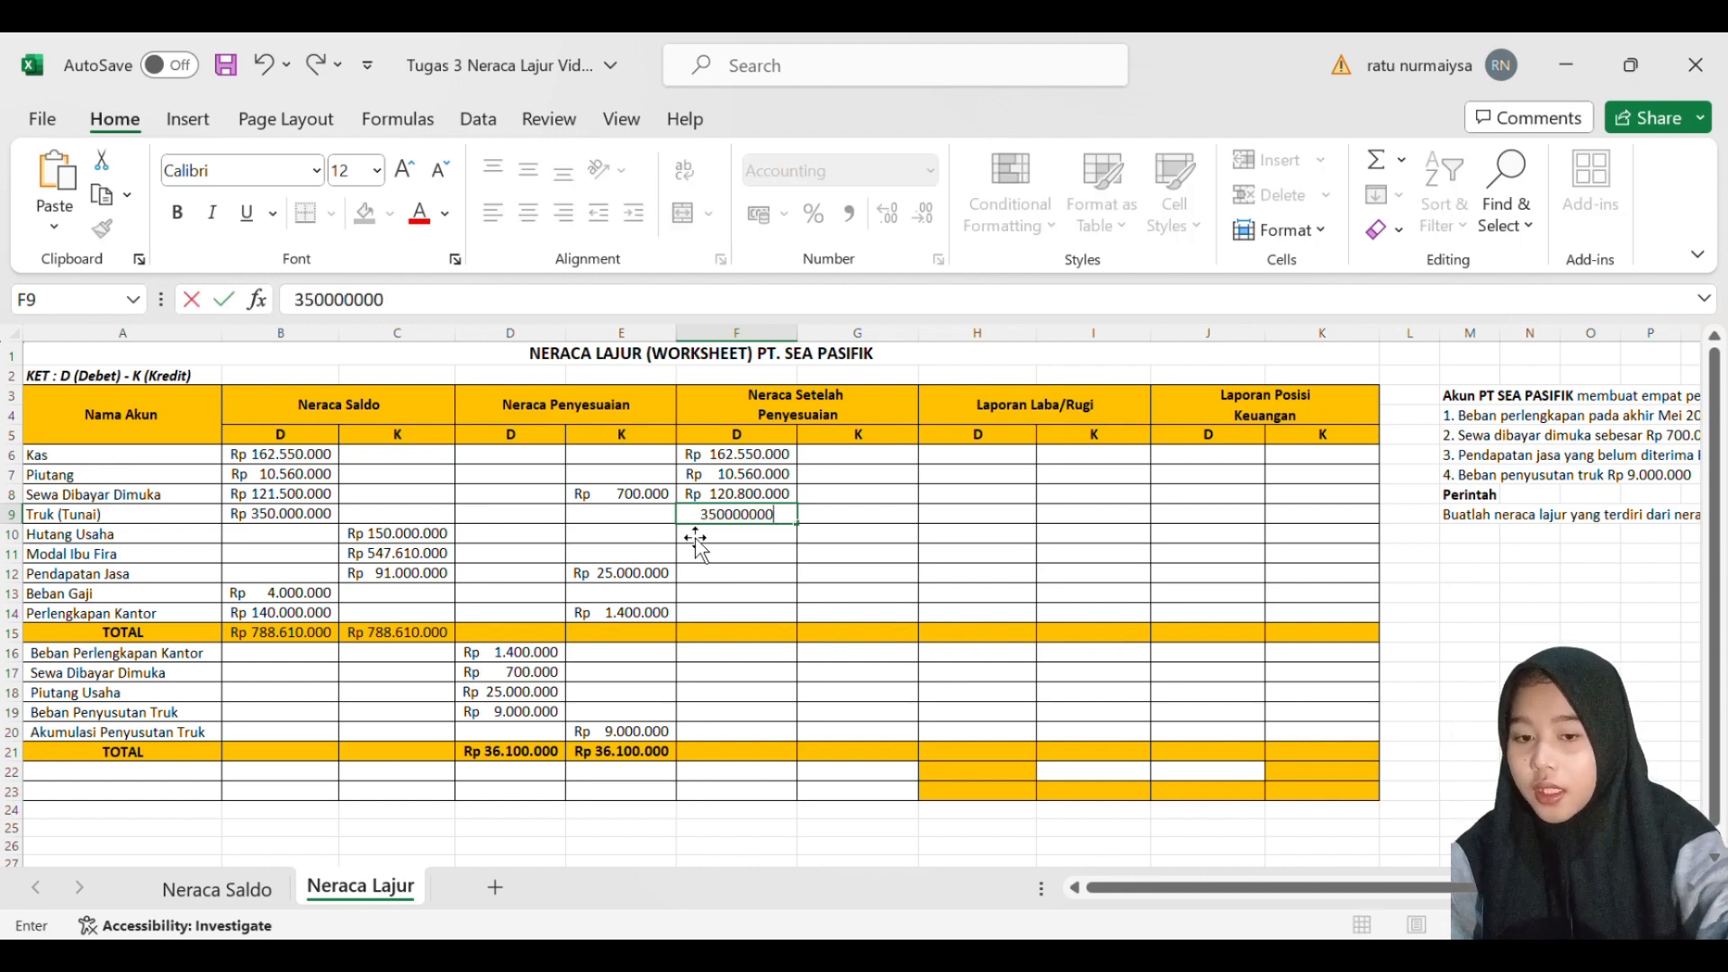
key(Return)
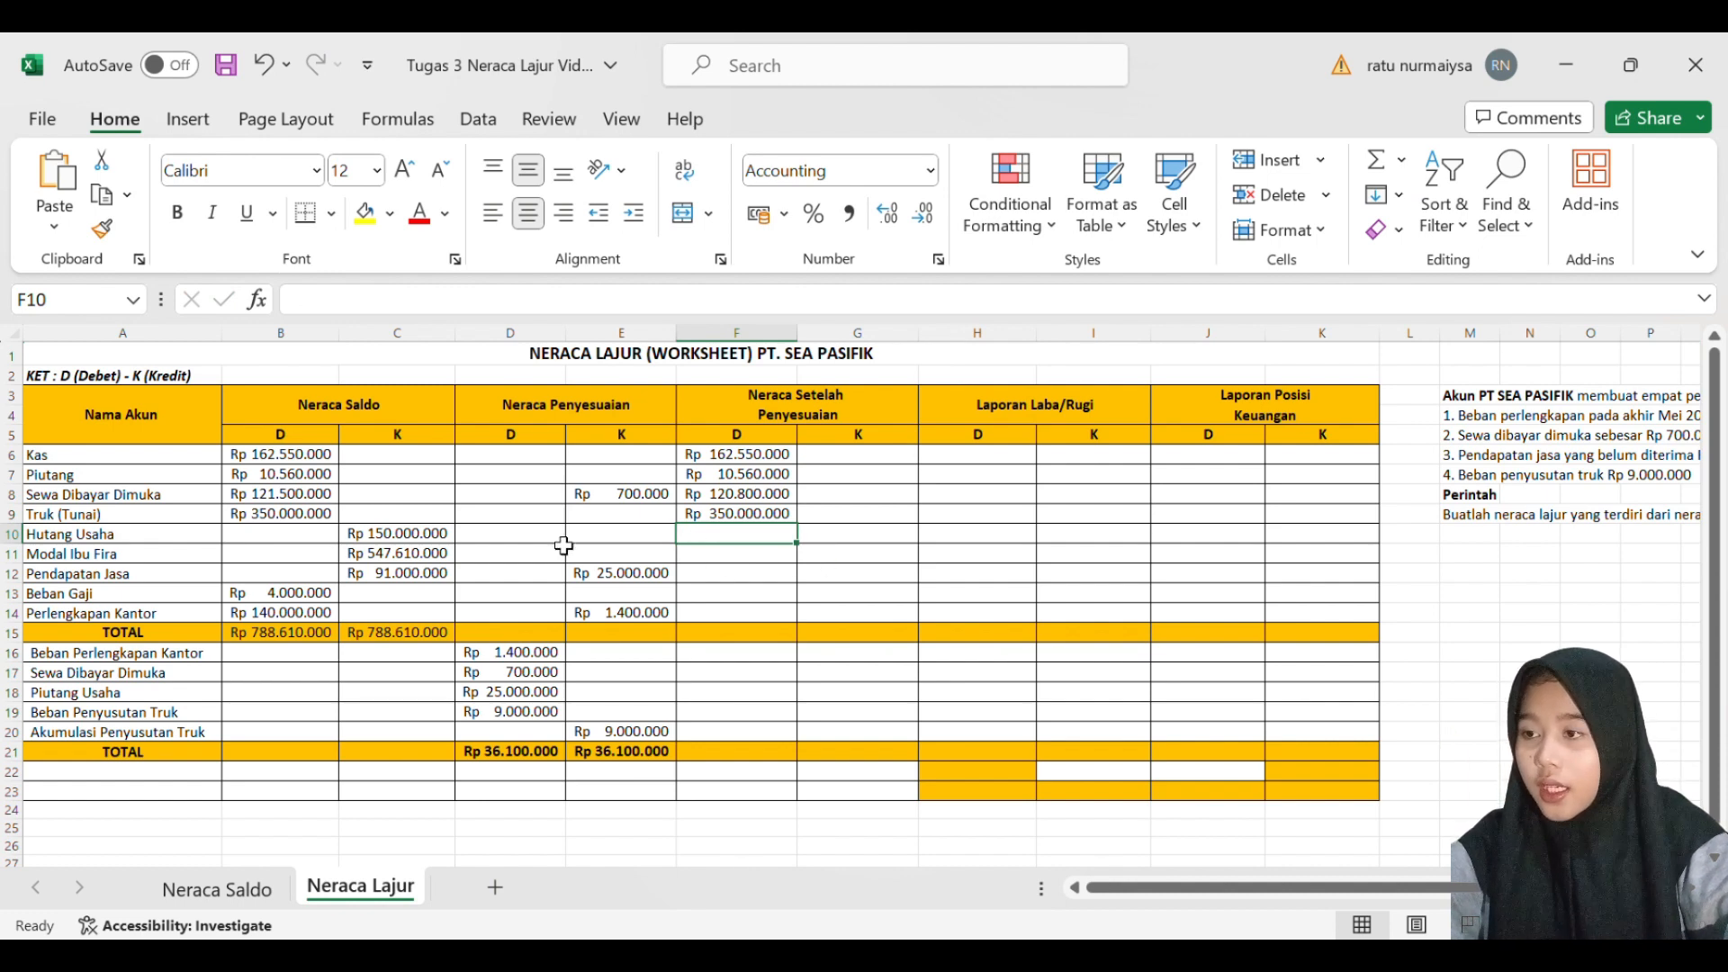
- Enter 150000000 as the adjusted credit balance for Hutang Usaha in G10
key(Right)
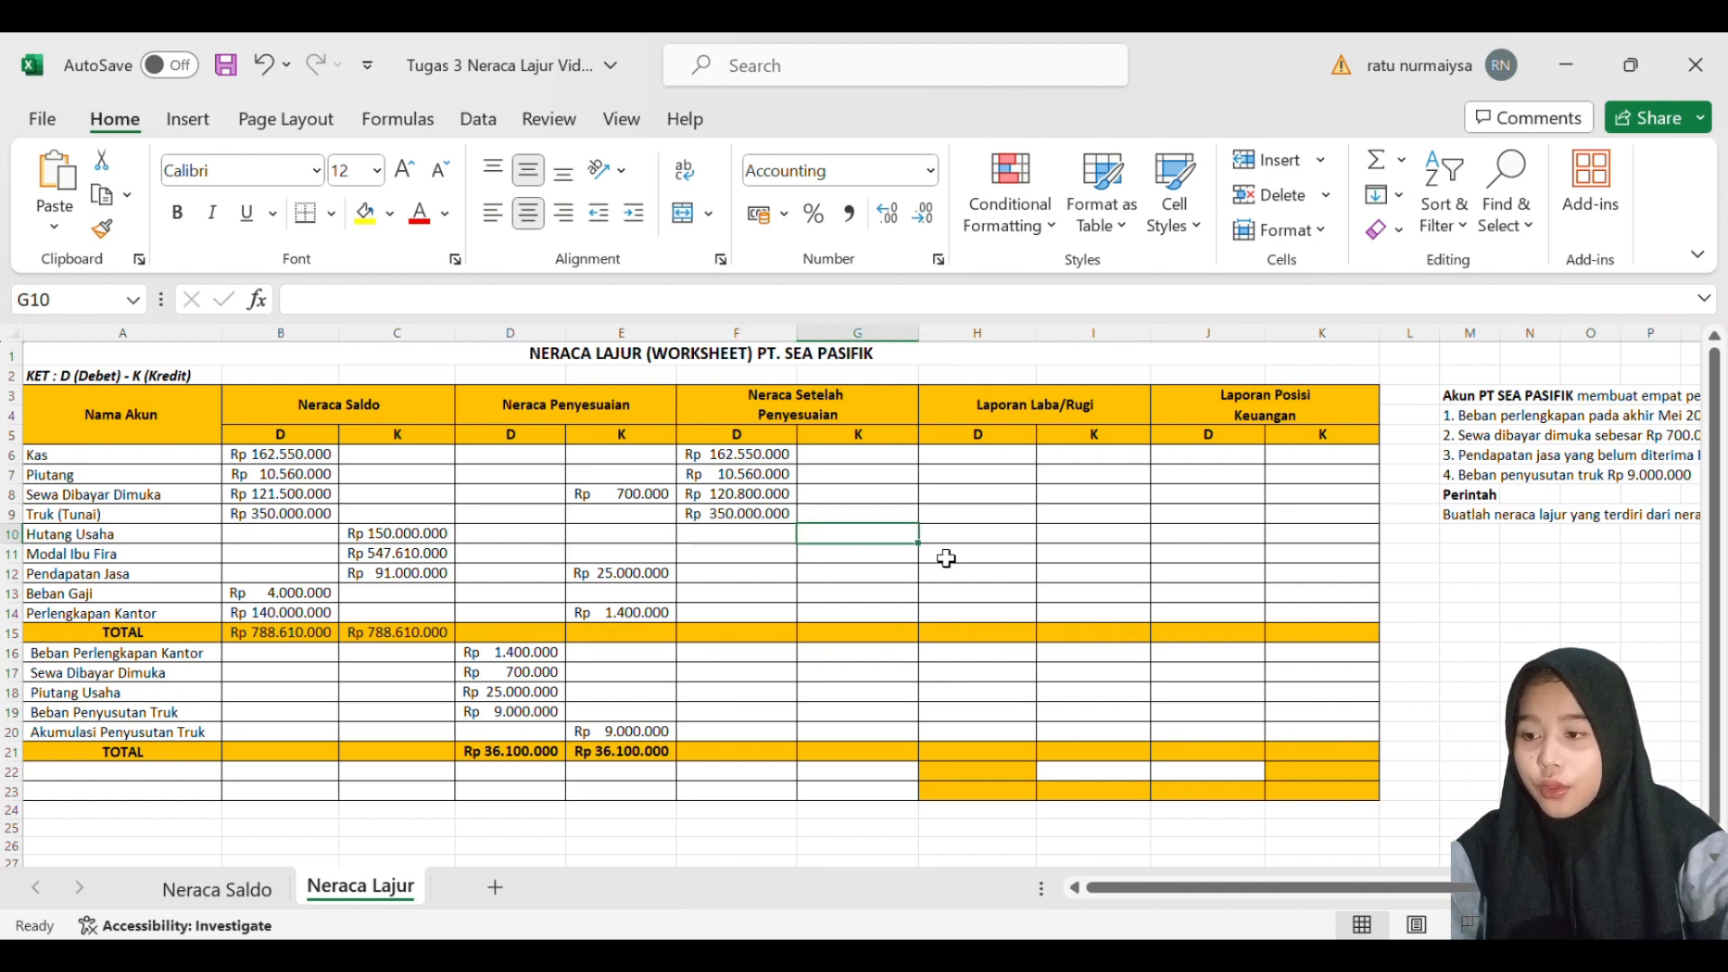
text(15)
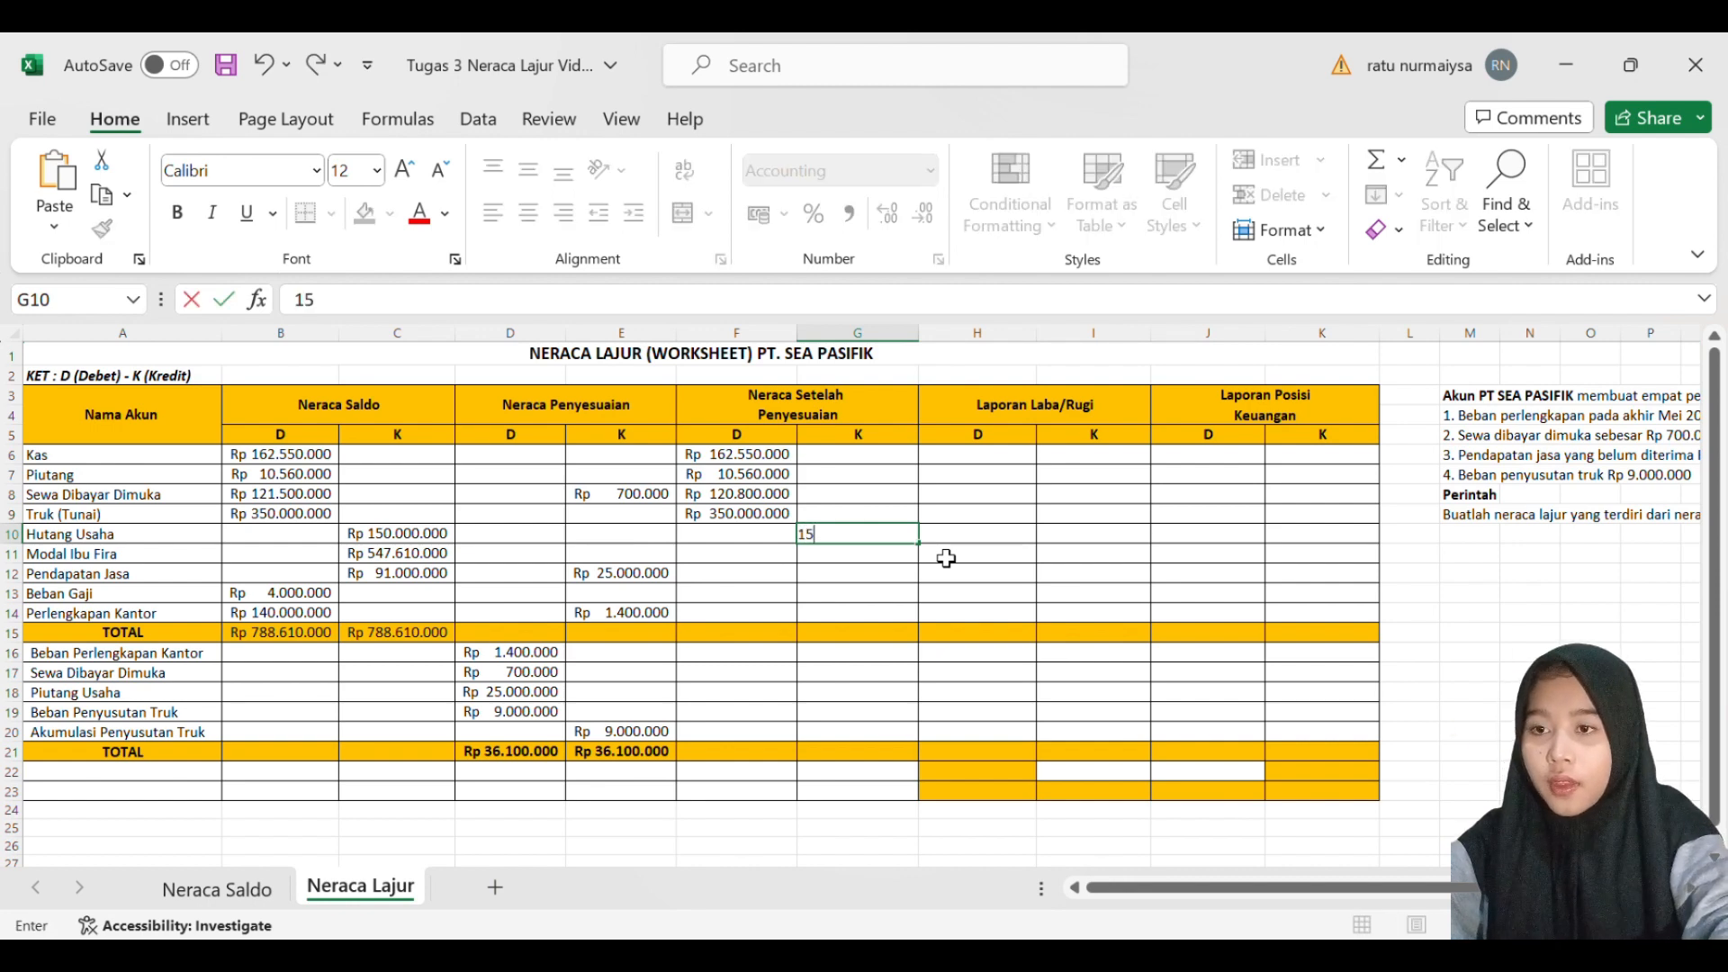
text(000)
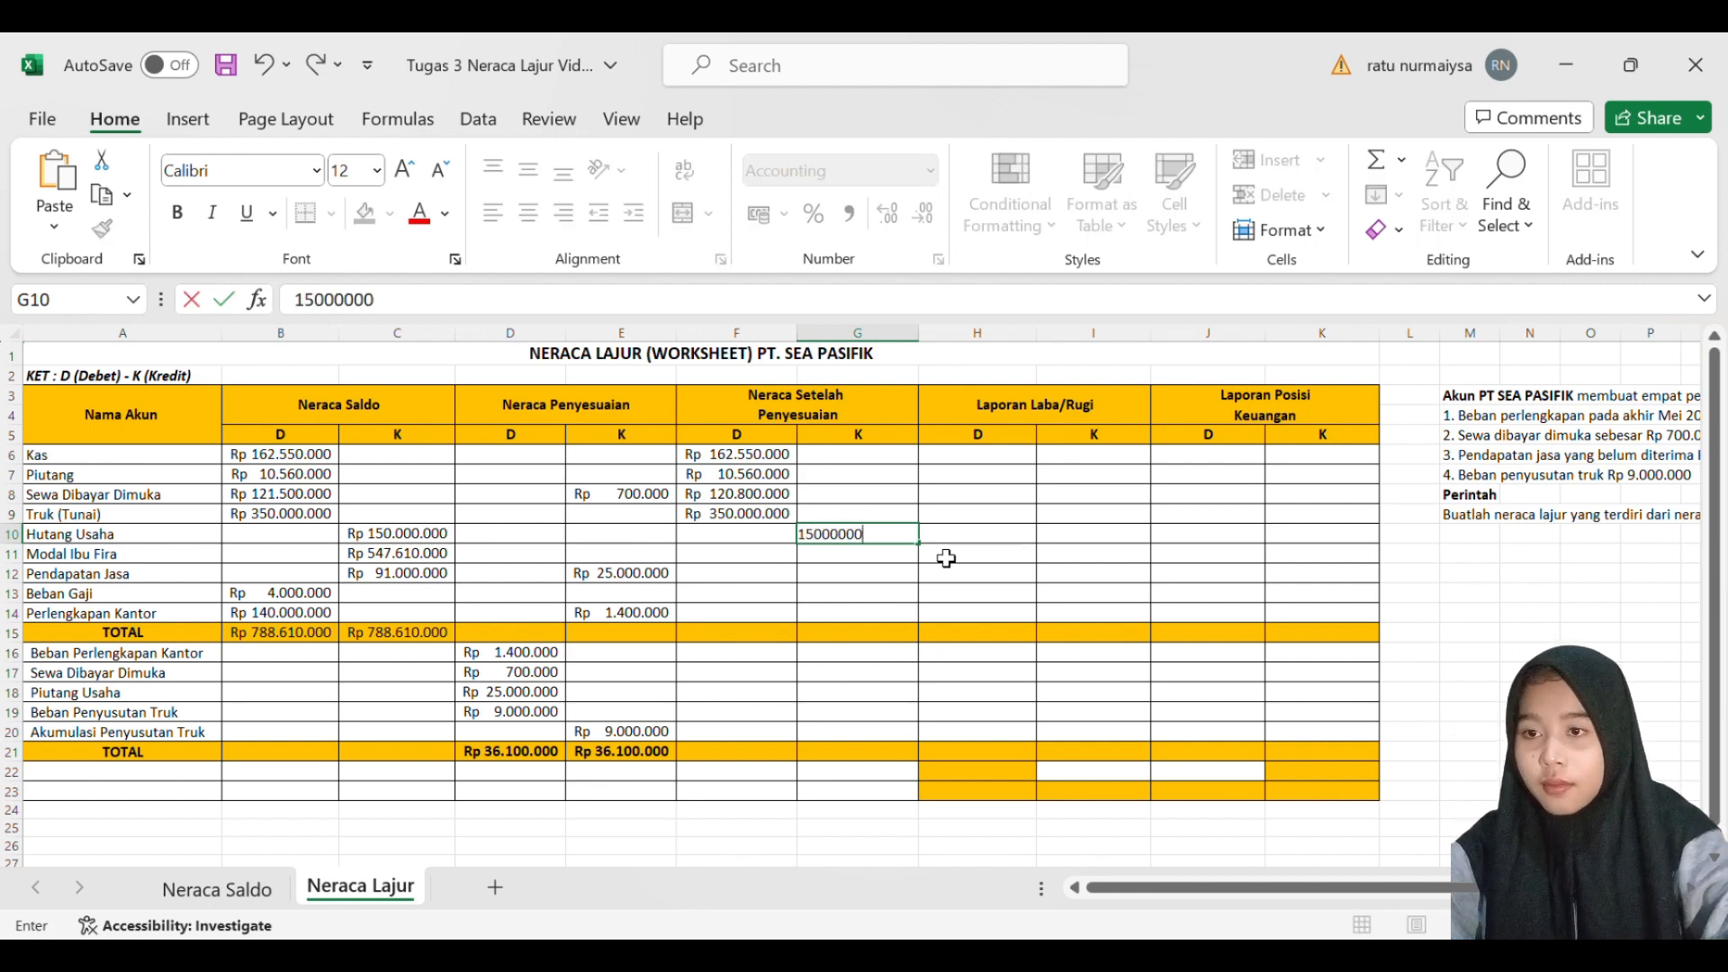
text(000)
key(Return)
double_click(917, 538)
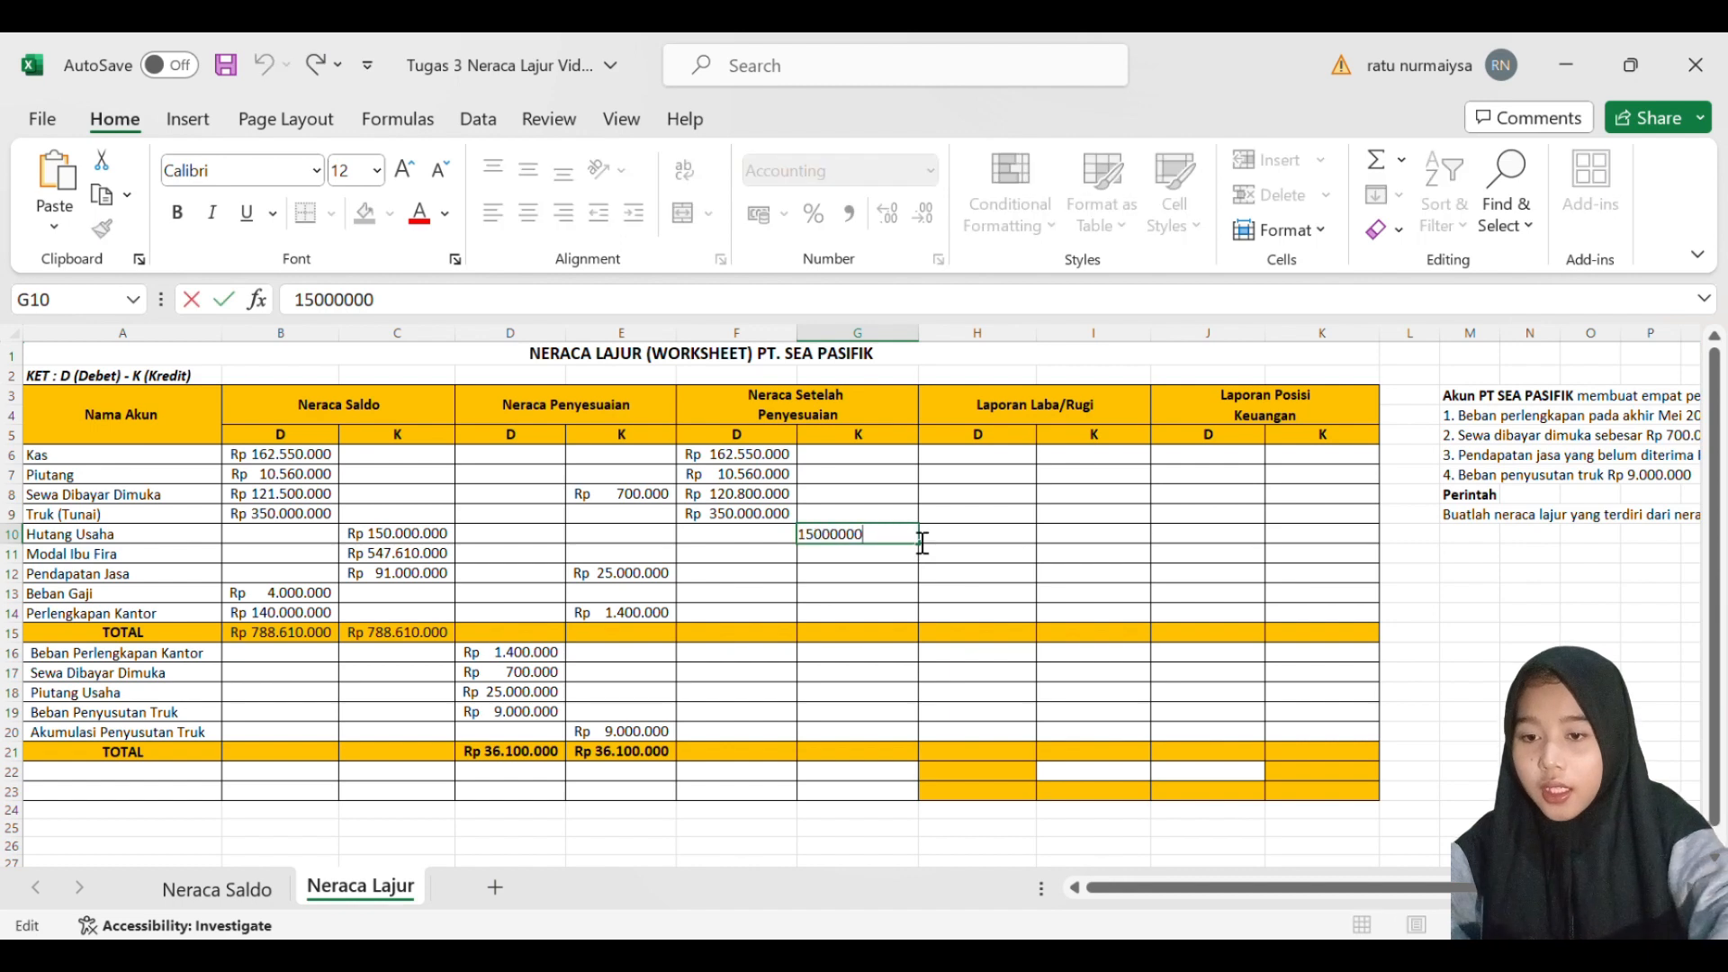
text(0)
key(Return)
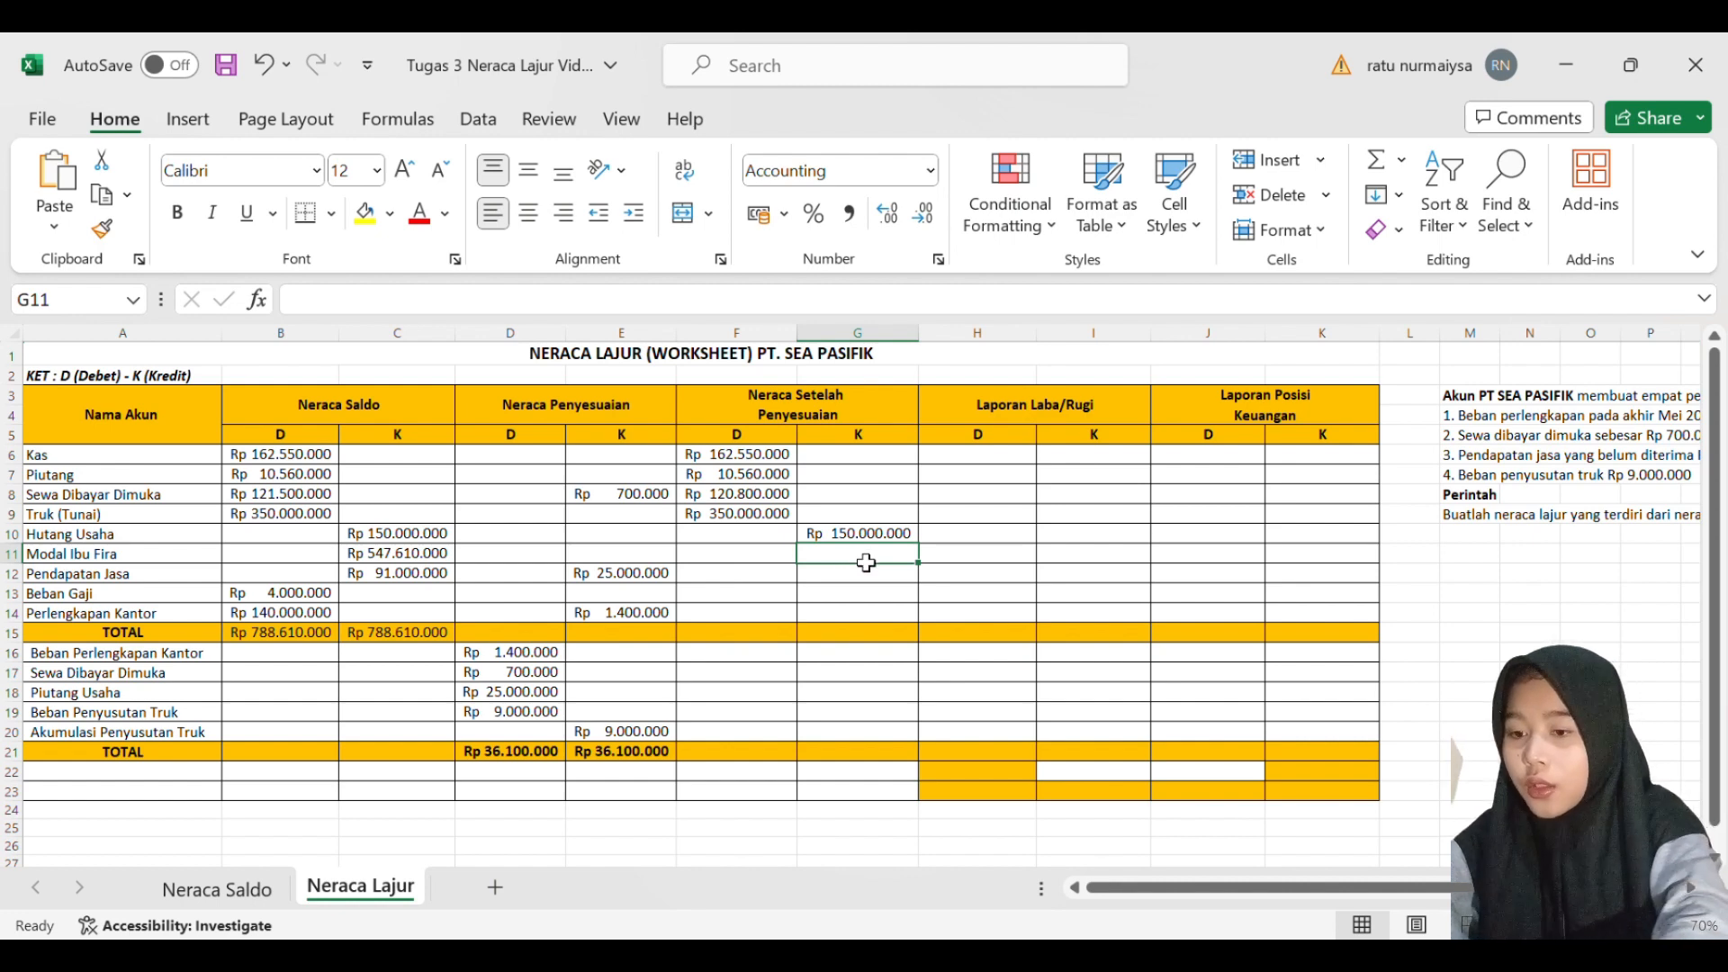
- Enter 547610000 as the adjusted credit balance for the owner's capital (Modal) account in G11
text(5476)
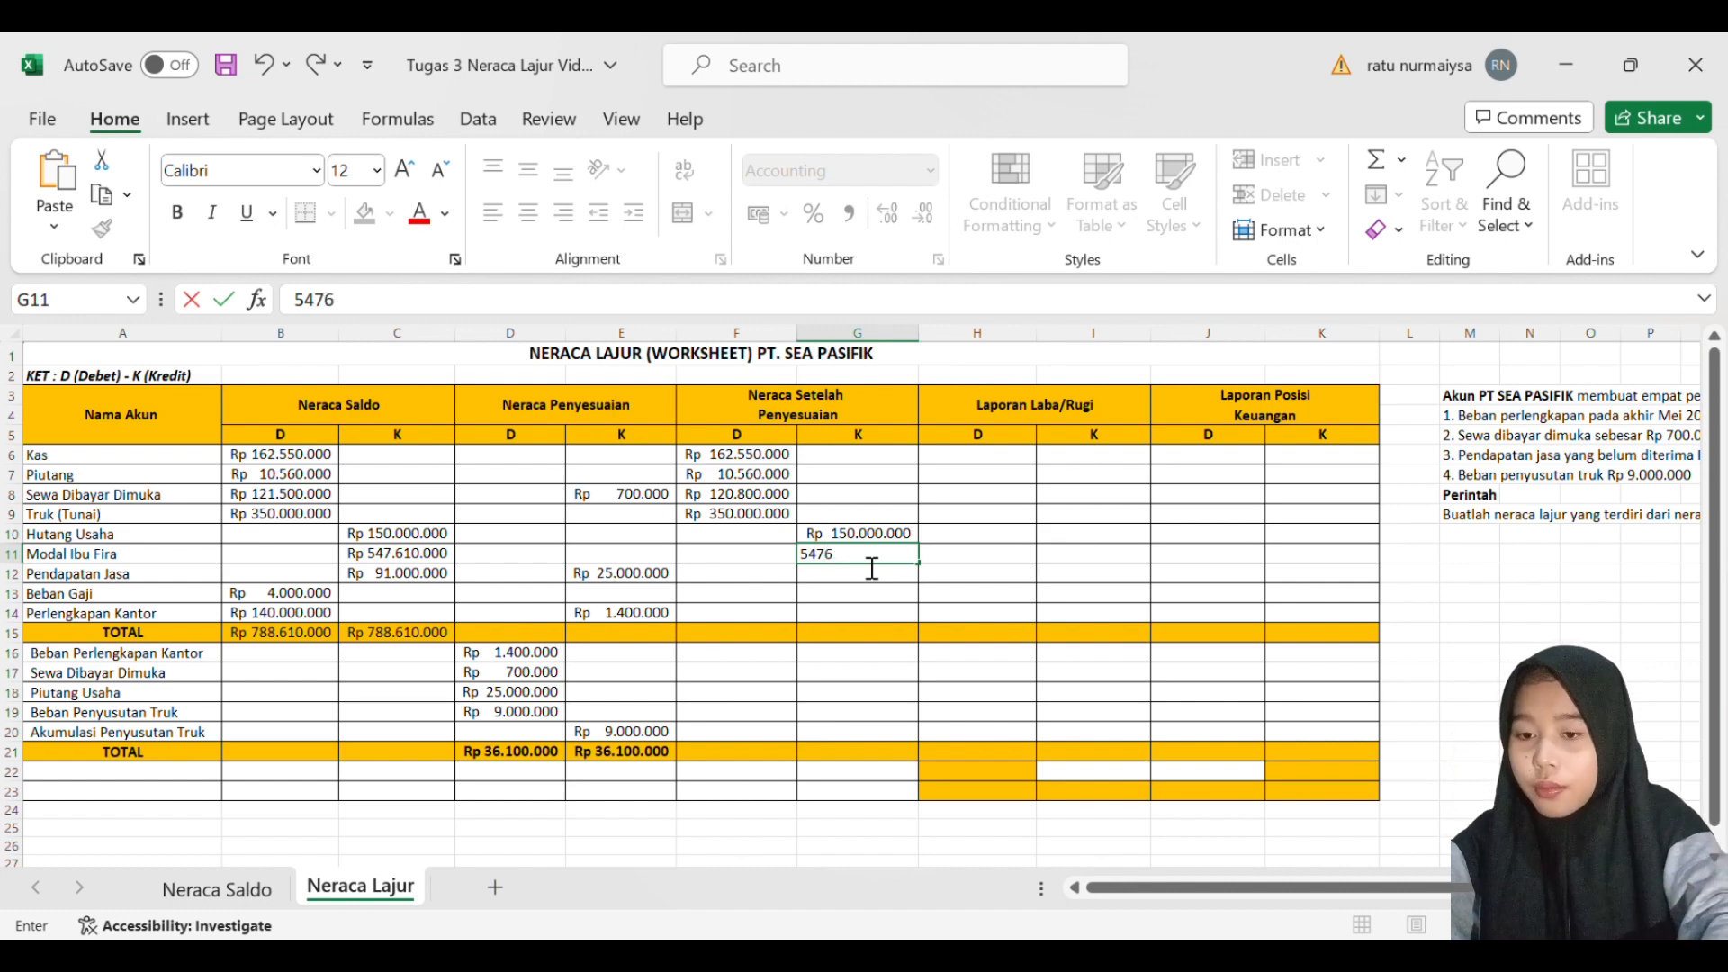
text(10000)
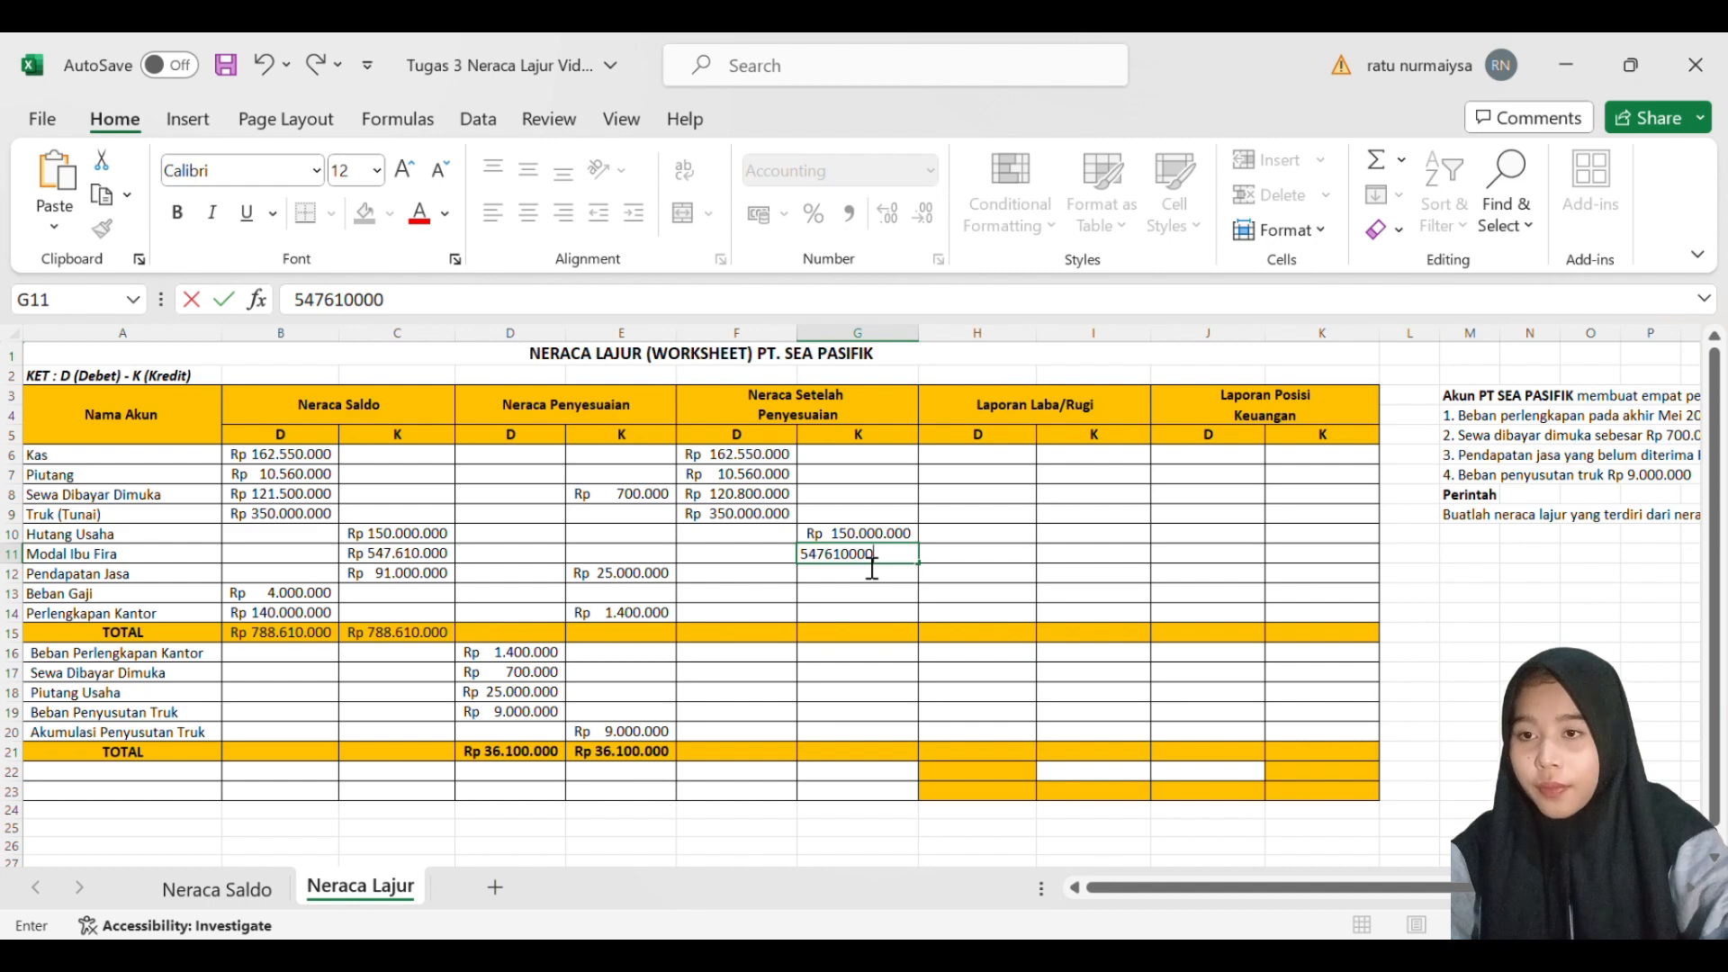
key(Return)
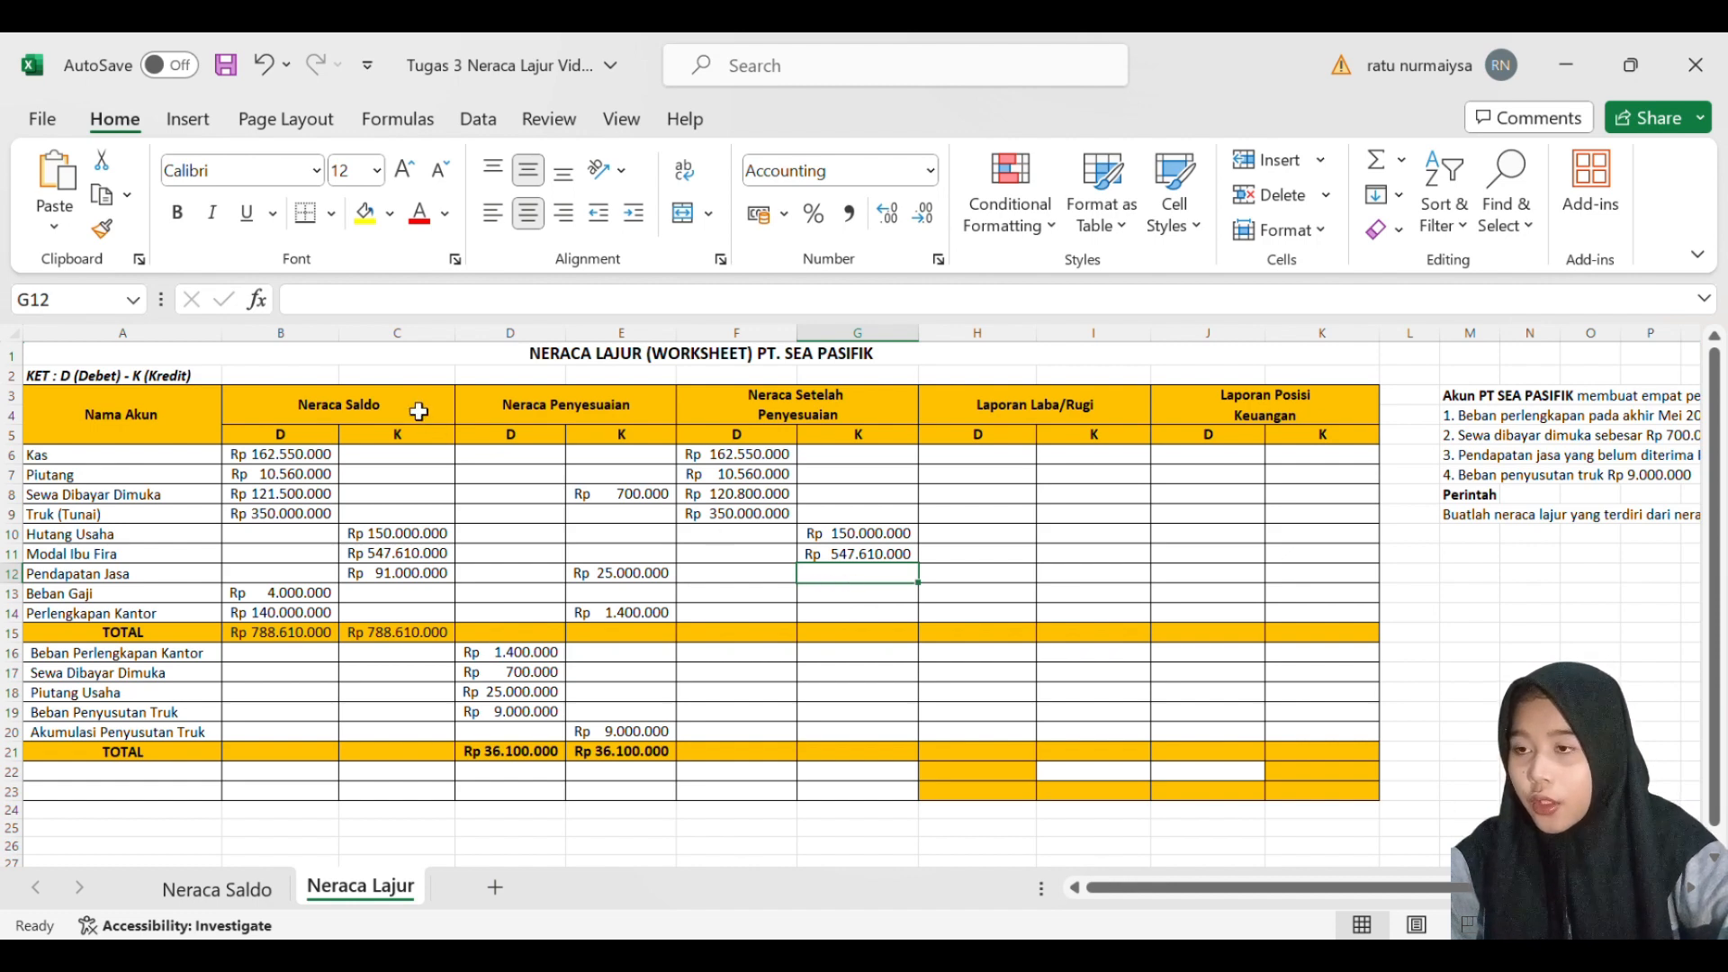
- Calculate the adjusted Pendapatan Jasa credit in G12 with a SUM formula adding C12 and E12
click(427, 583)
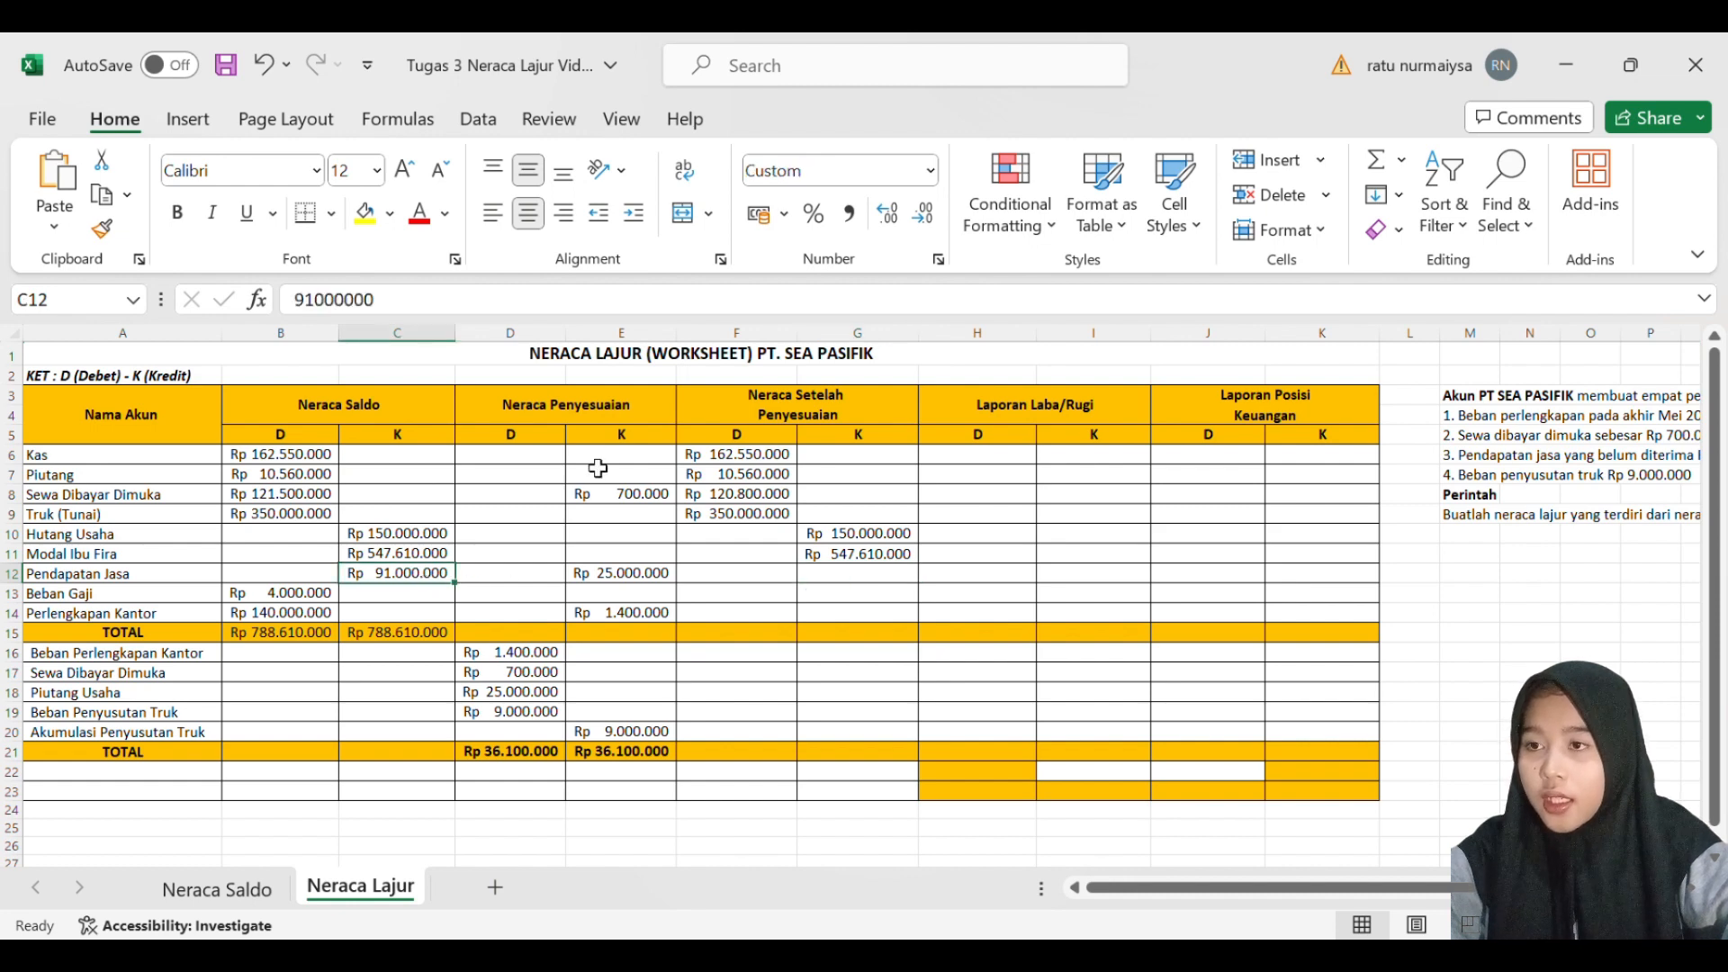
click(666, 581)
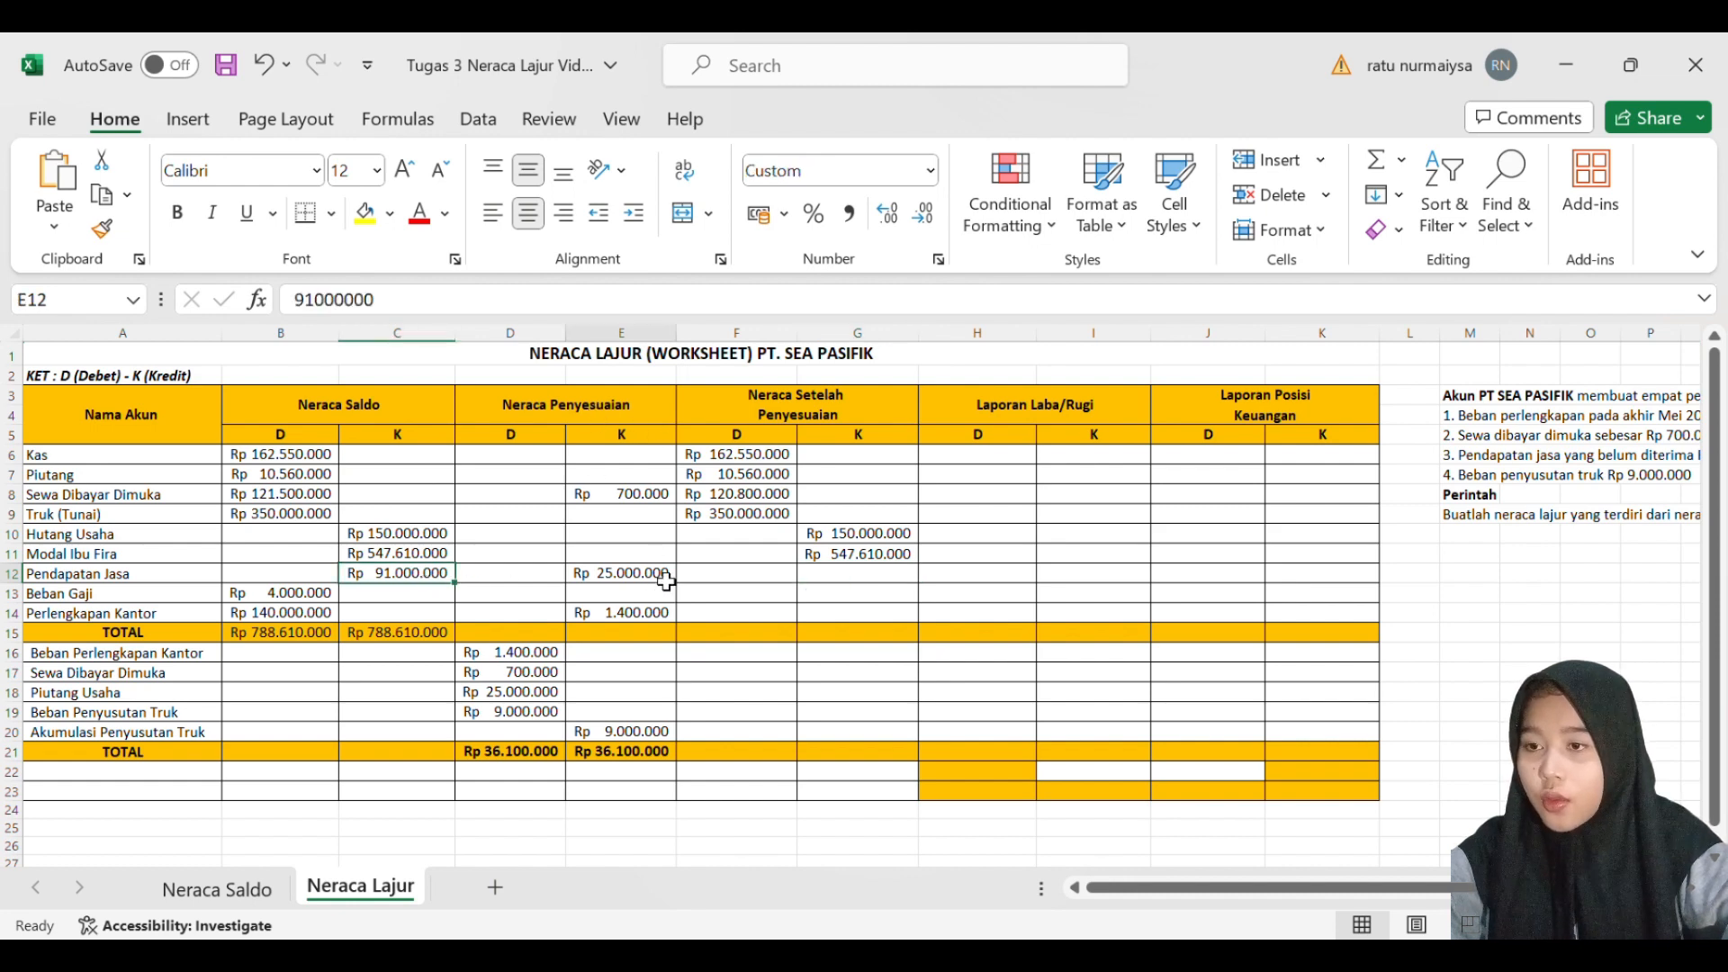
click(886, 581)
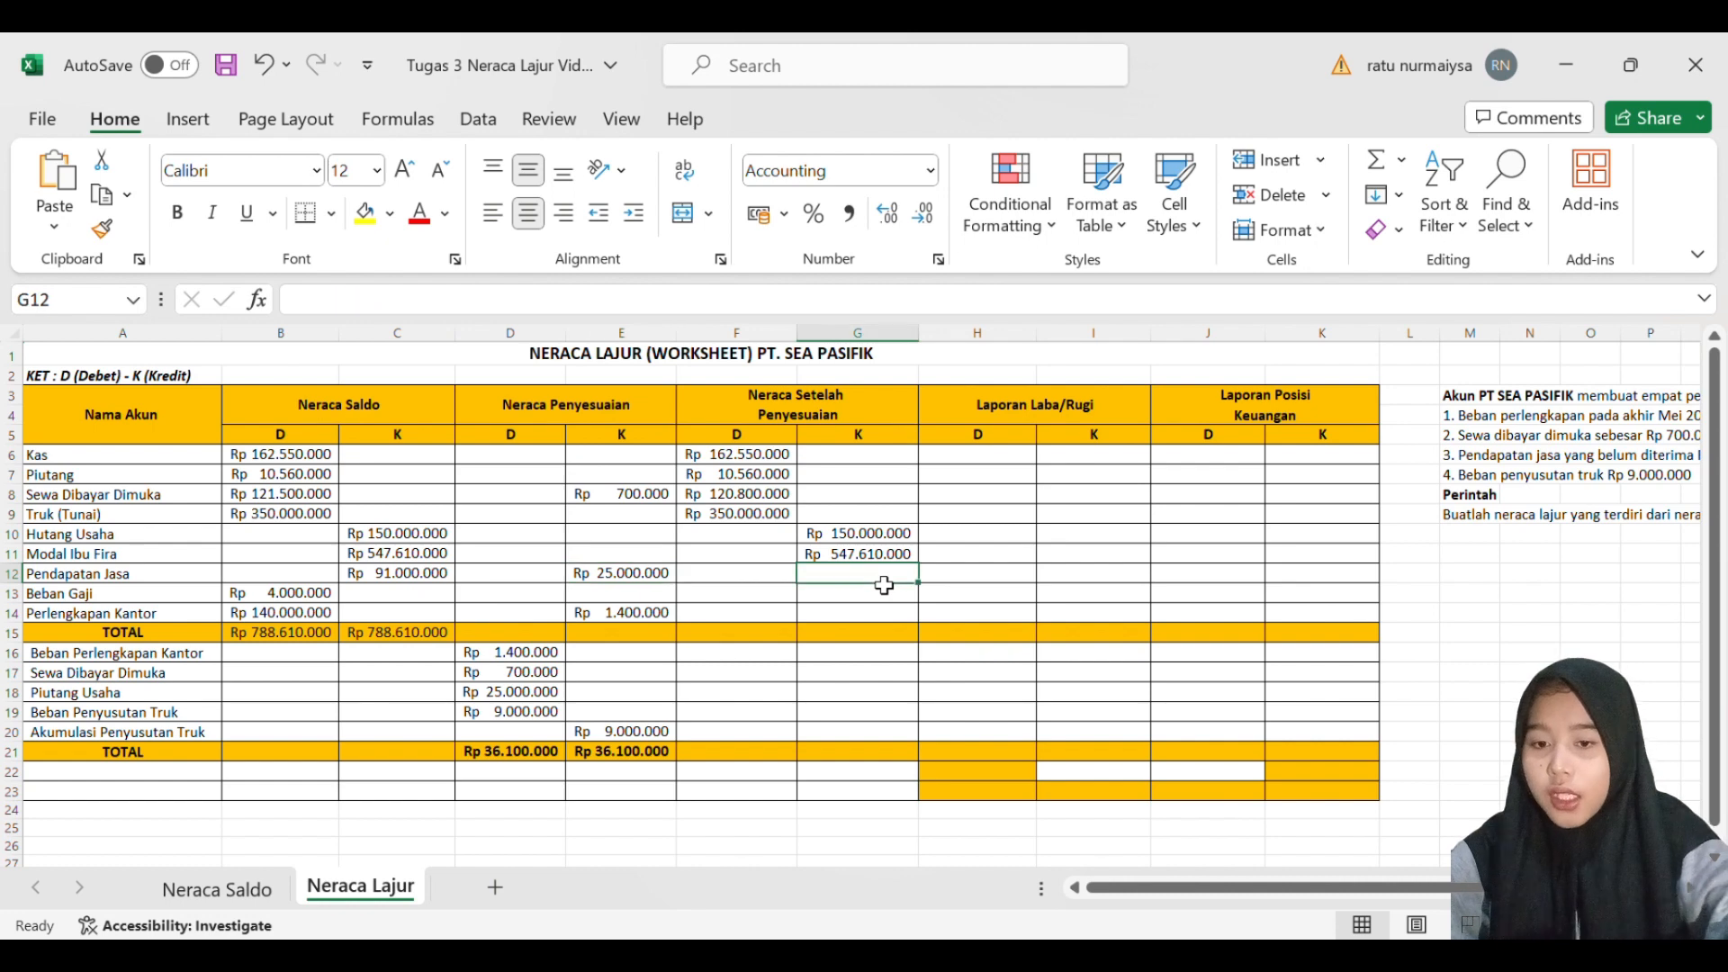
text(=)
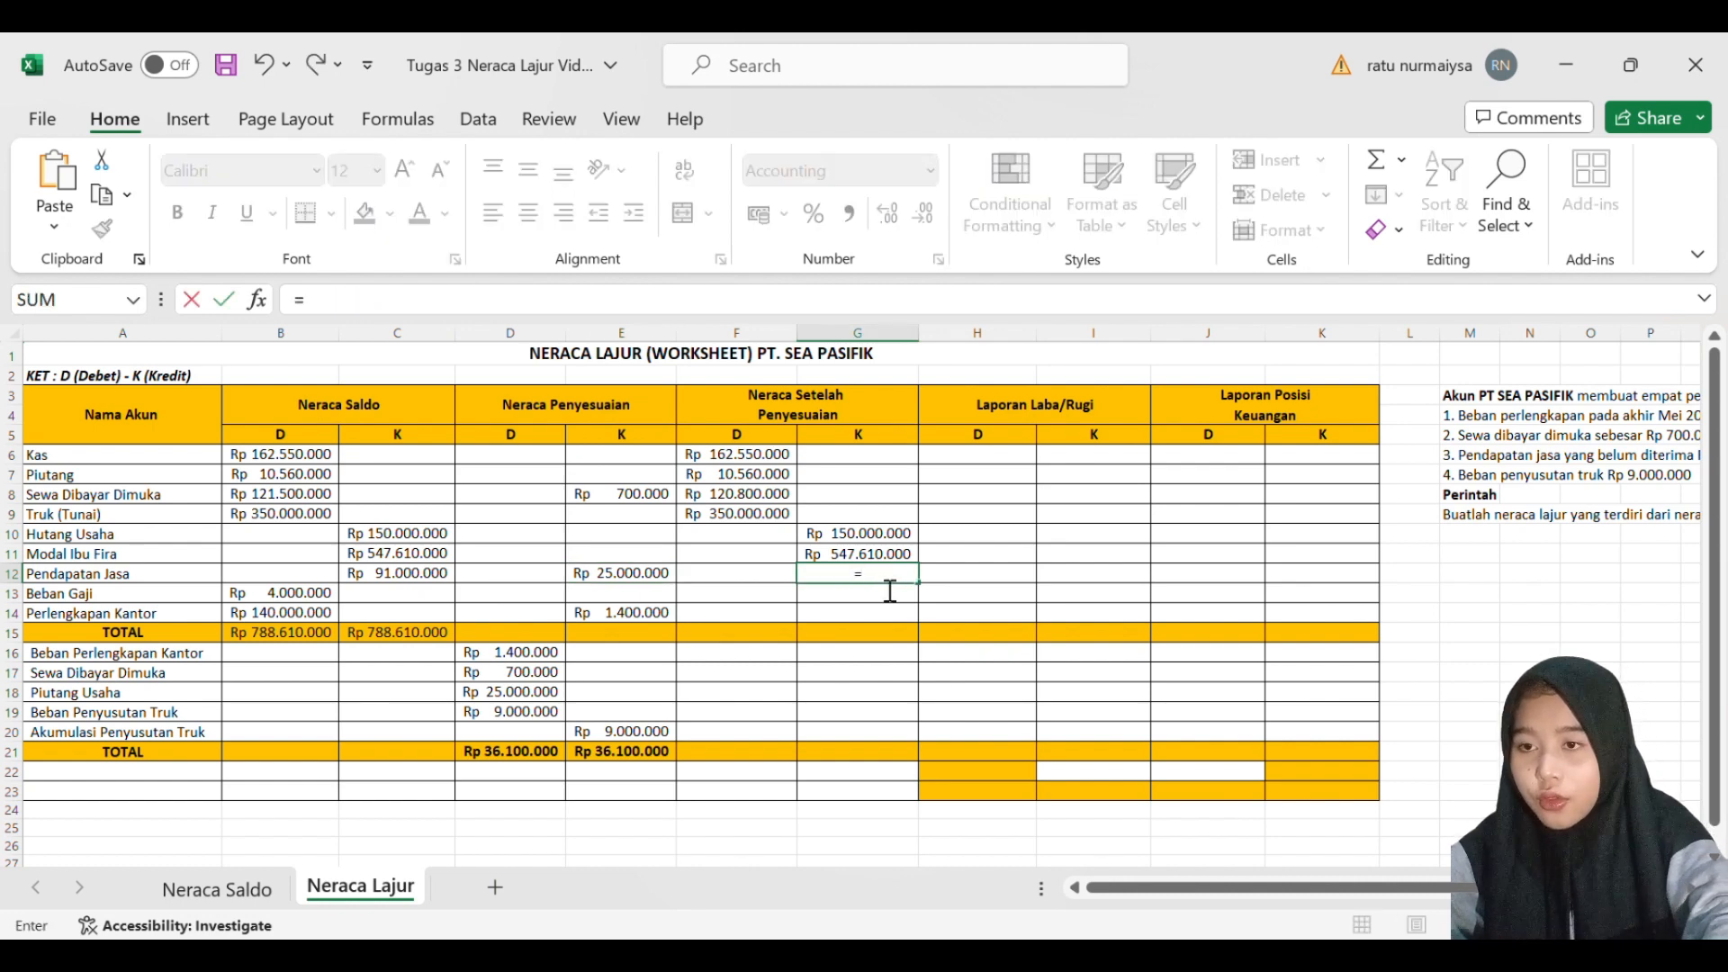
text(()
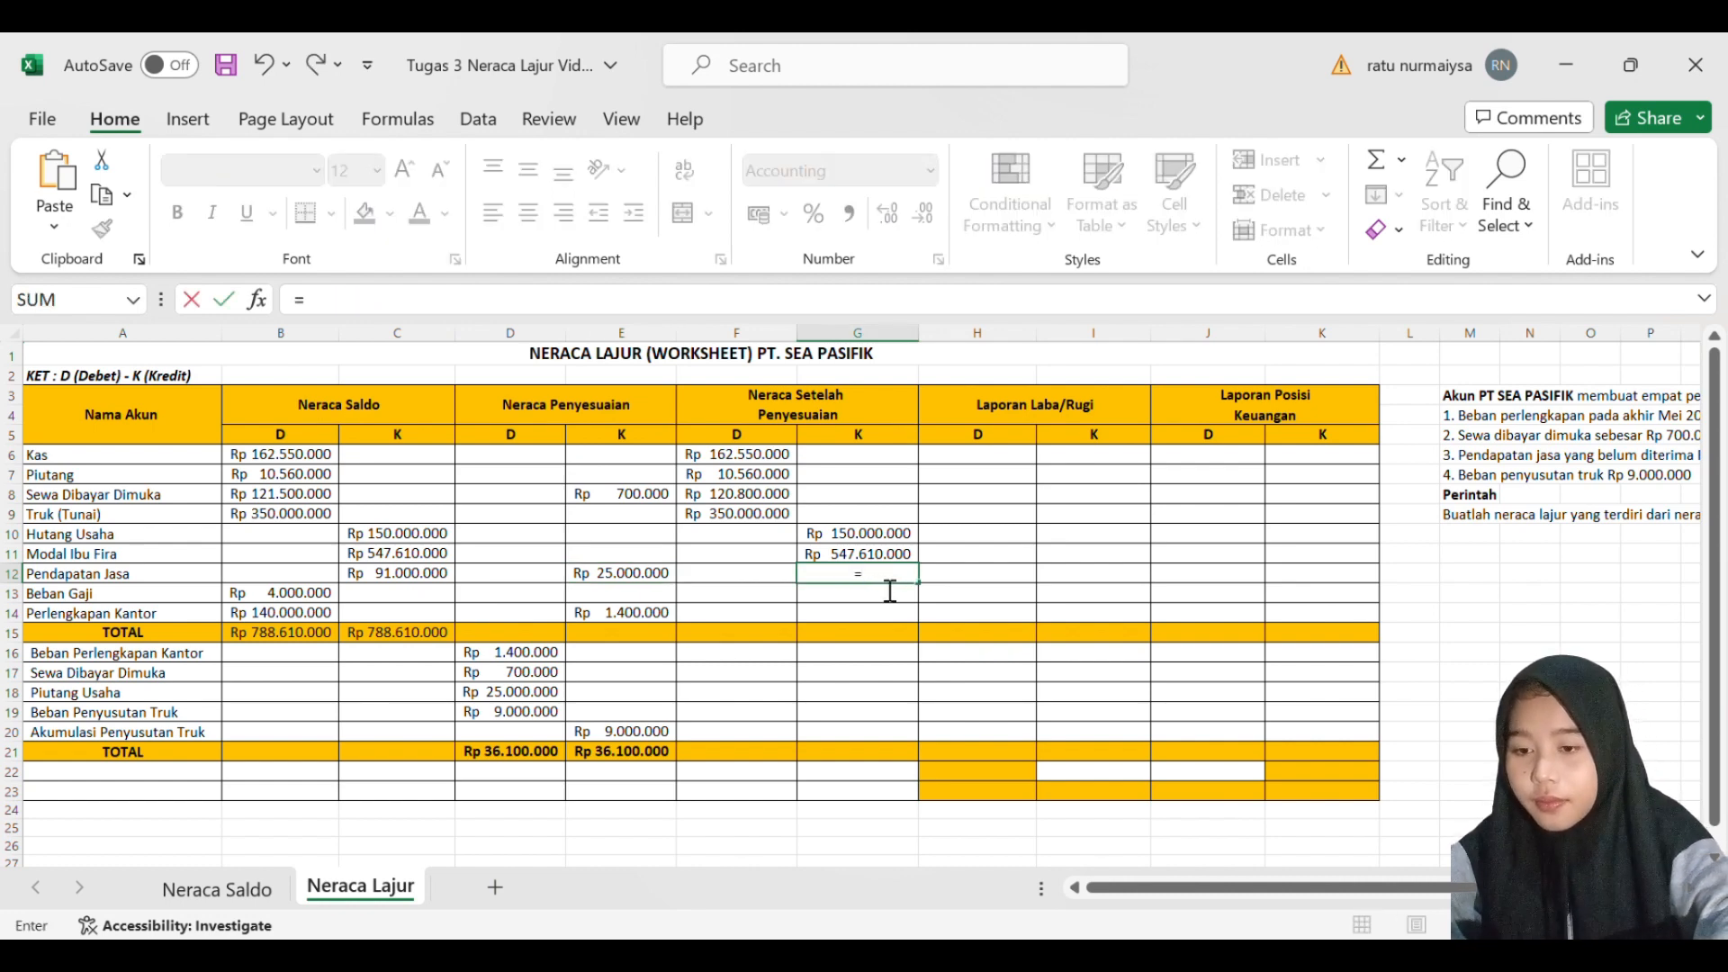
text(SUM()
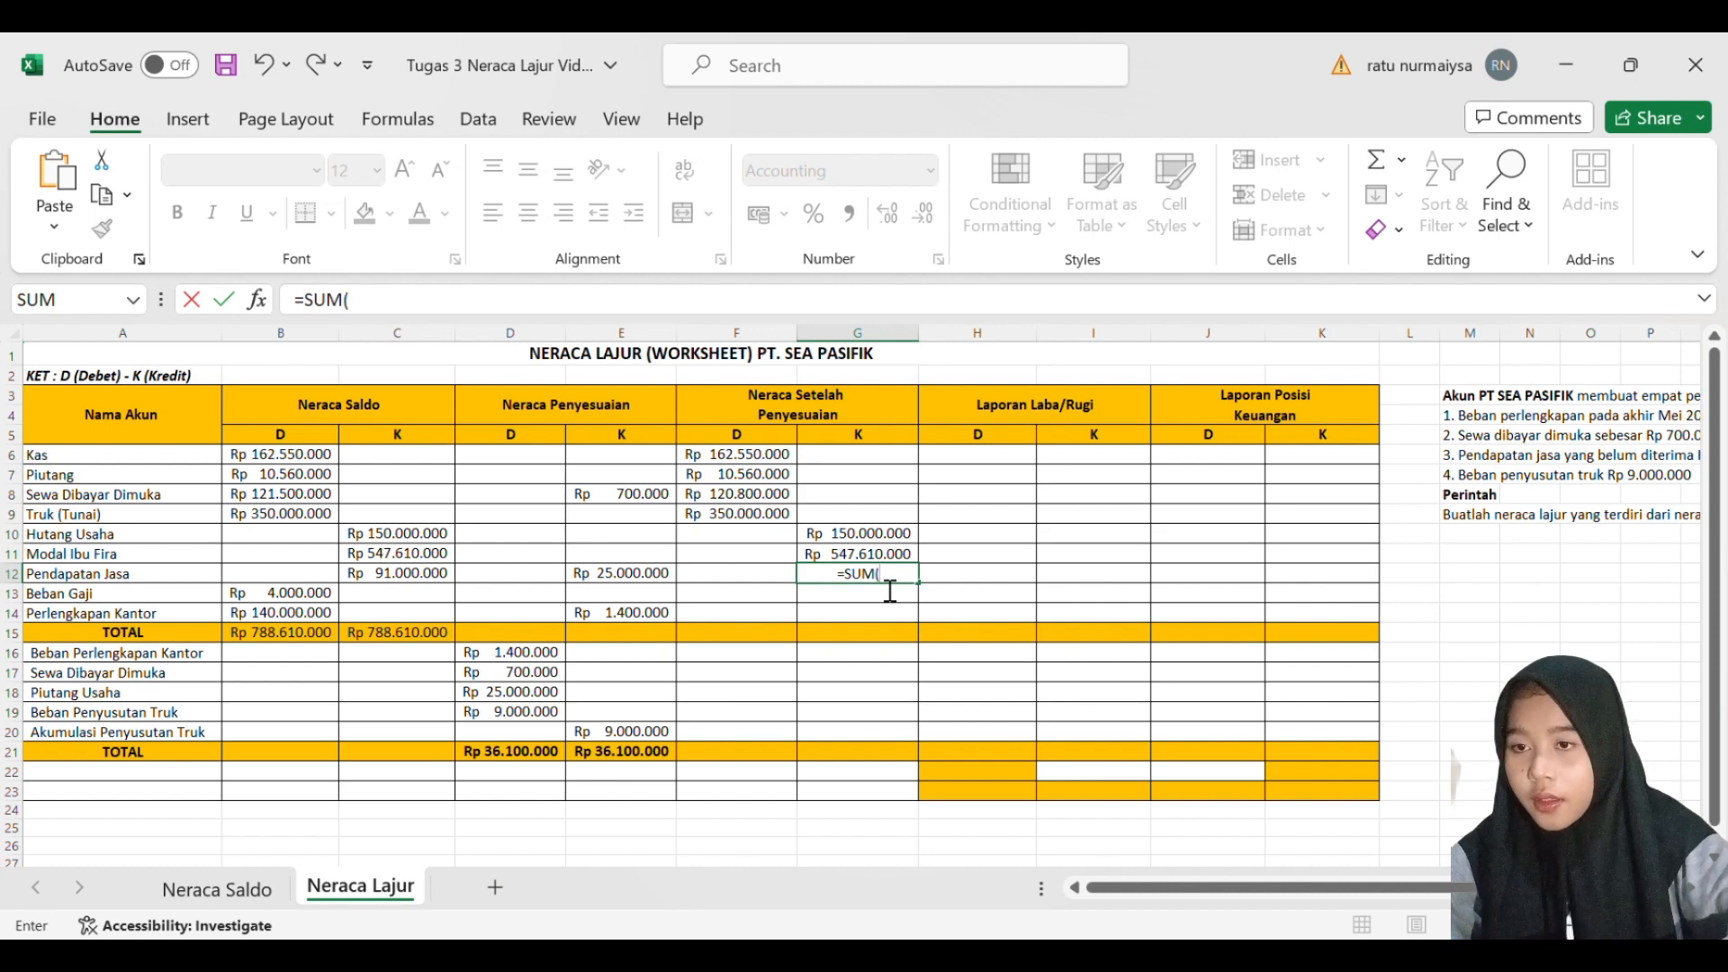
click(445, 583)
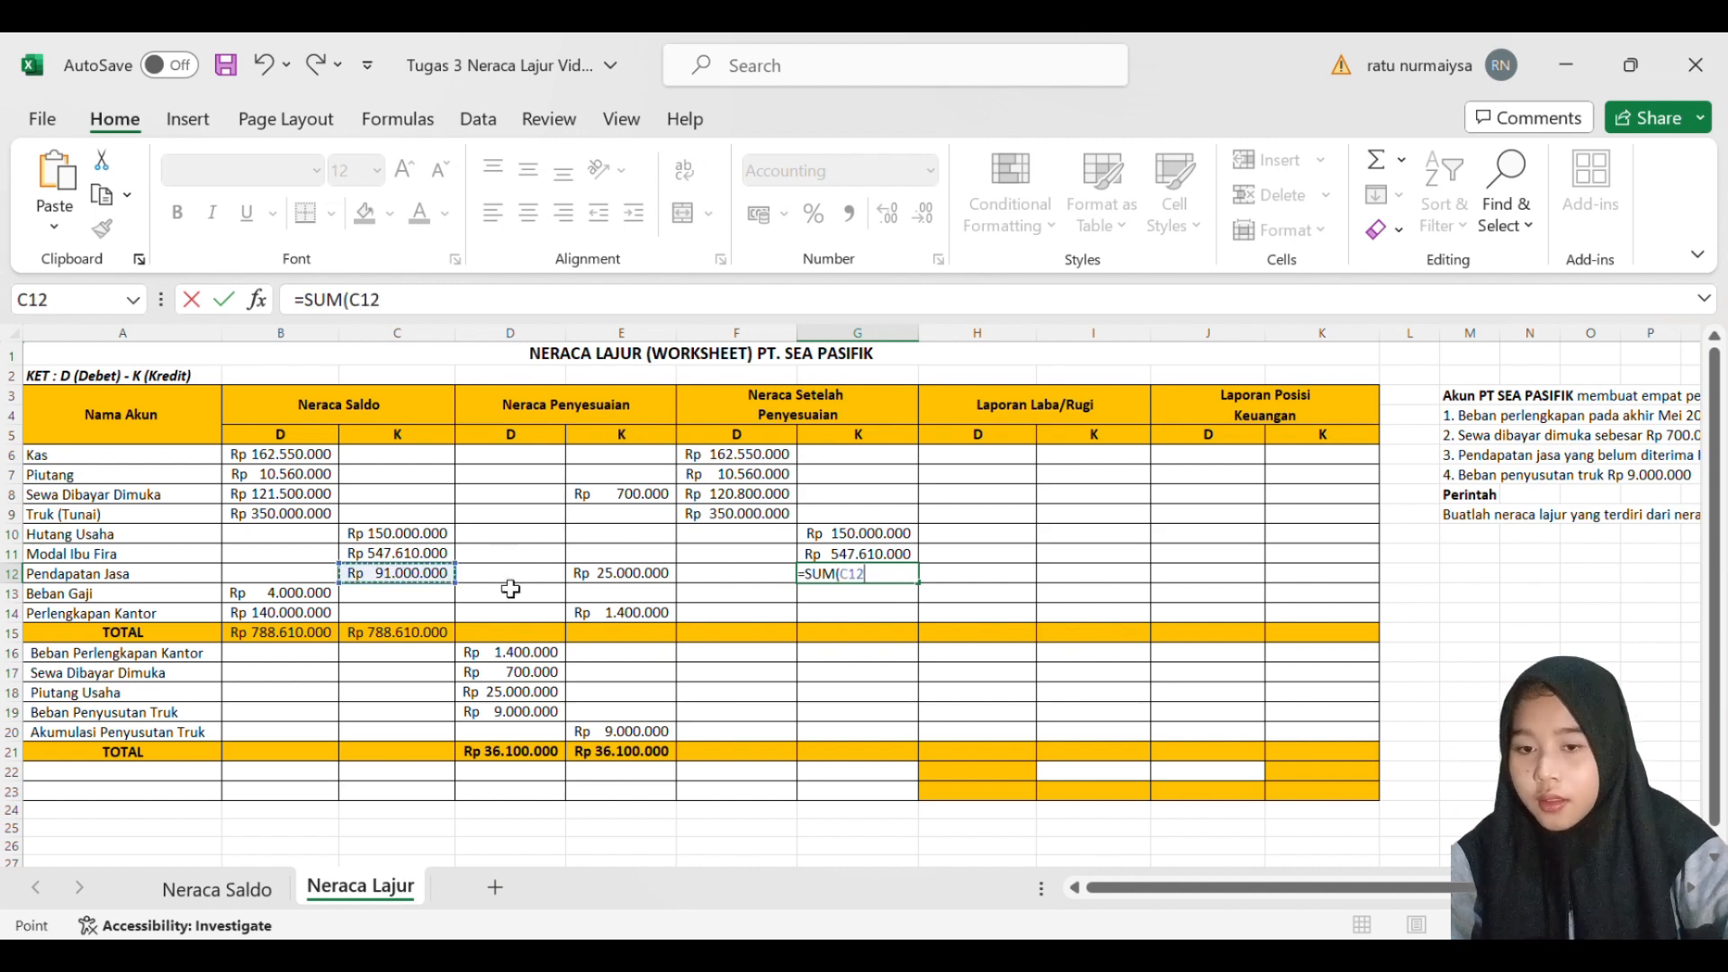
text(+)
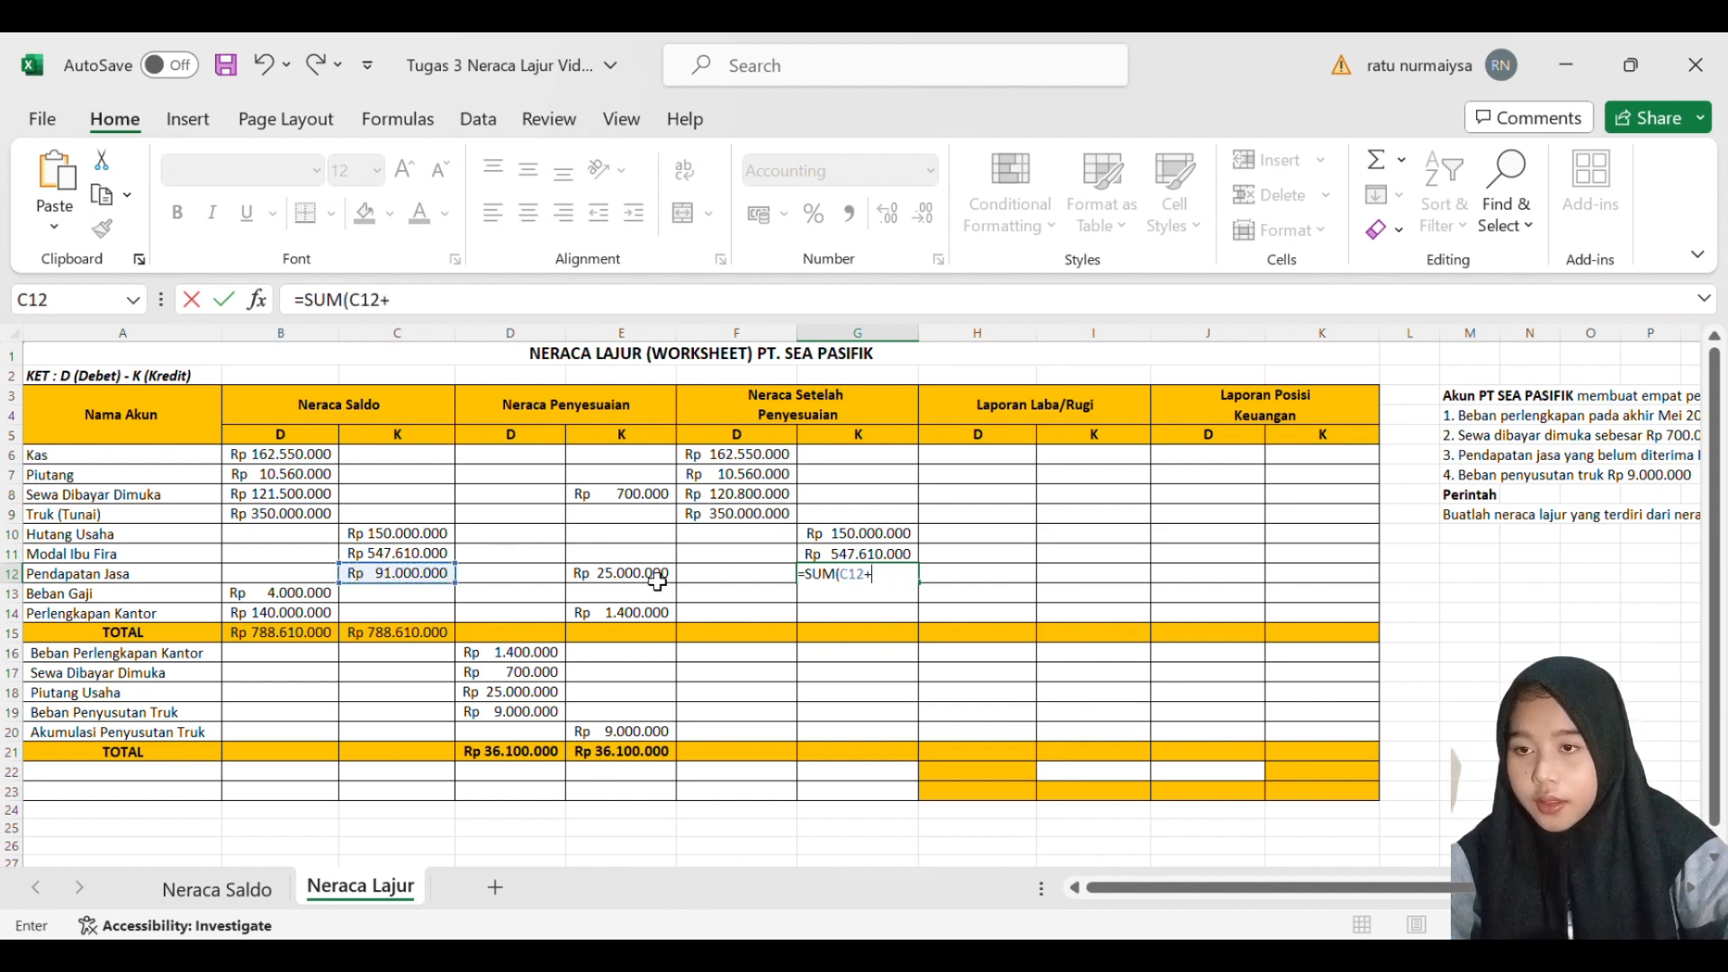
click(658, 581)
key(Return)
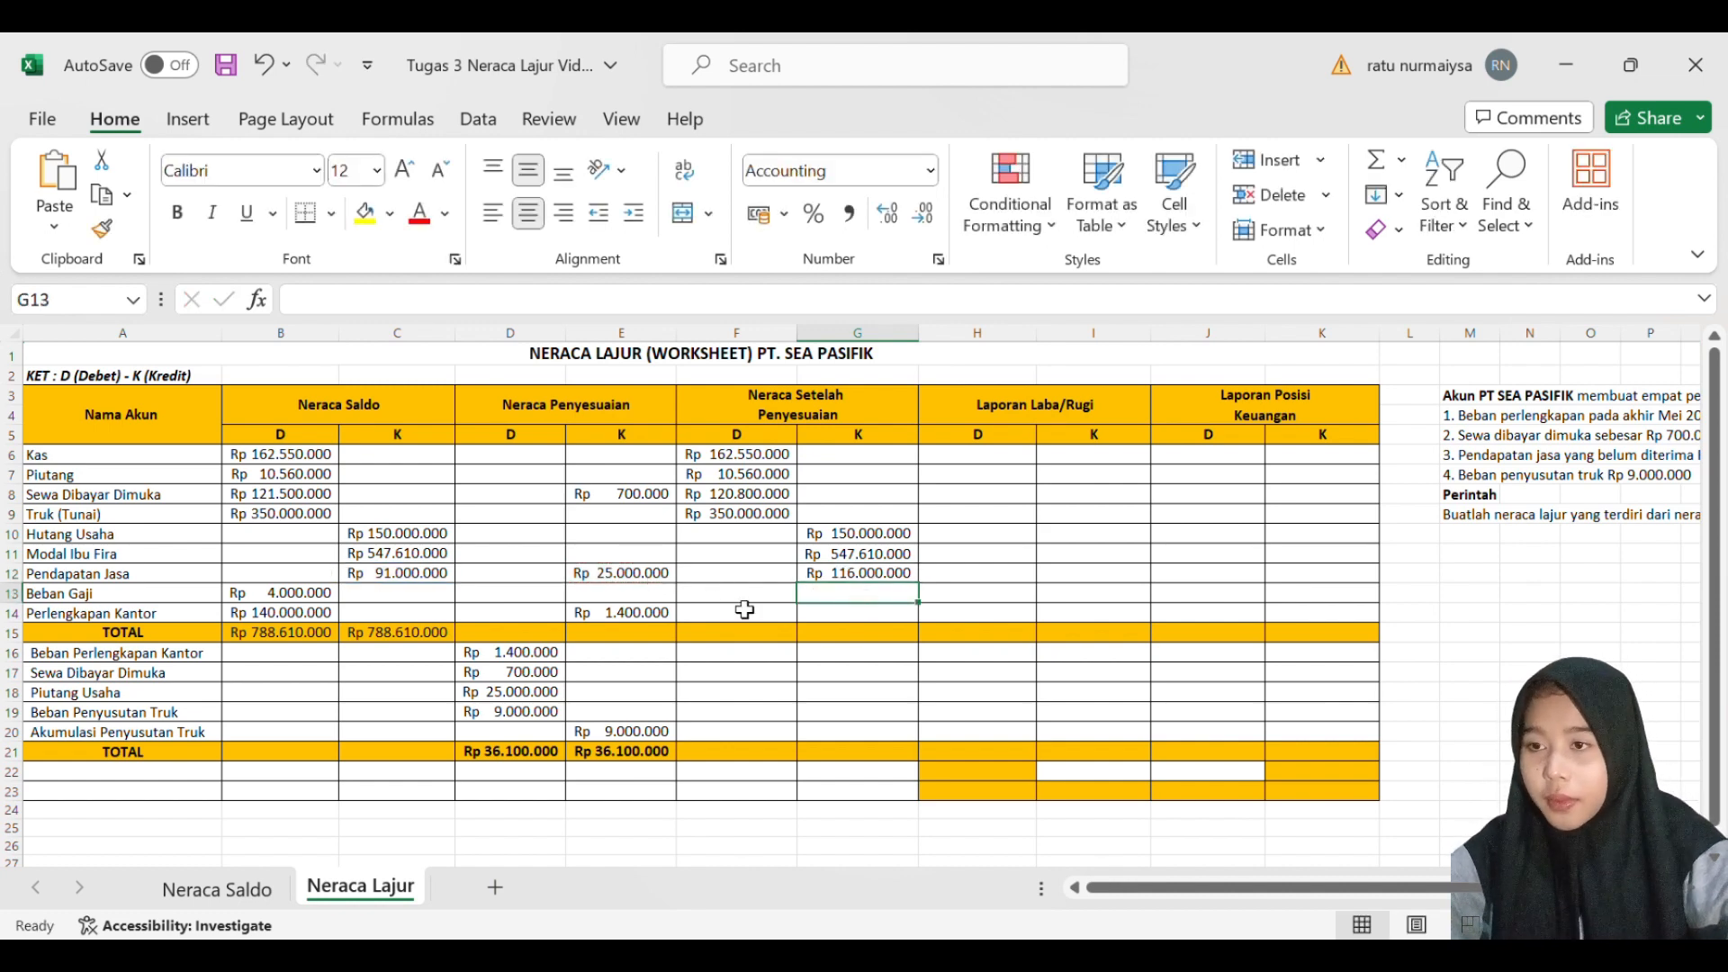
- Enter 4000000 as the adjusted debit balance for Beban Gaji in F13
click(625, 601)
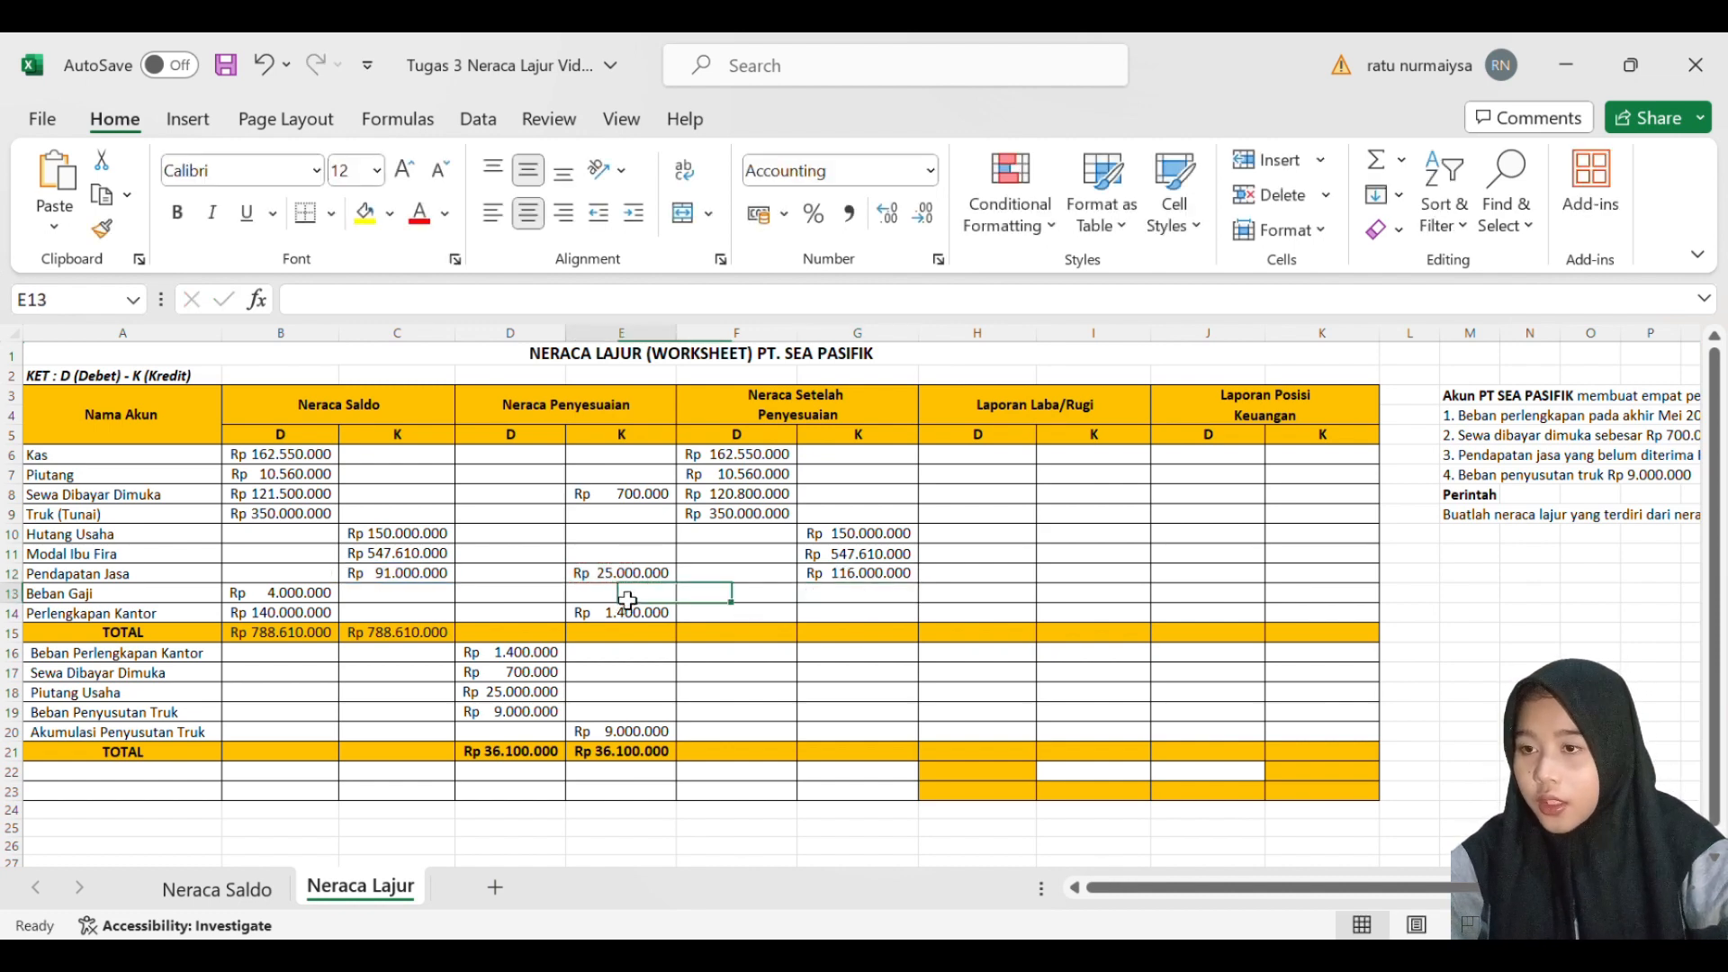
click(727, 603)
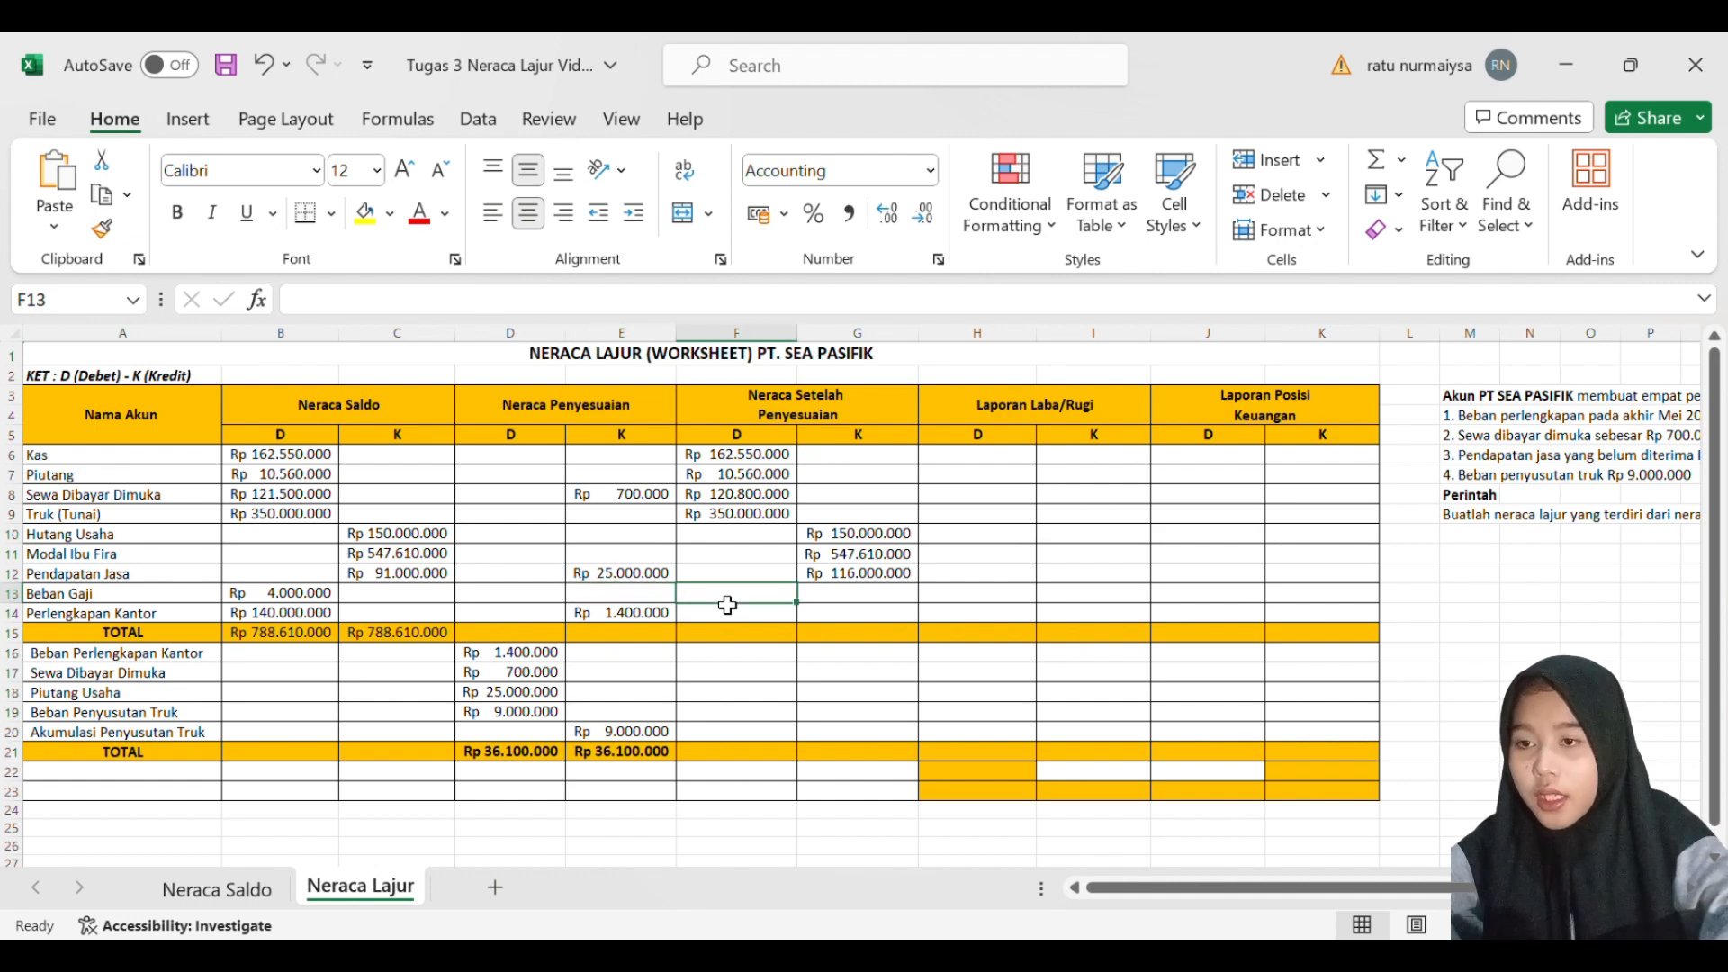
text(4)
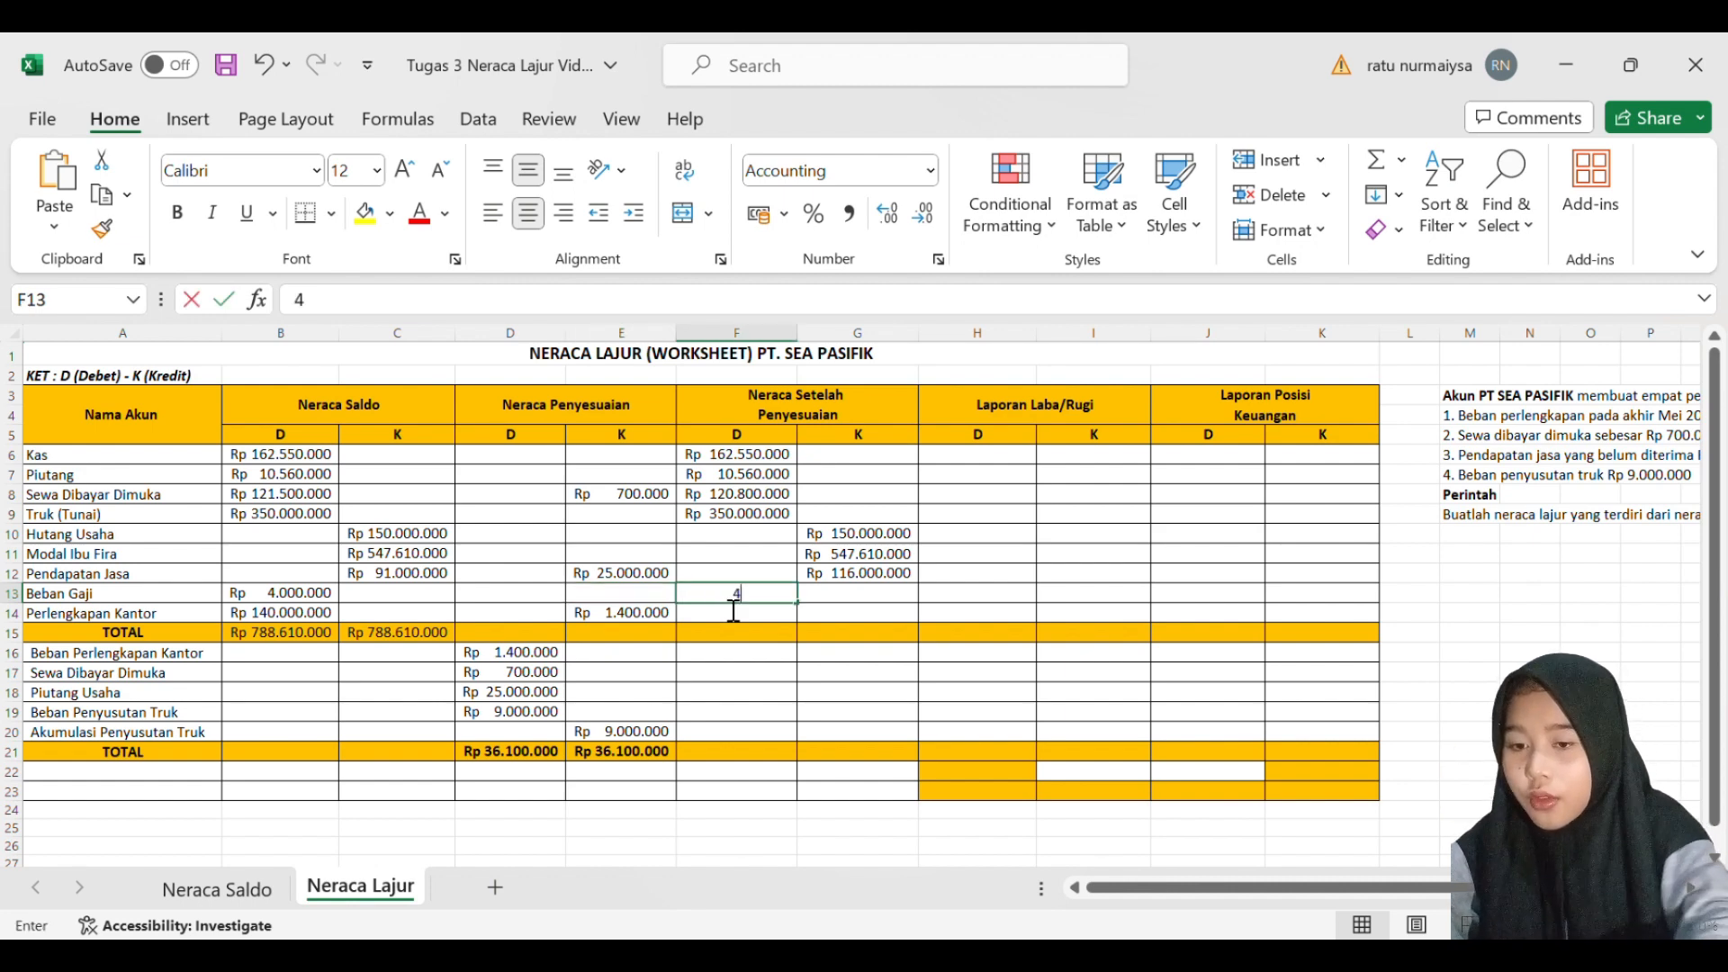
text(.000.0000000)
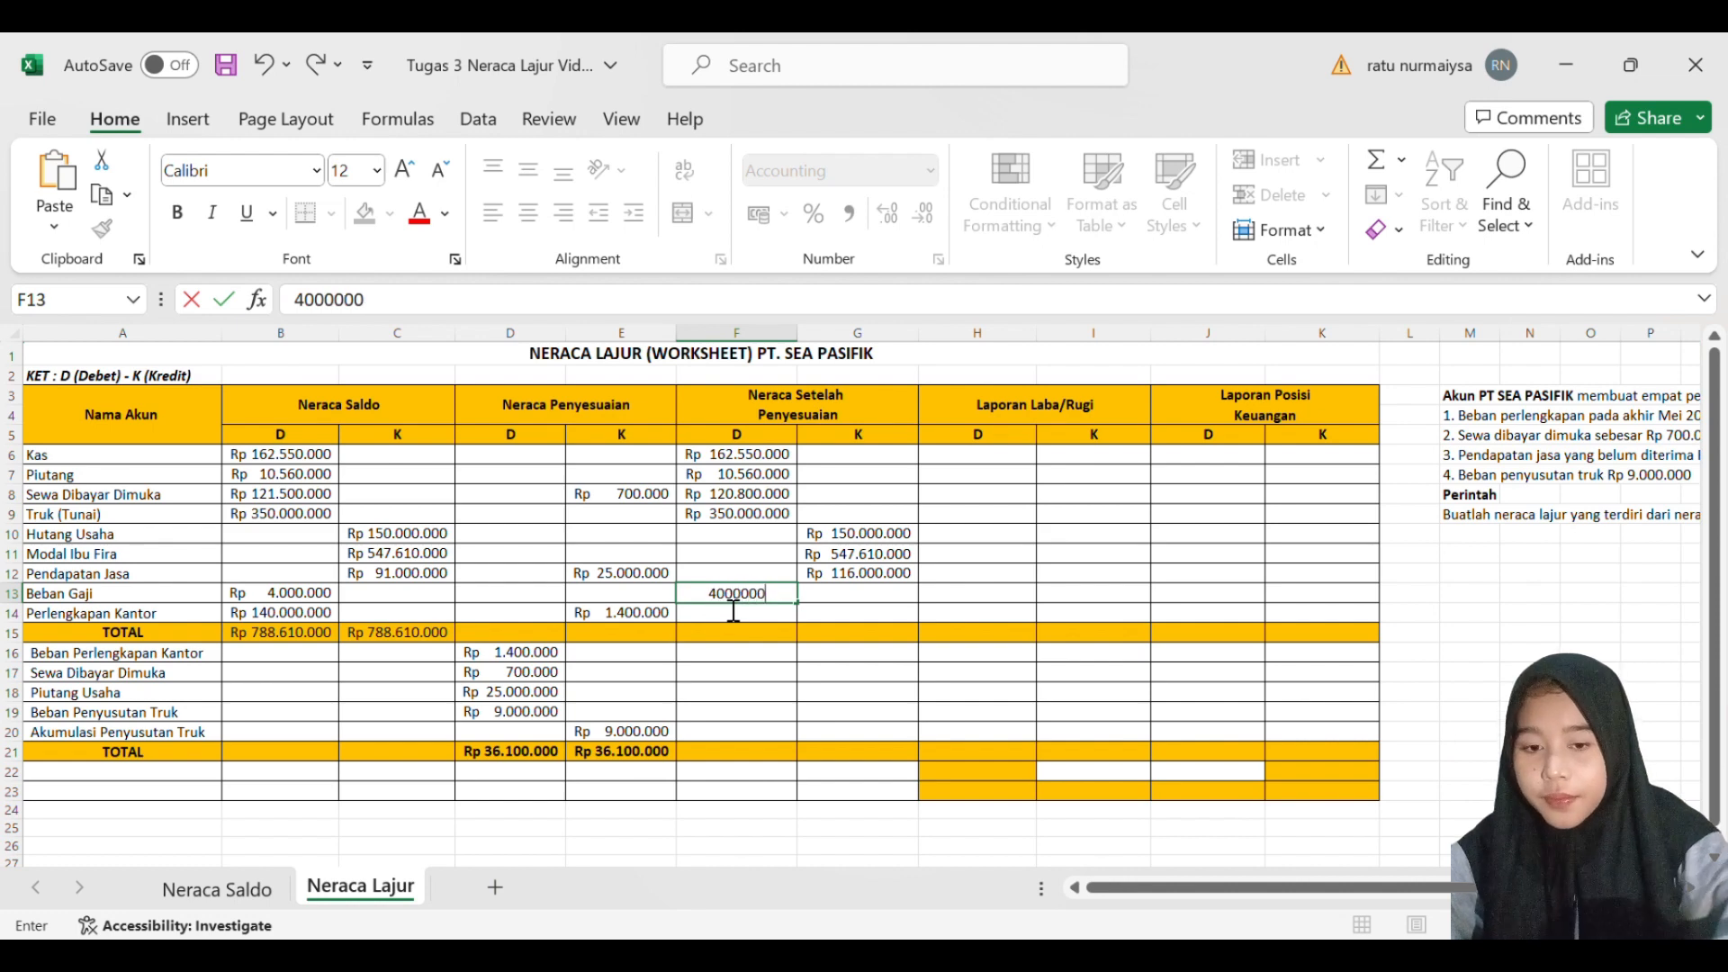
key(Return)
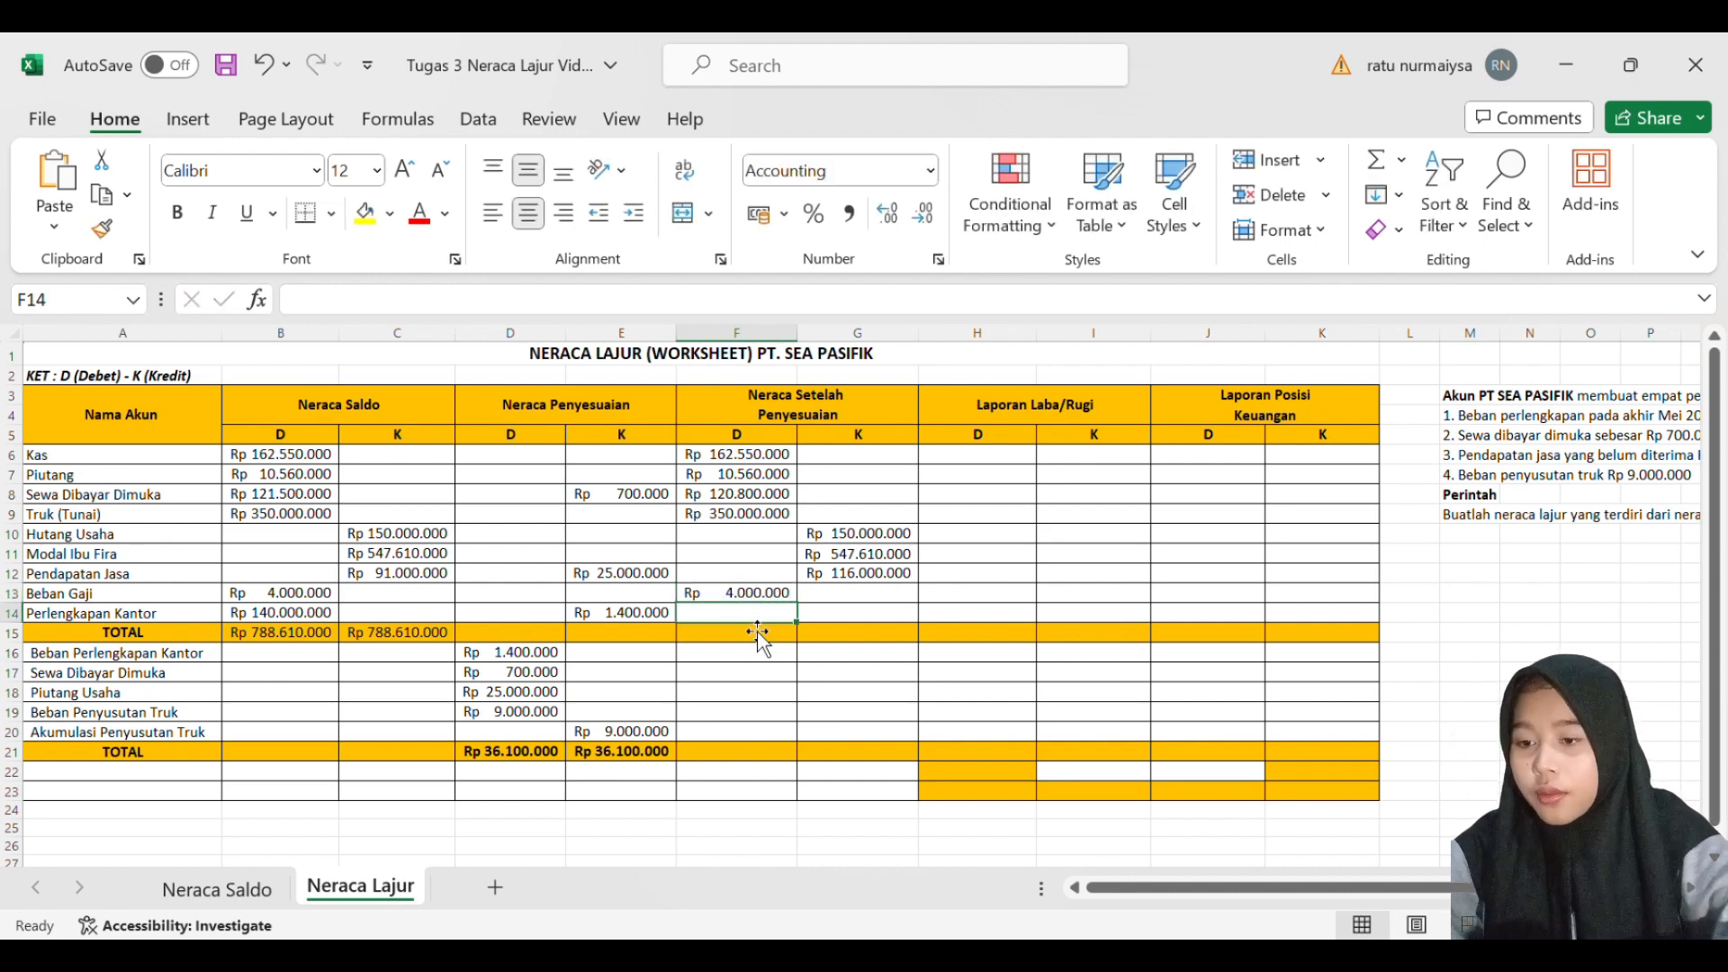
- Enter 140000000 as the adjusted debit balance for Perlengkapan Kantor in F14
text(1400000000)
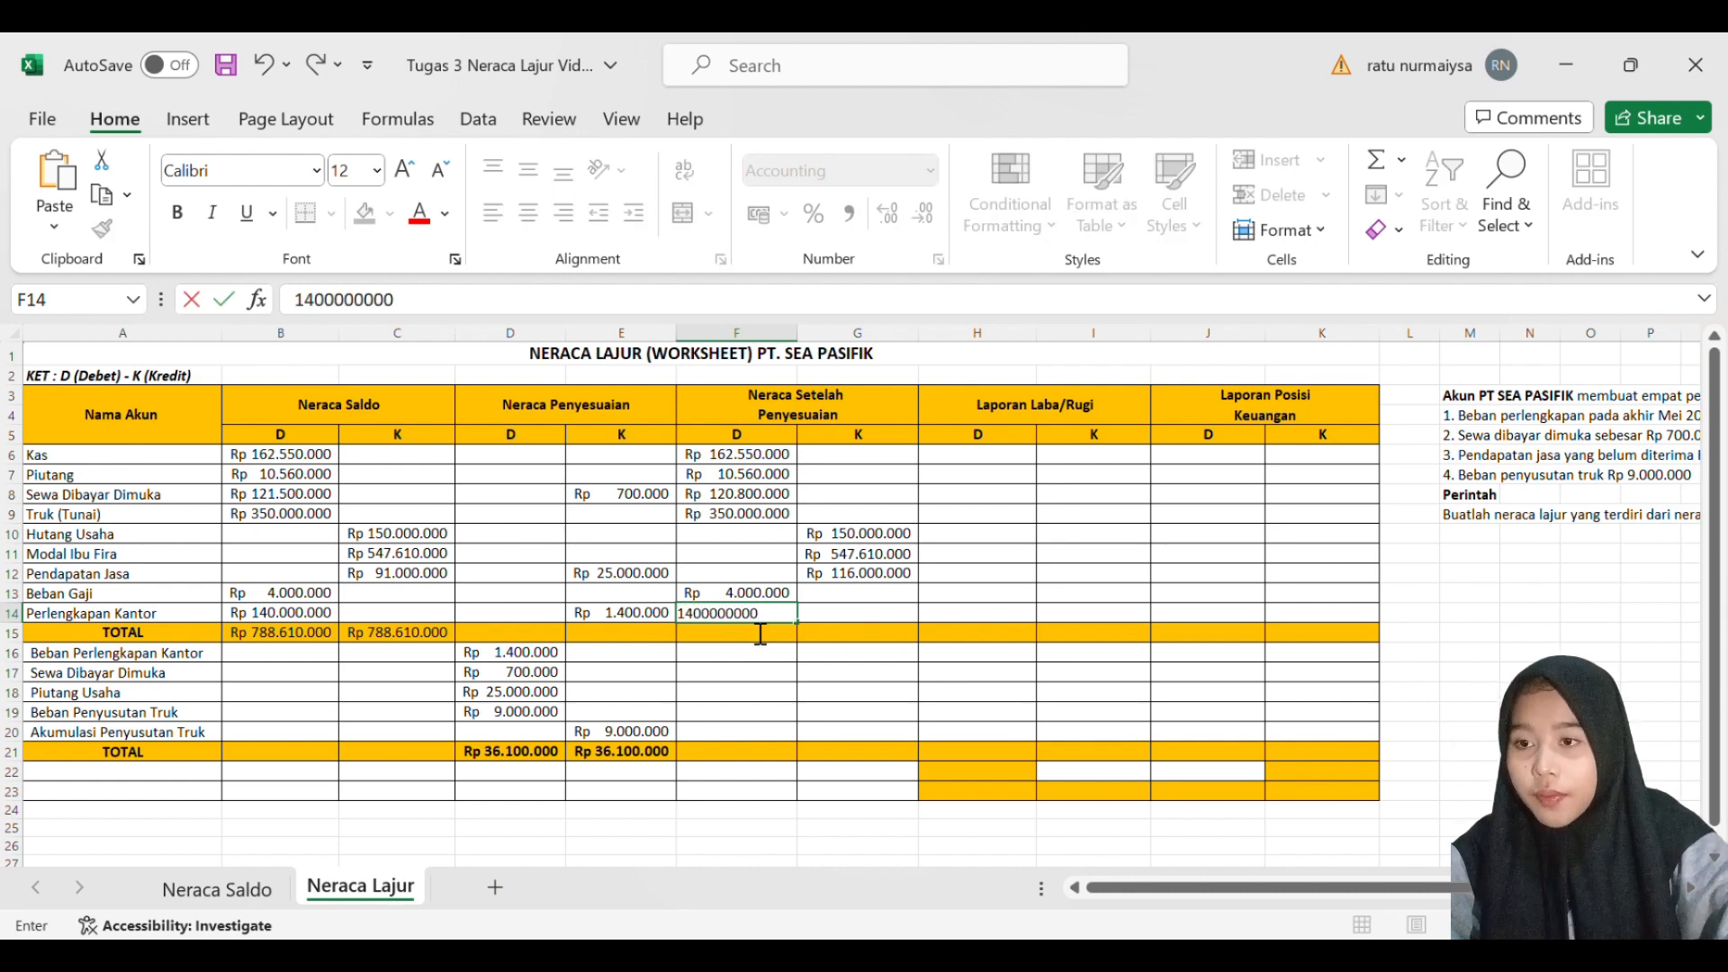
key(Return)
click(770, 615)
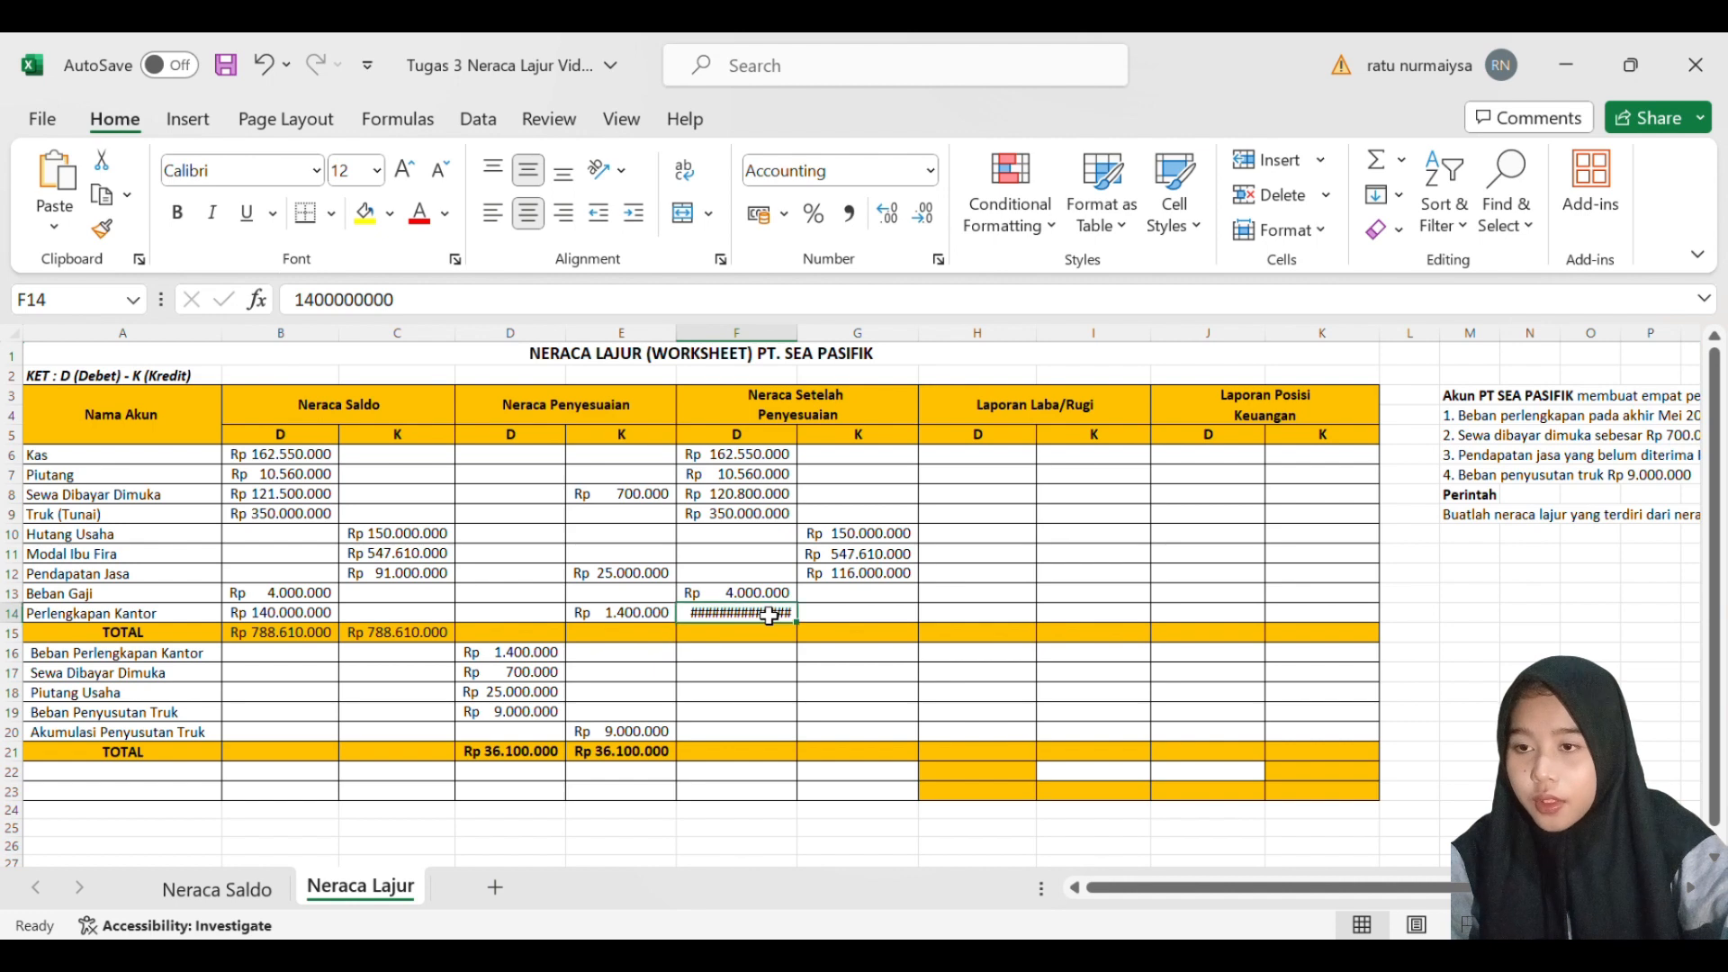
double_click(770, 614)
key(BackSpace)
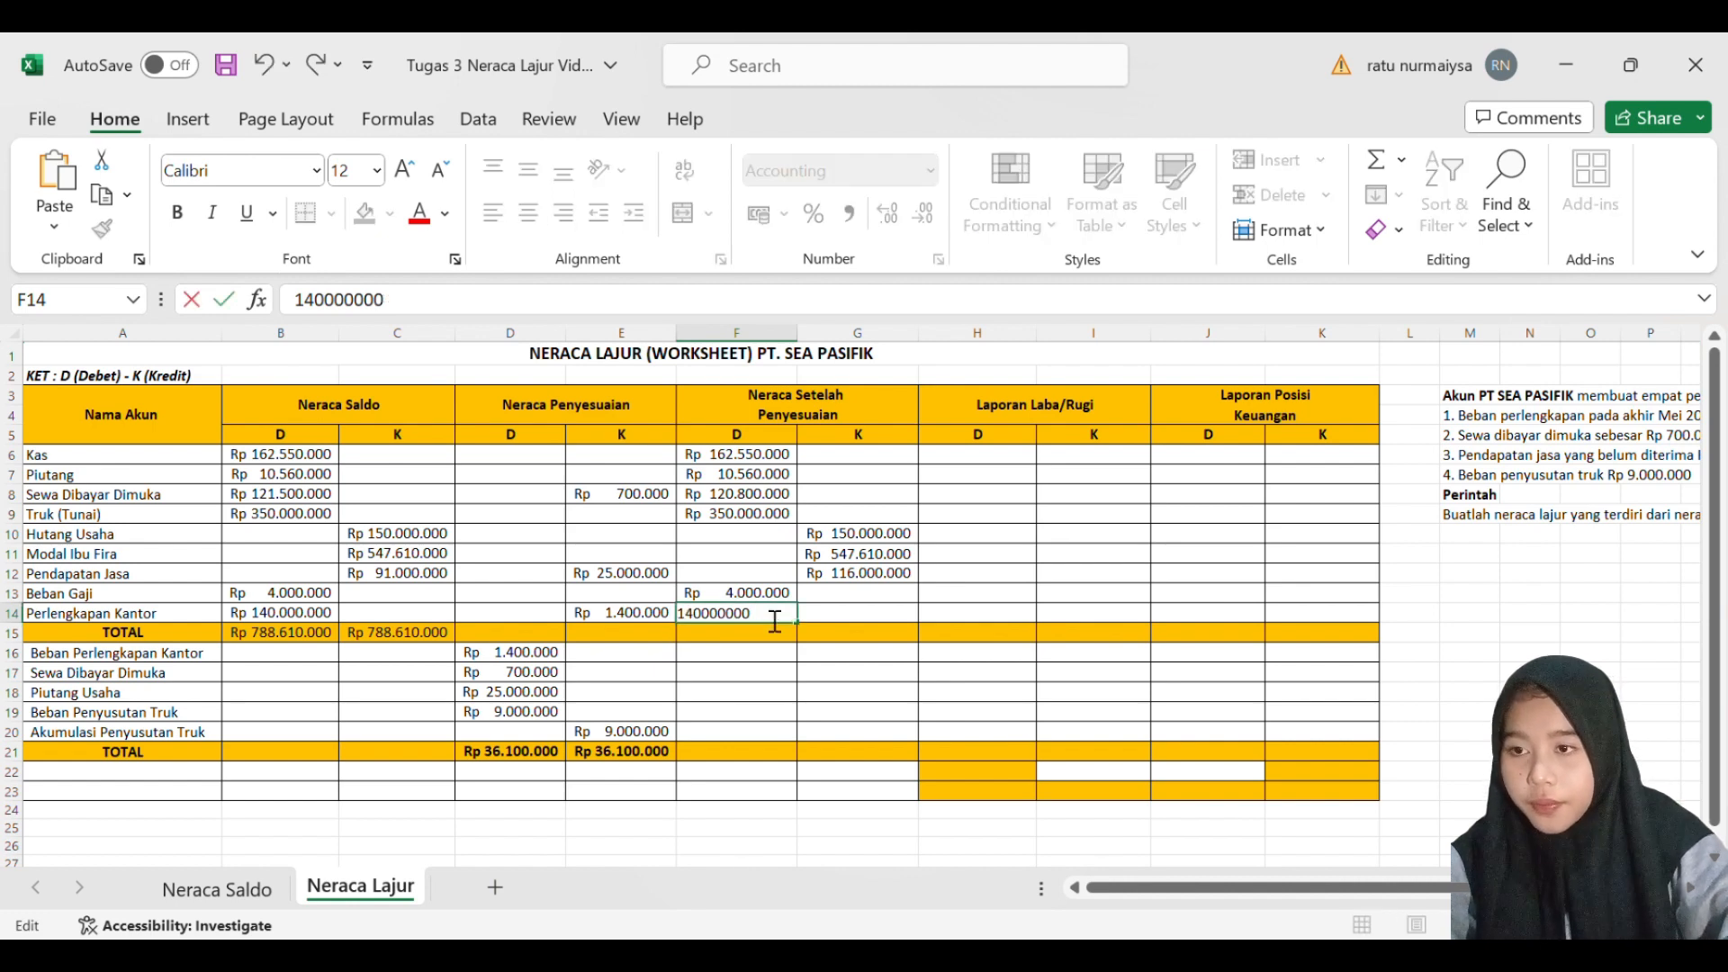
key(Return)
click(888, 615)
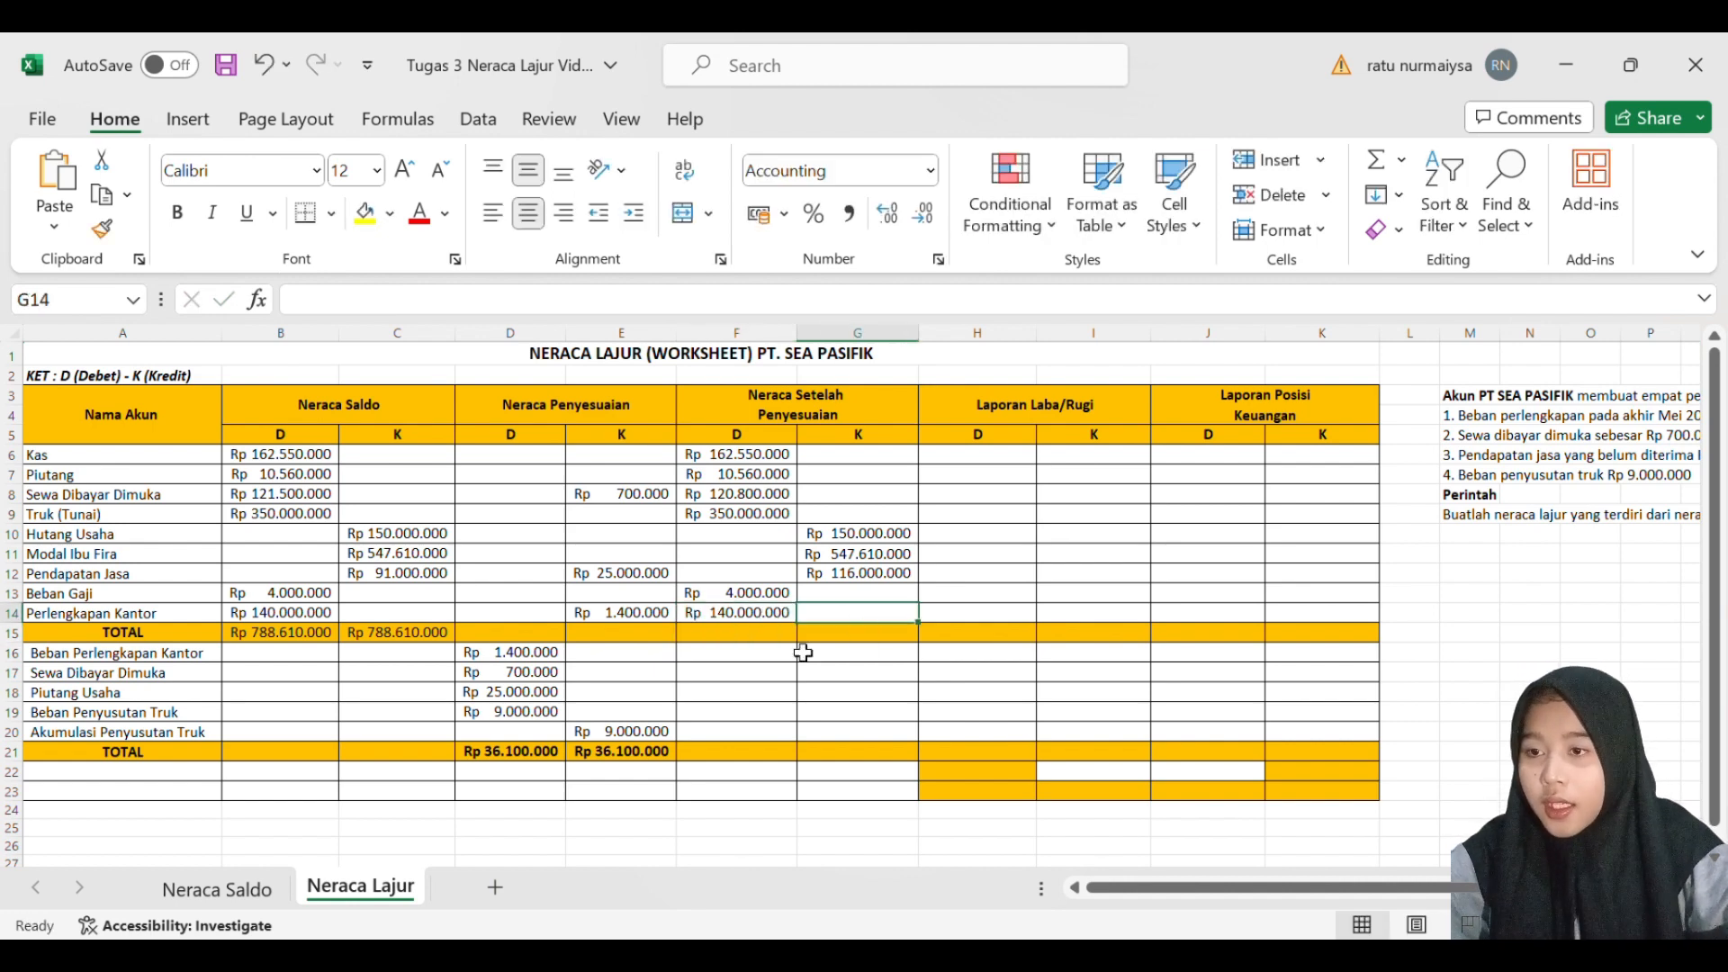
click(747, 655)
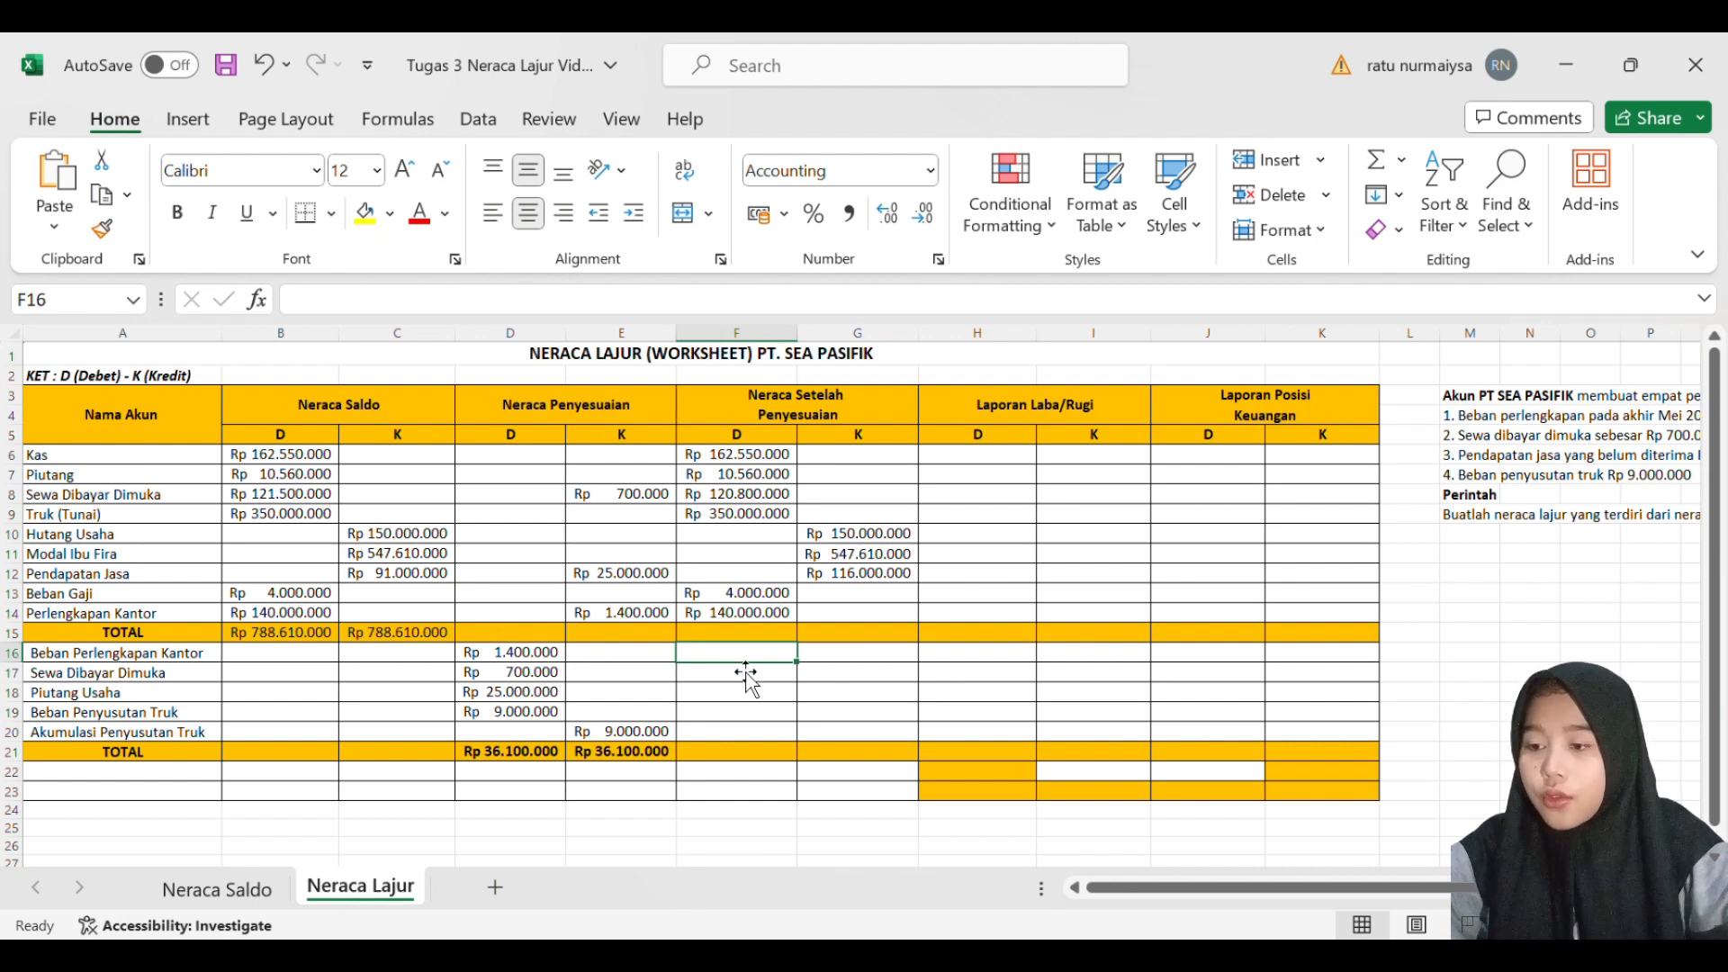
text(14)
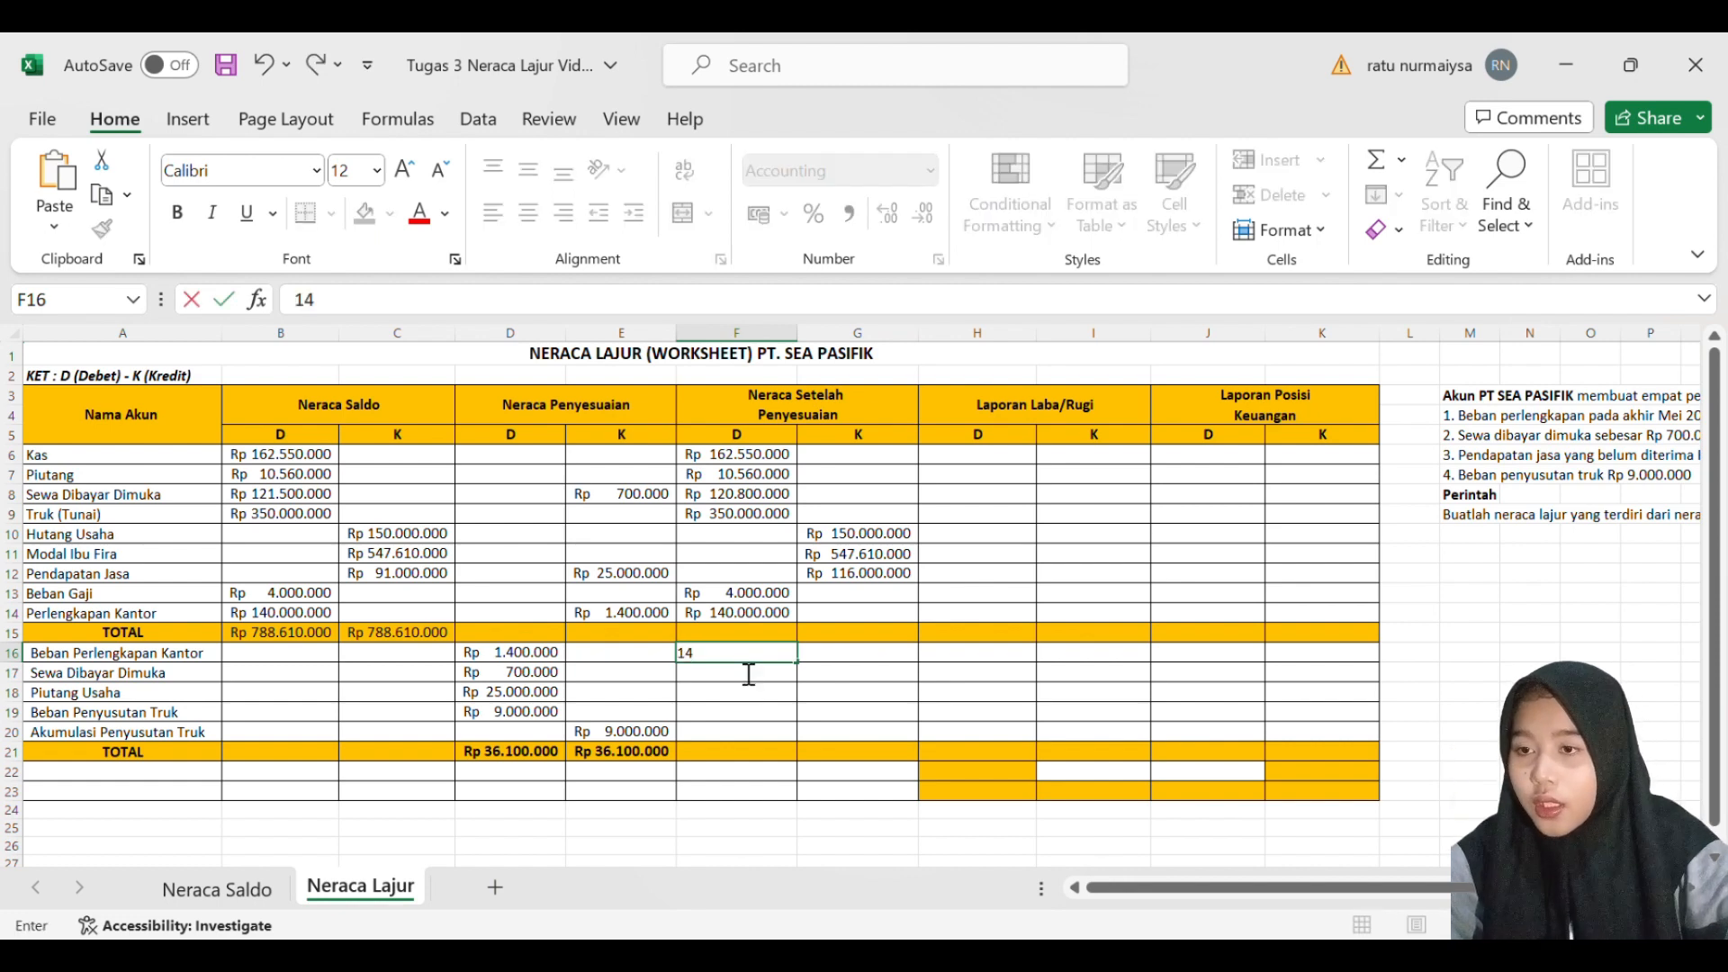
key(BackSpace)
key(BackSpace)
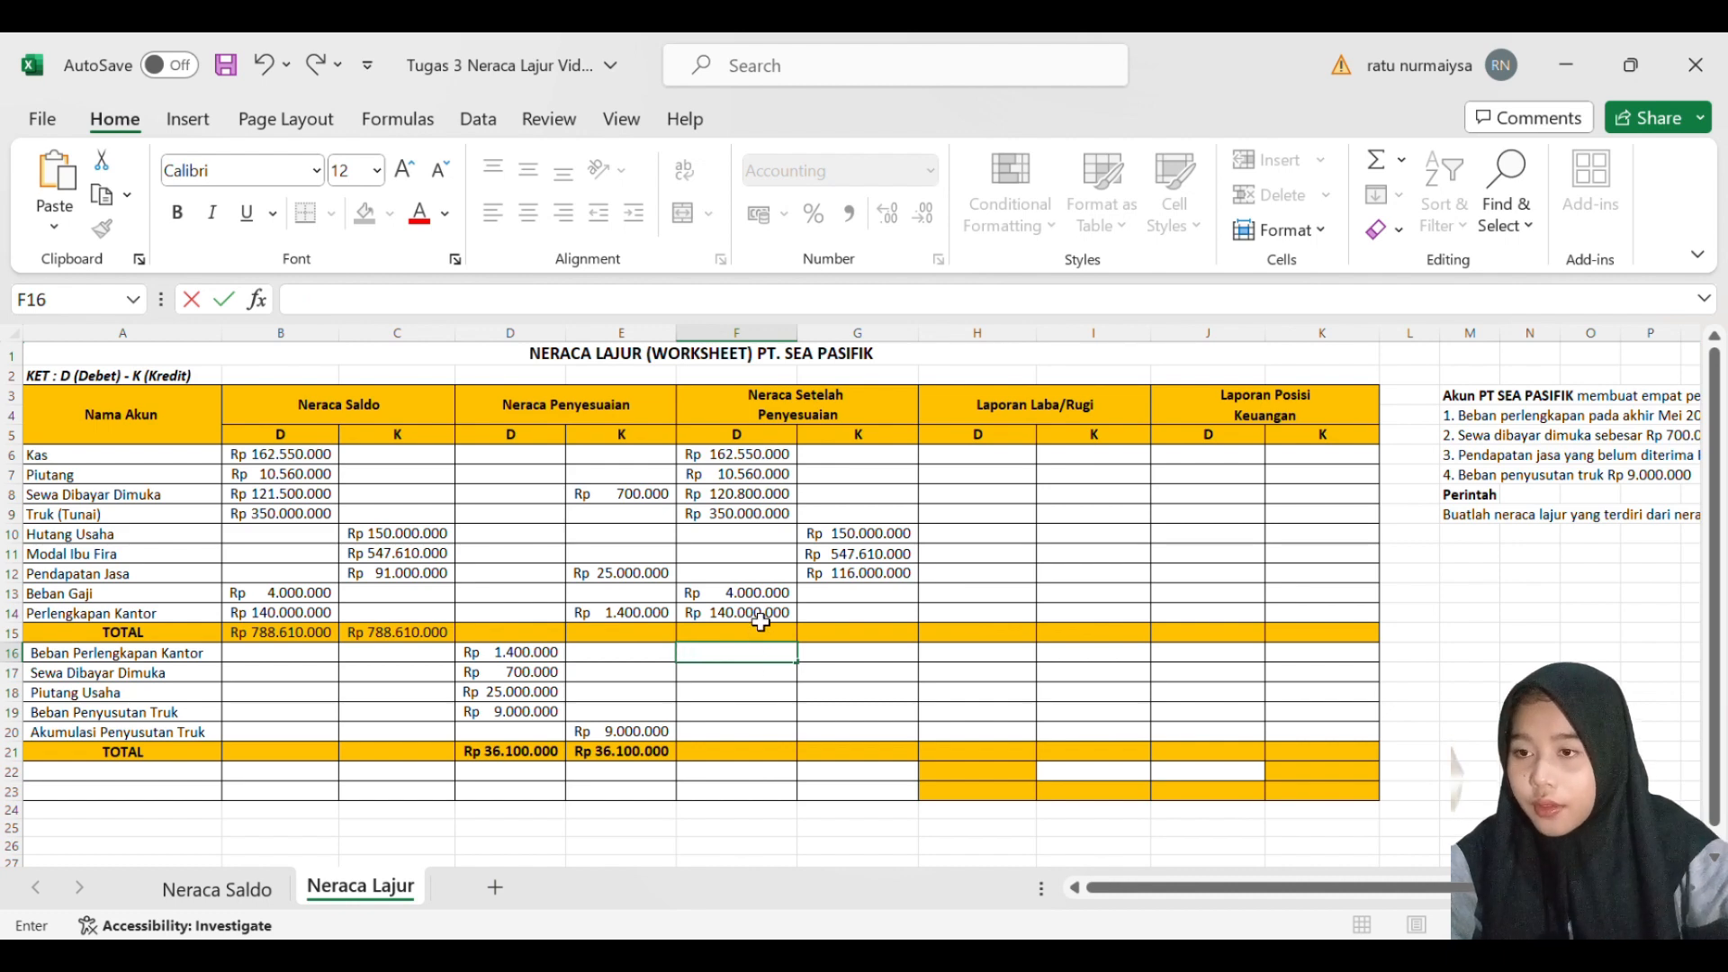
- Replace the adjusted Perlengkapan Kantor debit in F14 with a SUM formula subtracting E14 from B14
click(761, 619)
key(BackSpace)
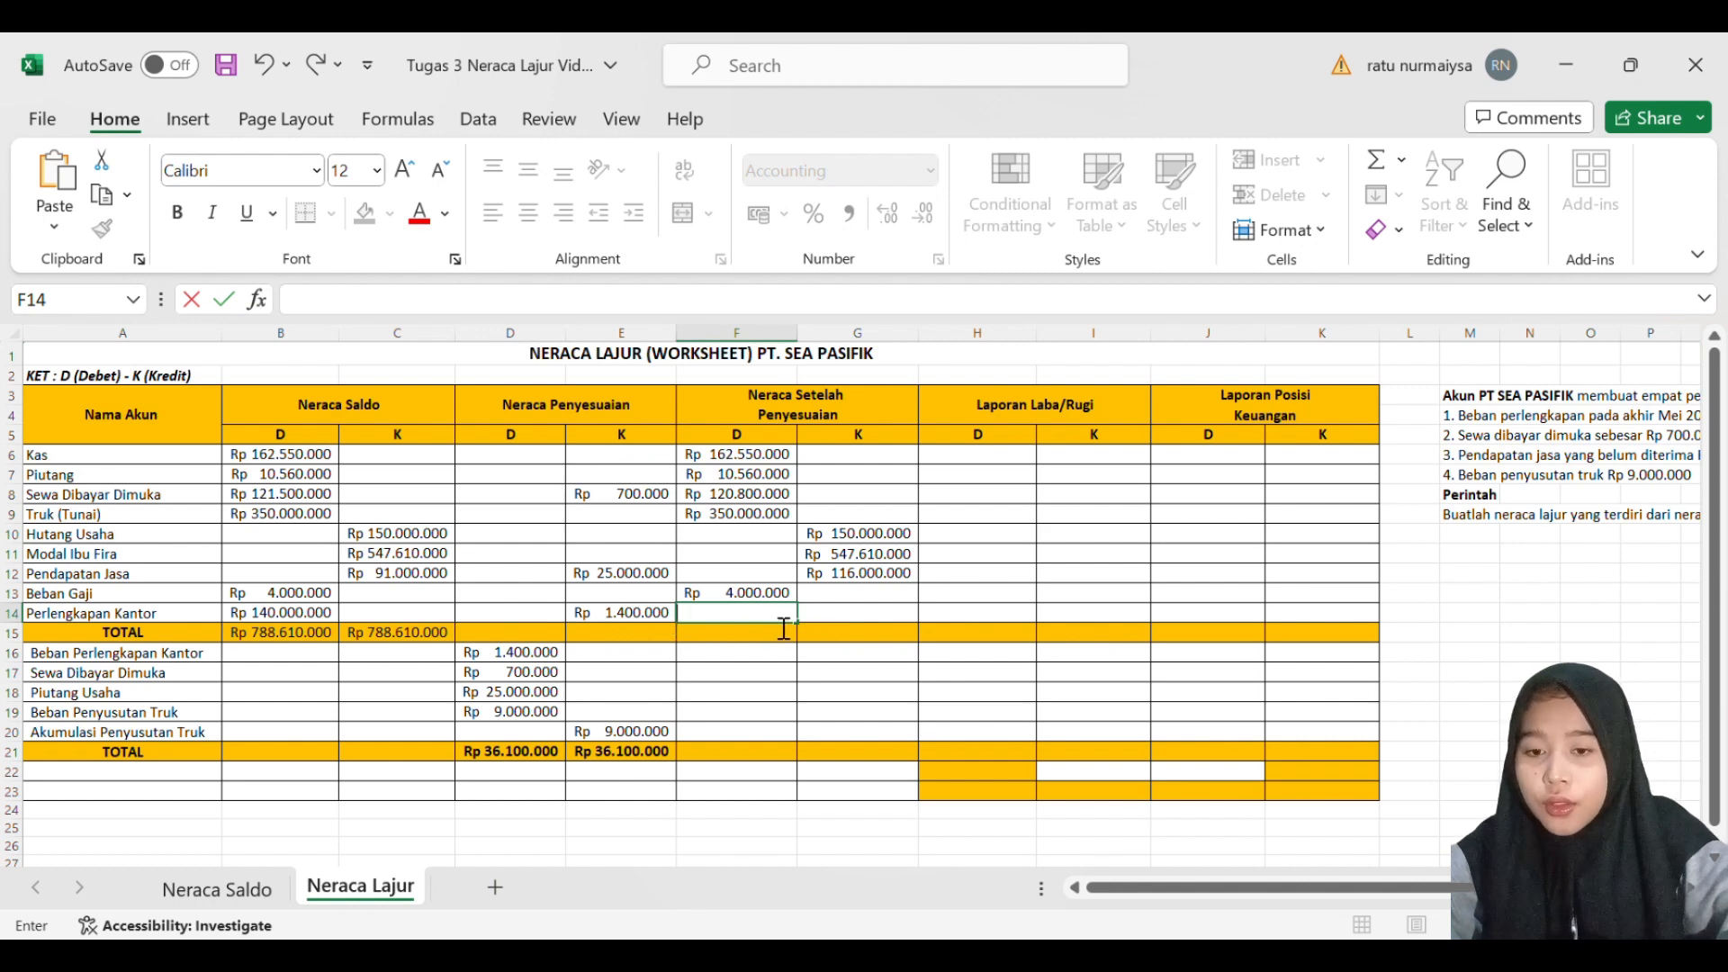
text(=)
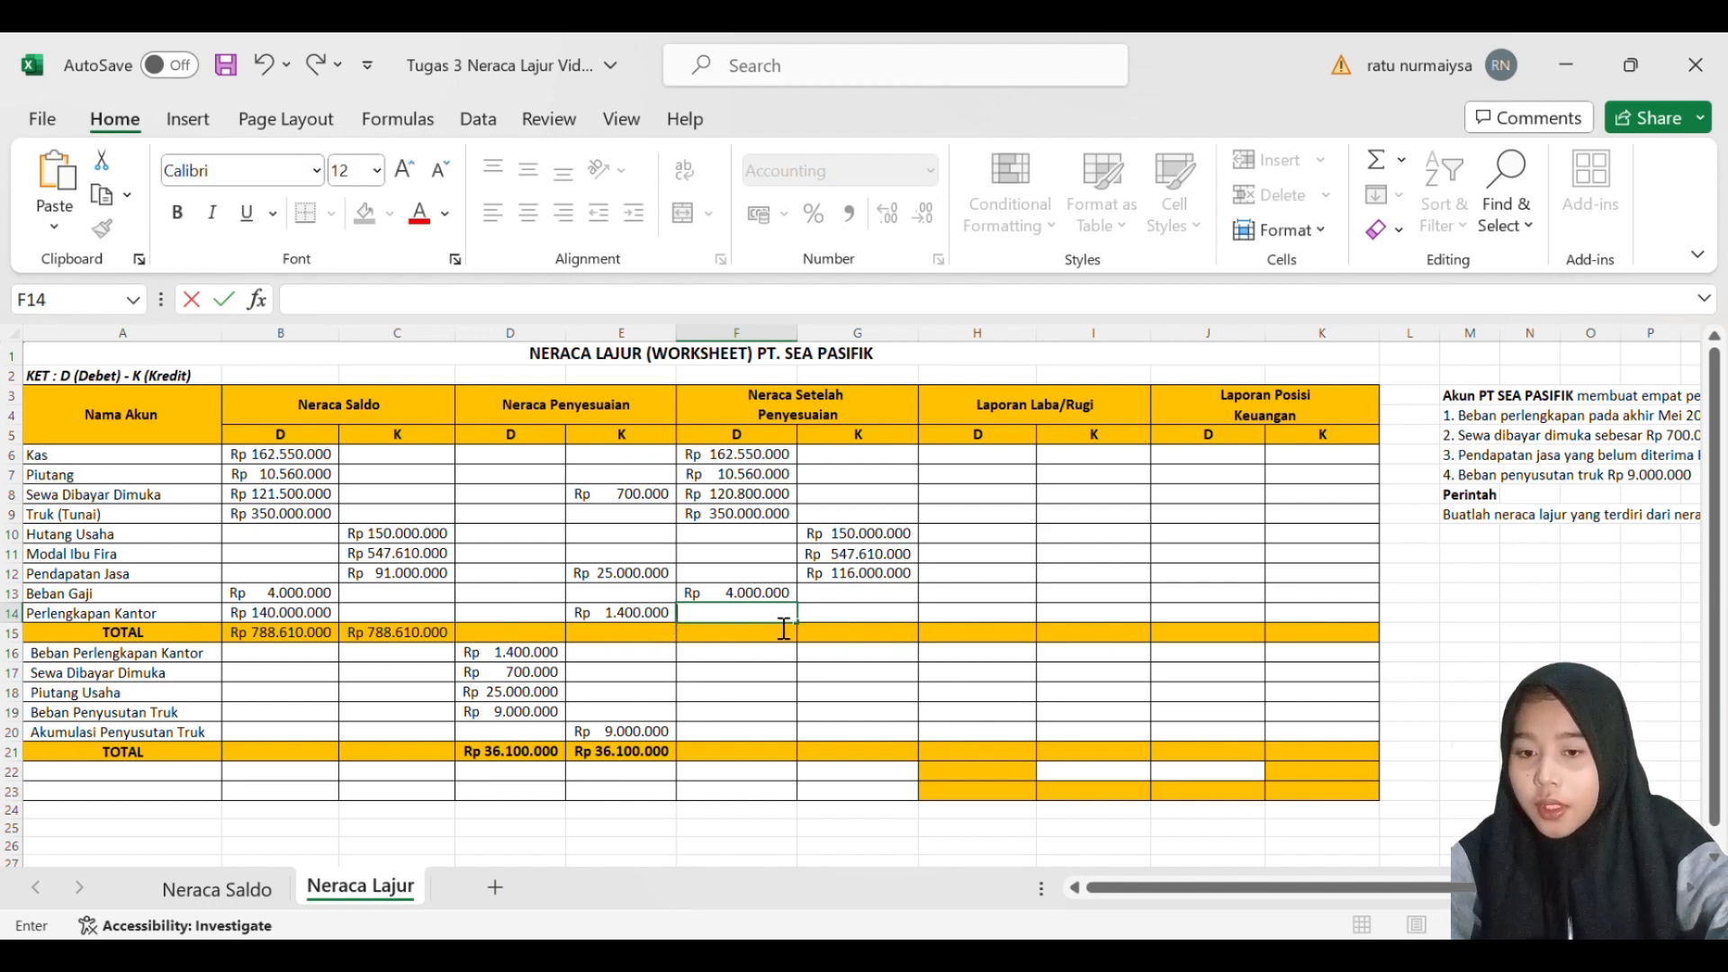
text(=SUM()
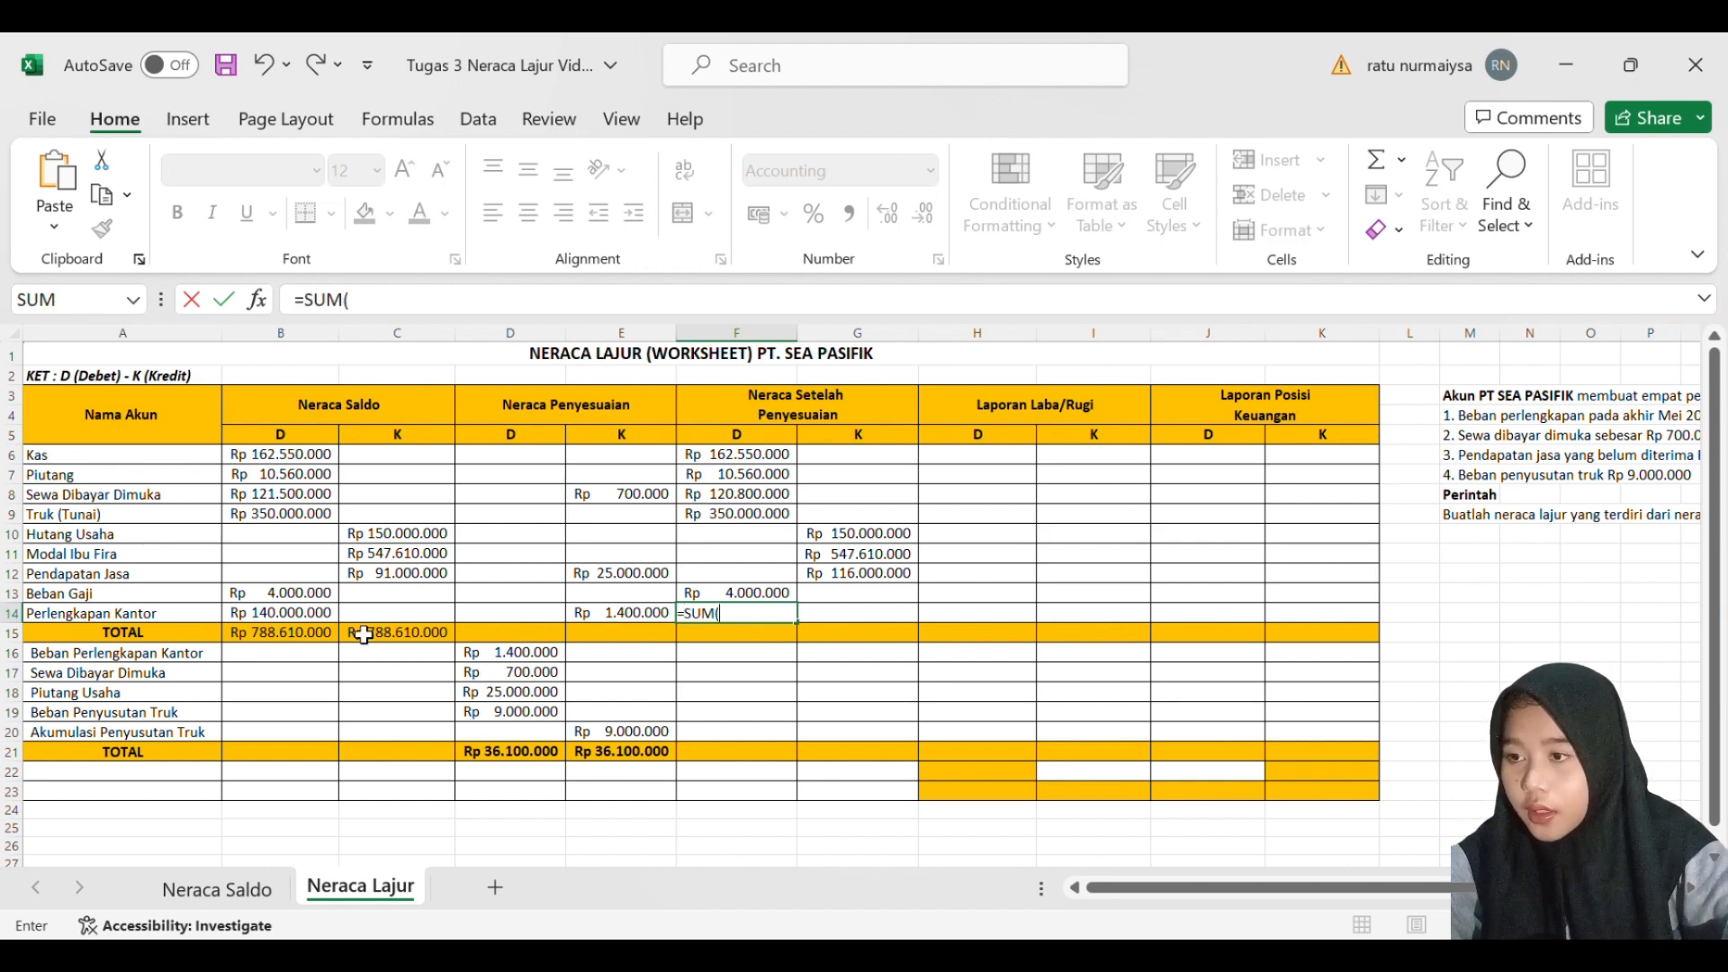
click(310, 614)
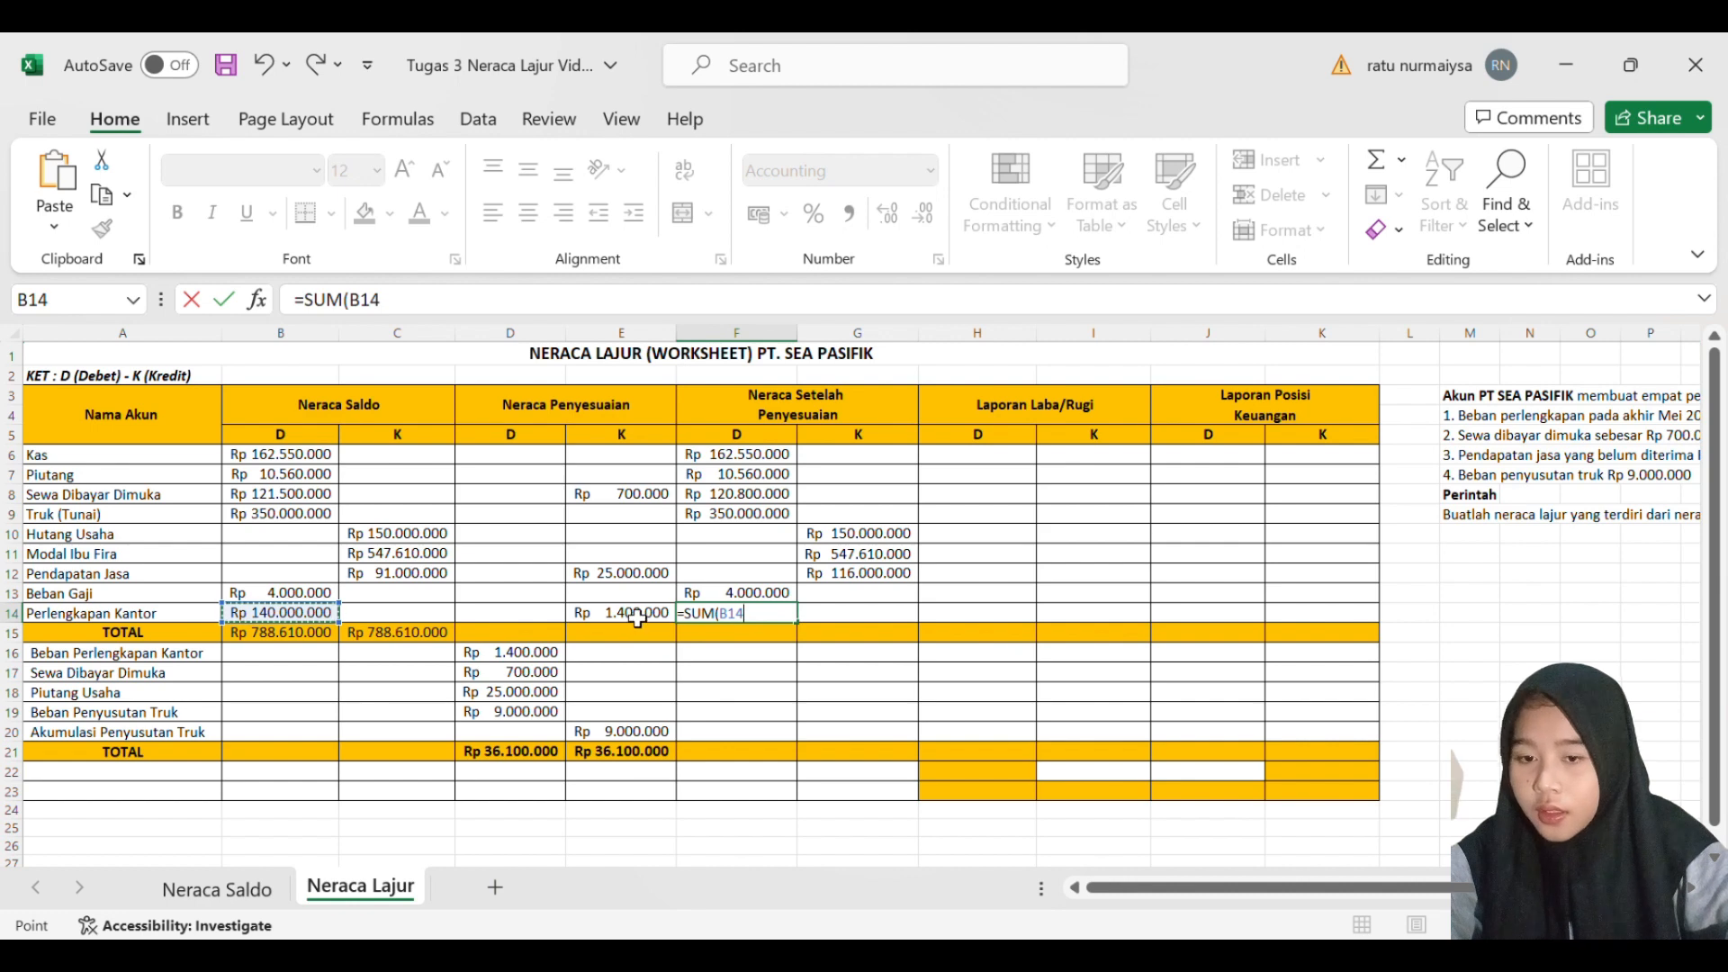
text(=)
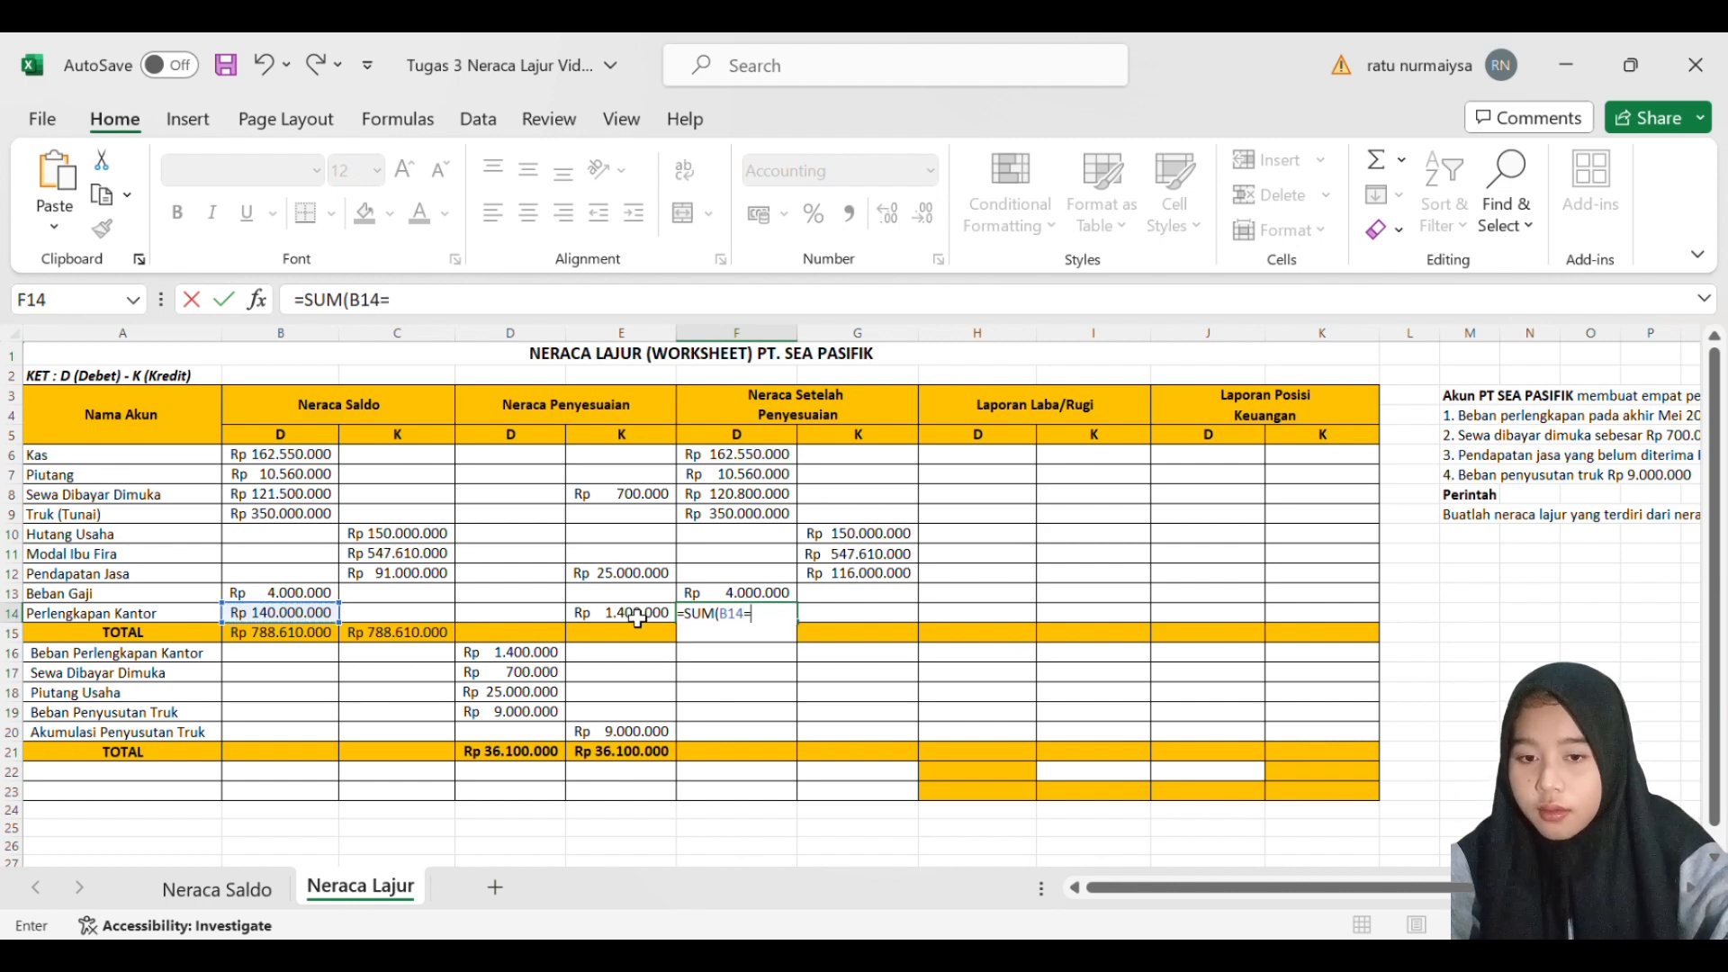
key(BackSpace)
text(-)
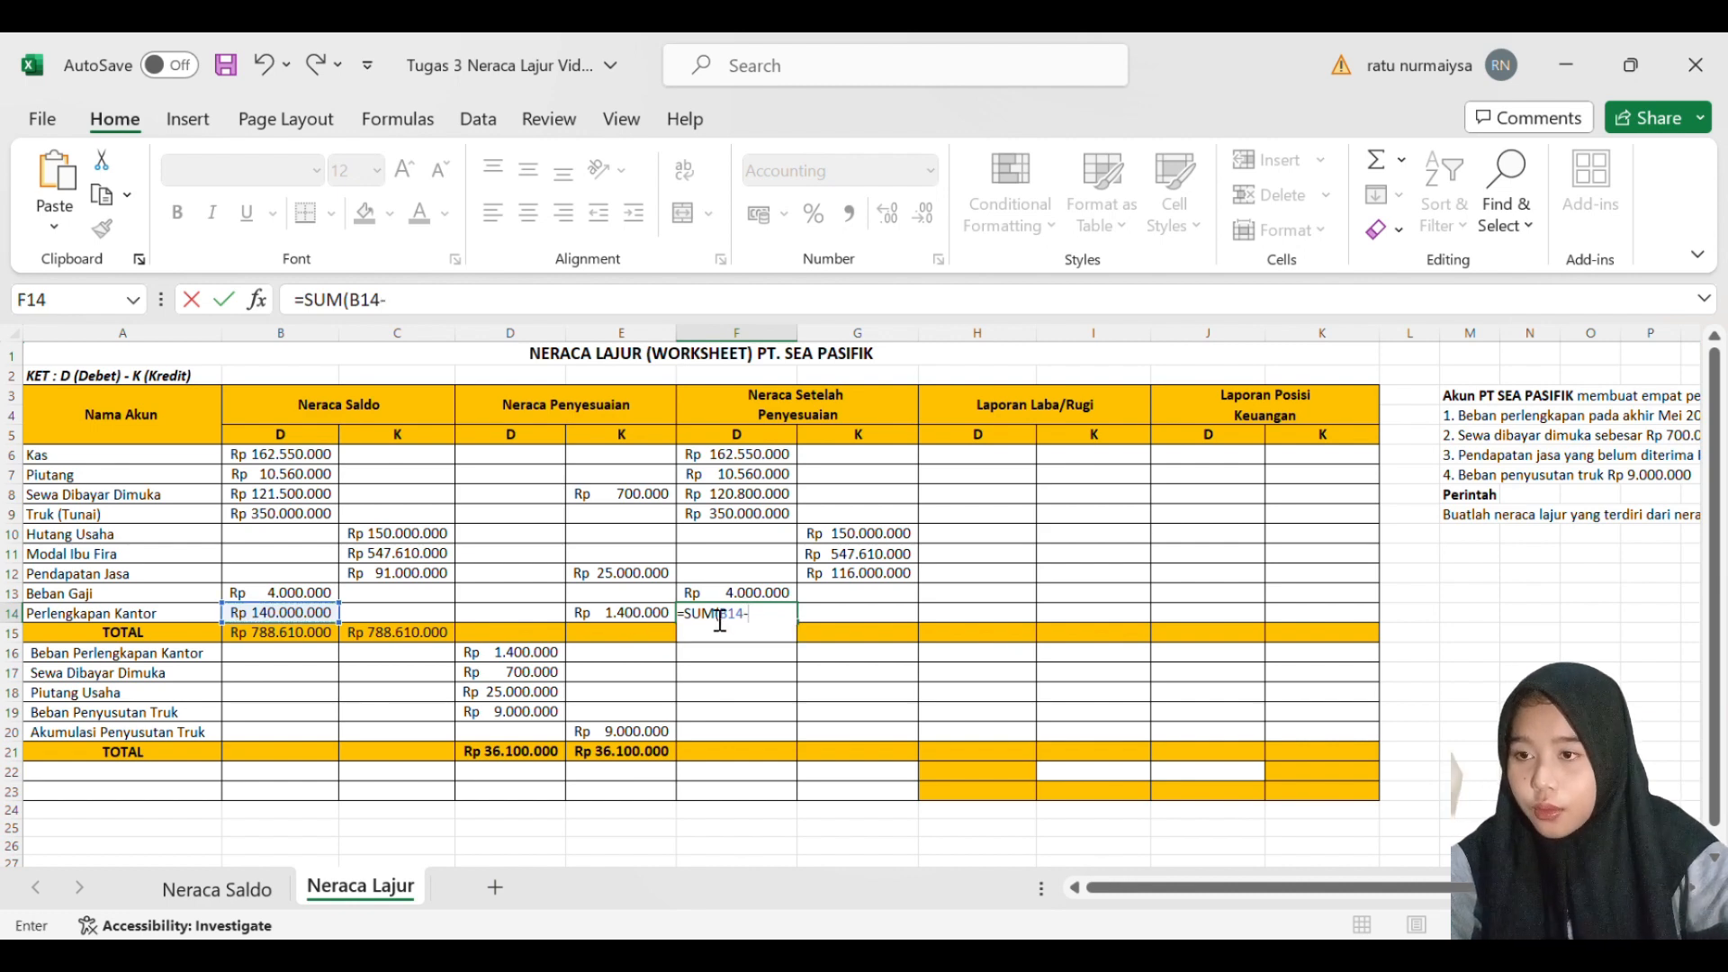
click(658, 620)
key(Return)
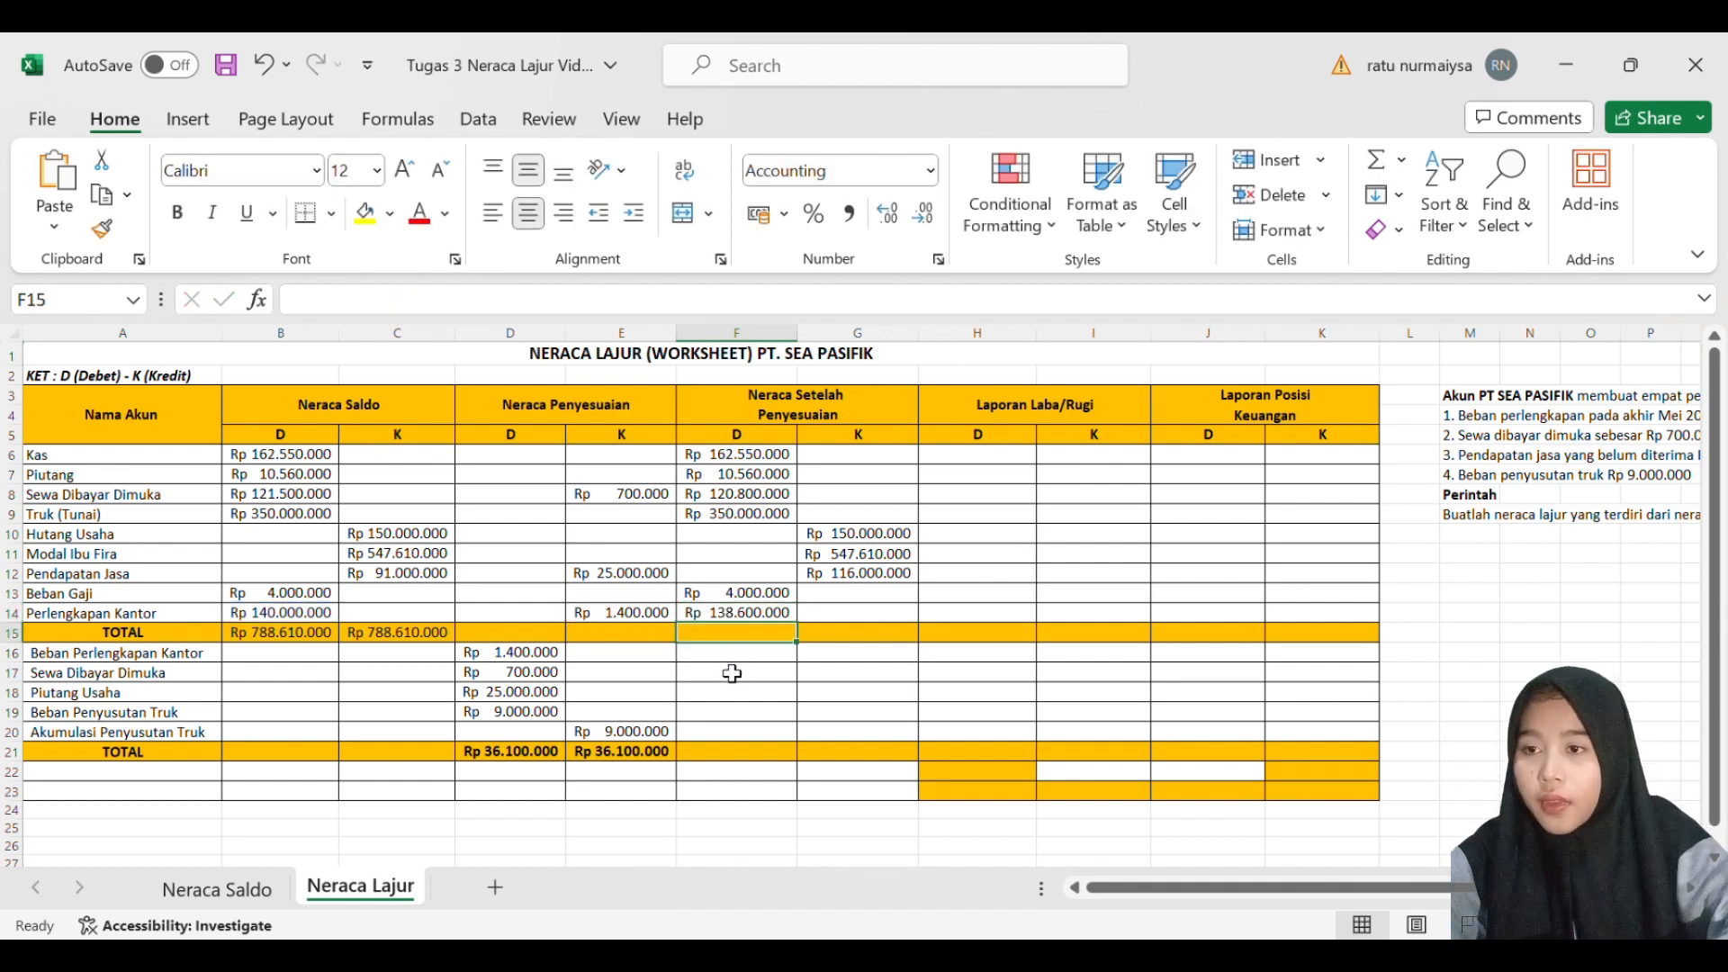
- Enter 1400000 as the adjusted debit balance for Beban Perlengkapan Kantor in F16
key(Down)
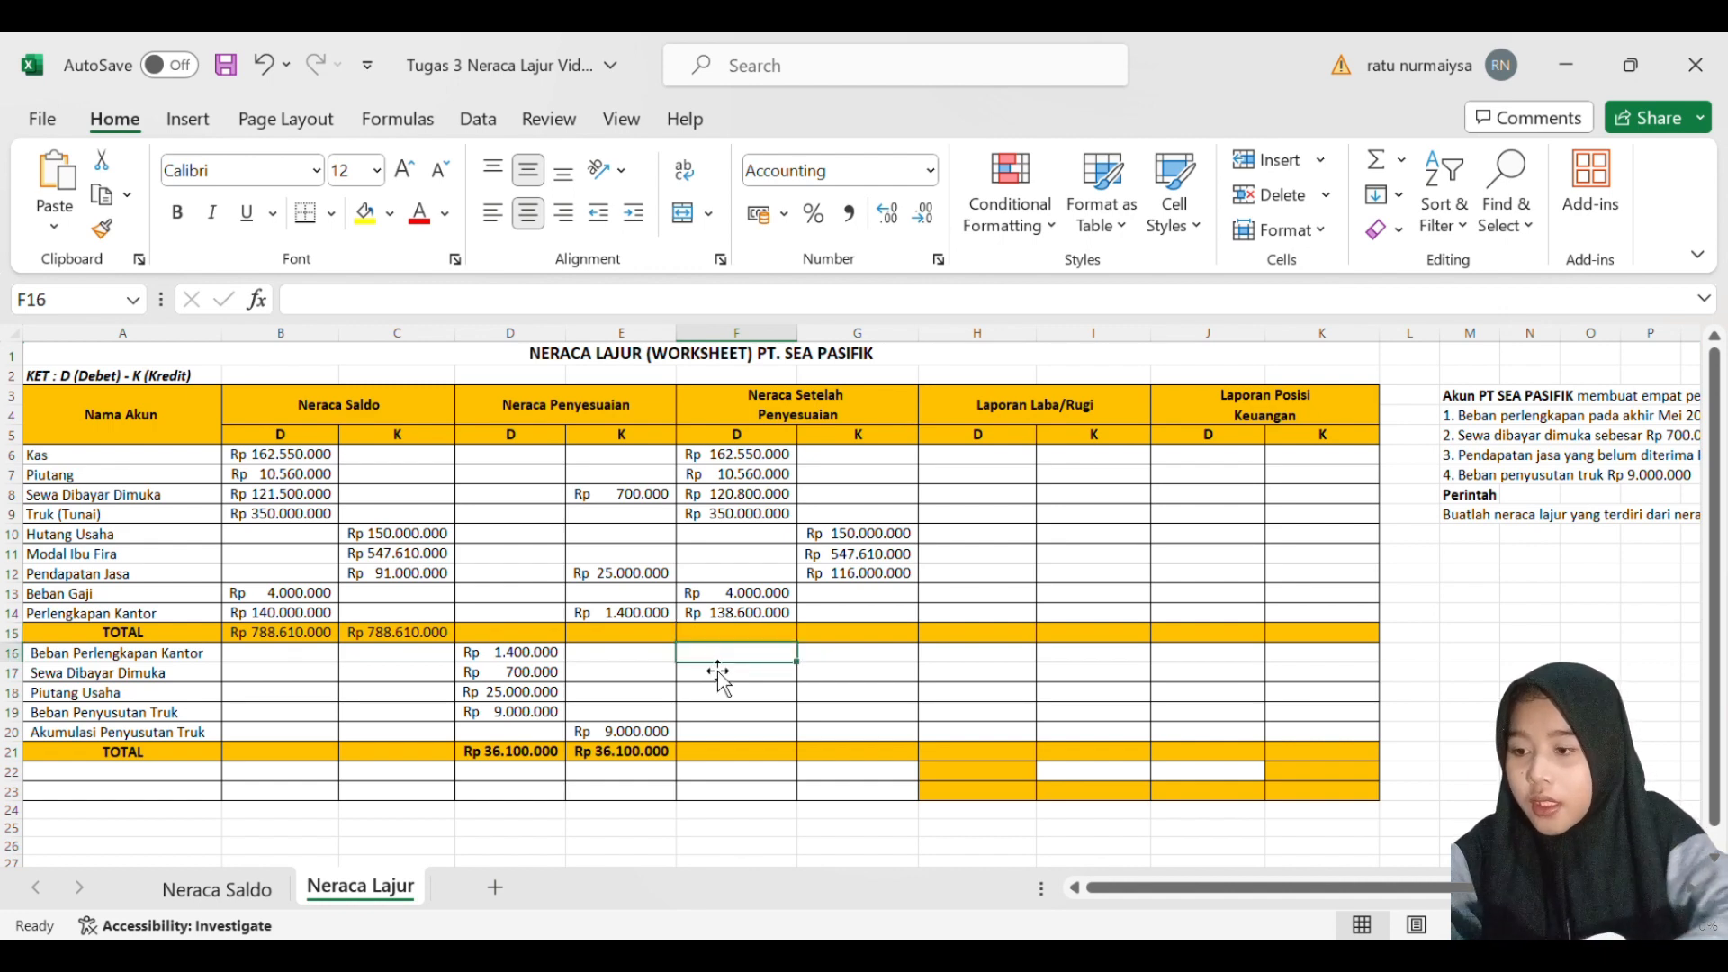
text(14)
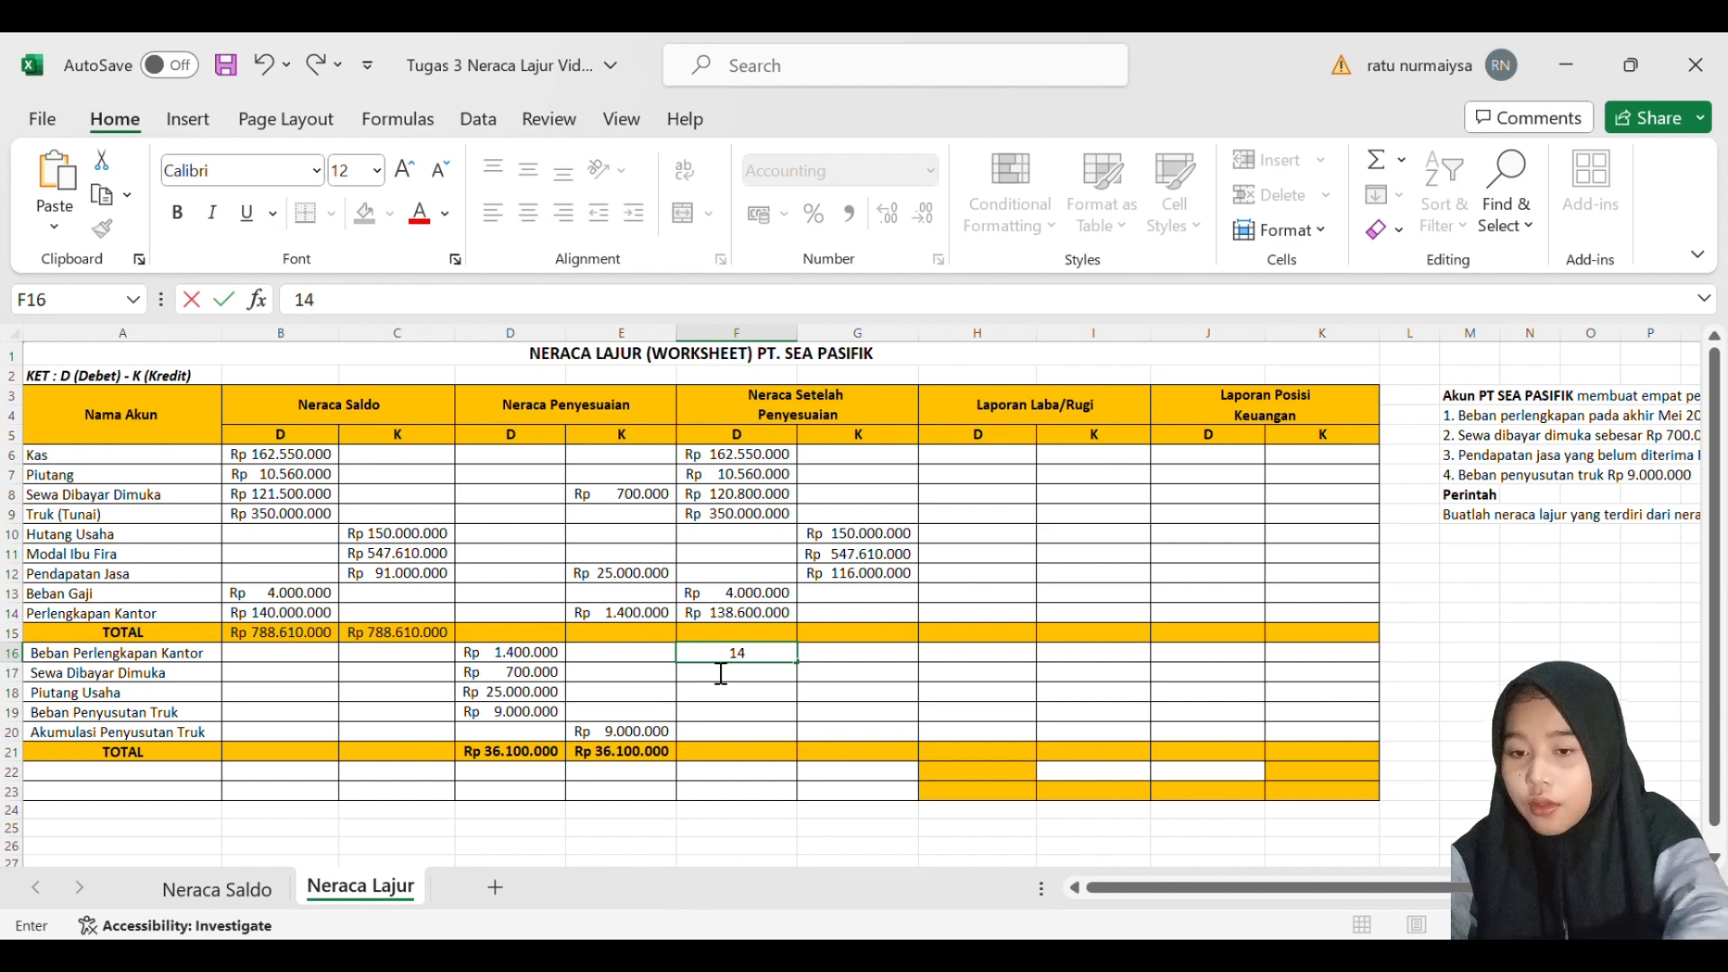
text(.000.0000000)
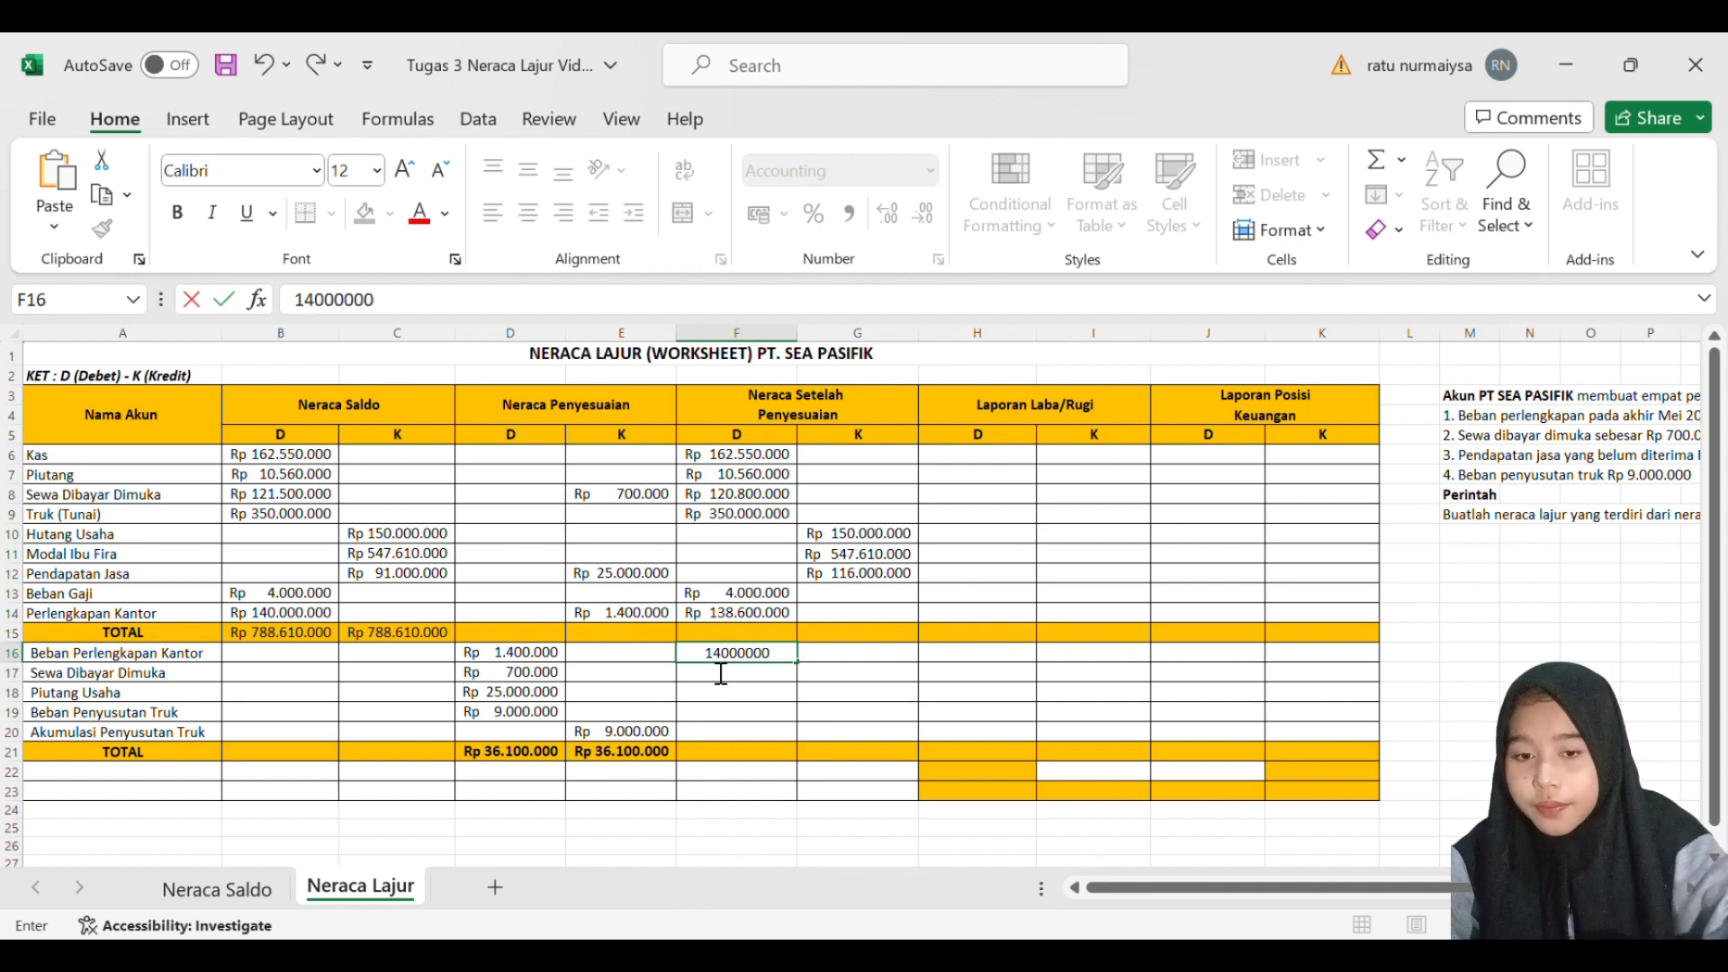
key(Return)
click(744, 656)
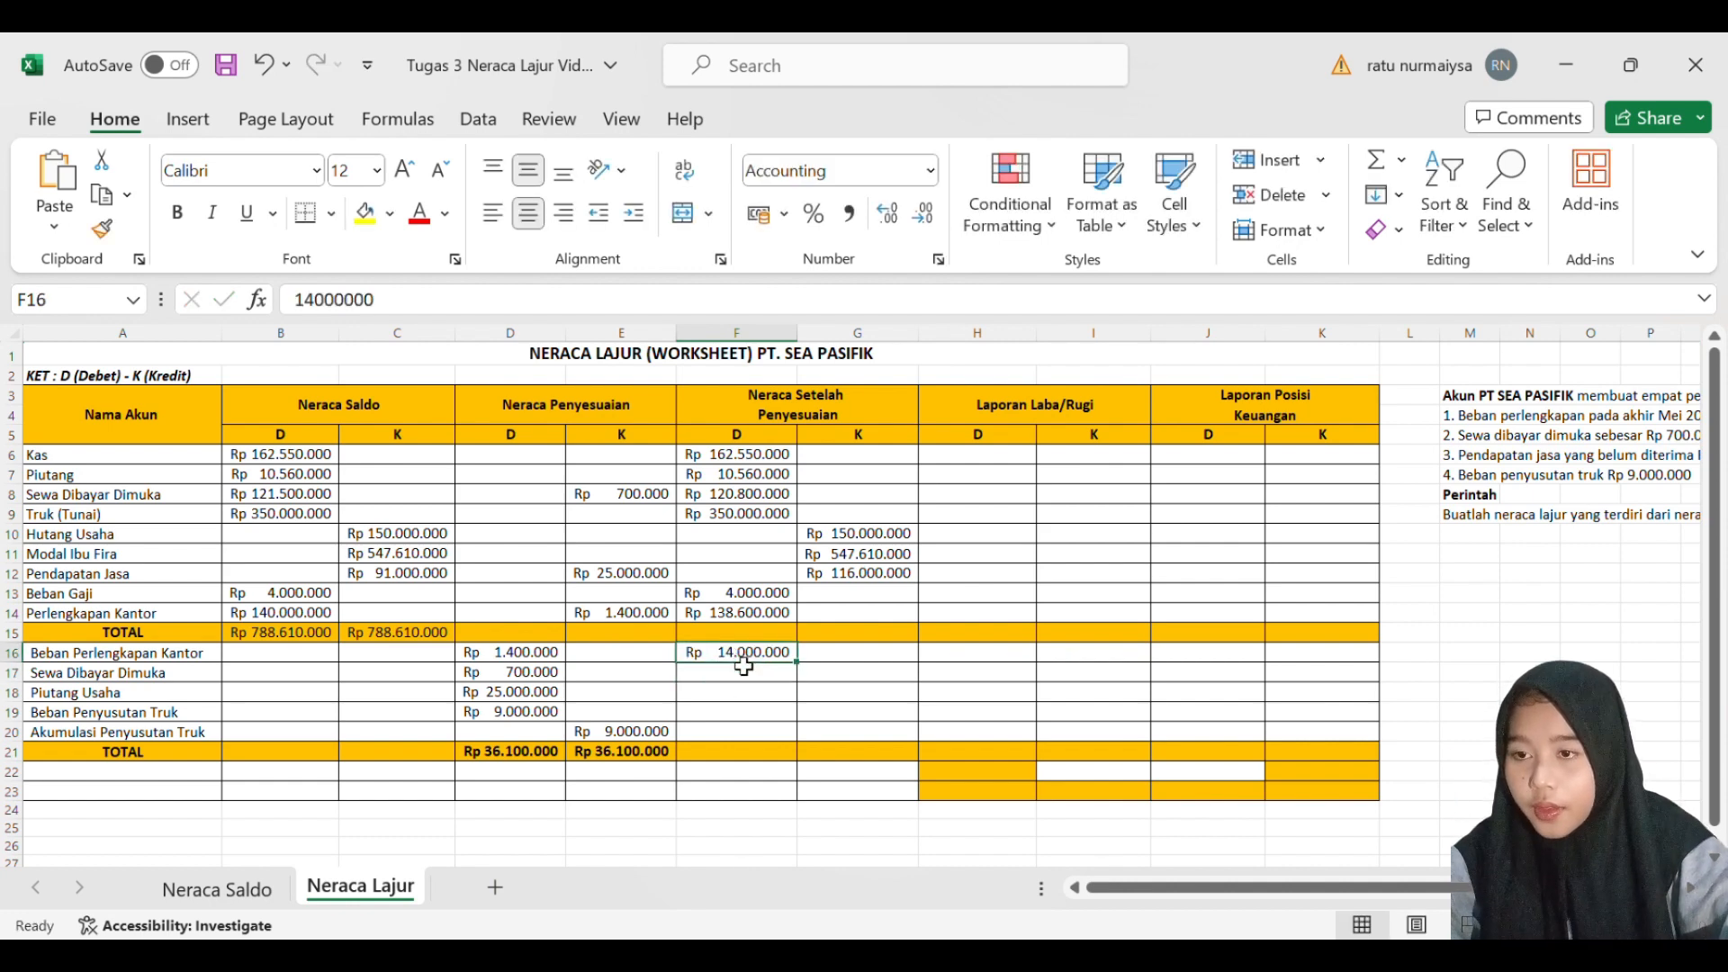
double_click(746, 664)
key(BackSpace)
key(Return)
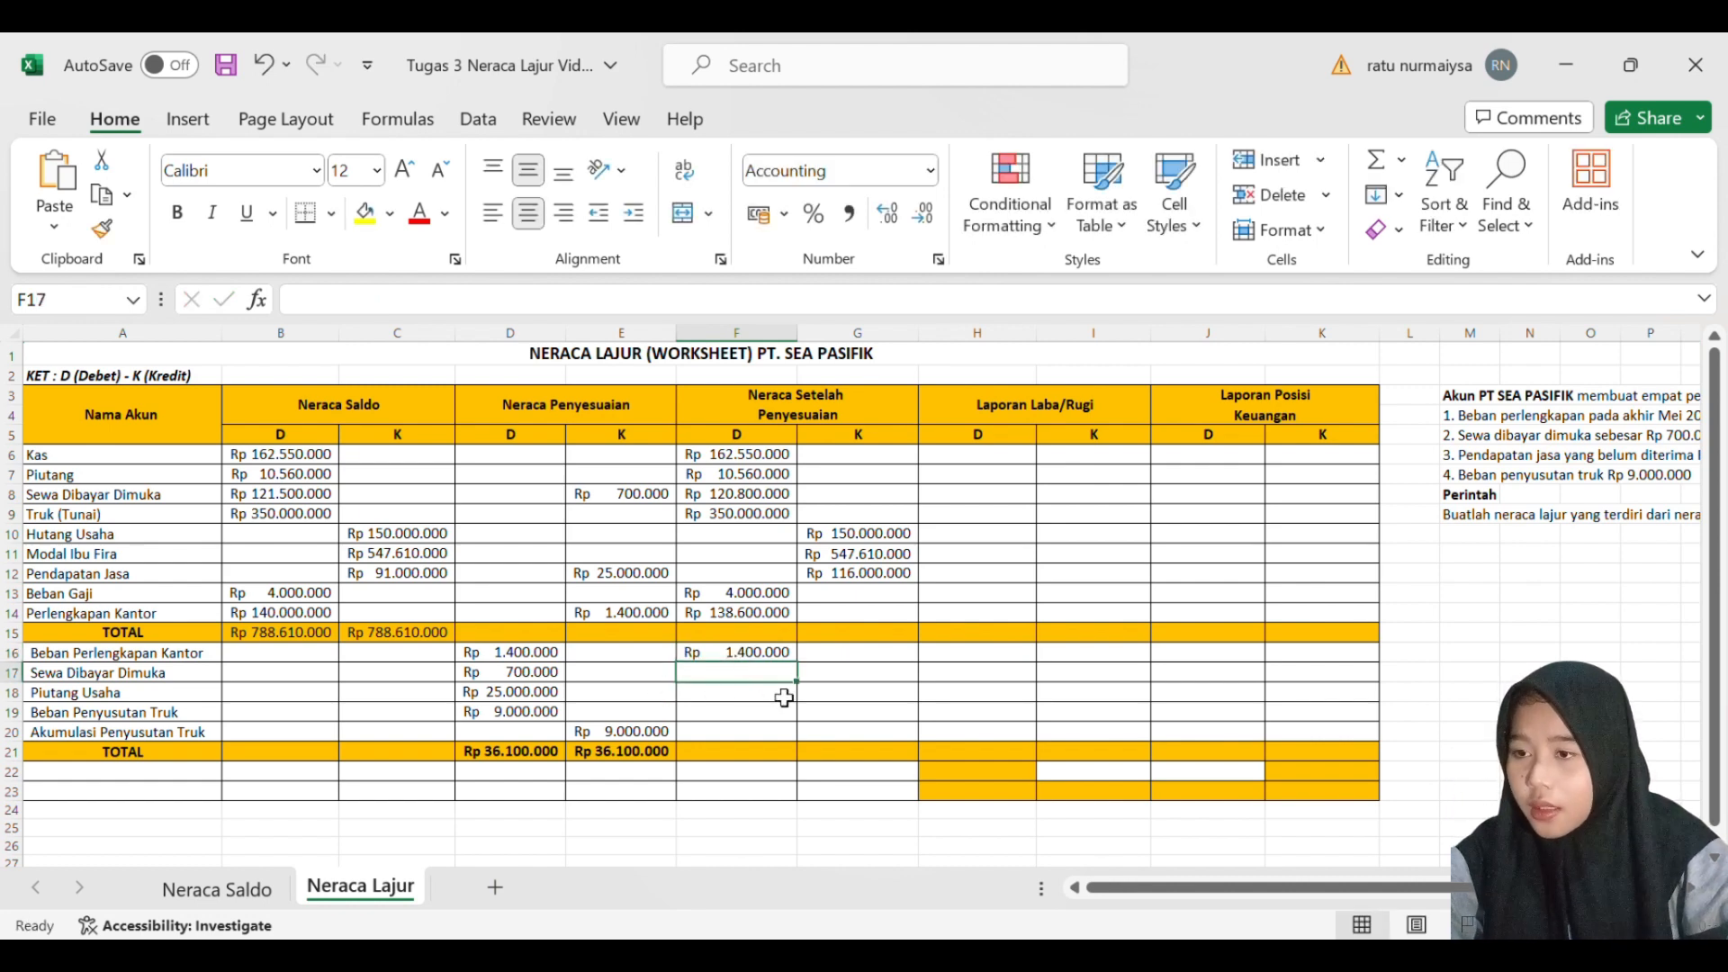
- Enter 700000 as the adjusted debit balance for Sewa Dibayar Dimuka in F17
text(7000000)
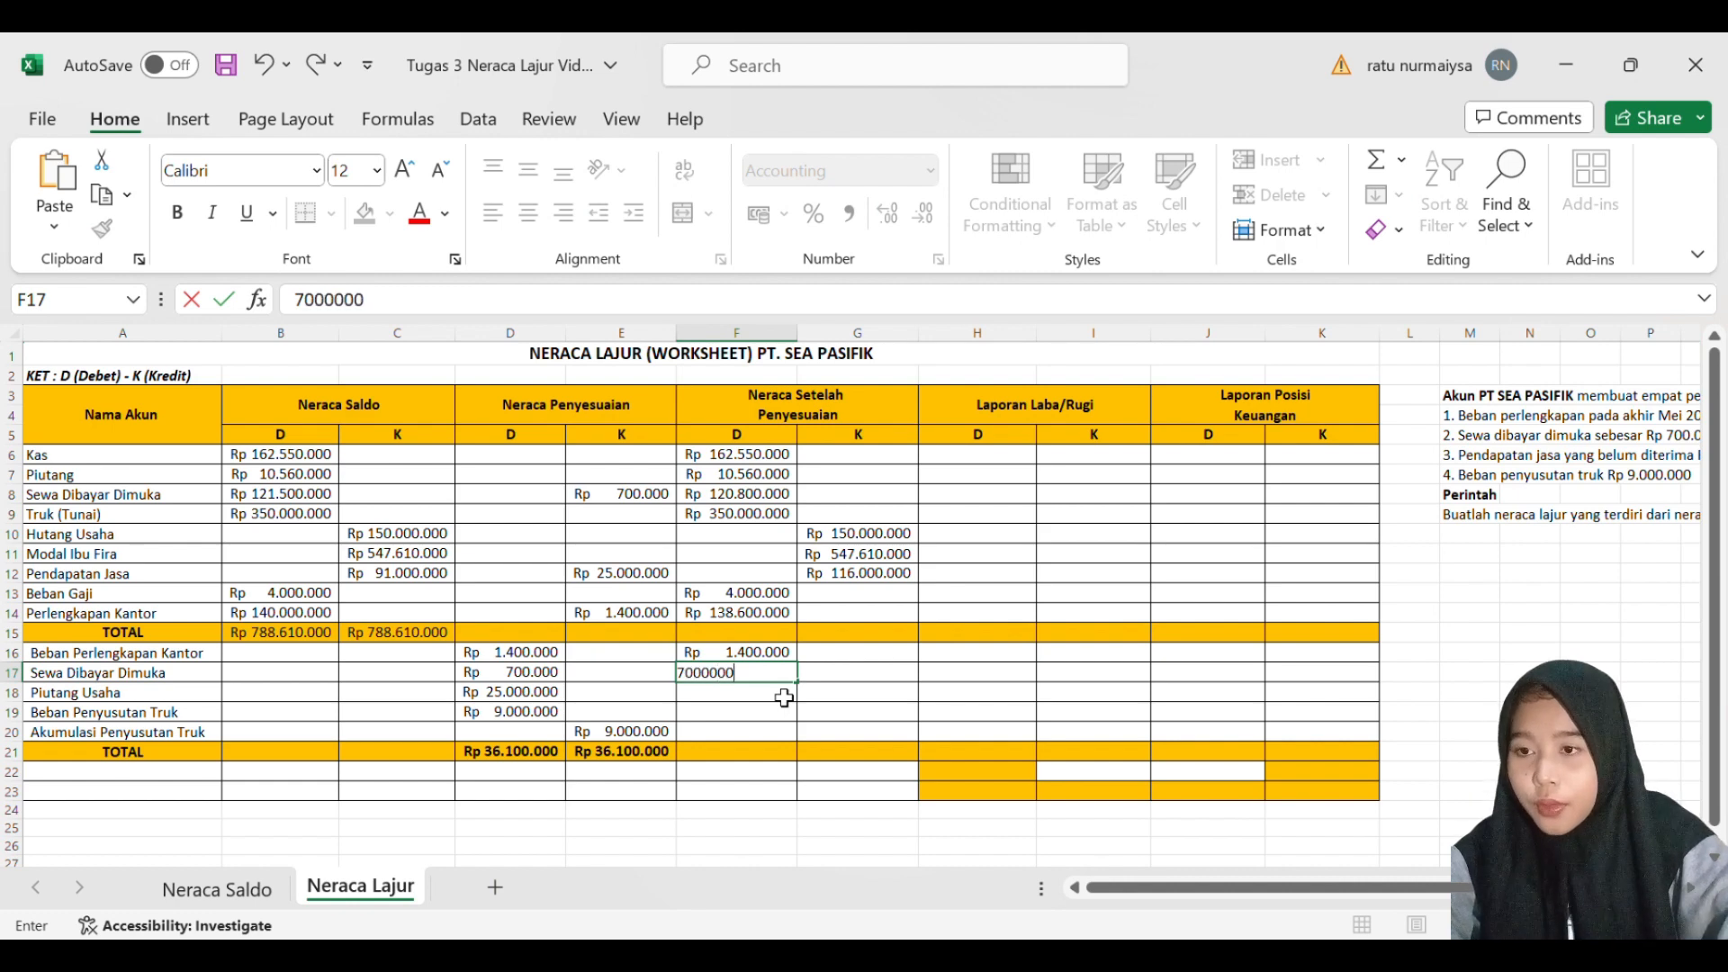
key(Return)
double_click(779, 680)
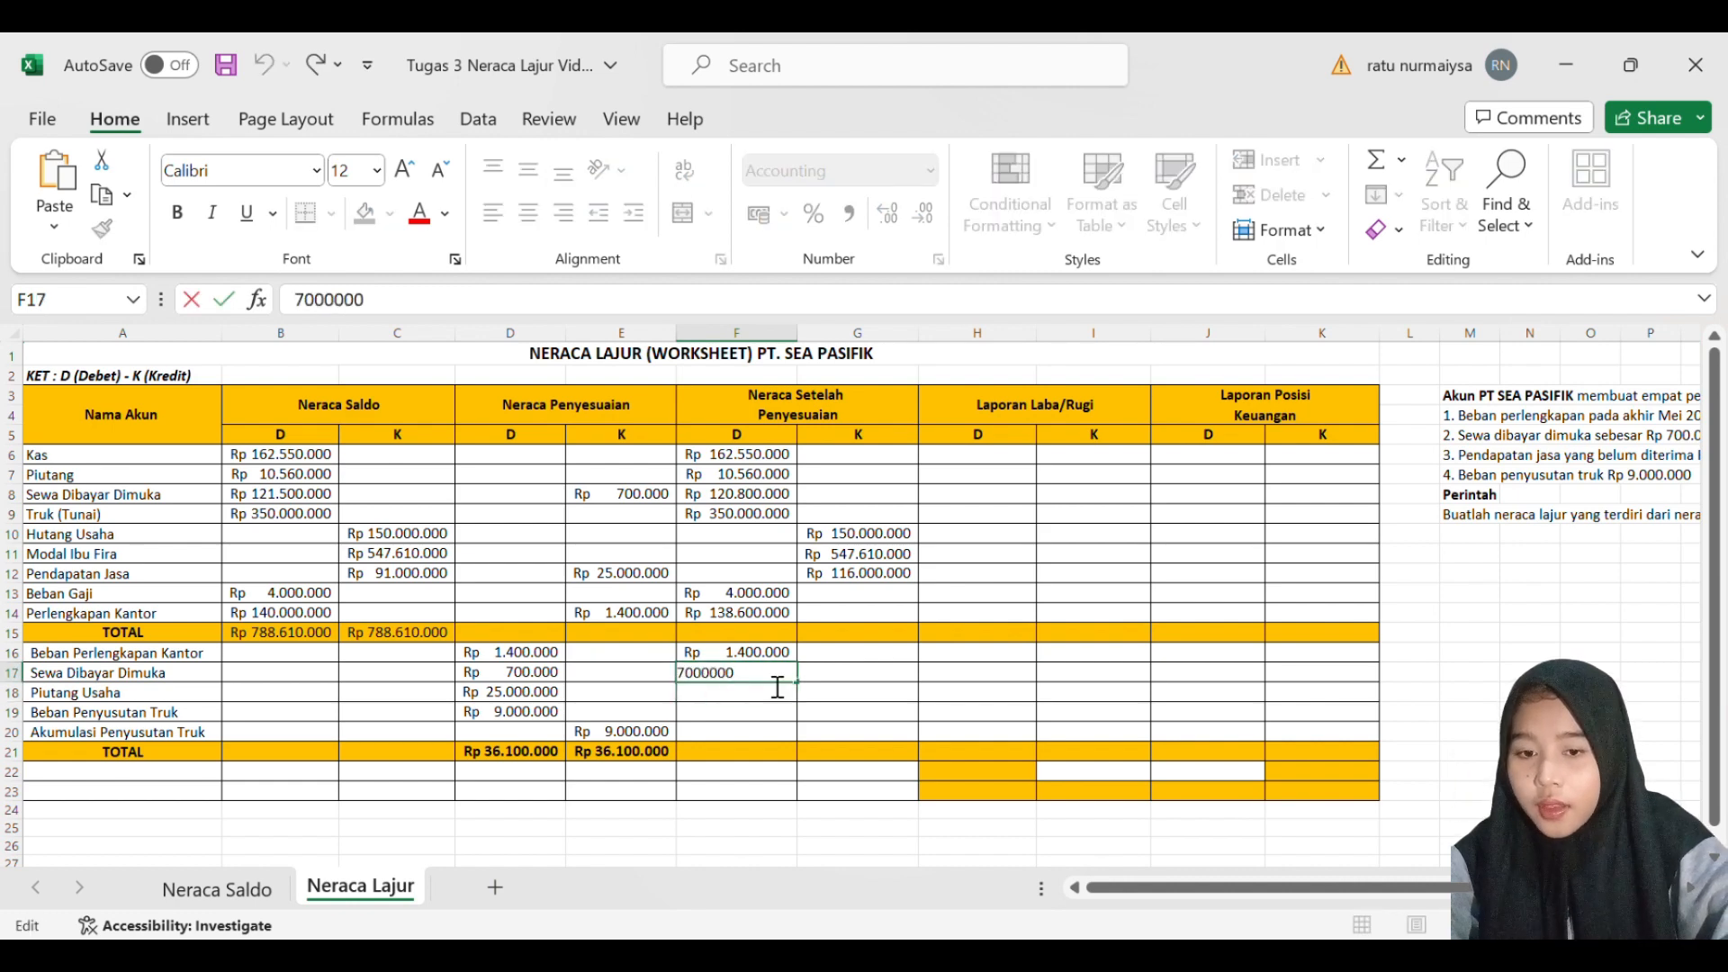
key(BackSpace)
key(Return)
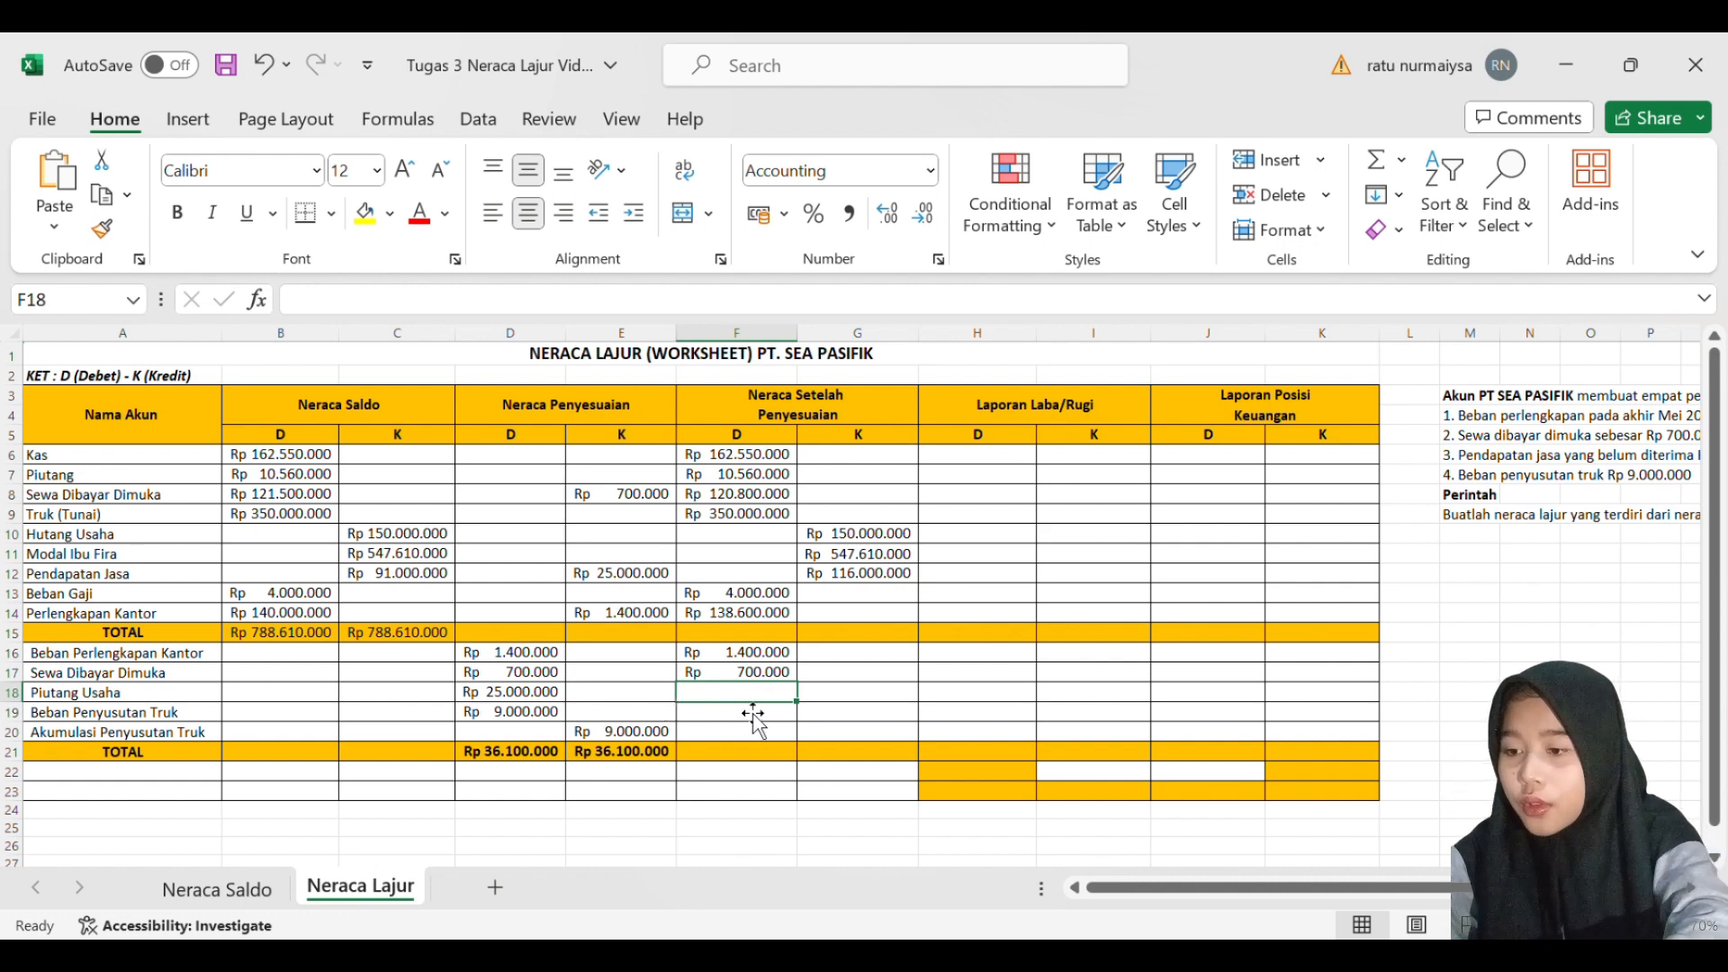
- Enter 25000000 as the adjusted debit balance for Piutang Usaha in F18
text(25)
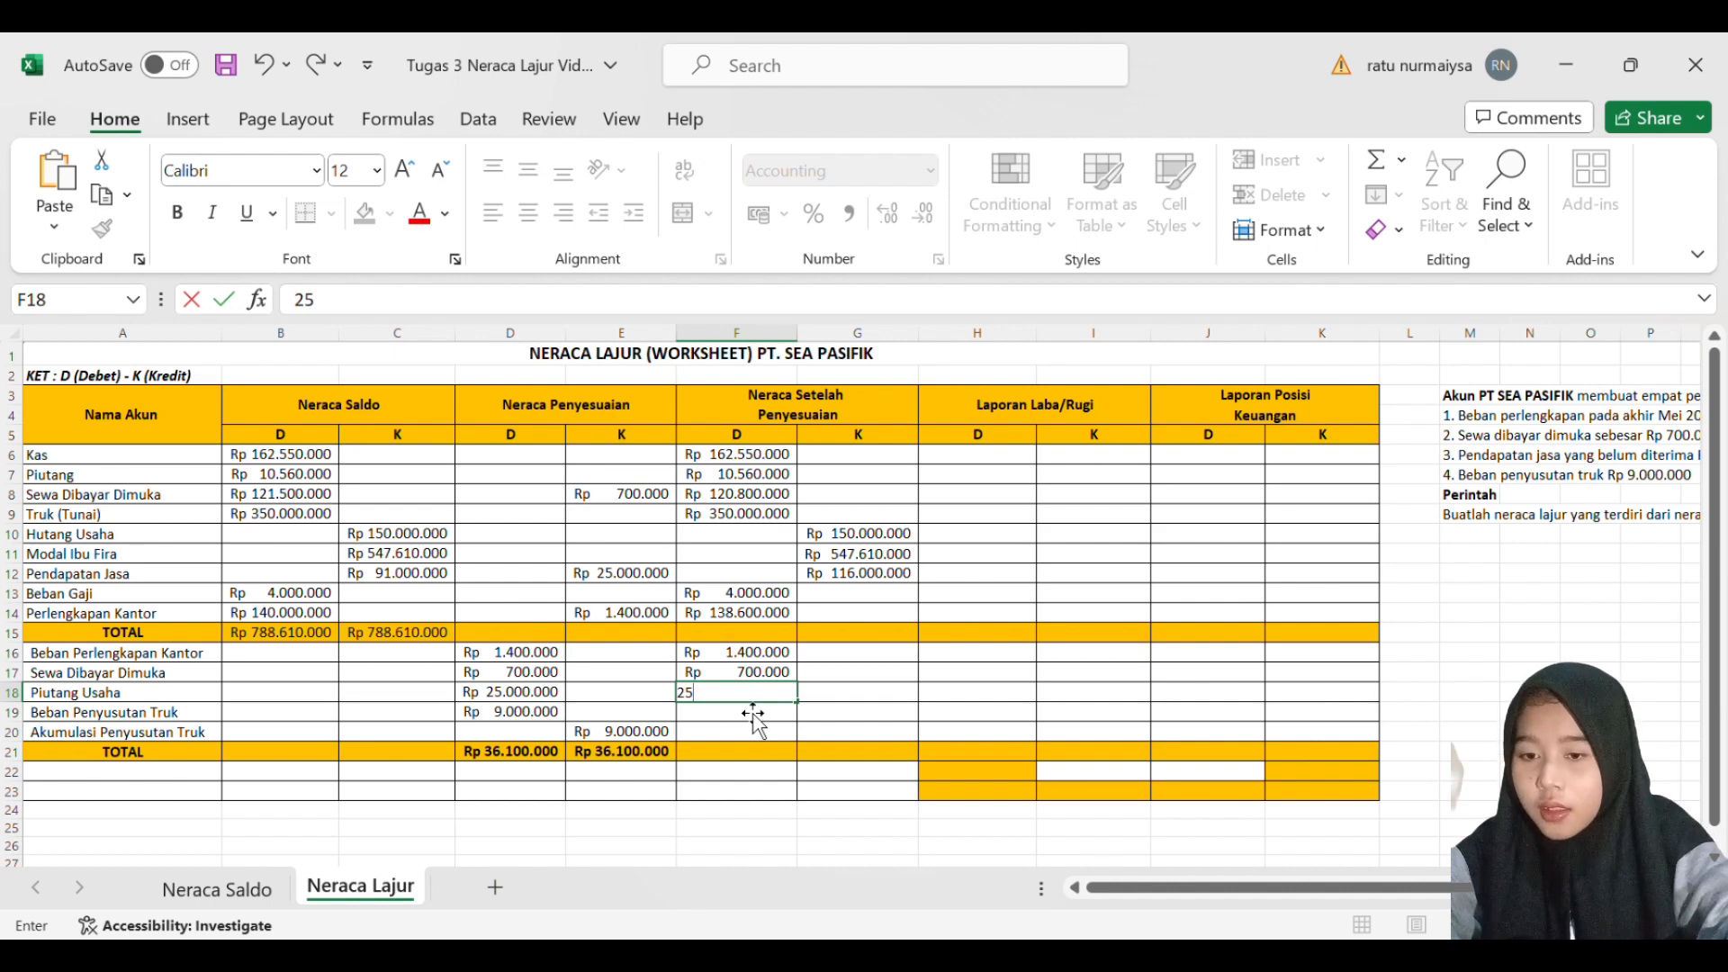
text(000000)
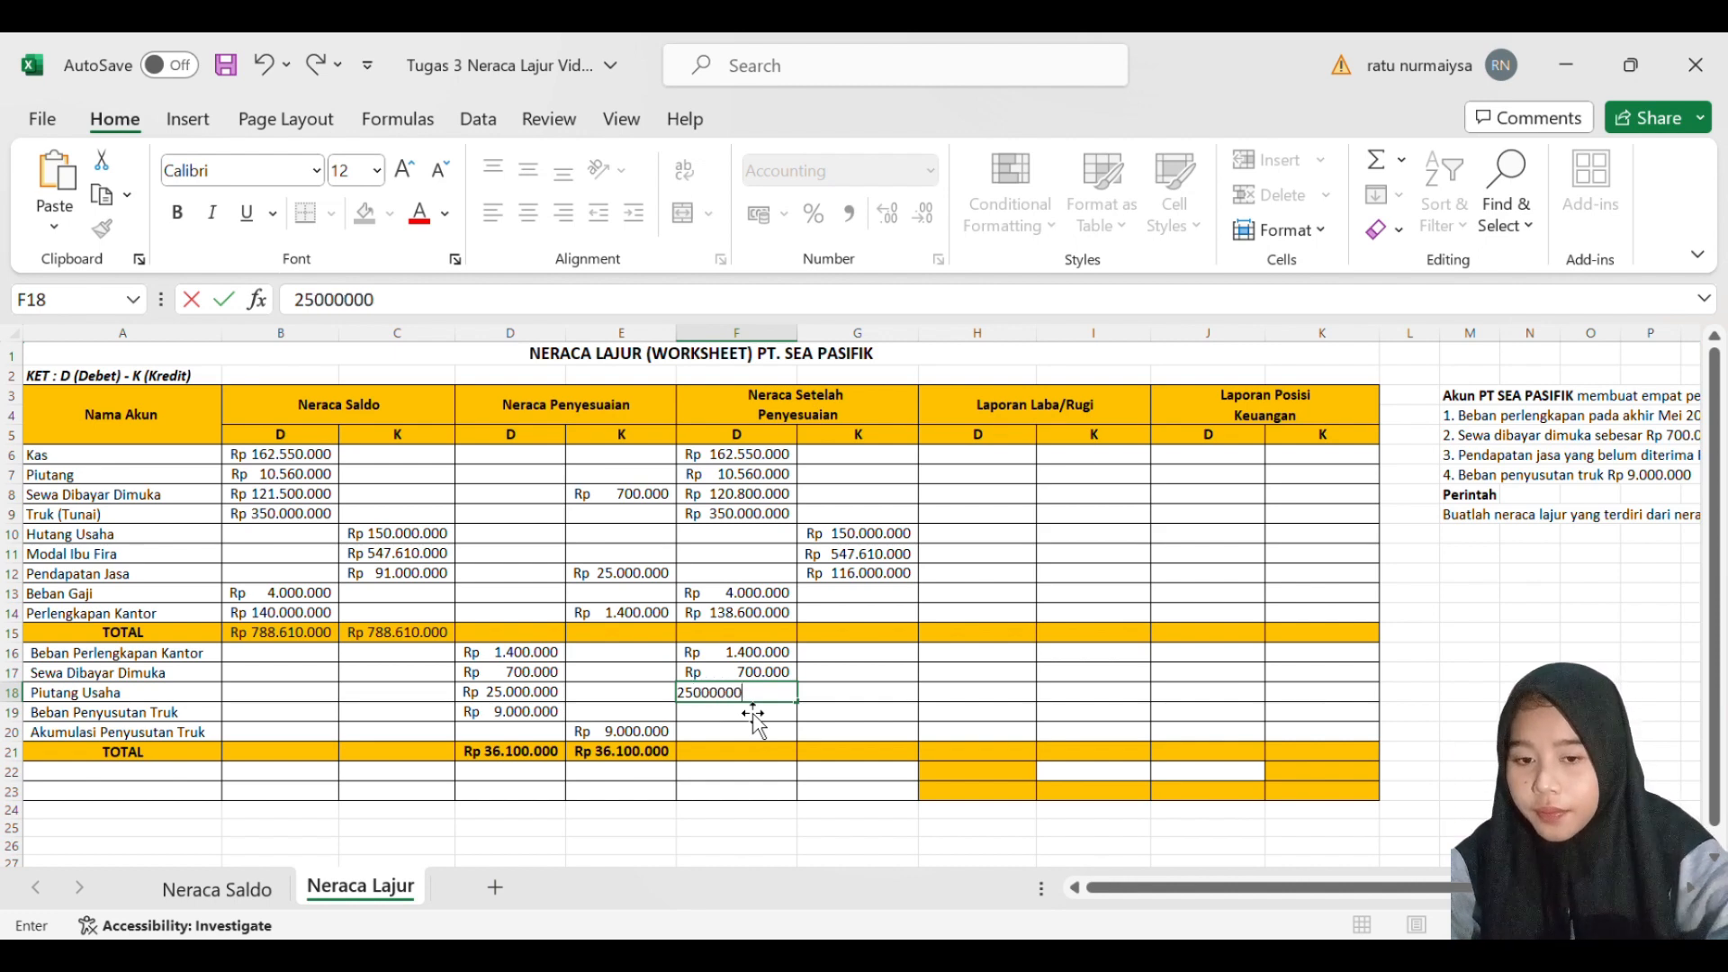
key(Return)
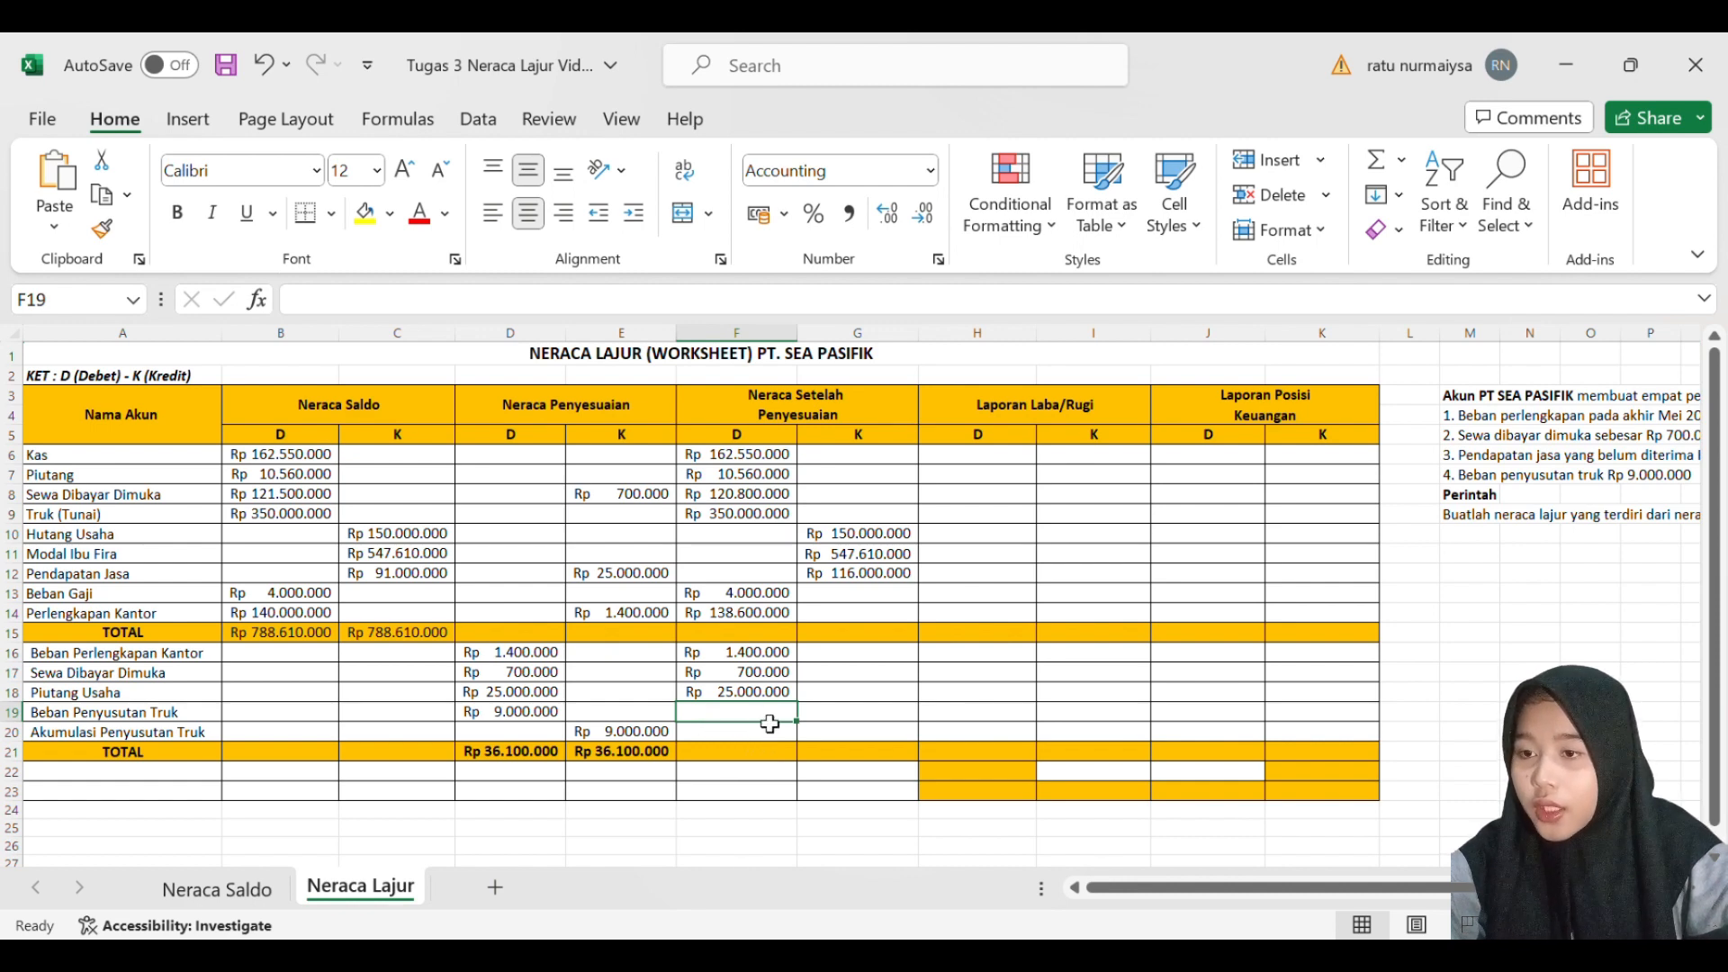
- Enter 9000000 as the adjusted debit balance for Beban Penyusutan Truk in F19
text(9)
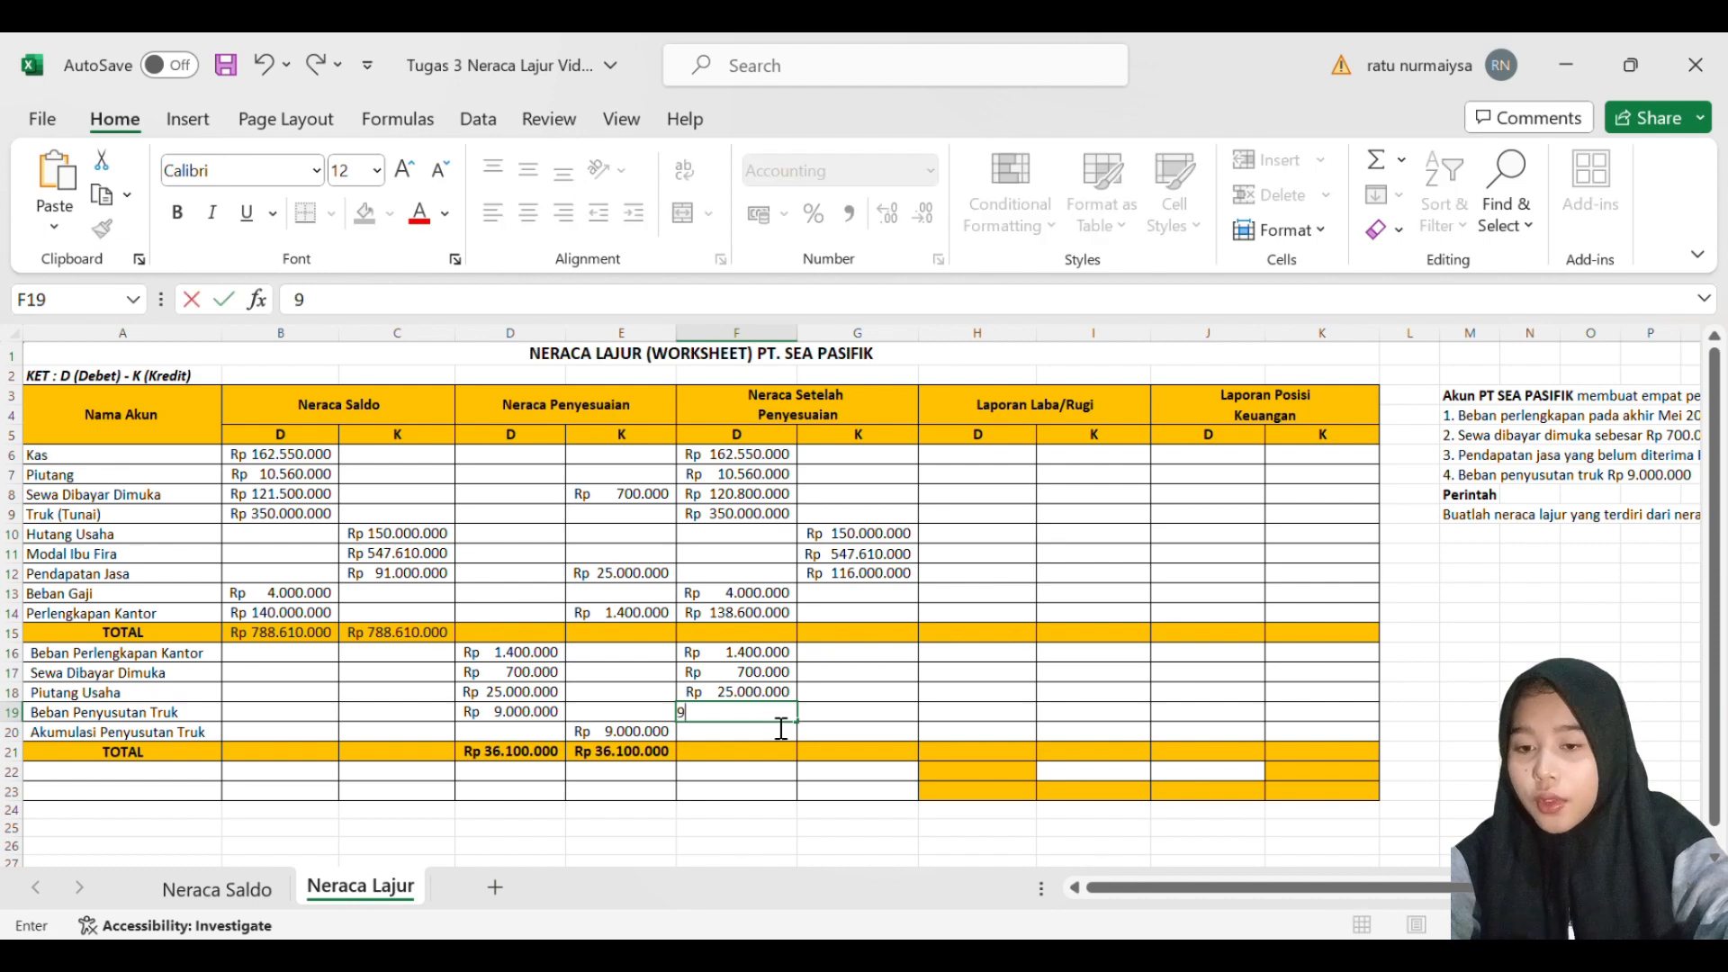
text(0000000)
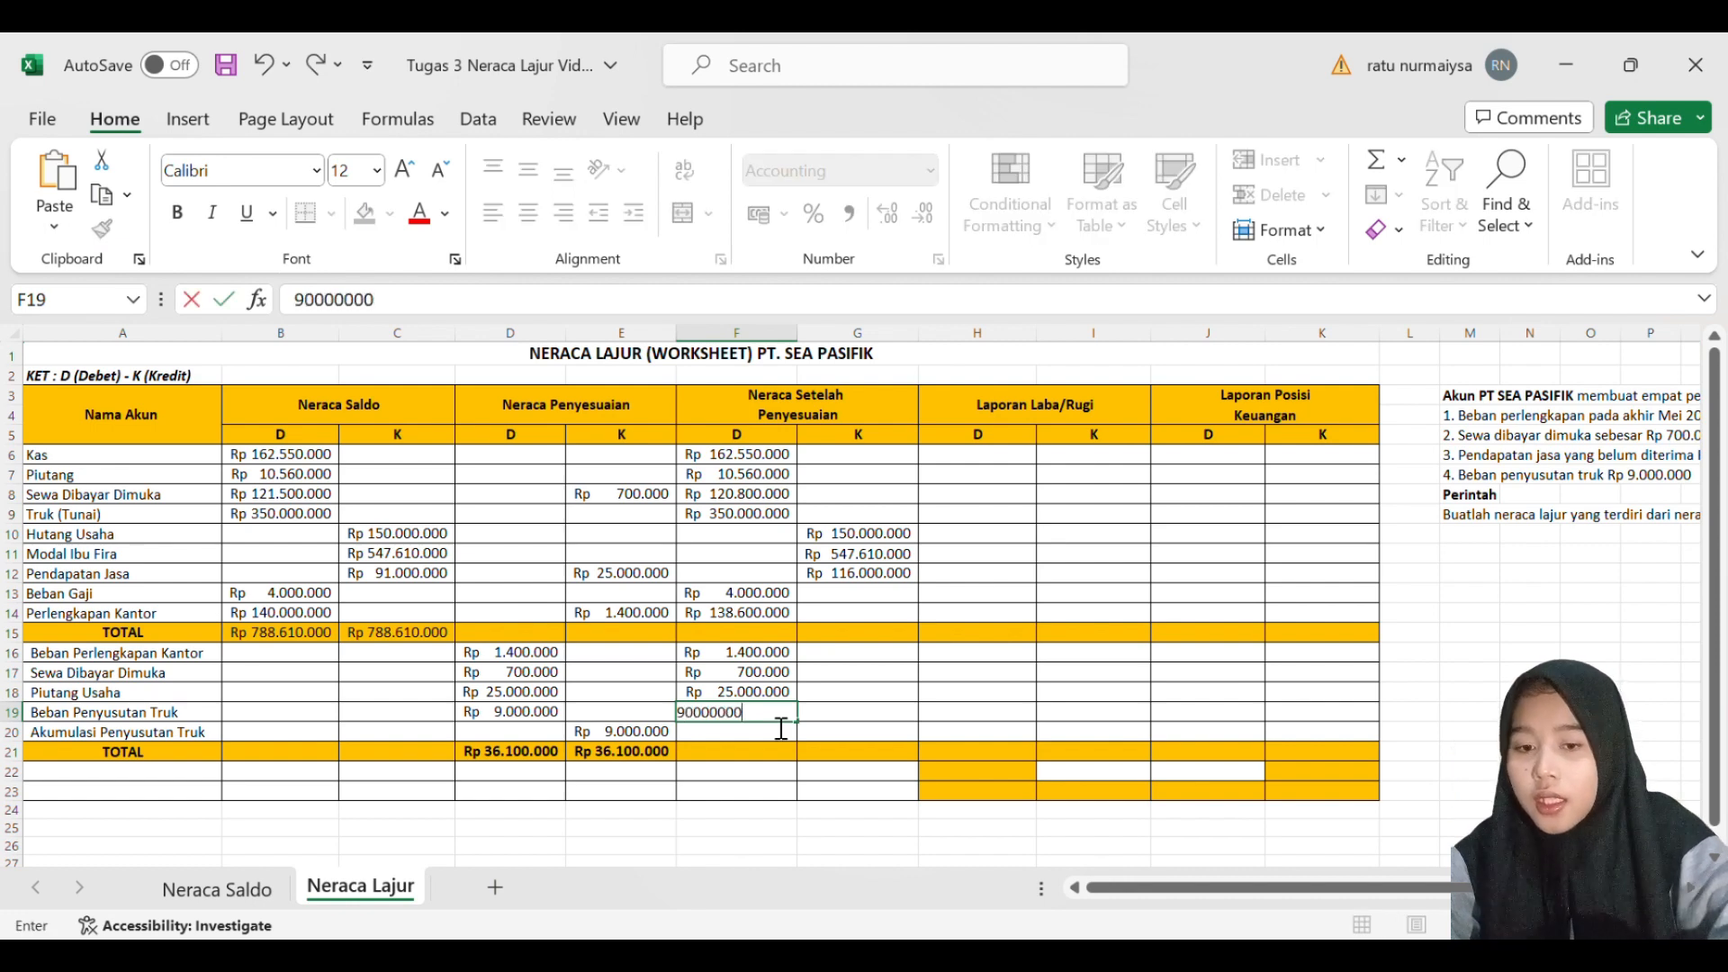
key(Return)
double_click(775, 719)
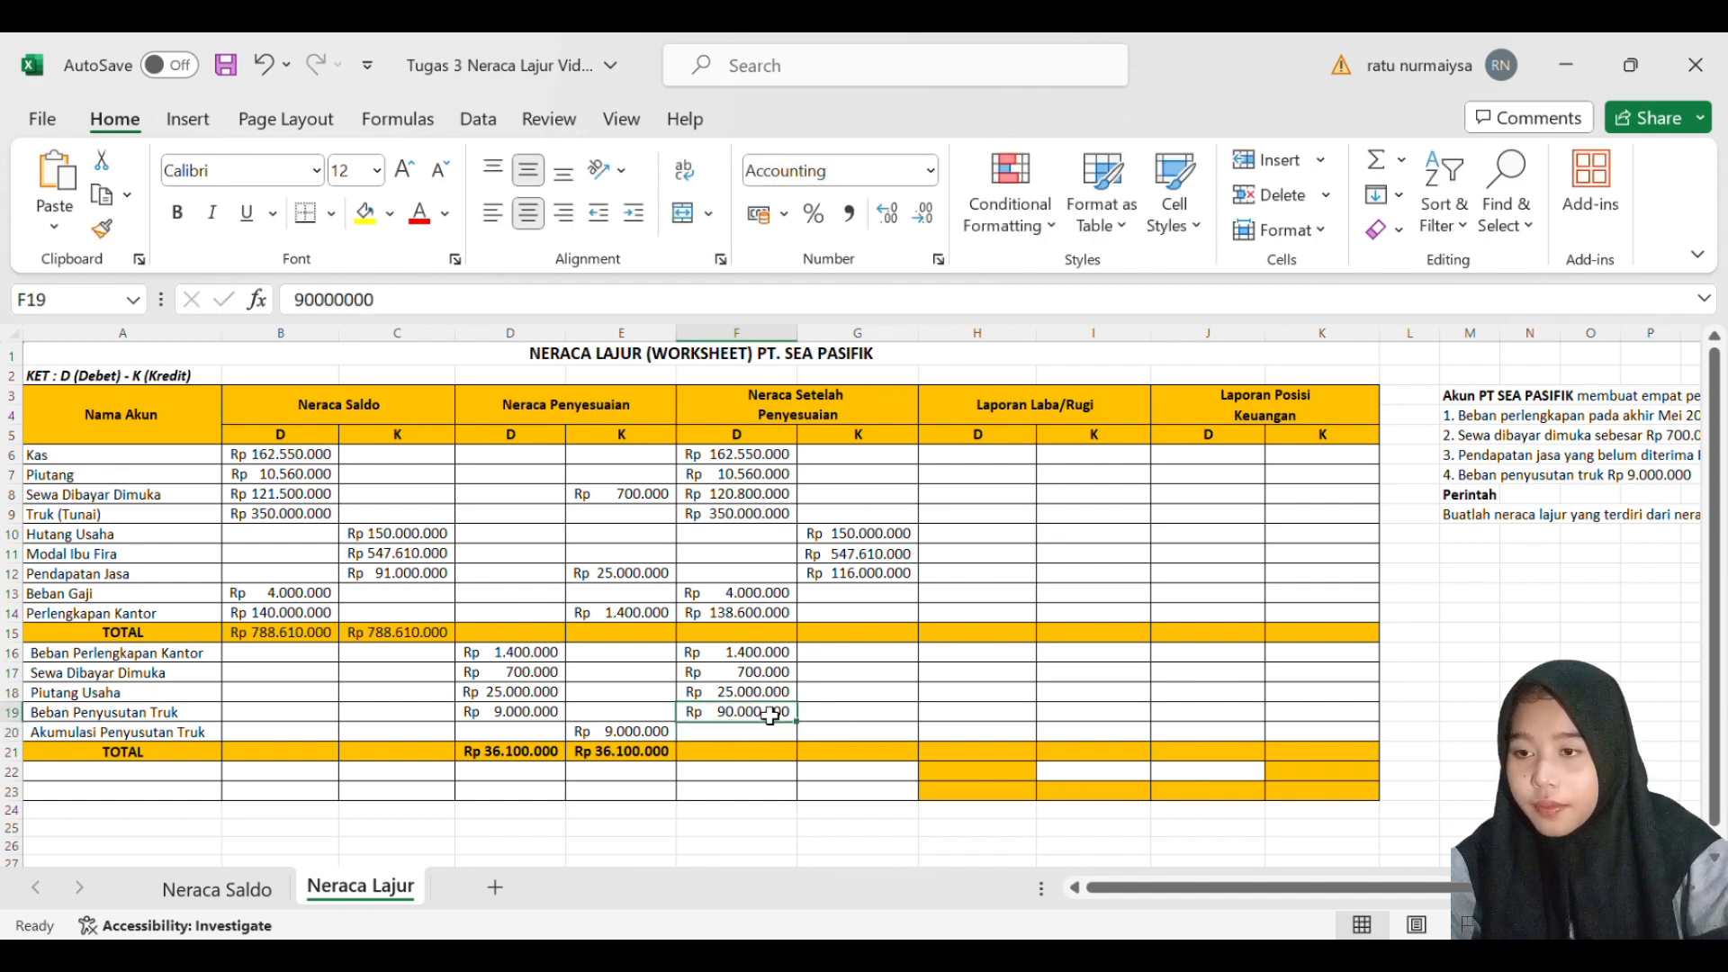
key(BackSpace)
key(Return)
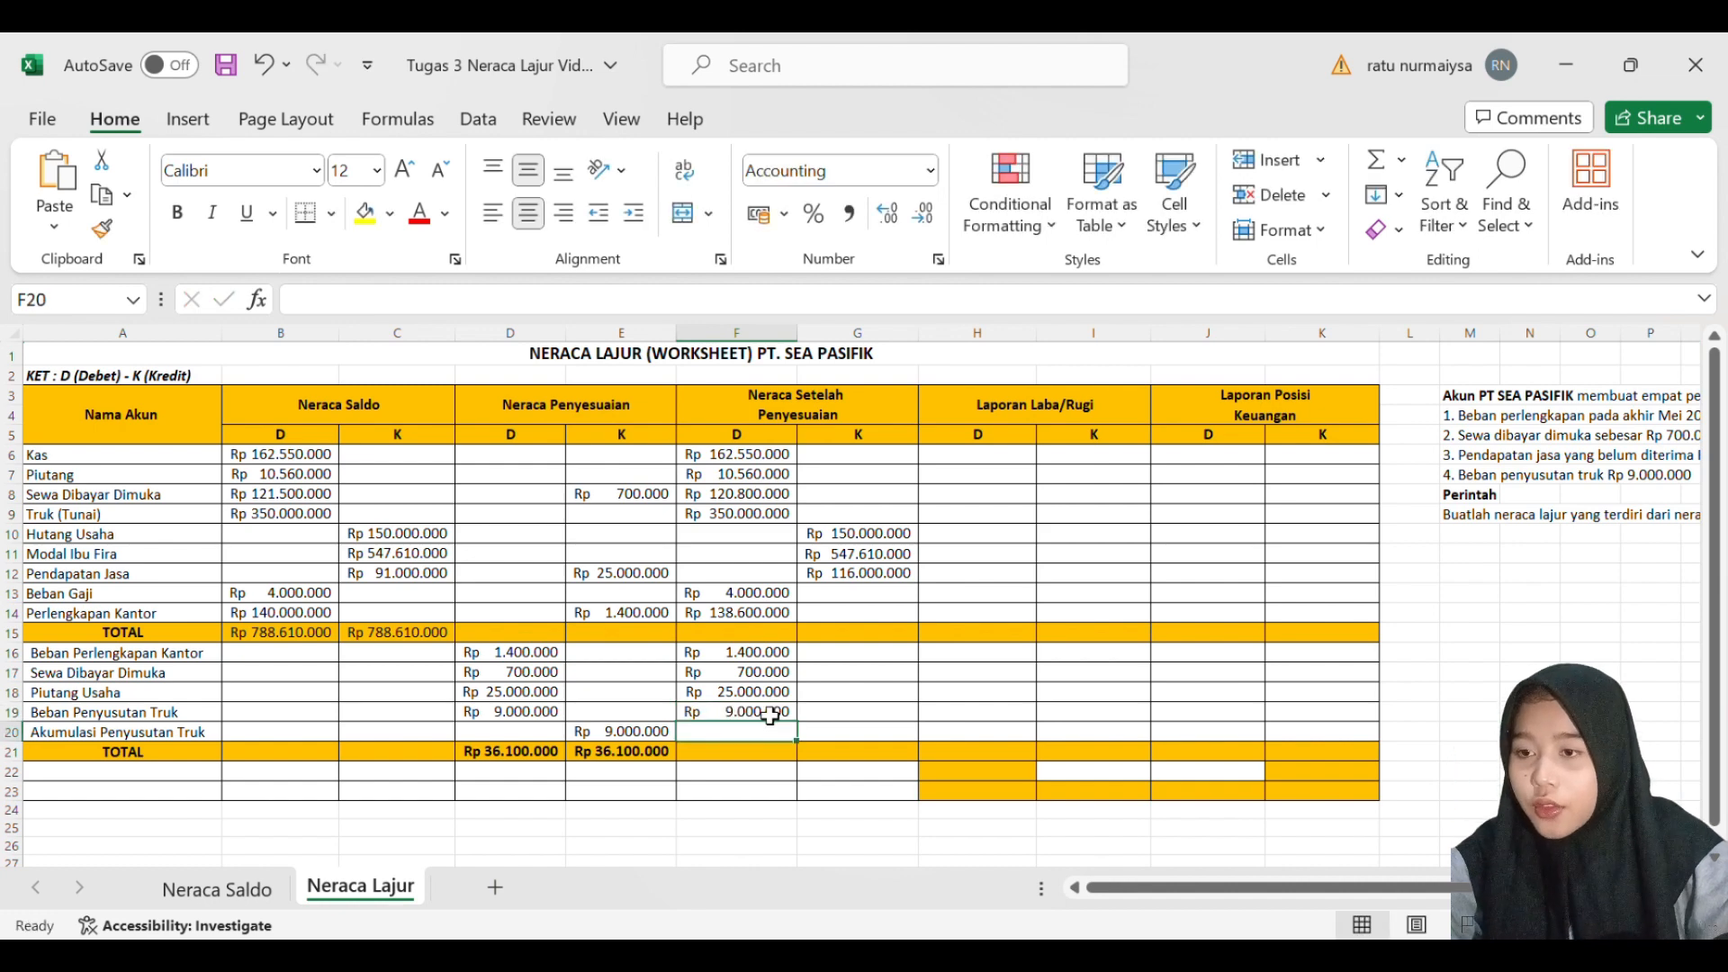
- Enter 9000000 as the adjusted credit balance for Akumulasi Penyusutan Truk in G20
key(Right)
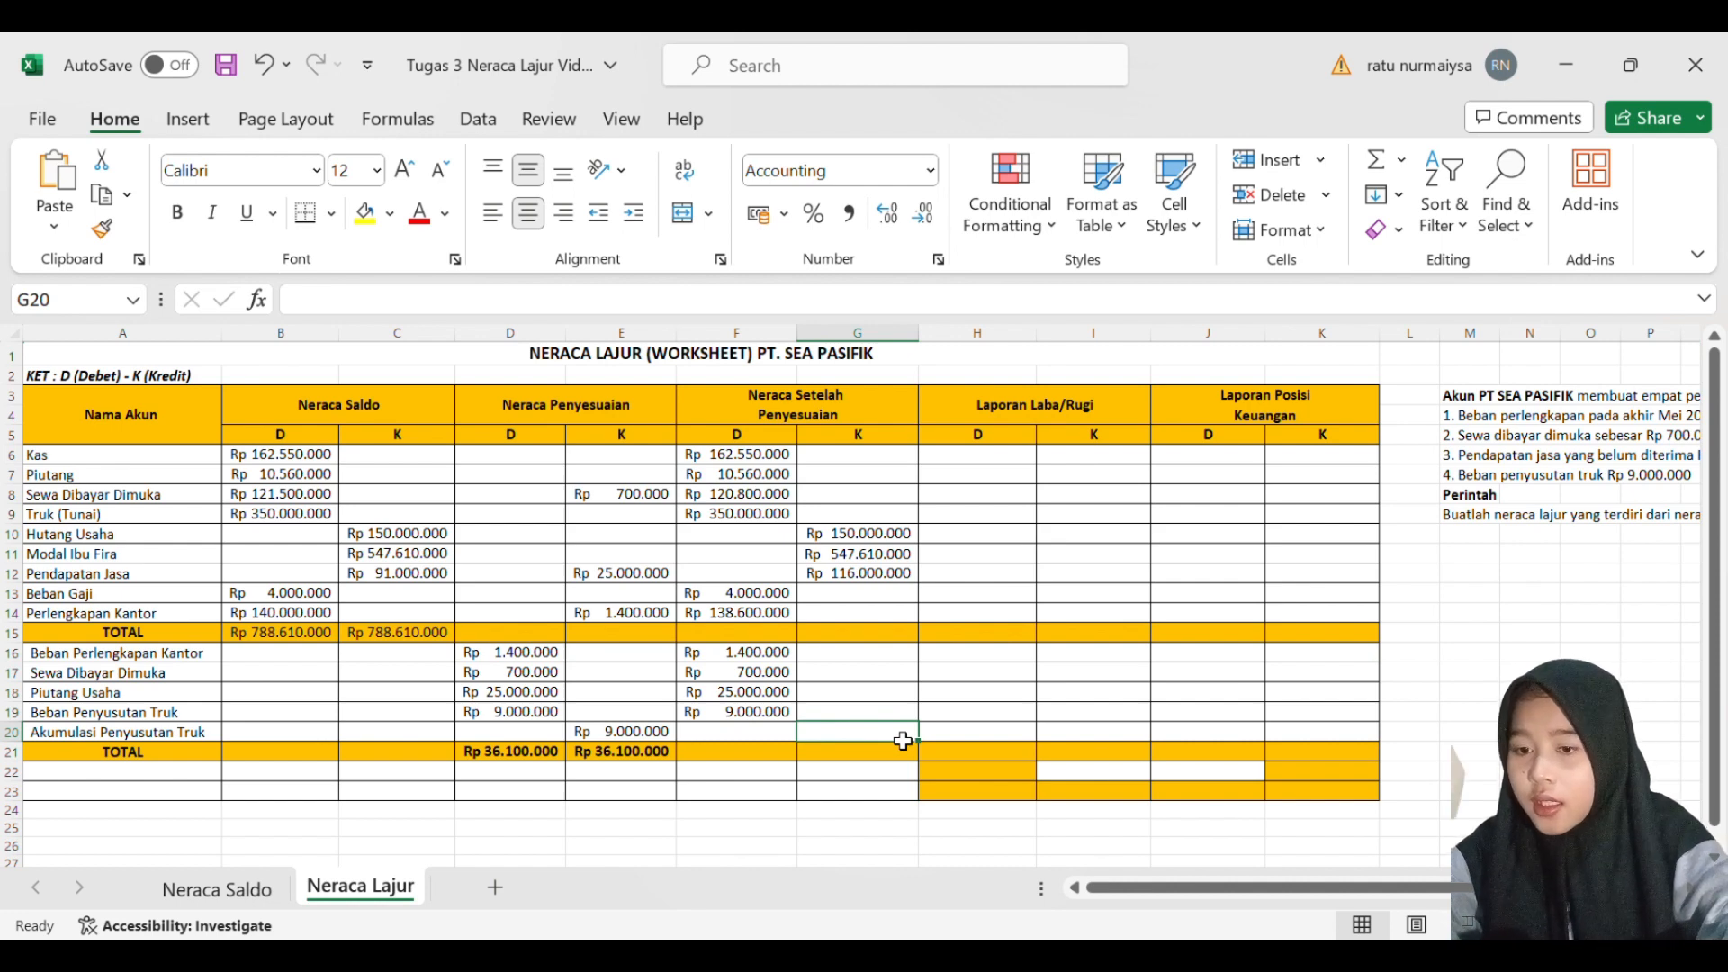
text(900000000)
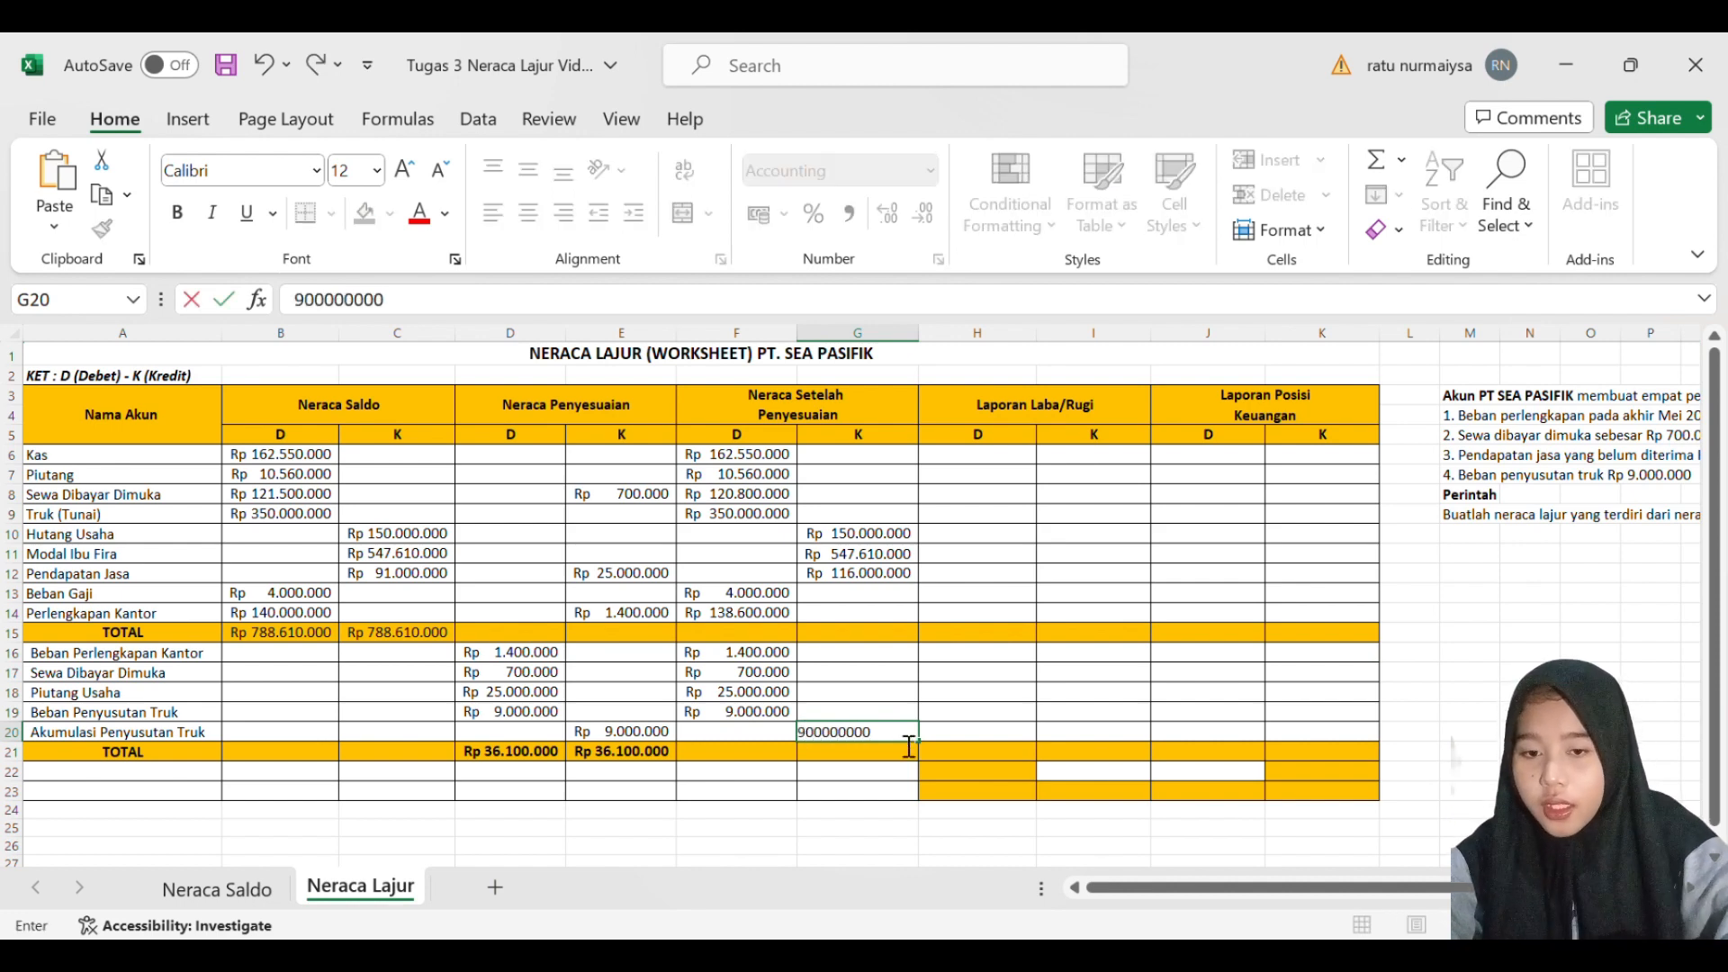
key(BackSpace)
key(BackSpace)
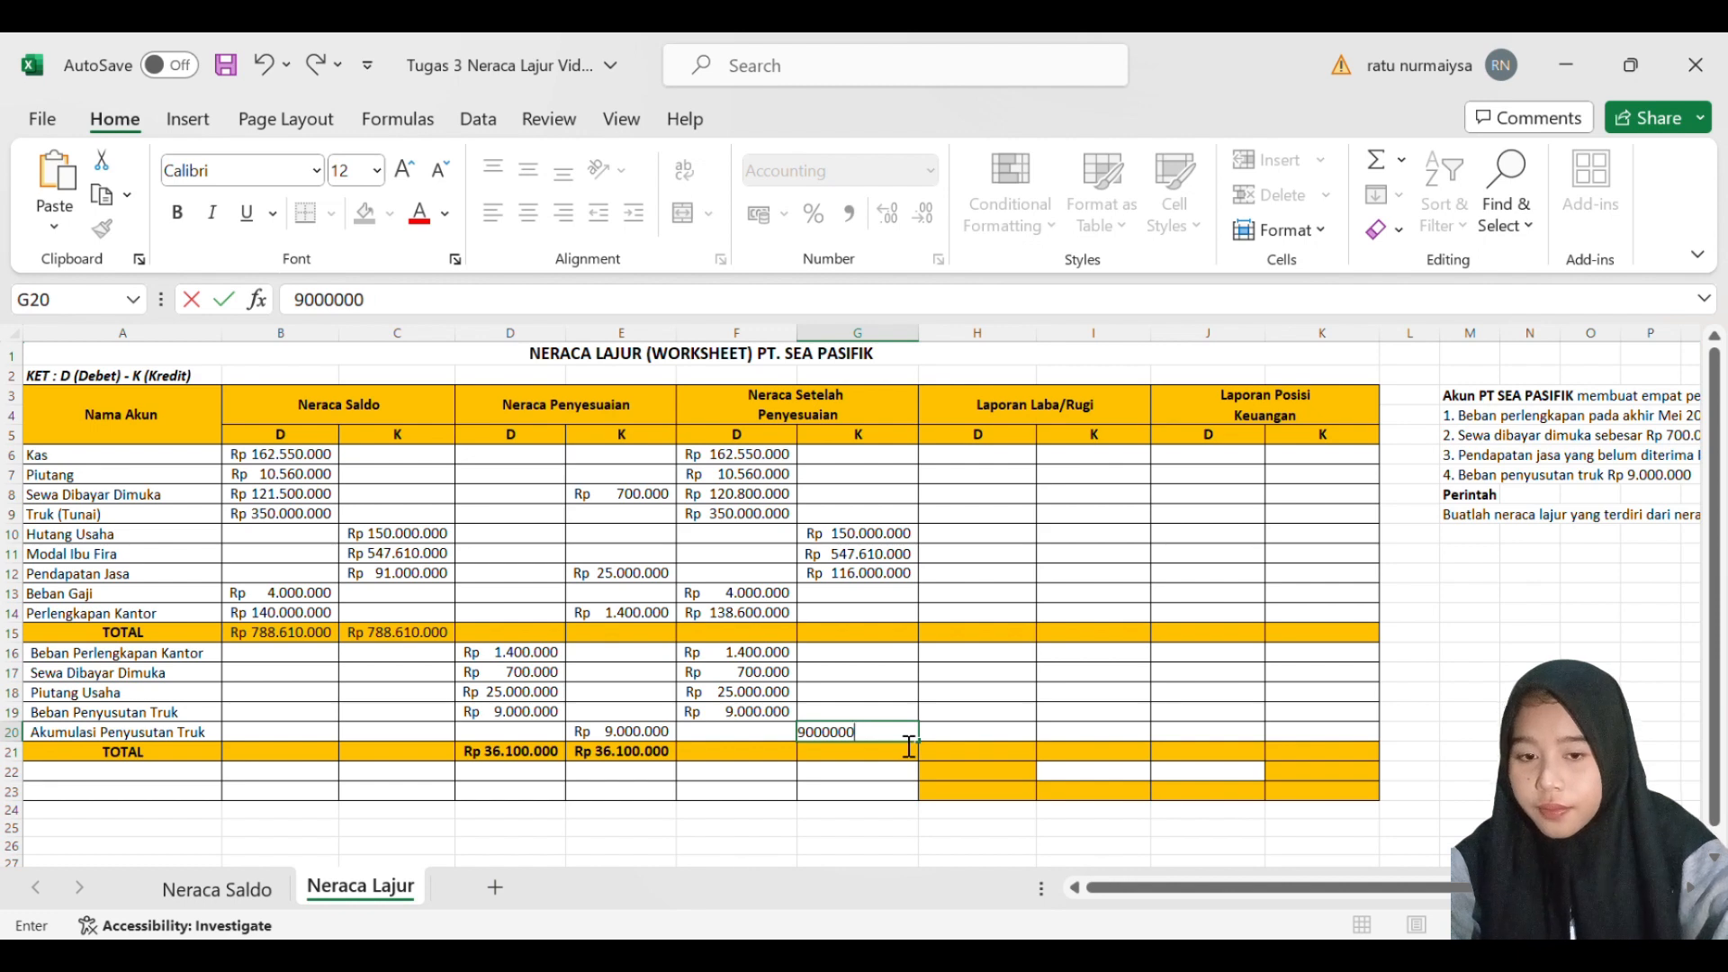
key(Return)
click(981, 727)
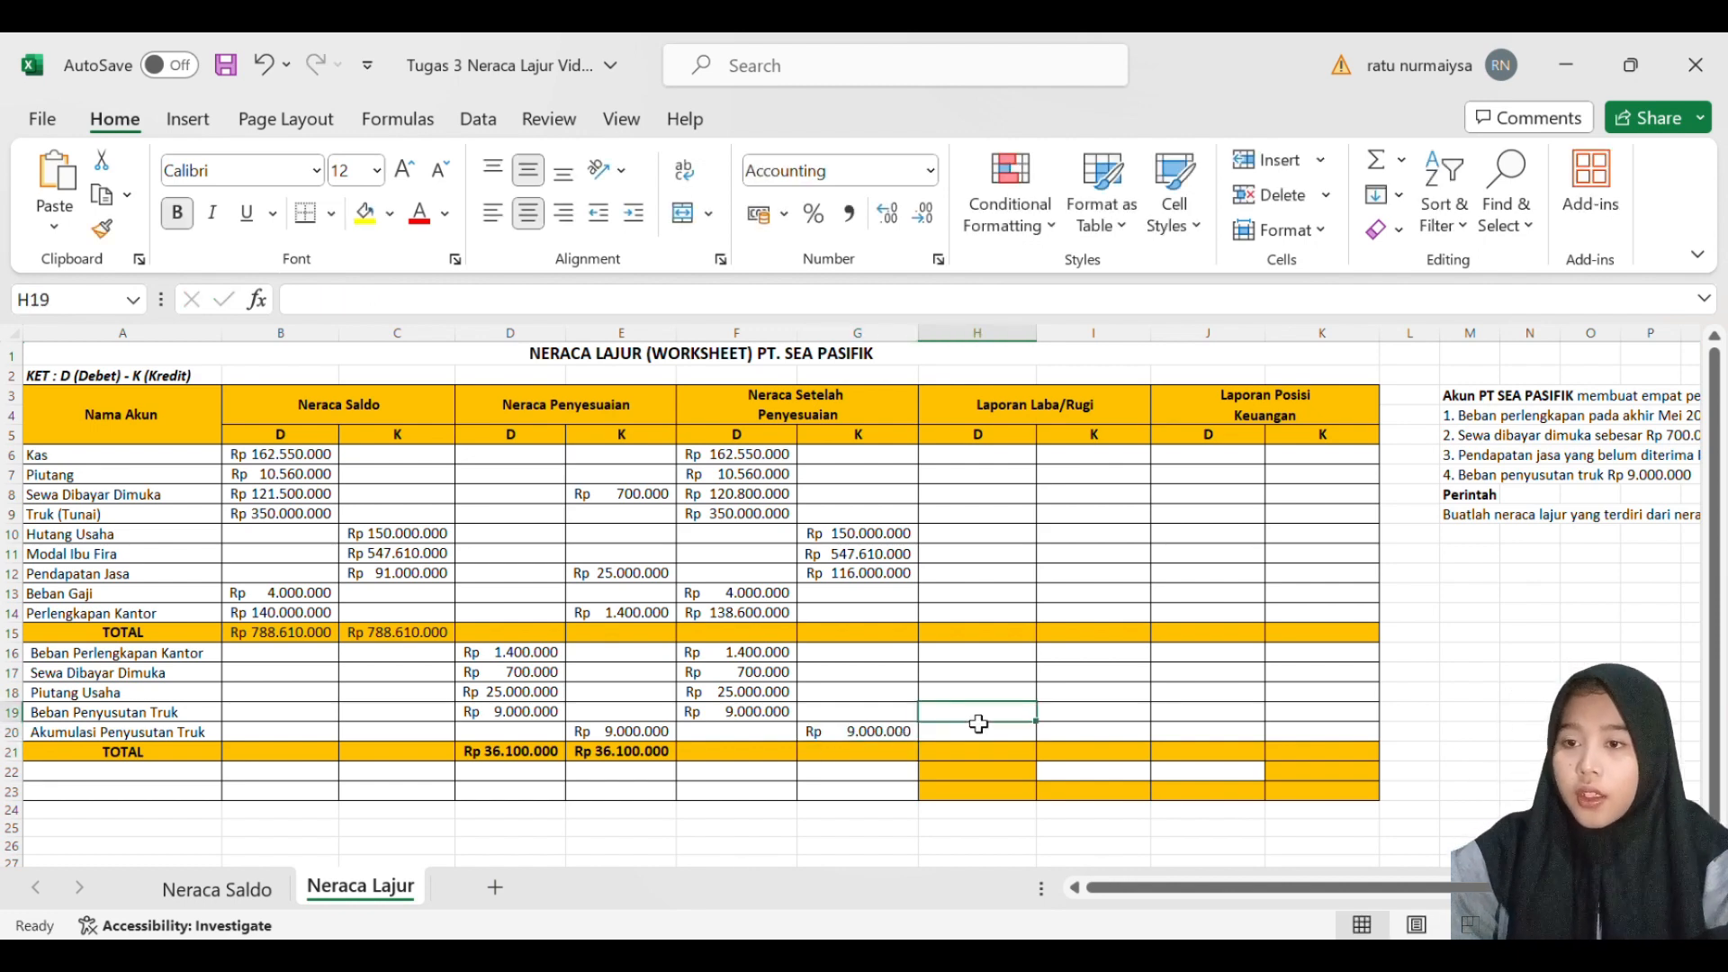
- Total the Neraca Setelah Penyesuaian debit column in F21 with a SUM formula over F6:F19
click(747, 756)
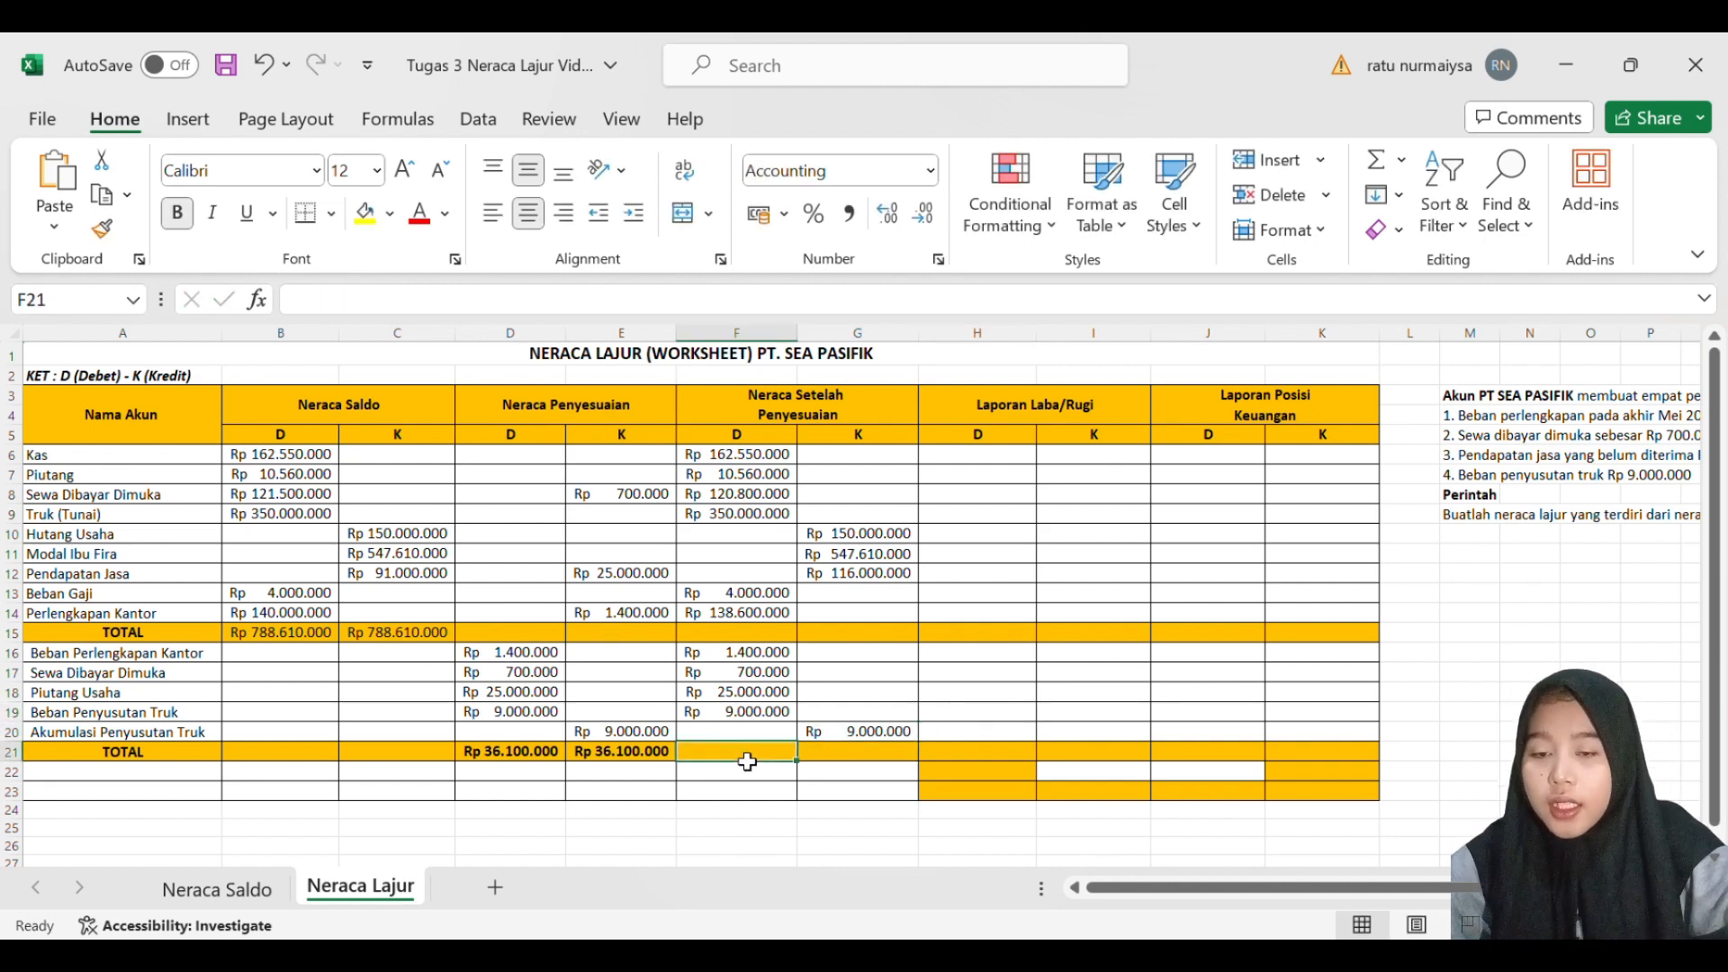
text(=)
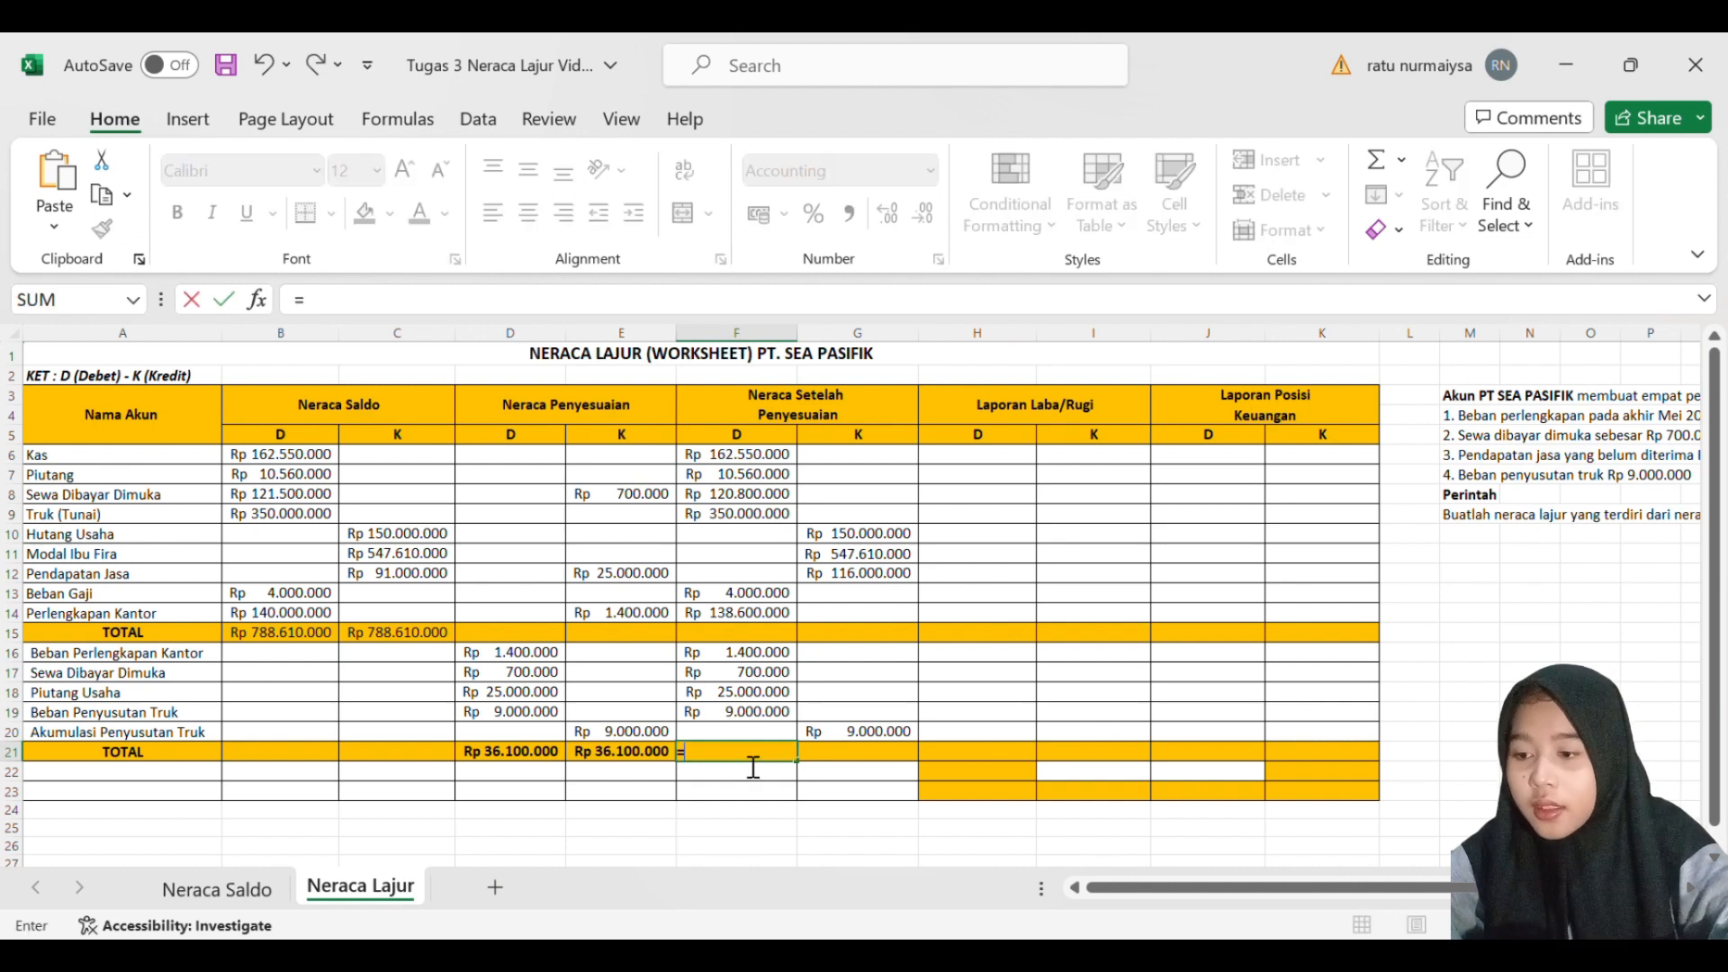
text(SUM)
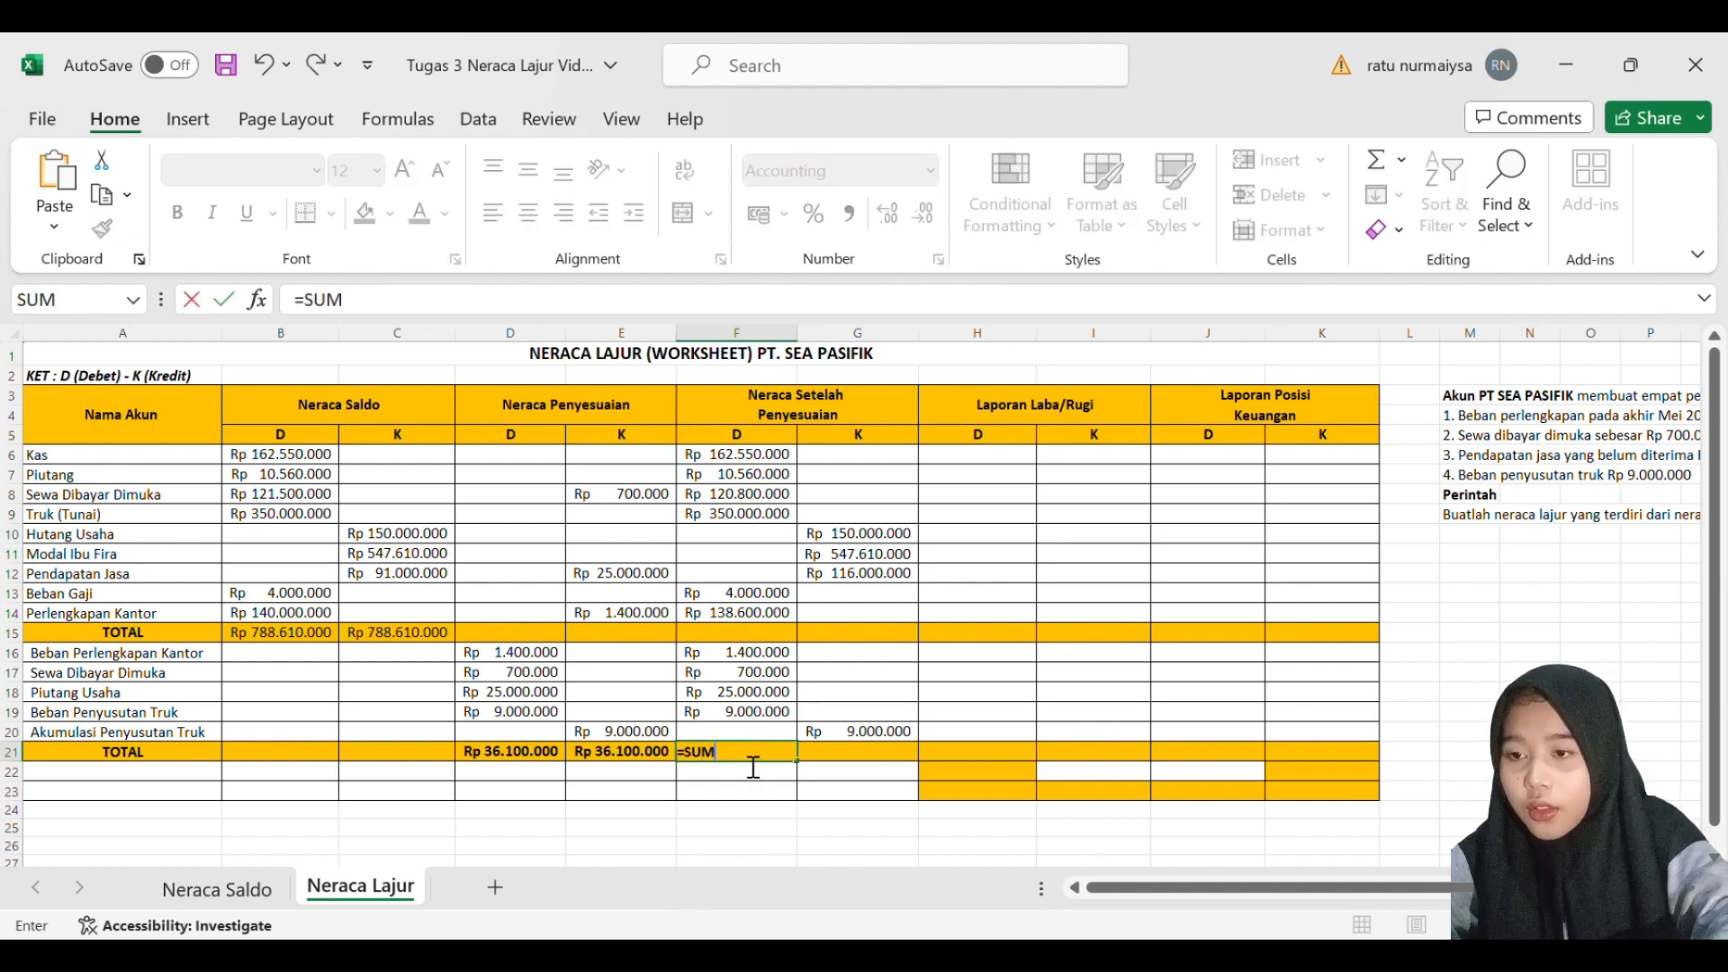
text(()
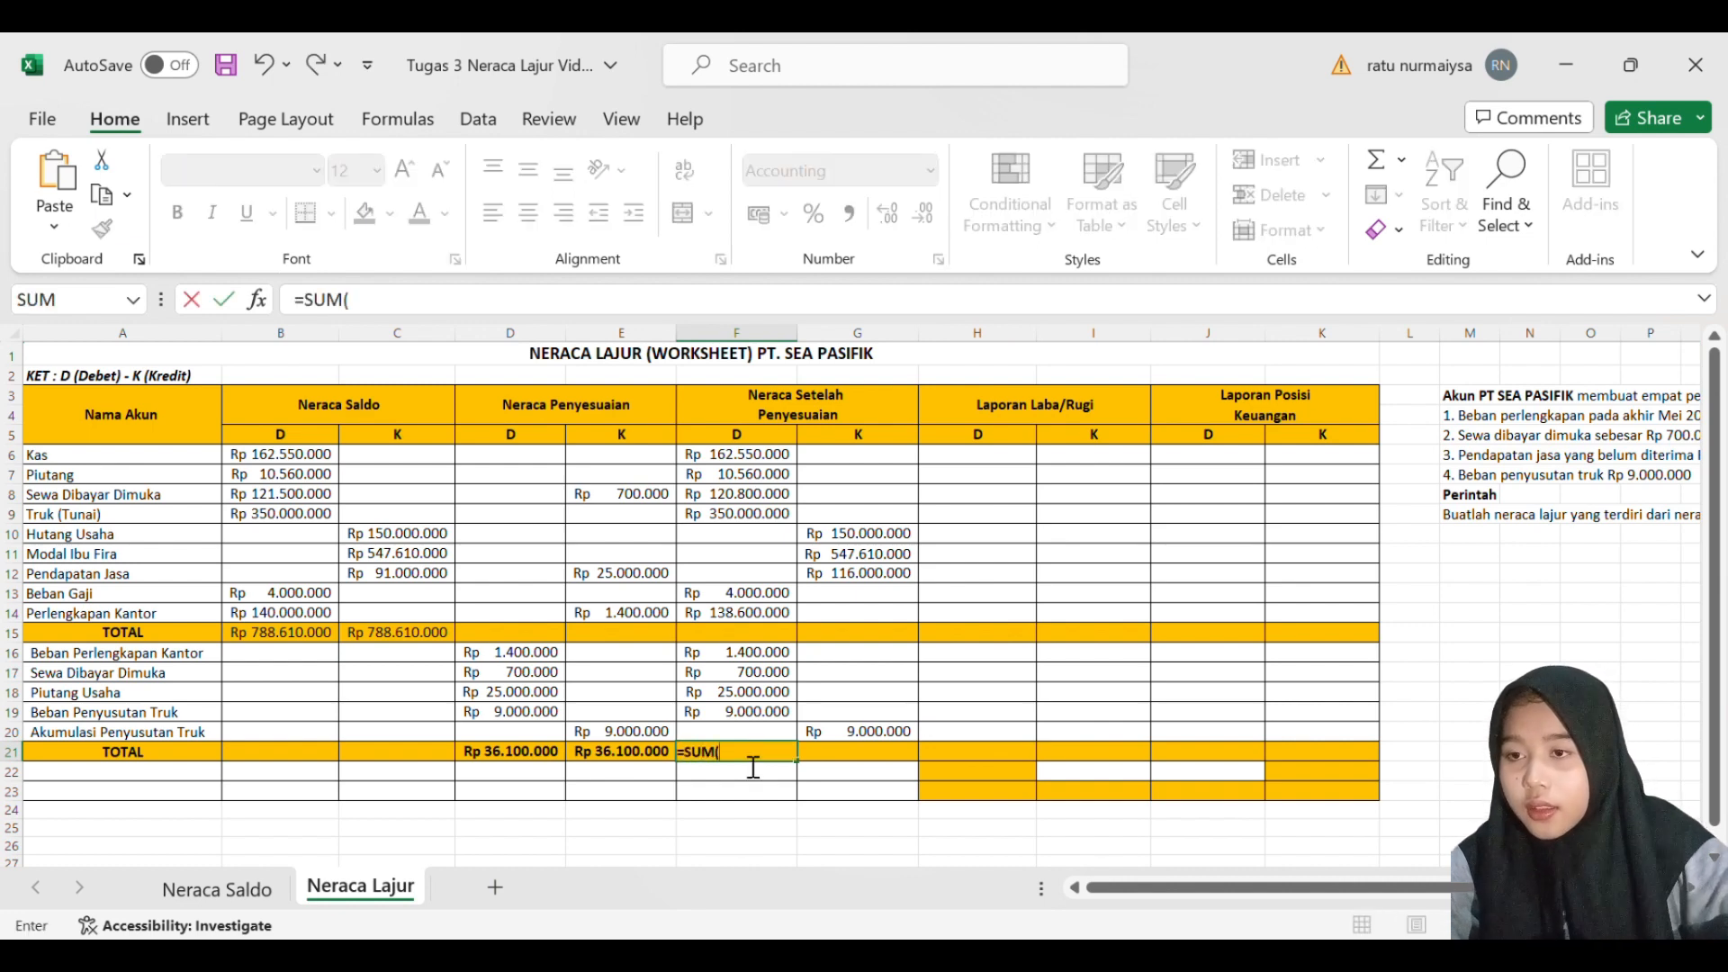
click(752, 459)
drag(752, 459, 765, 711)
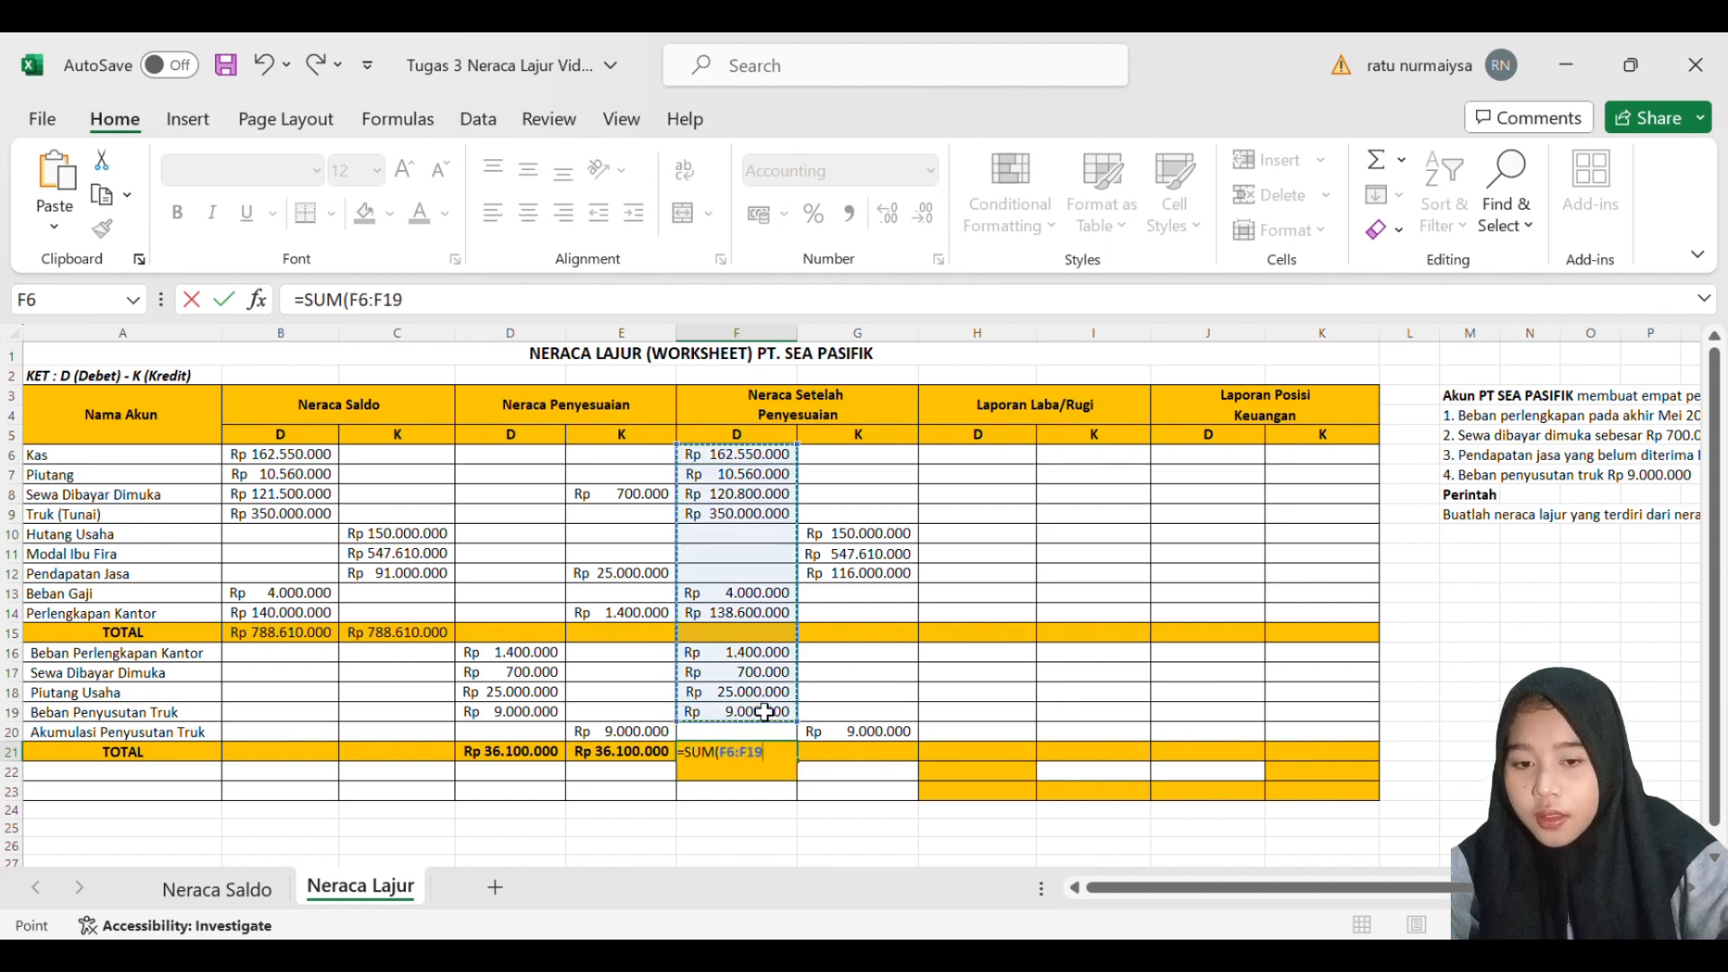
key(Return)
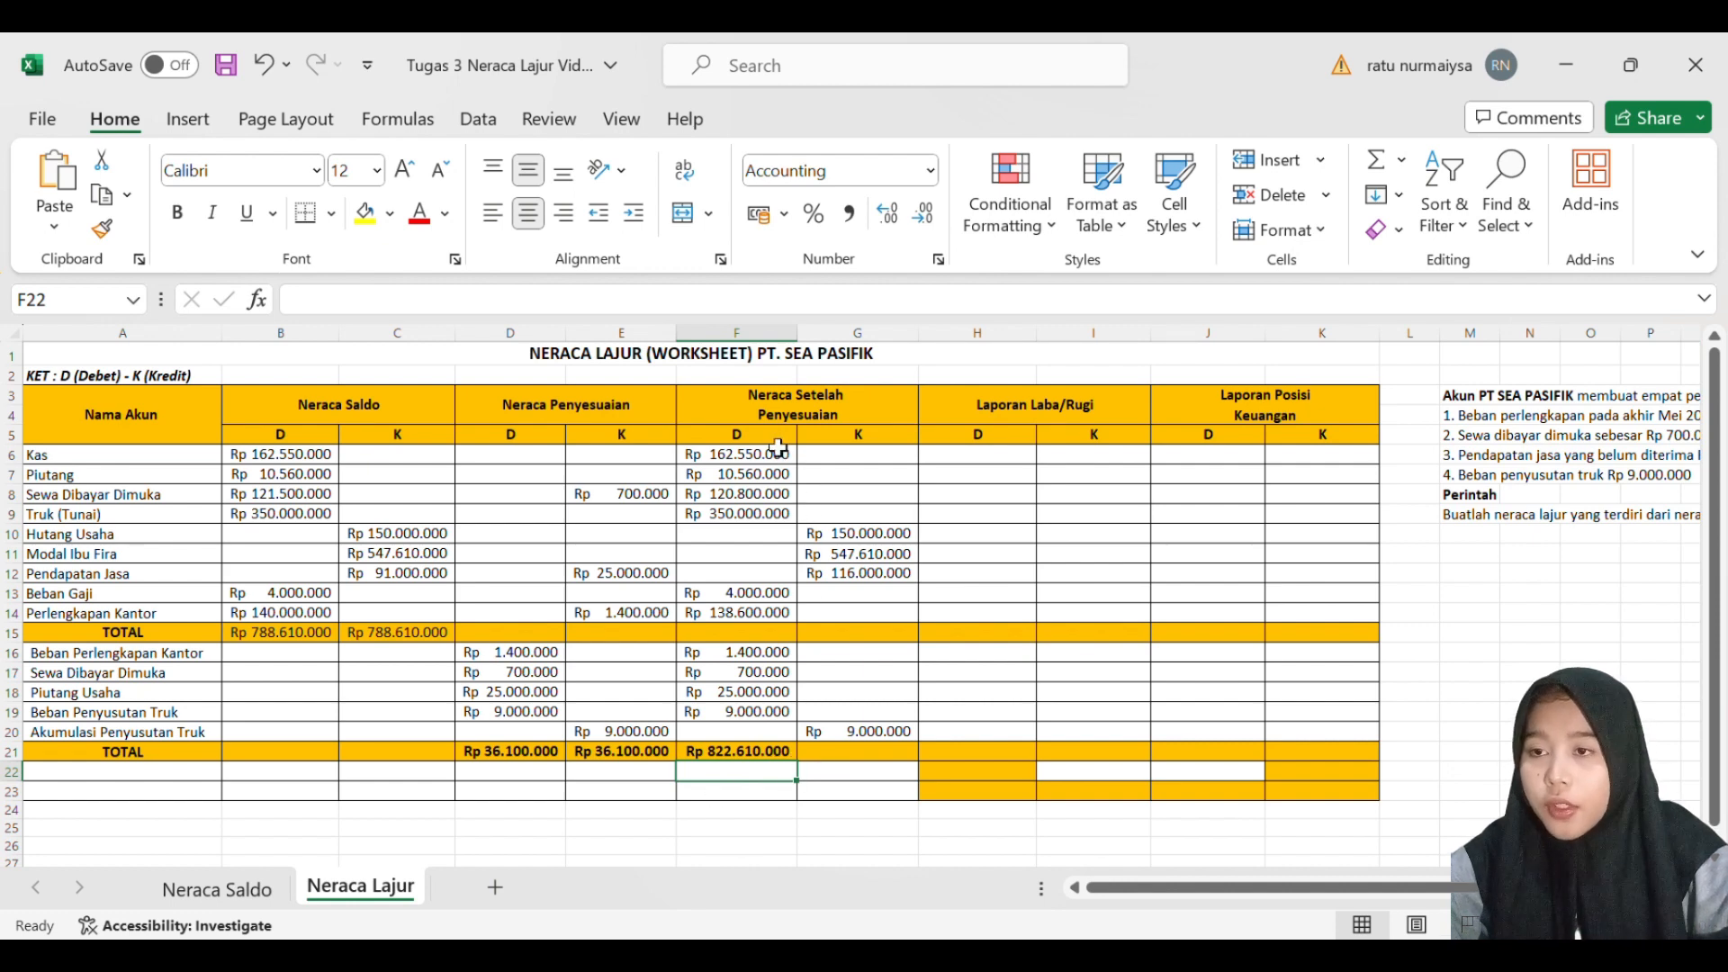
- Total the Neraca Setelah Penyesuaian credit column in G21 with a SUM formula over G10:G20
click(864, 762)
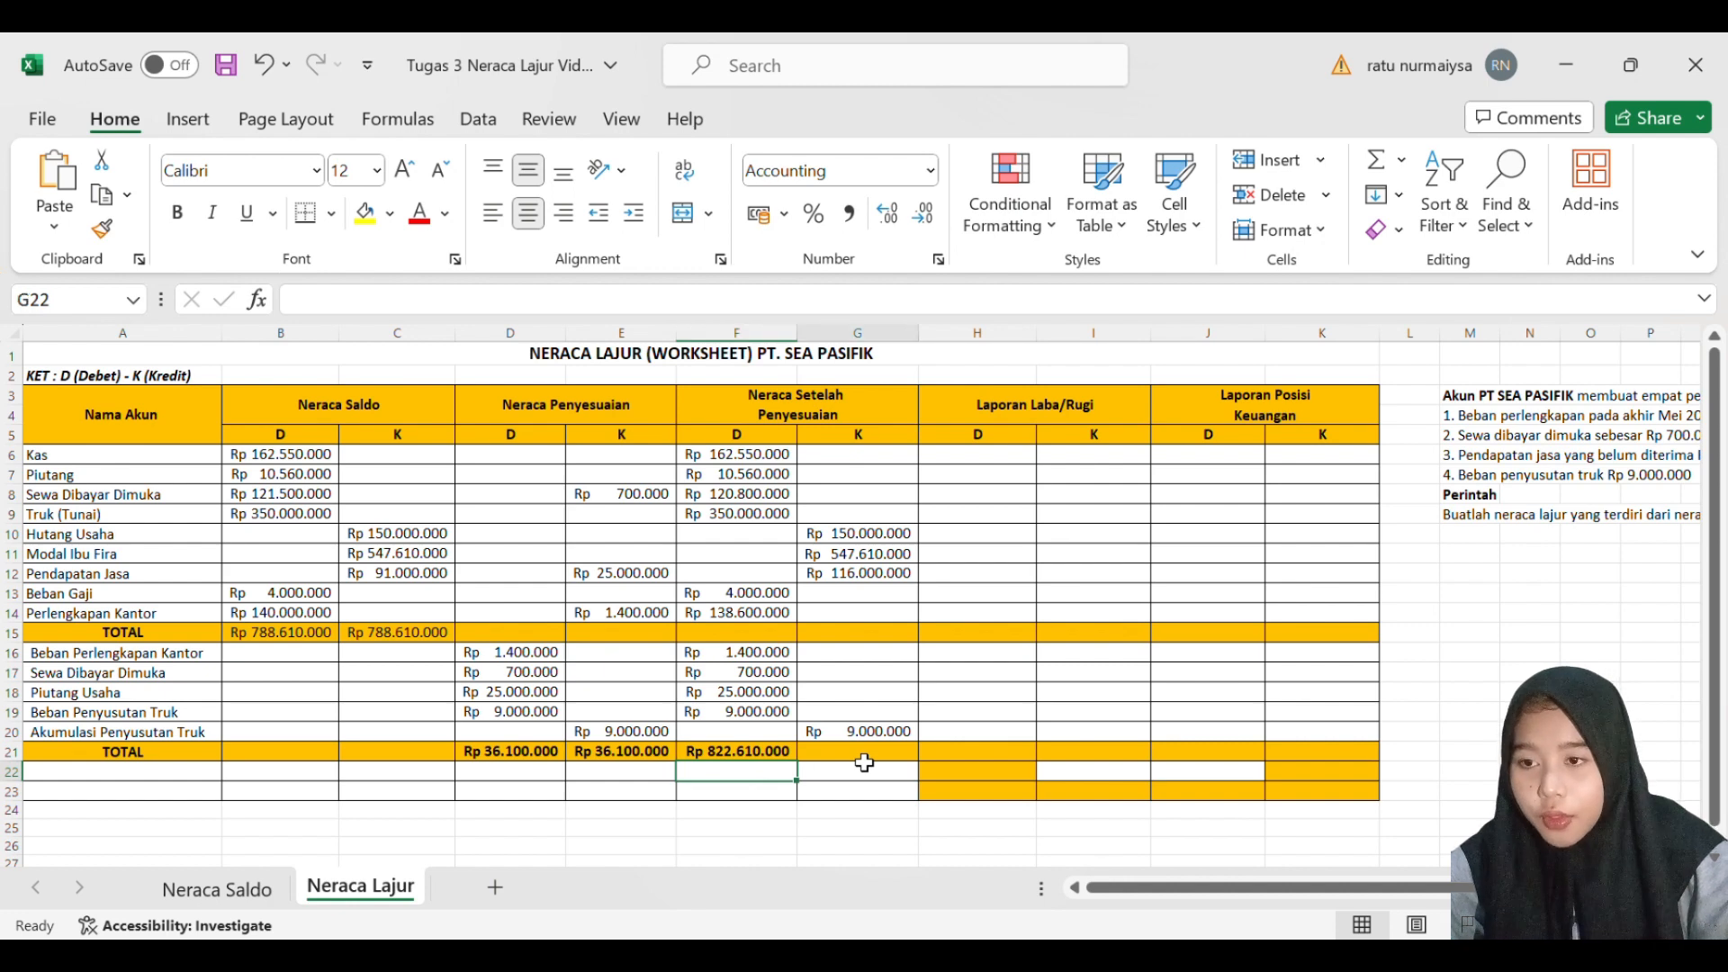
key(Up)
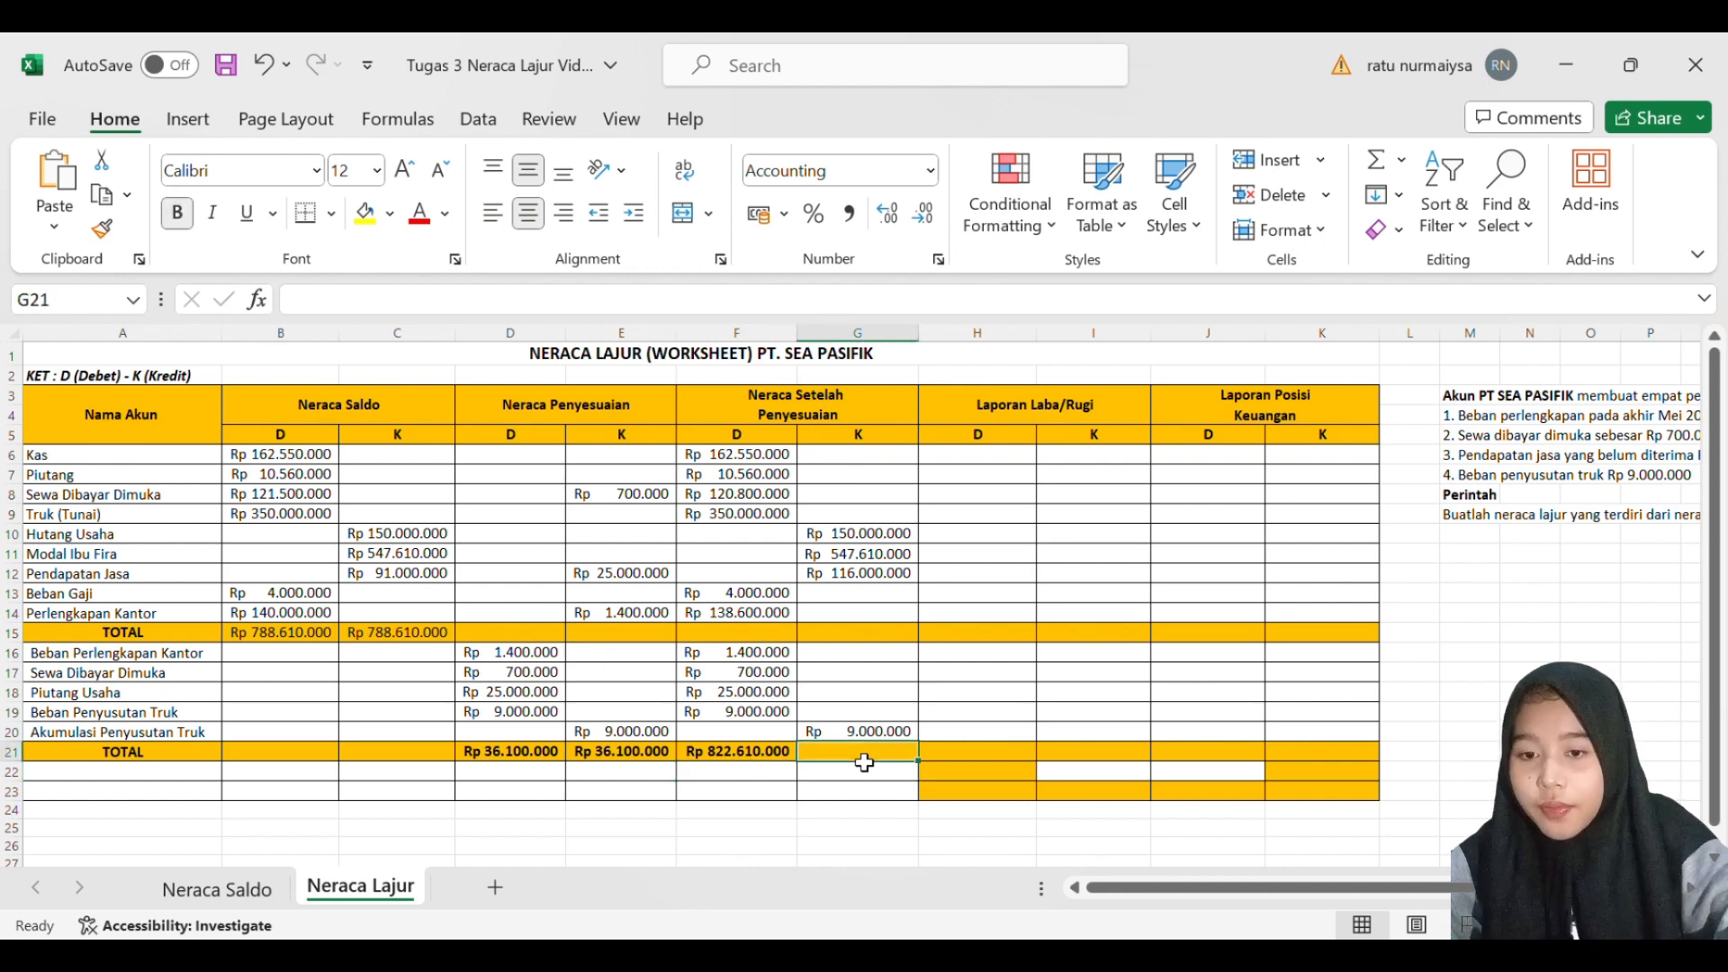
text(=SUM)
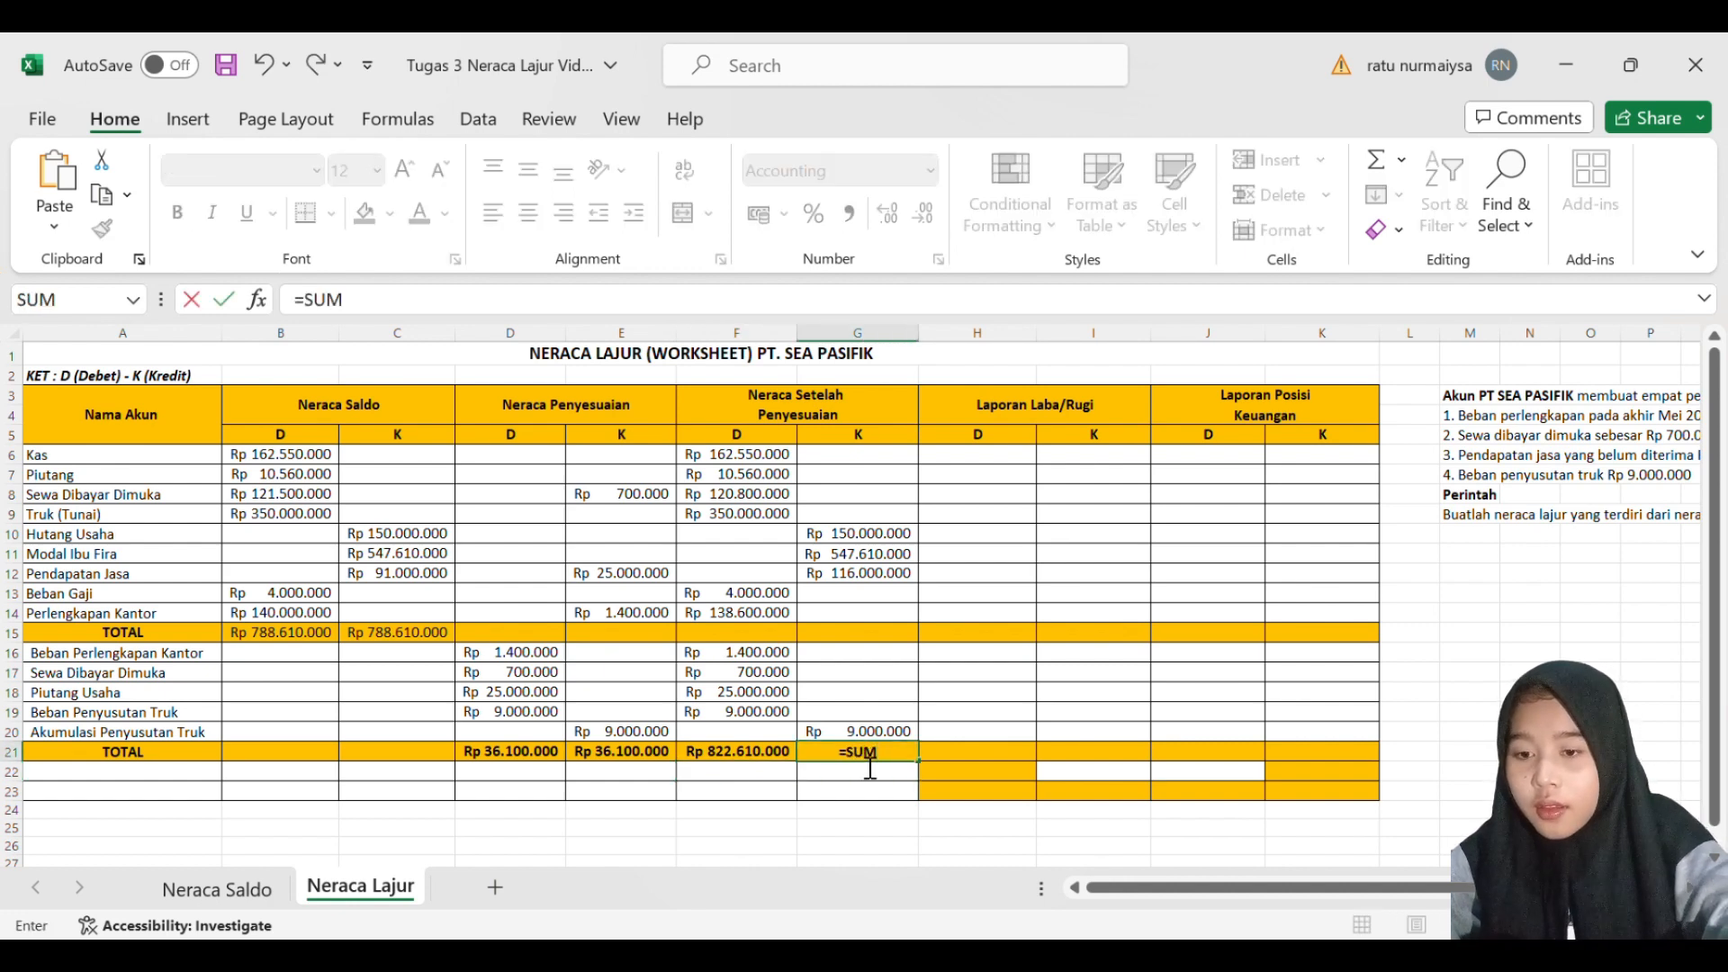
text(()
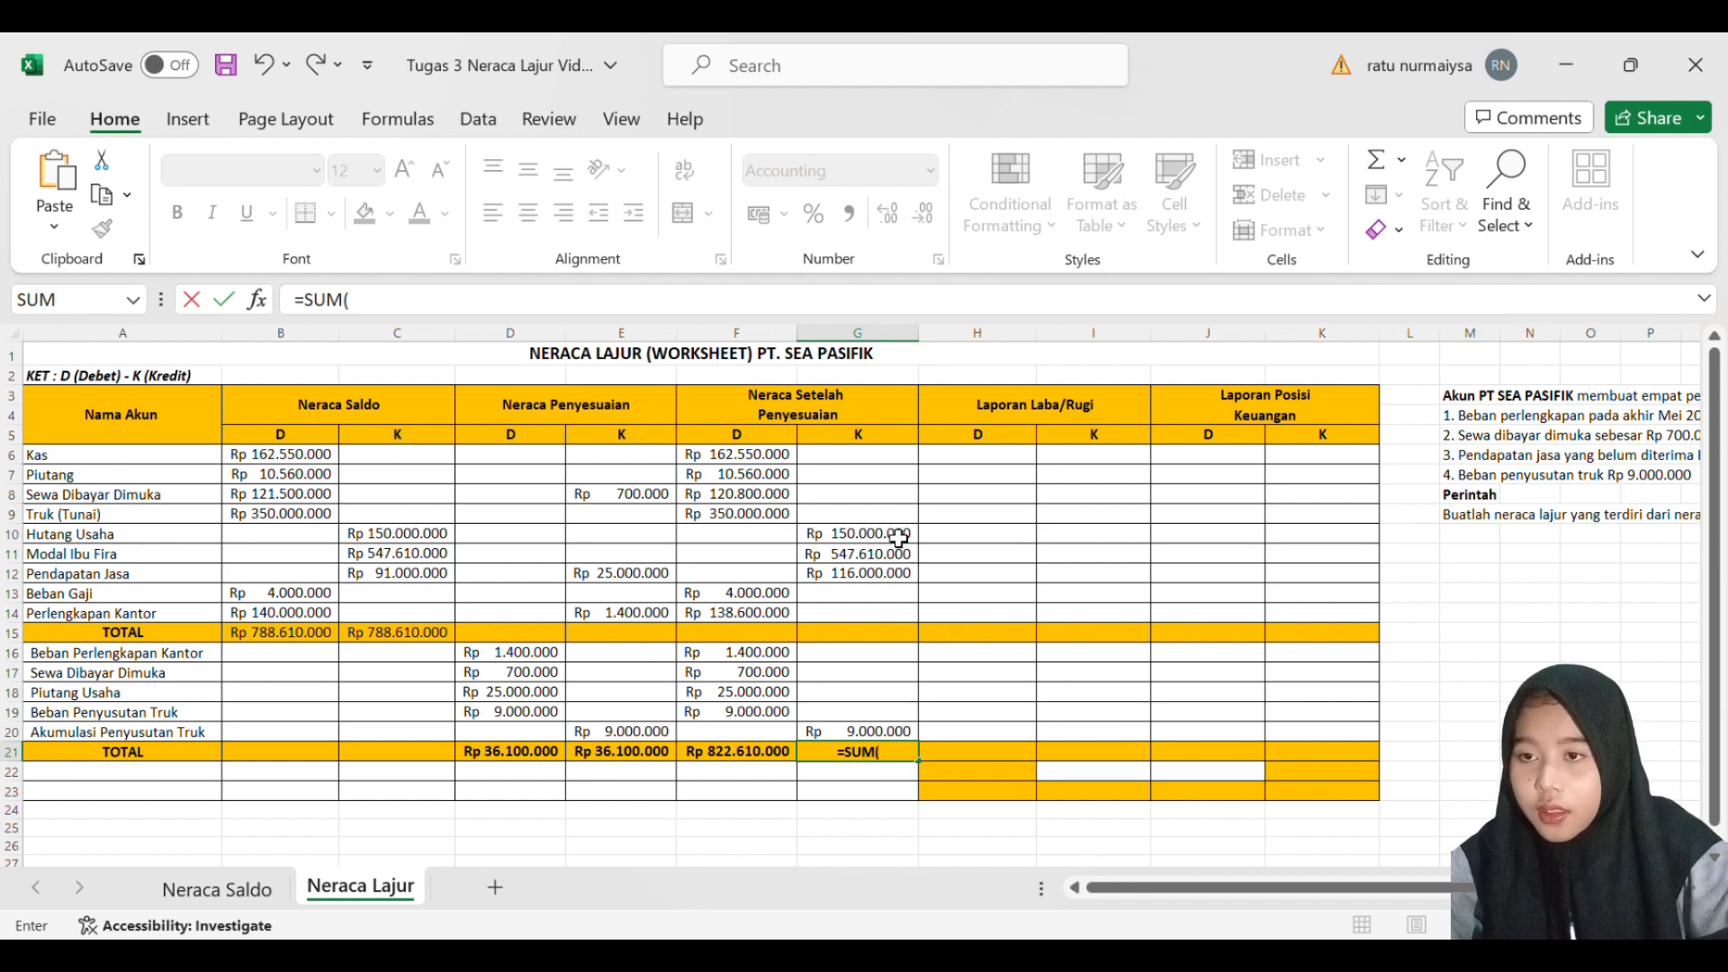
drag(900, 534, 901, 735)
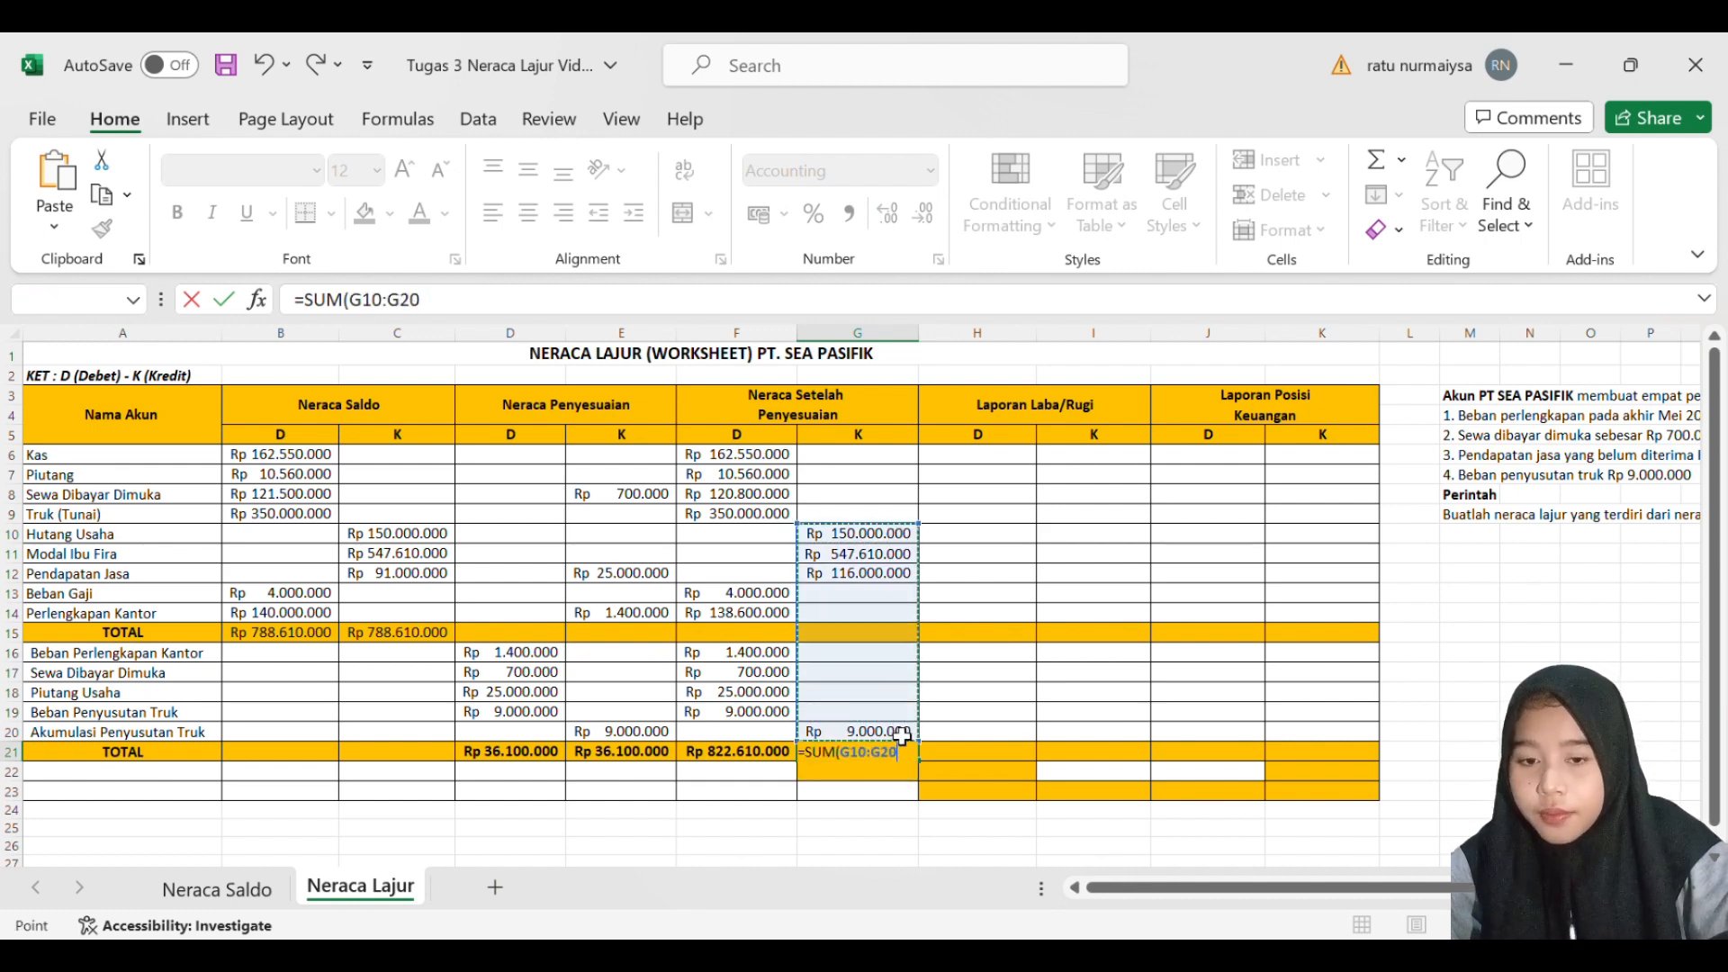
key(Return)
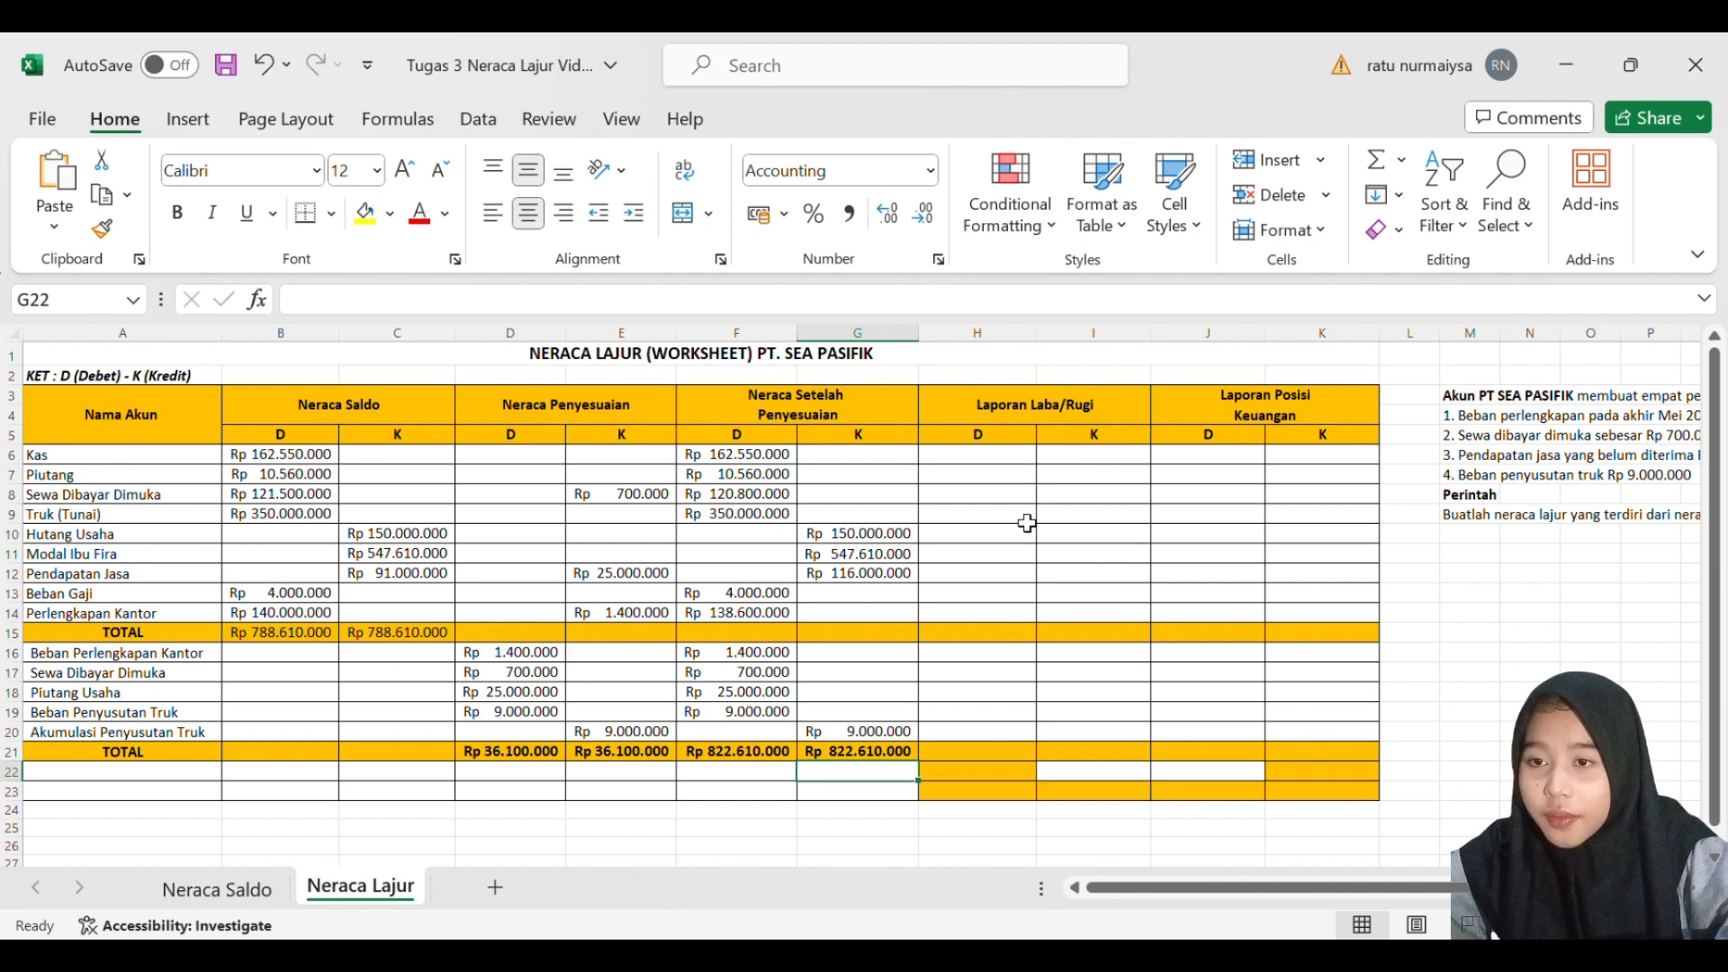
click(1066, 584)
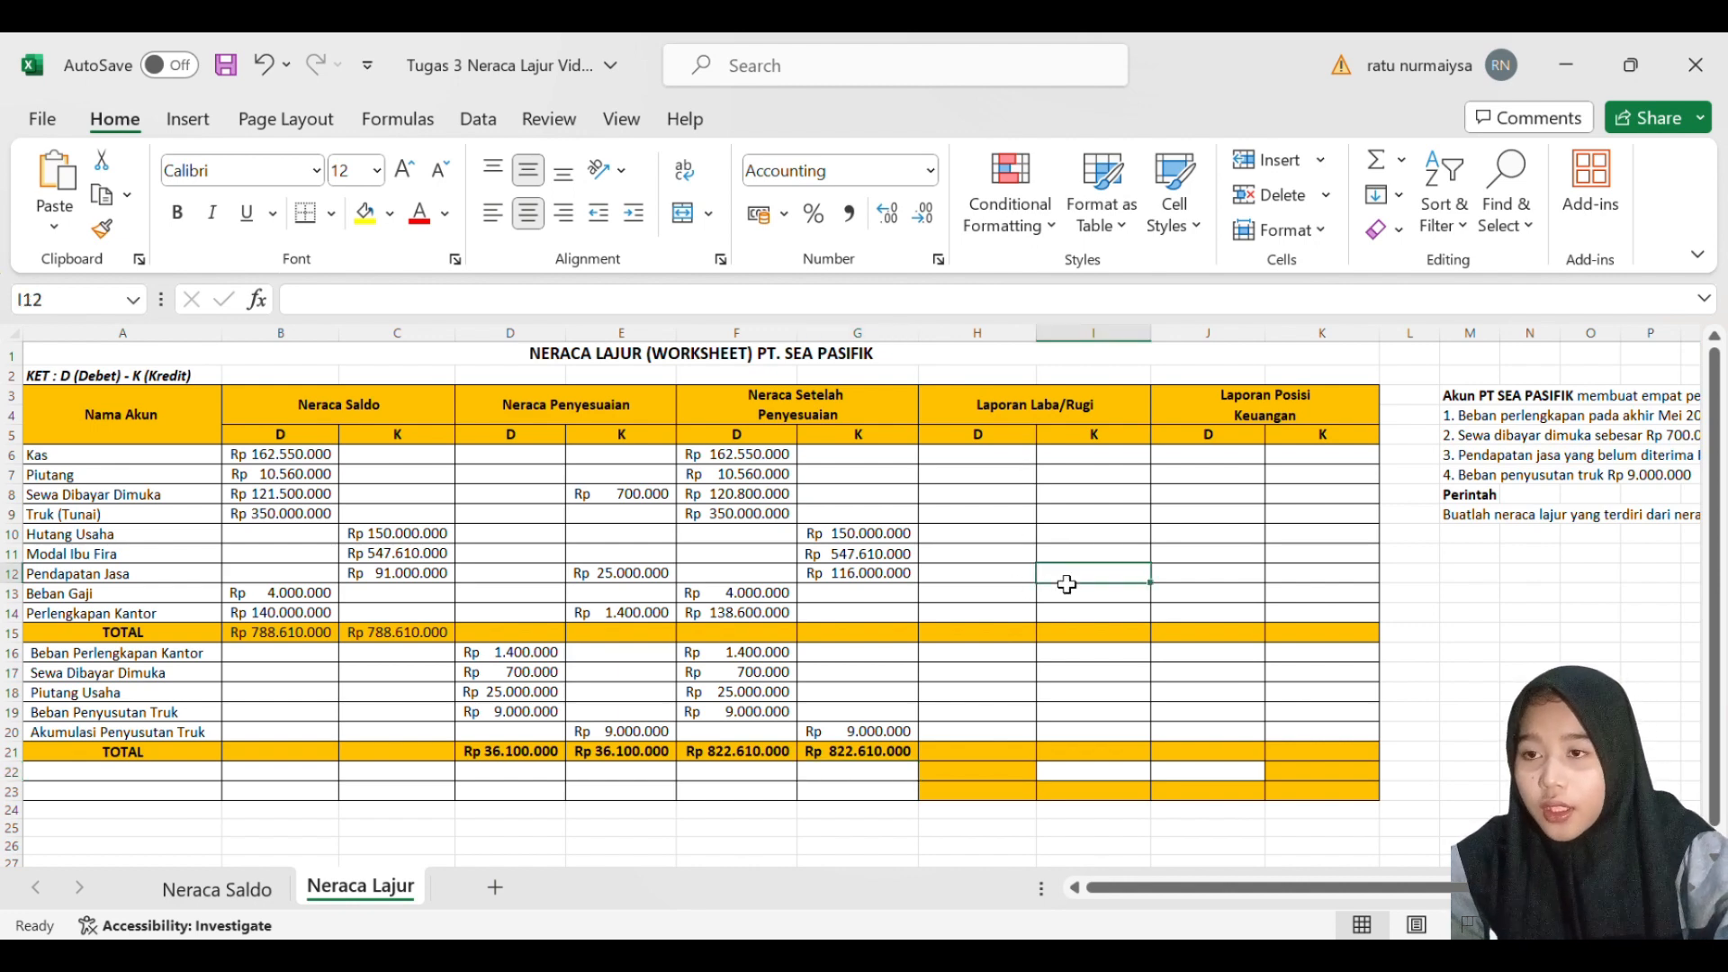
double_click(1067, 584)
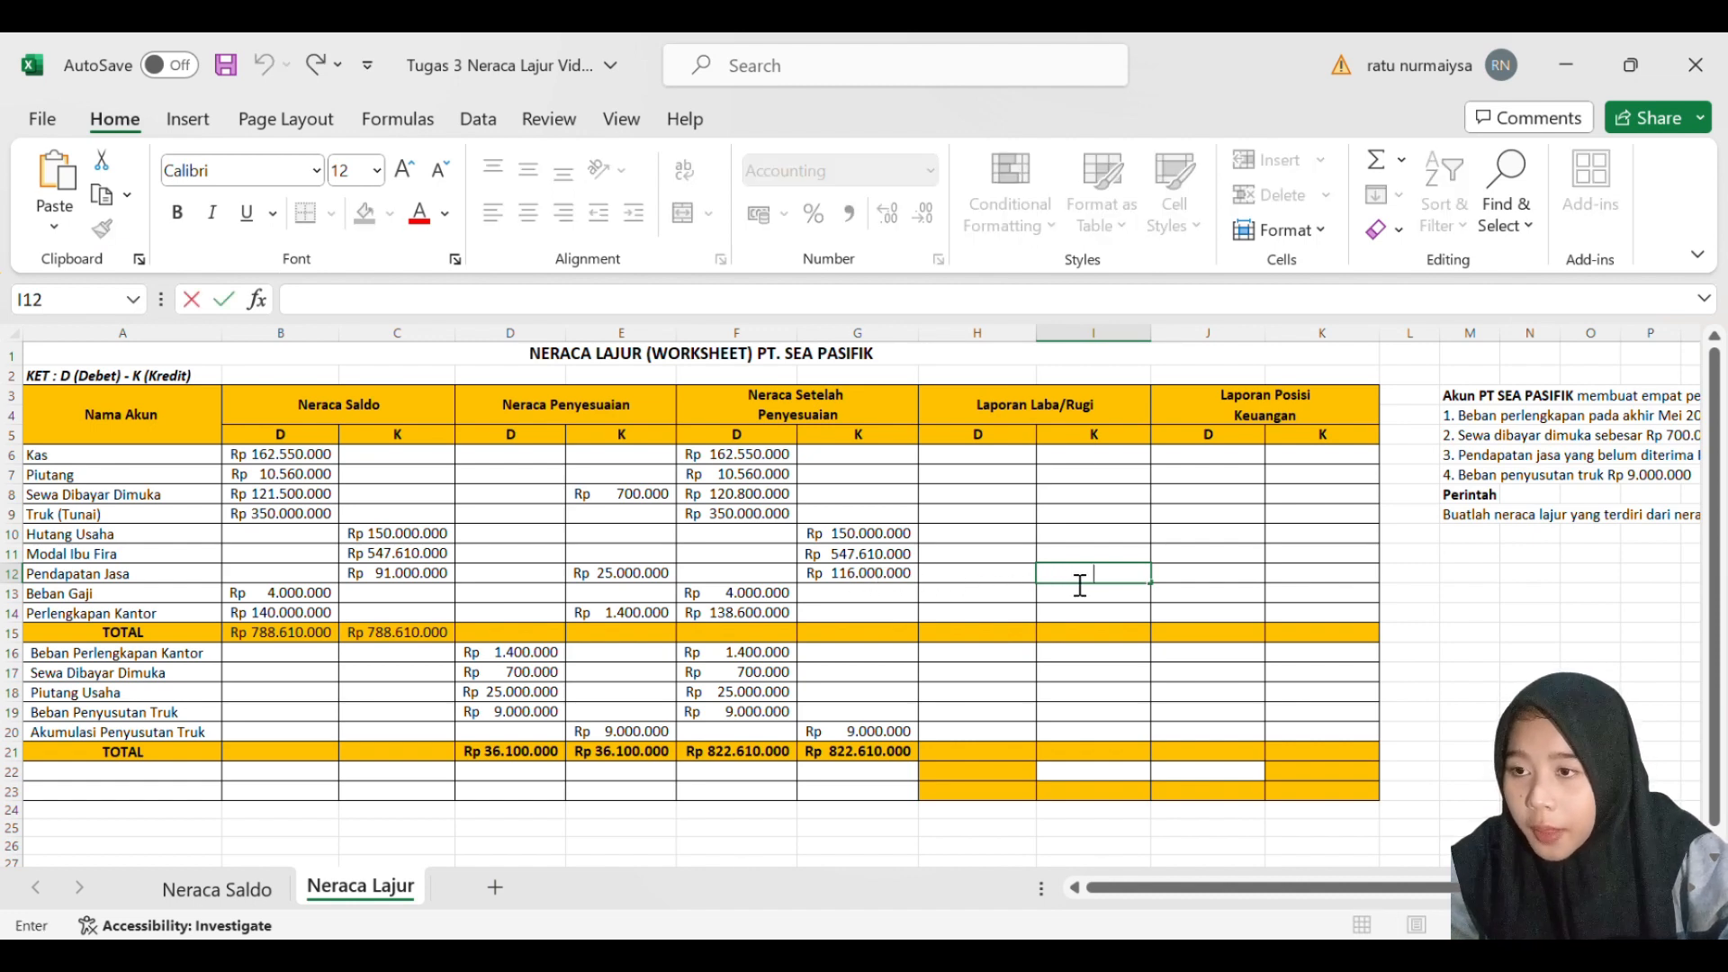
click(658, 583)
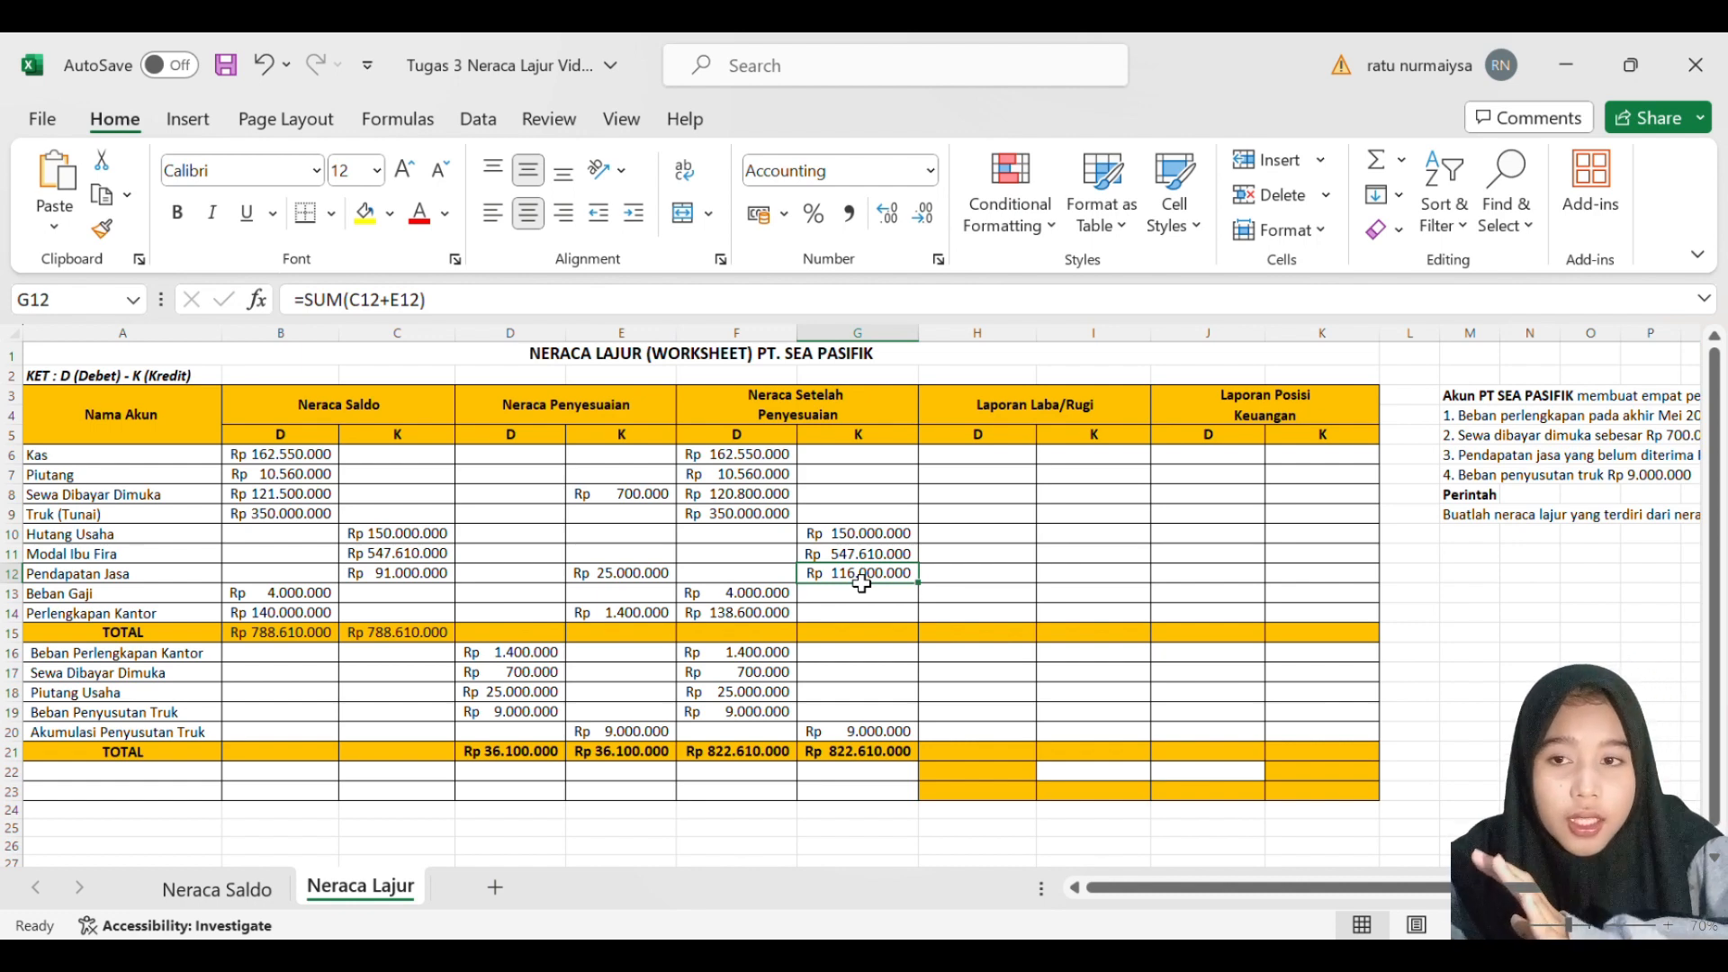
click(642, 595)
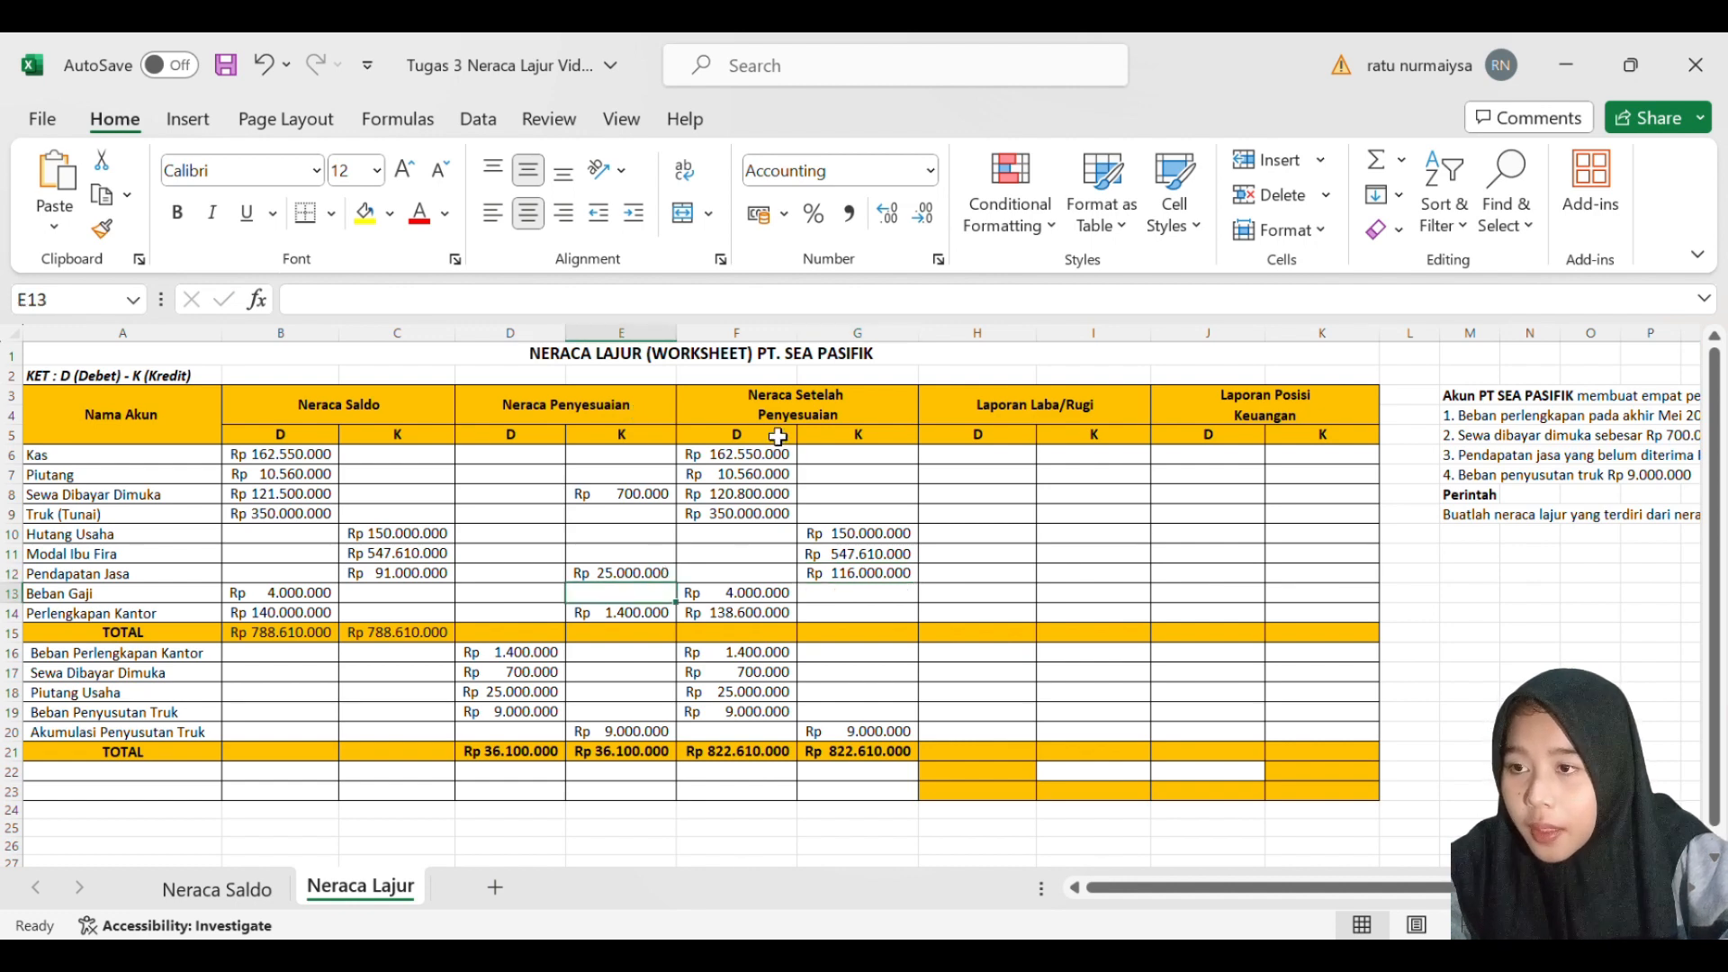
click(649, 581)
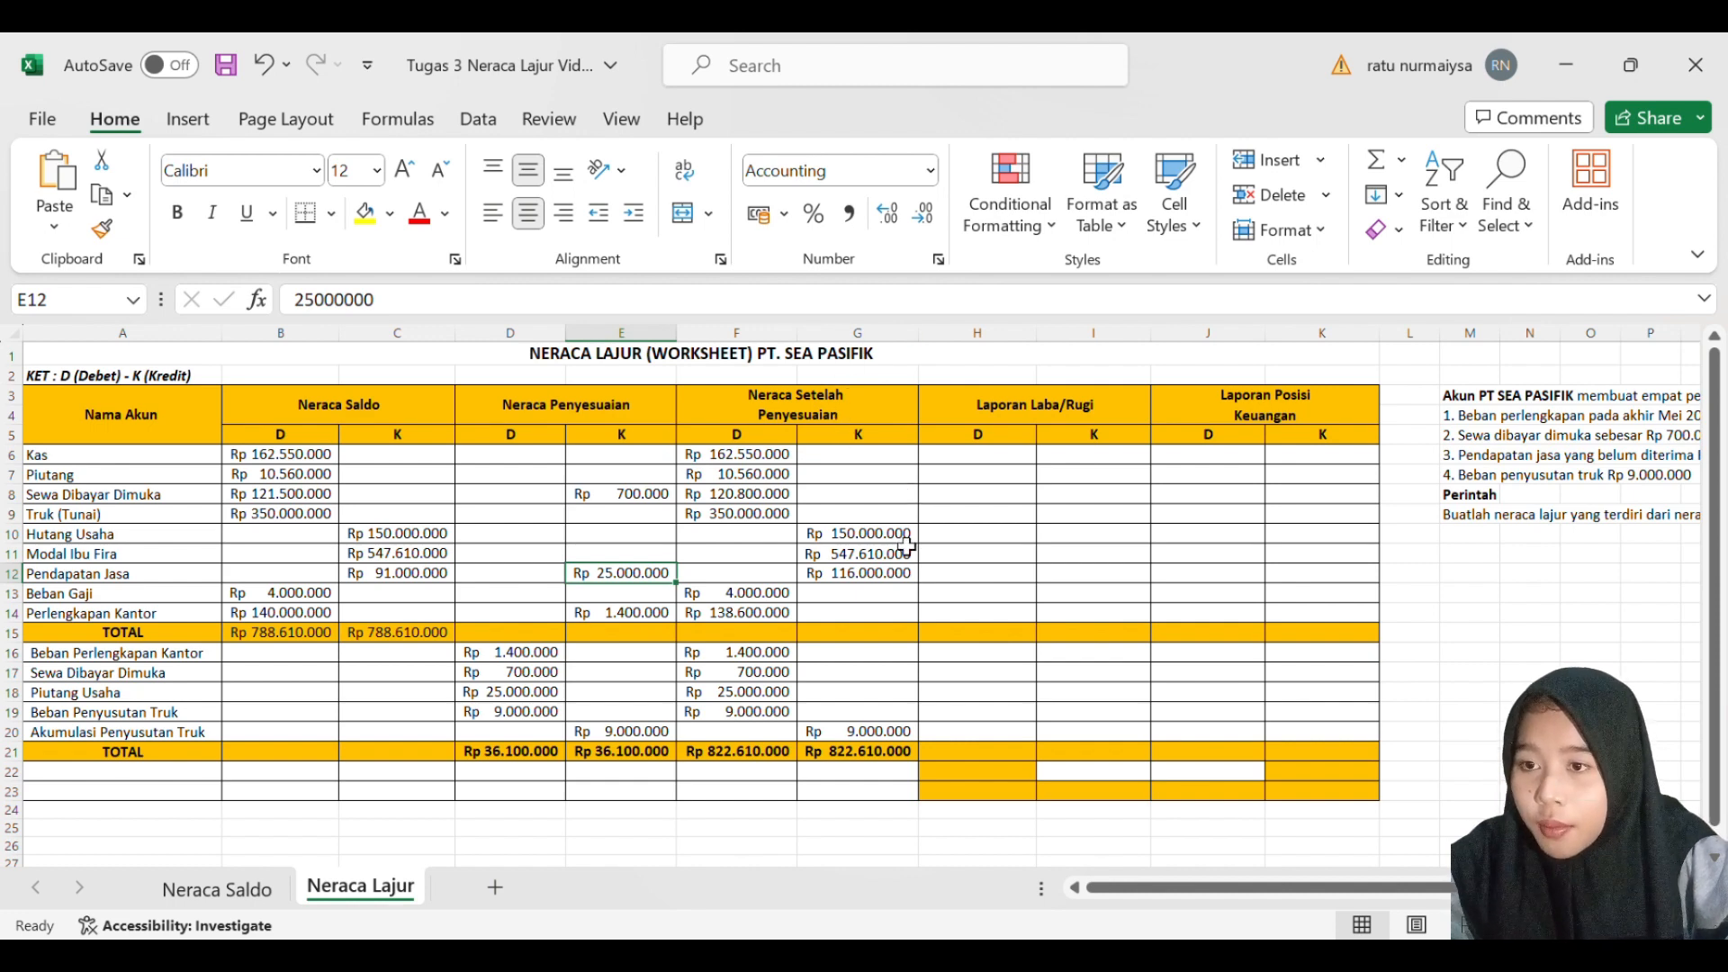
click(892, 581)
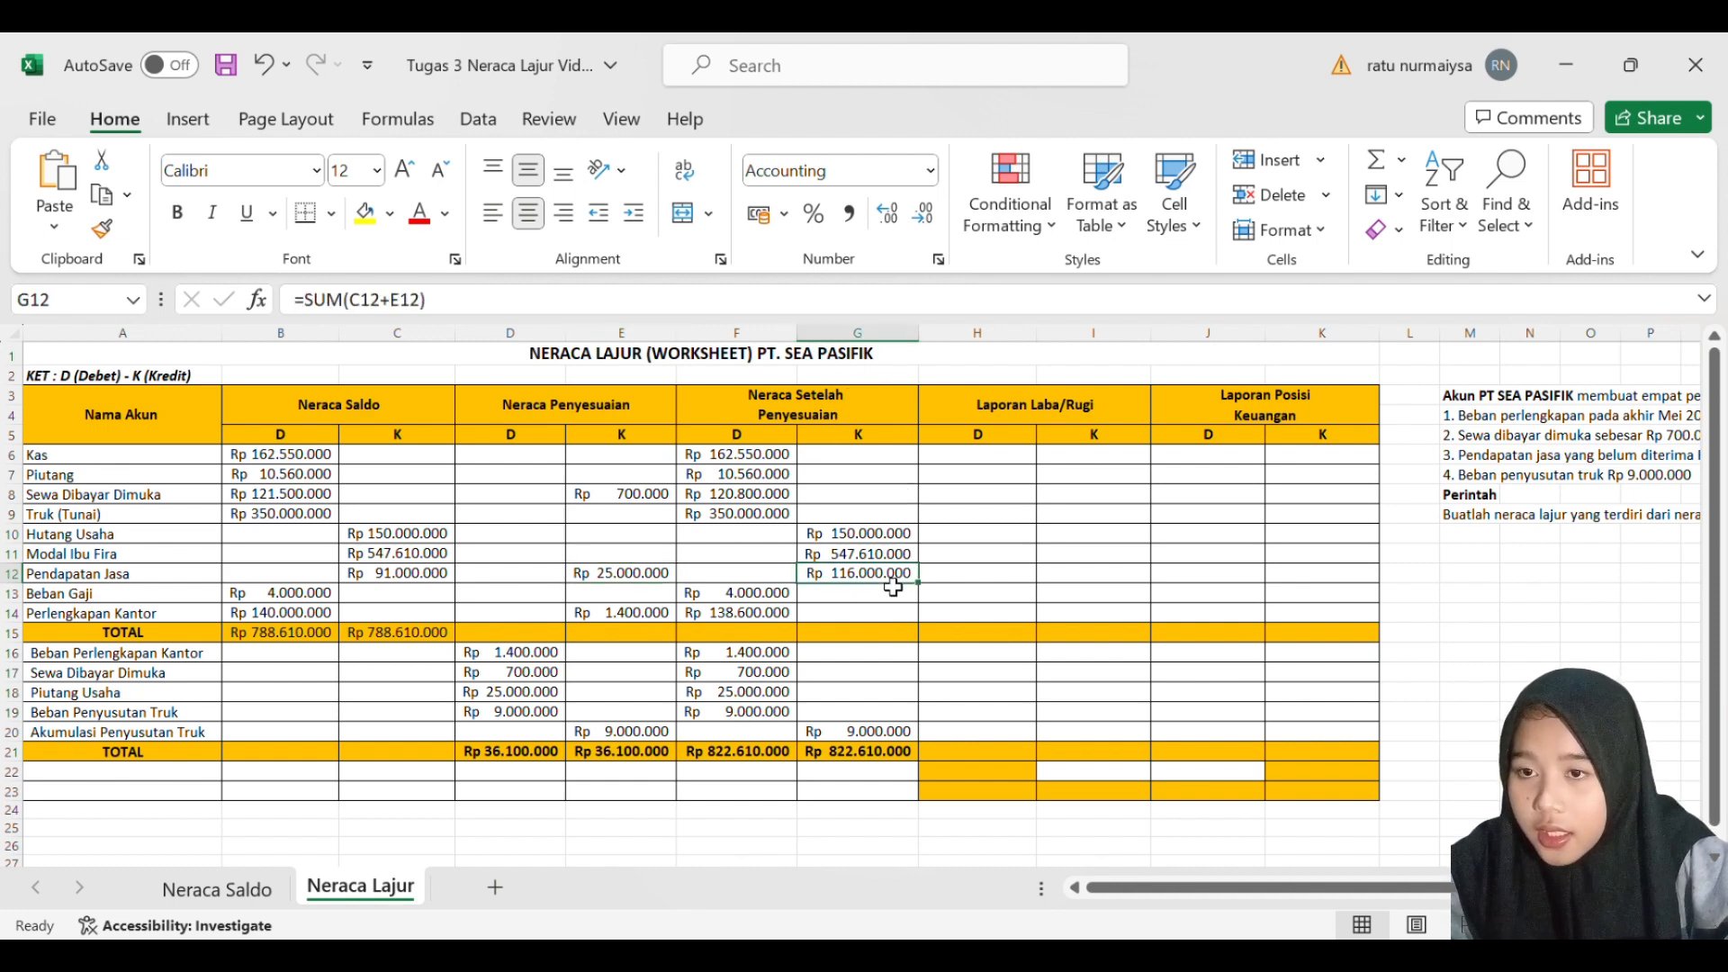
- Fill the Laporan Laba/Rugi credit for Pendapatan Jasa in I12 with a SUM formula adding E12 and G12
click(1078, 580)
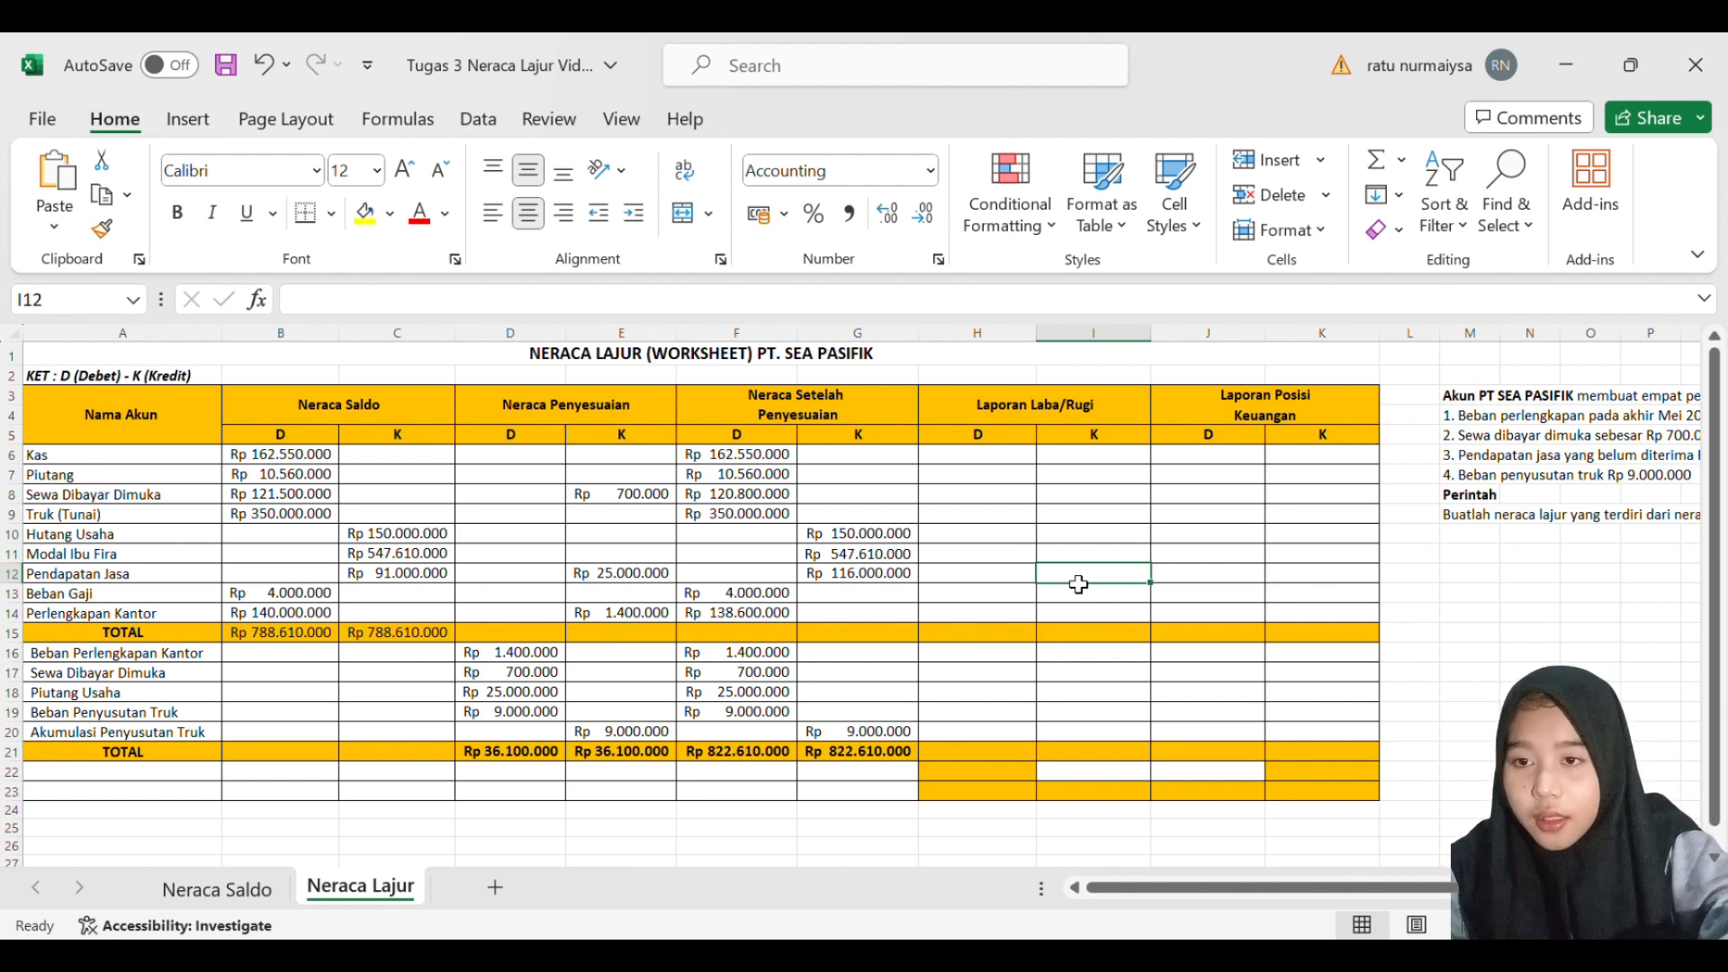
text(=SUM()
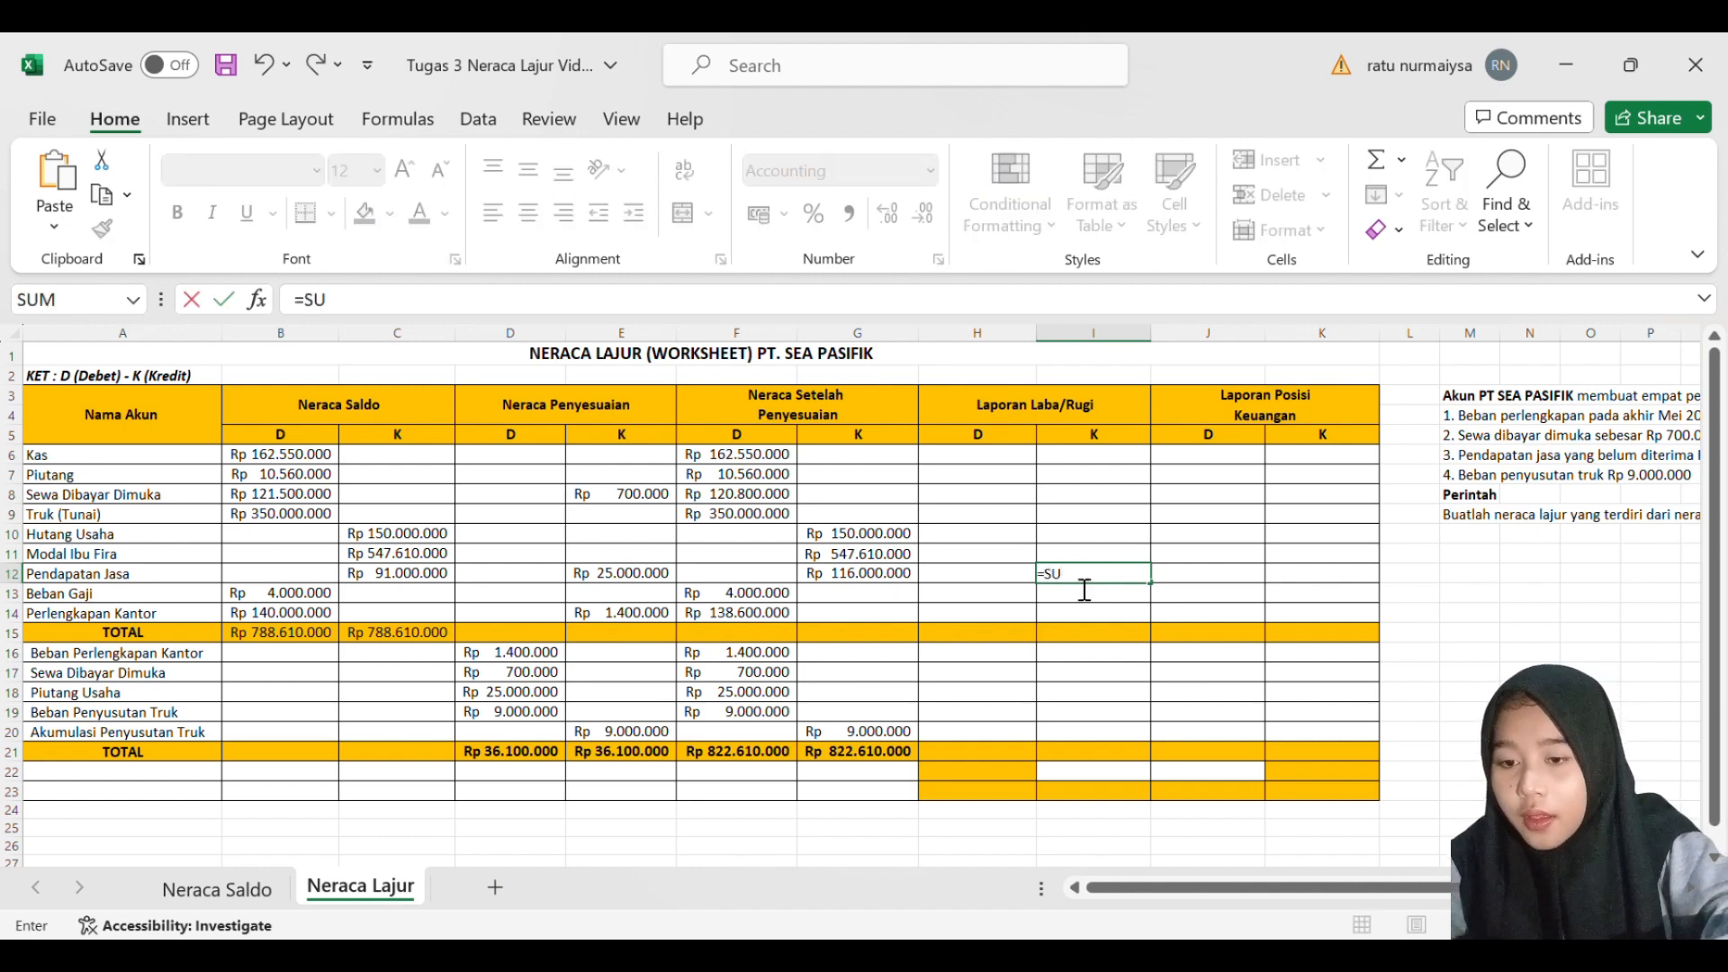
click(668, 576)
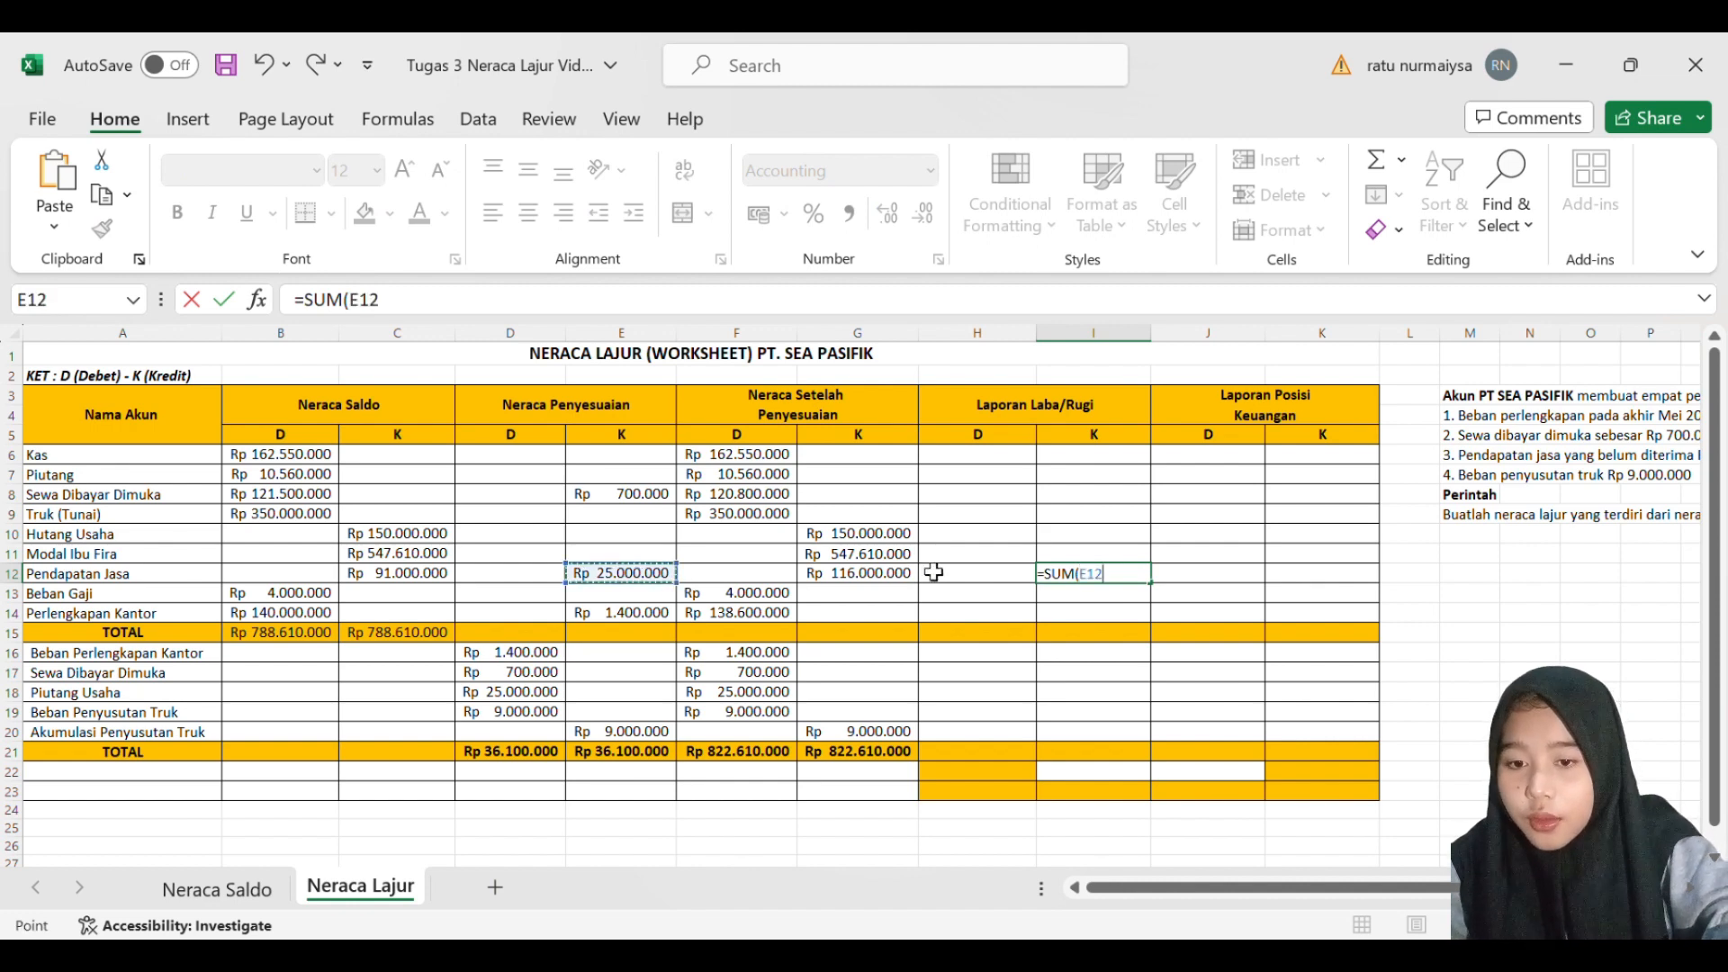
text(=)
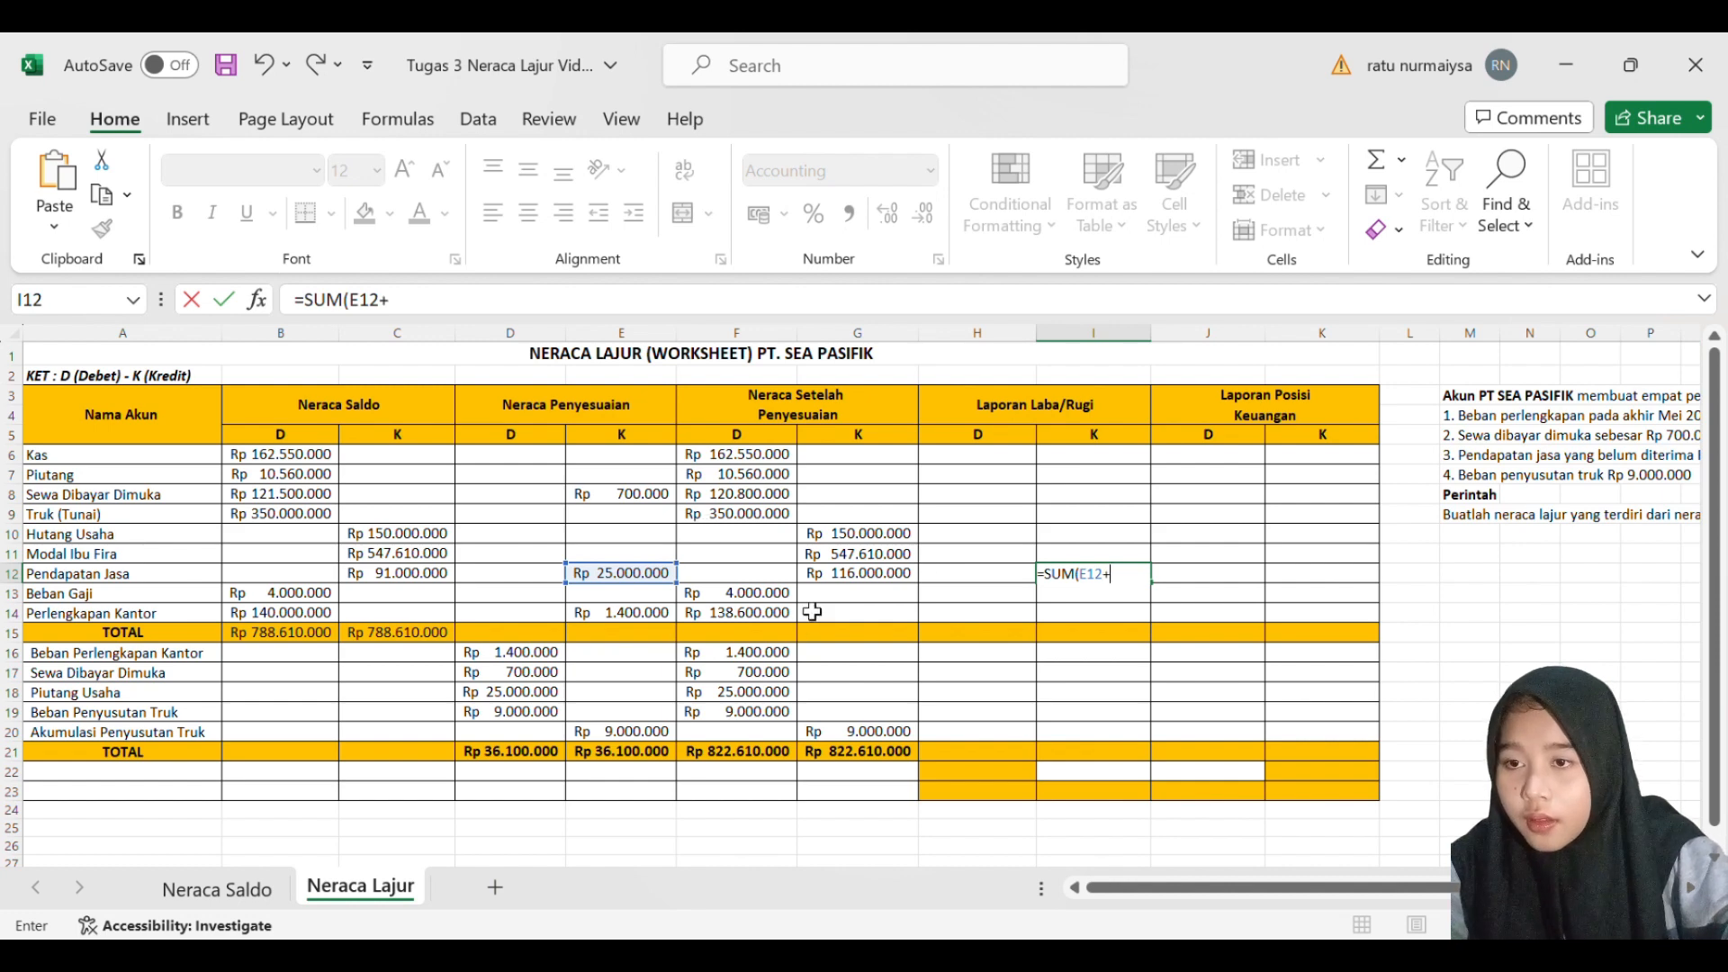
click(846, 580)
key(Return)
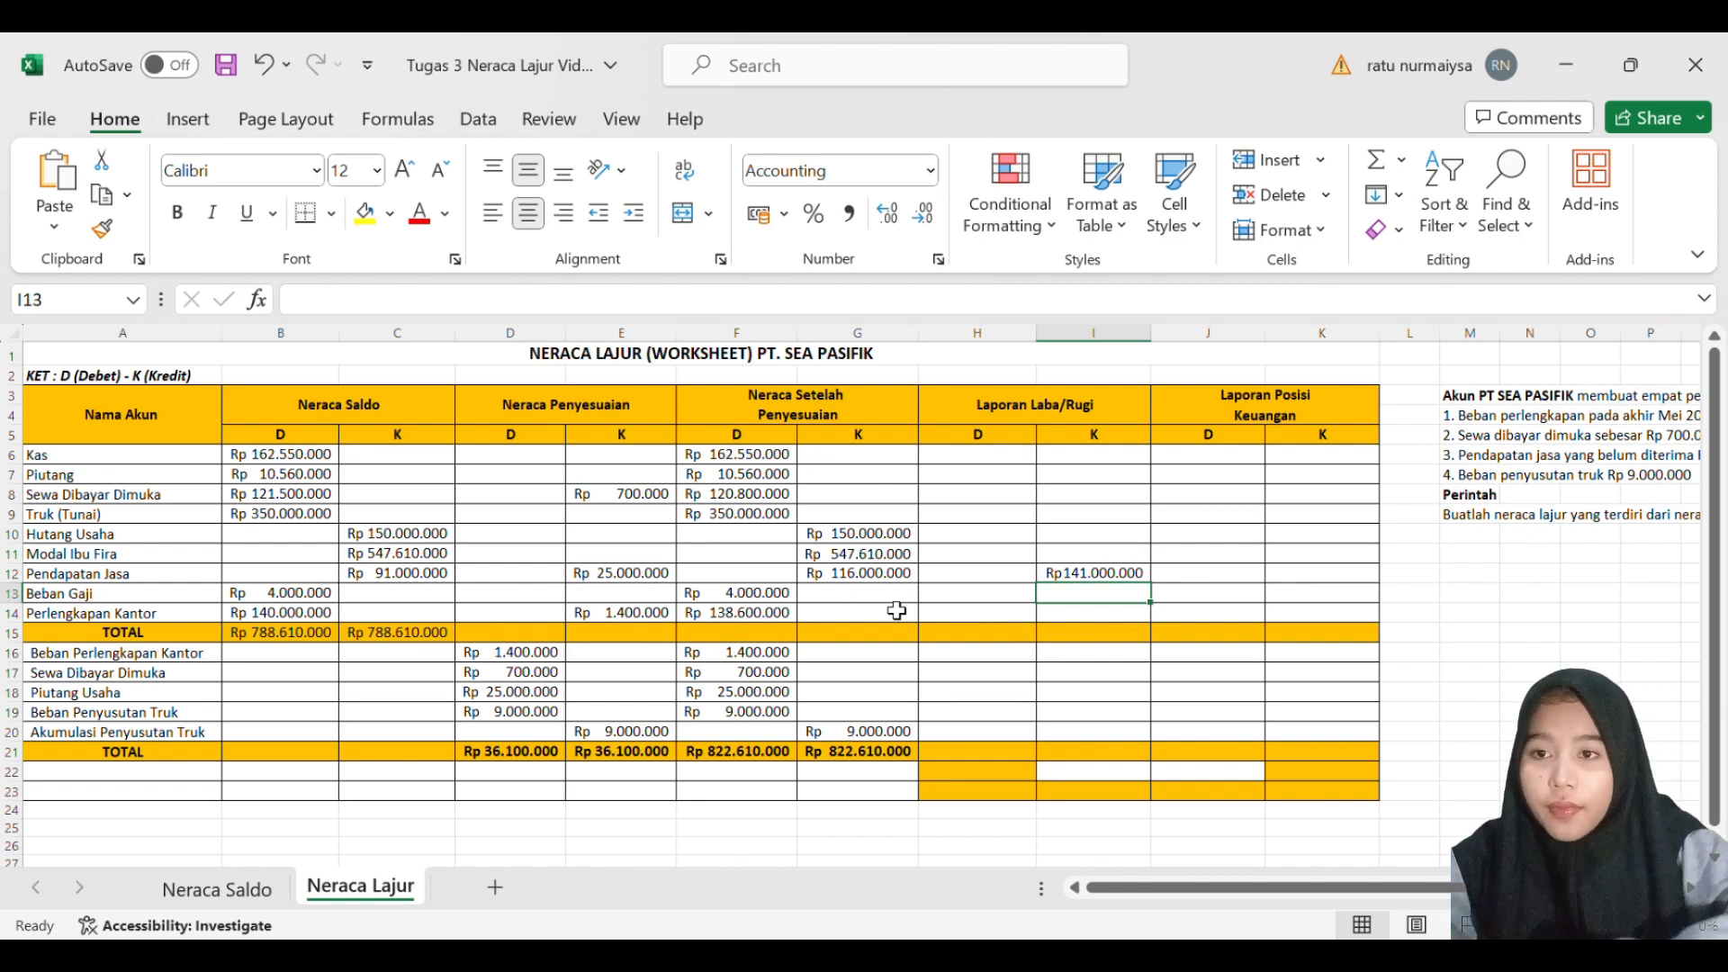
- Enter 4000000 as the Laporan Laba/Rugi debit for Beban Gaji in H13
click(830, 595)
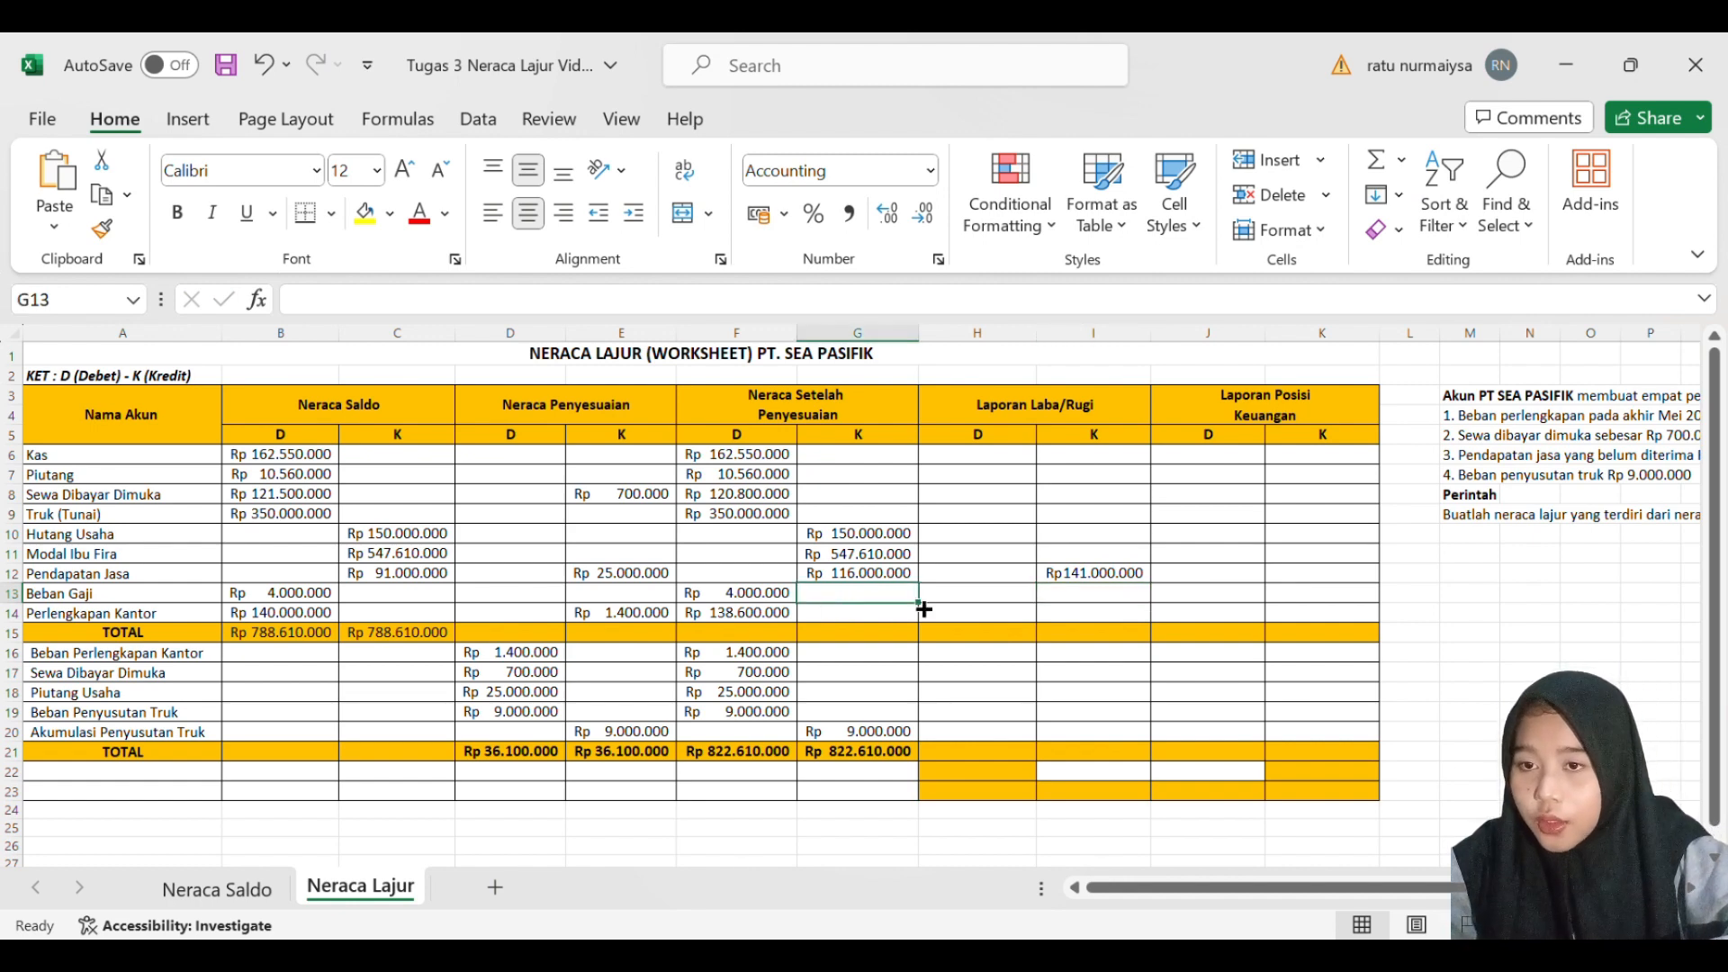
click(1014, 597)
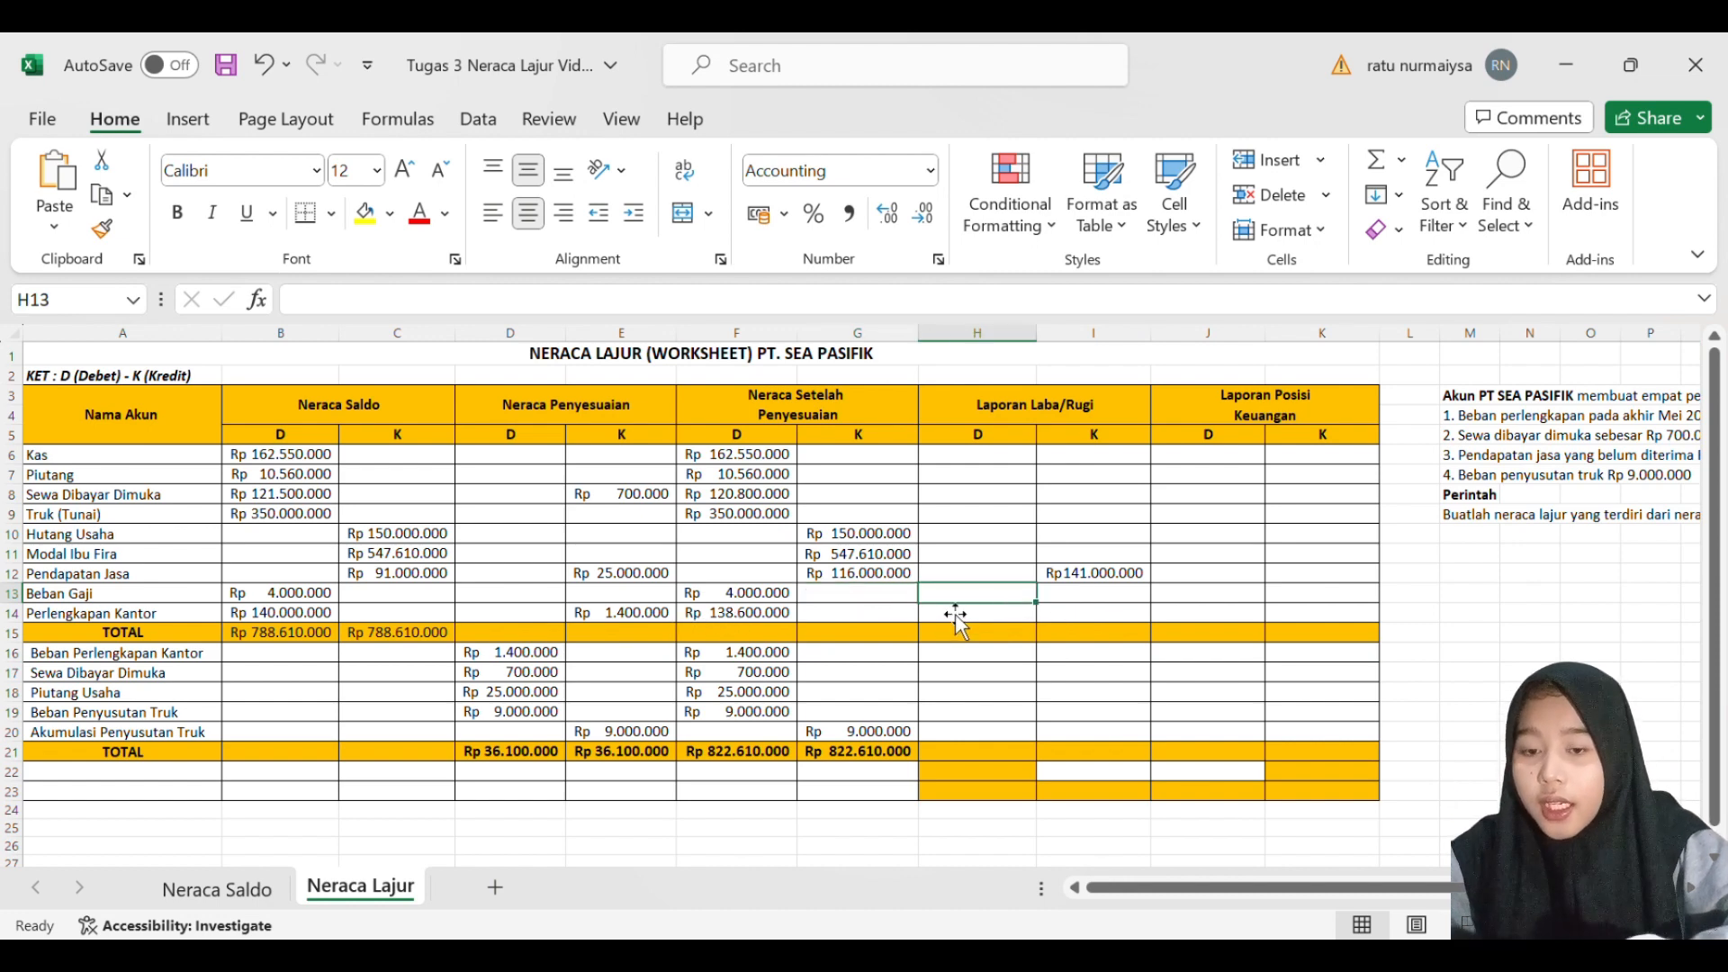
text(4000000)
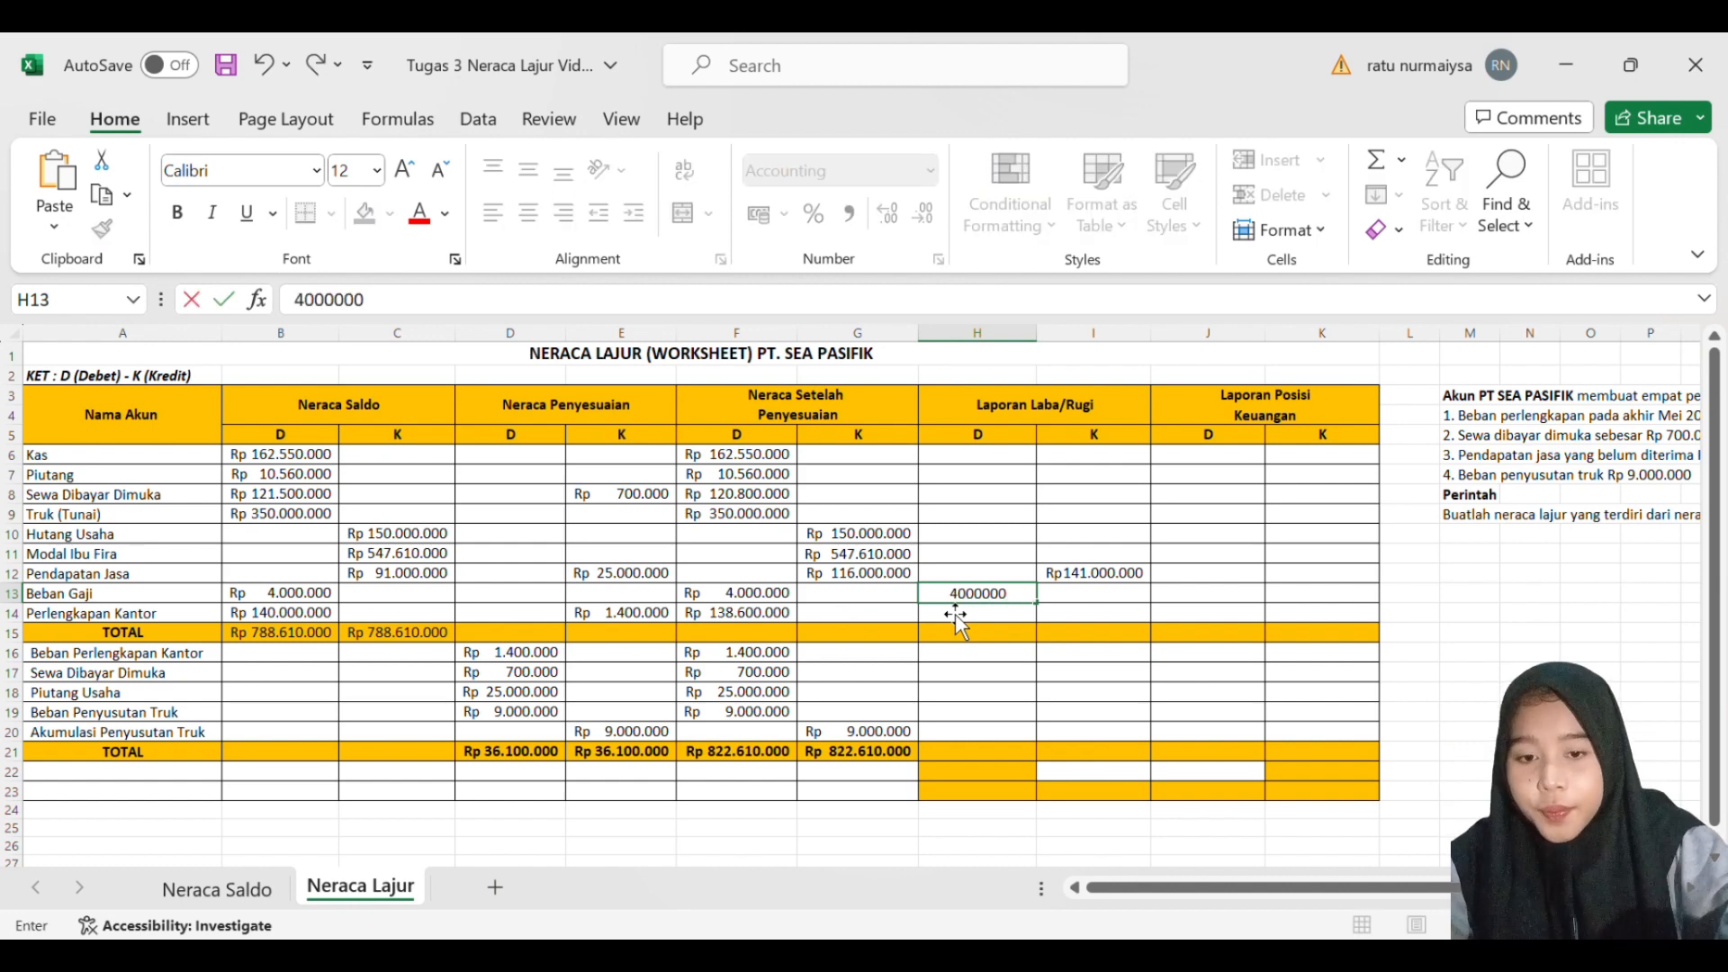
key(Return)
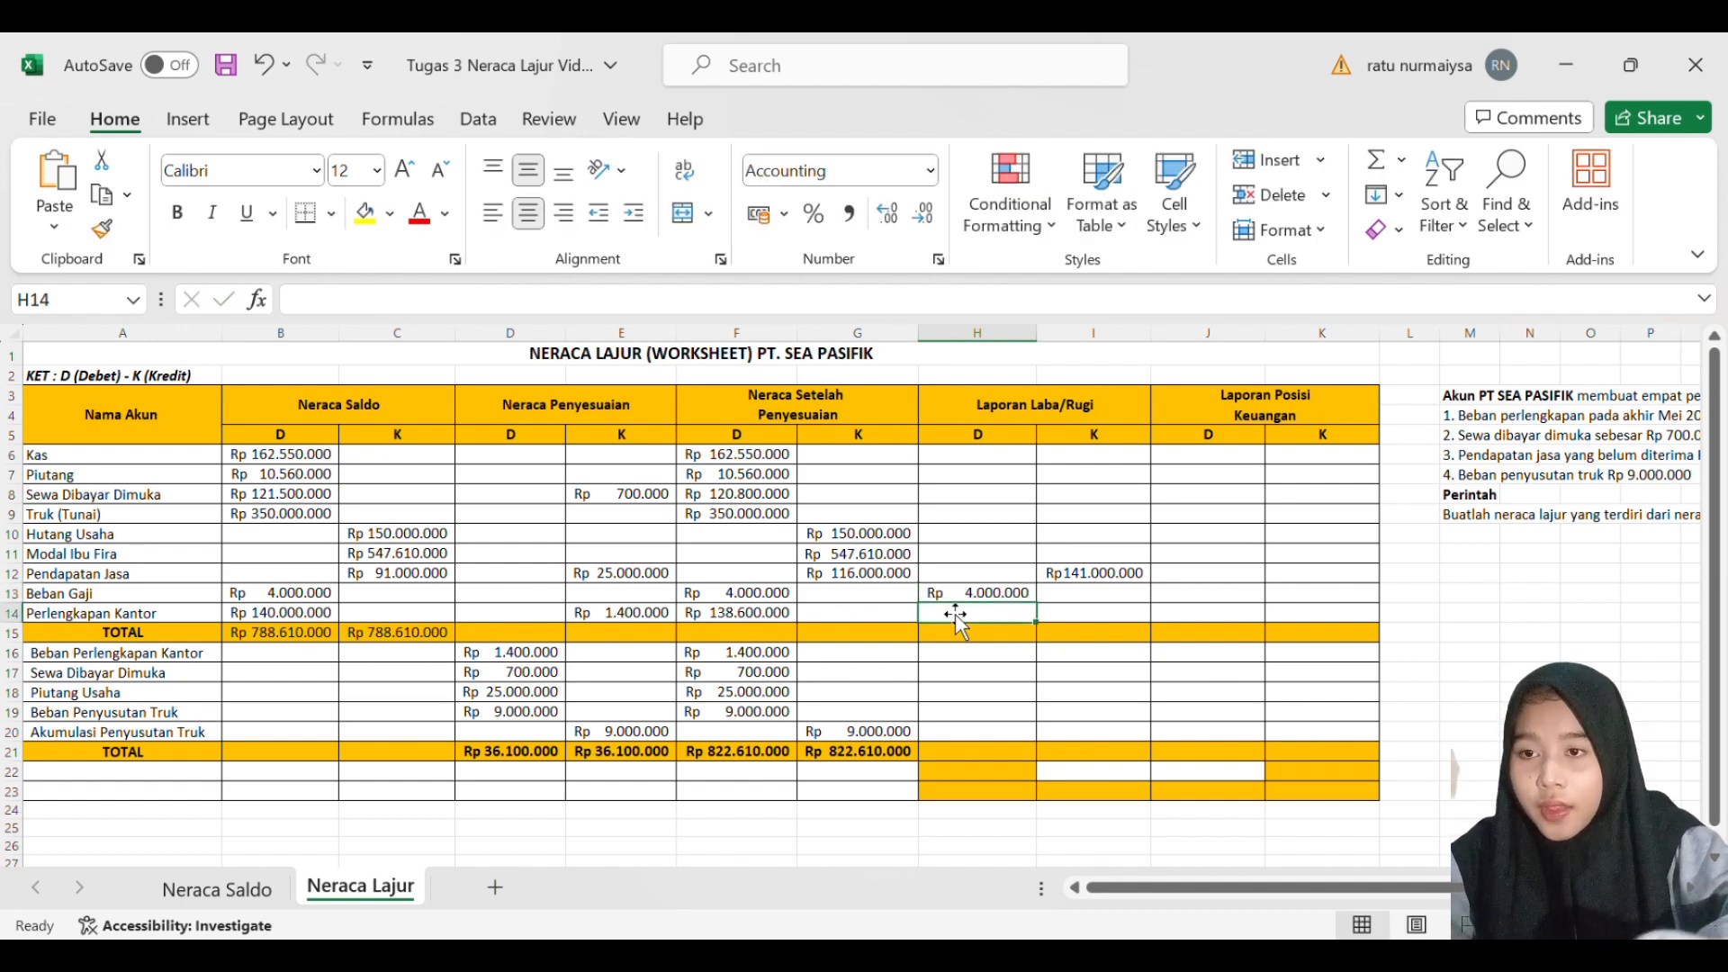
- Enter 1400000 as the Laporan Laba/Rugi debit for Beban Perlengkapan Kantor in H16
click(963, 639)
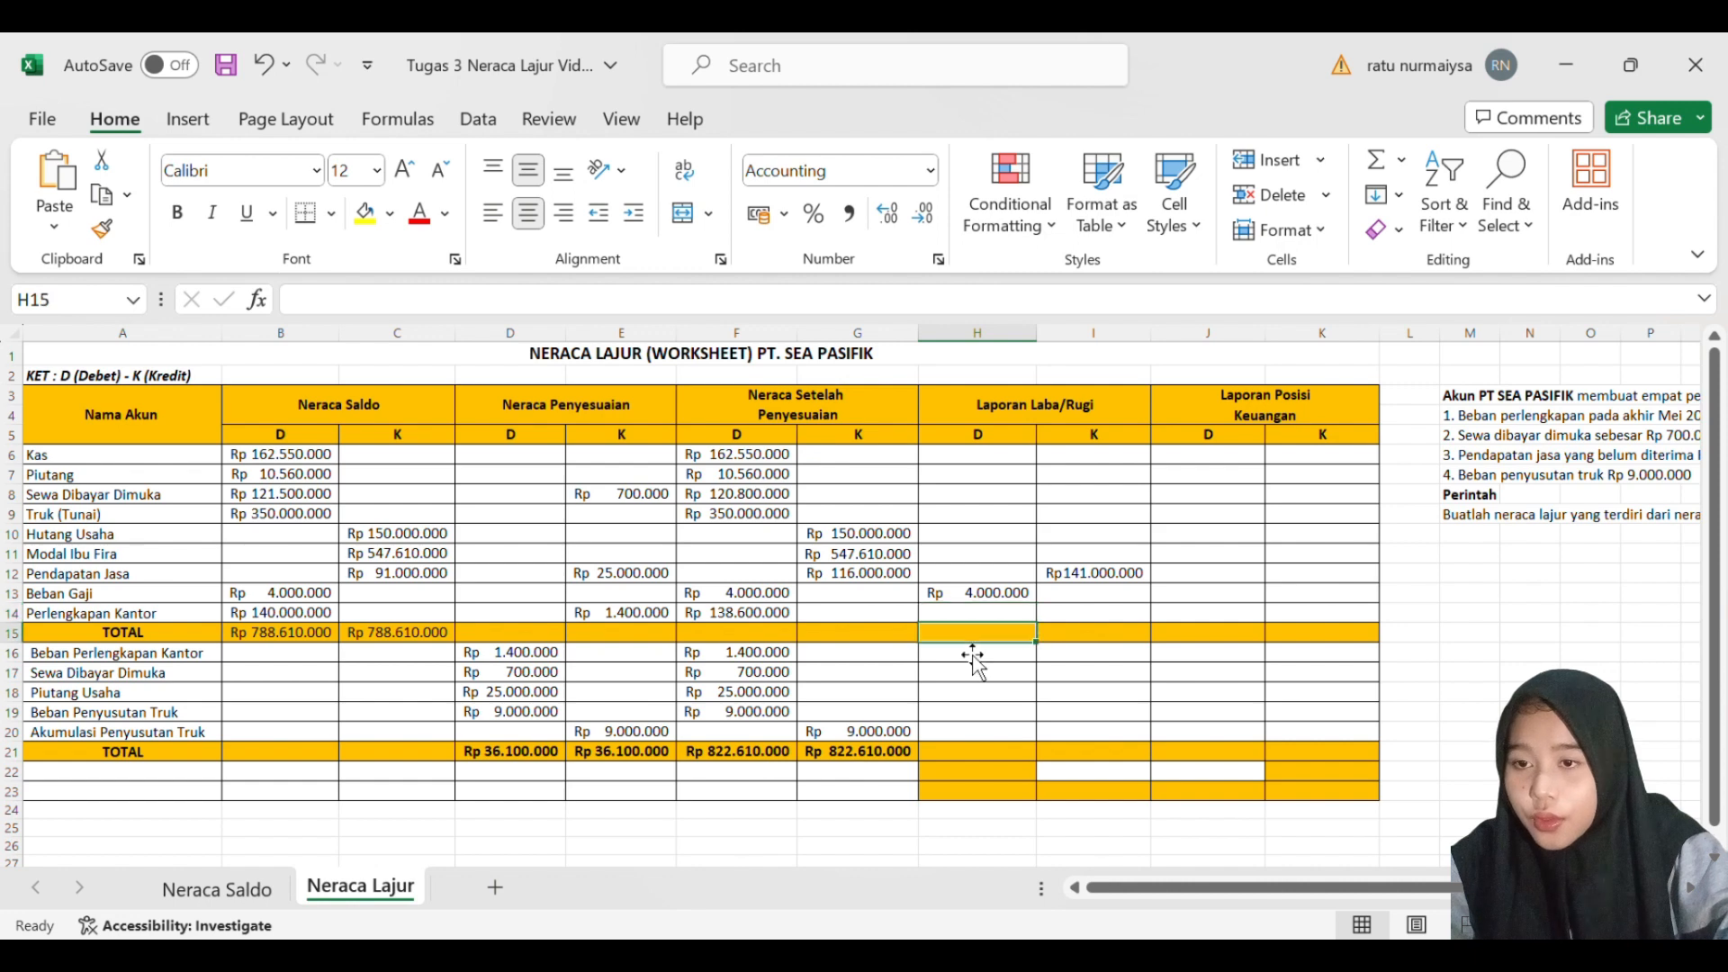
click(973, 655)
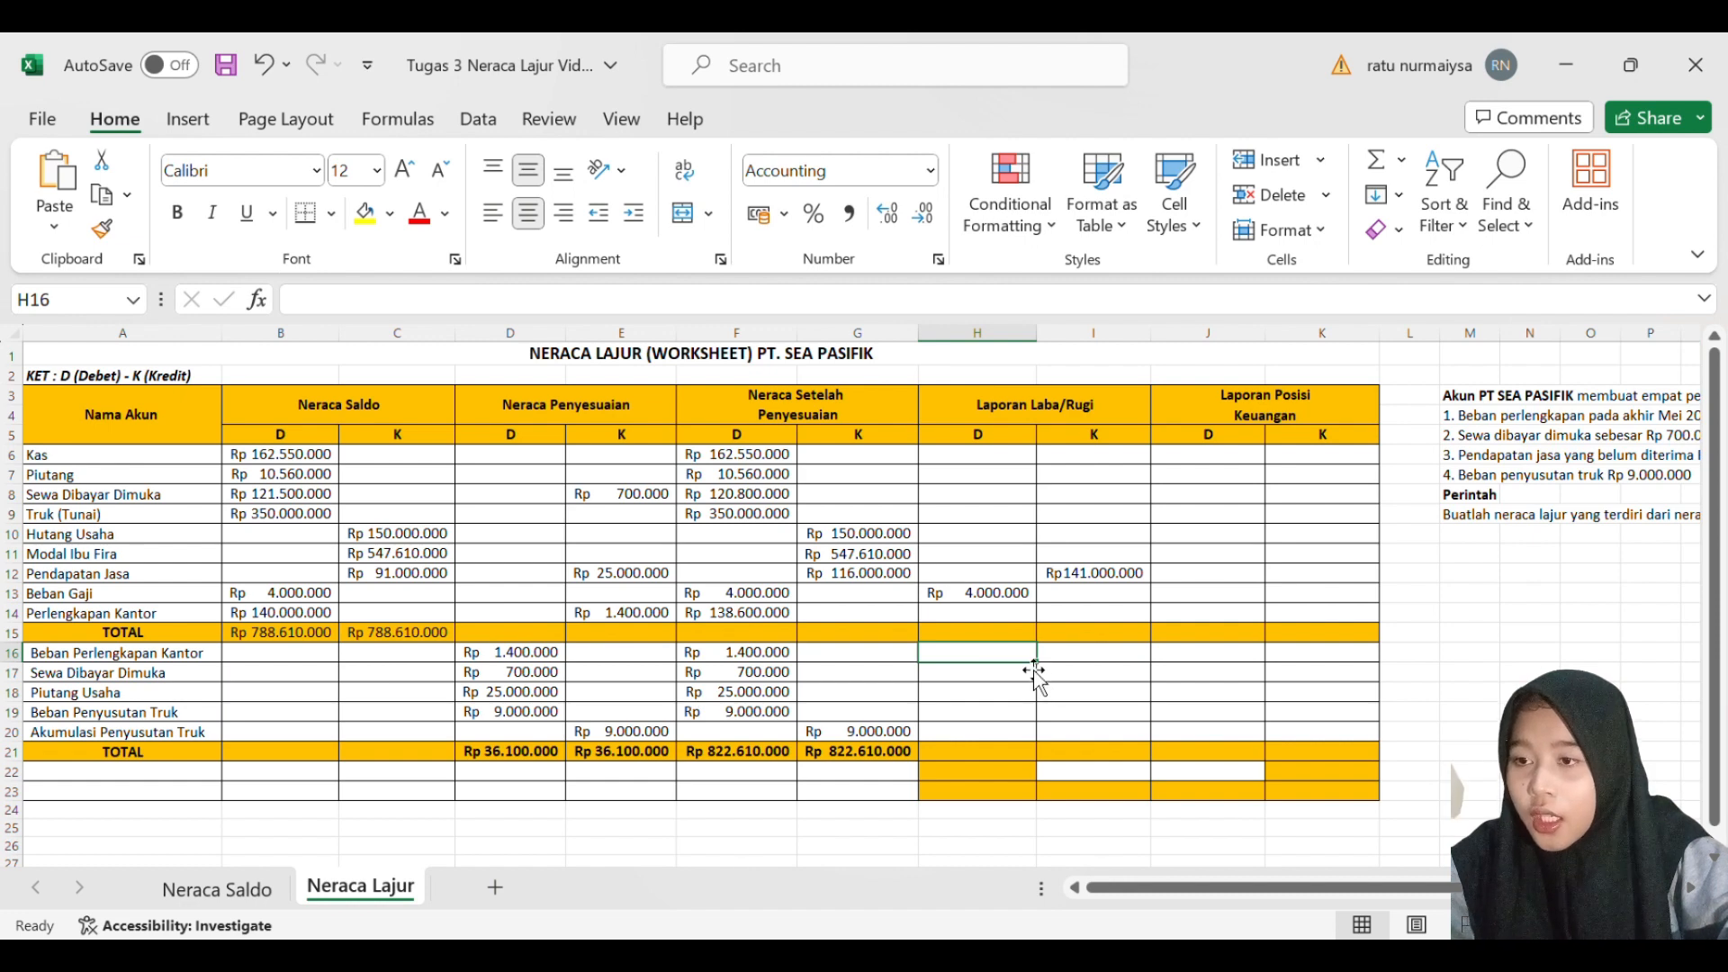
text(14)
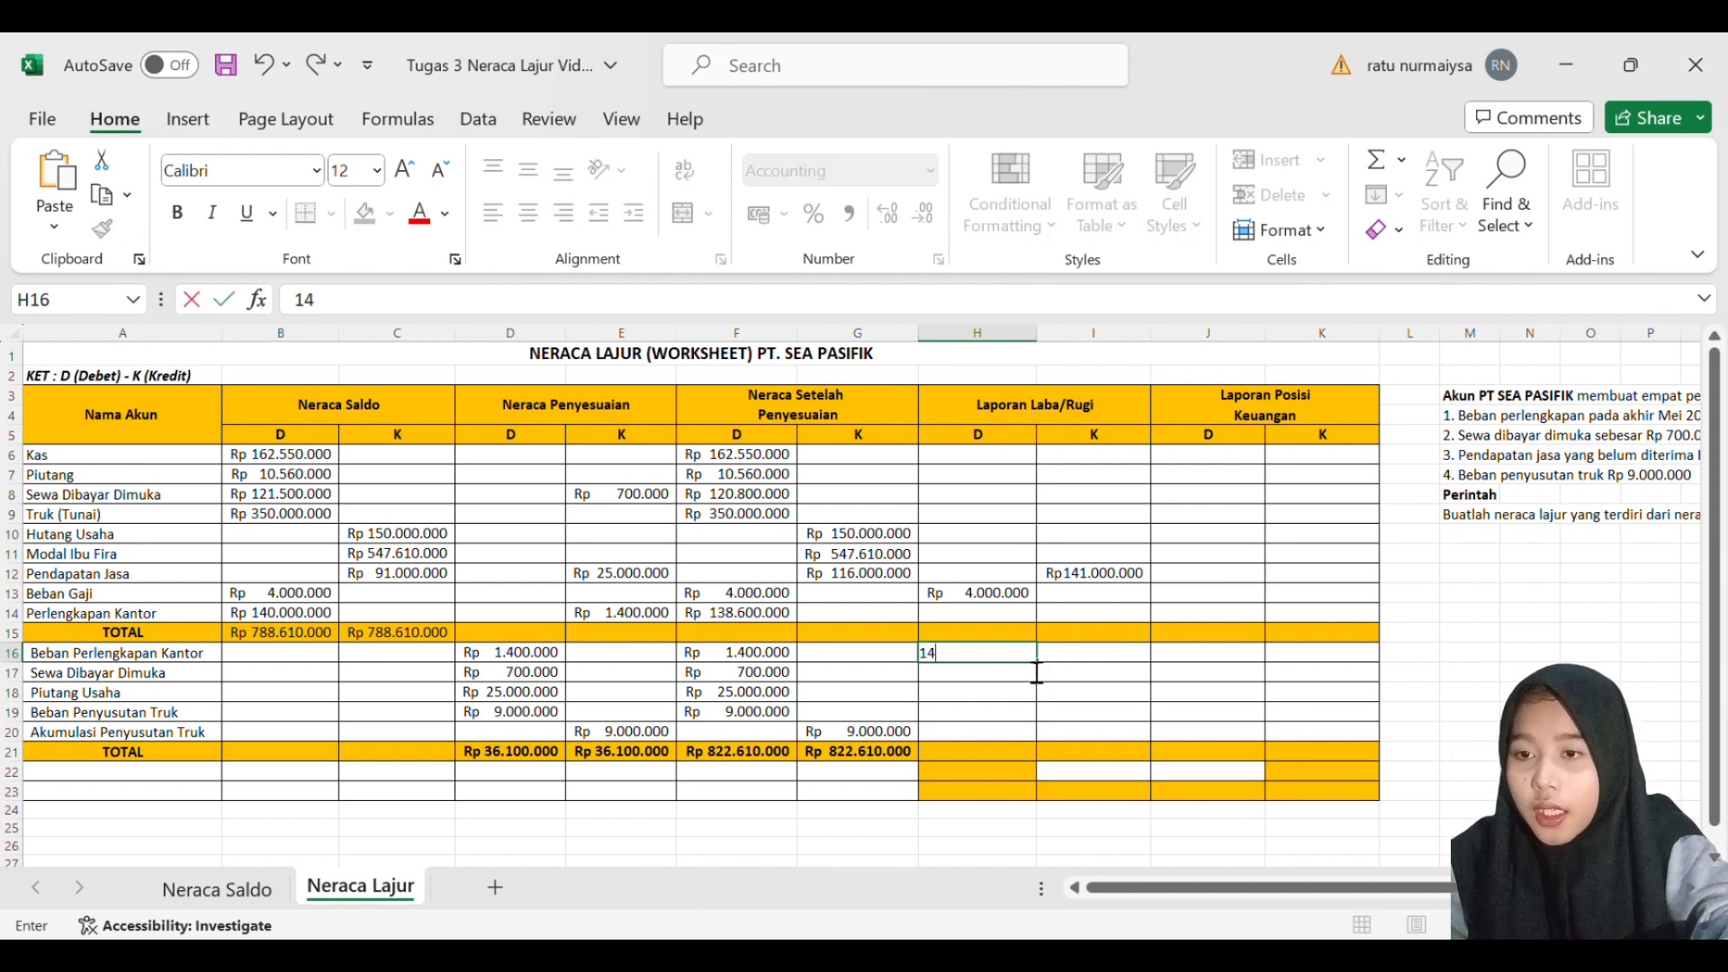
text(000000)
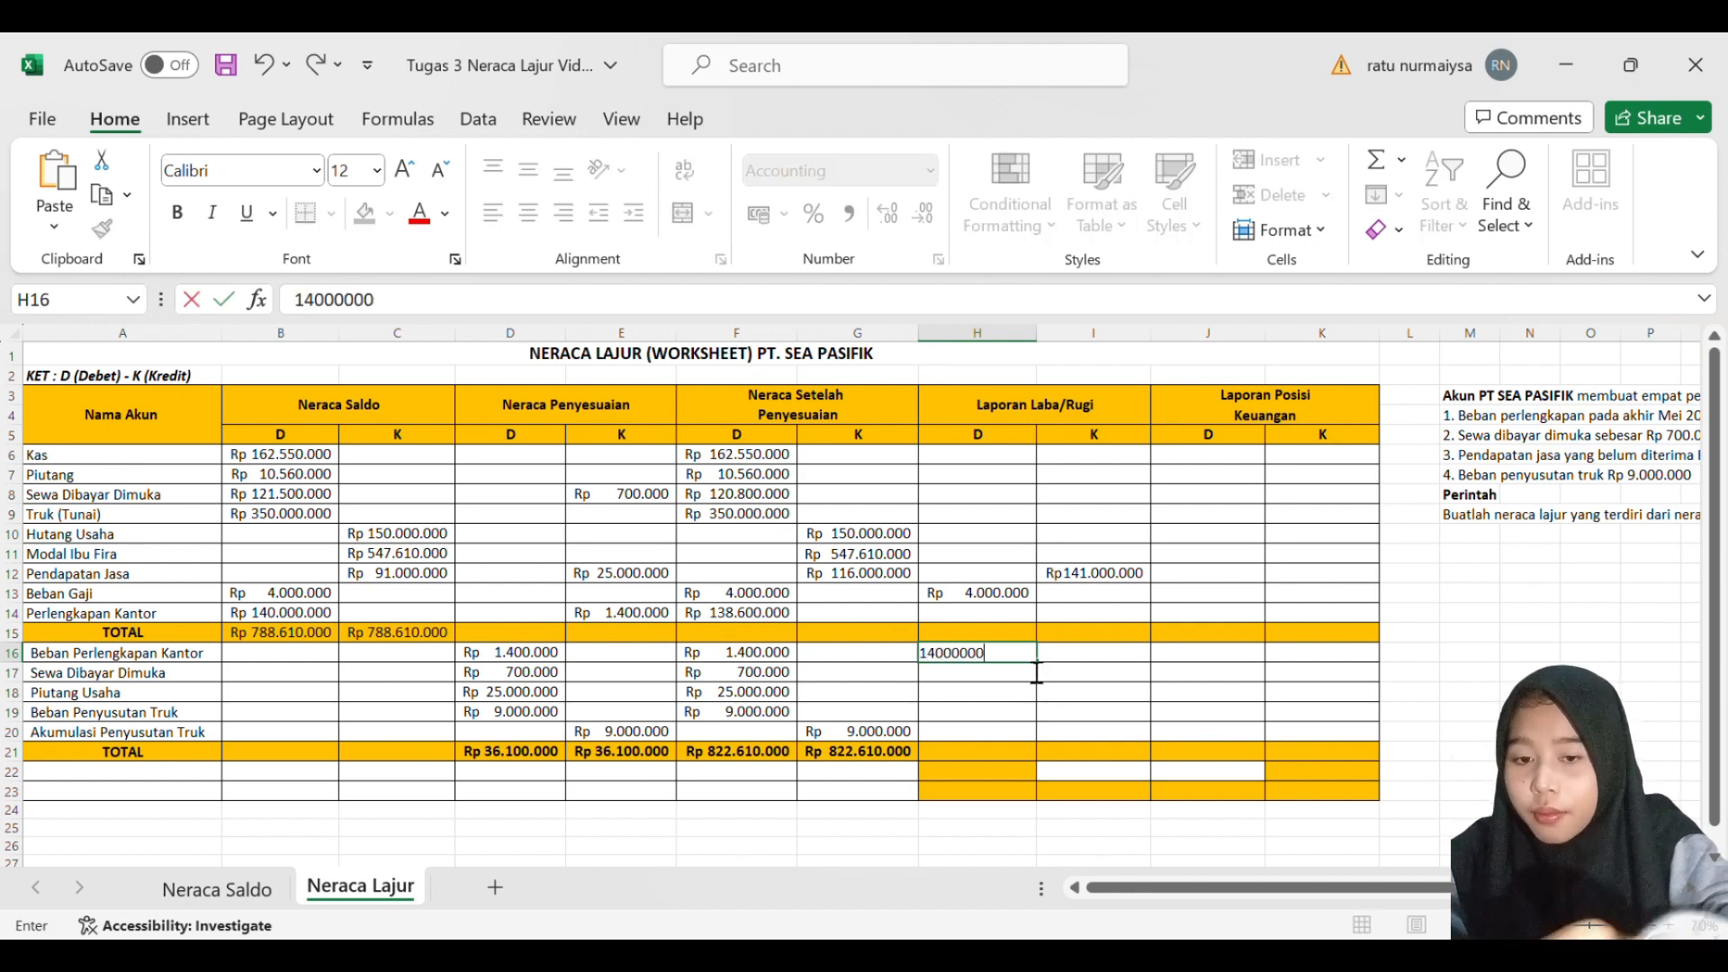
key(BackSpace)
key(Return)
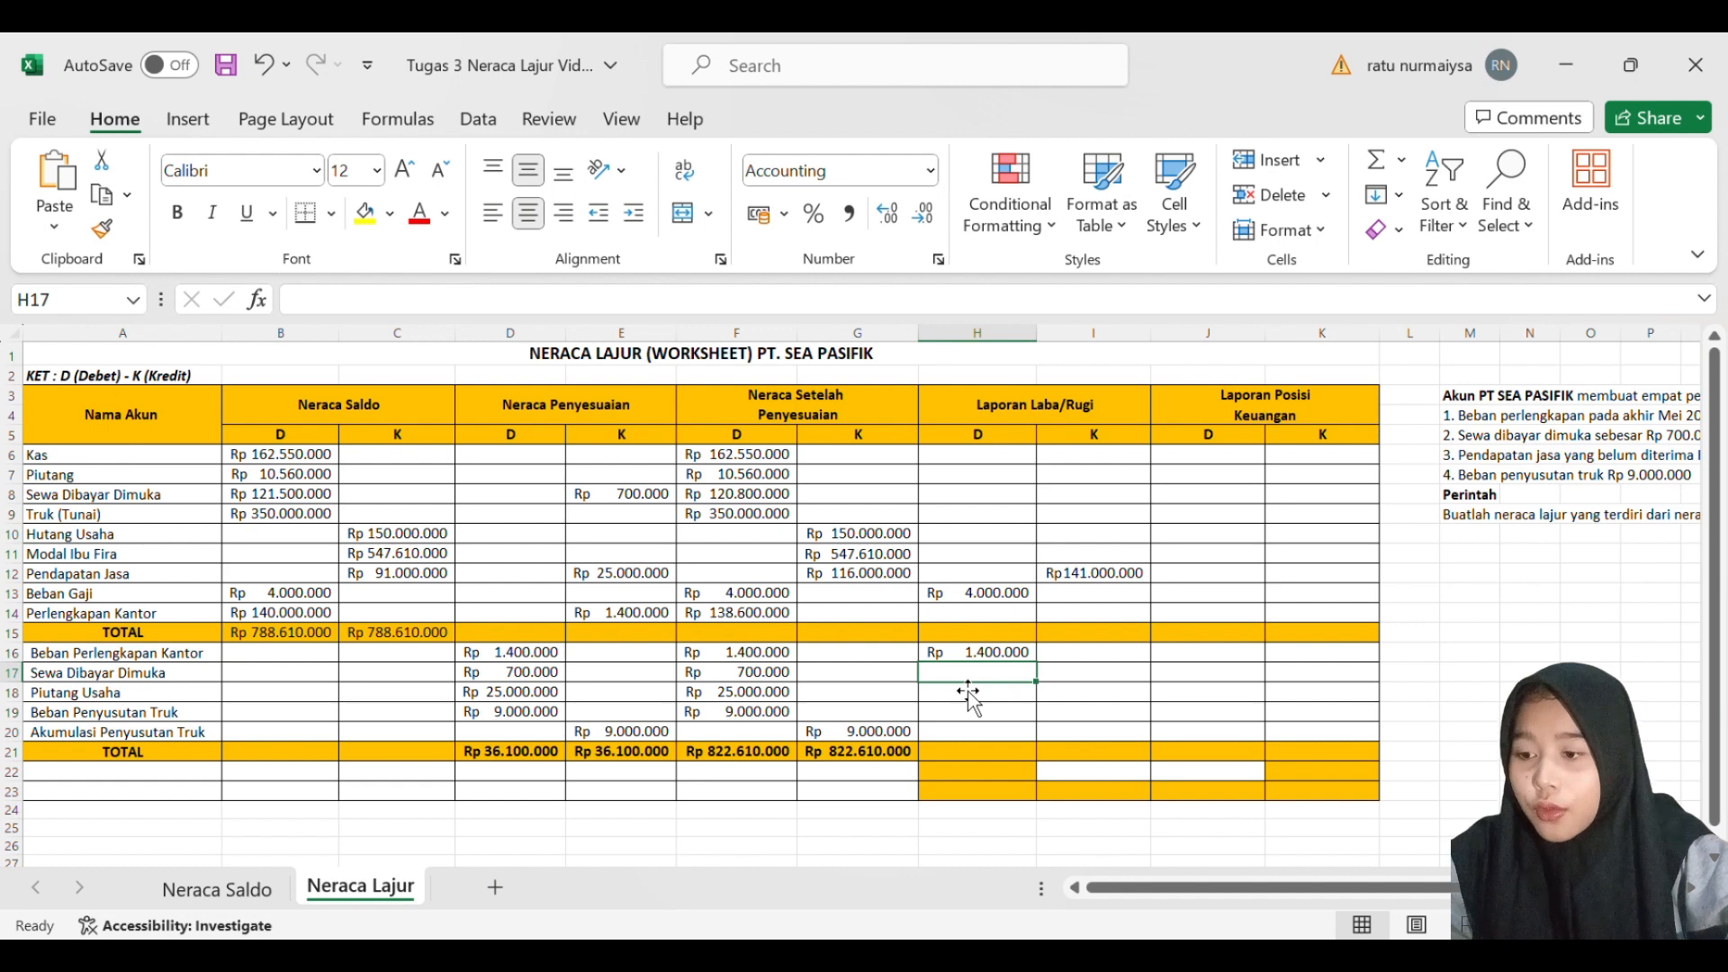
- Enter 700000 as the Laporan Laba/Rugi debit for Sewa Dibayar Dimuka in H17
text(700)
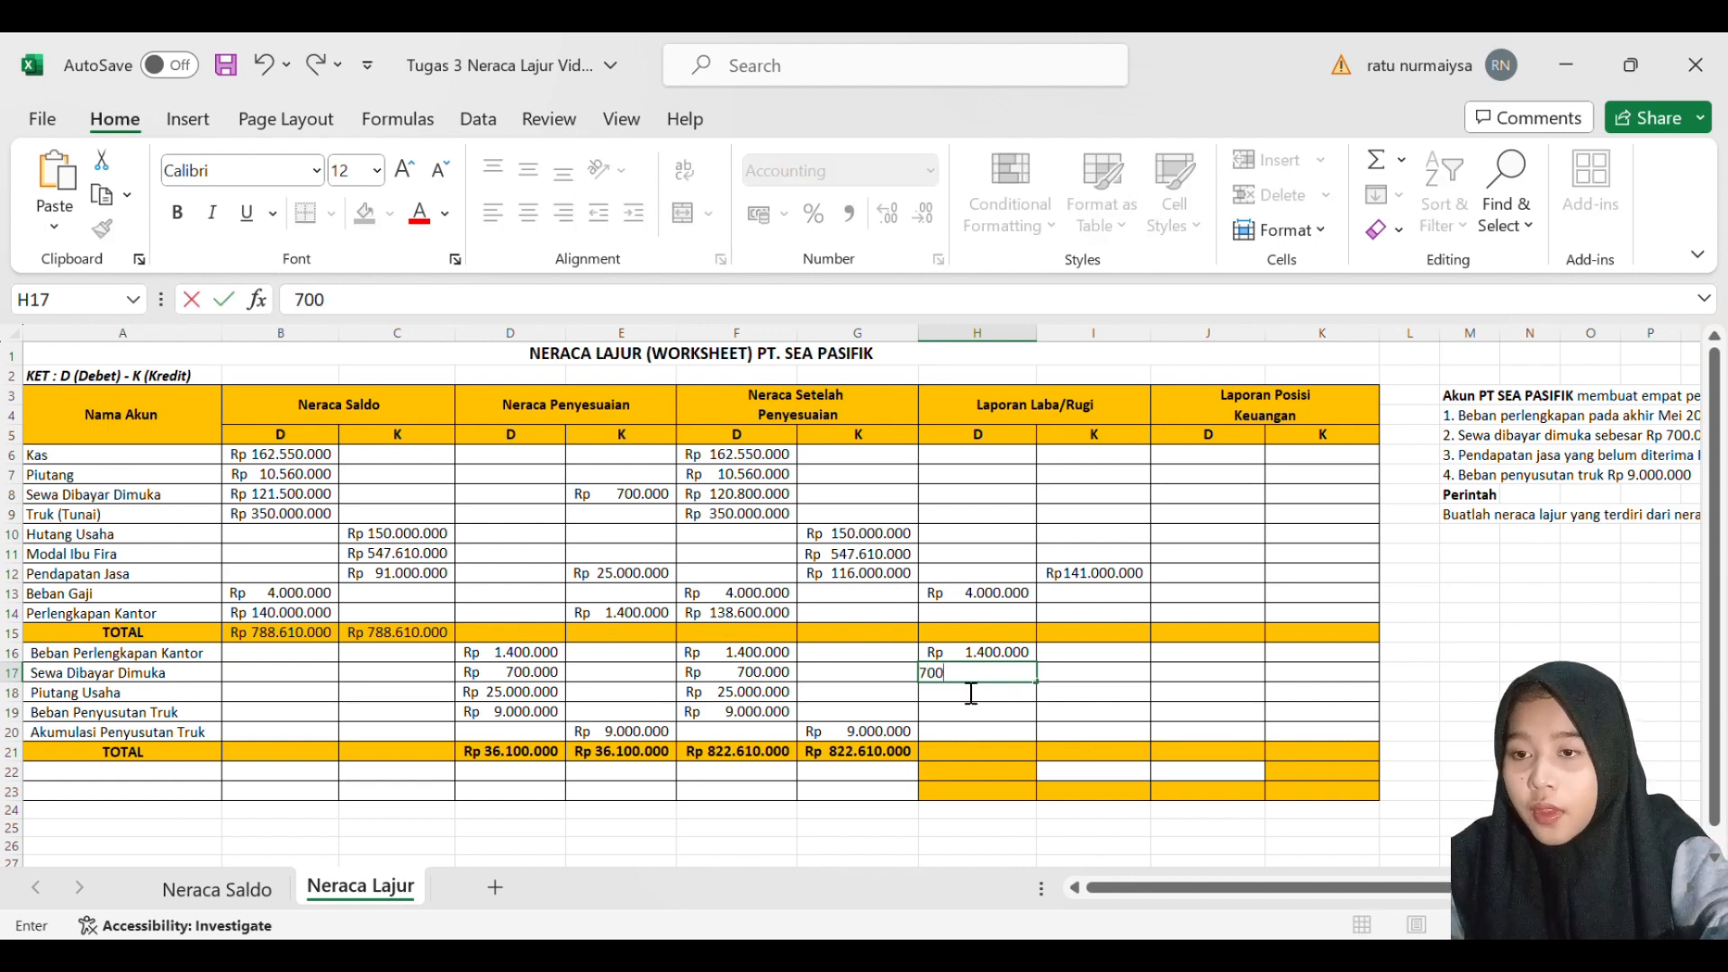
text(00000)
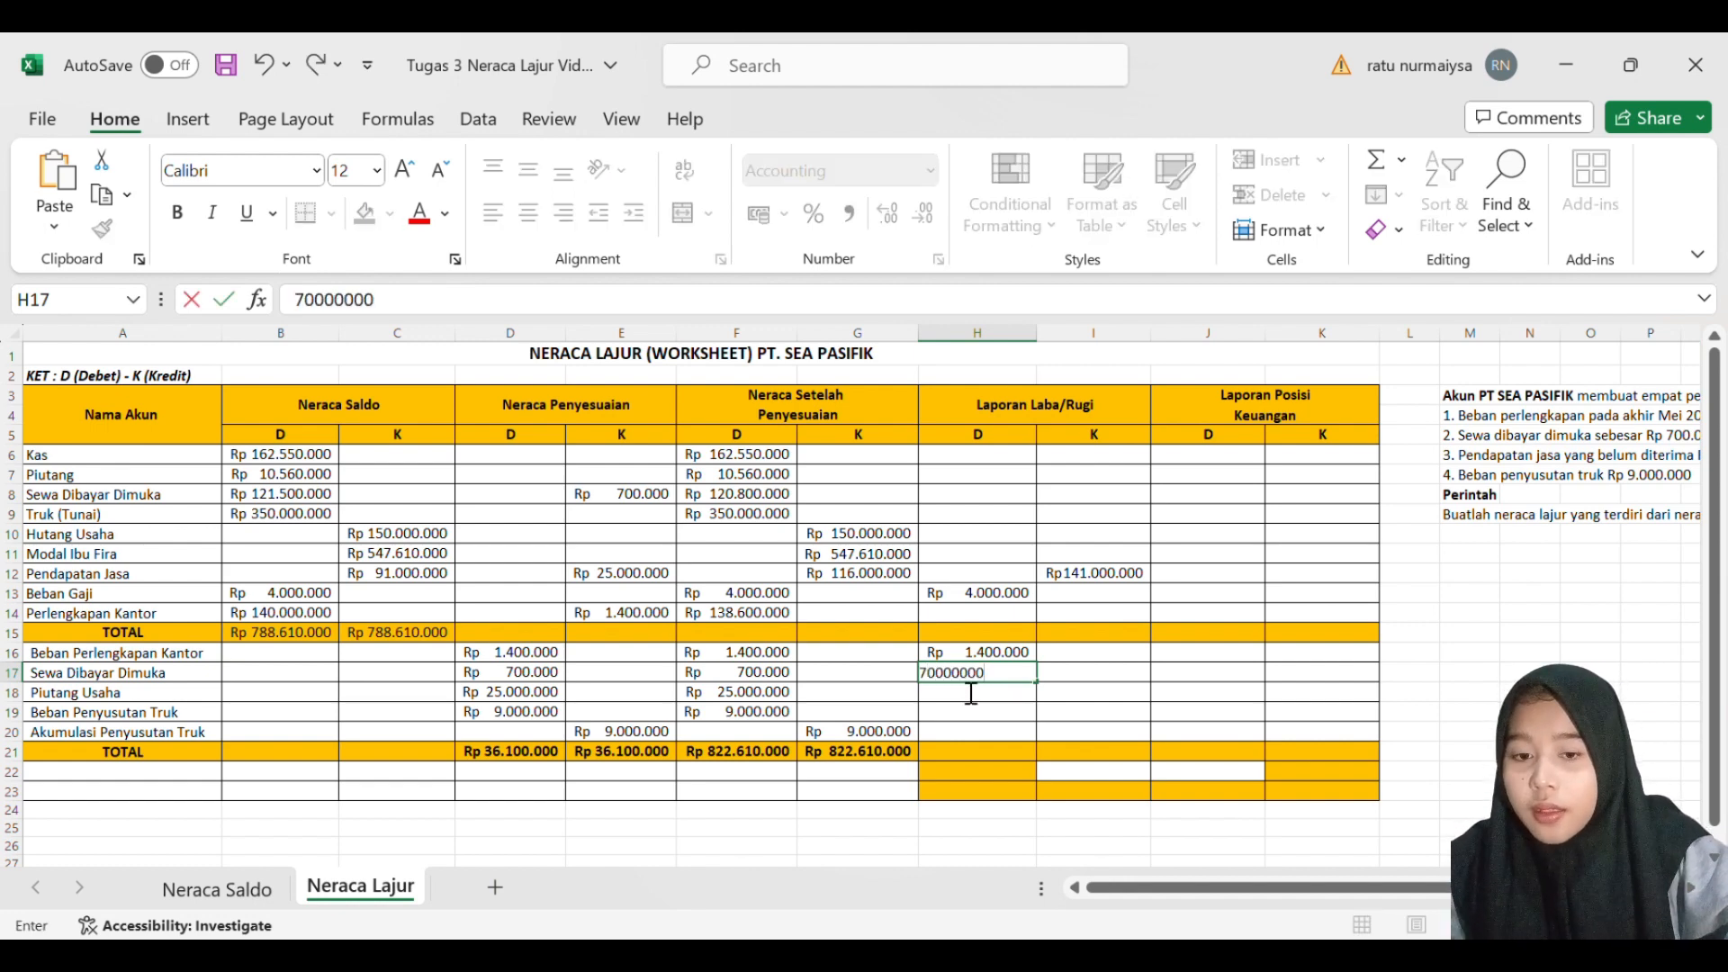
key(Return)
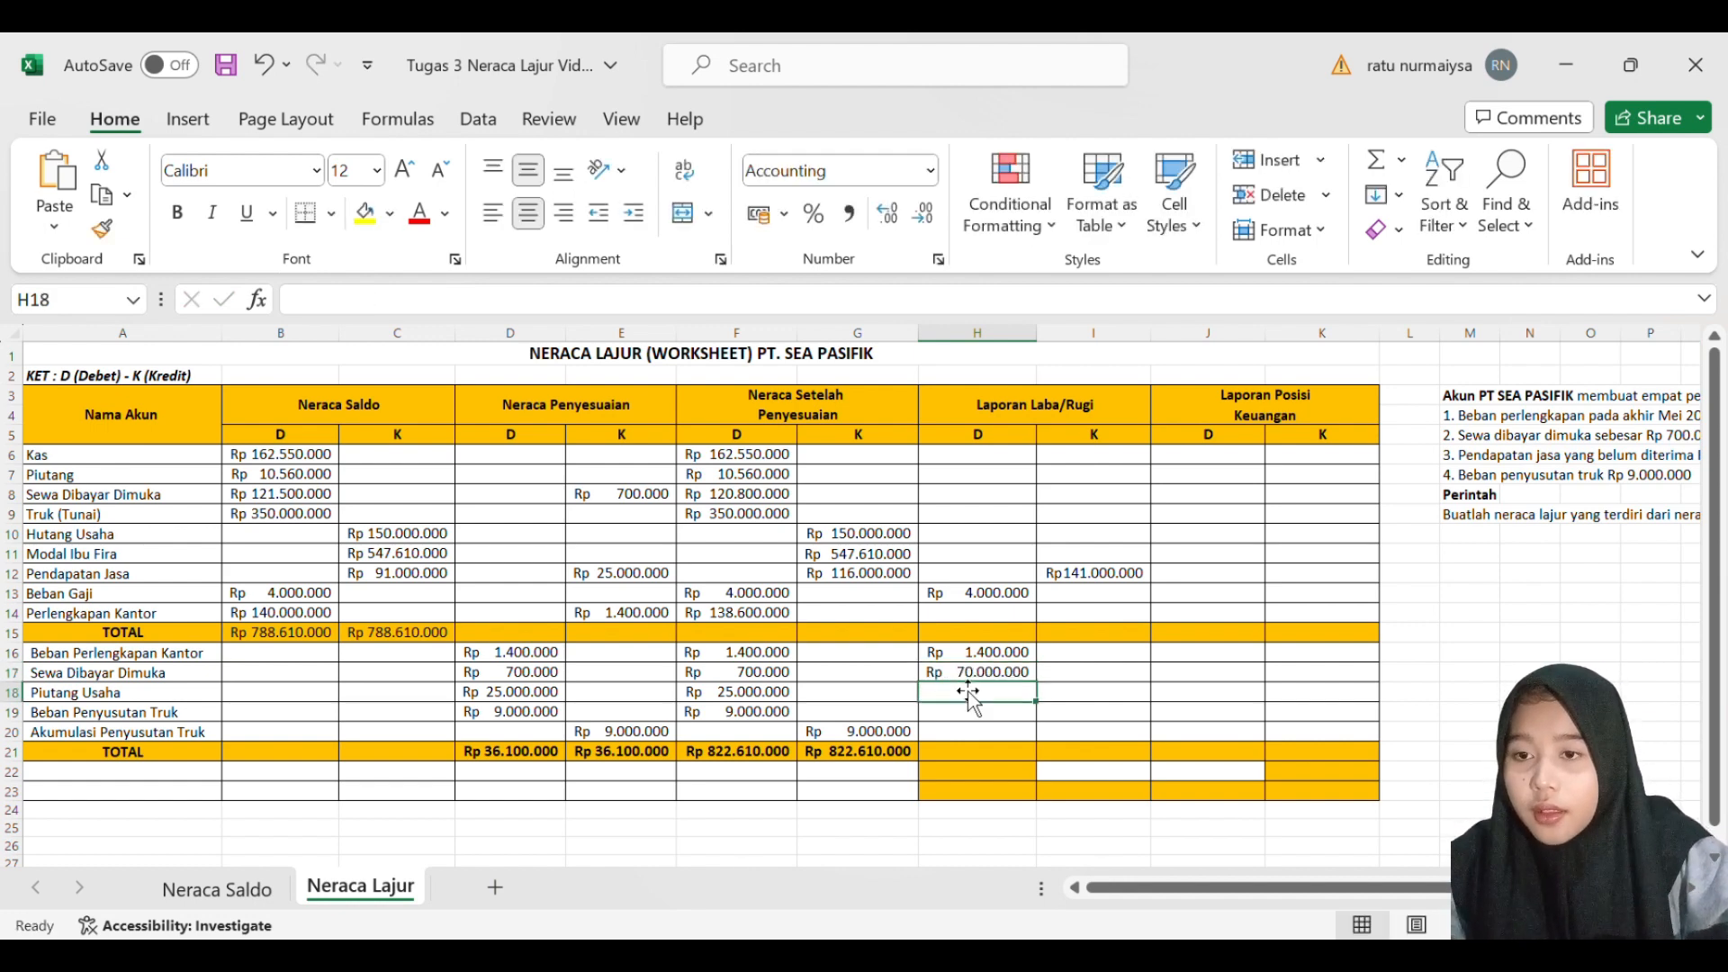
double_click(1020, 678)
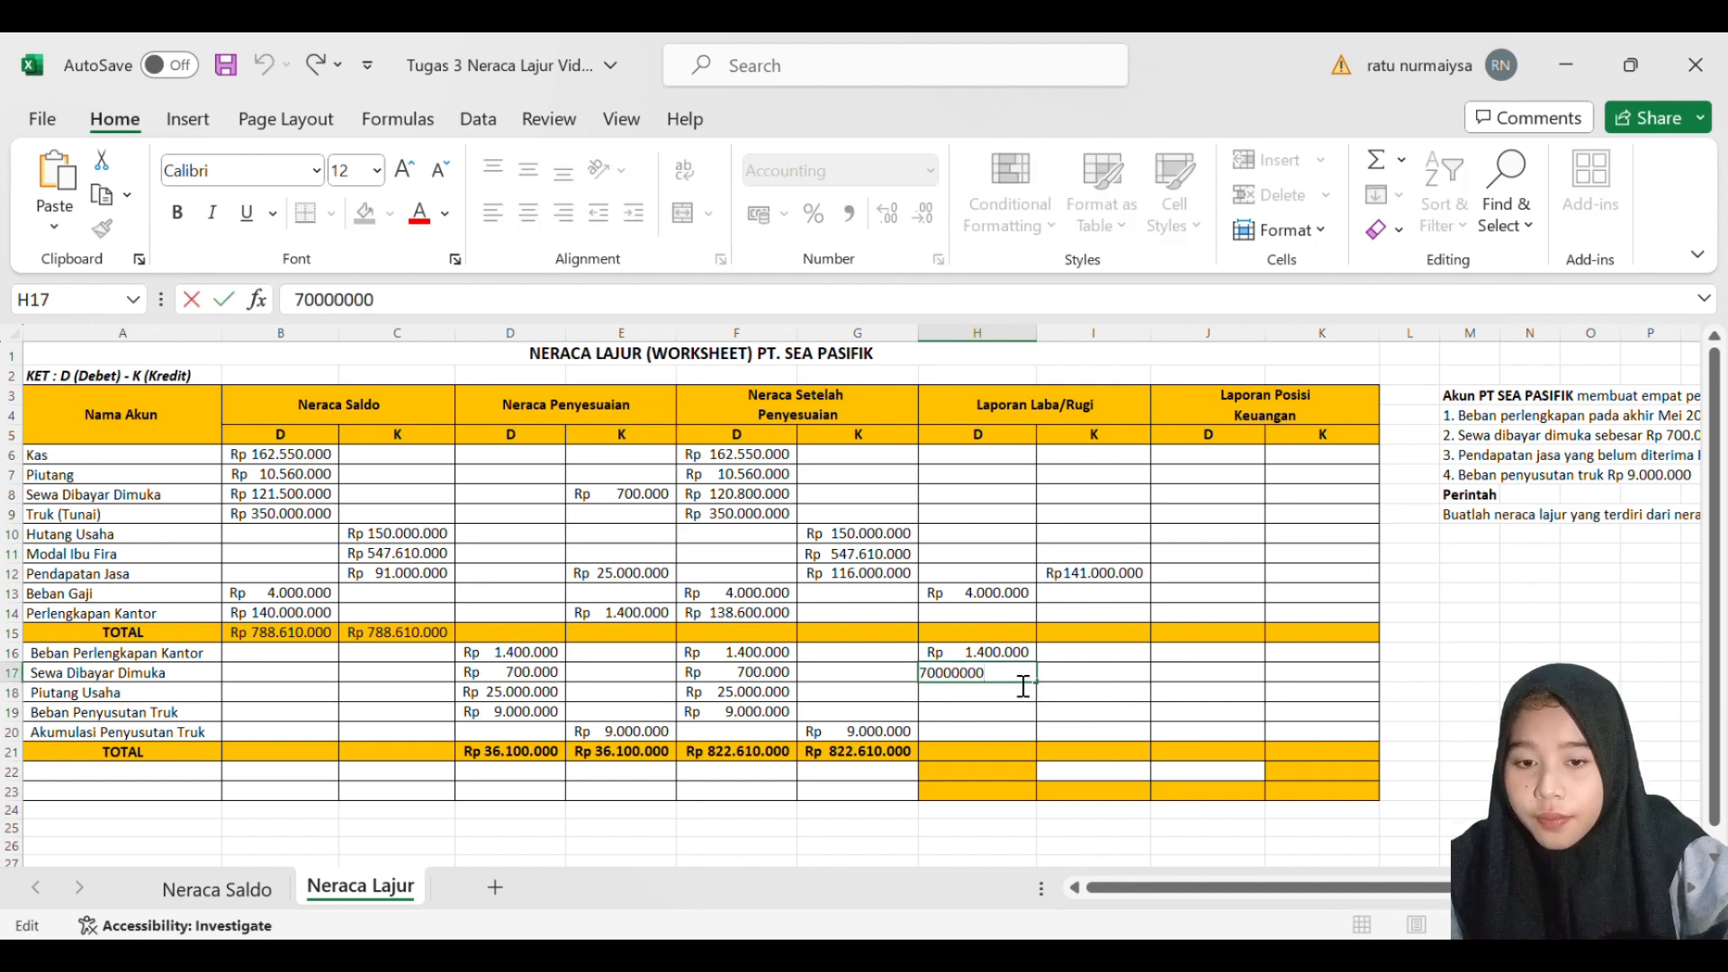
key(BackSpace)
key(BackSpace)
key(Return)
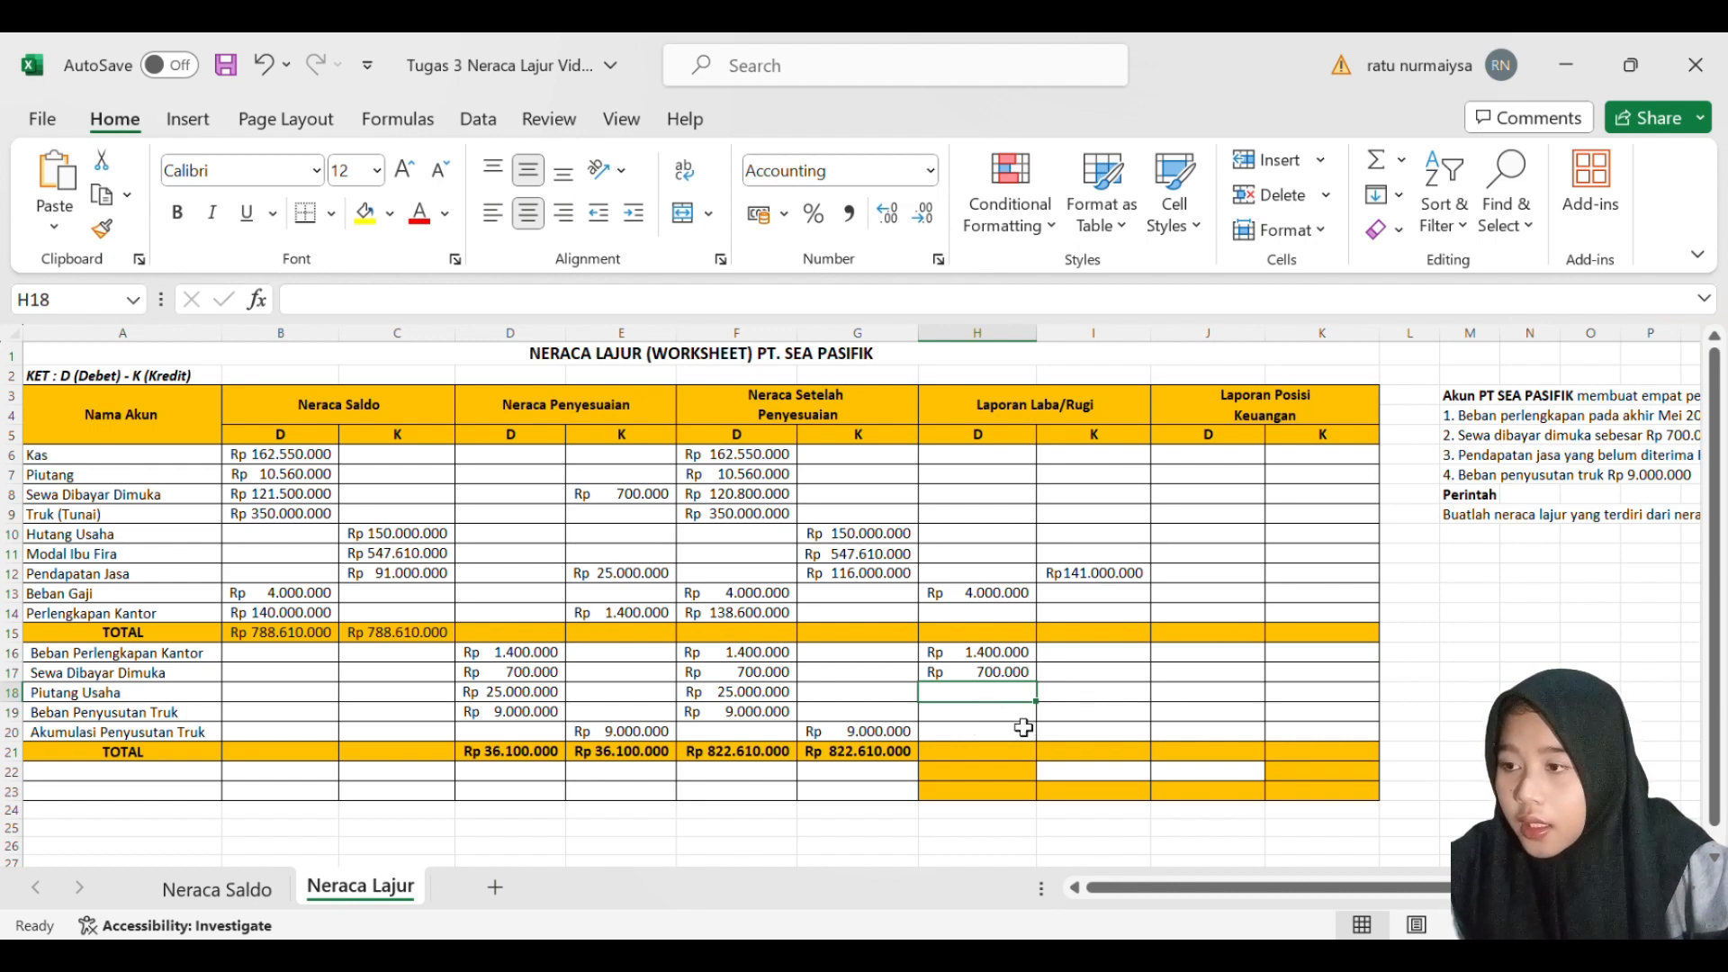
- Enter 9000000 as the Laporan Laba/Rugi debit for Beban Penyusutan Truk in H19
key(Down)
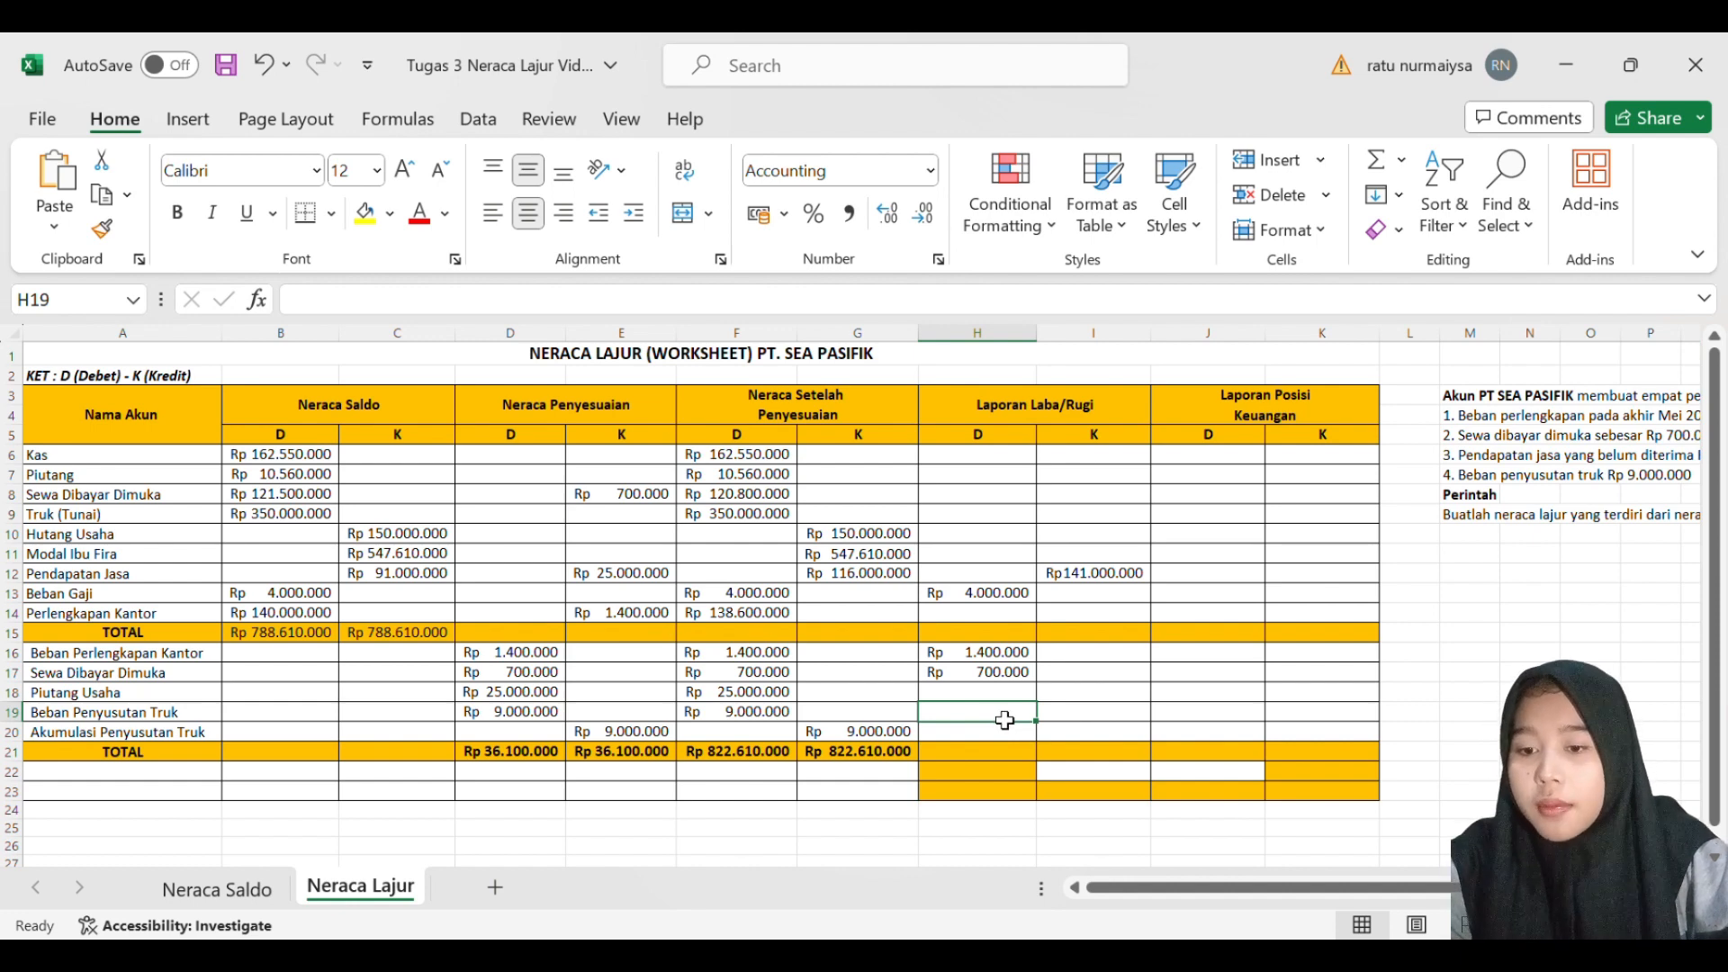
text(9000000)
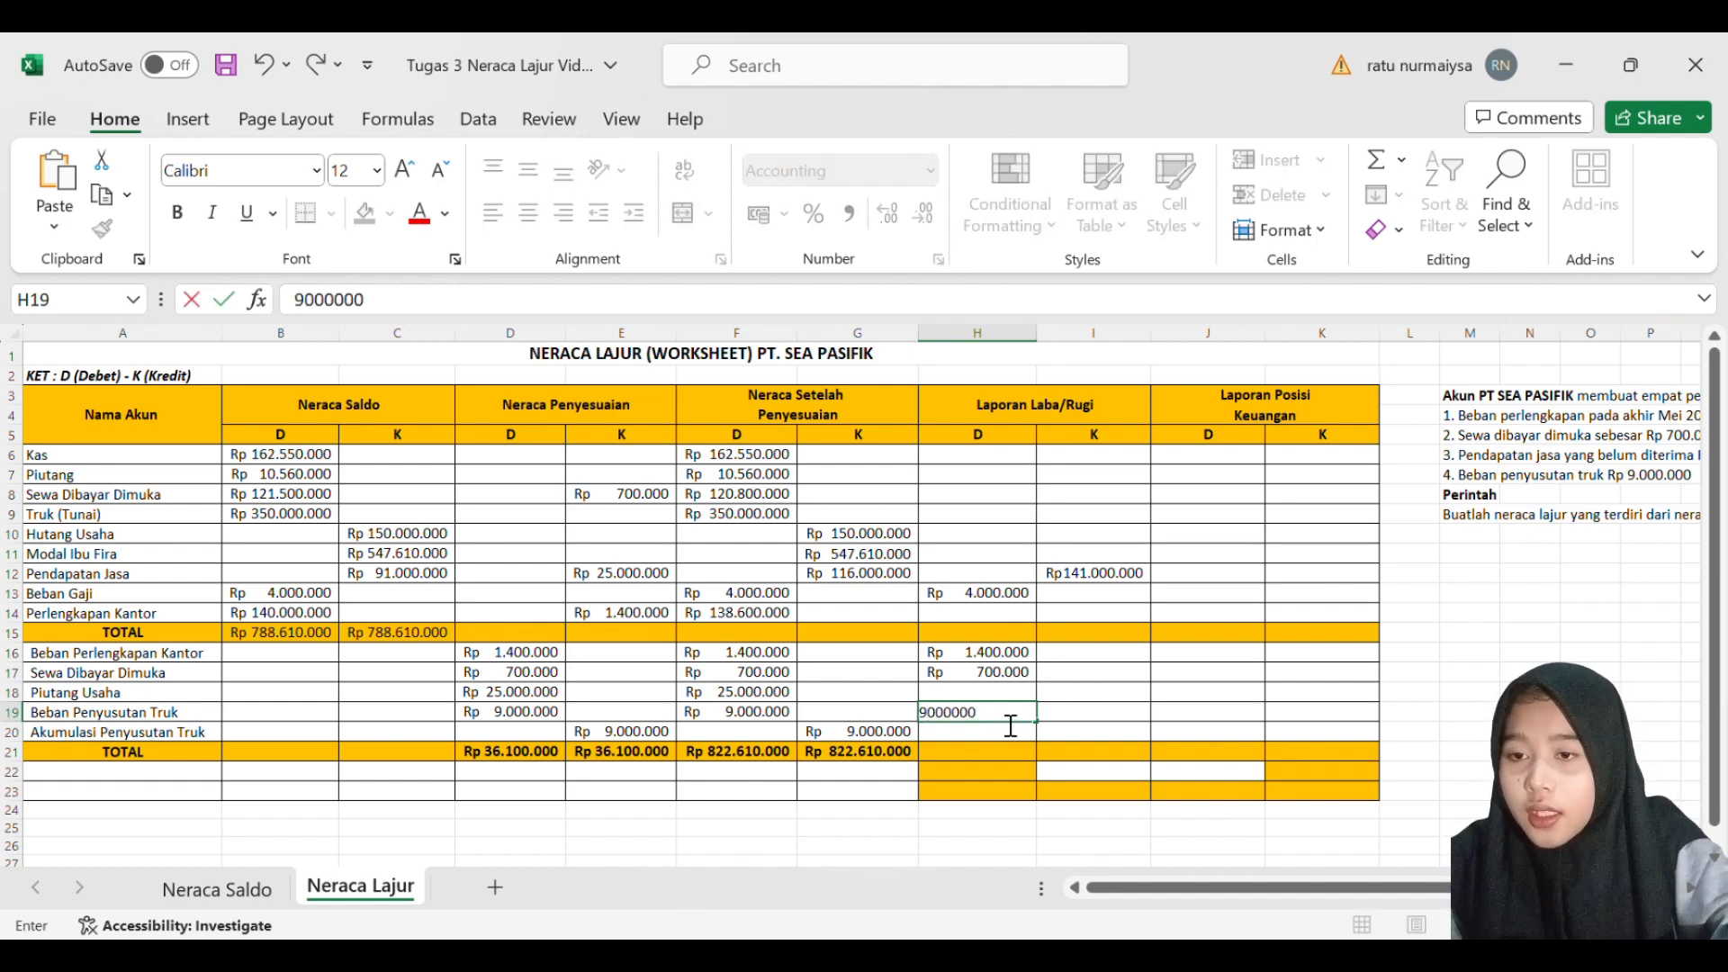
key(Return)
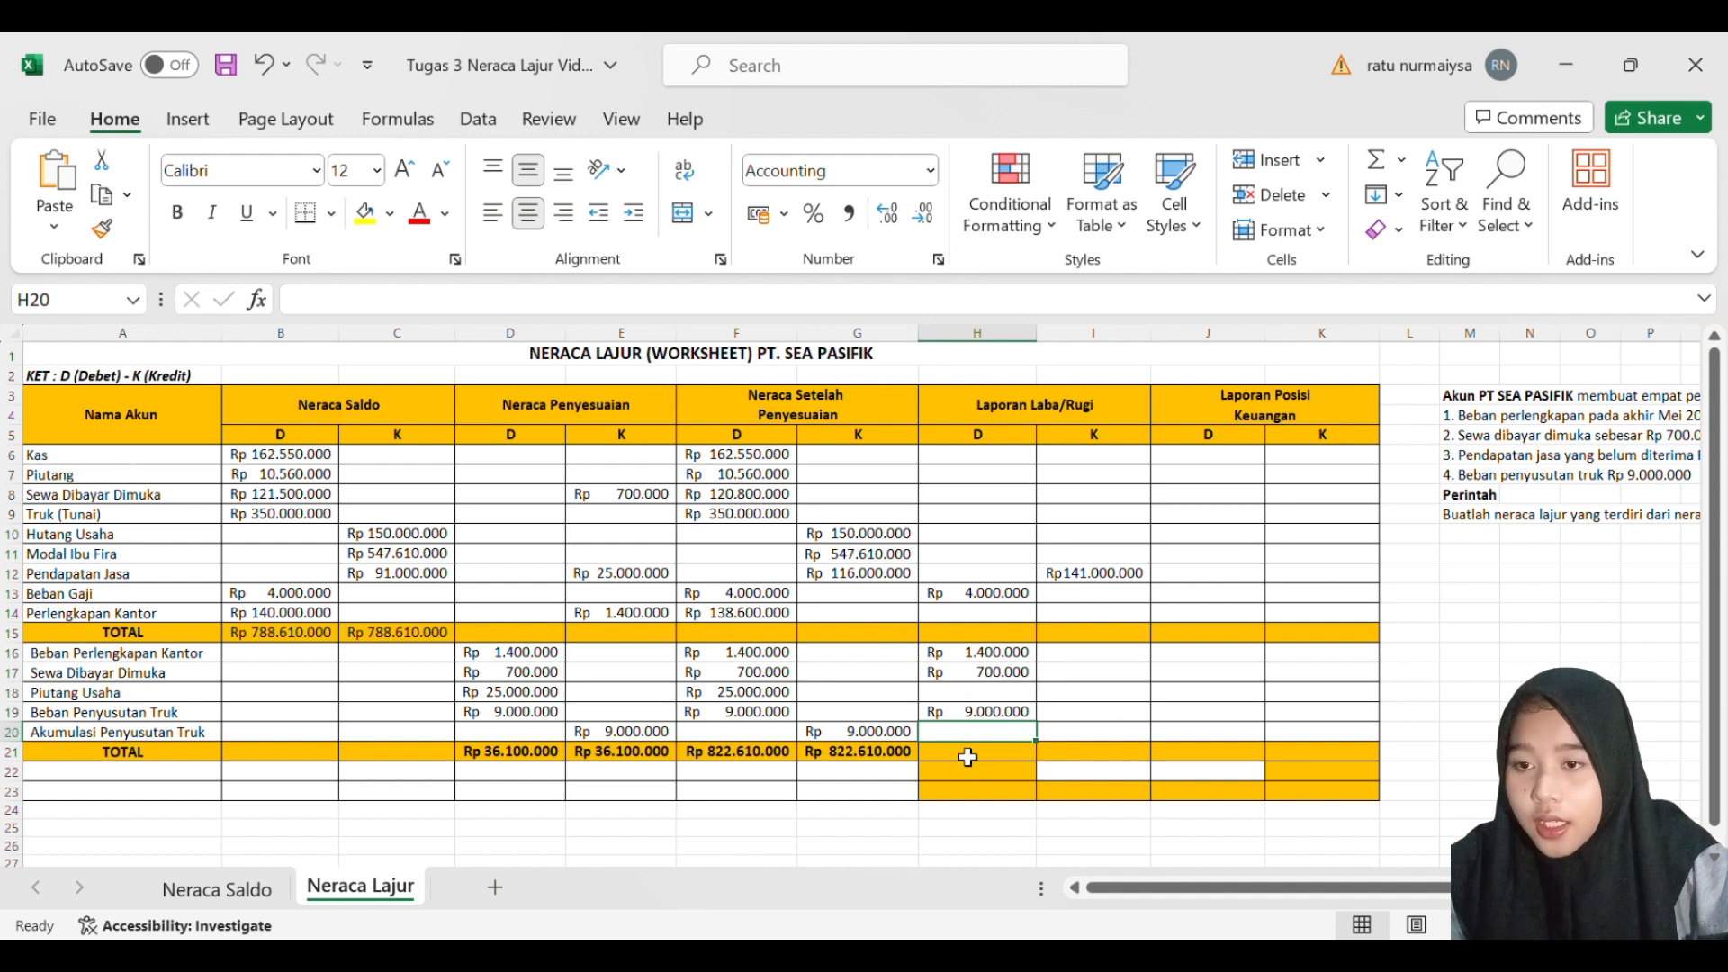
- Total the Laporan Laba/Rugi debit column in H21 with a SUM formula over H13:H19
key(Down)
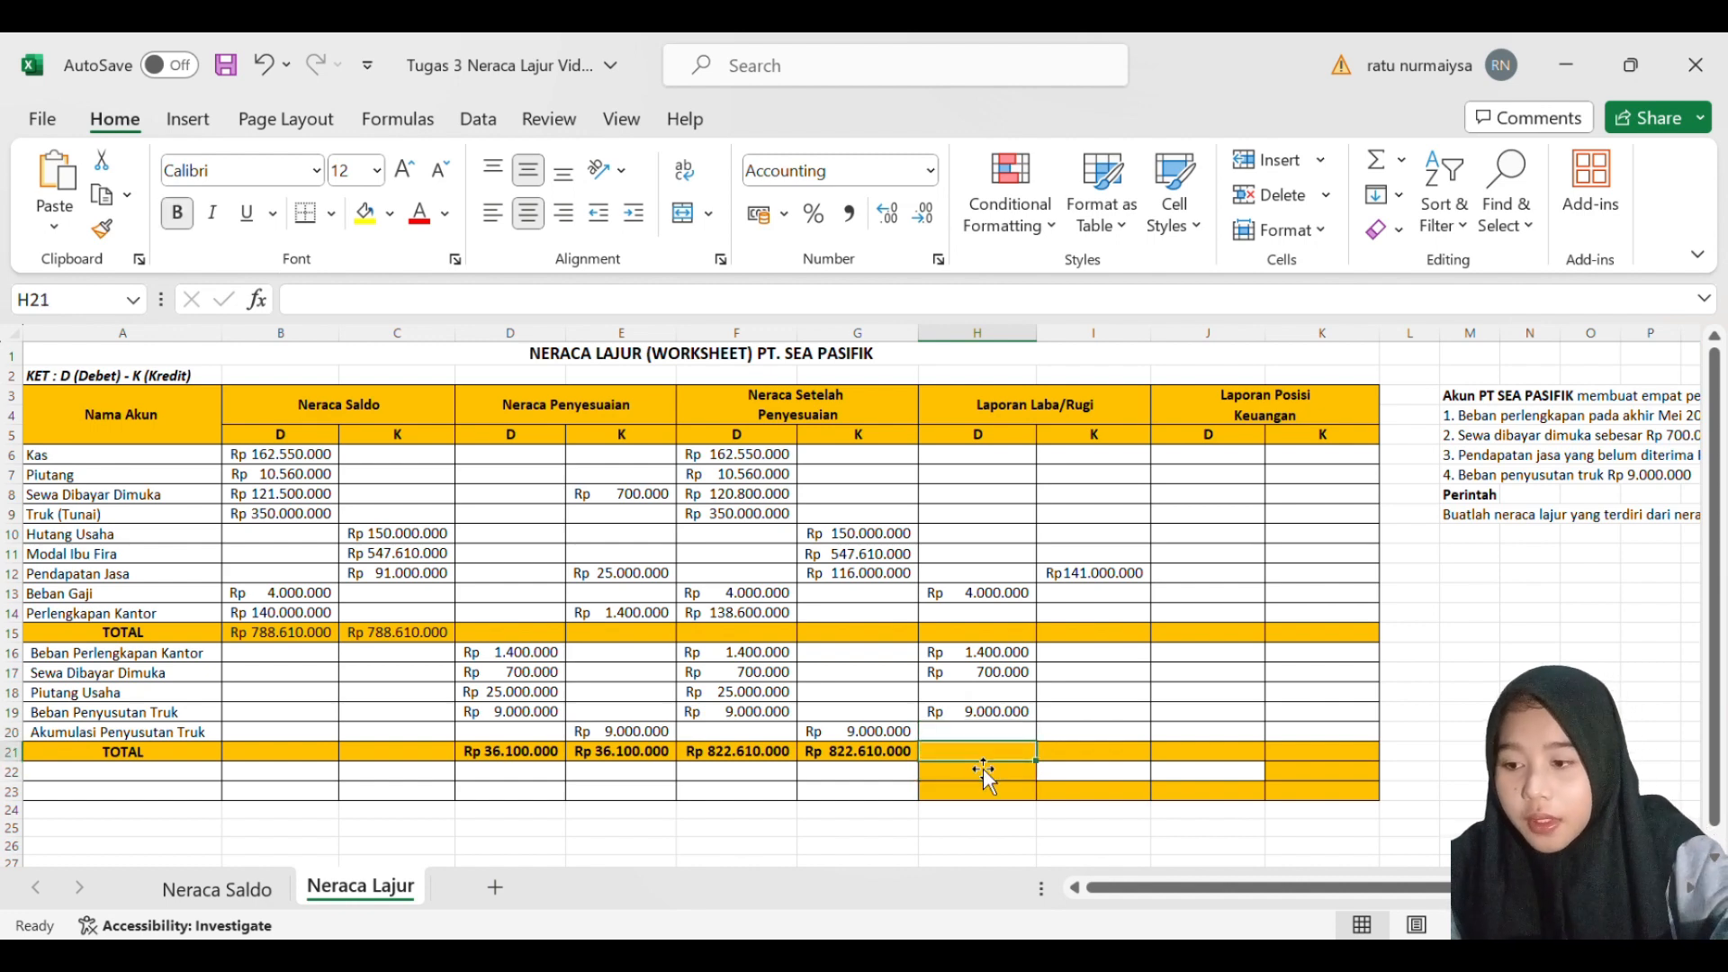
text(=SUM()
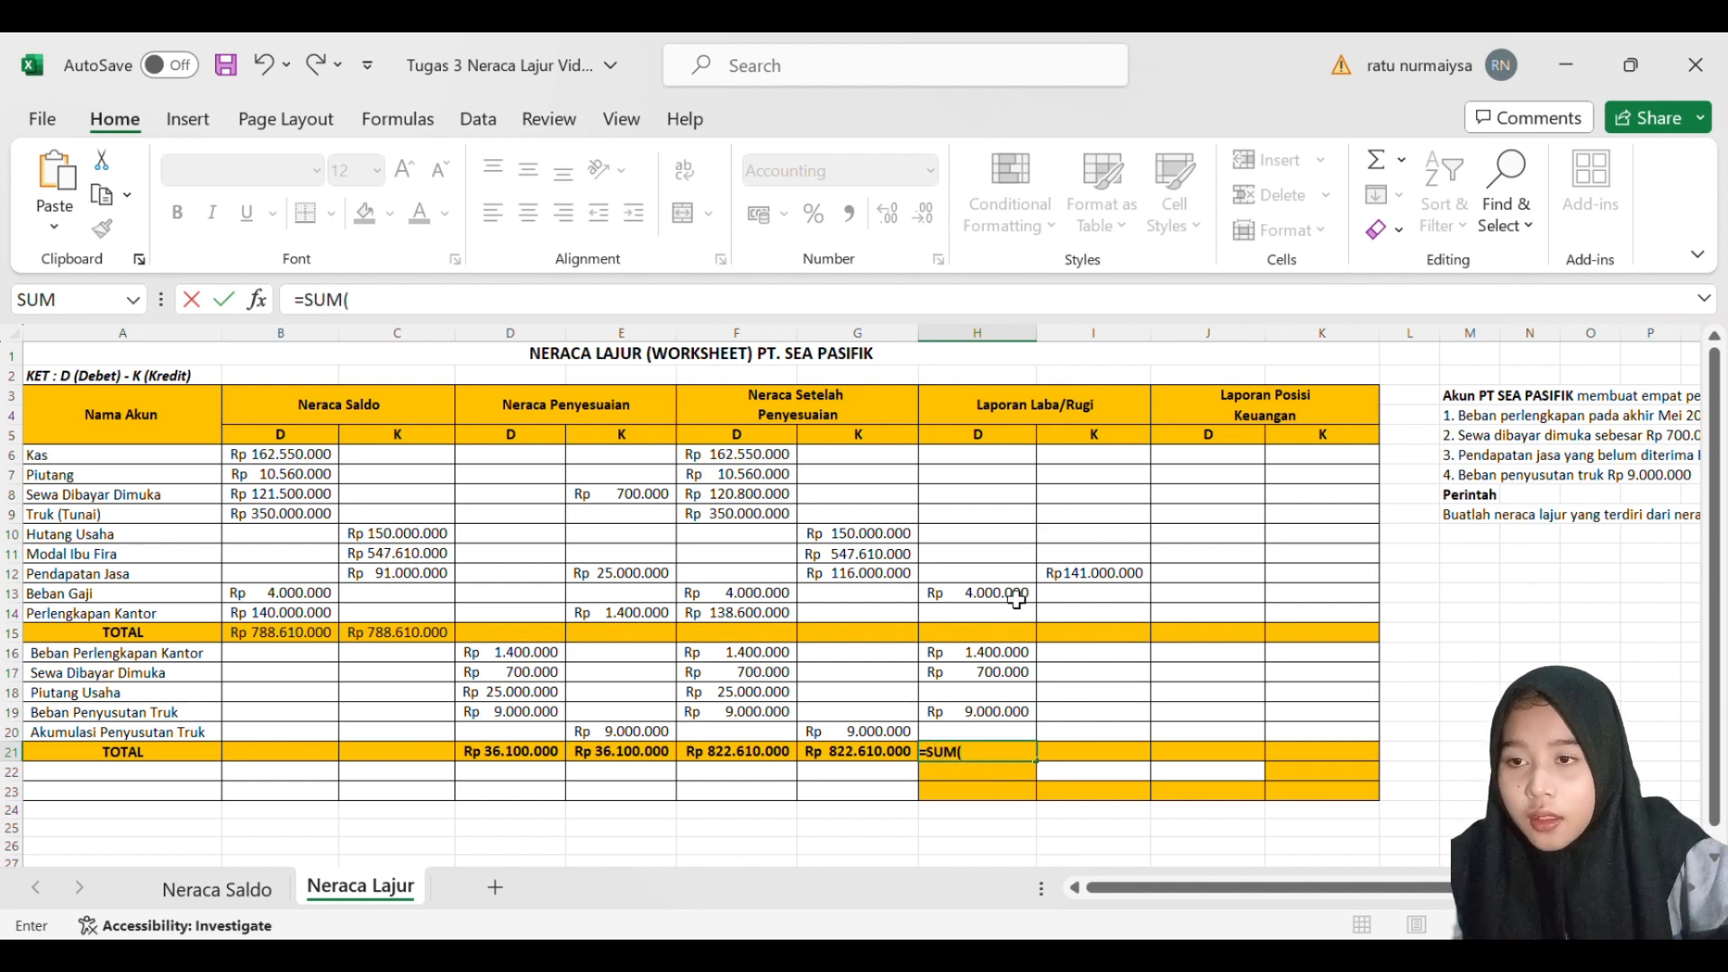
drag(1017, 595, 1015, 718)
key(Return)
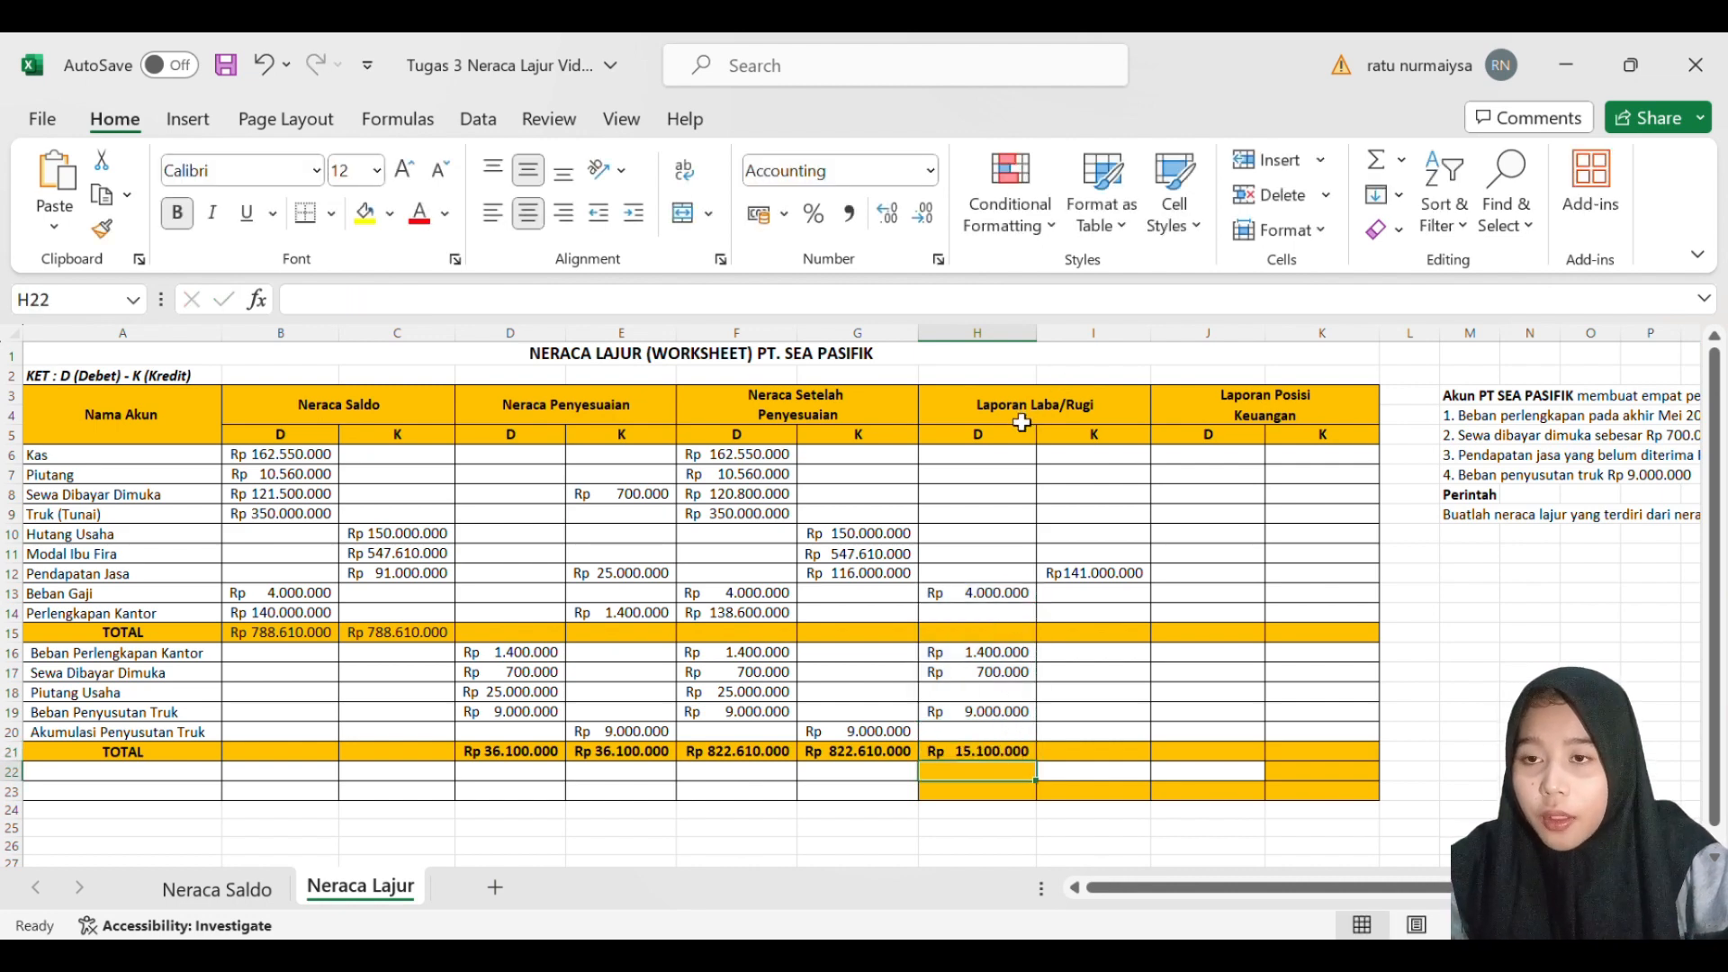
- Total the Laporan Laba/Rugi credit column in I21 with a SUM formula on I12
click(1099, 757)
text(=)
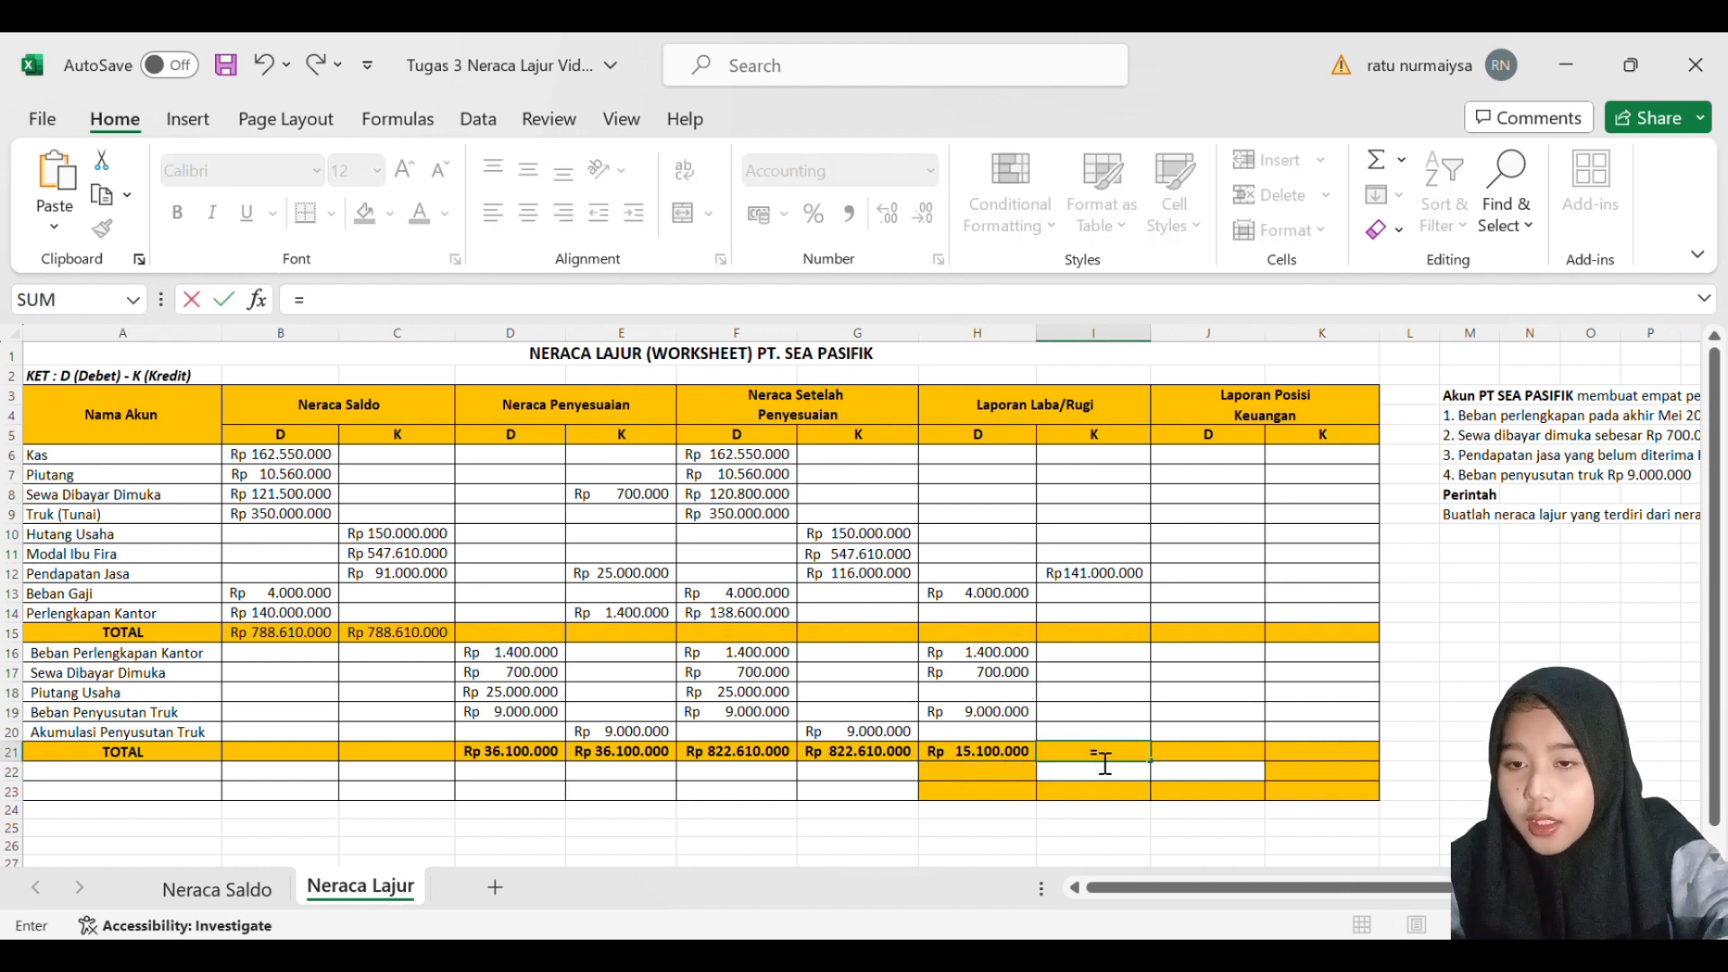
text(SUM()
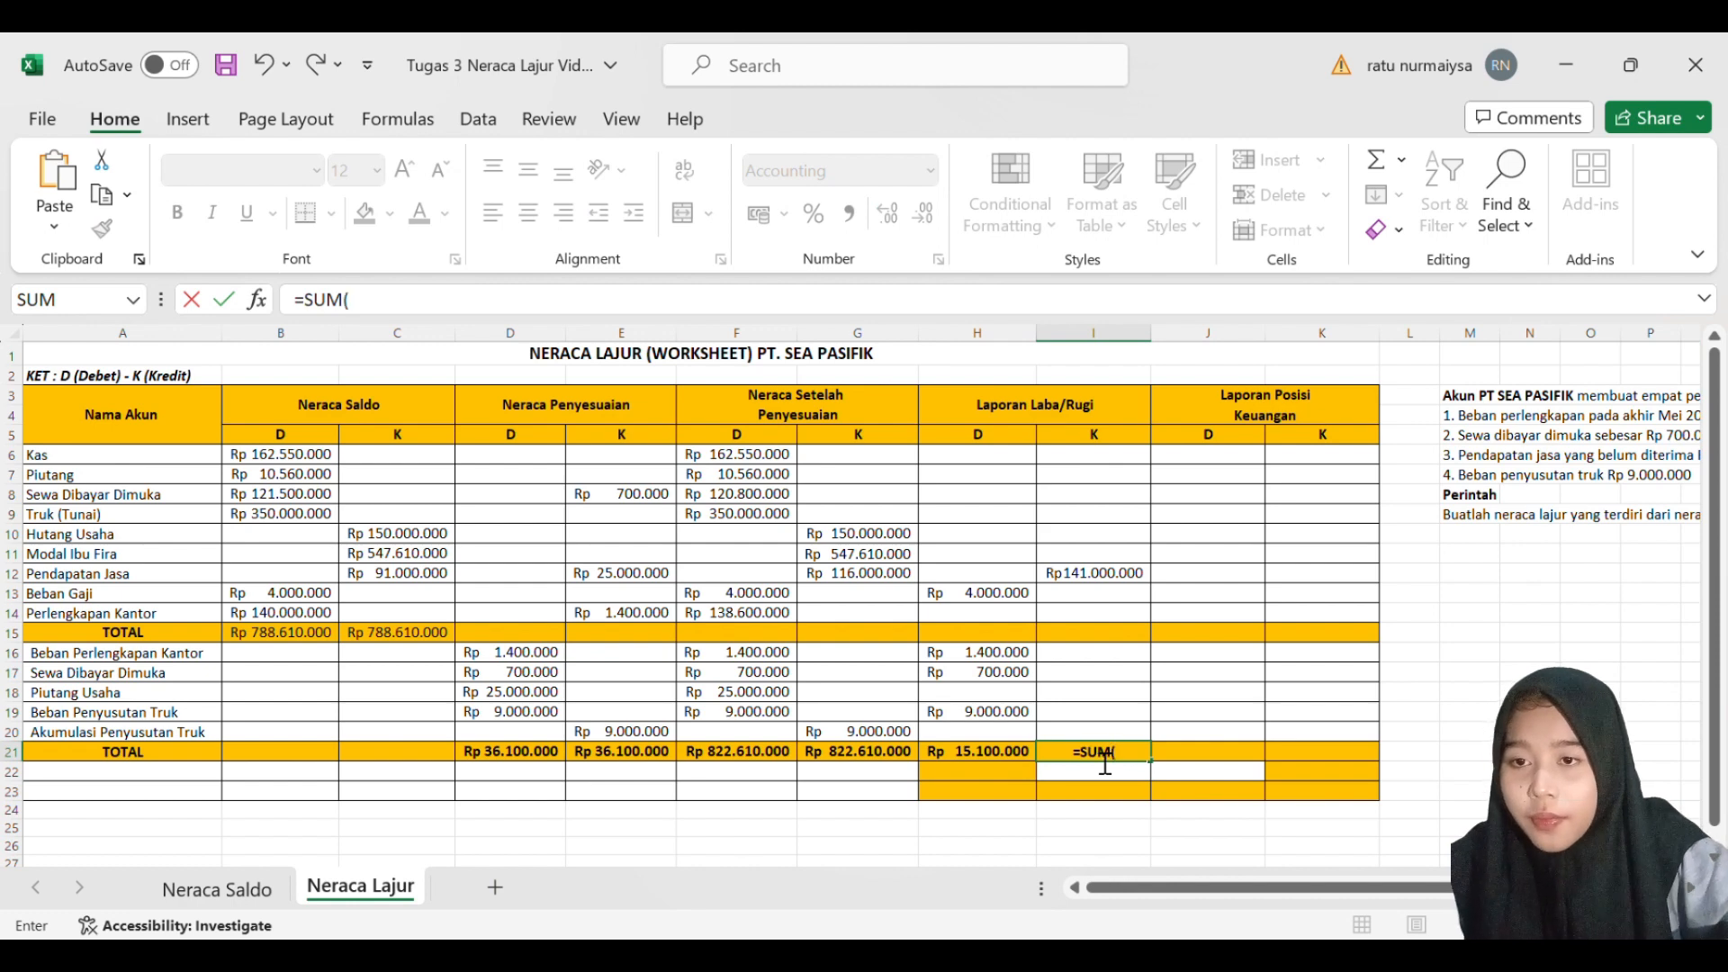
click(1112, 581)
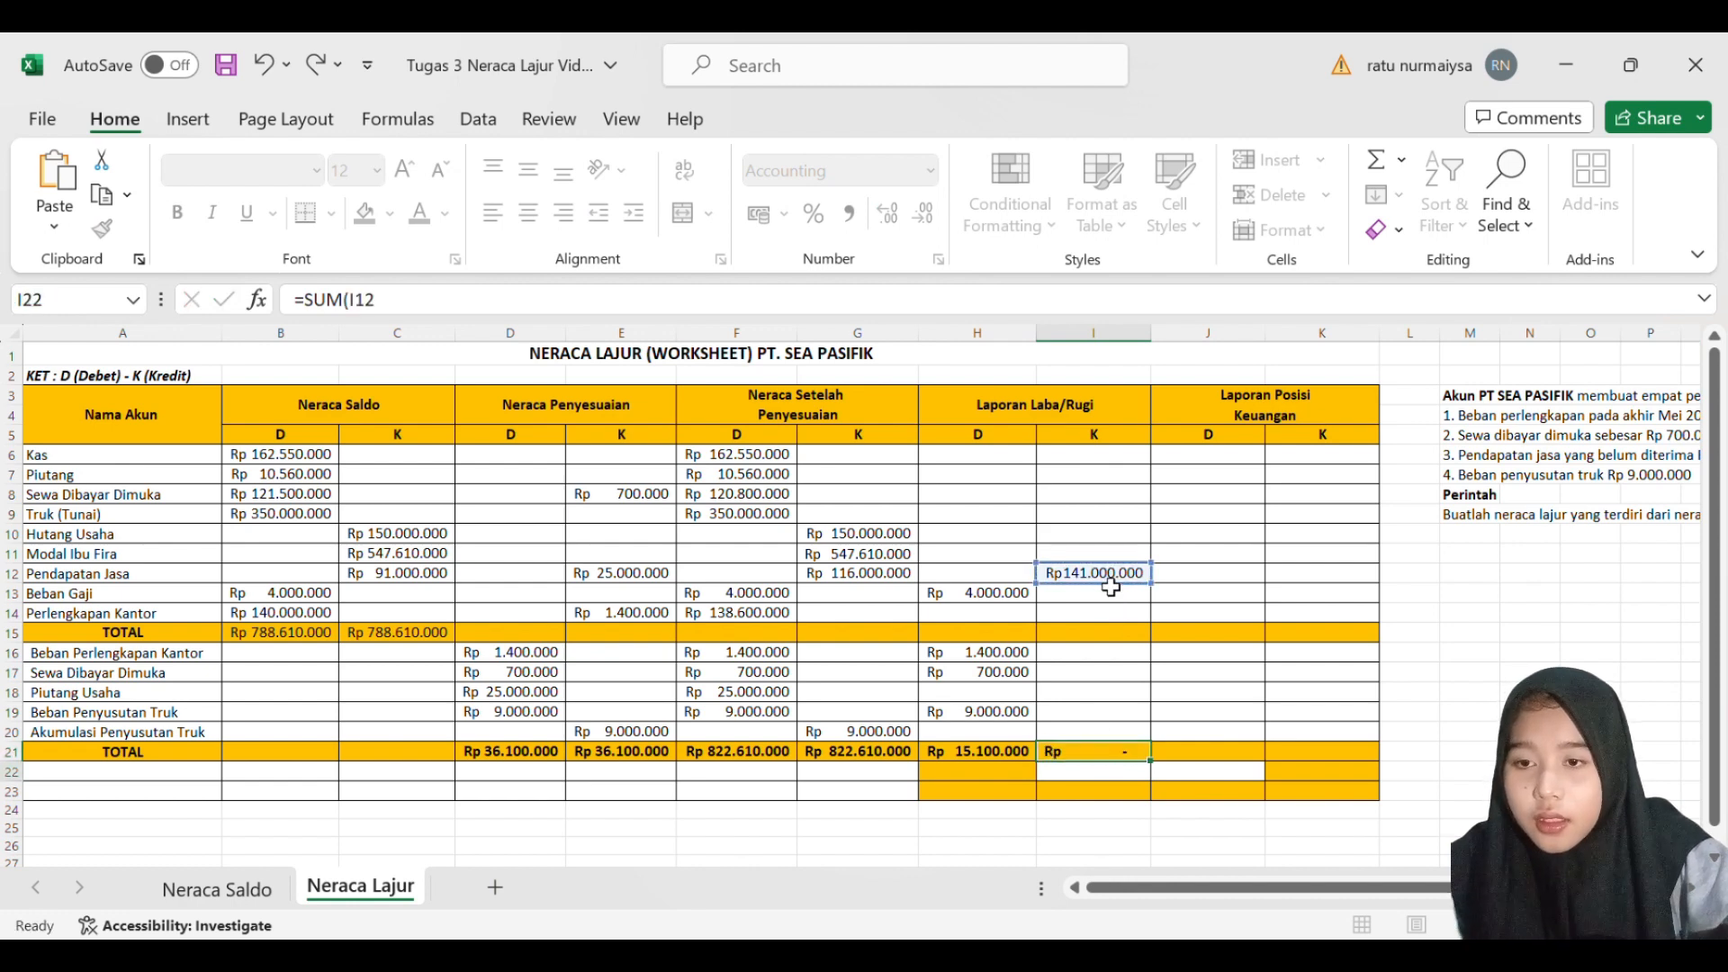
key(Return)
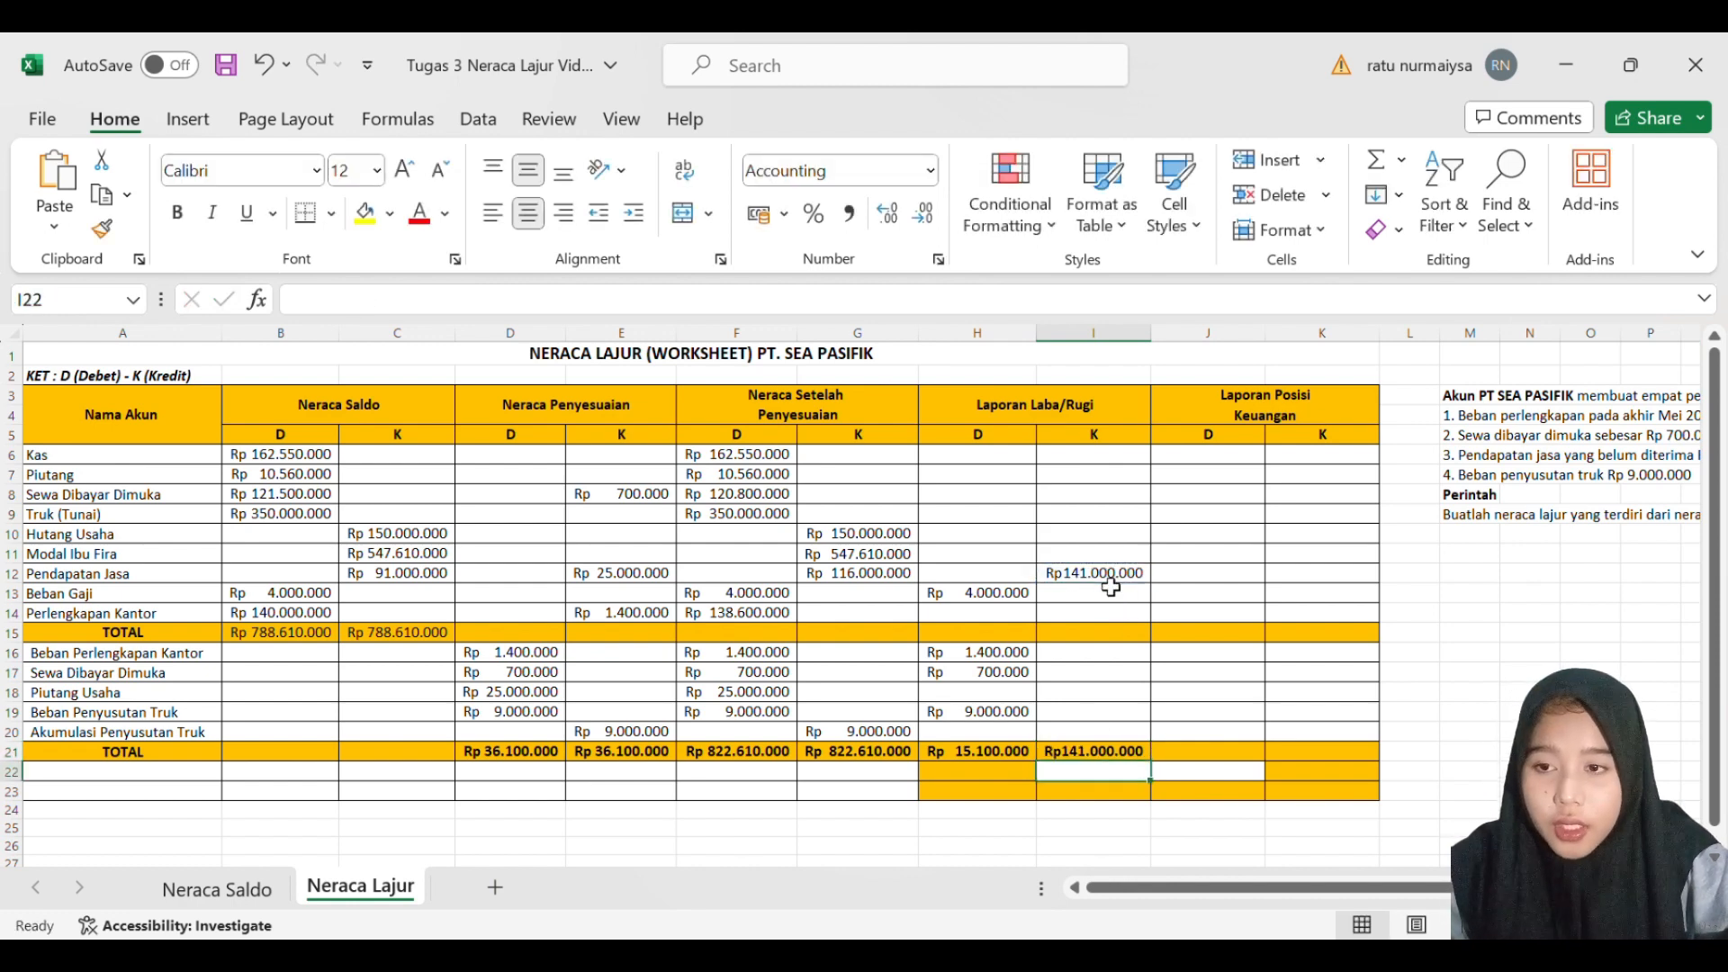
- Calculate the profit in H22 with a SUM formula subtracting the debit total H21 from the credit total I21
click(1019, 782)
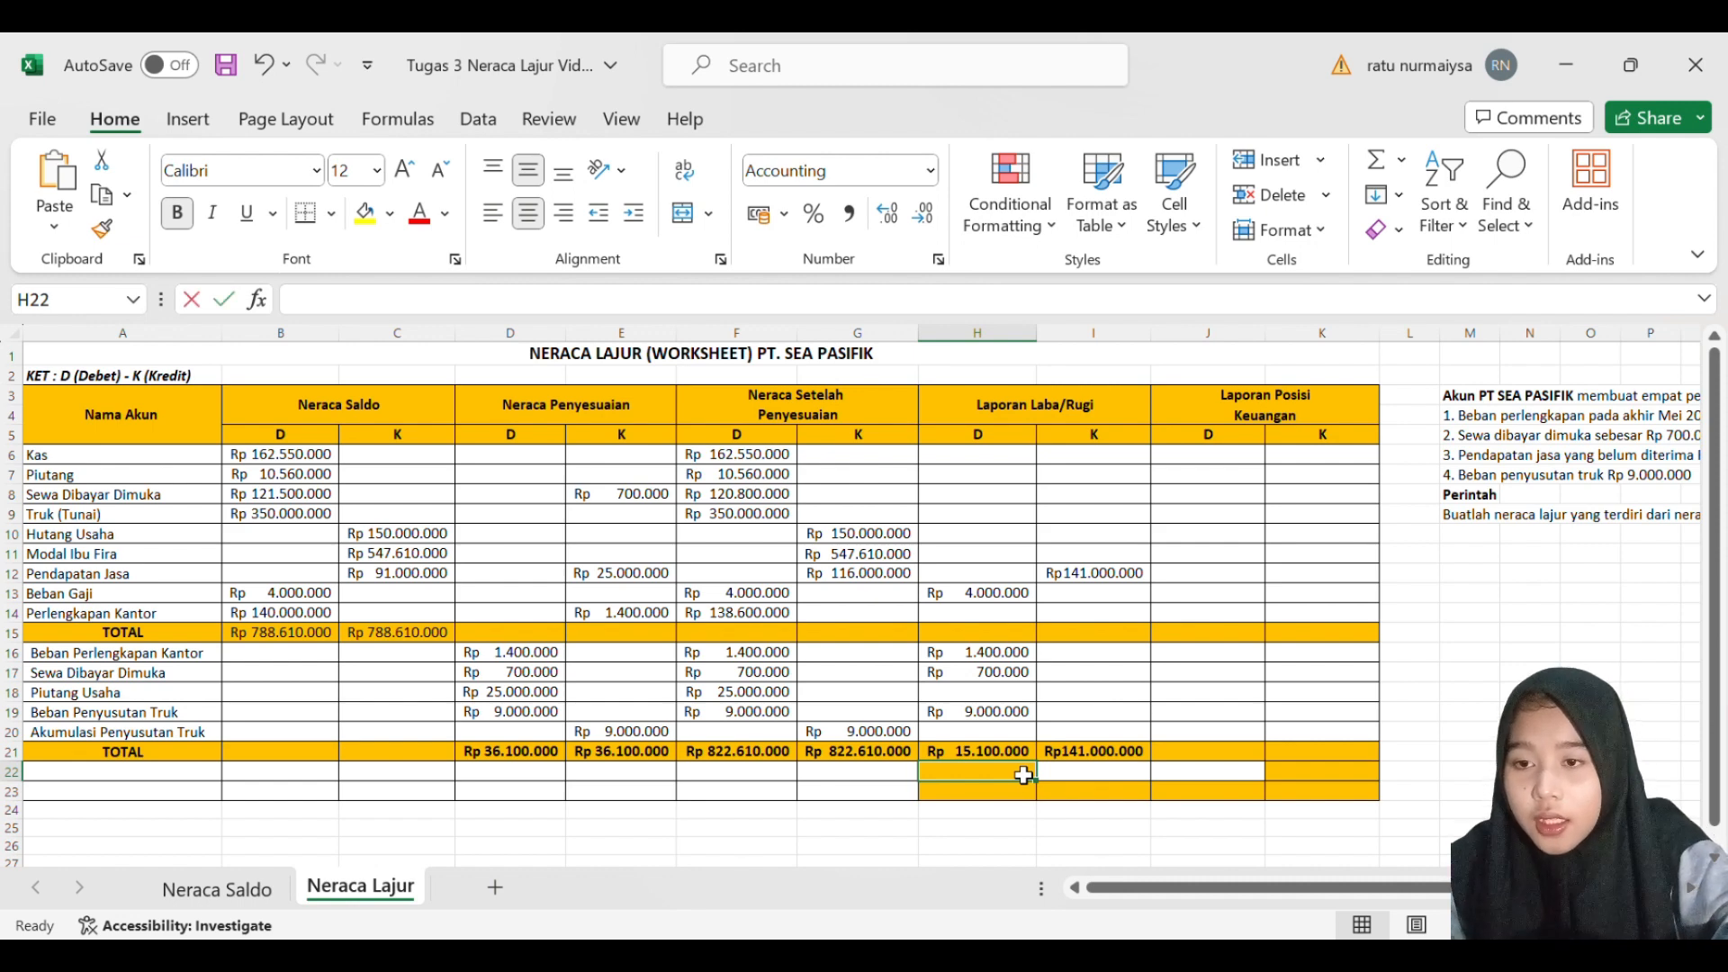
text(=)
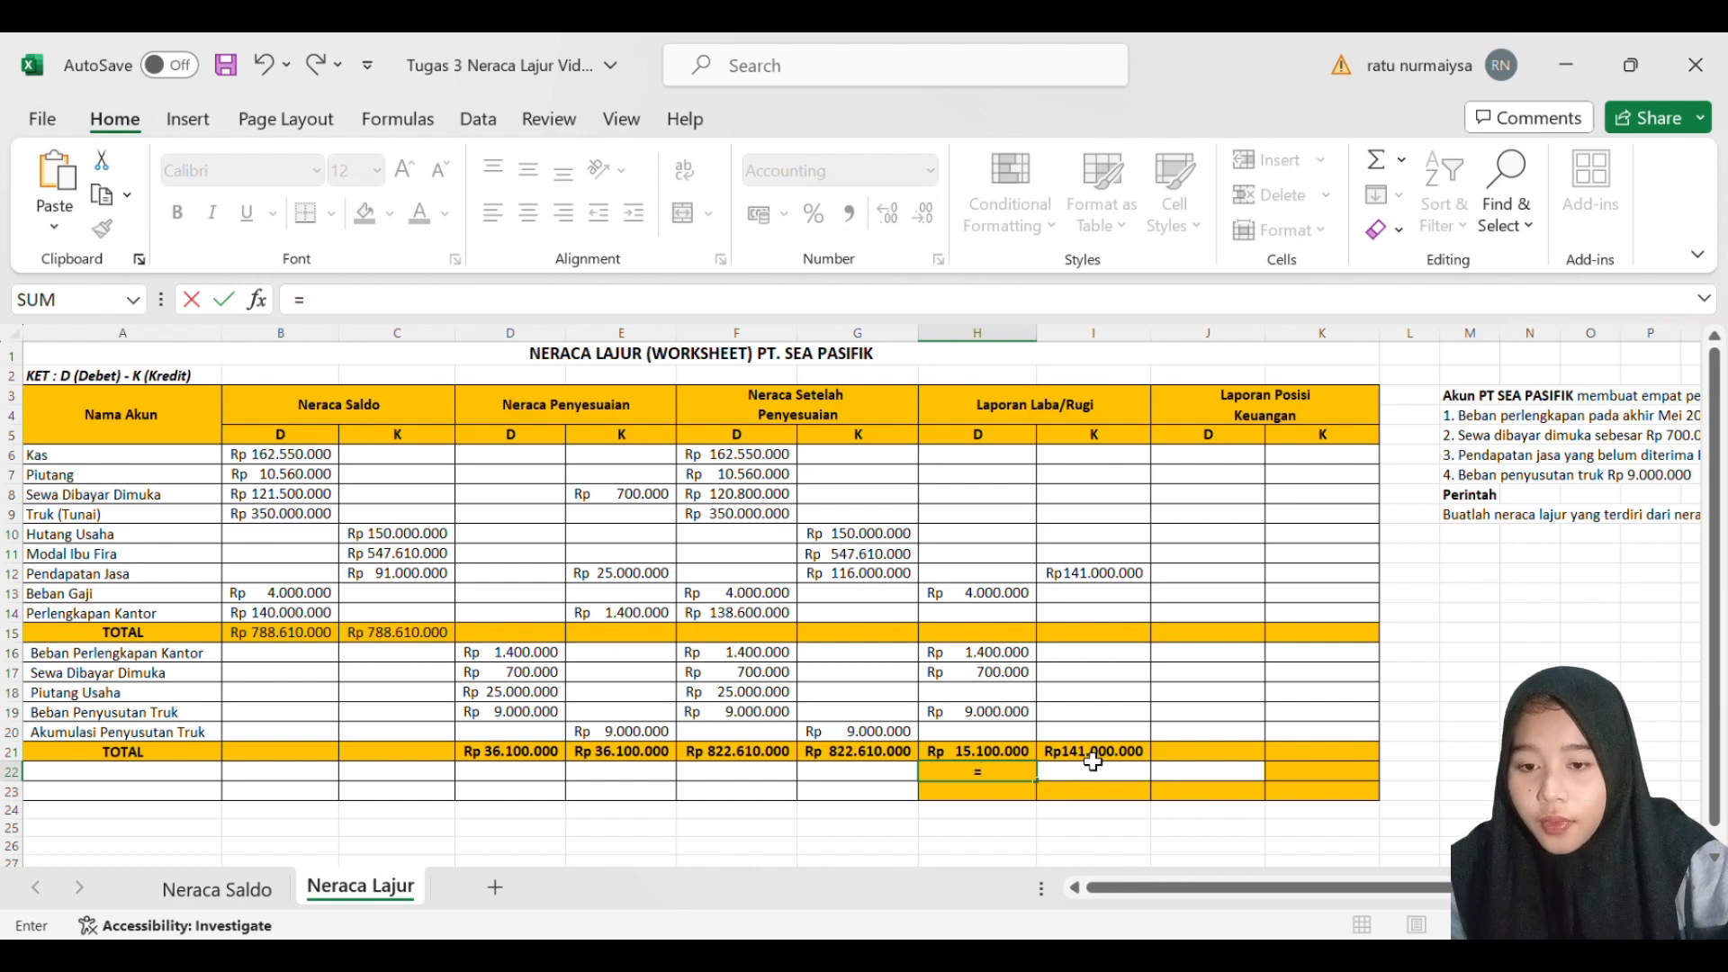
text(SUM()
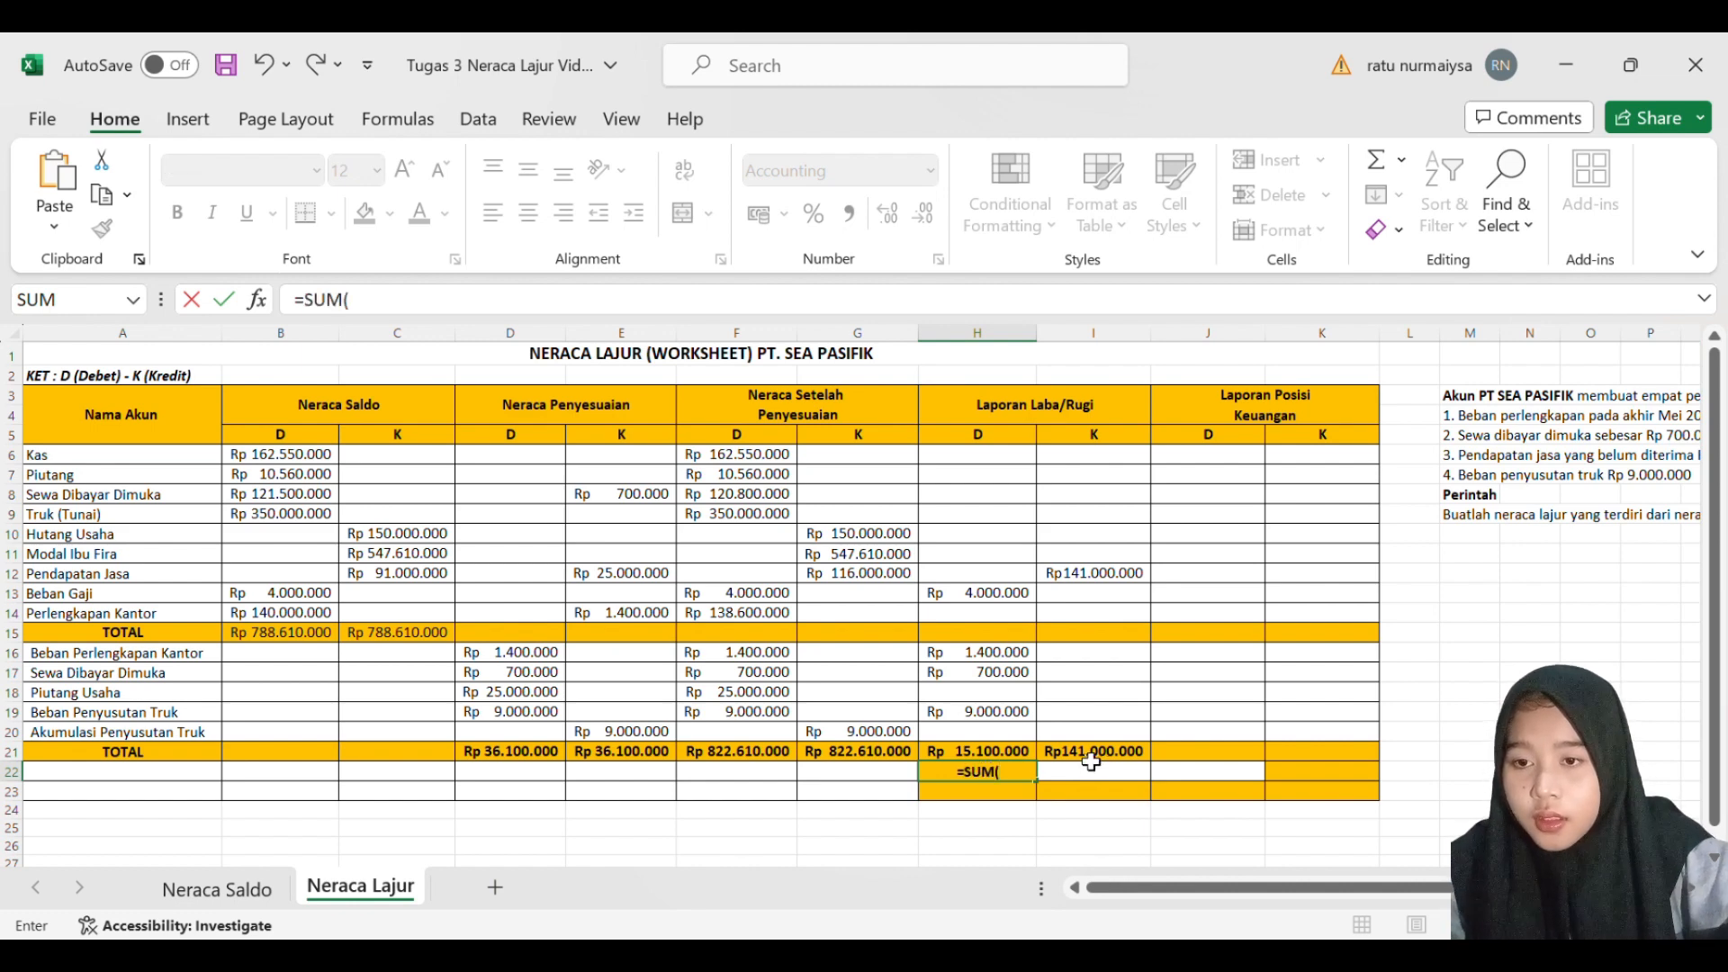
click(1091, 762)
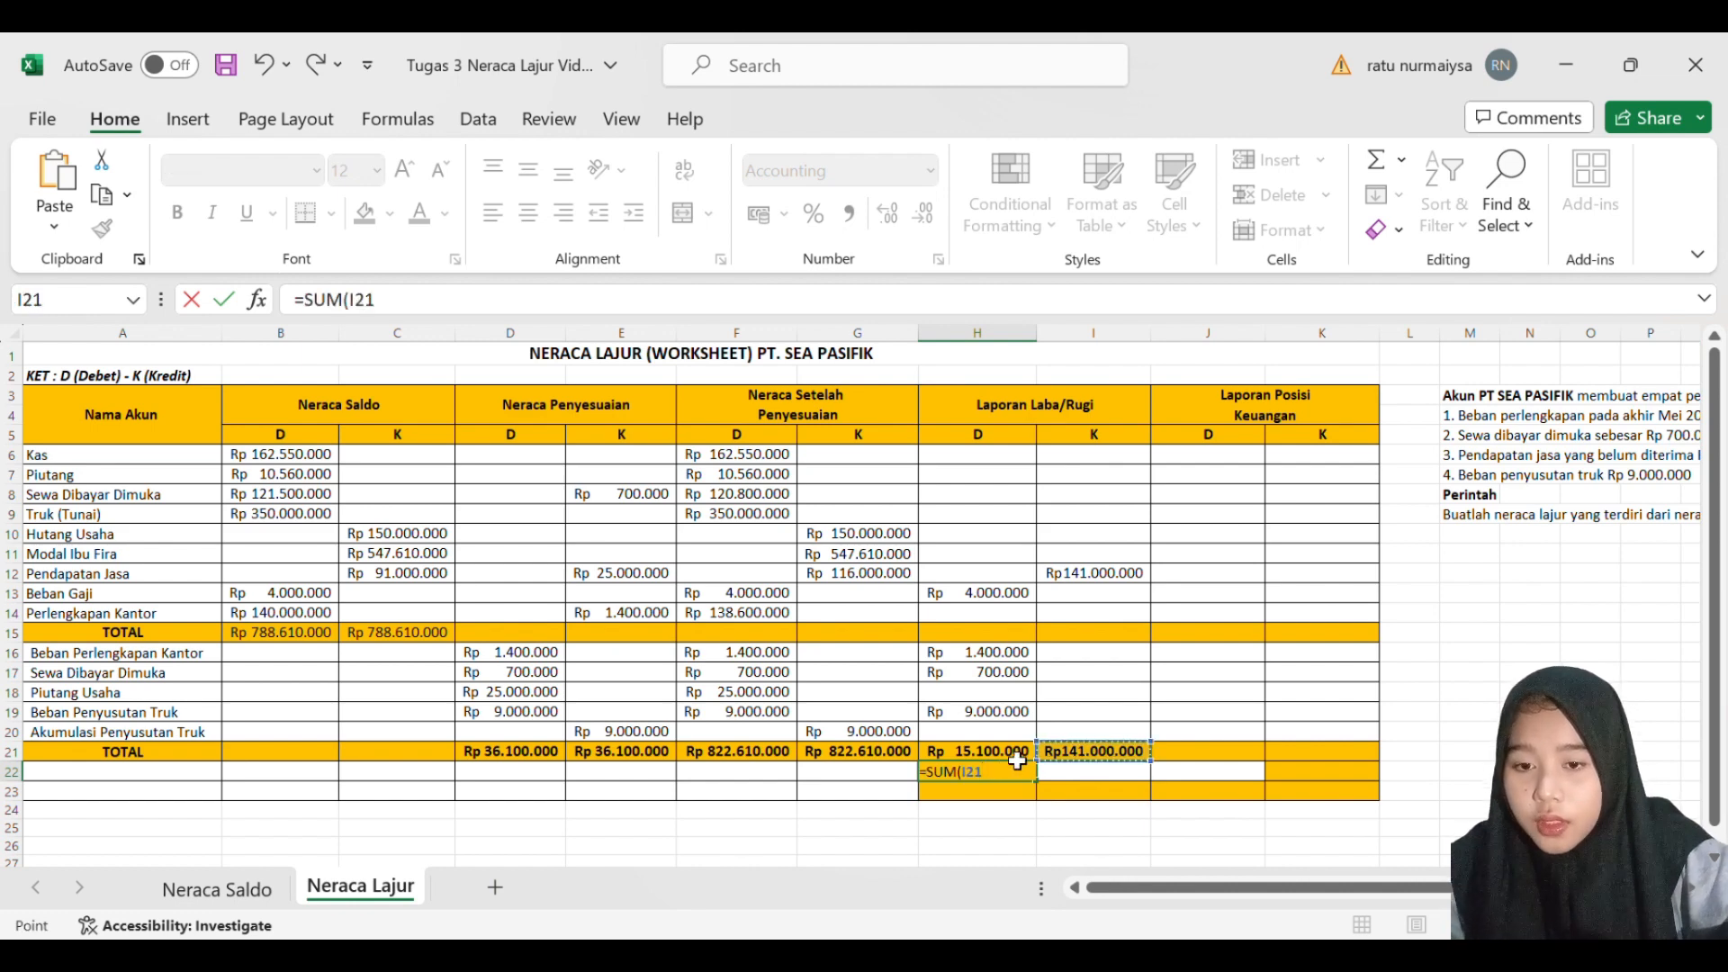
text(-)
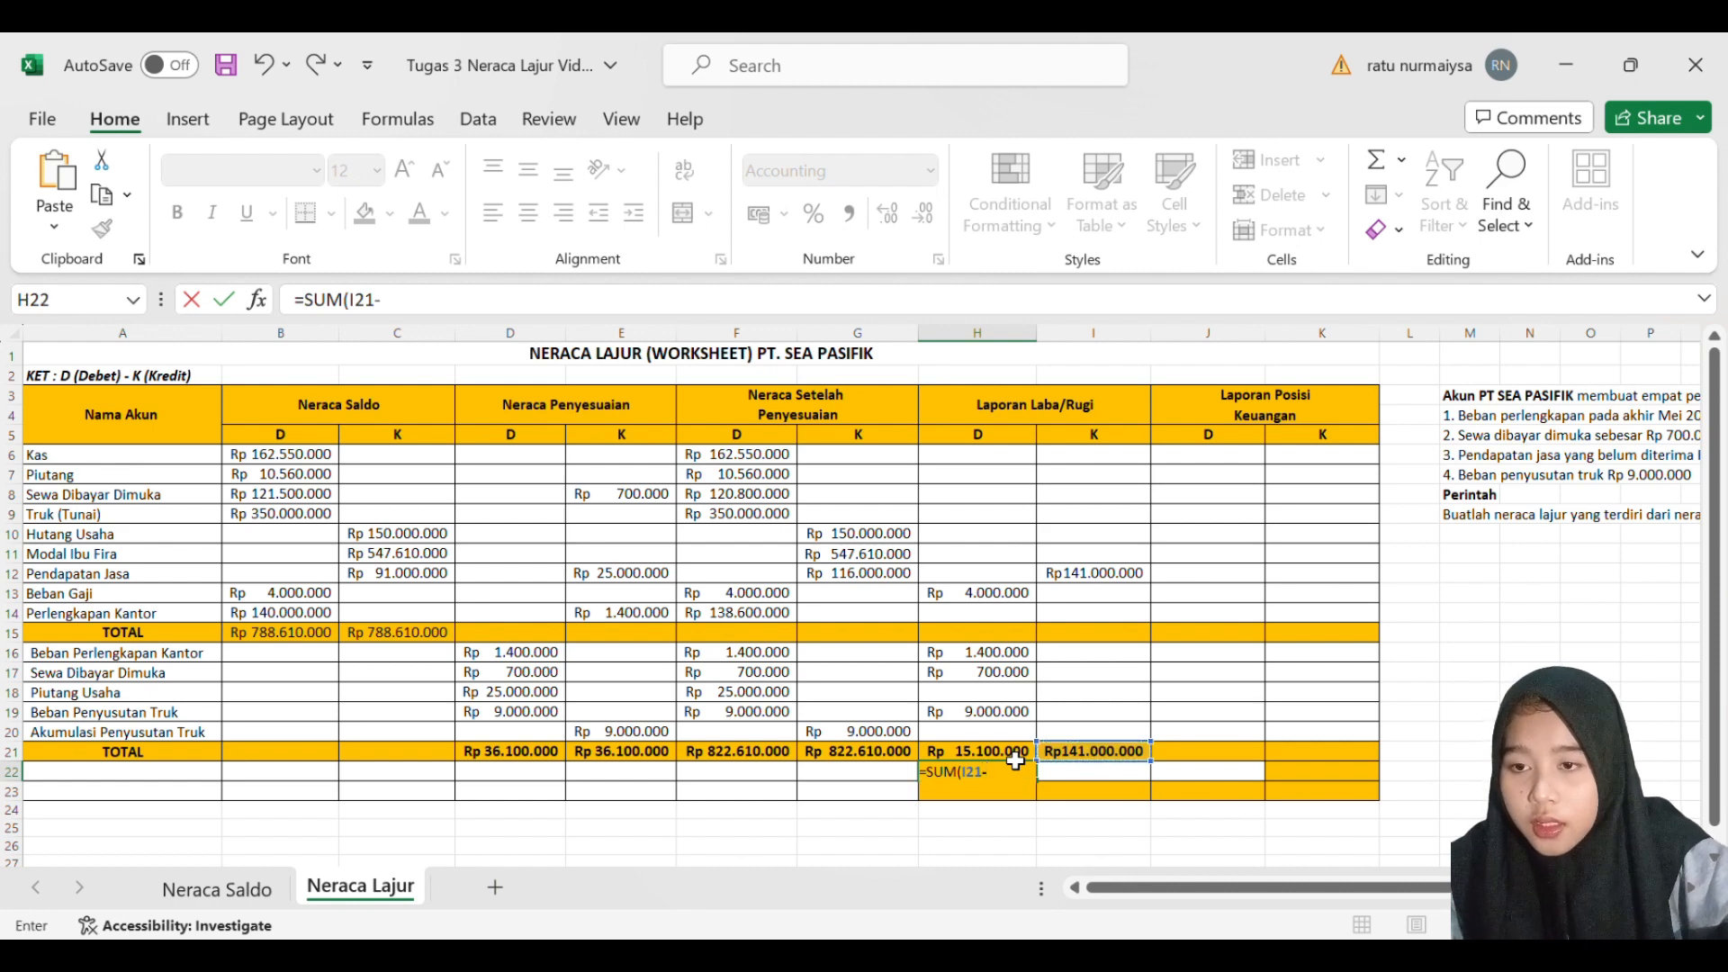
click(1014, 760)
key(Return)
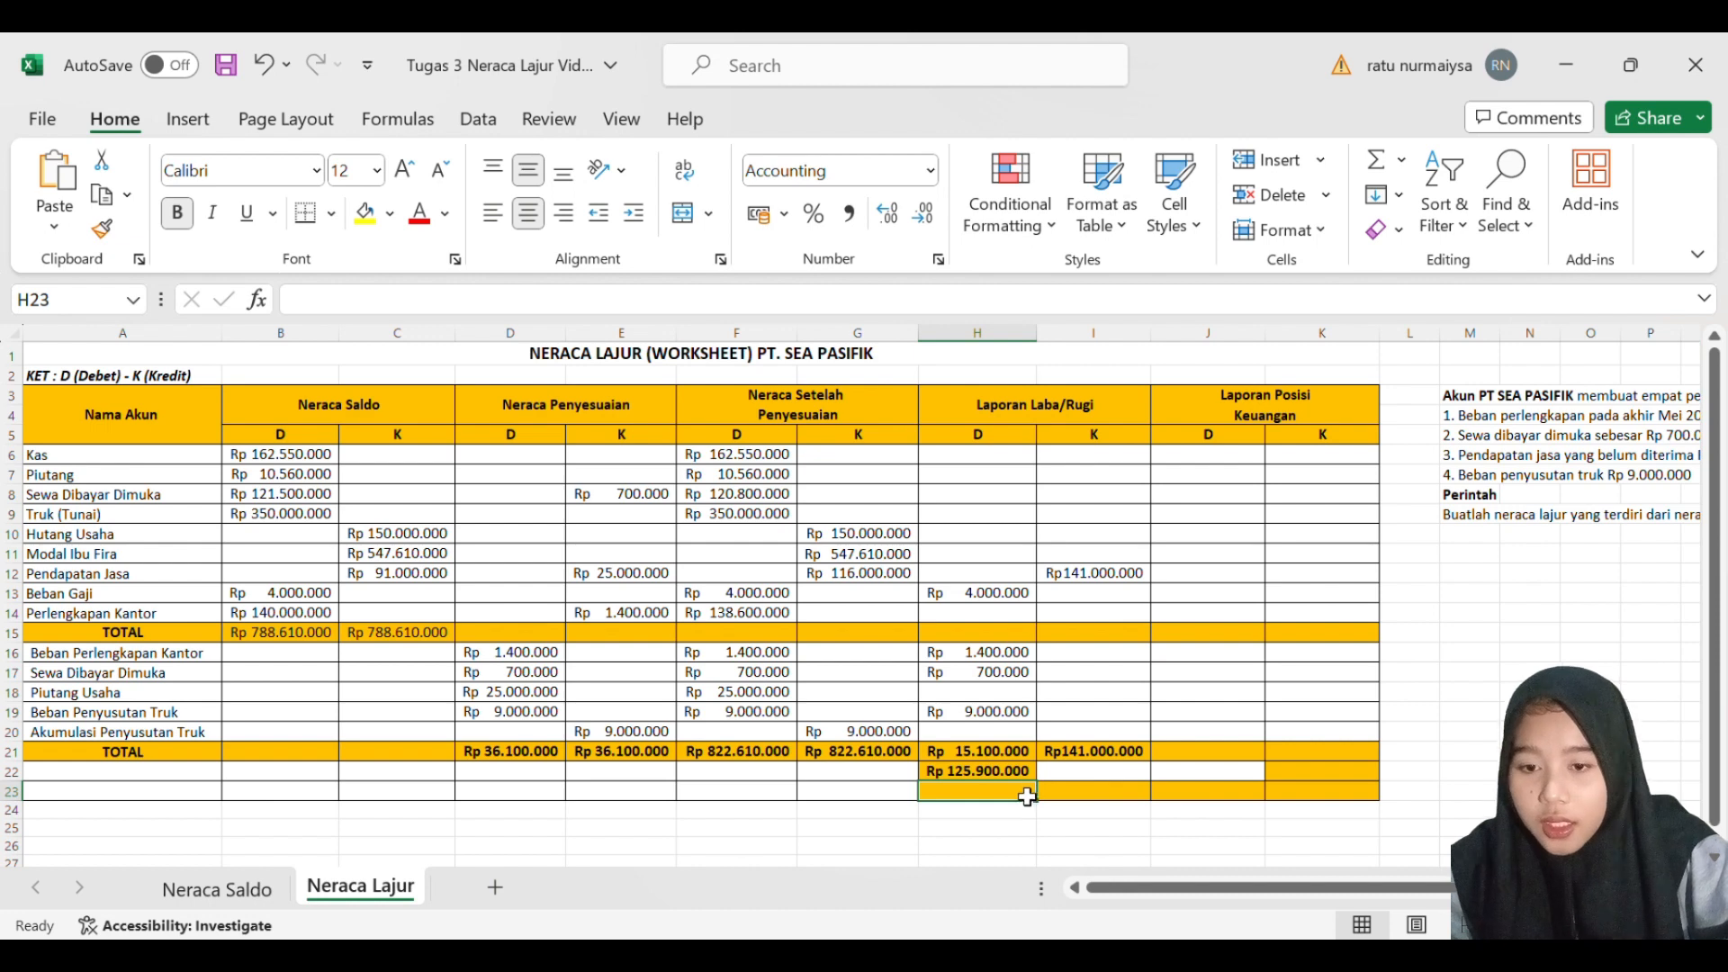
- Calculate the final Laporan Laba/Rugi debit total in H23 with a SUM formula over H21:H22
text(=SUM()
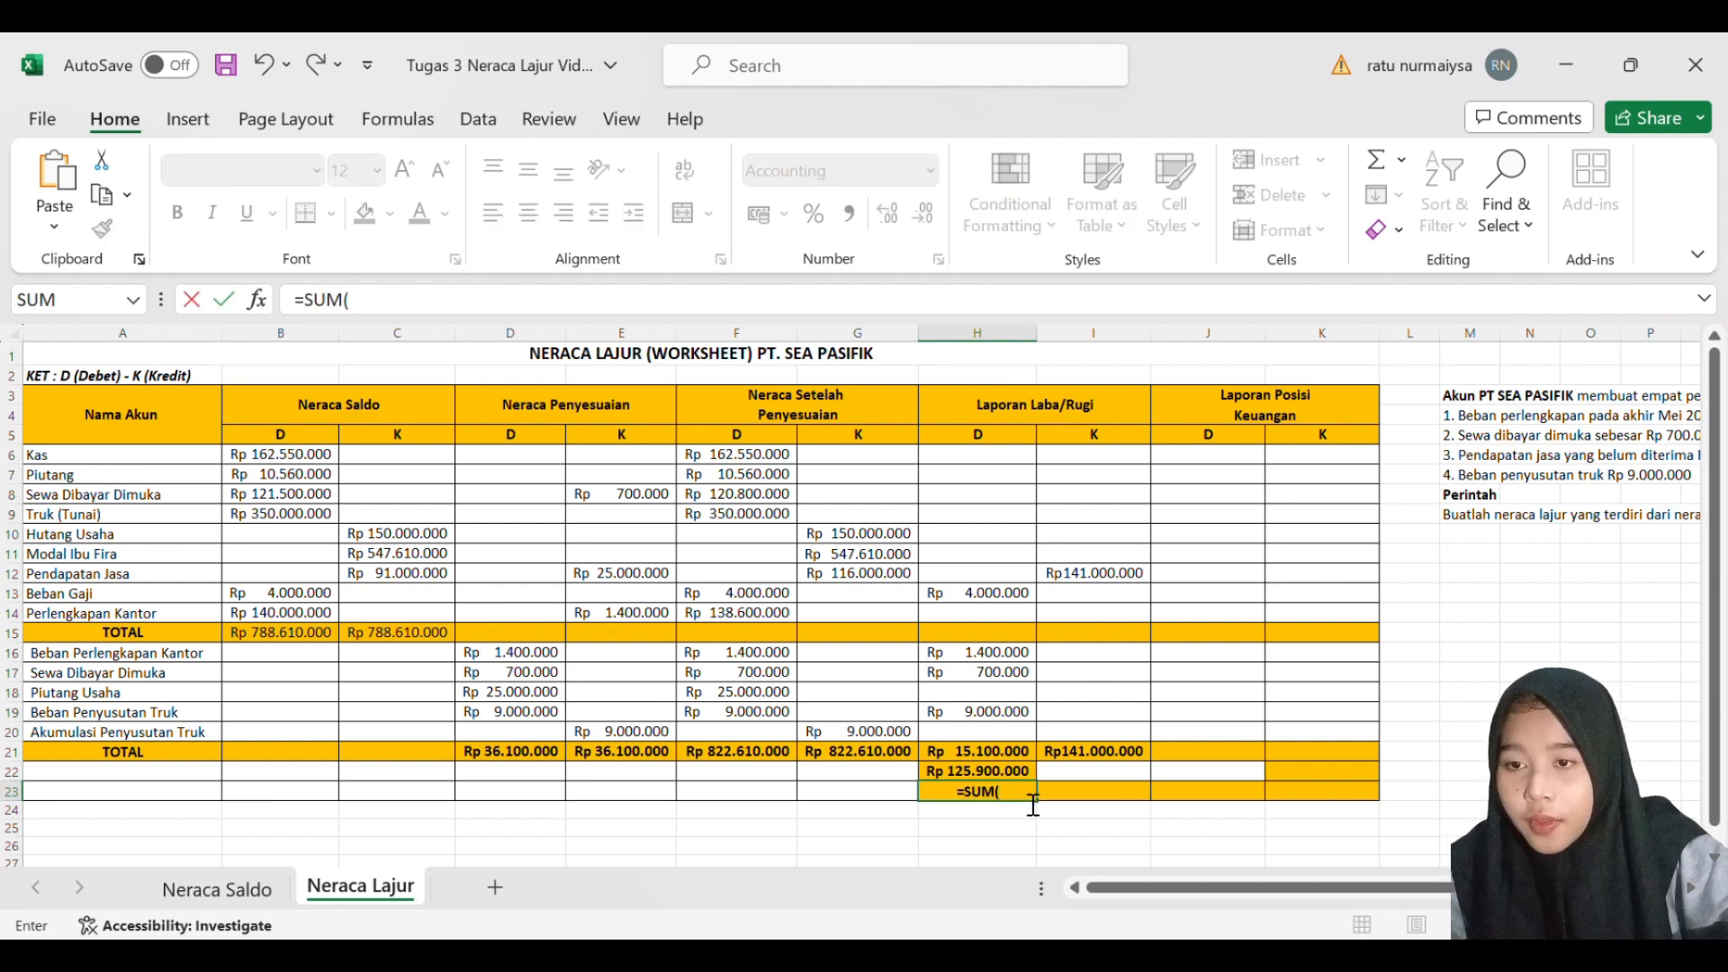
click(1026, 752)
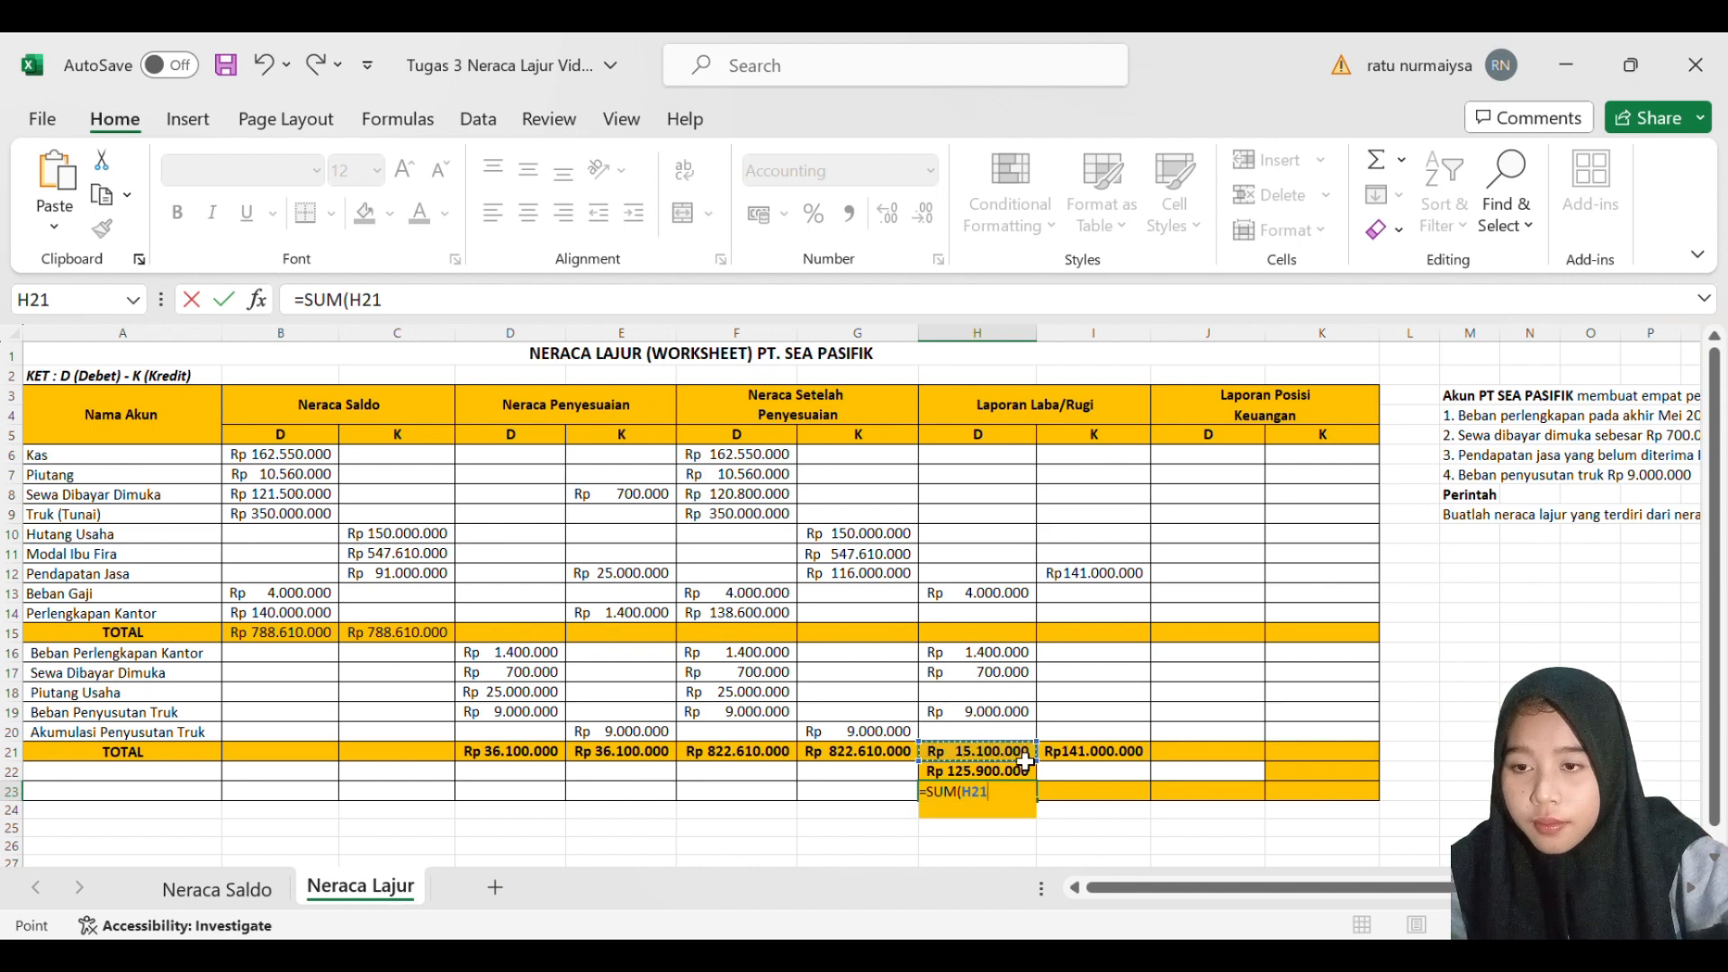
drag(1026, 763, 1026, 772)
key(Return)
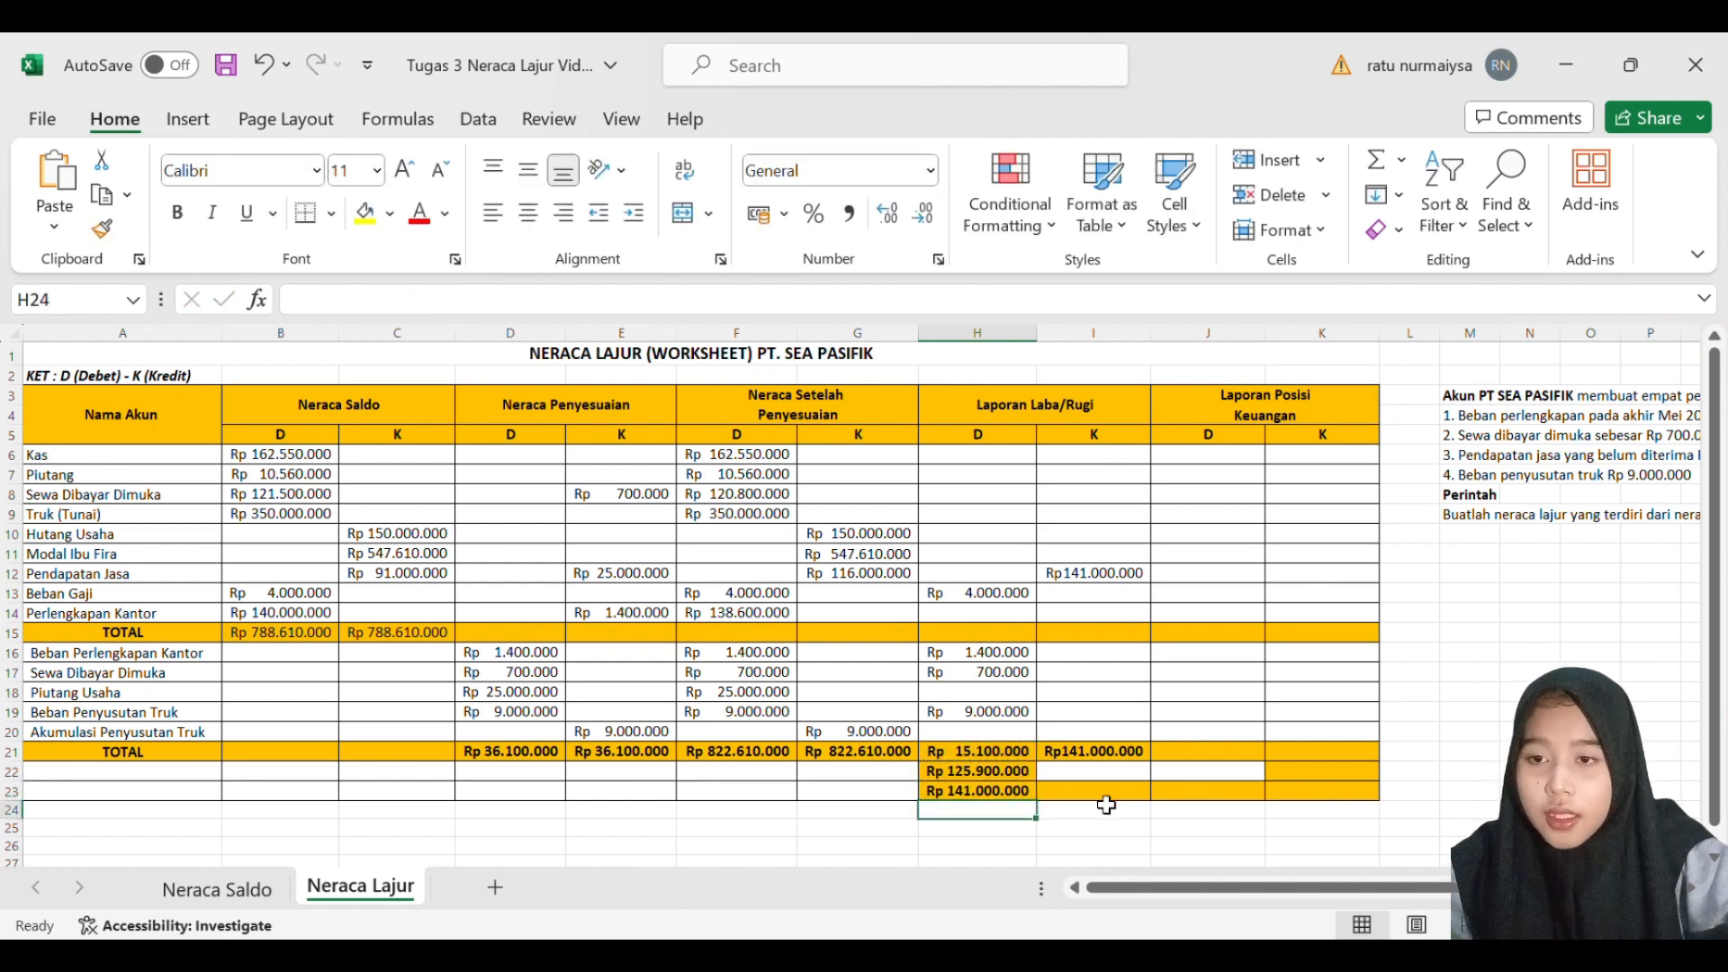
- Calculate the final Laporan Laba/Rugi credit total in I23 with a SUM formula on I21
text(=)
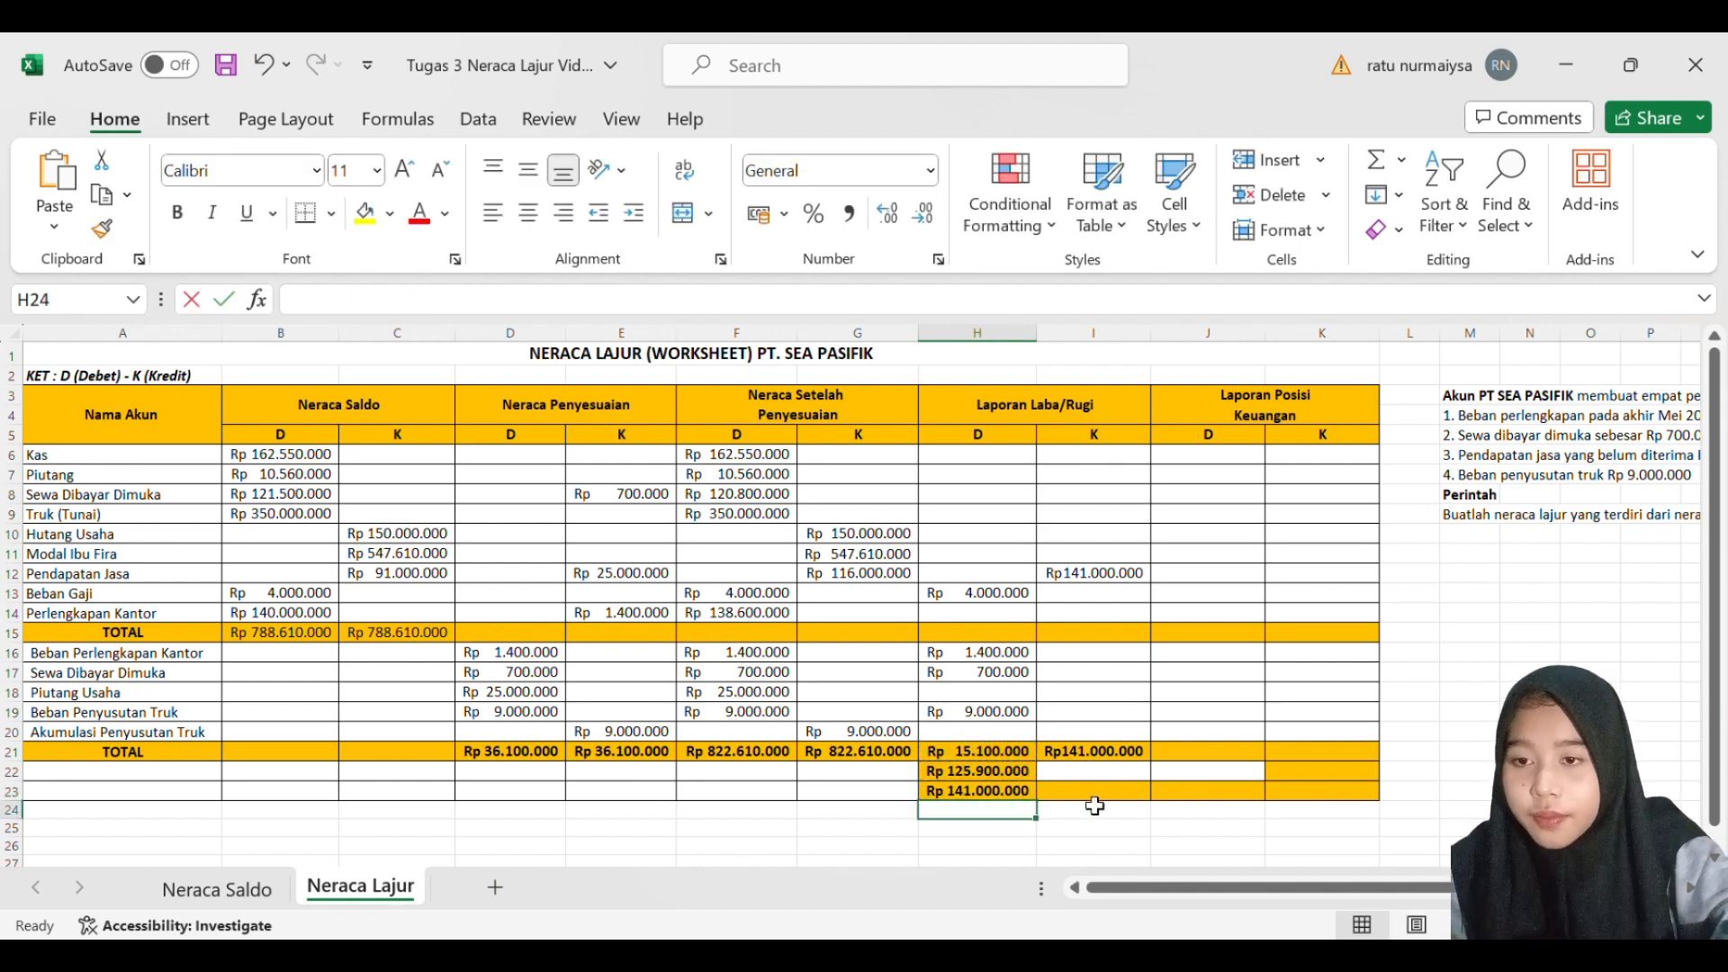
key(Escape)
click(1095, 797)
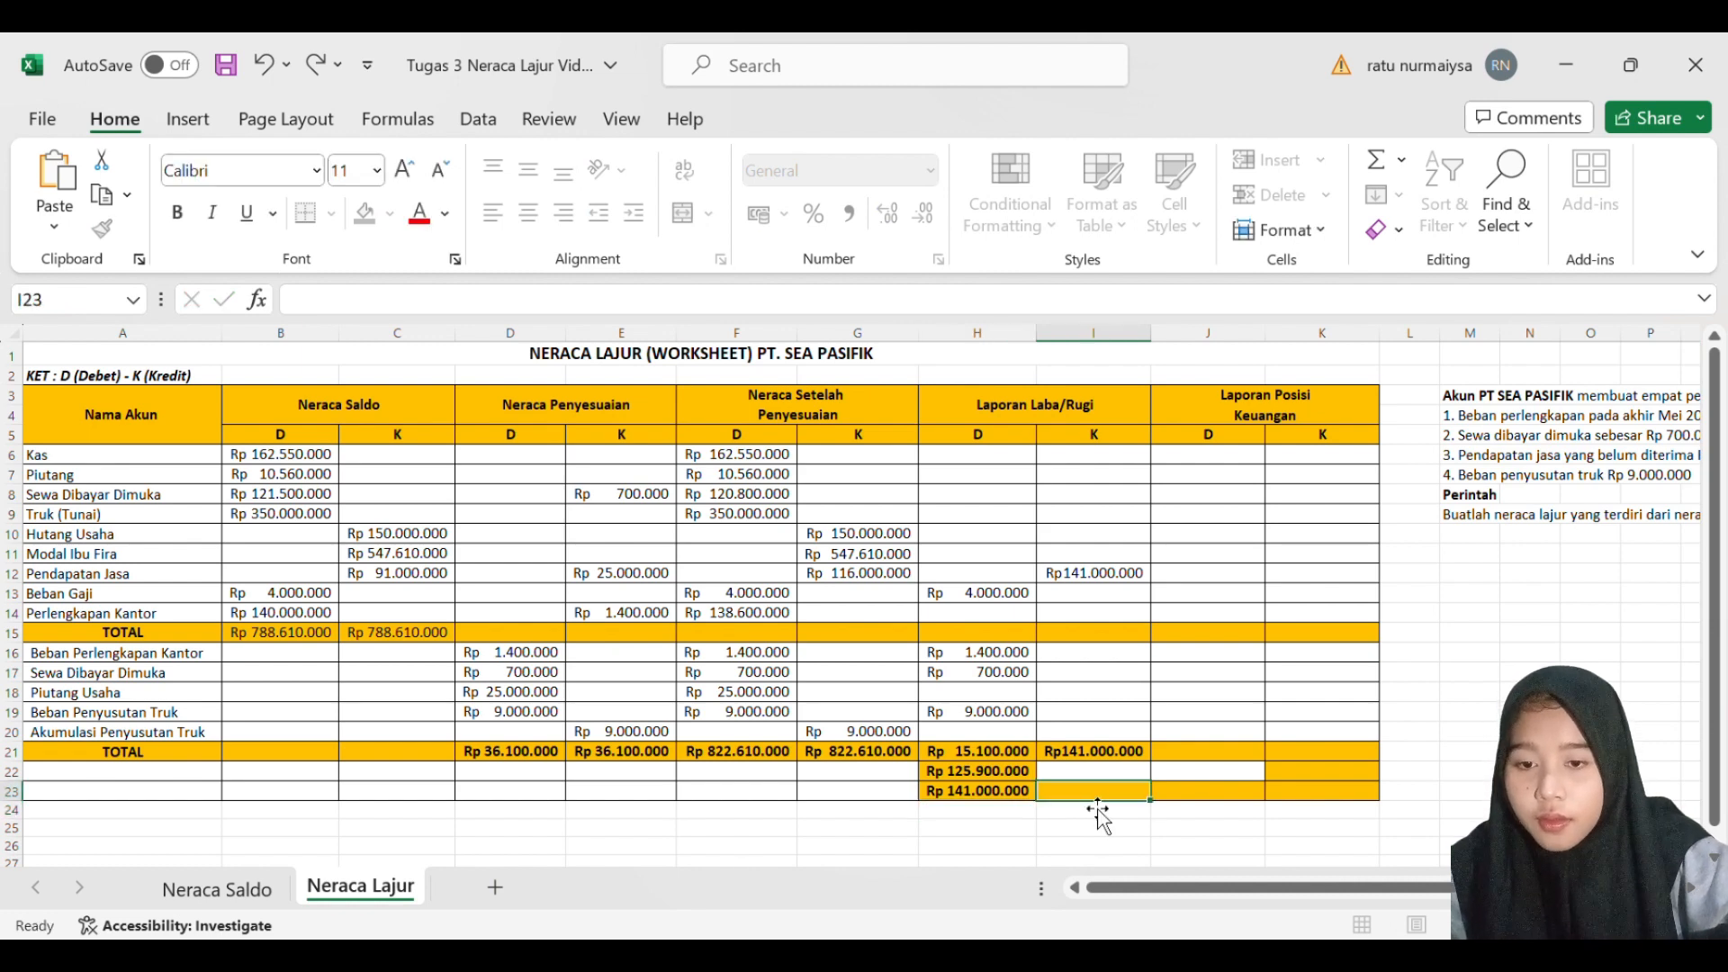
text(=)
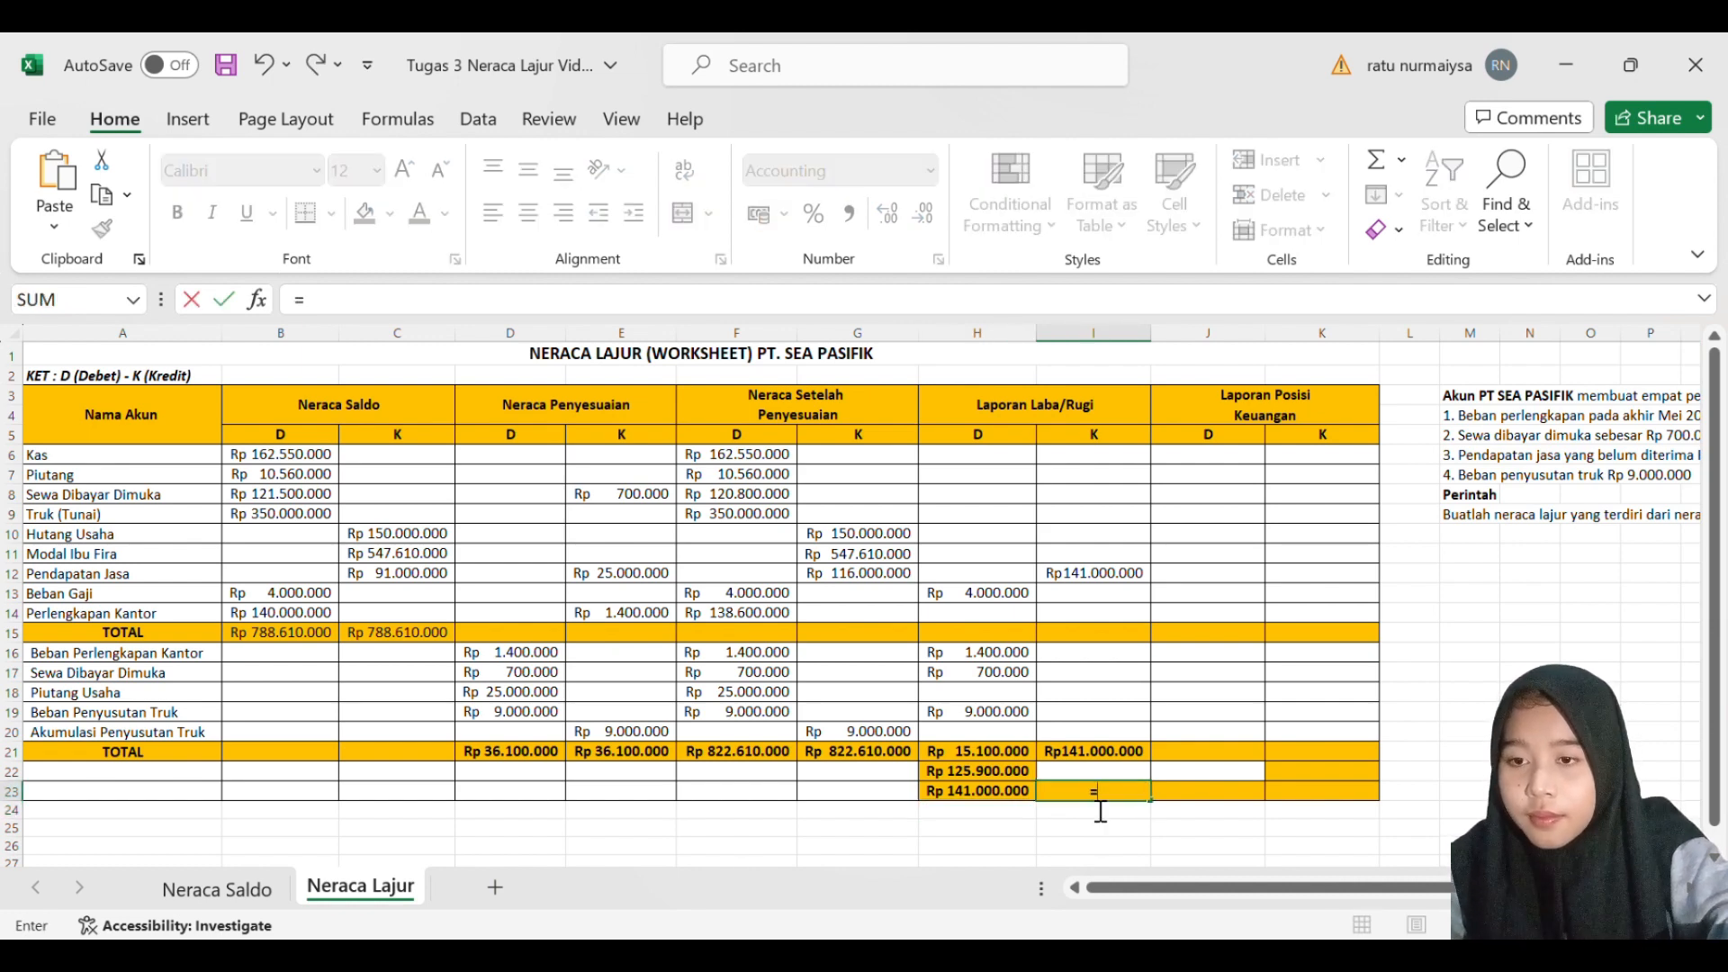
text(SUM()
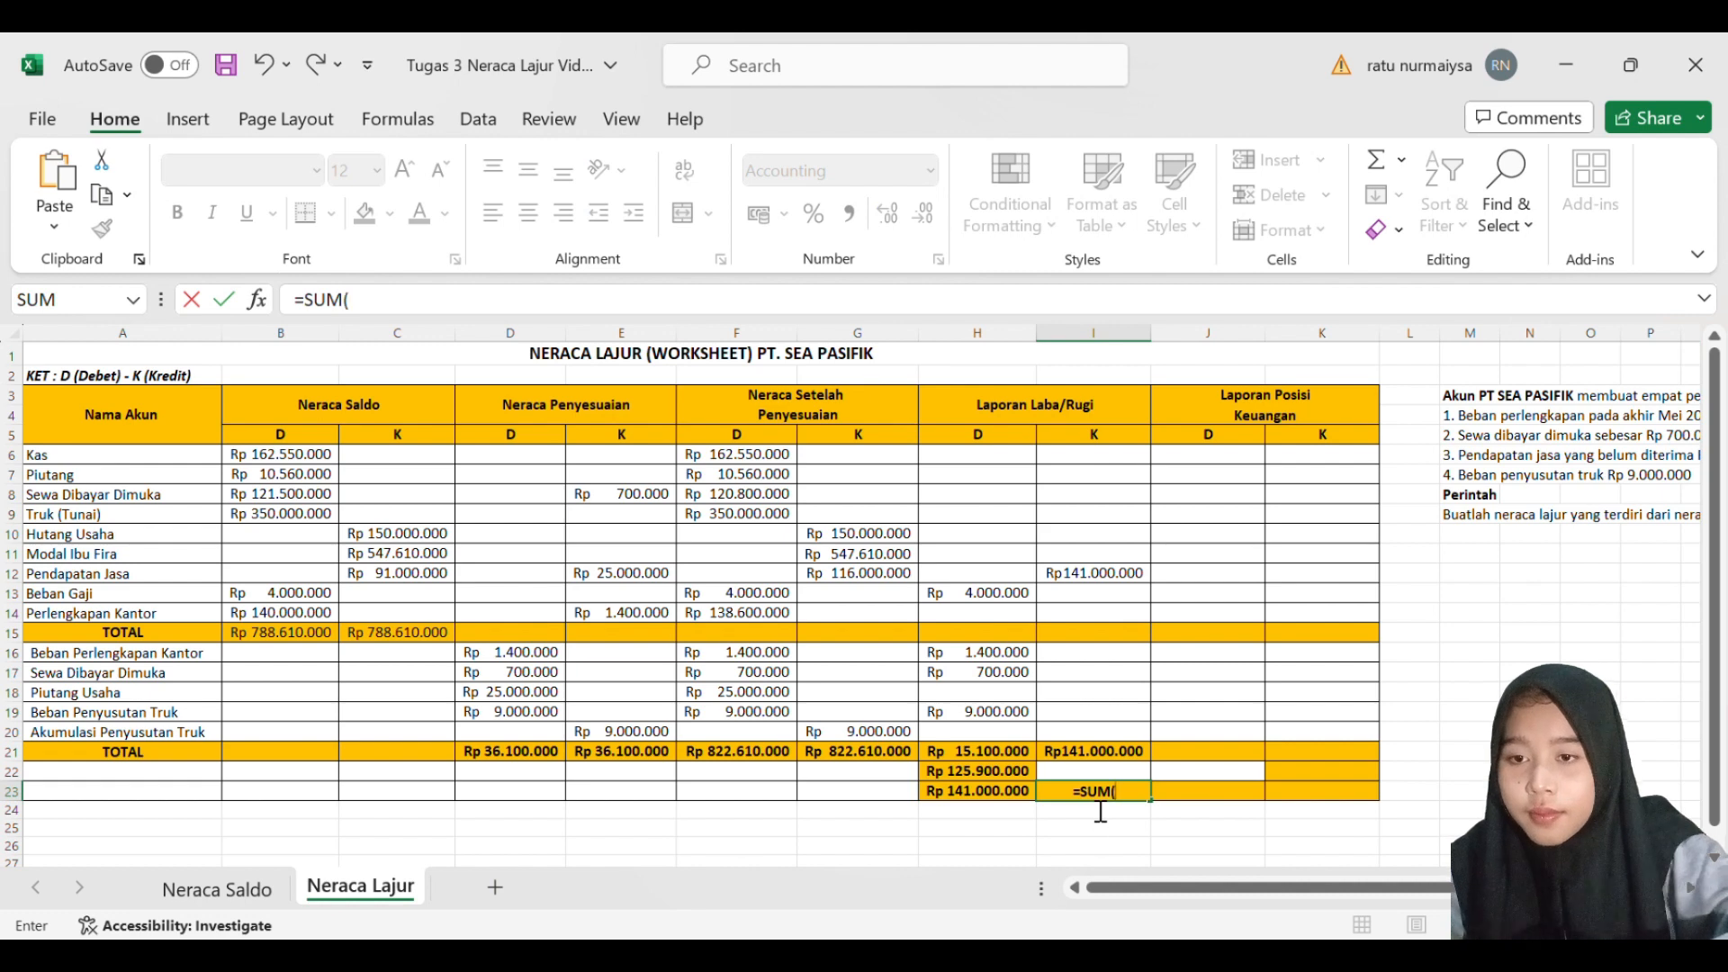
click(1093, 753)
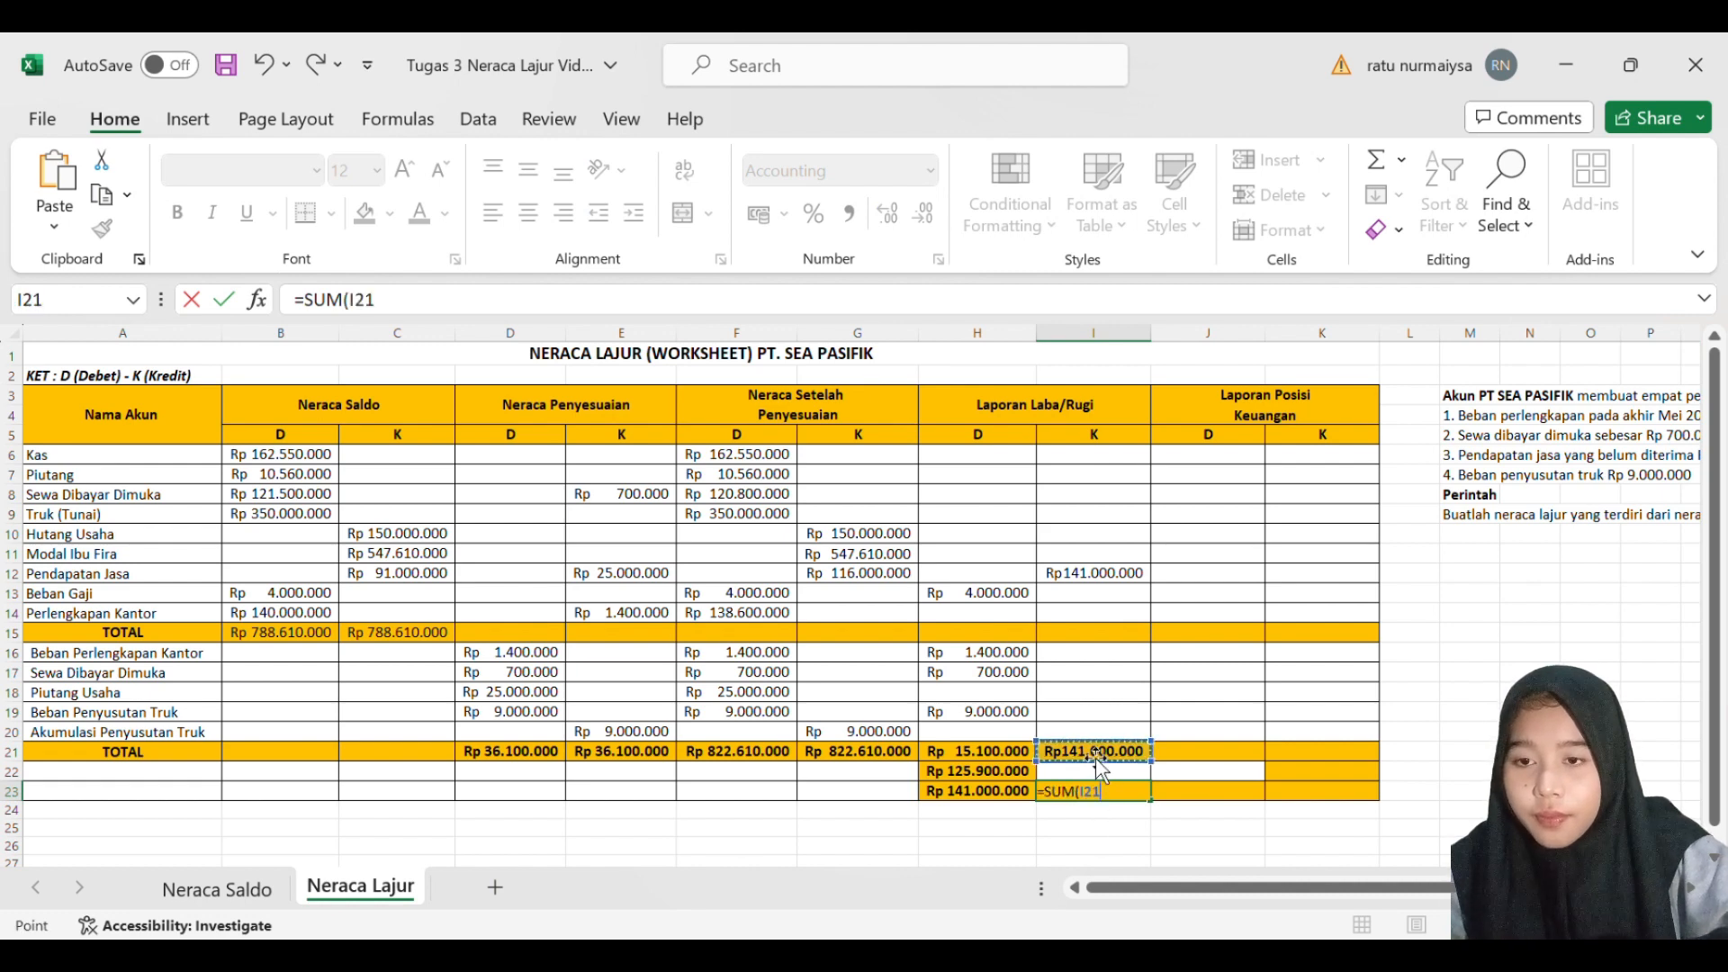
key(Return)
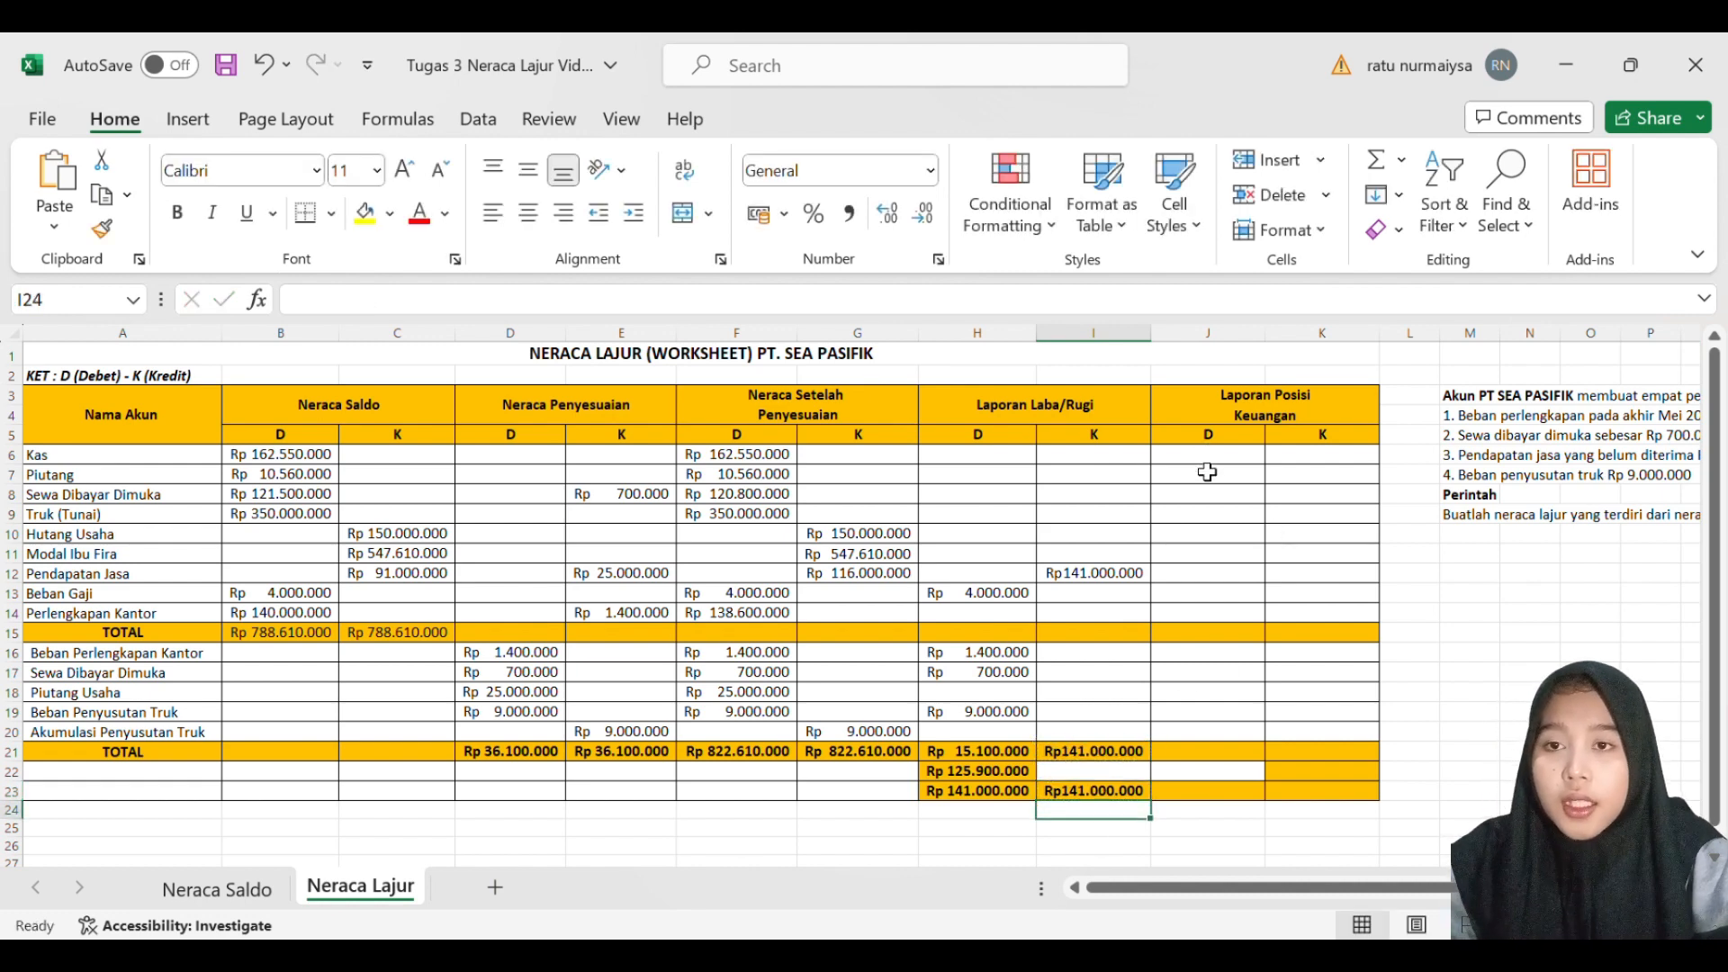
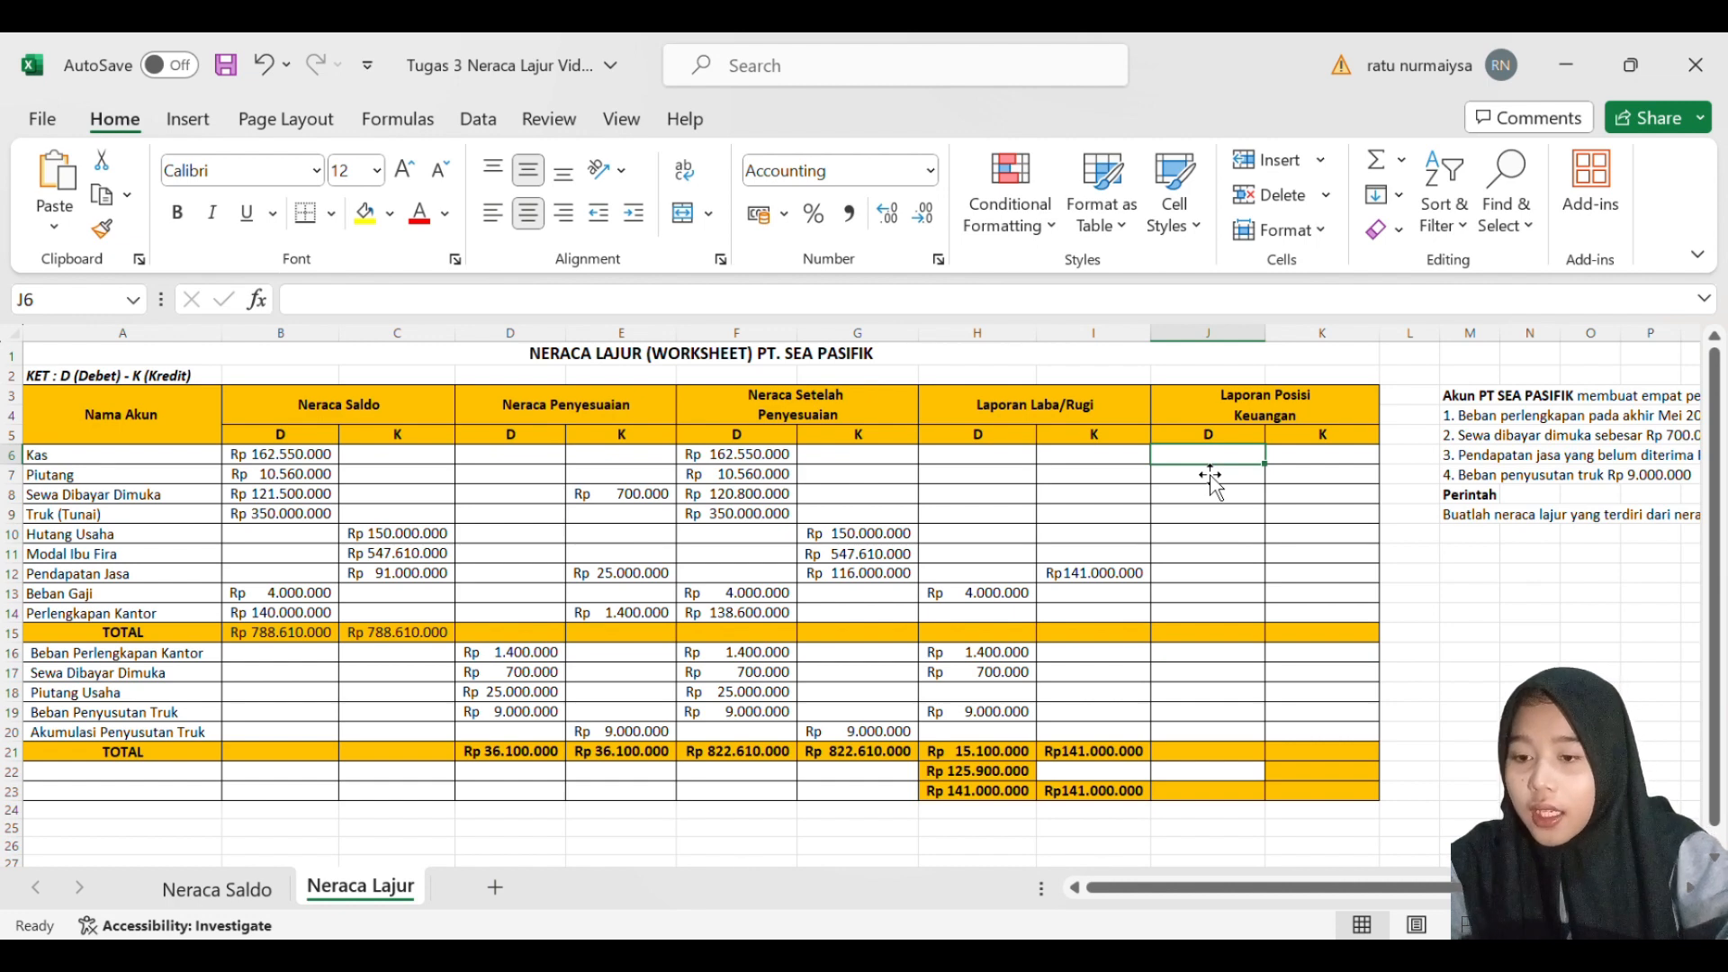
- Enter the Laporan Posisi Keuangan debit balances: 162550000 for Kas in J6 and 10560000 for Piutang in J7
text(162)
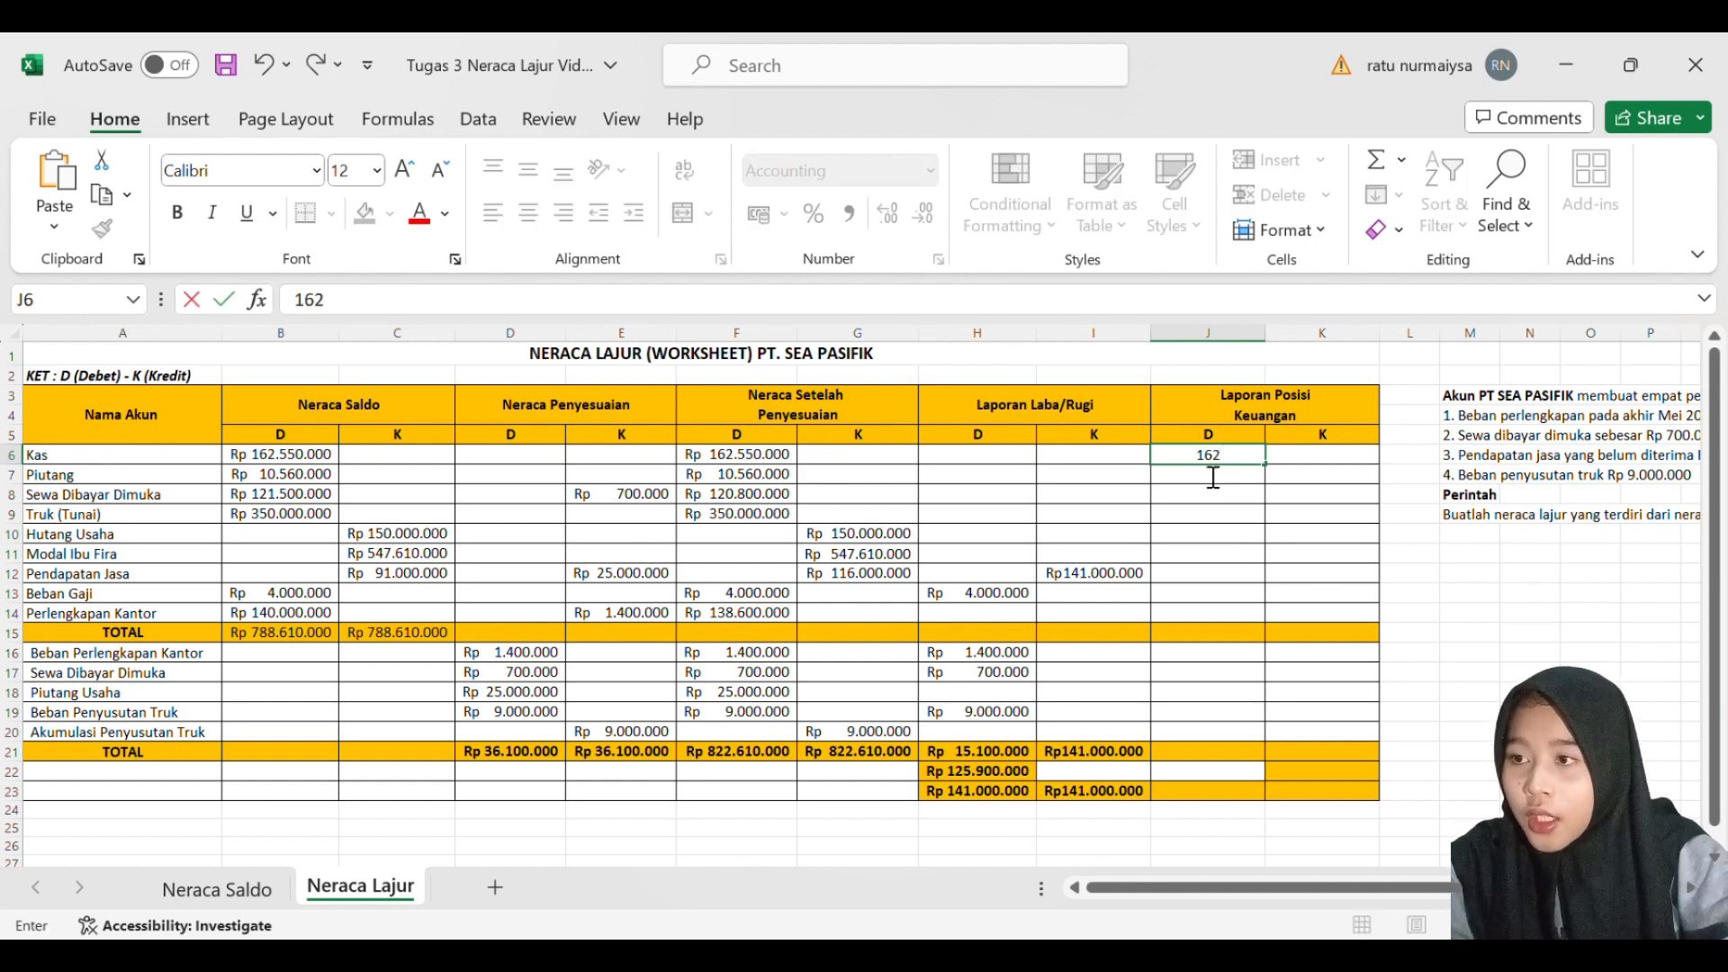
text(550000)
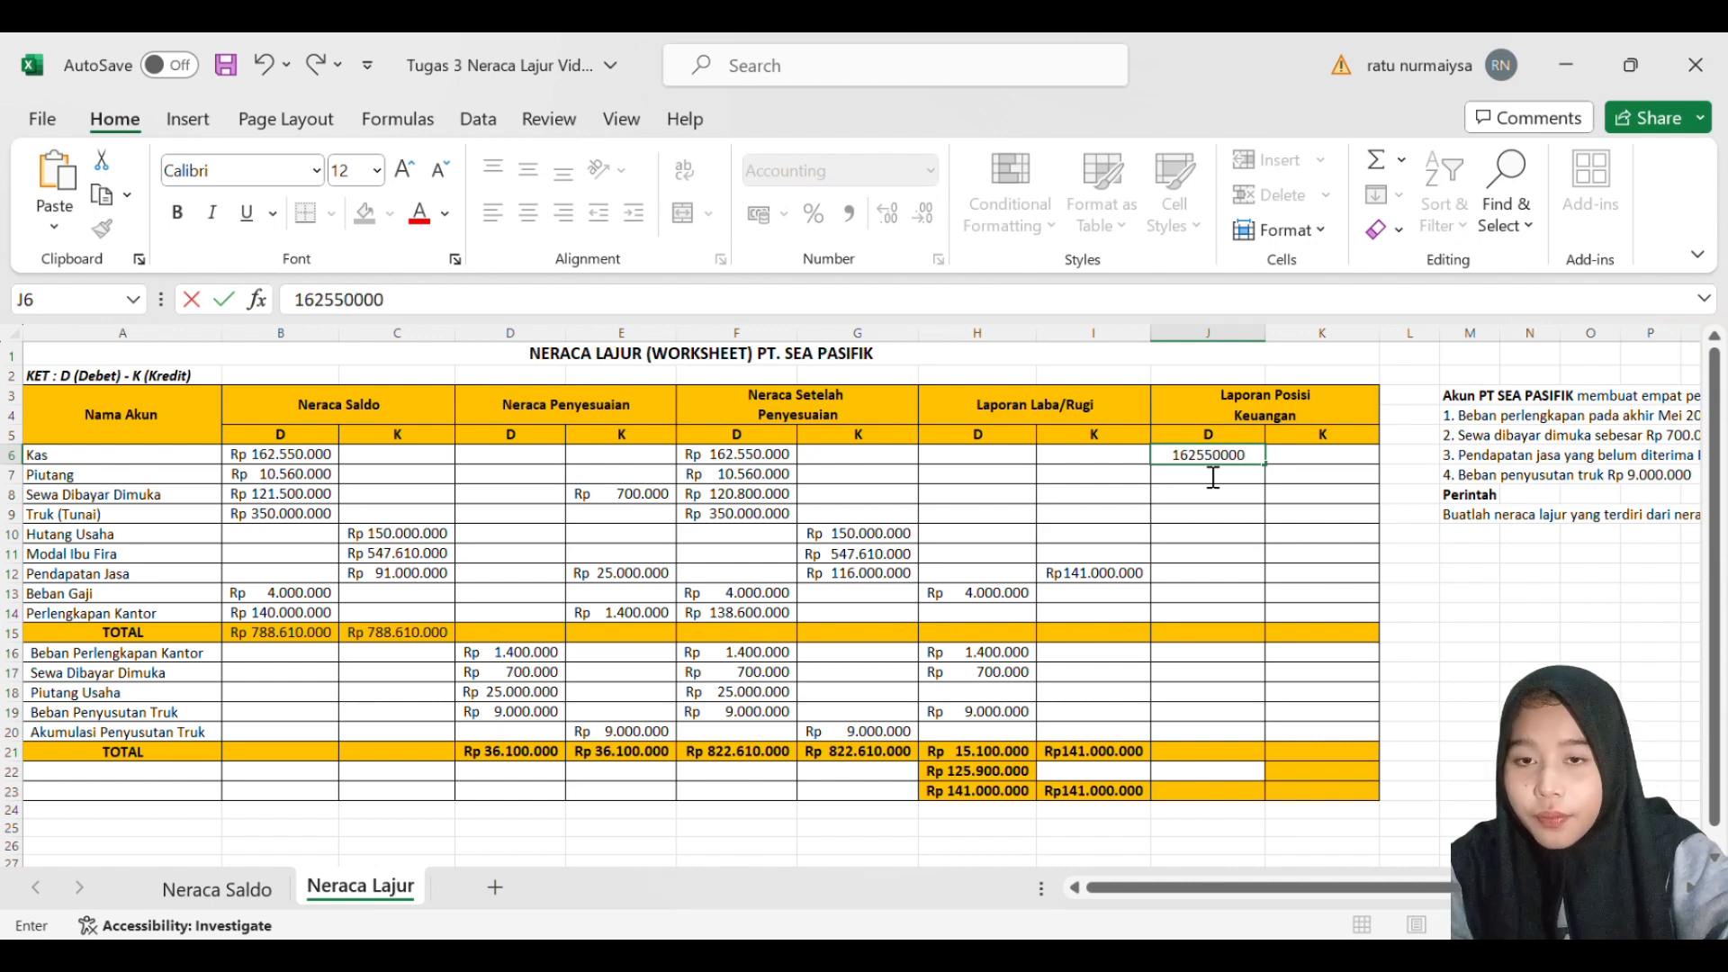
key(Return)
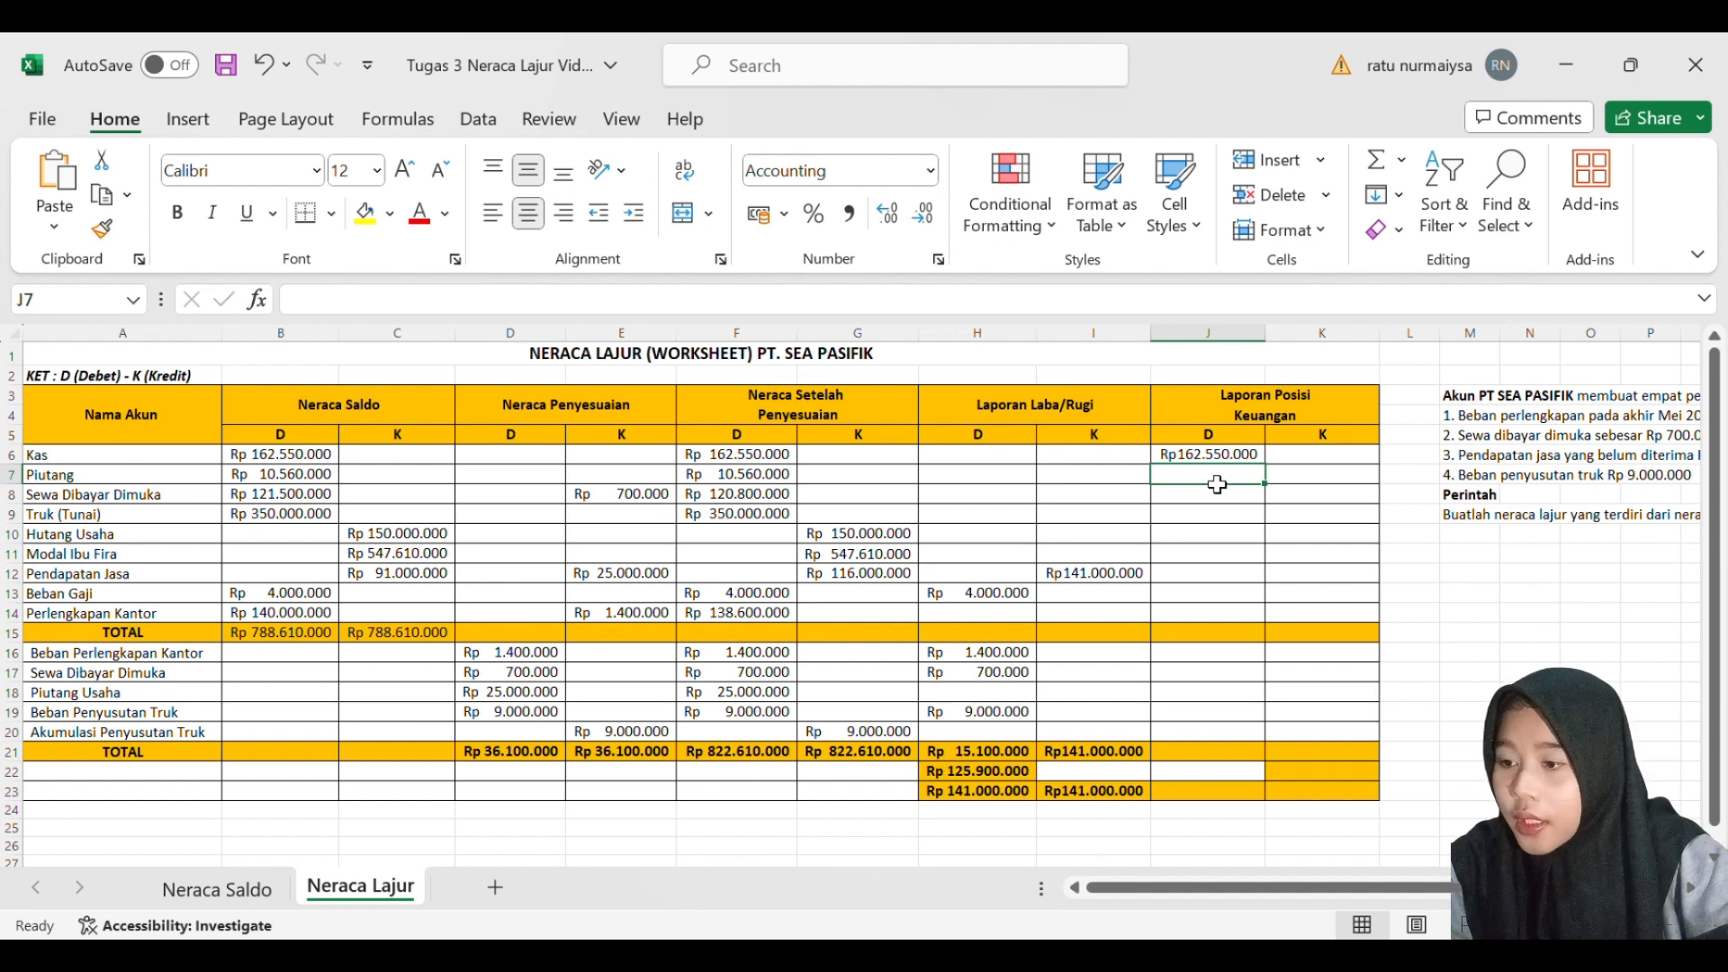
text(1)
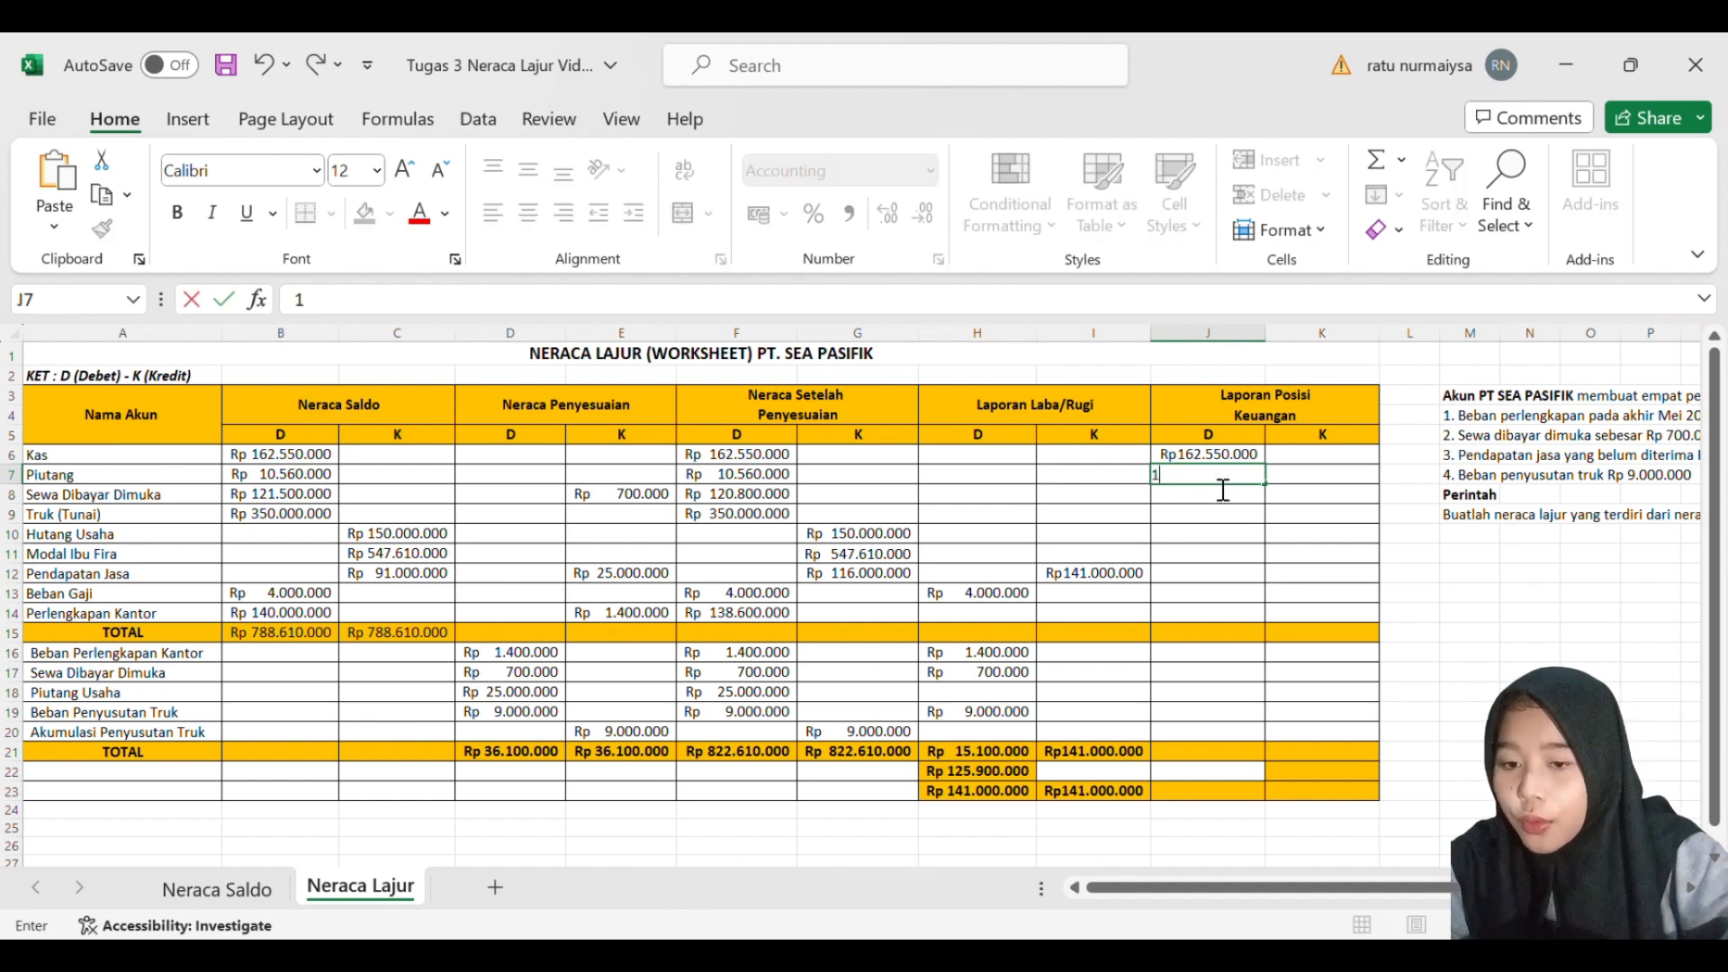
text(0560000)
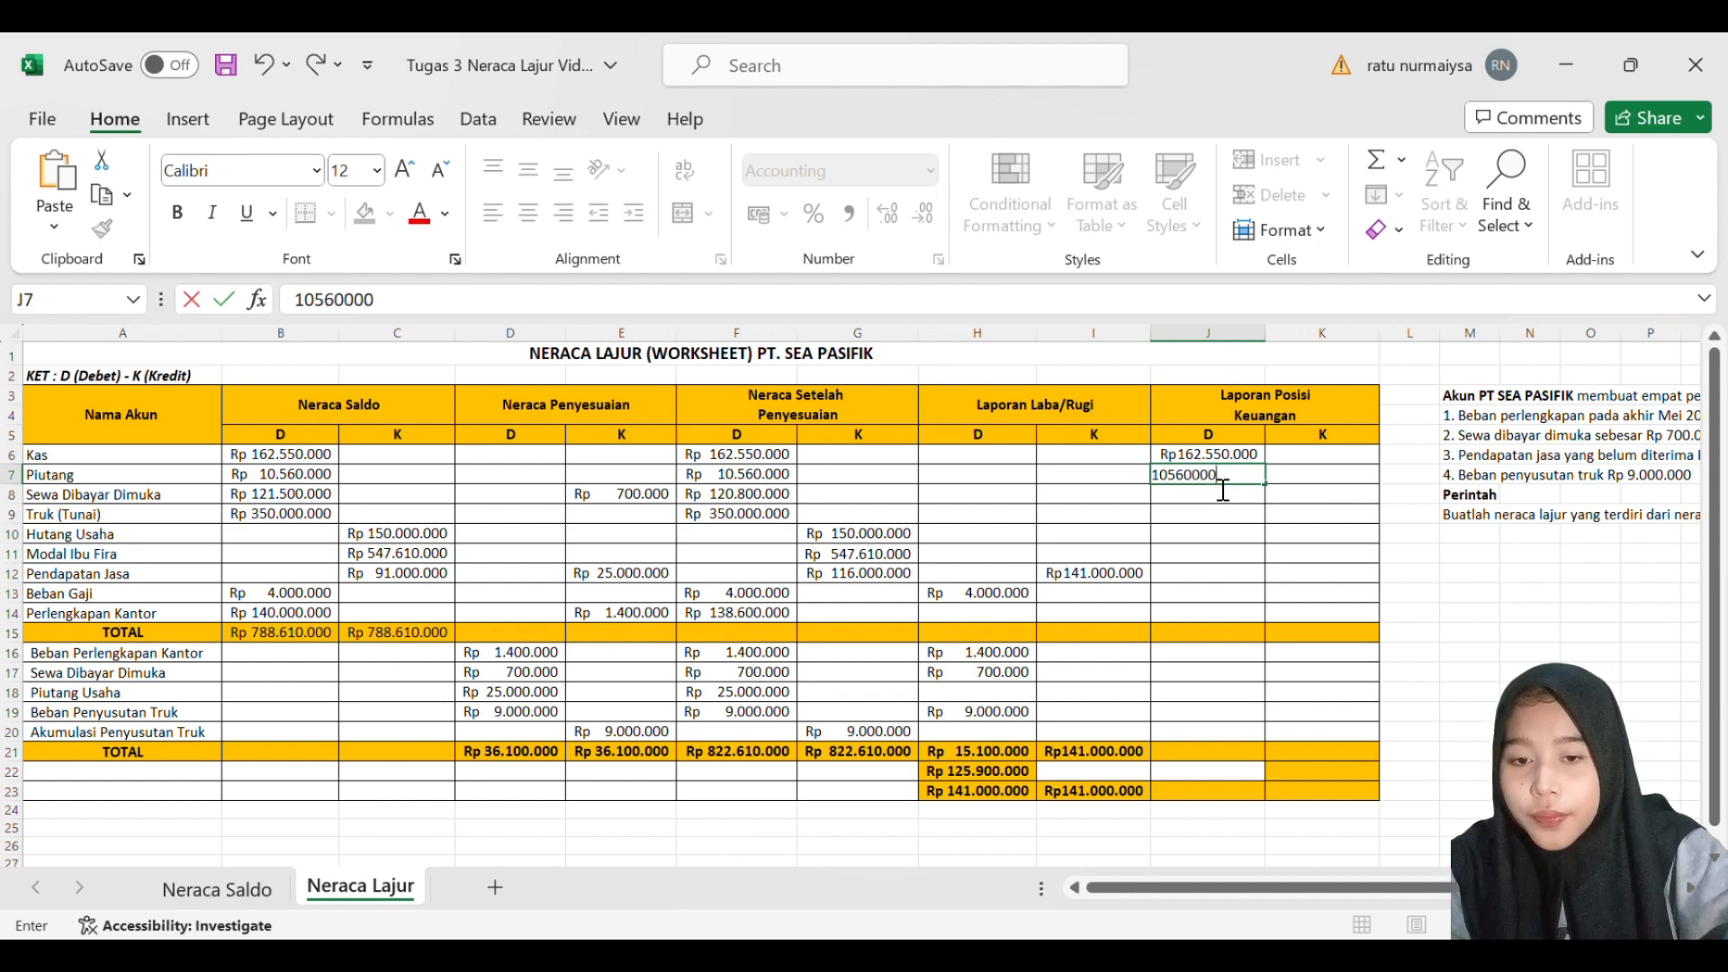
key(Return)
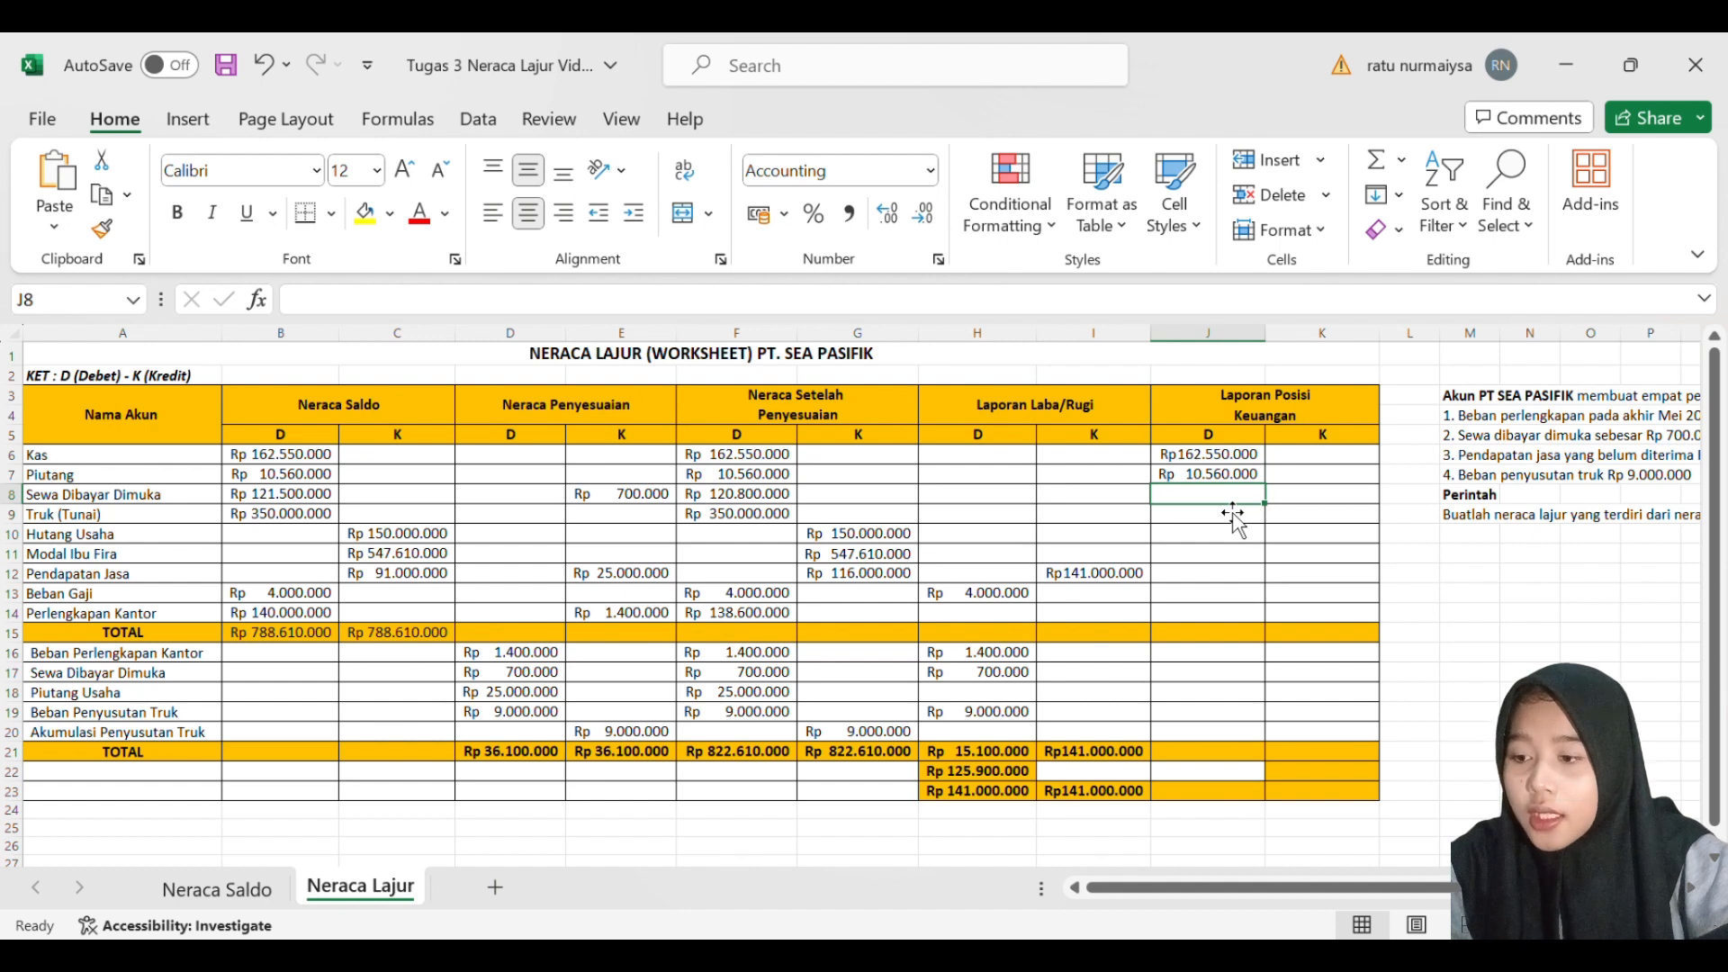
- Enter 121500000 as the Sewa Dibayar Dimuka debit balance in J8 of Laporan Posisi Keuangan
text(1215)
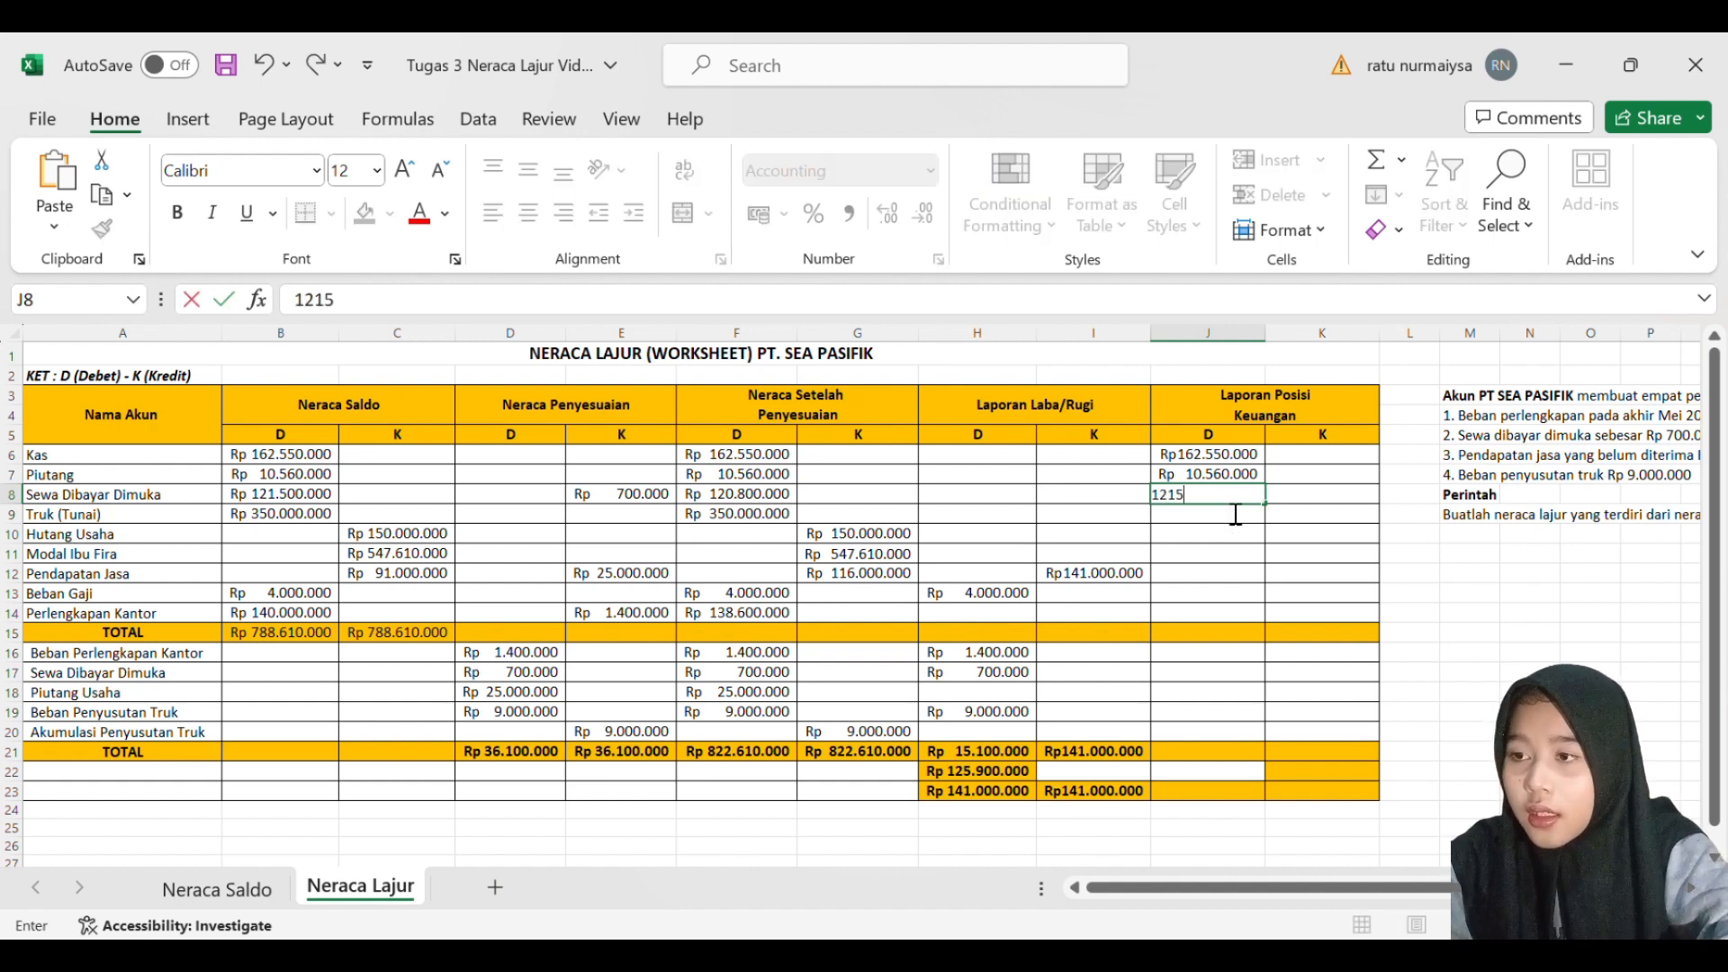
text(0000)
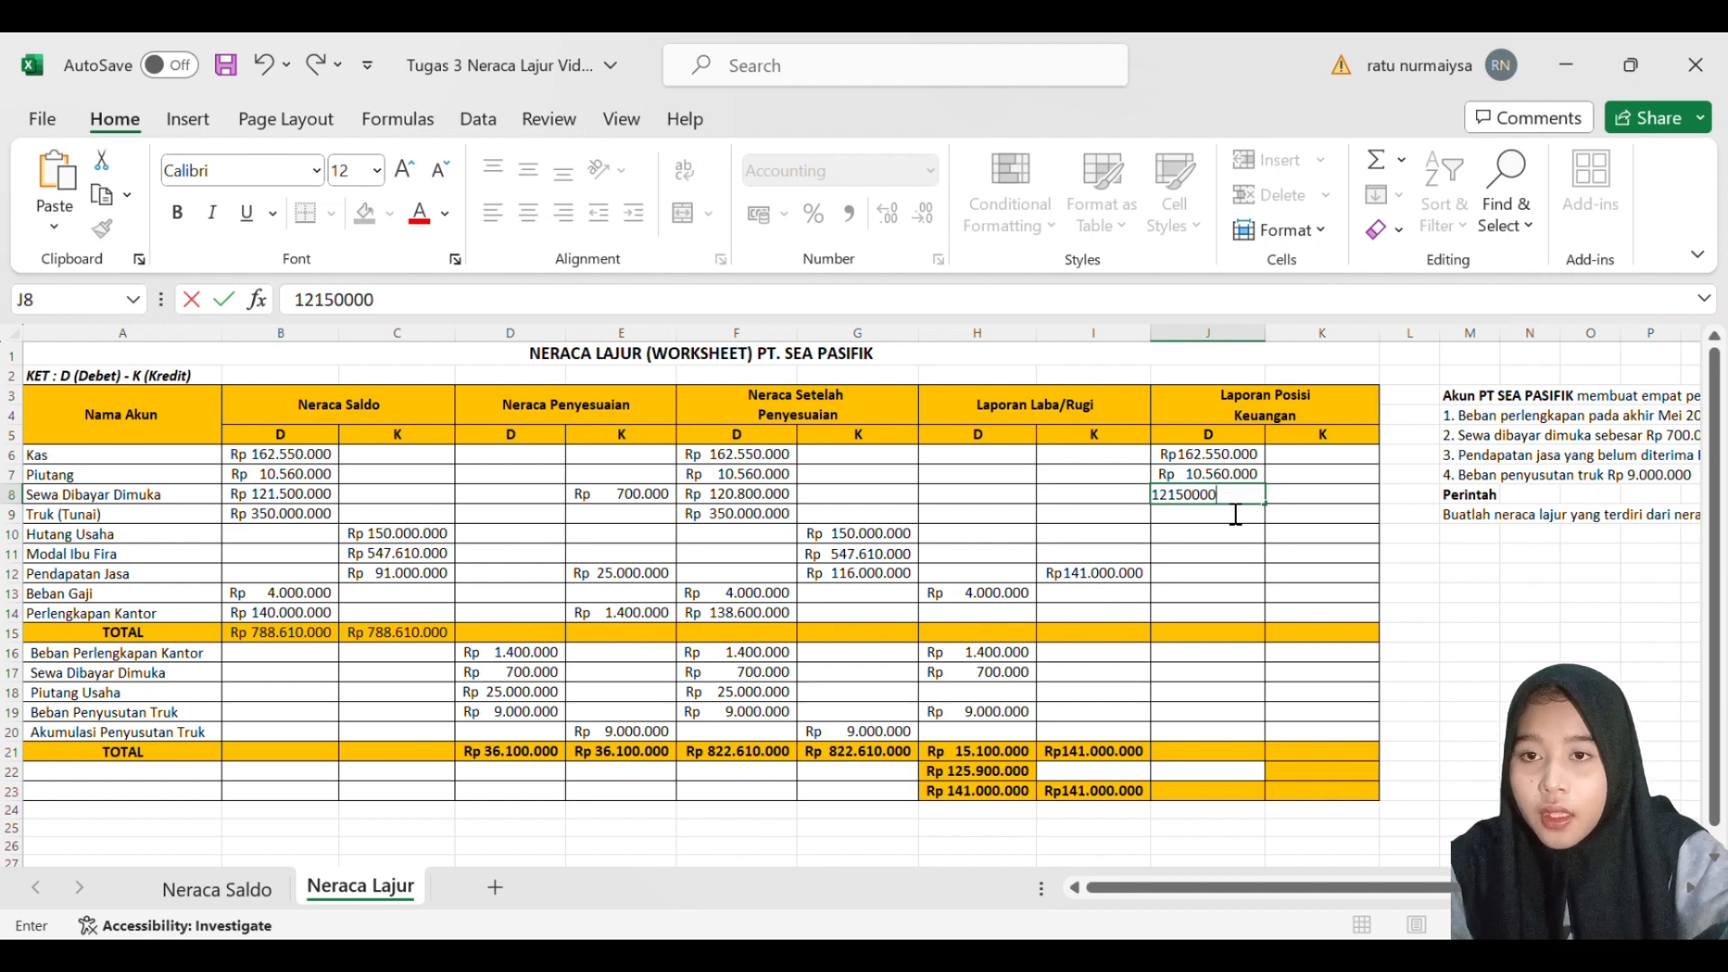
key(Return)
click(1243, 501)
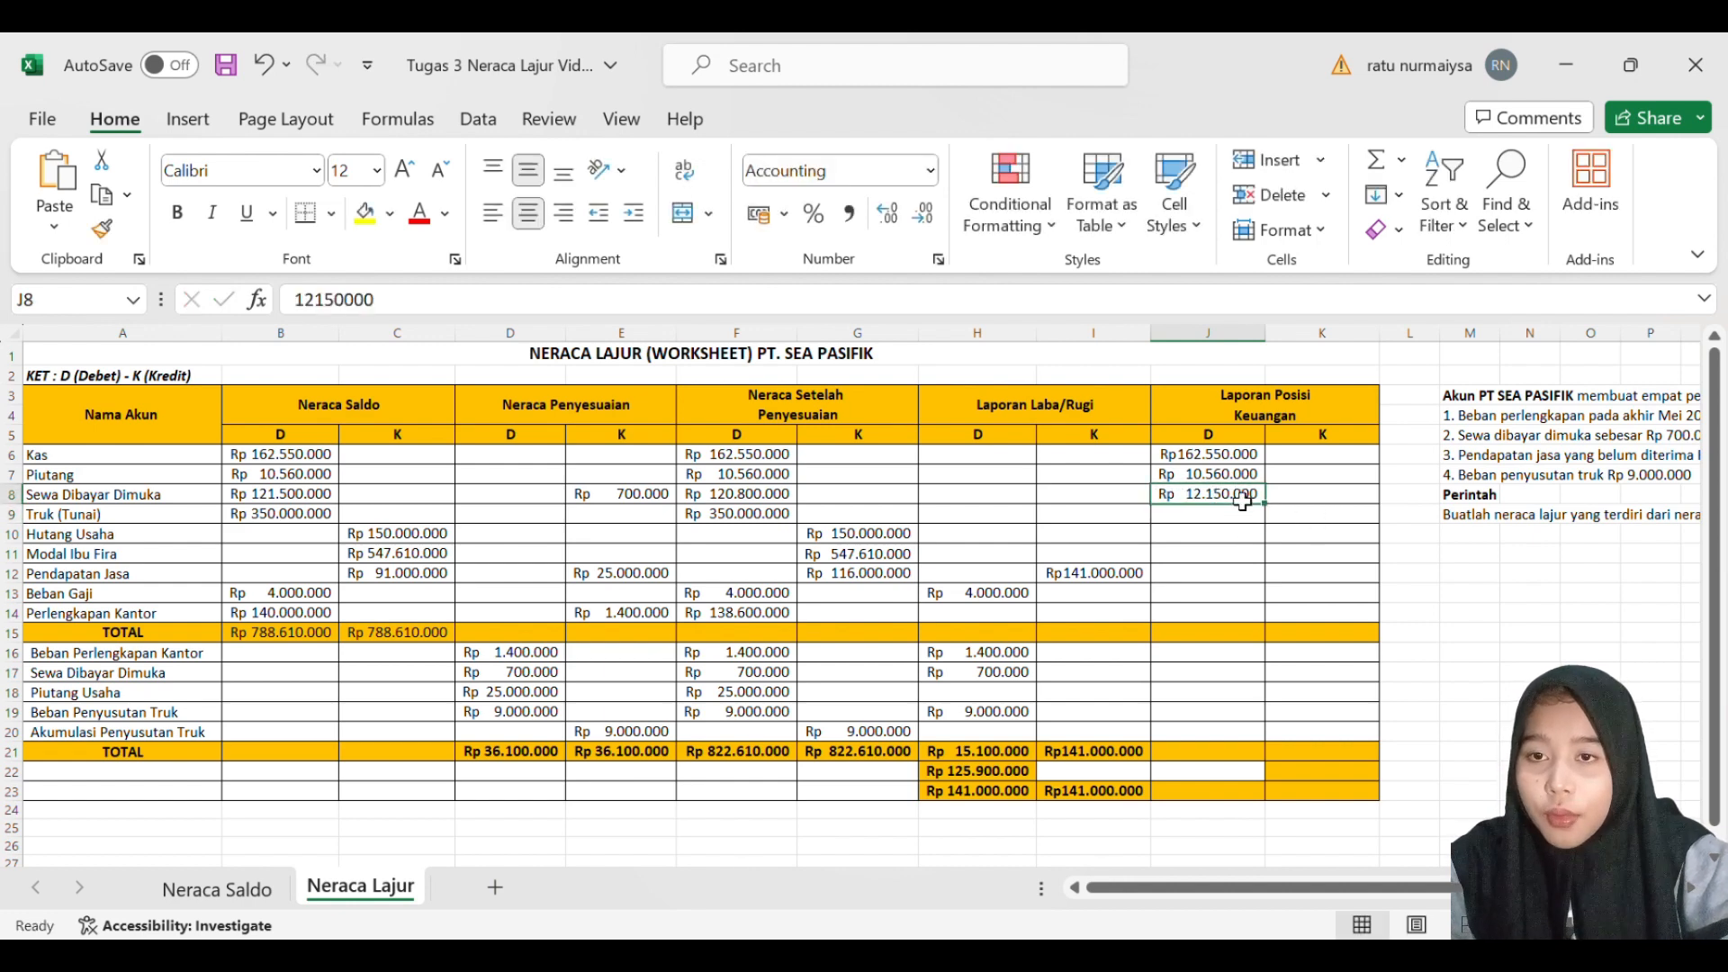
double_click(1242, 501)
text(0)
key(Return)
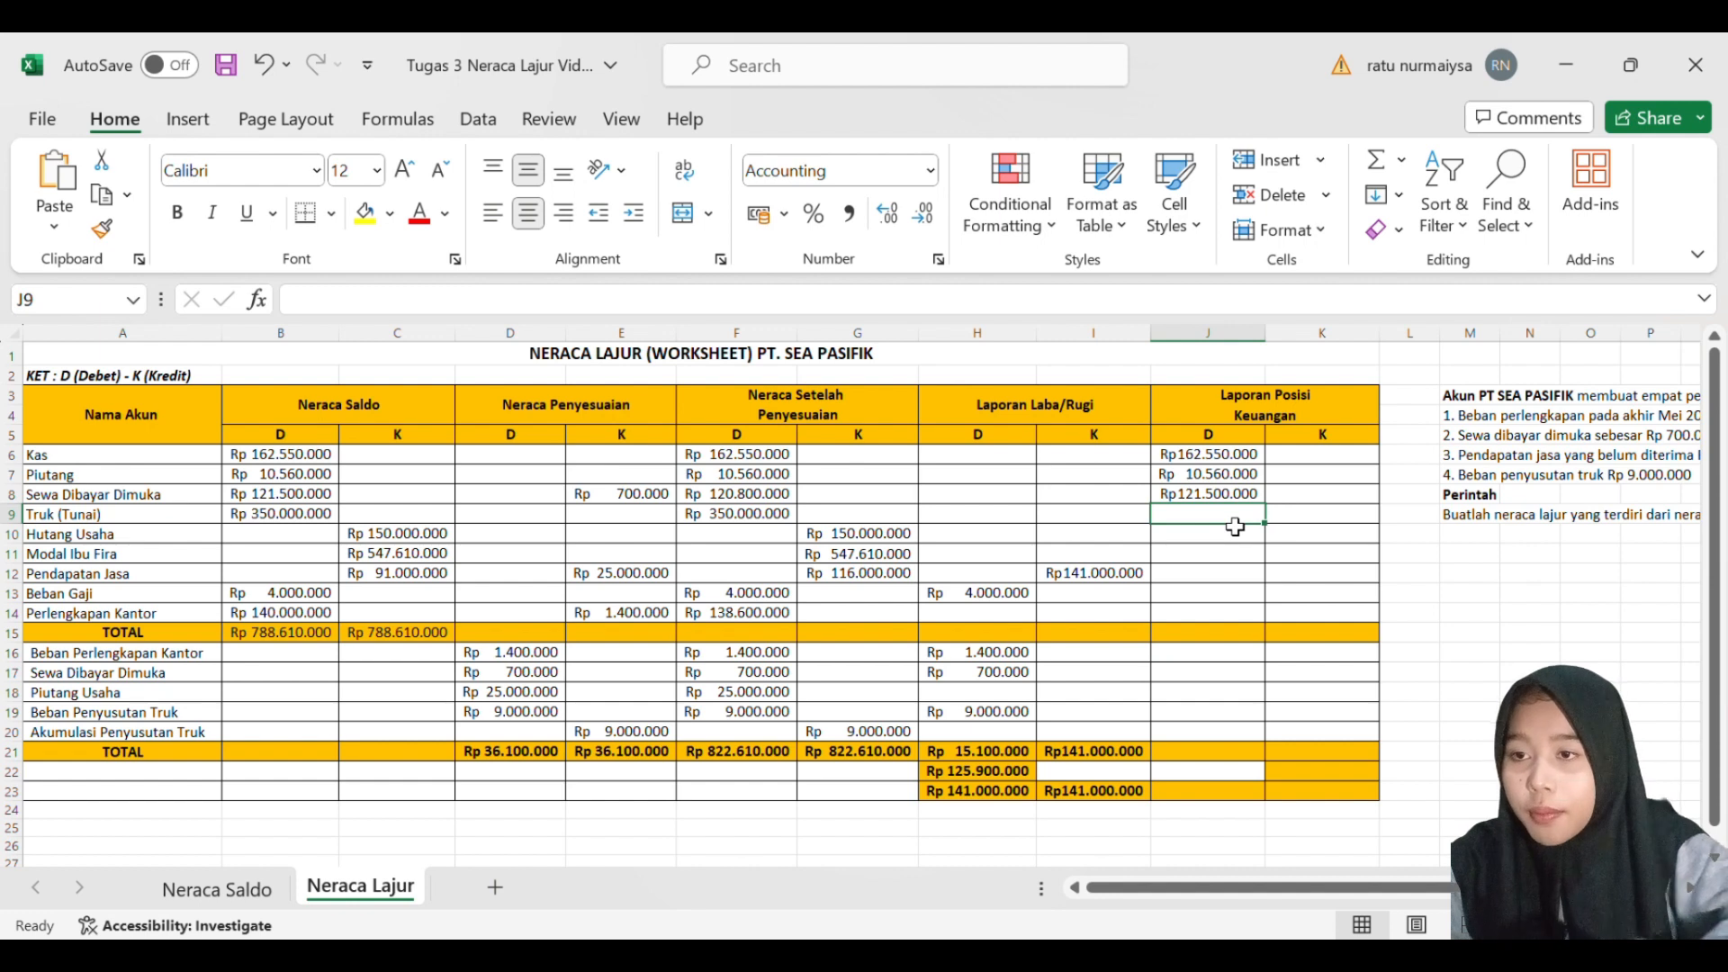
- Set the Sewa Dibayar Dimuka debit in J8 to the adjusted balance of 120800000
double_click(1232, 499)
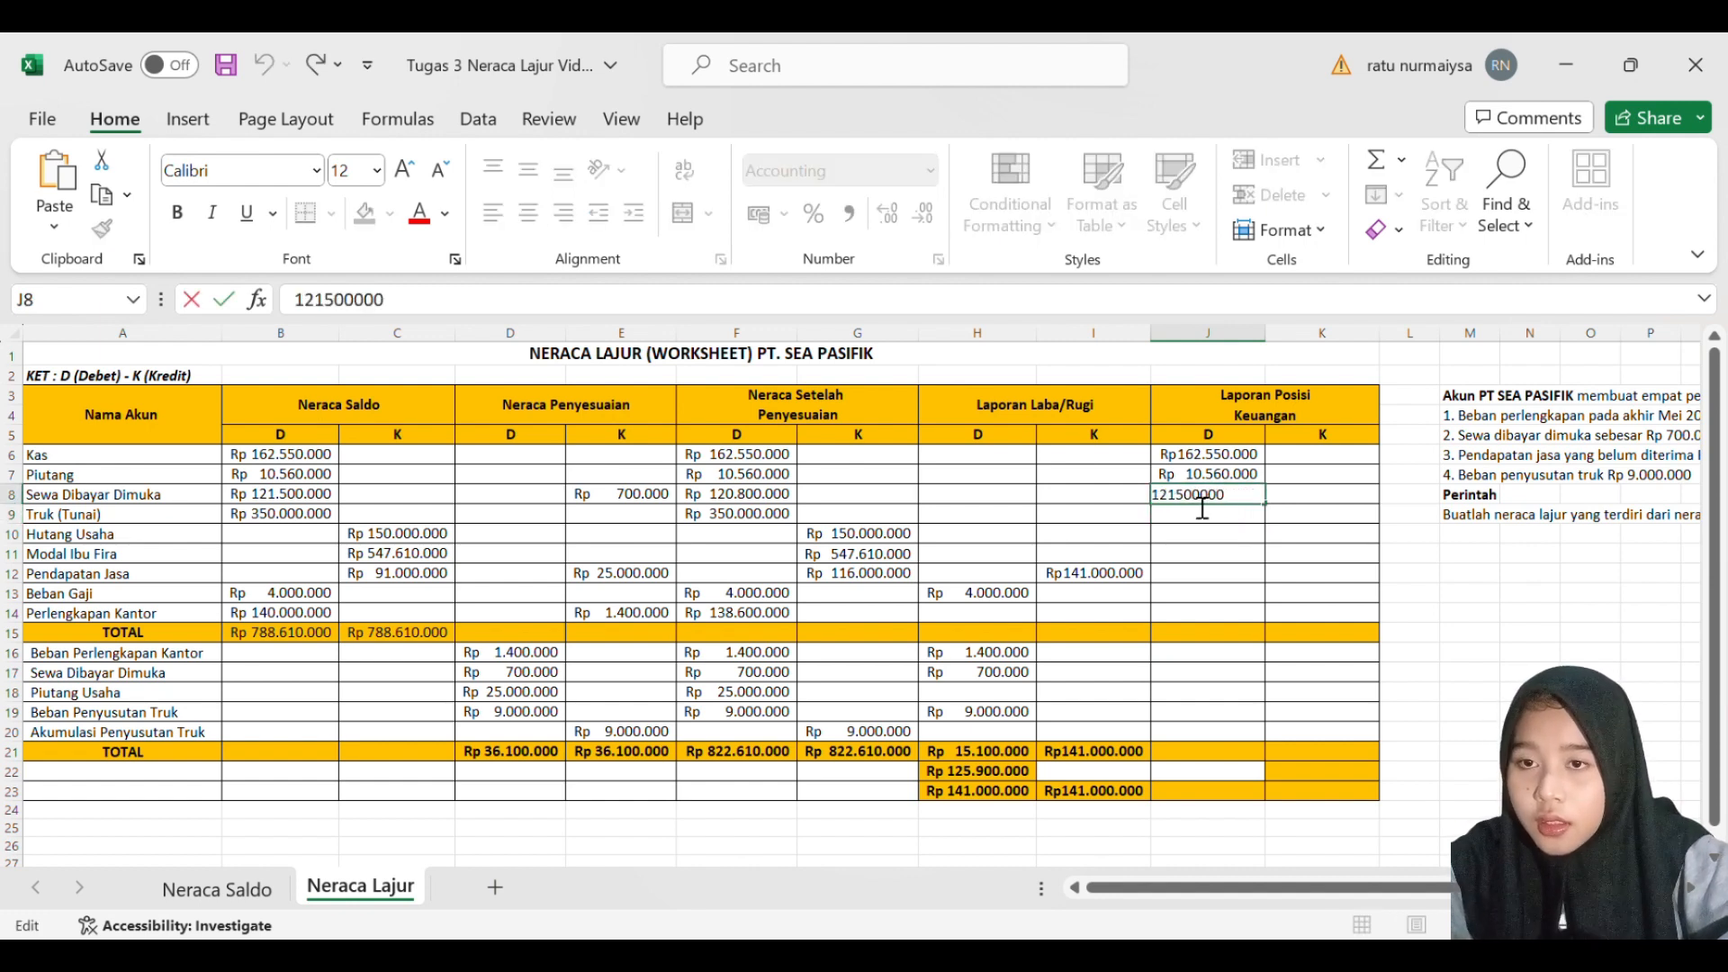
key(BackSpace)
key(BackSpace)
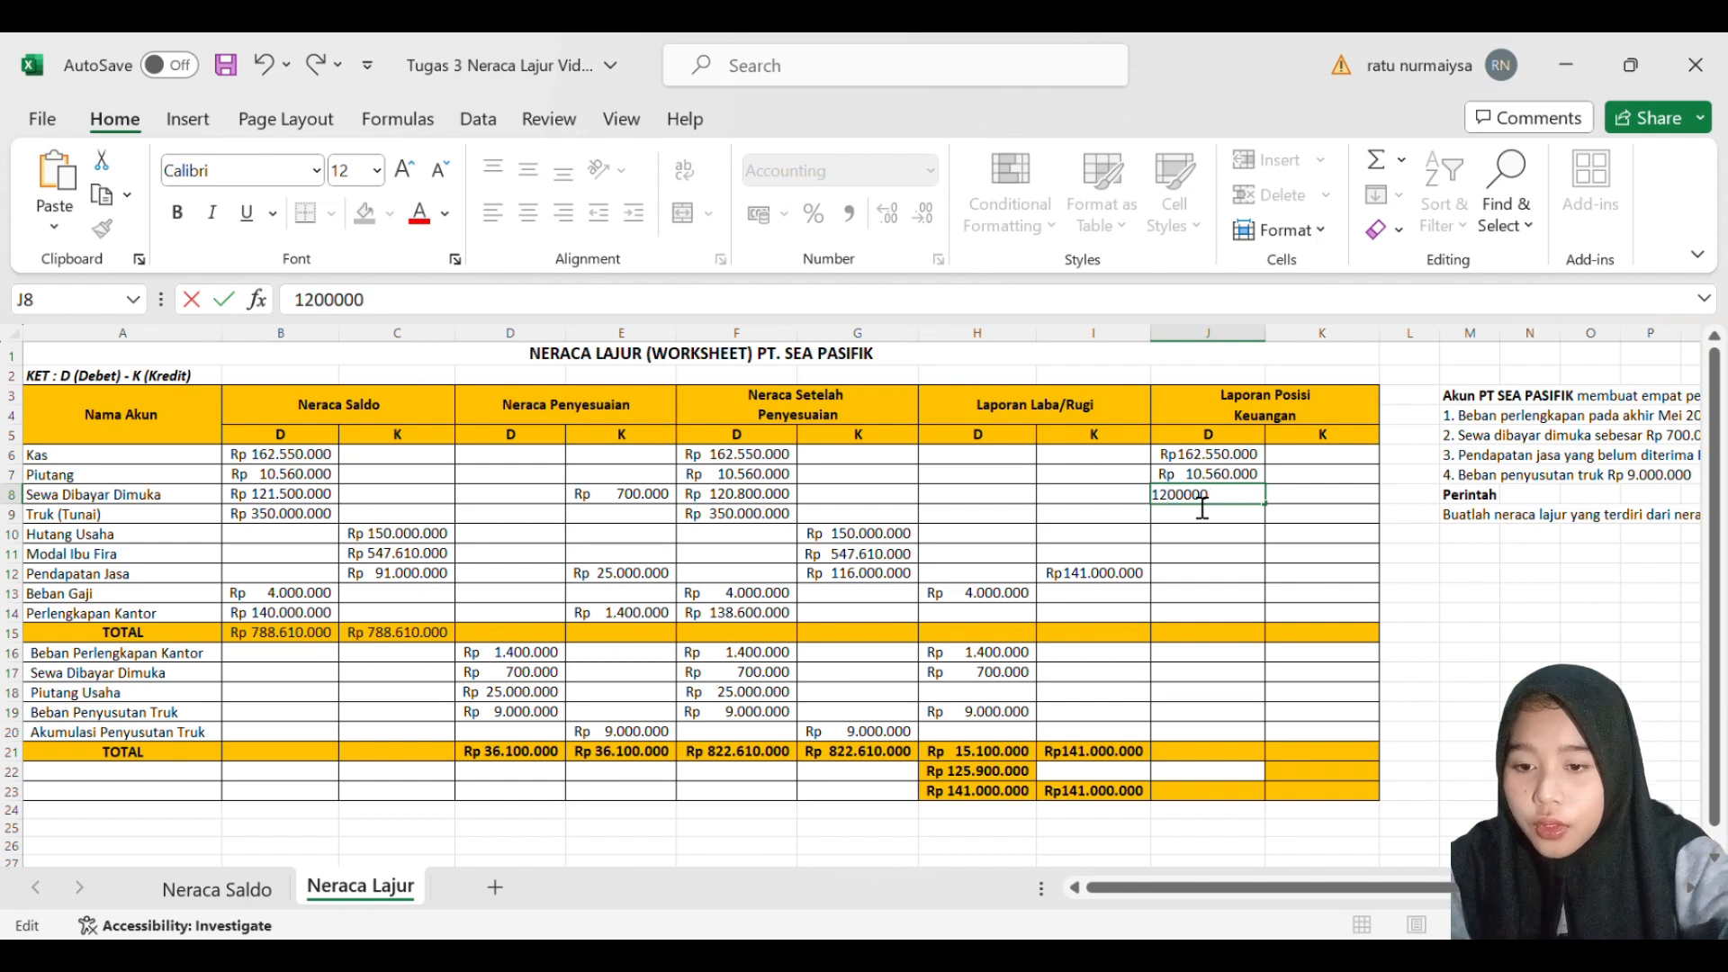
text(08)
key(Return)
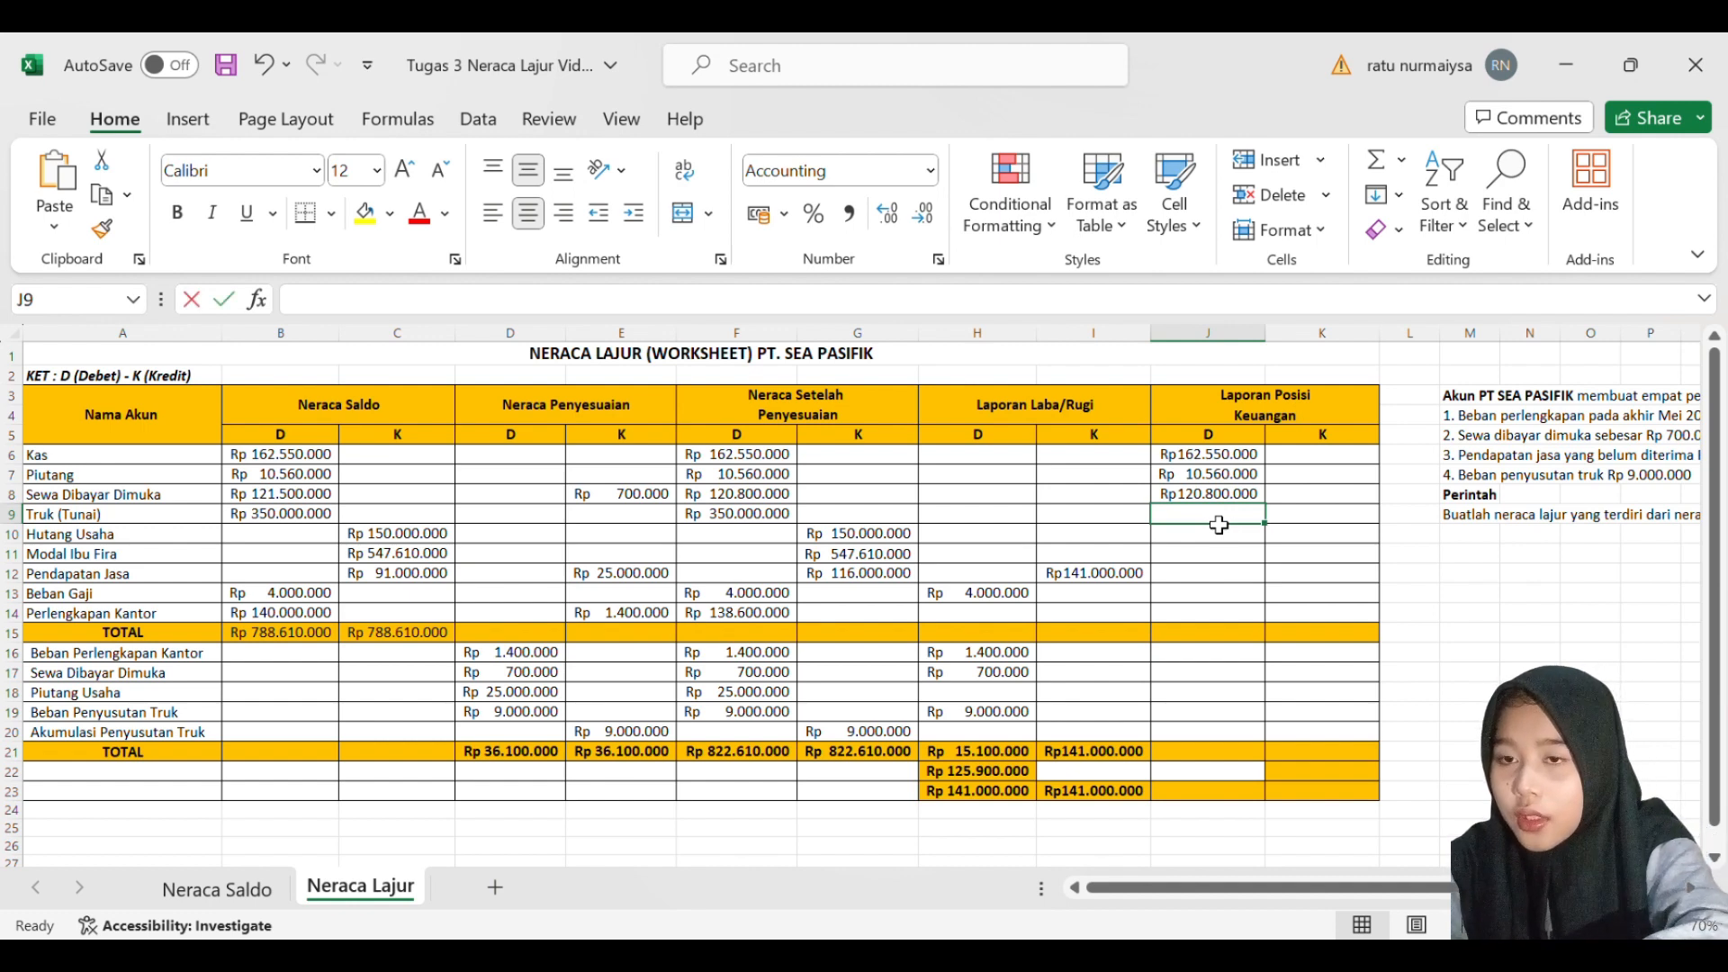
- Enter 350000000 as the Truk (Tunai) debit balance in J9 of Laporan Posisi Keuangan
text(3.50)
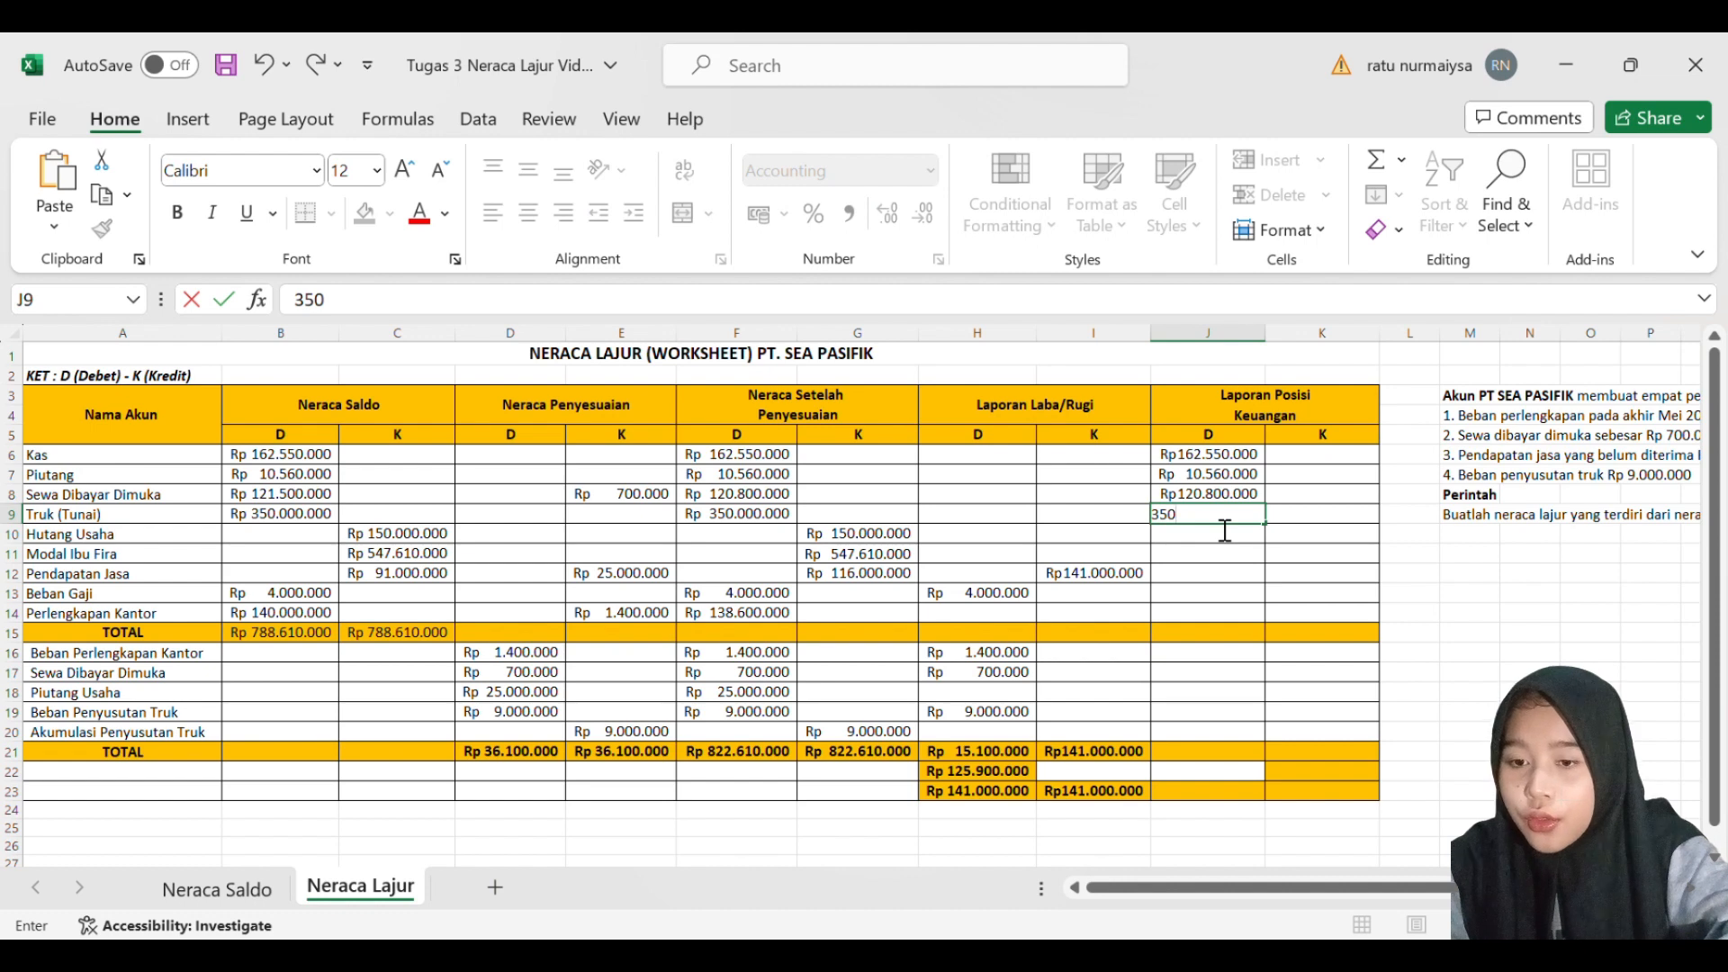
text(0.000)
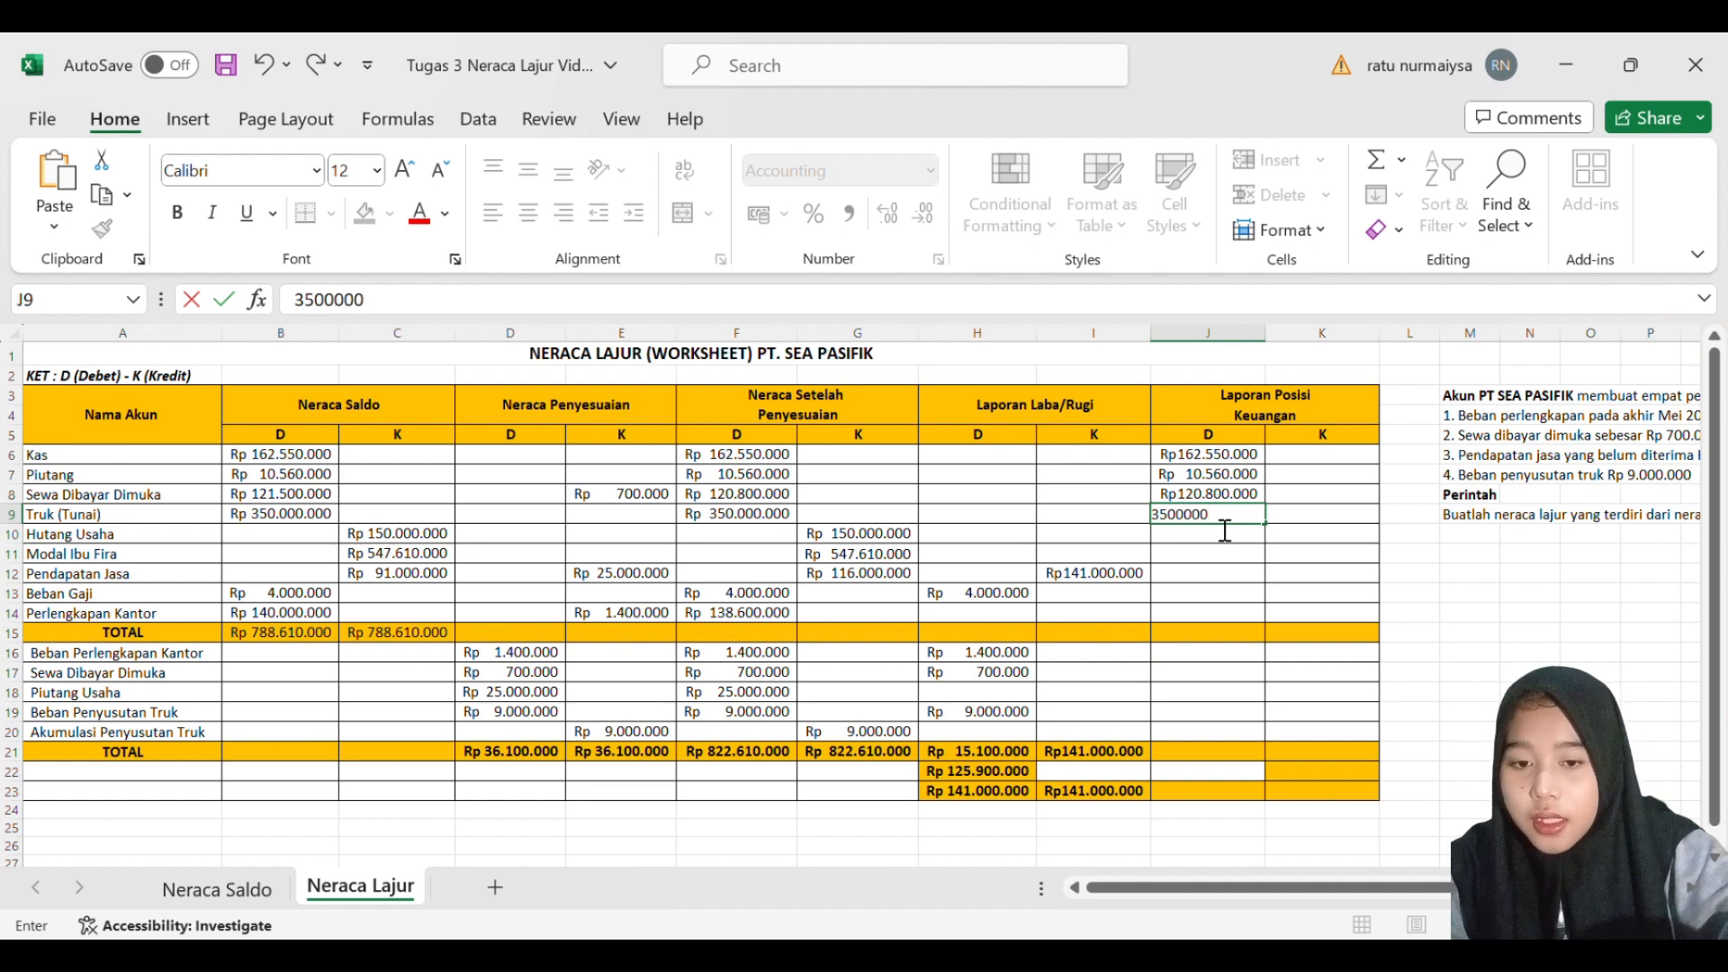
key(Return)
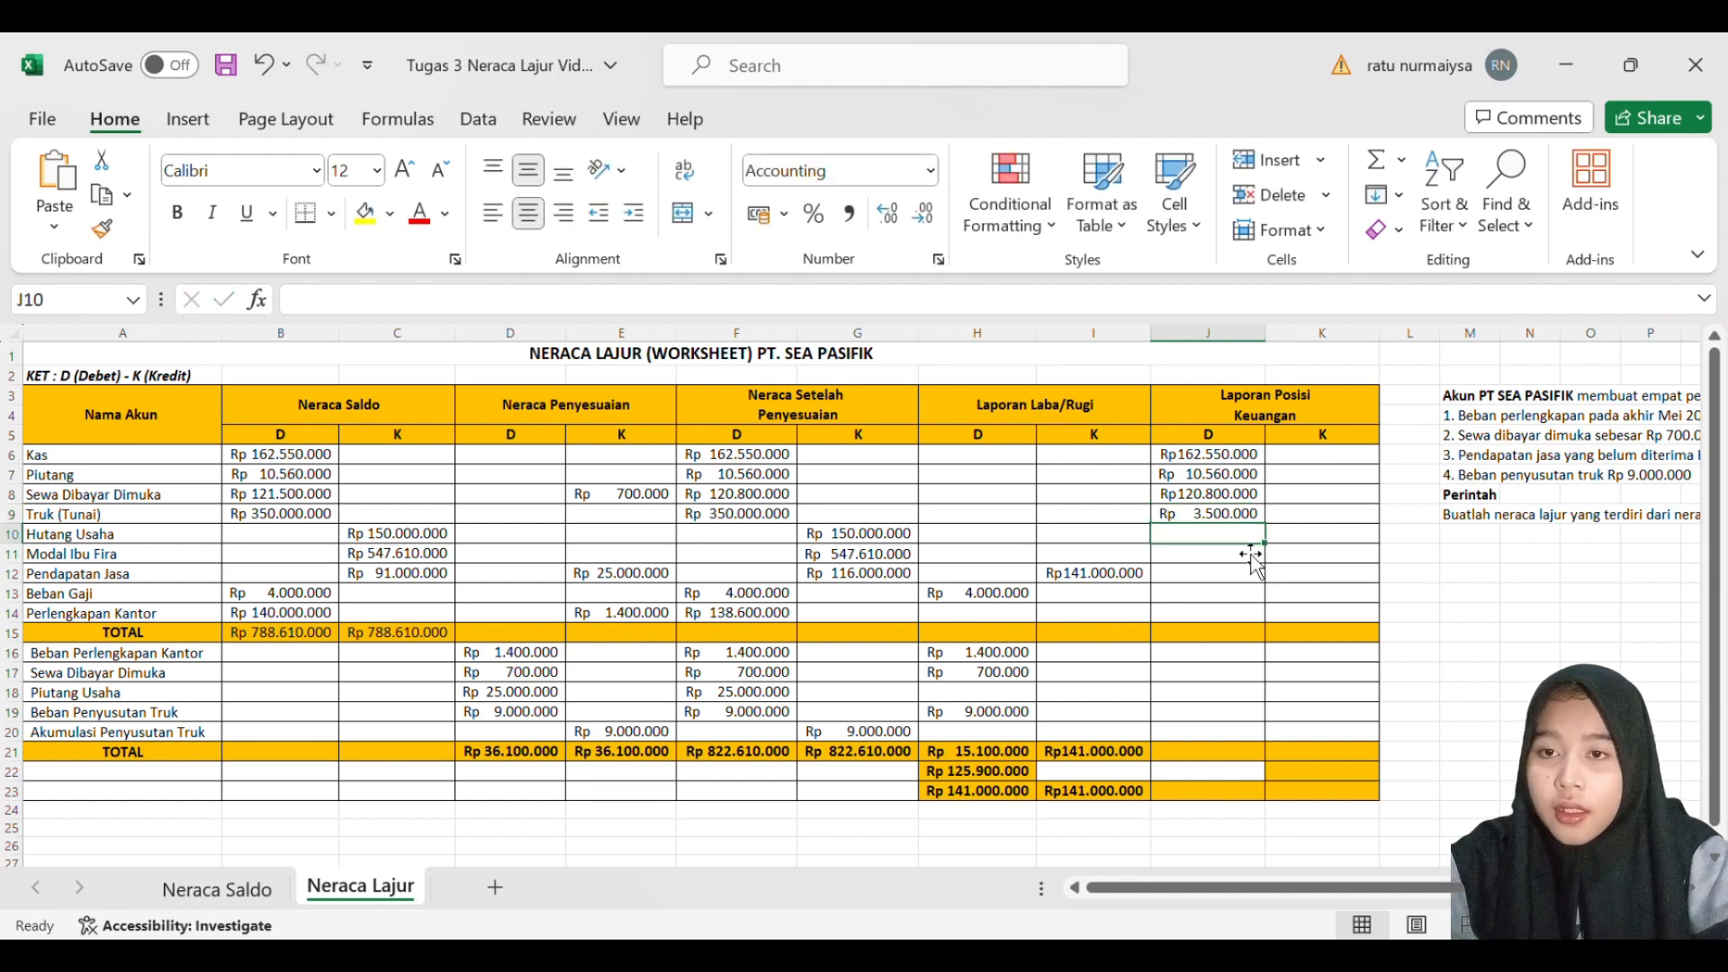
click(1228, 520)
double_click(1229, 522)
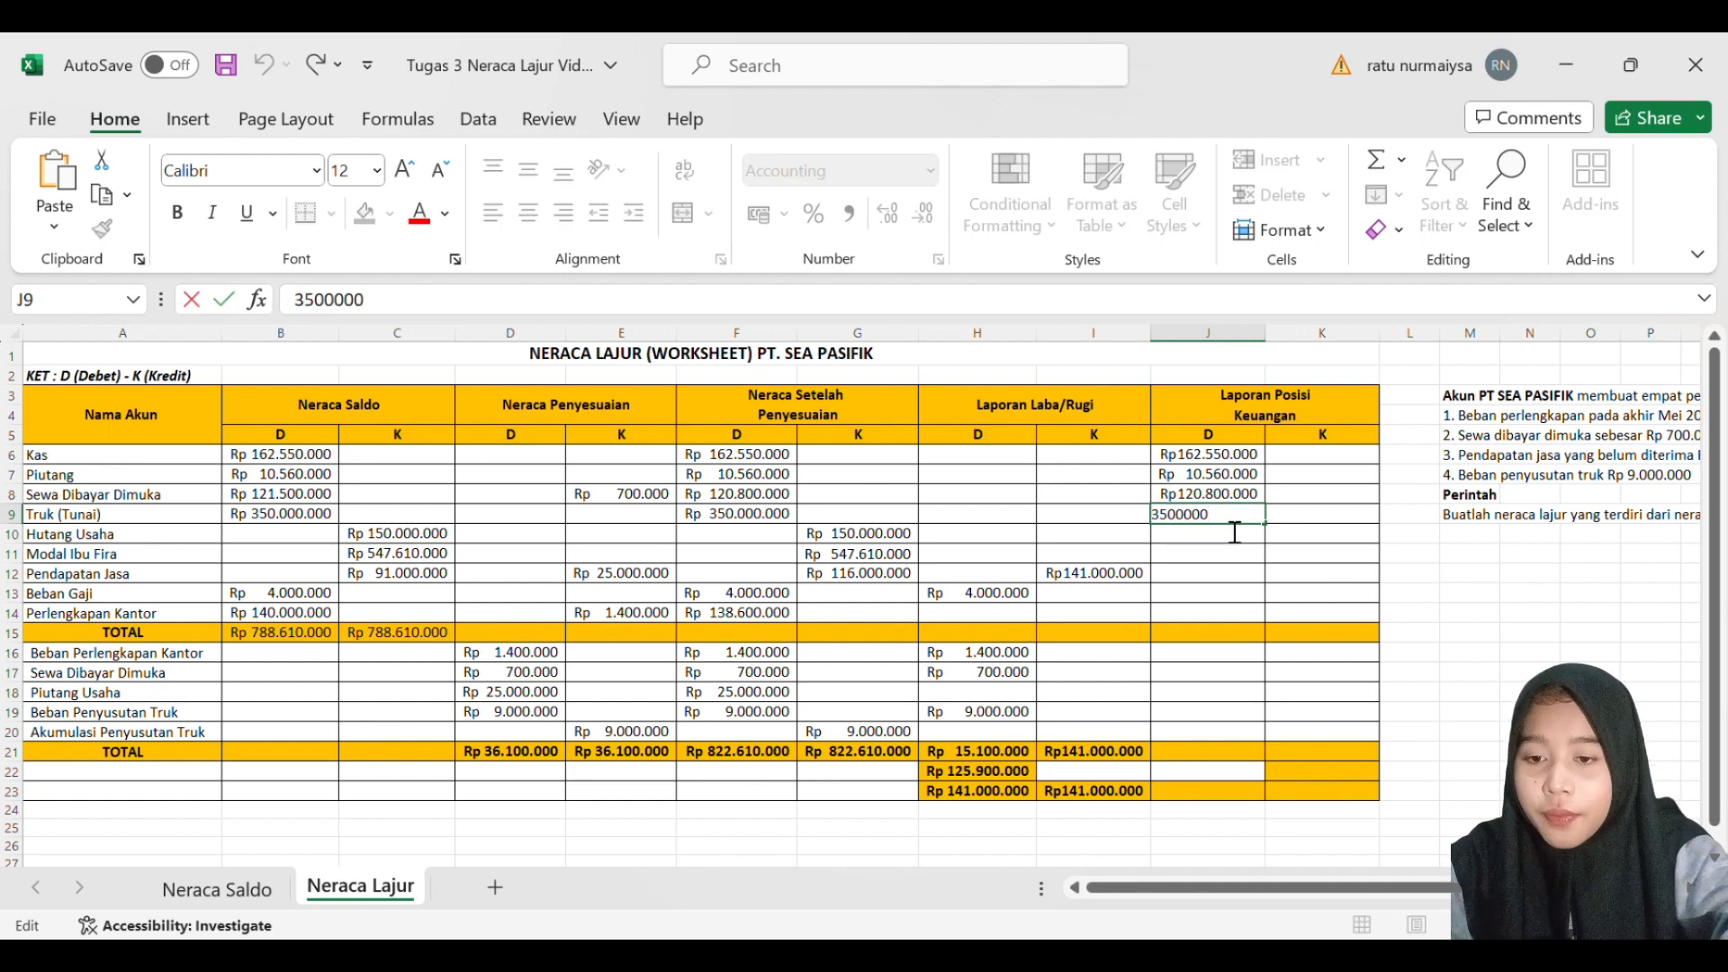
text(0)
key(Return)
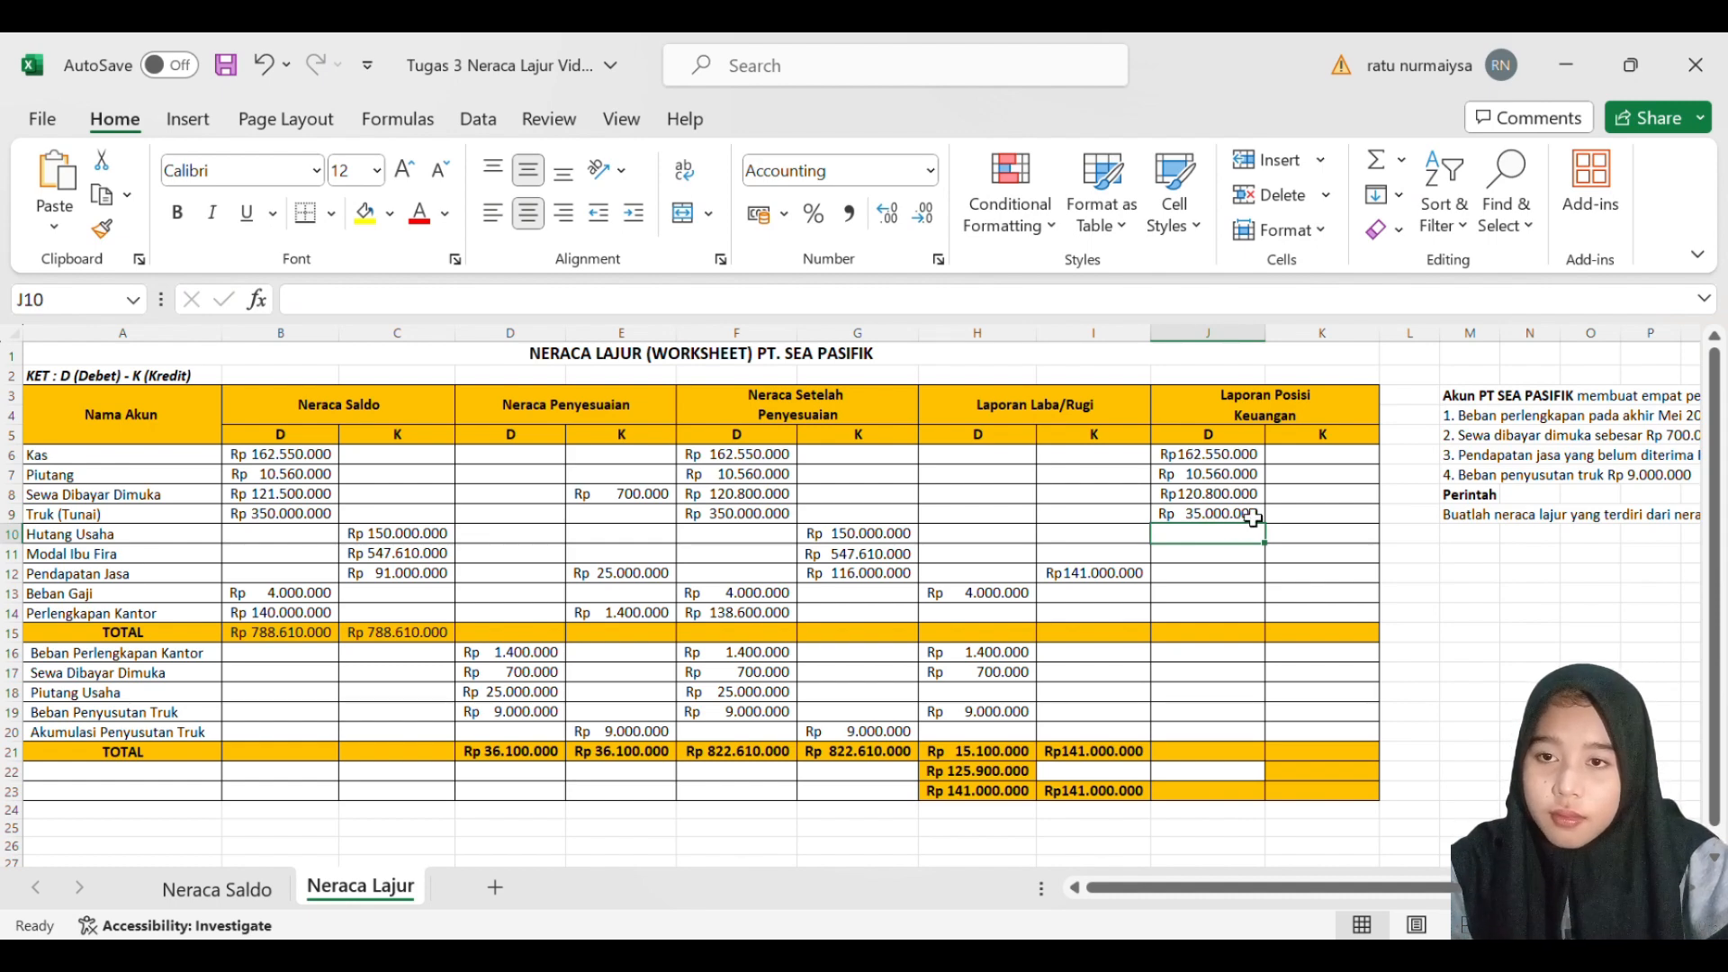
scroll(1252, 517, down, 1)
scroll(1253, 518, up, 1)
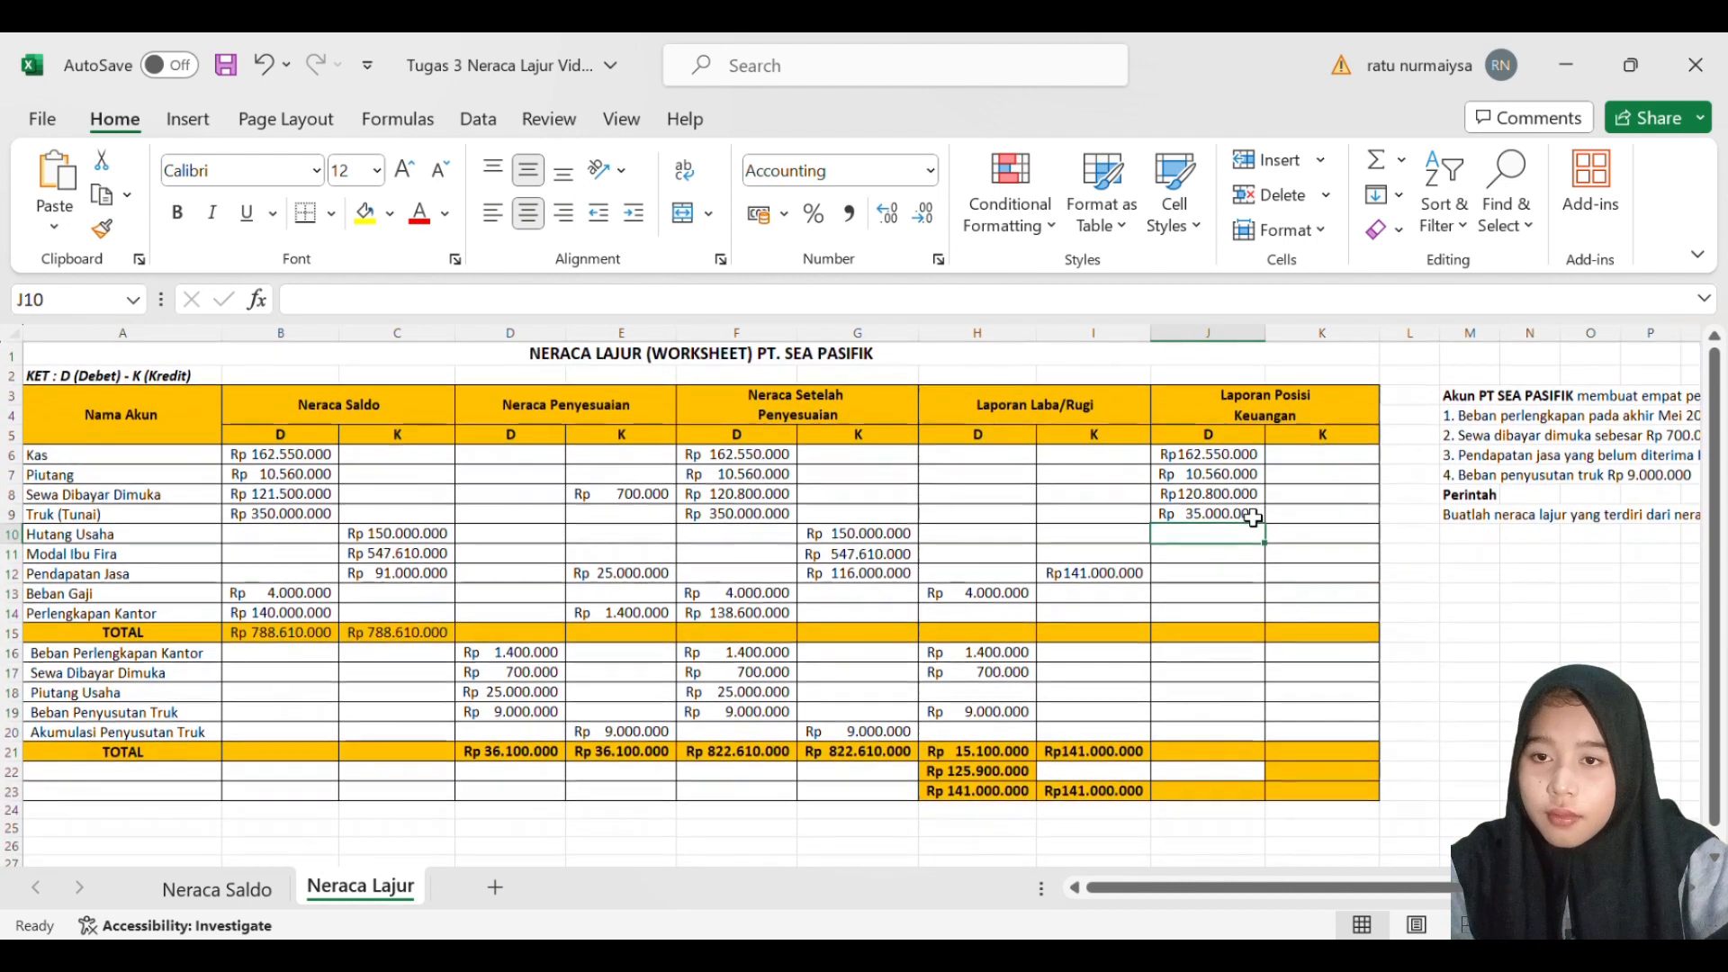
double_click(1256, 518)
text(0)
key(Return)
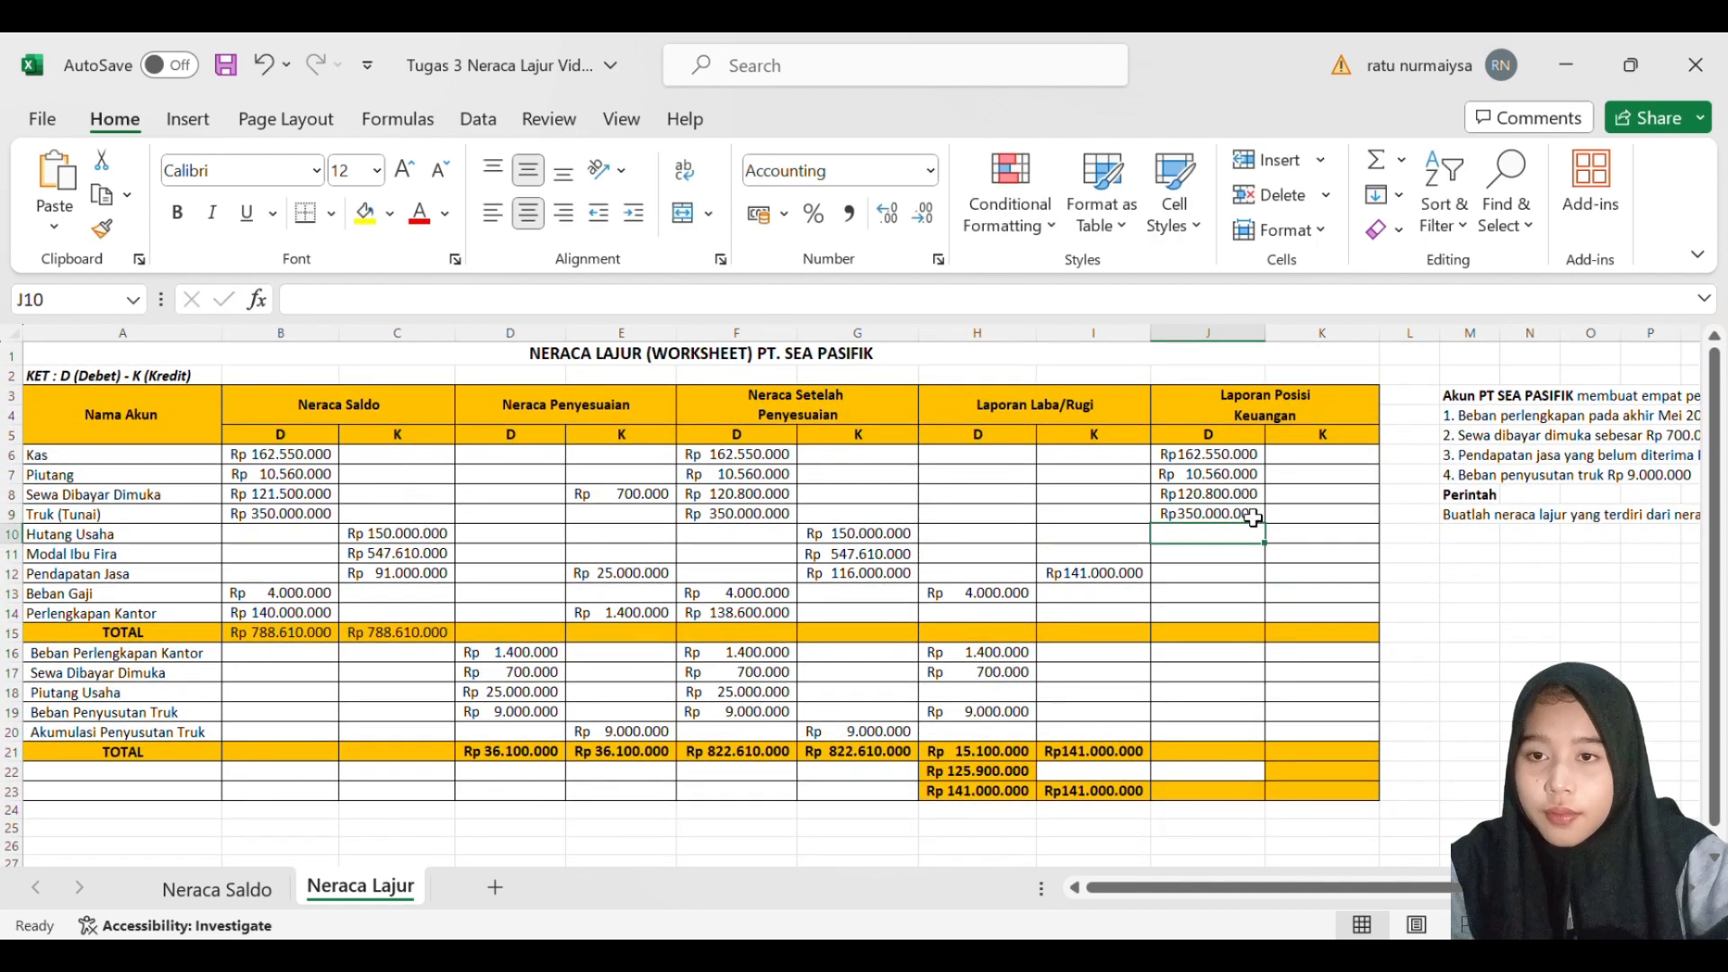
- Enter 150000000 as the Hutang Usaha credit balance in K10 of Laporan Posisi Keuangan
click(1284, 544)
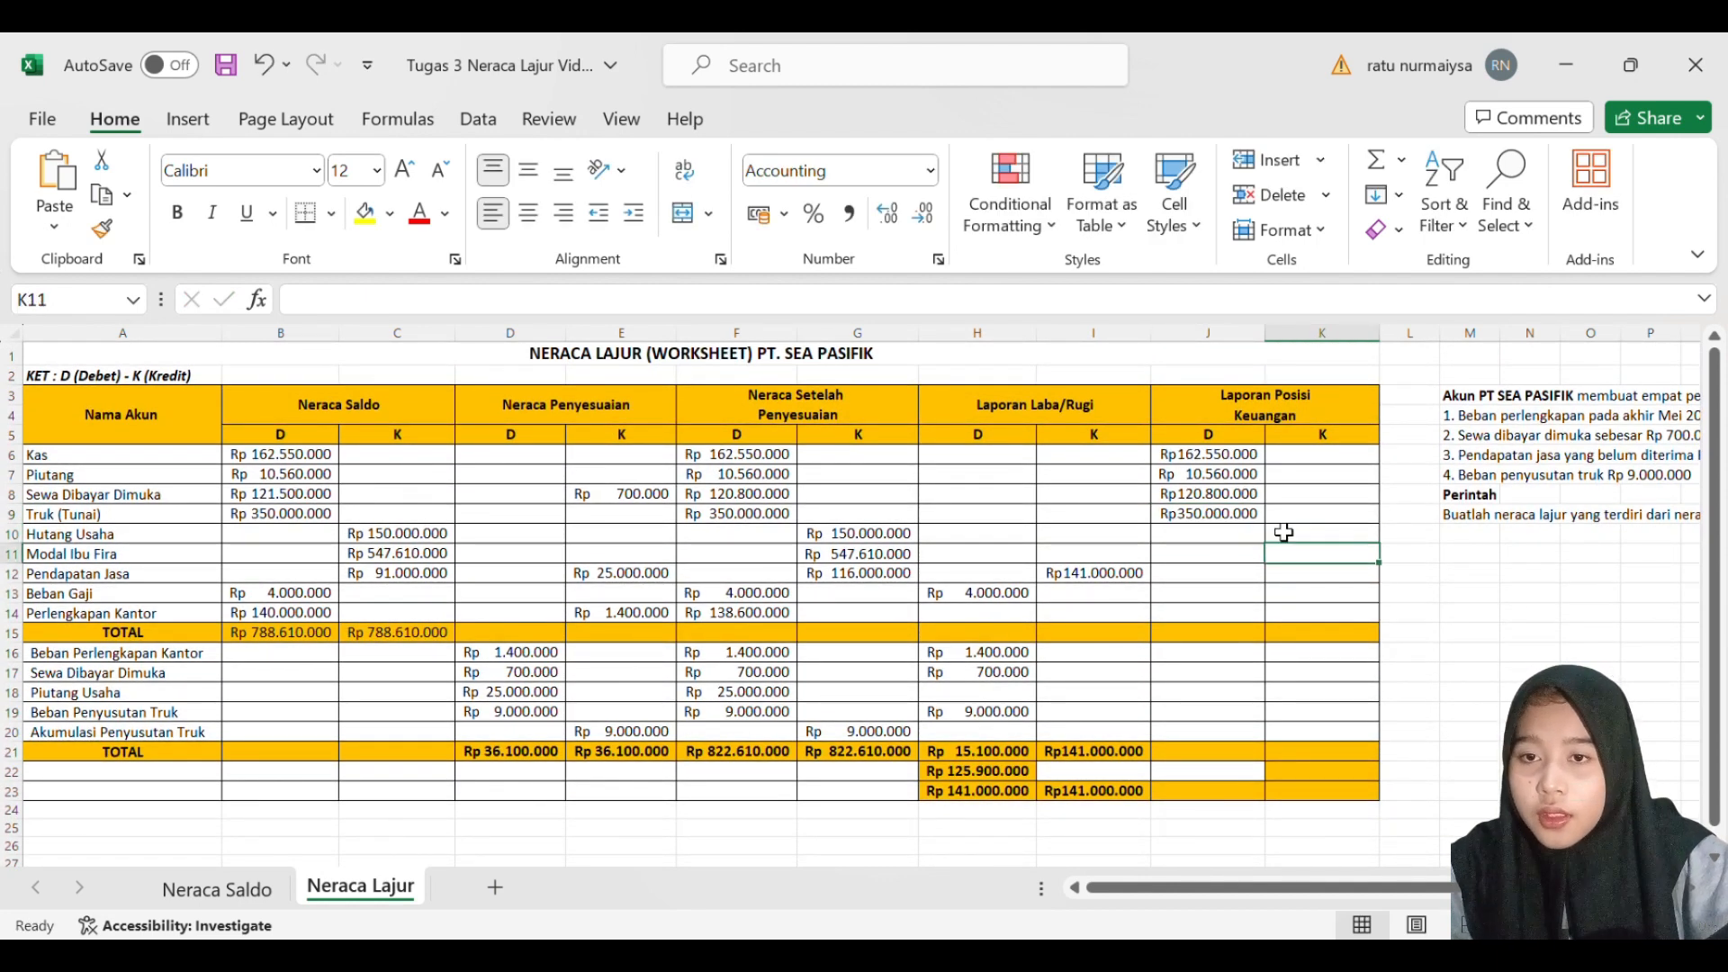
click(1284, 533)
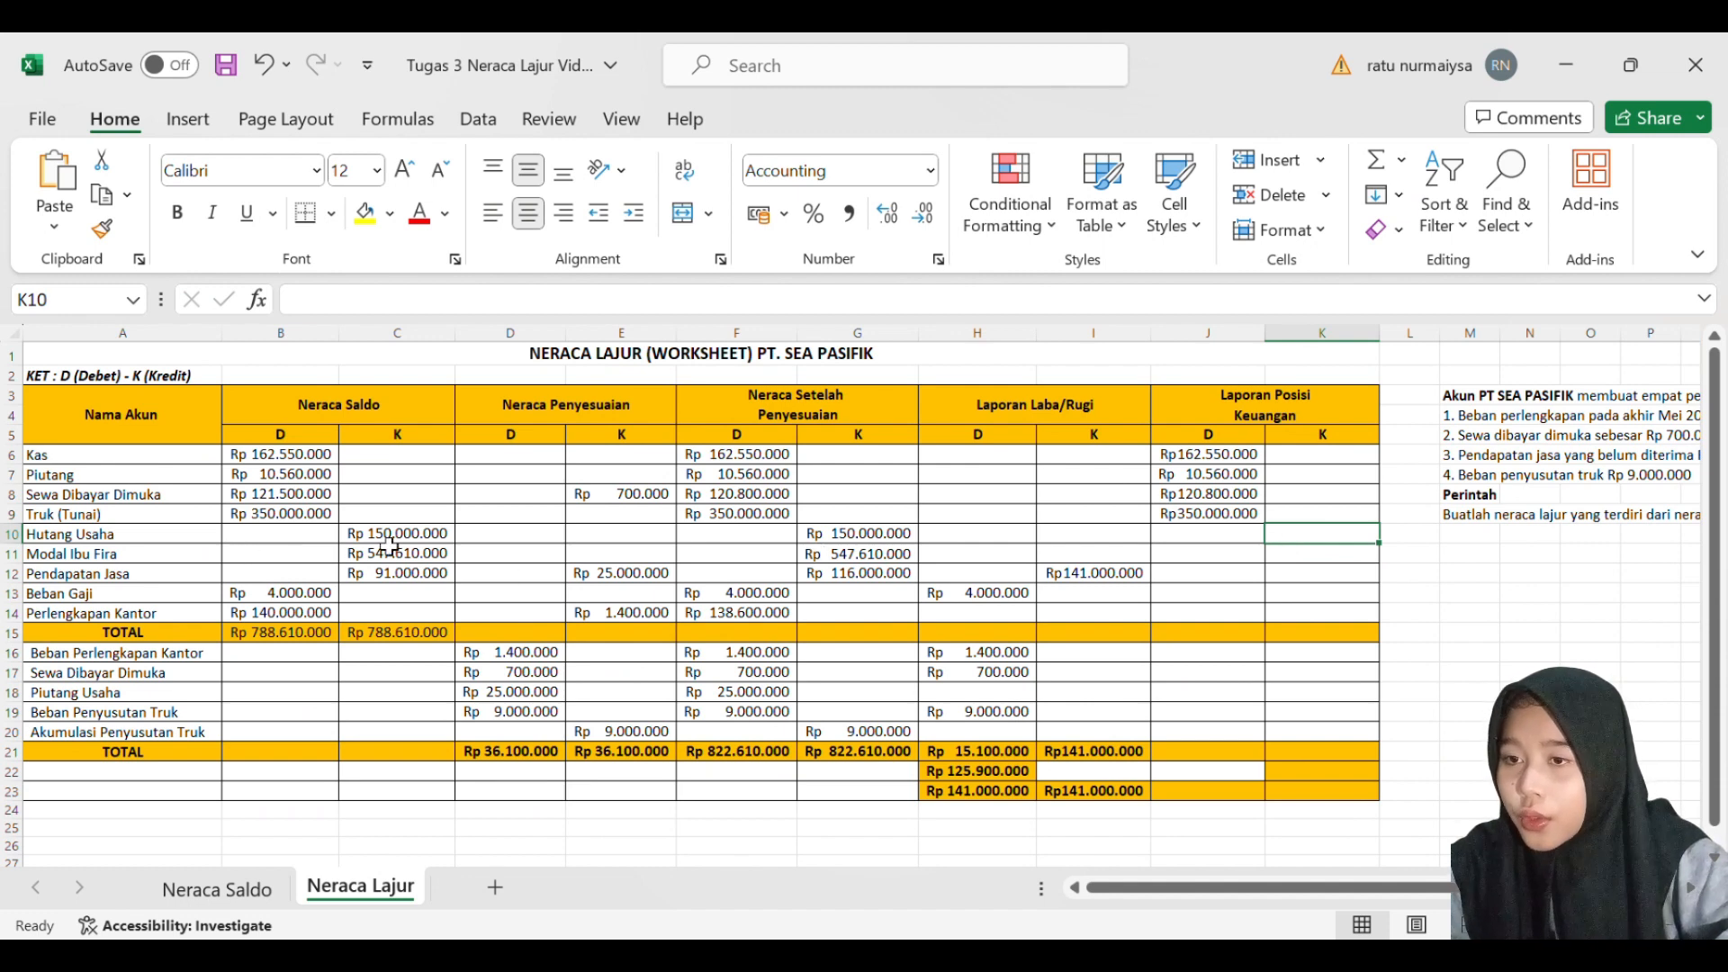
text(1)
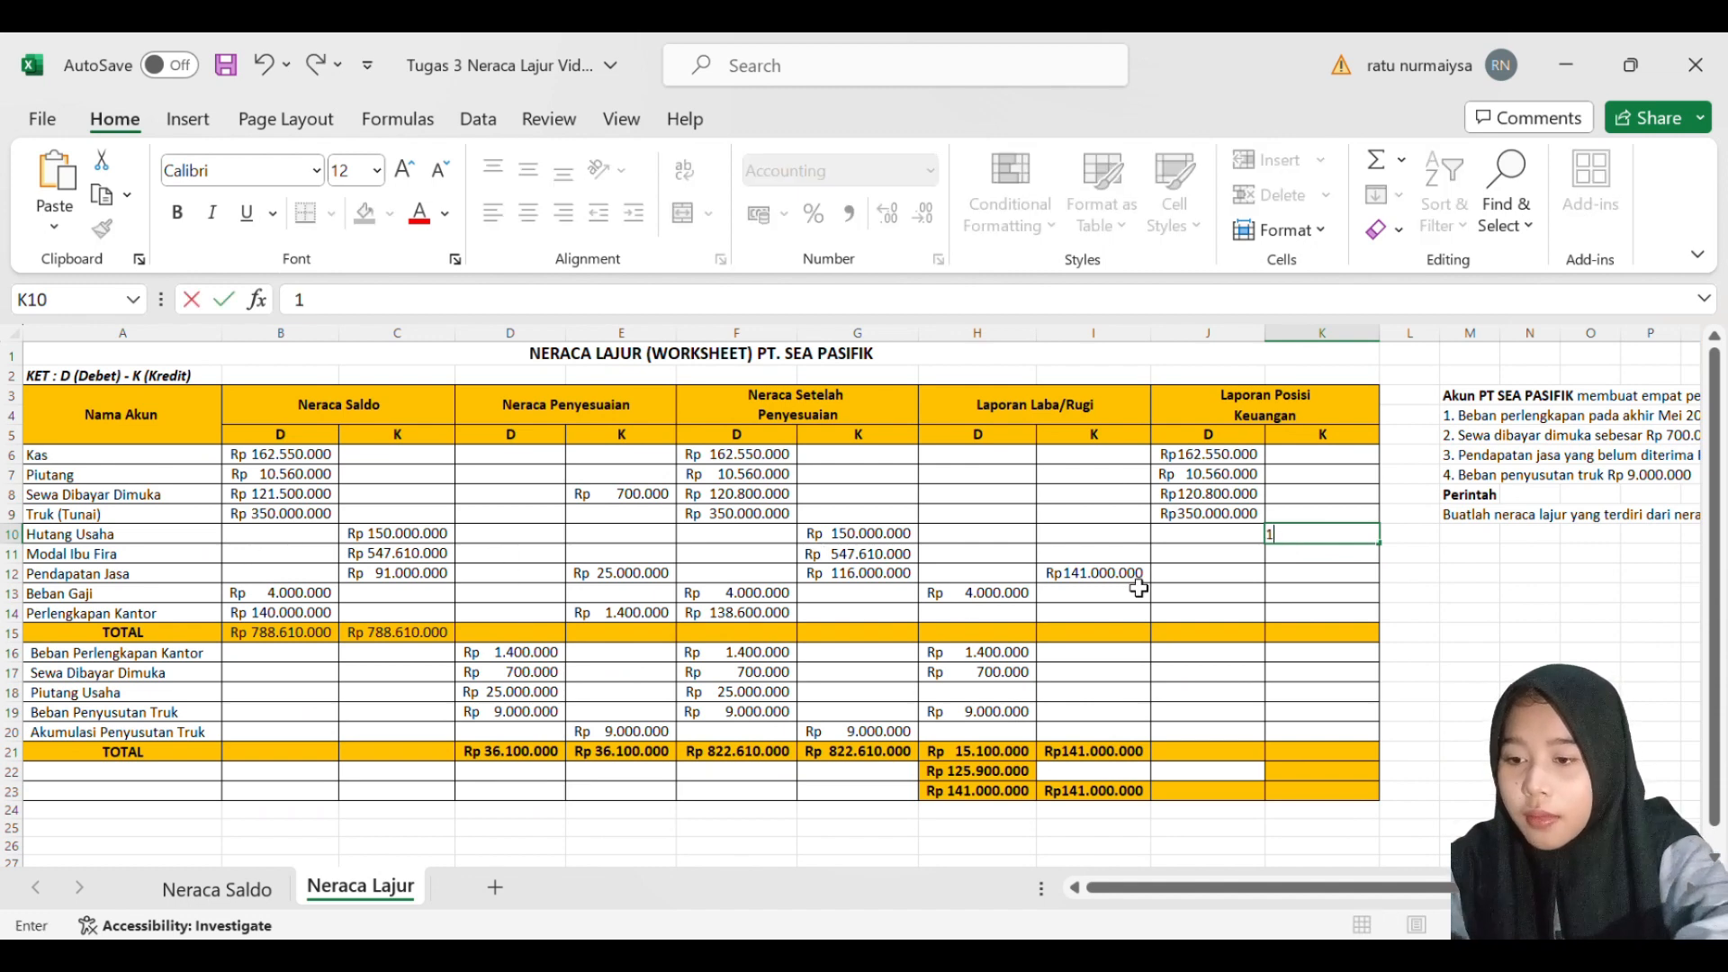
text(5000000)
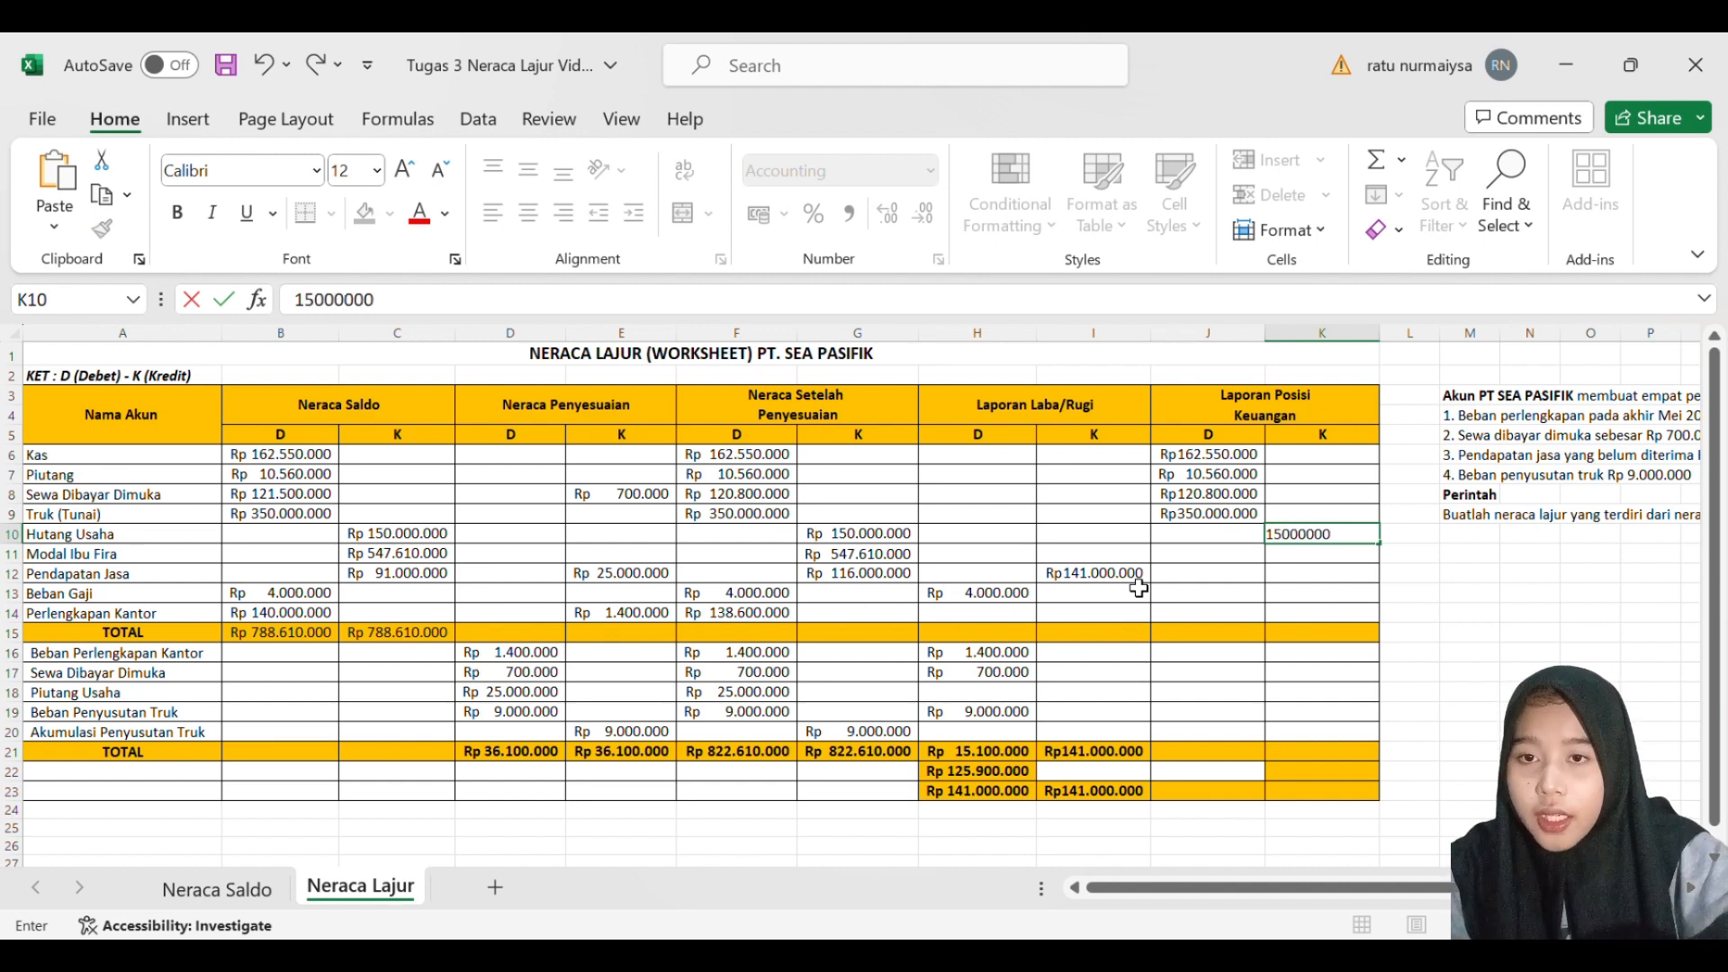
key(Return)
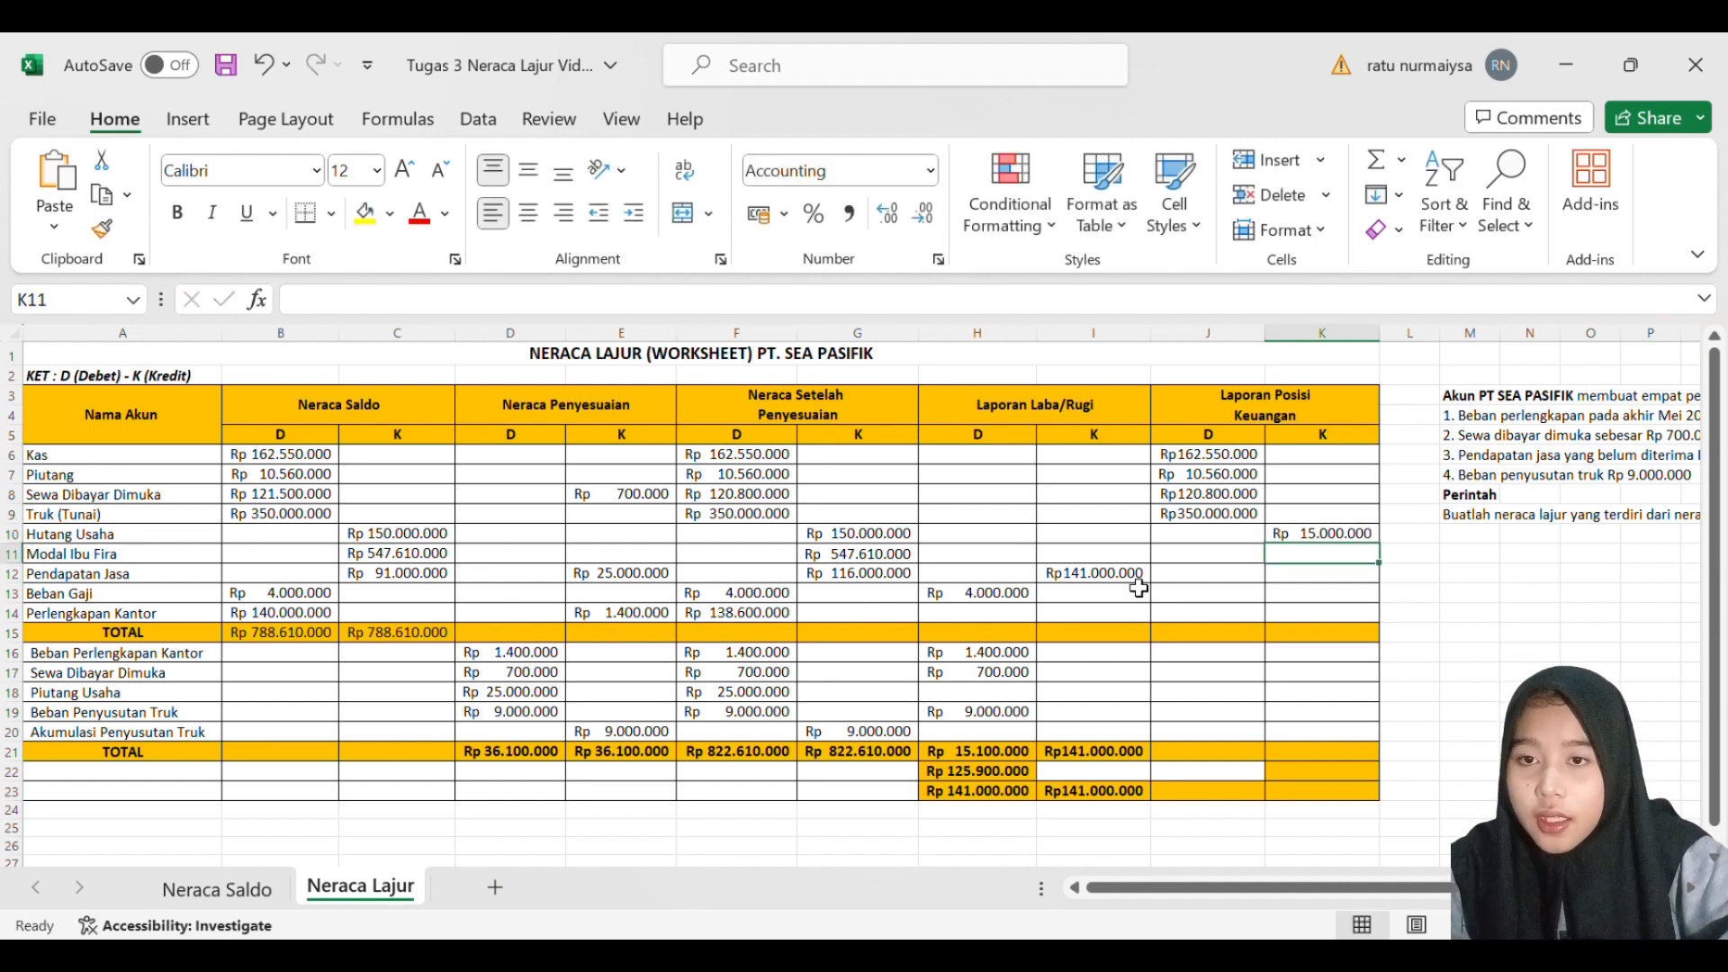
click(1307, 539)
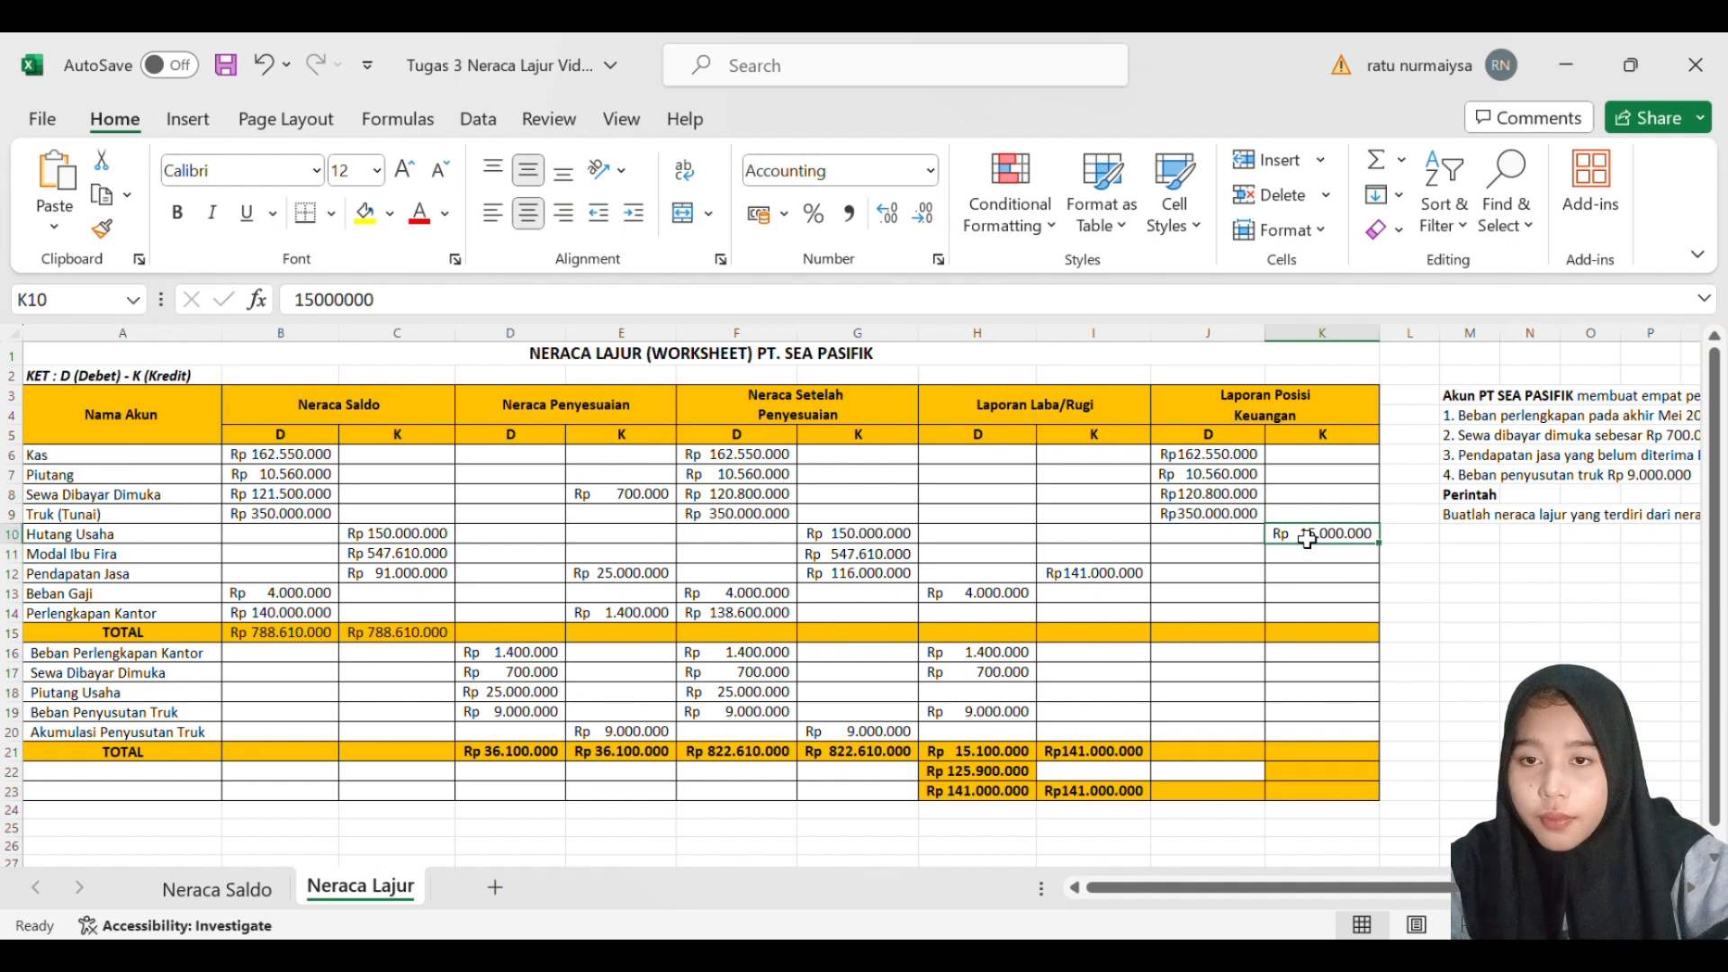
key(F2)
text(0)
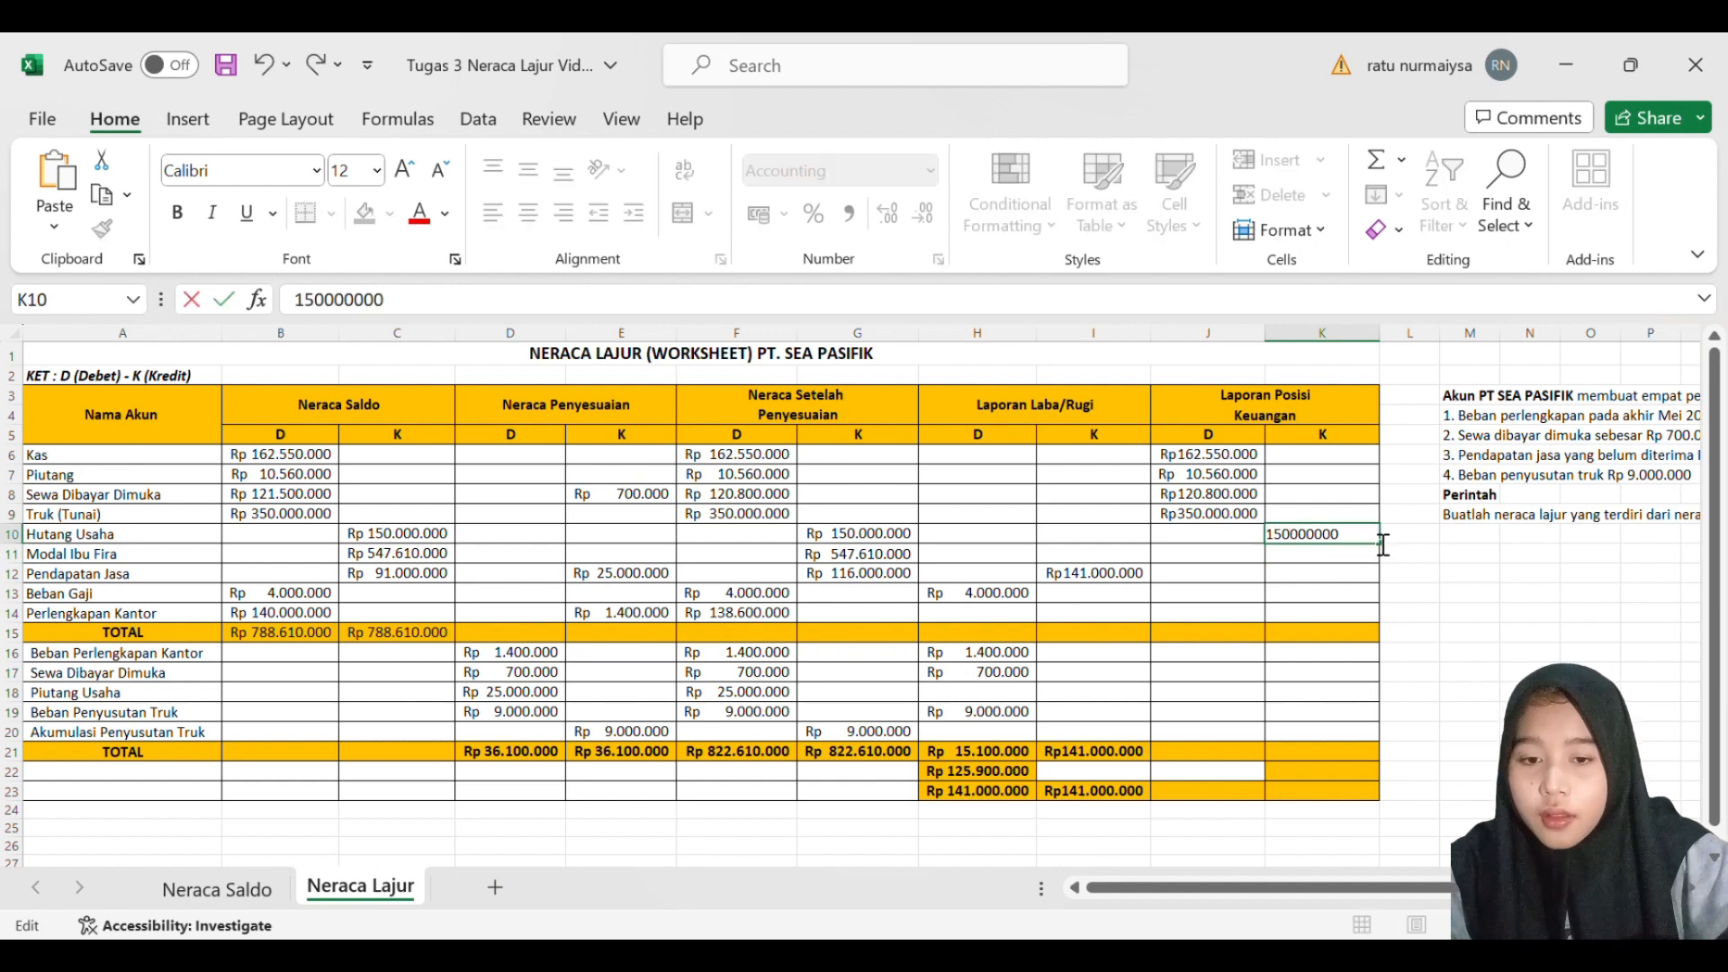
key(Return)
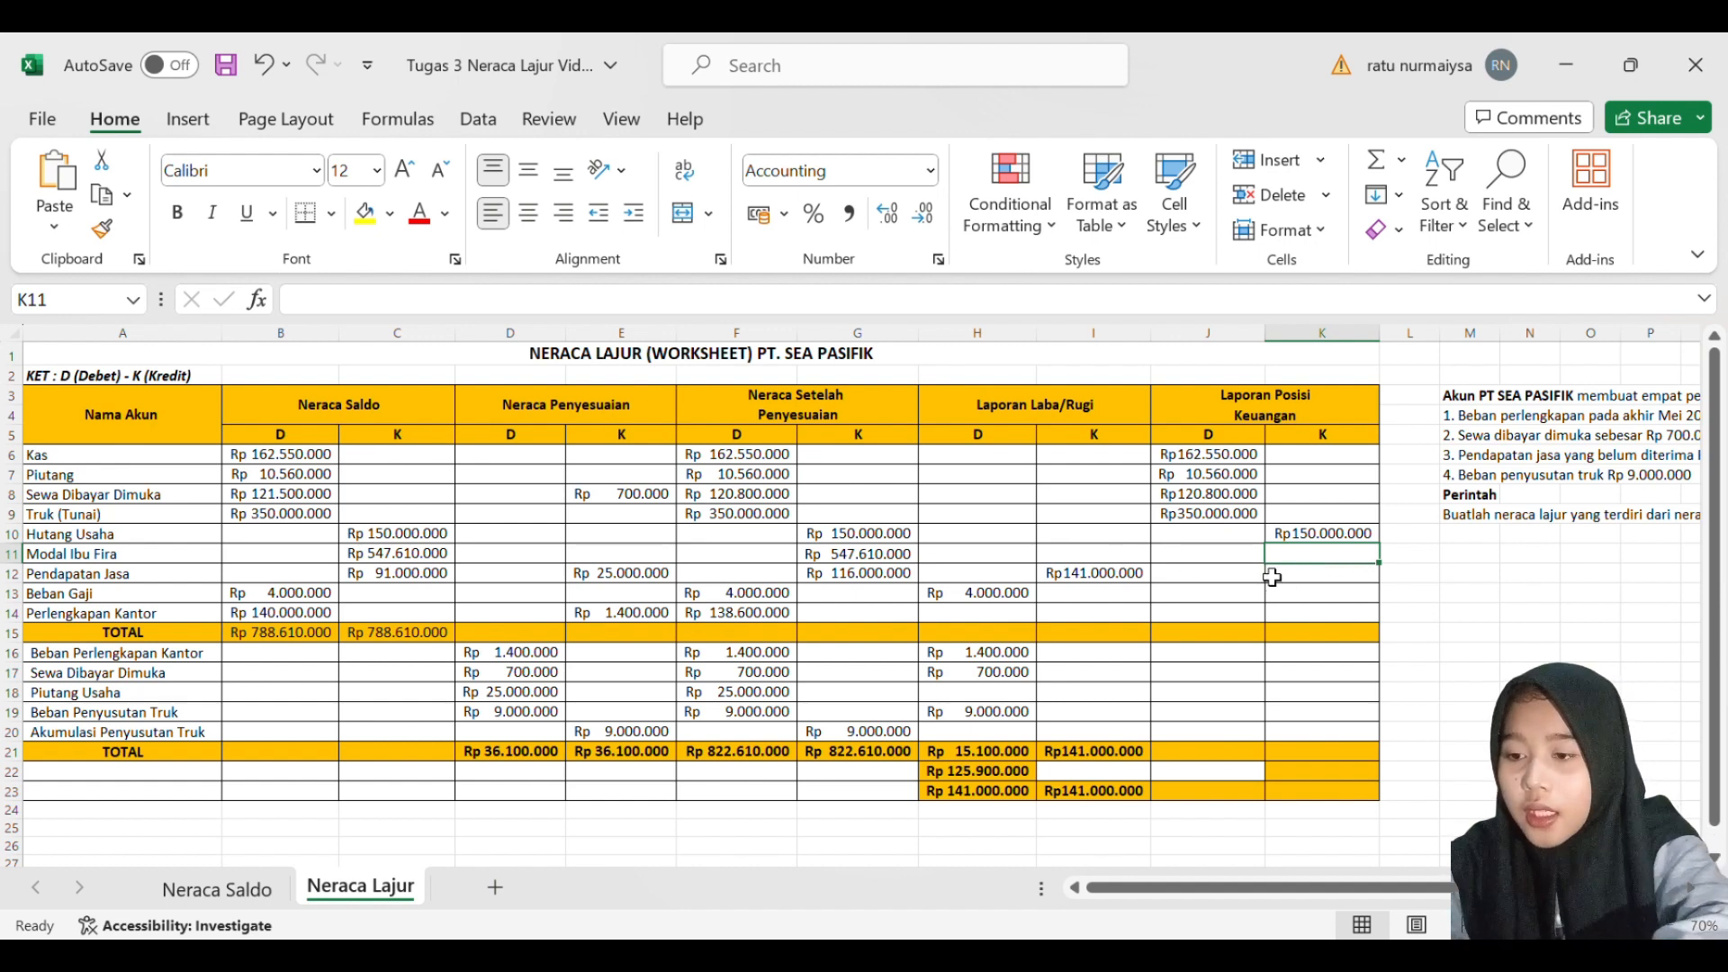
- Enter 547610000 as the owner's capital (Modal) credit balance in K11 of Laporan Posisi Keuangan
text(5)
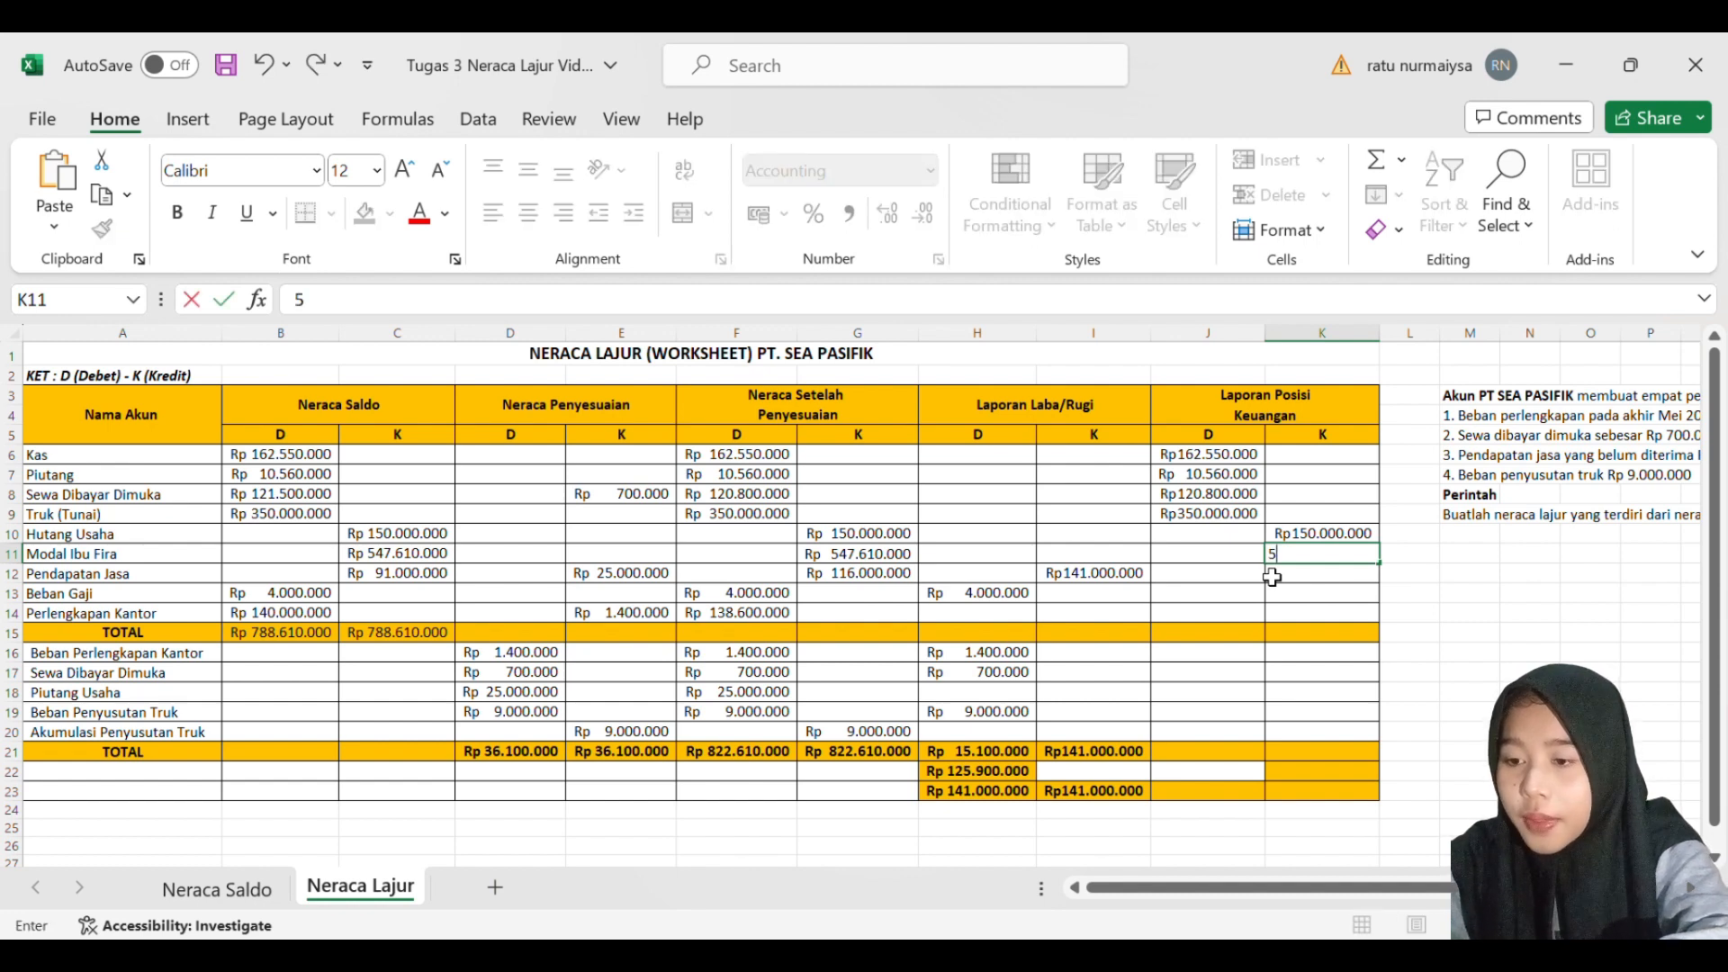
text(47)
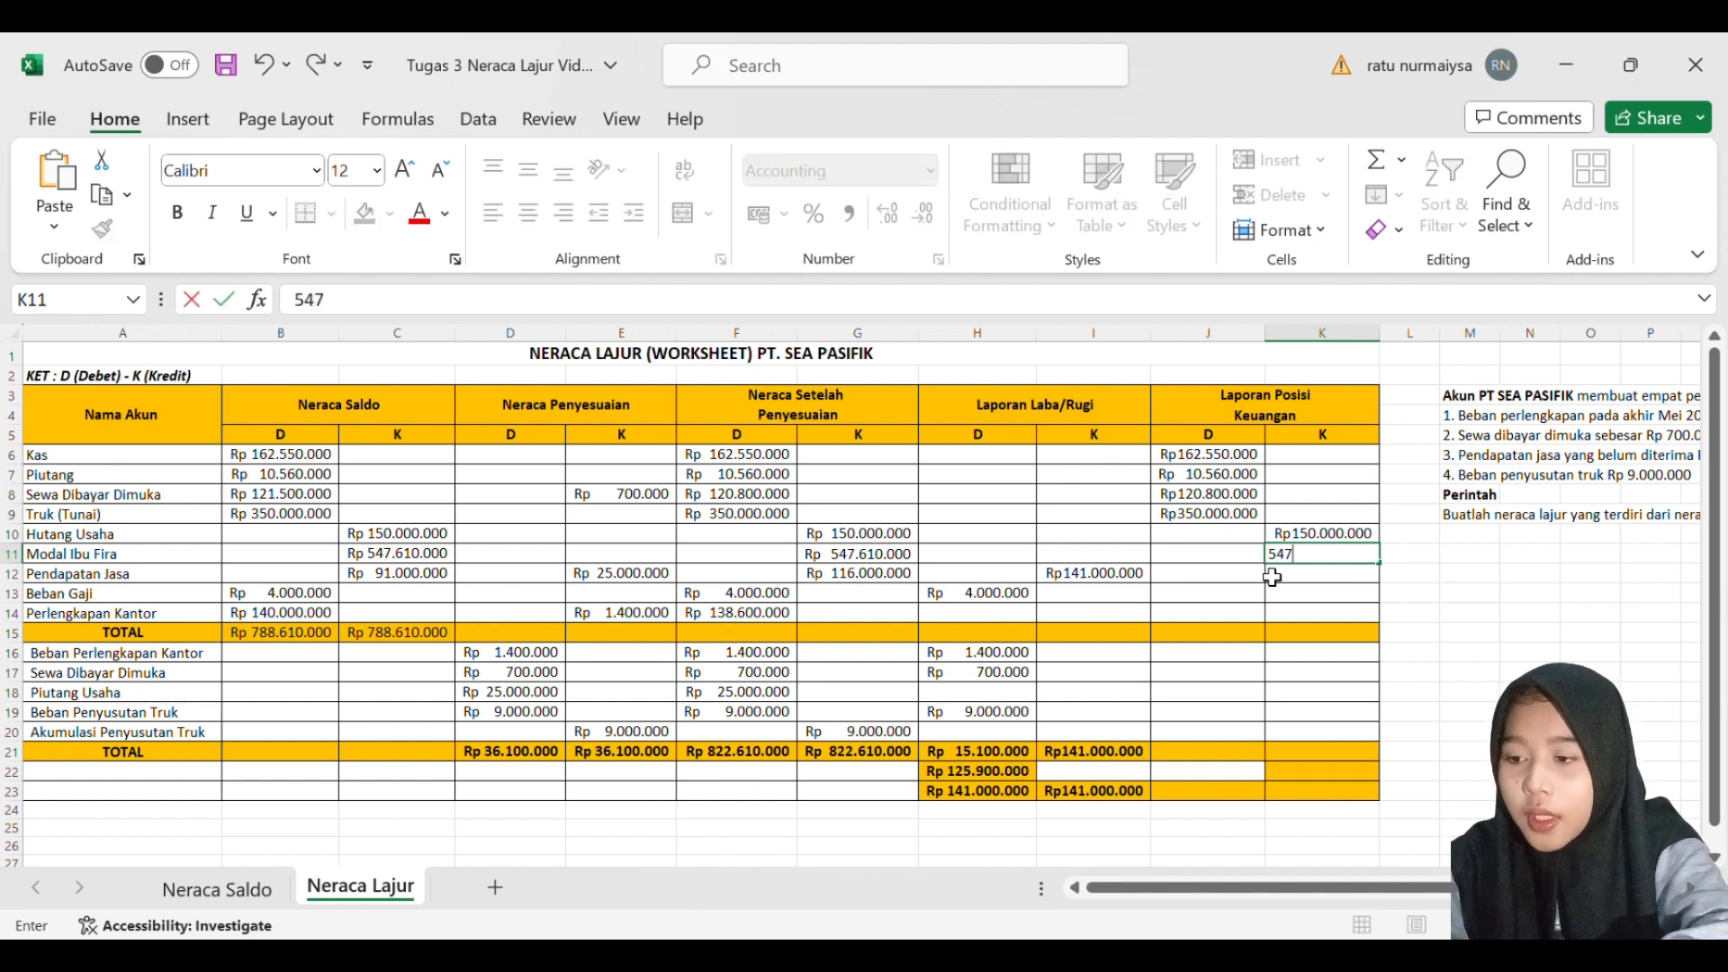
text(610000)
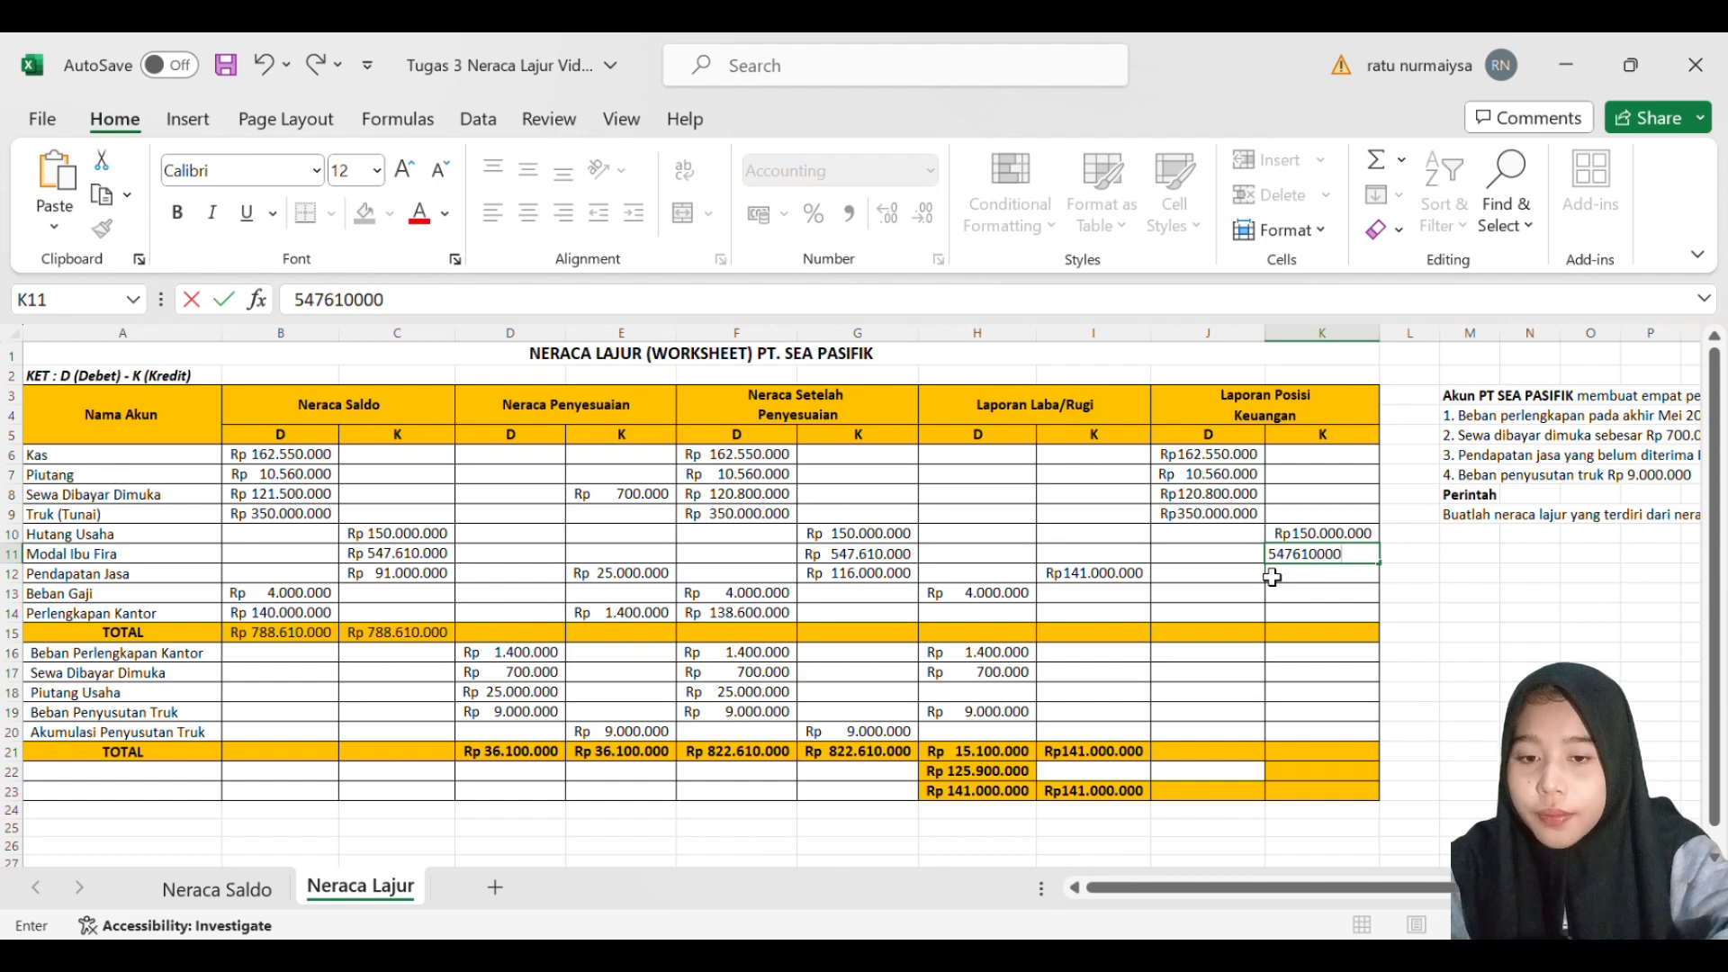
key(Return)
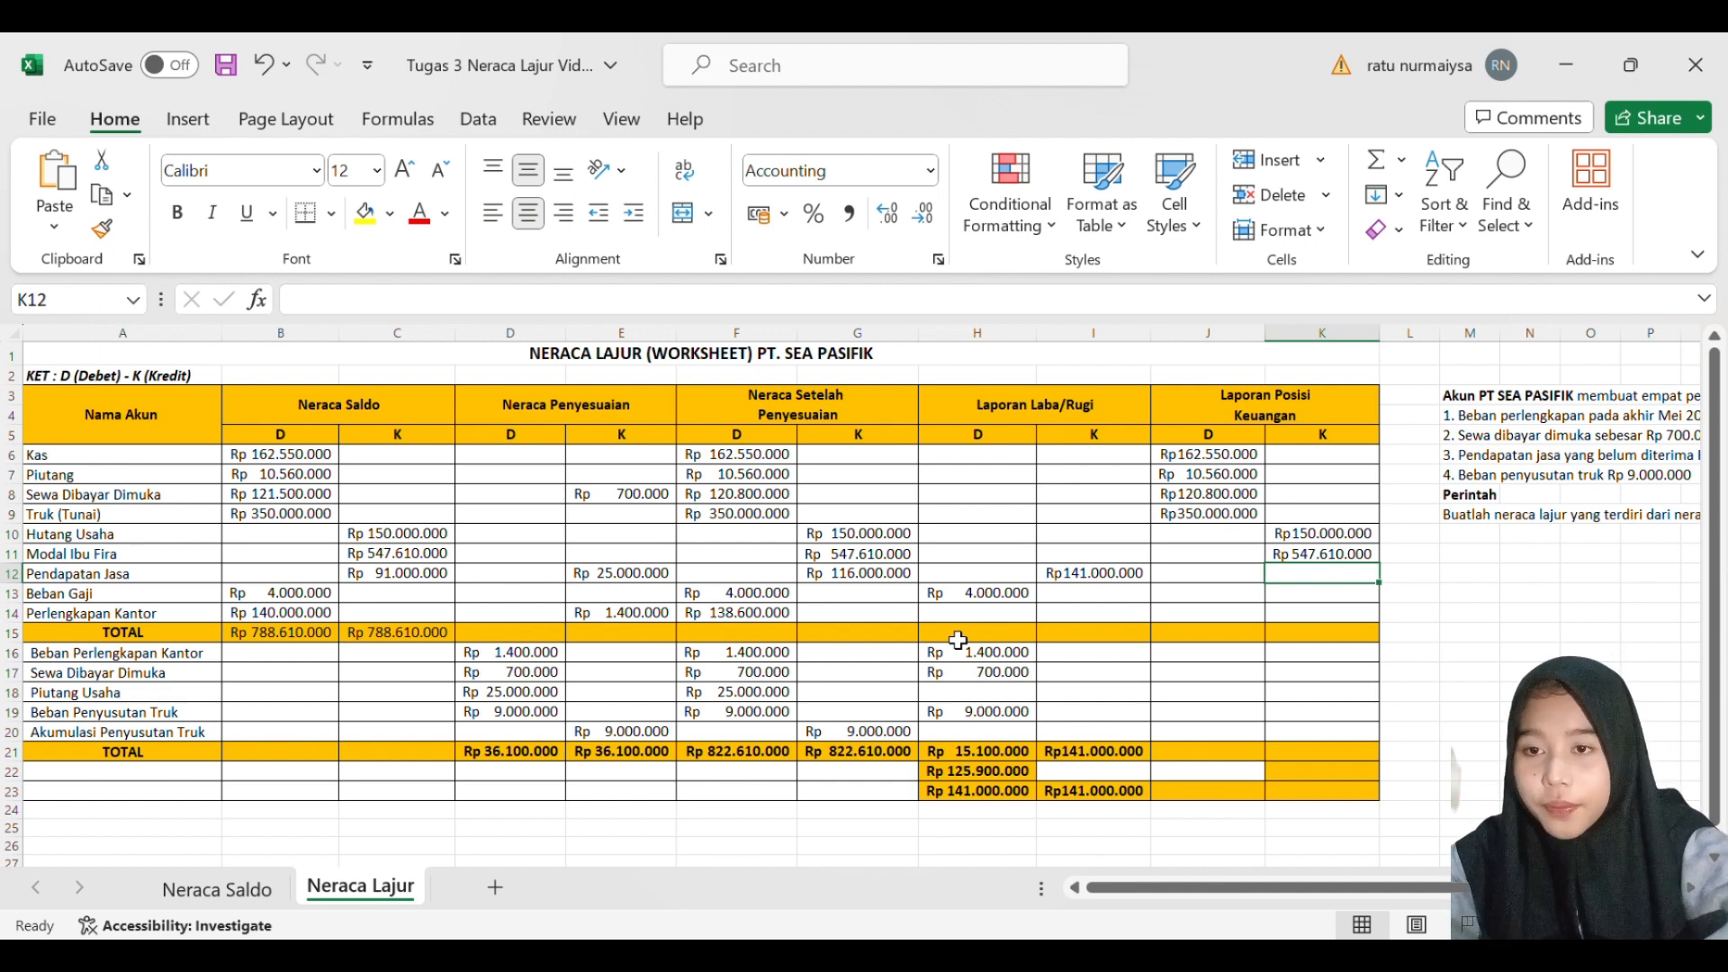
- Enter 138600000 as the Perlengkapan Kantor debit balance in J14 of Laporan Posisi Keuangan
click(1188, 617)
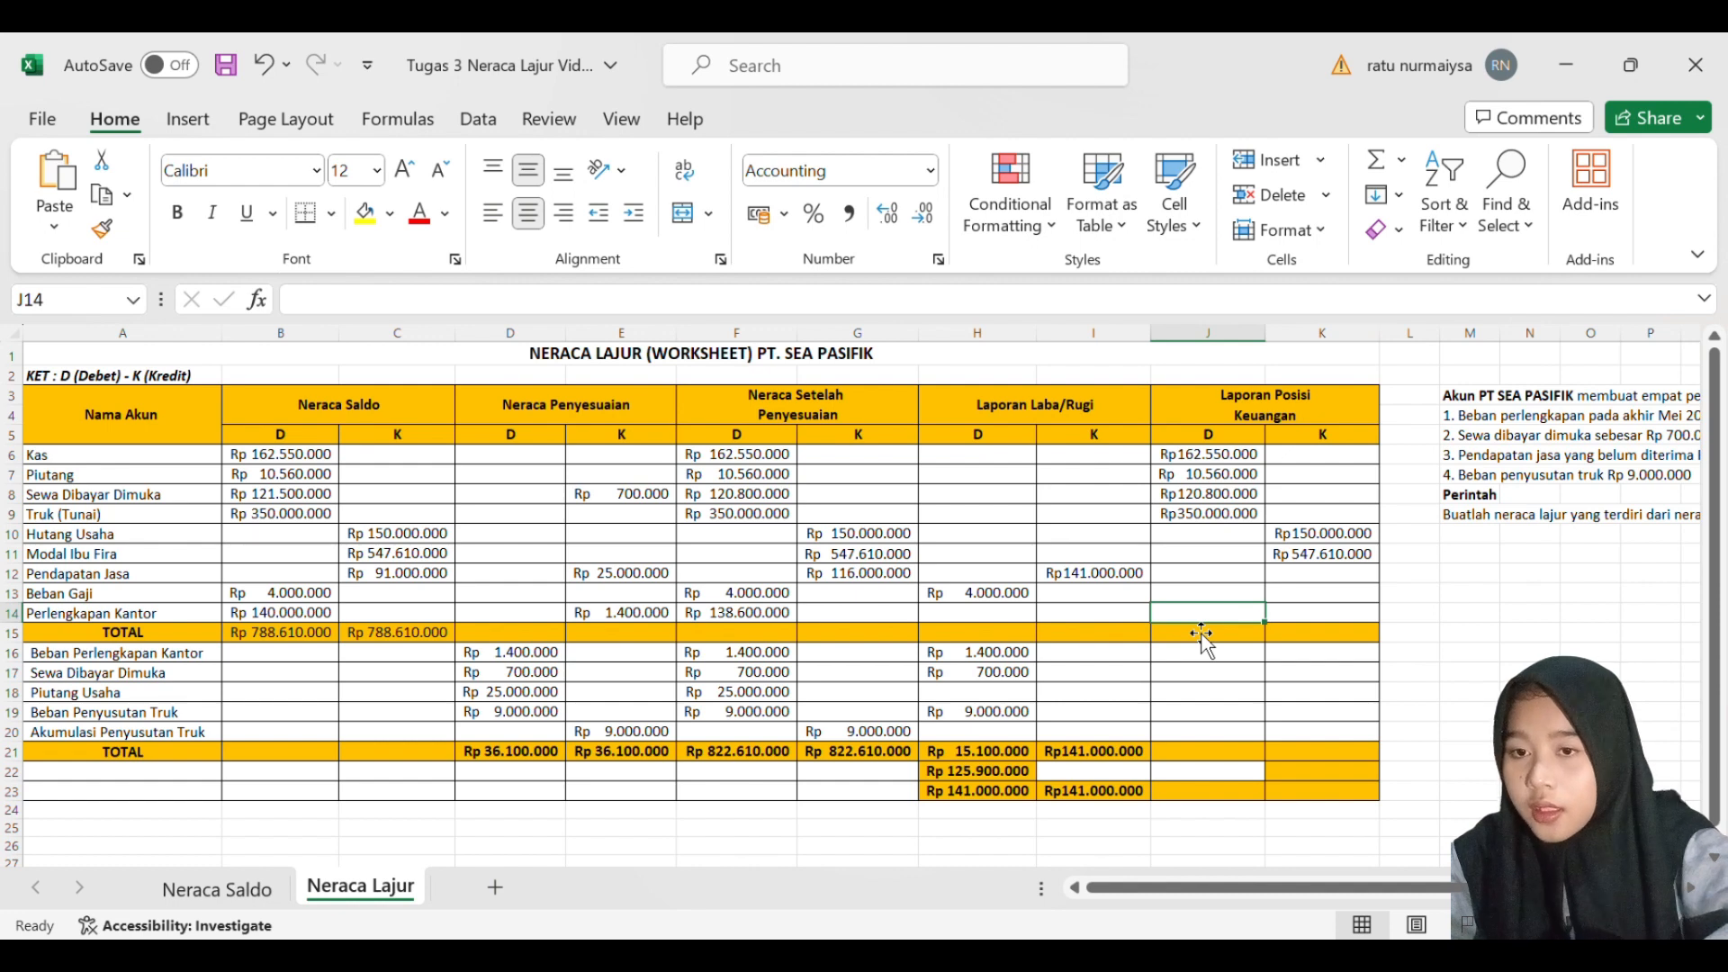
text(13)
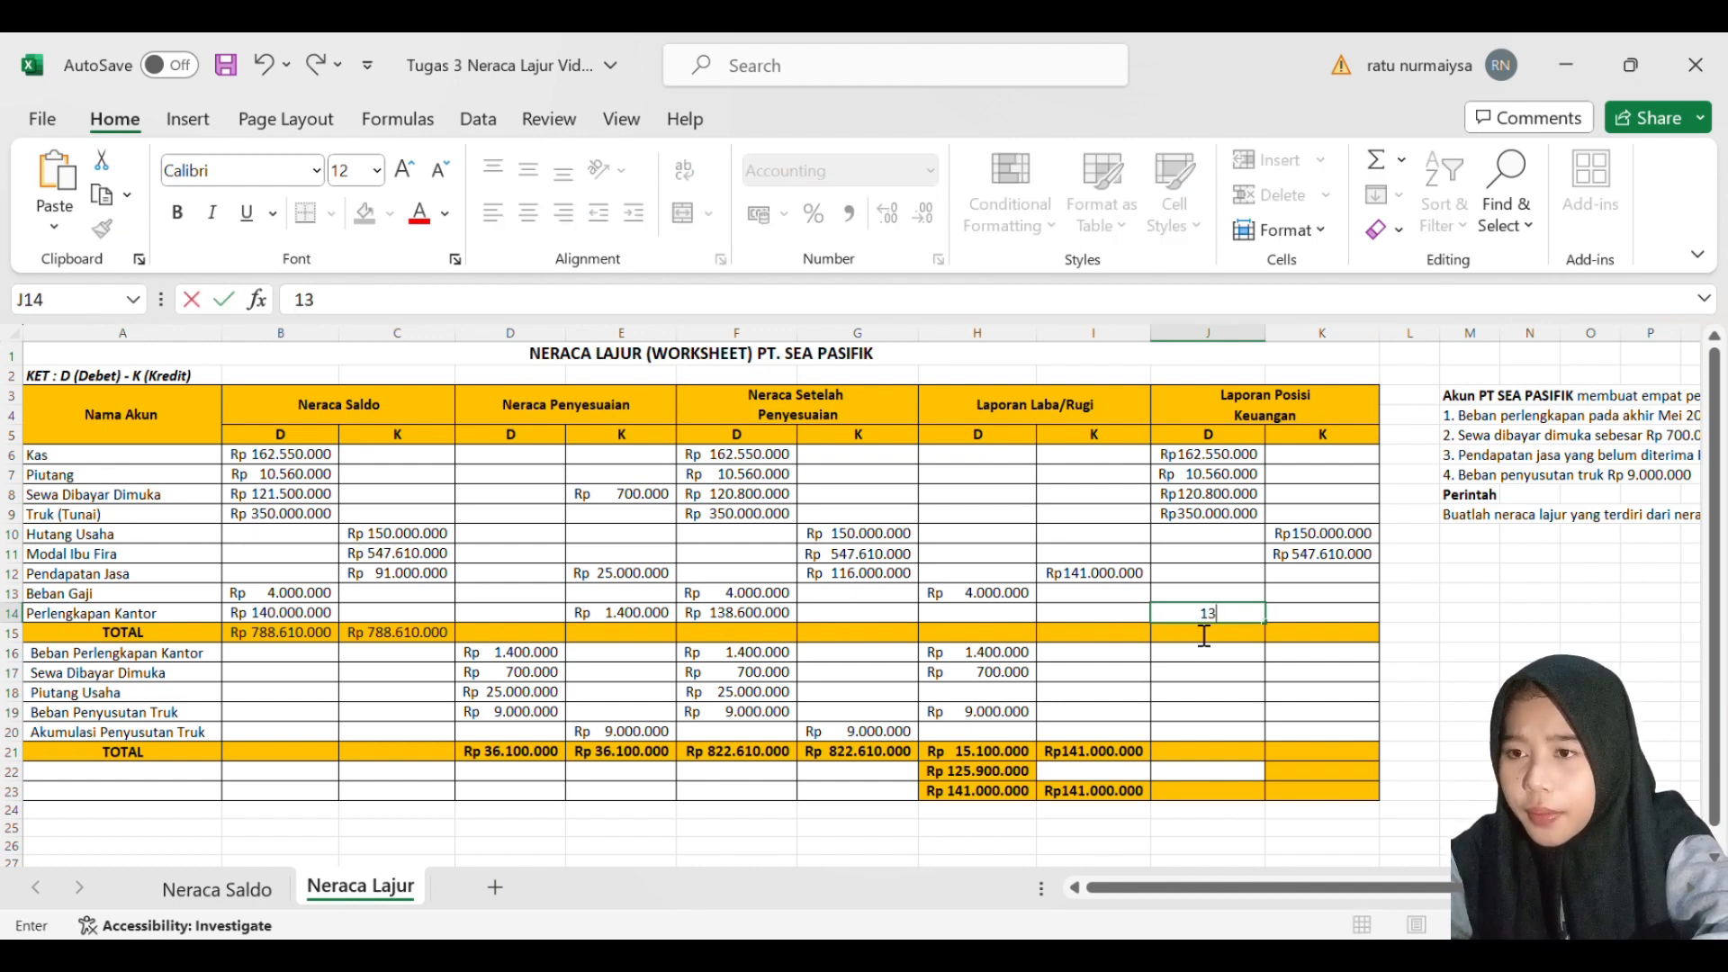
text(.86)
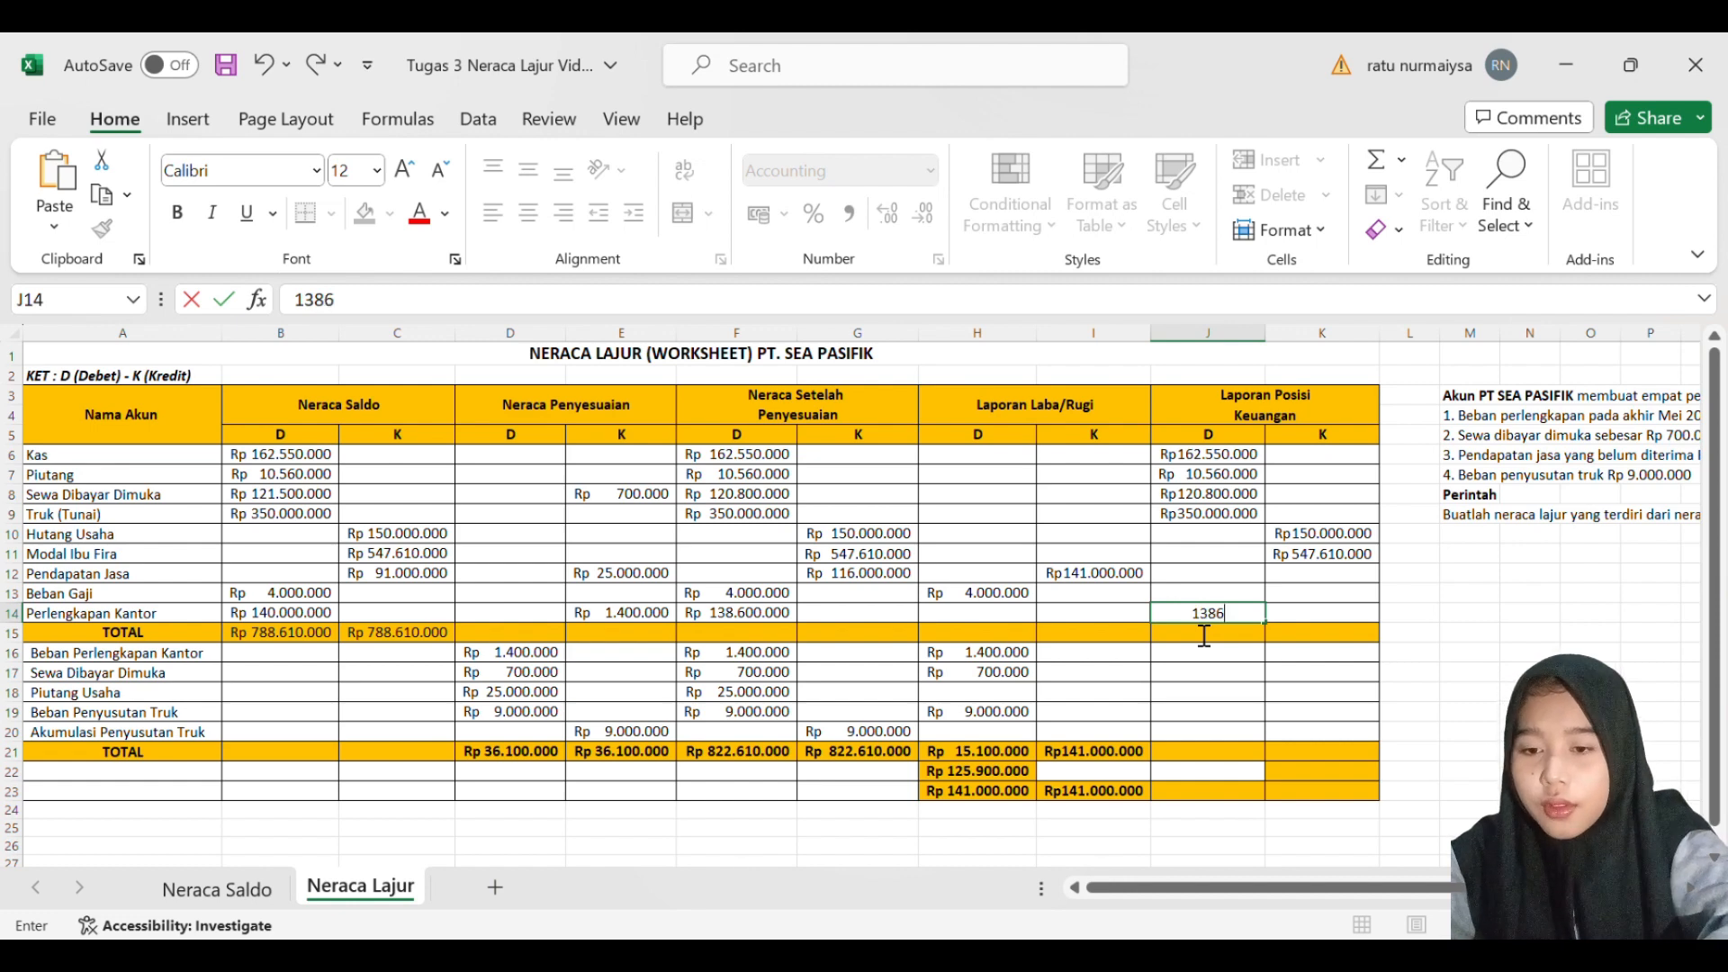
text(0.000000)
key(Return)
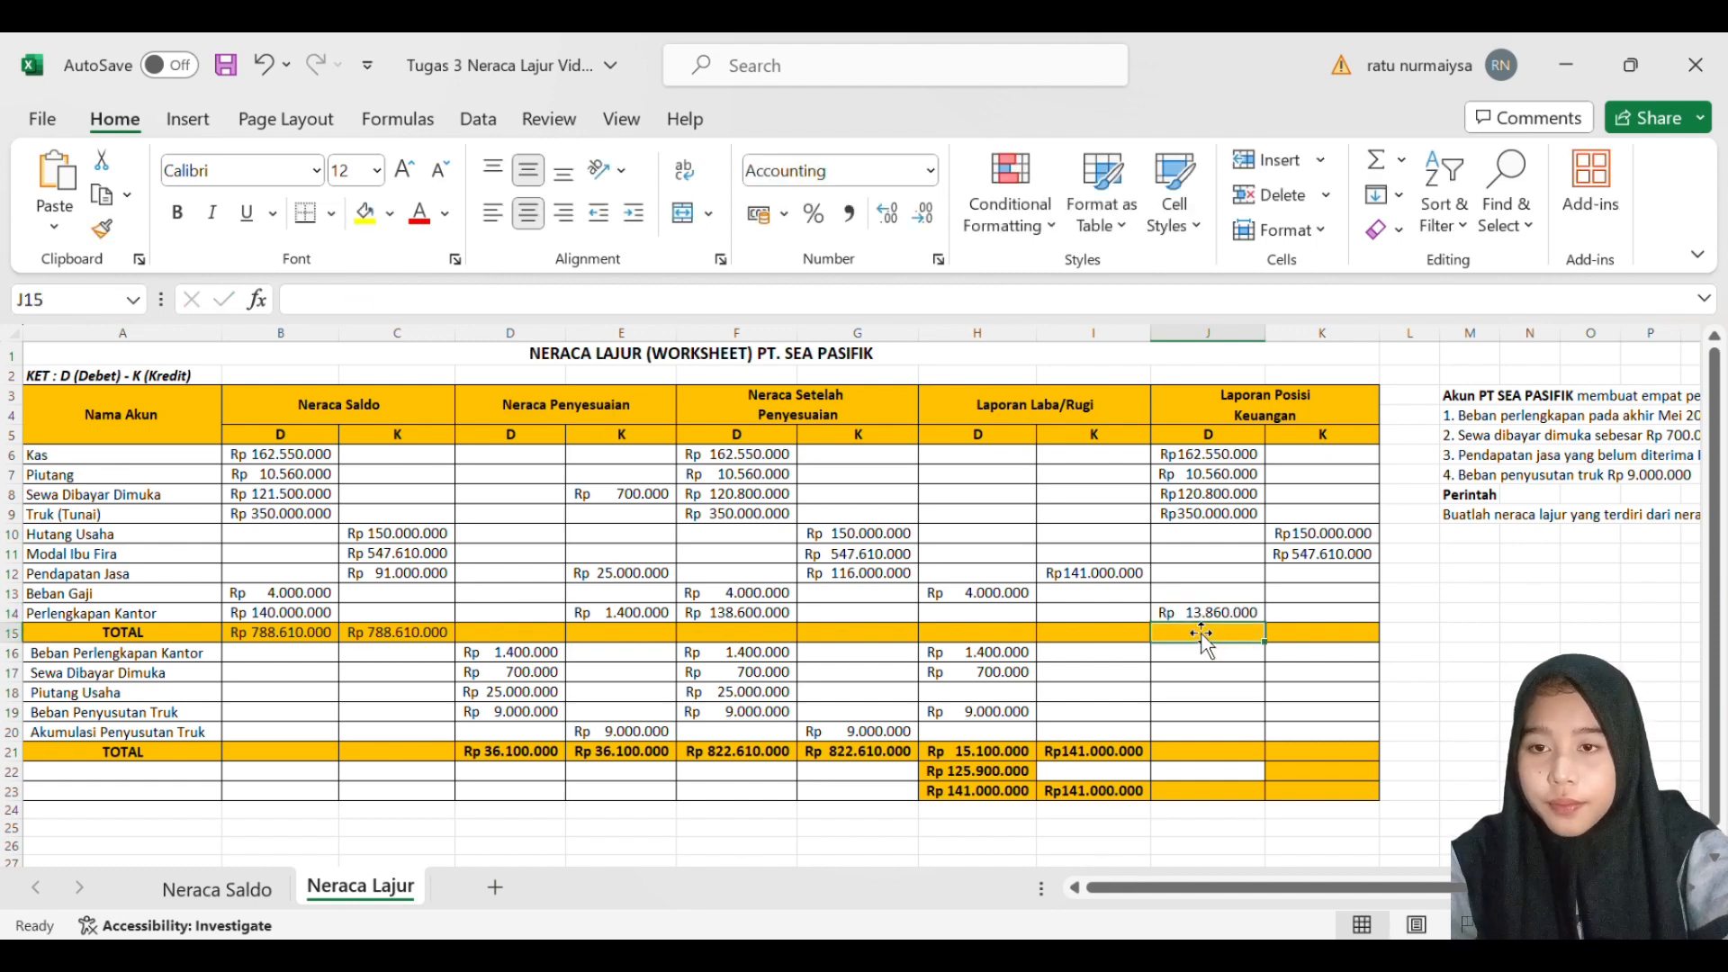
double_click(1221, 619)
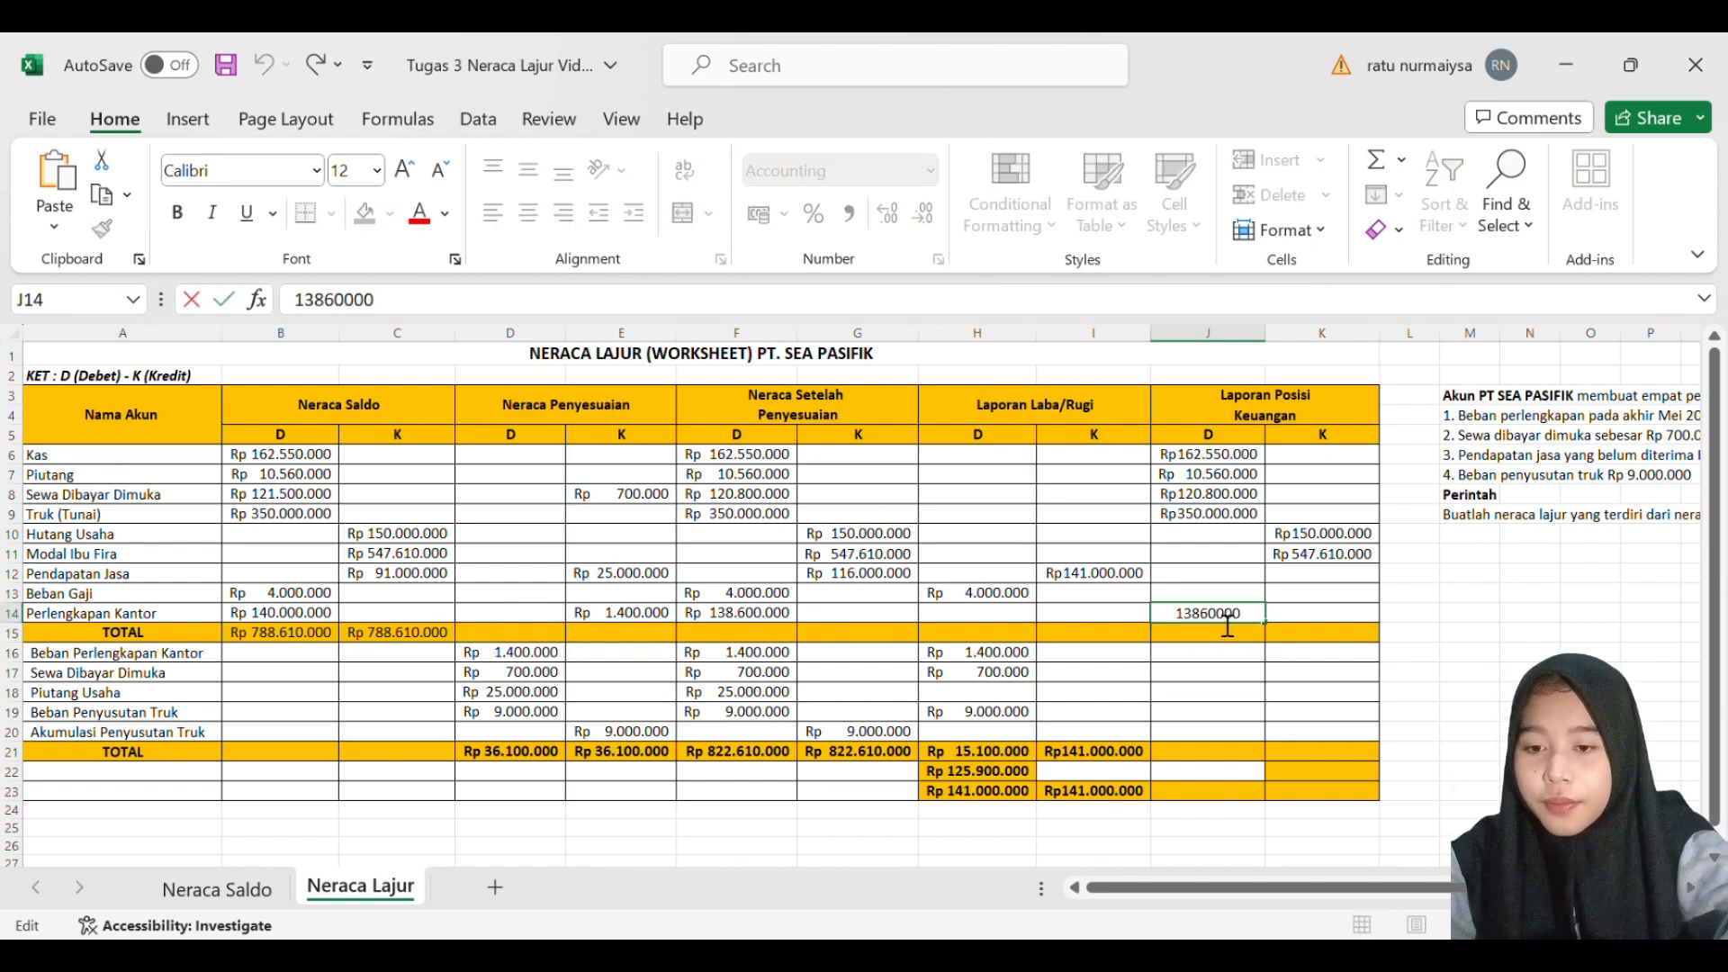
text(0)
key(Return)
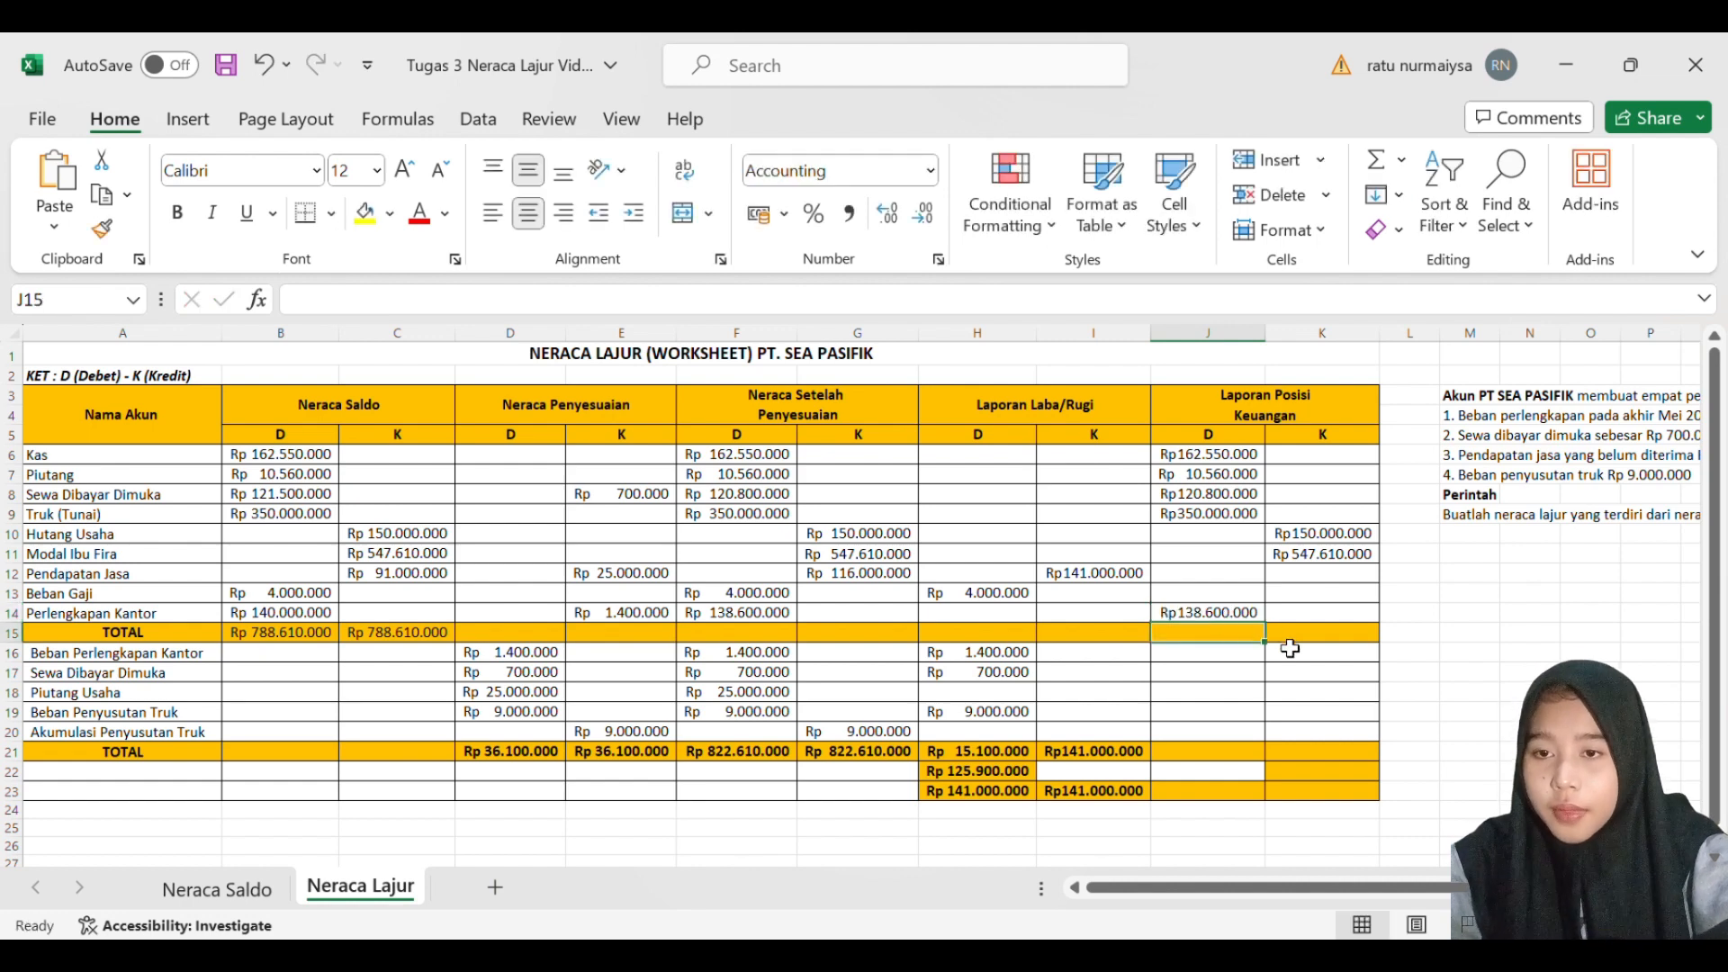
- Enter 25000000 as the Piutang Usaha debit balance in J18 of Laporan Posisi Keuangan
key(Down)
key(Down)
key(Down)
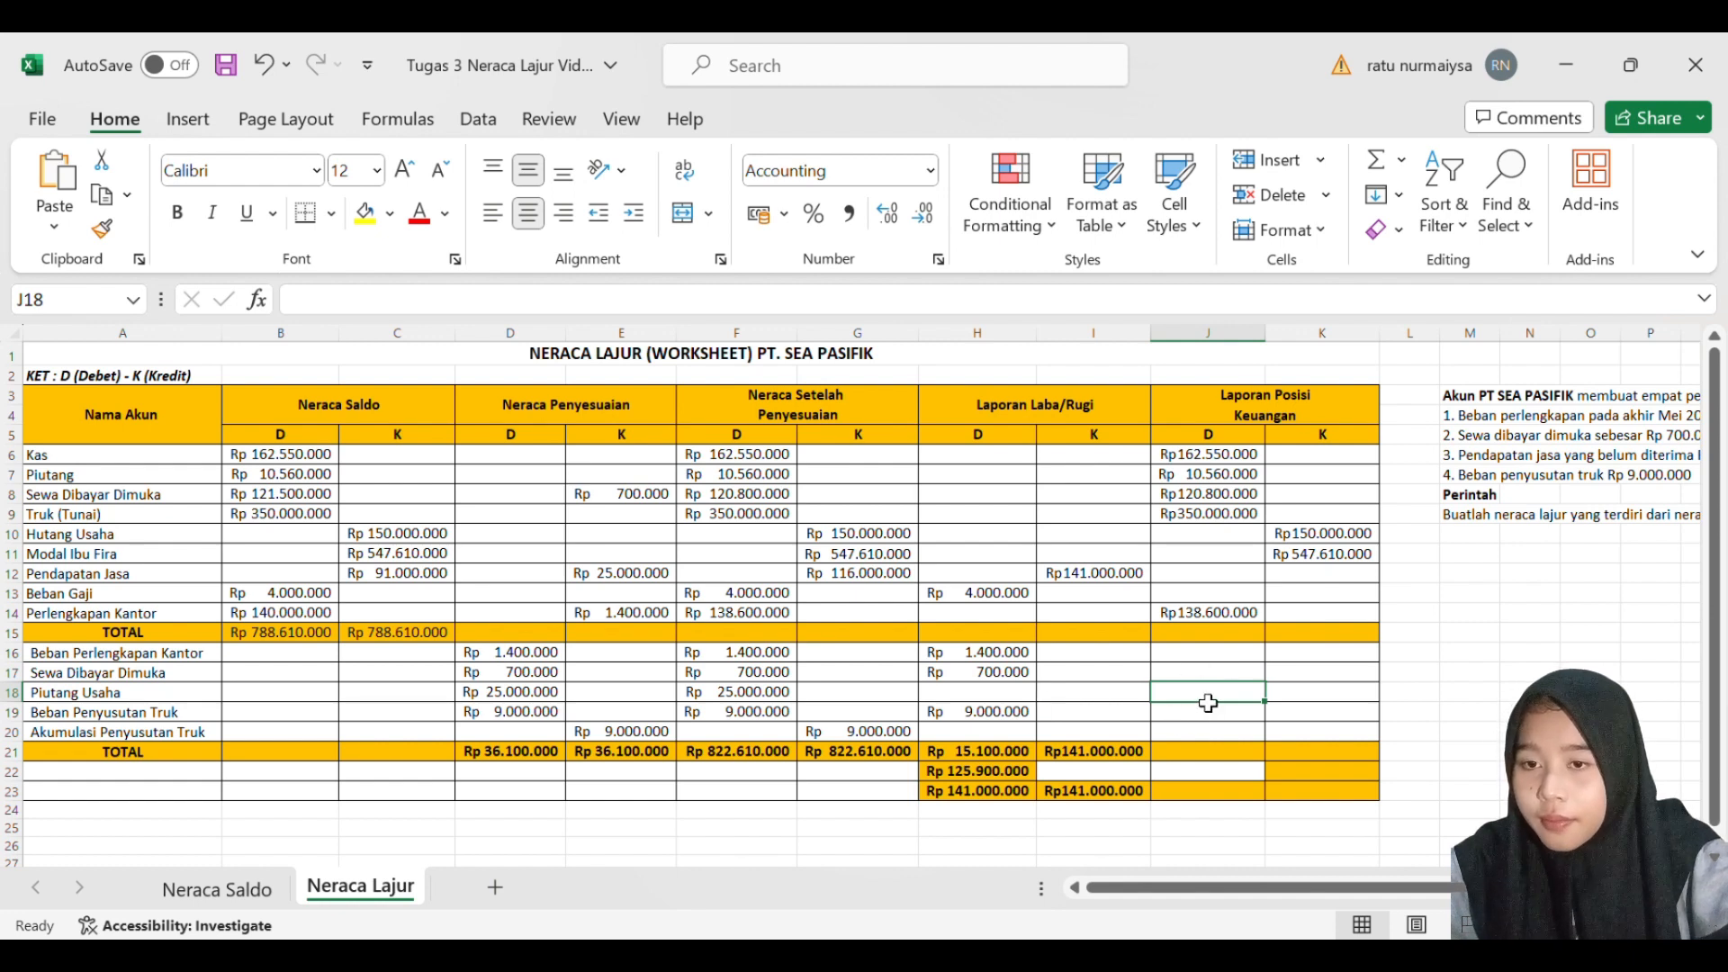
double_click(1208, 699)
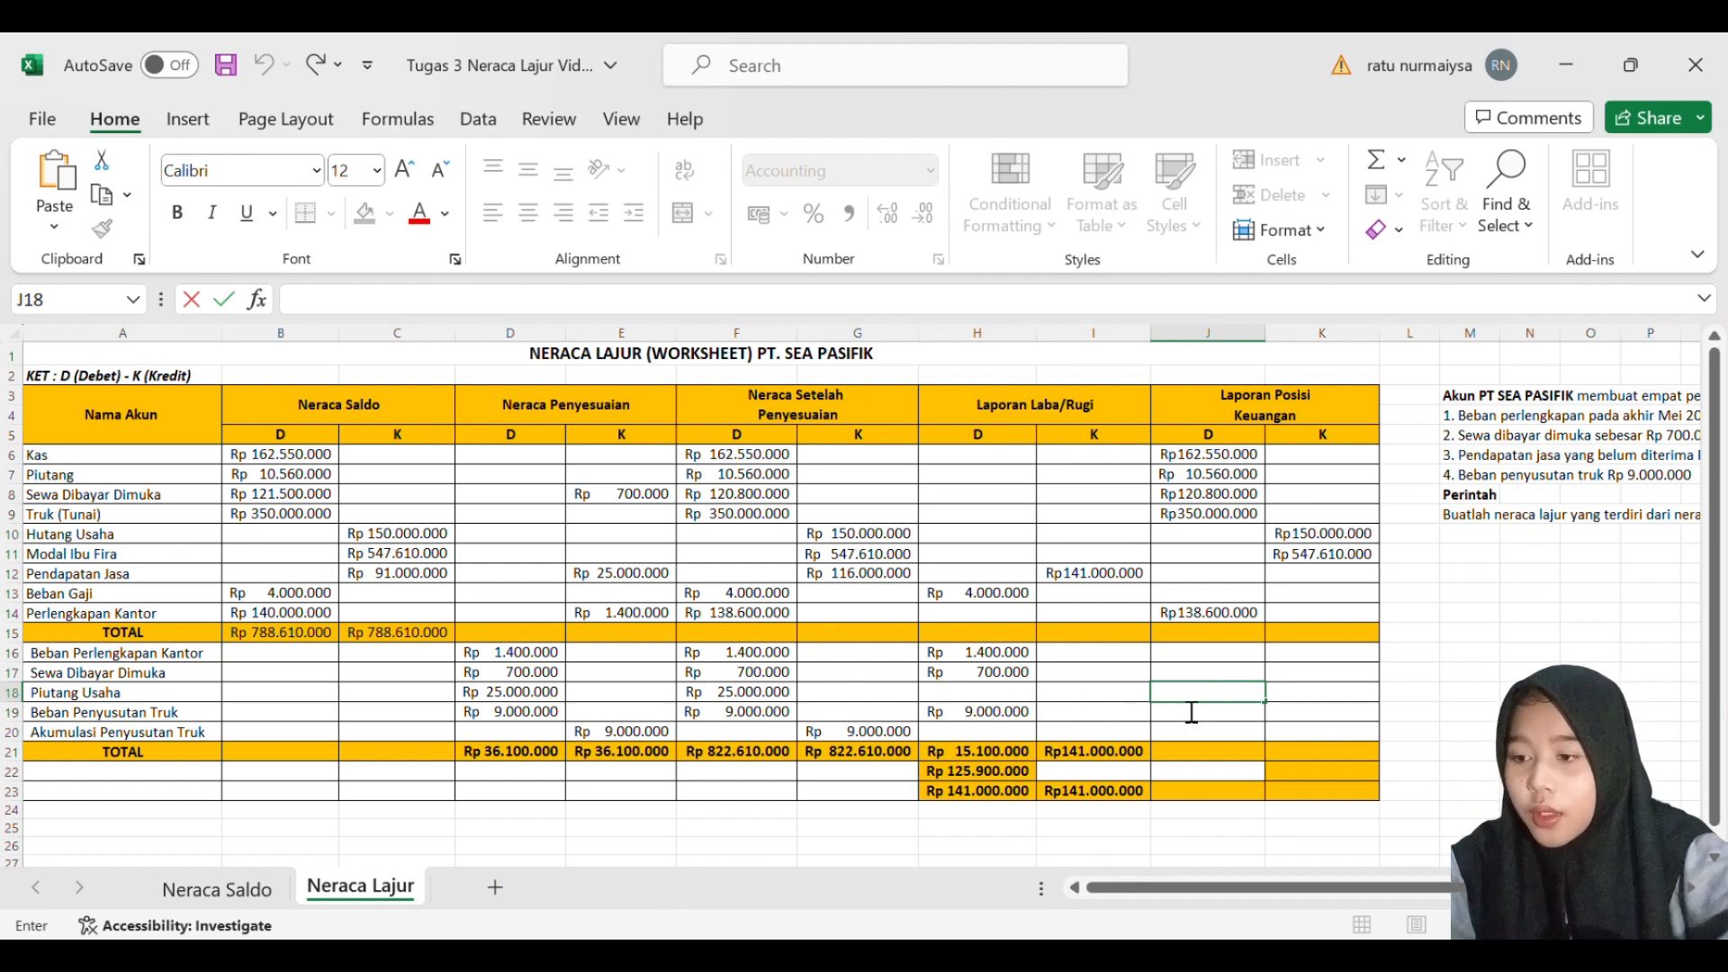
text(25000000)
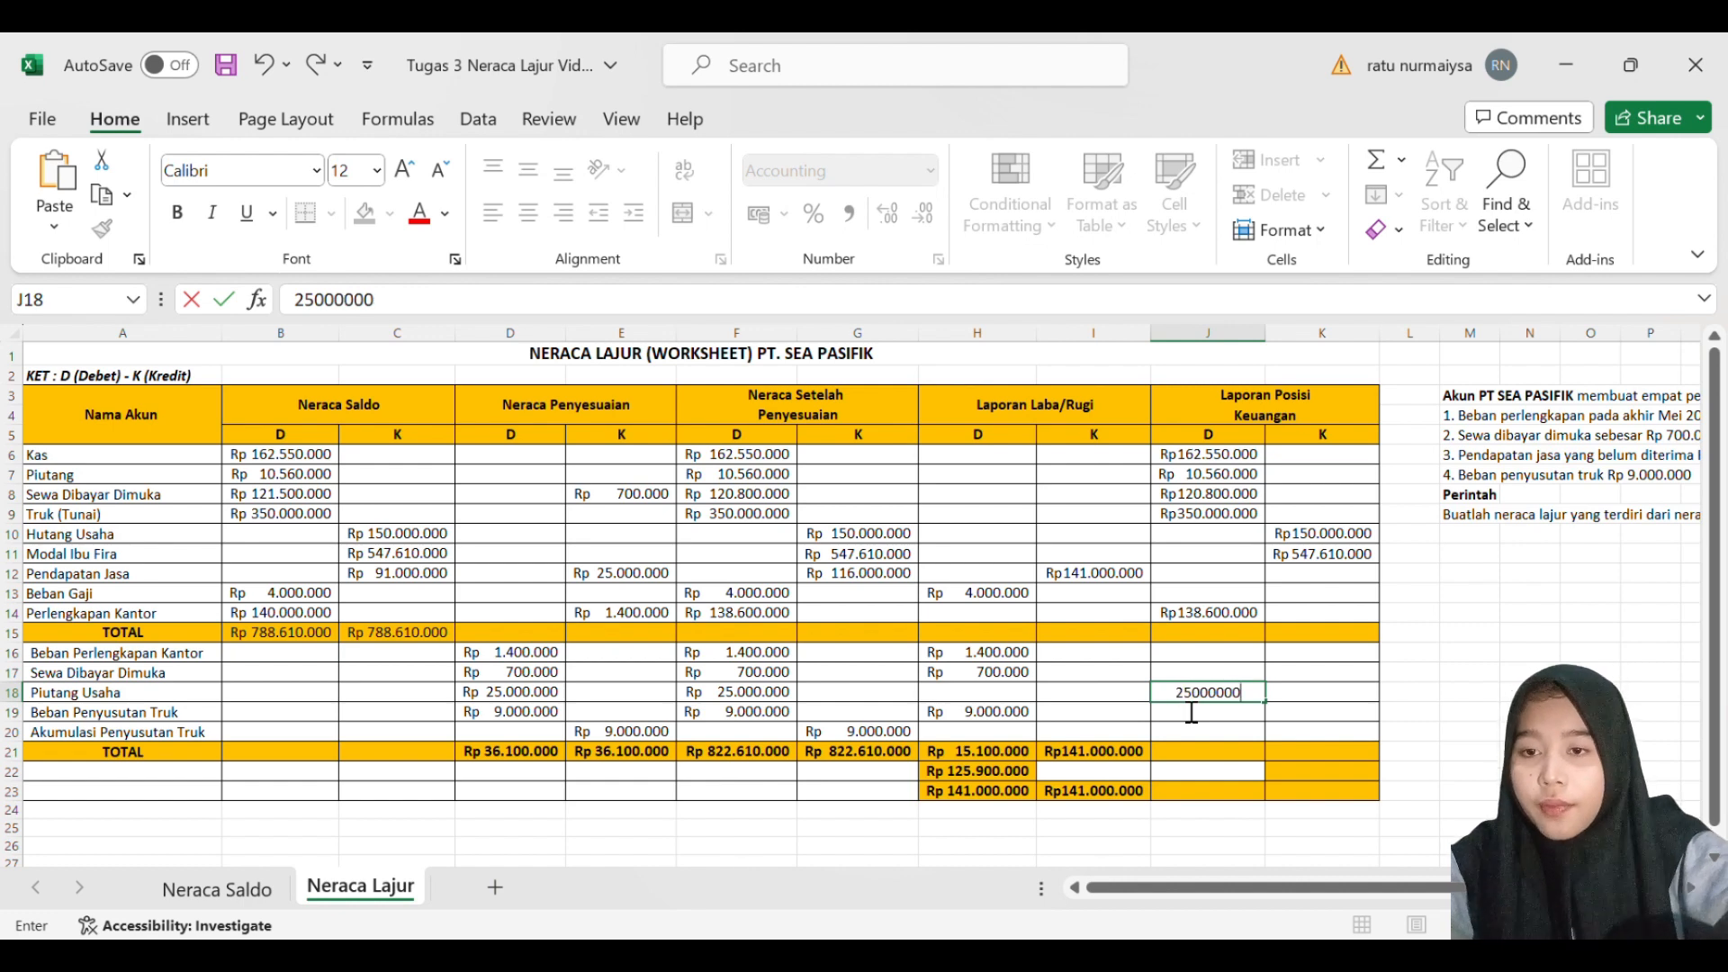
key(Return)
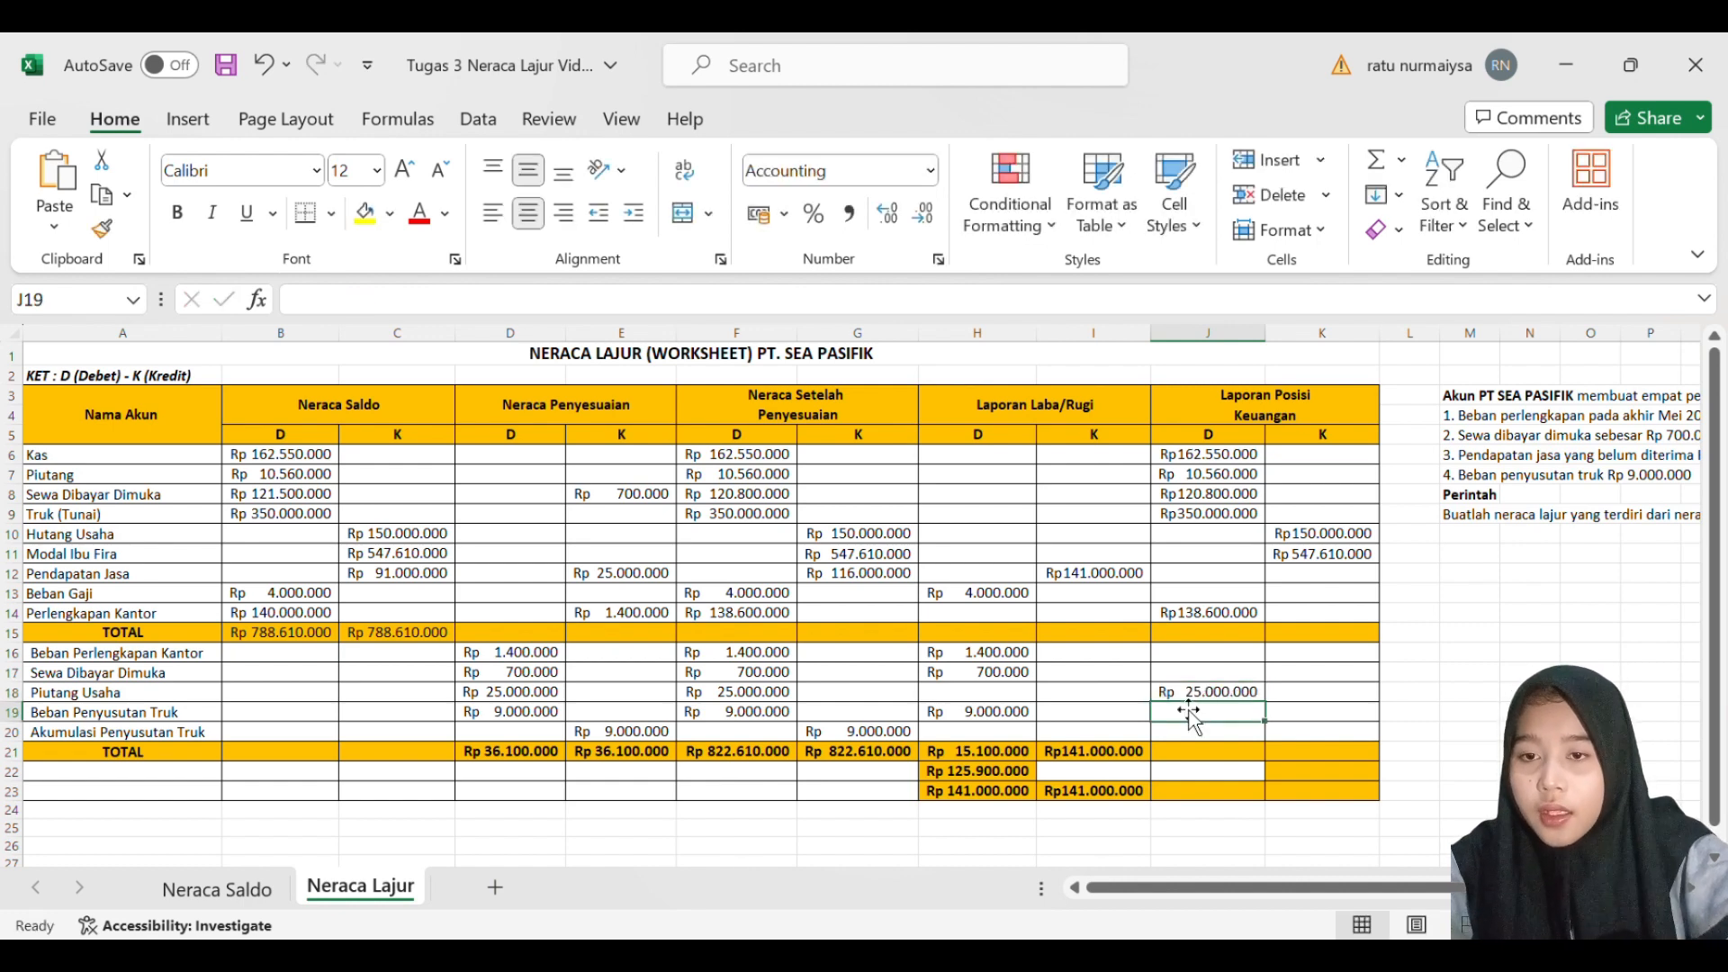
- Enter 9000000 as the Akumulasi Penyusutan Truk credit balance in K20 of Laporan Posisi Keuangan
key(Down)
key(Right)
key(Right)
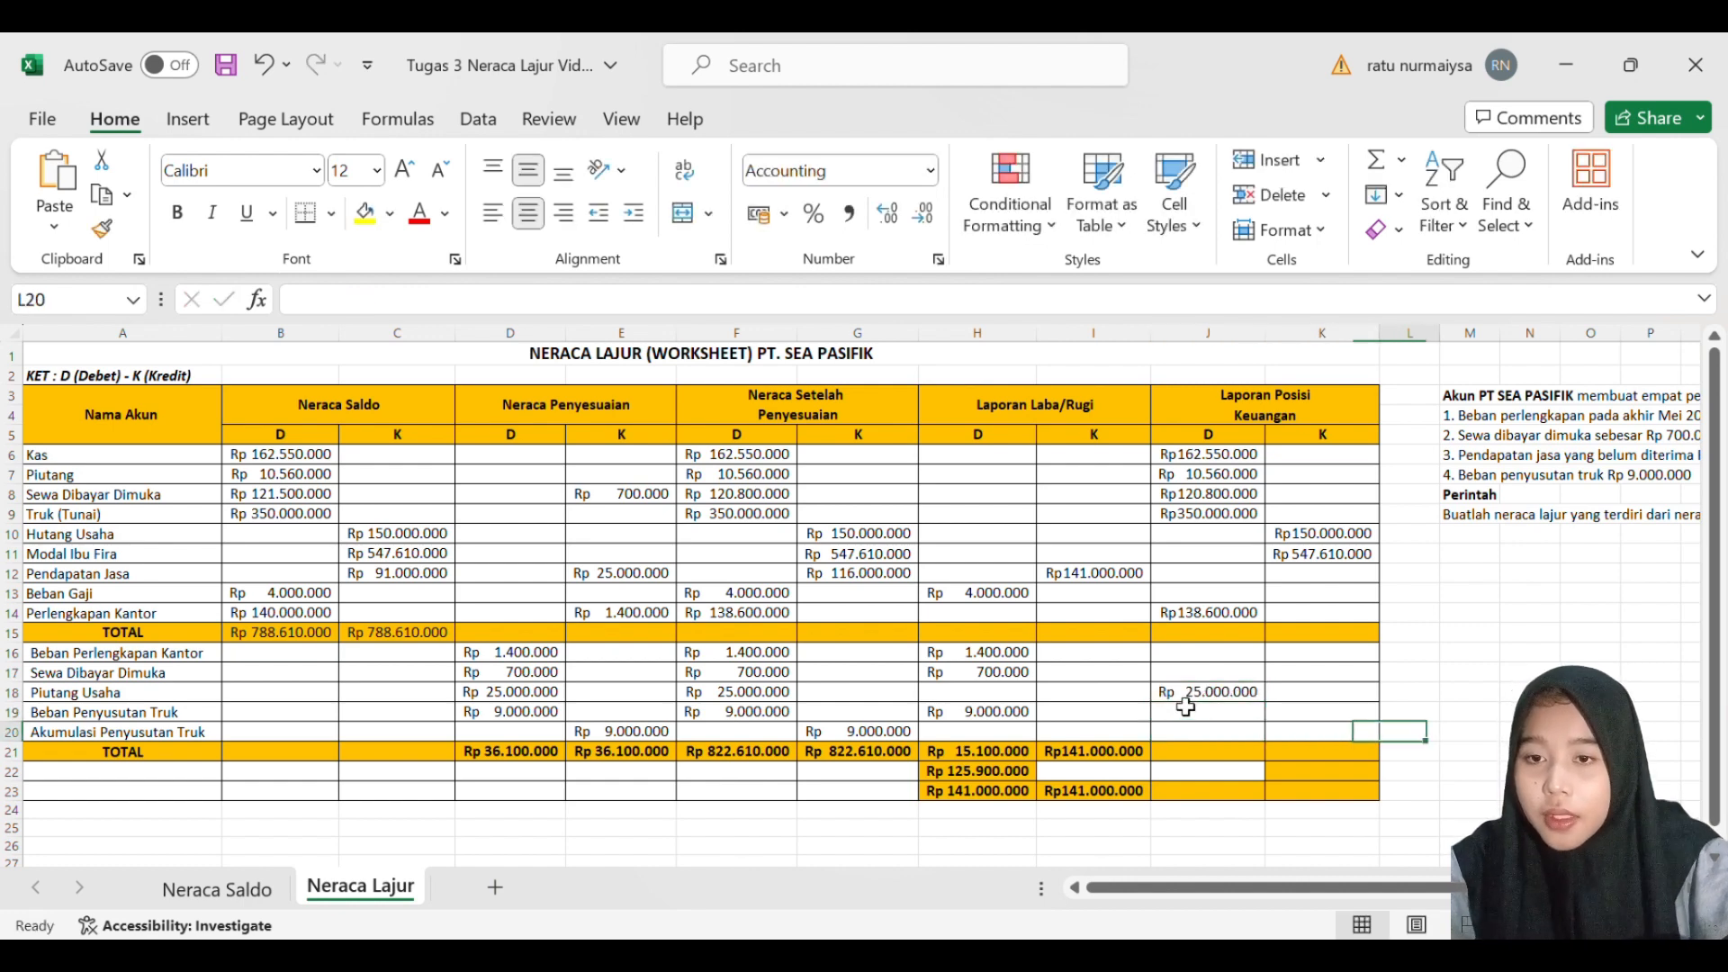
key(Left)
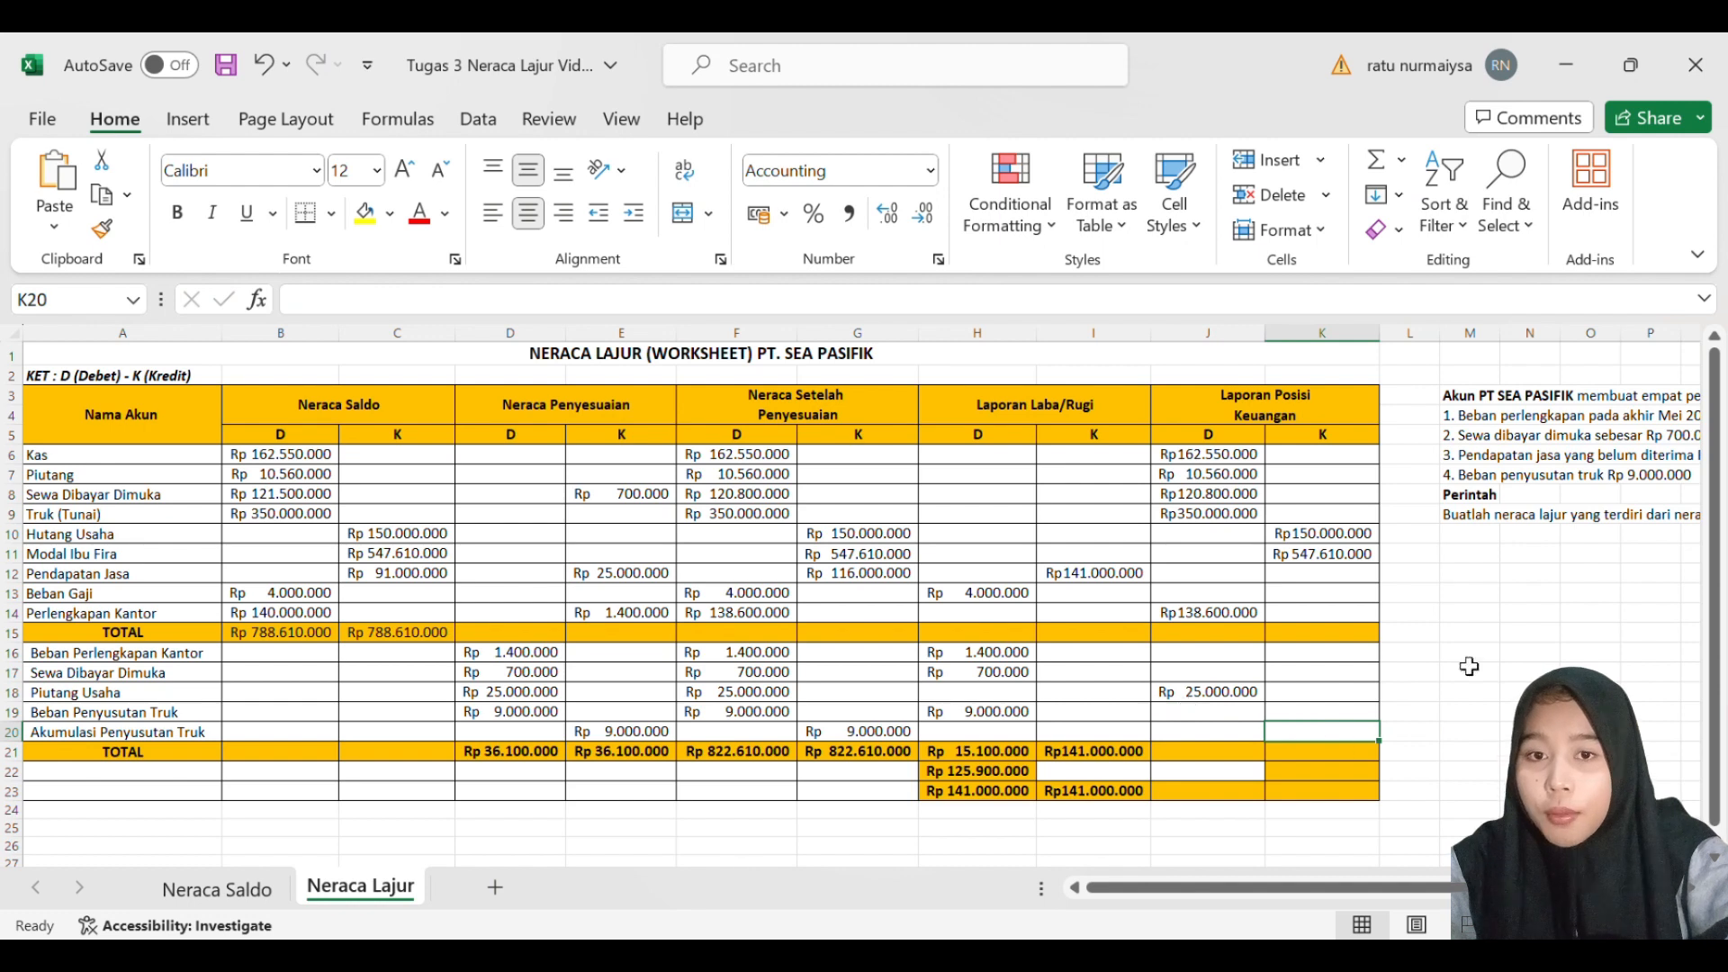
double_click(1357, 738)
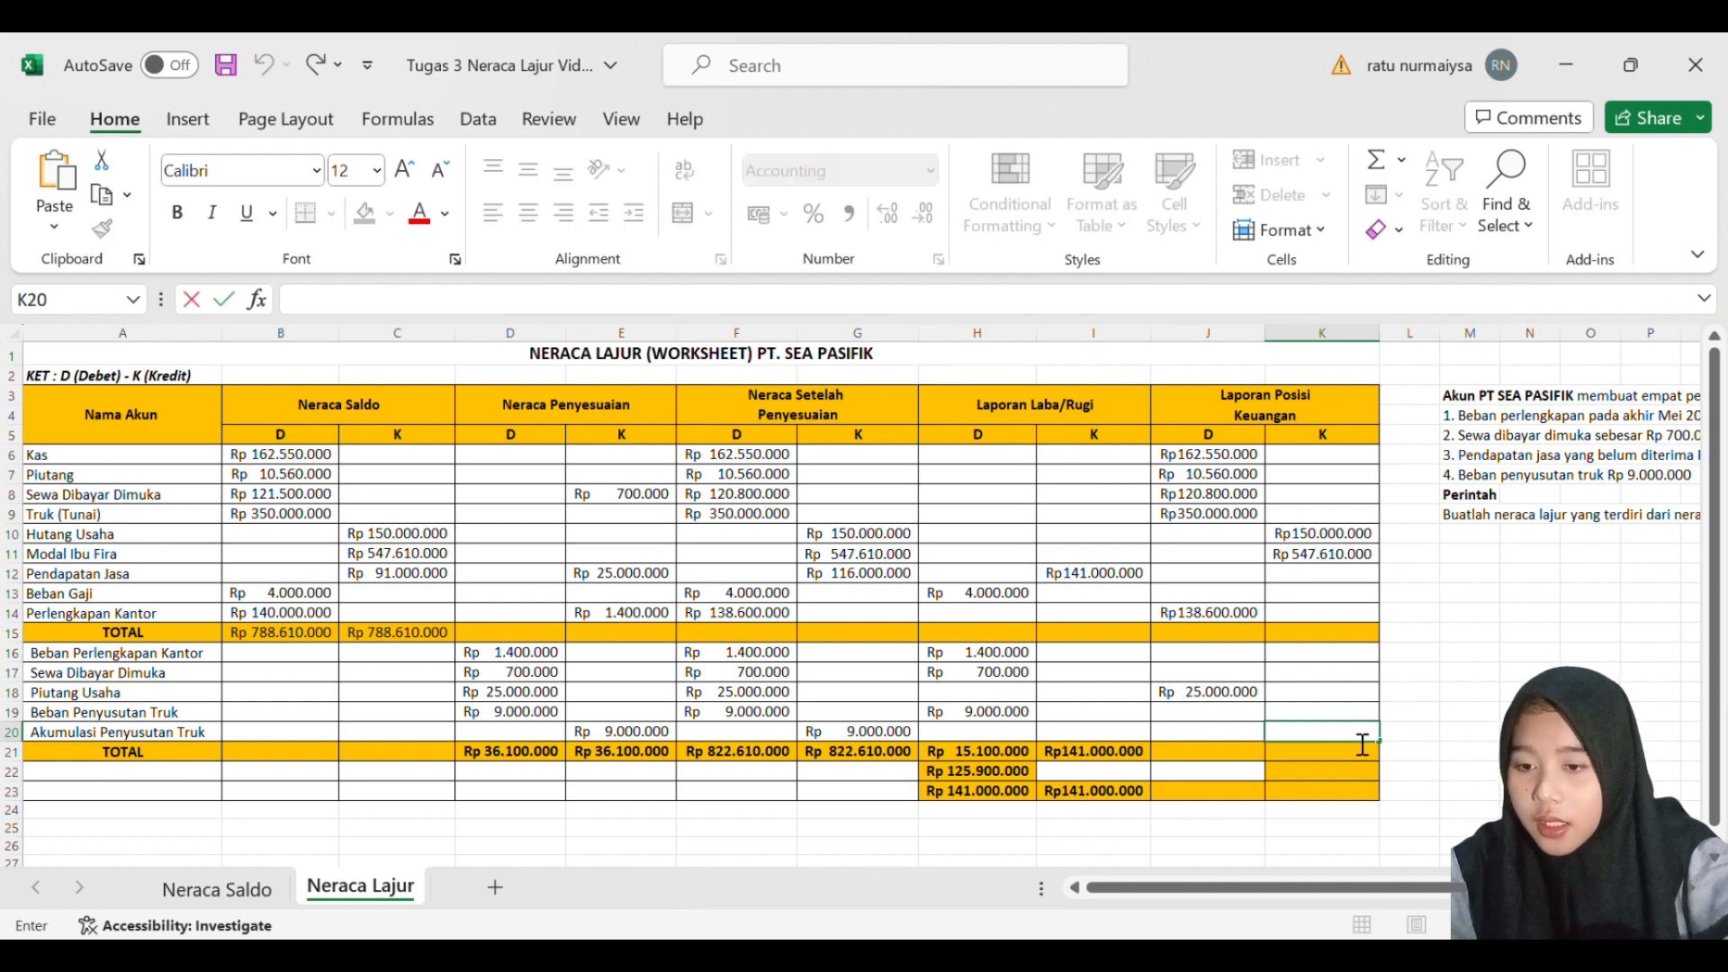
text(9000000)
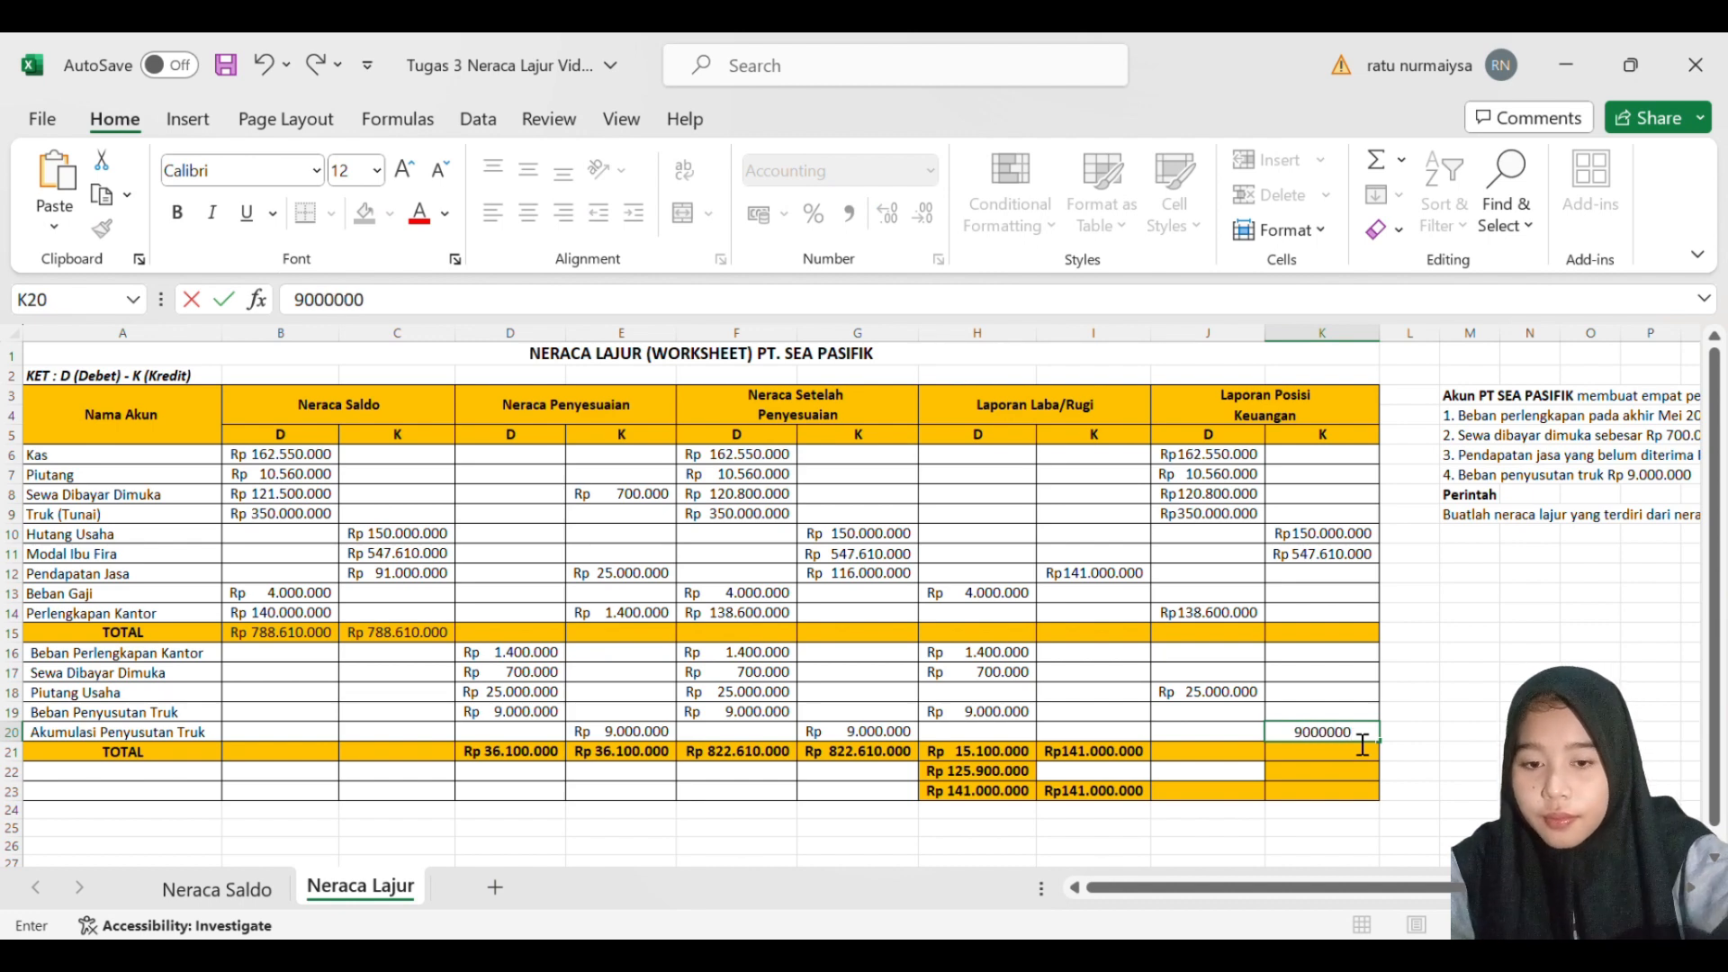
key(Return)
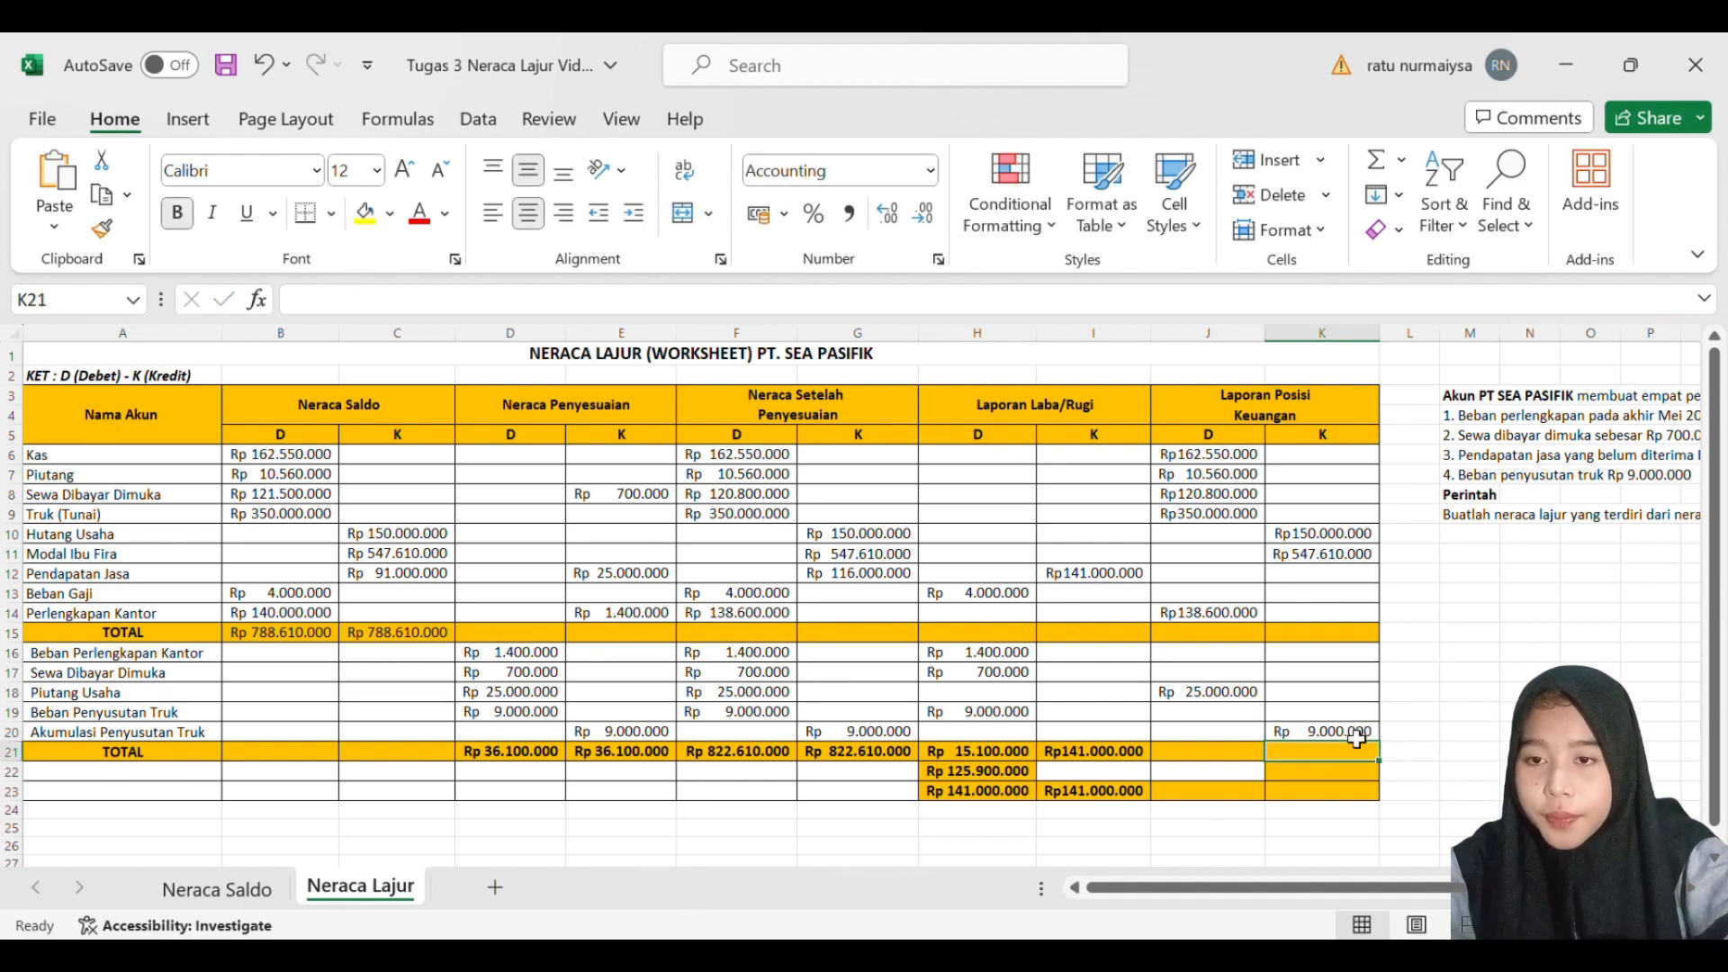
- Total the Laporan Posisi Keuangan debit column in J21 with a SUM of J6:J18
click(1223, 761)
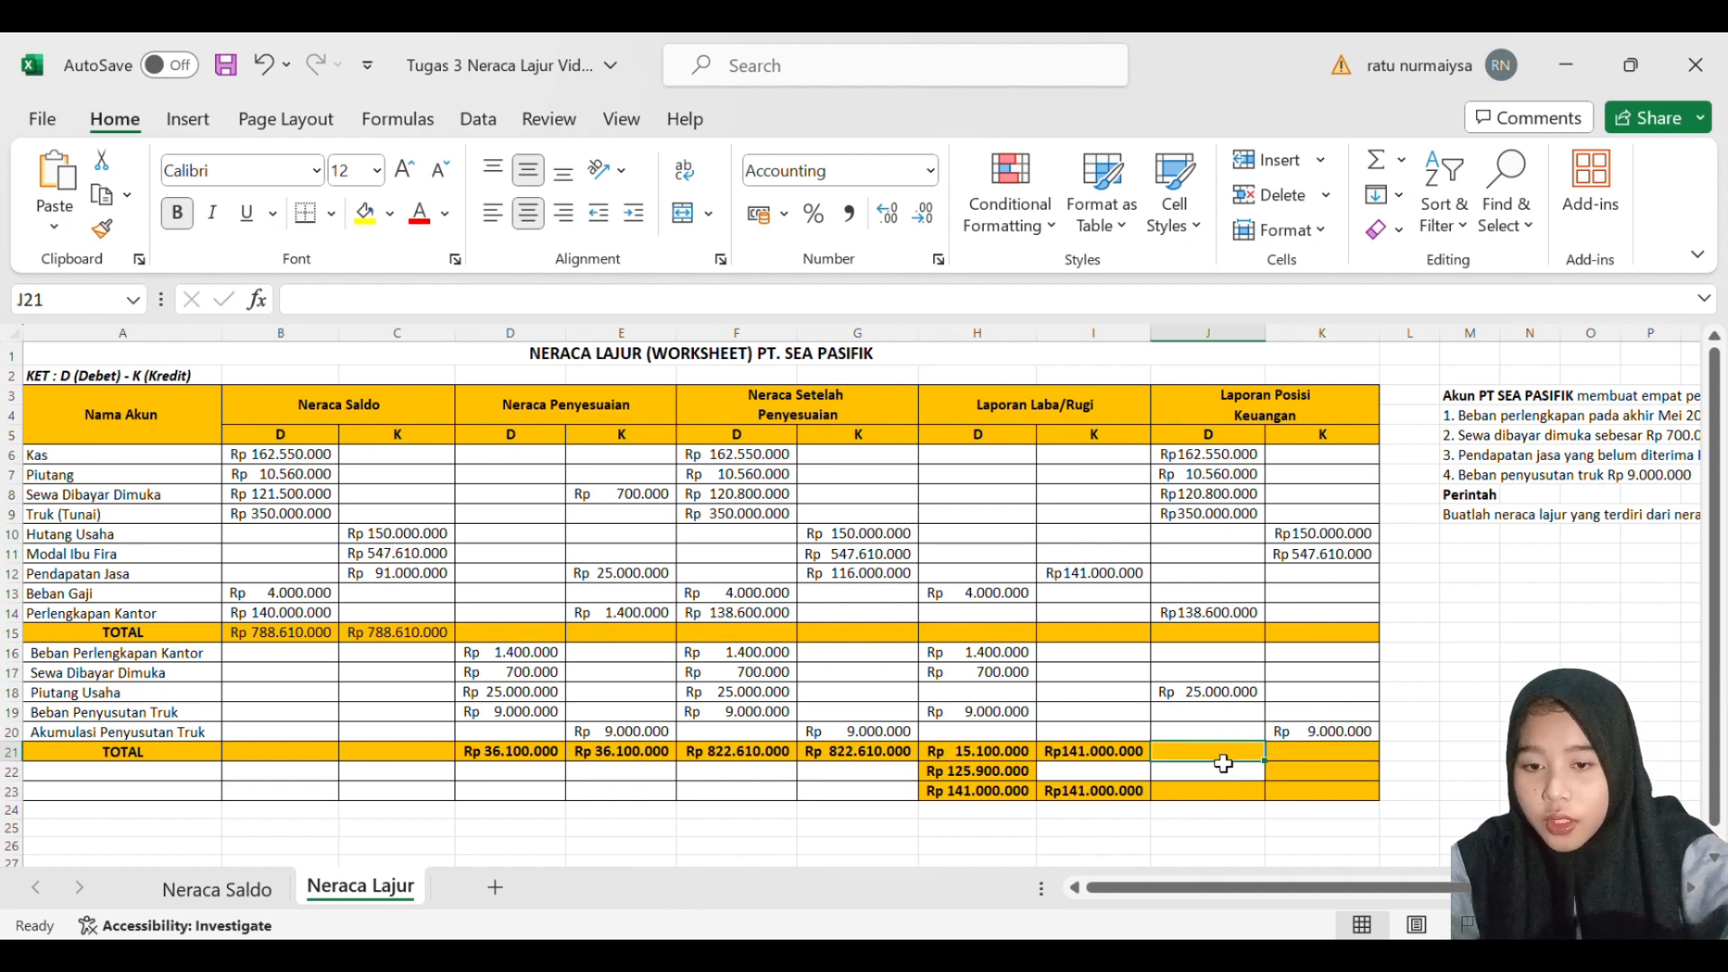
text(=)
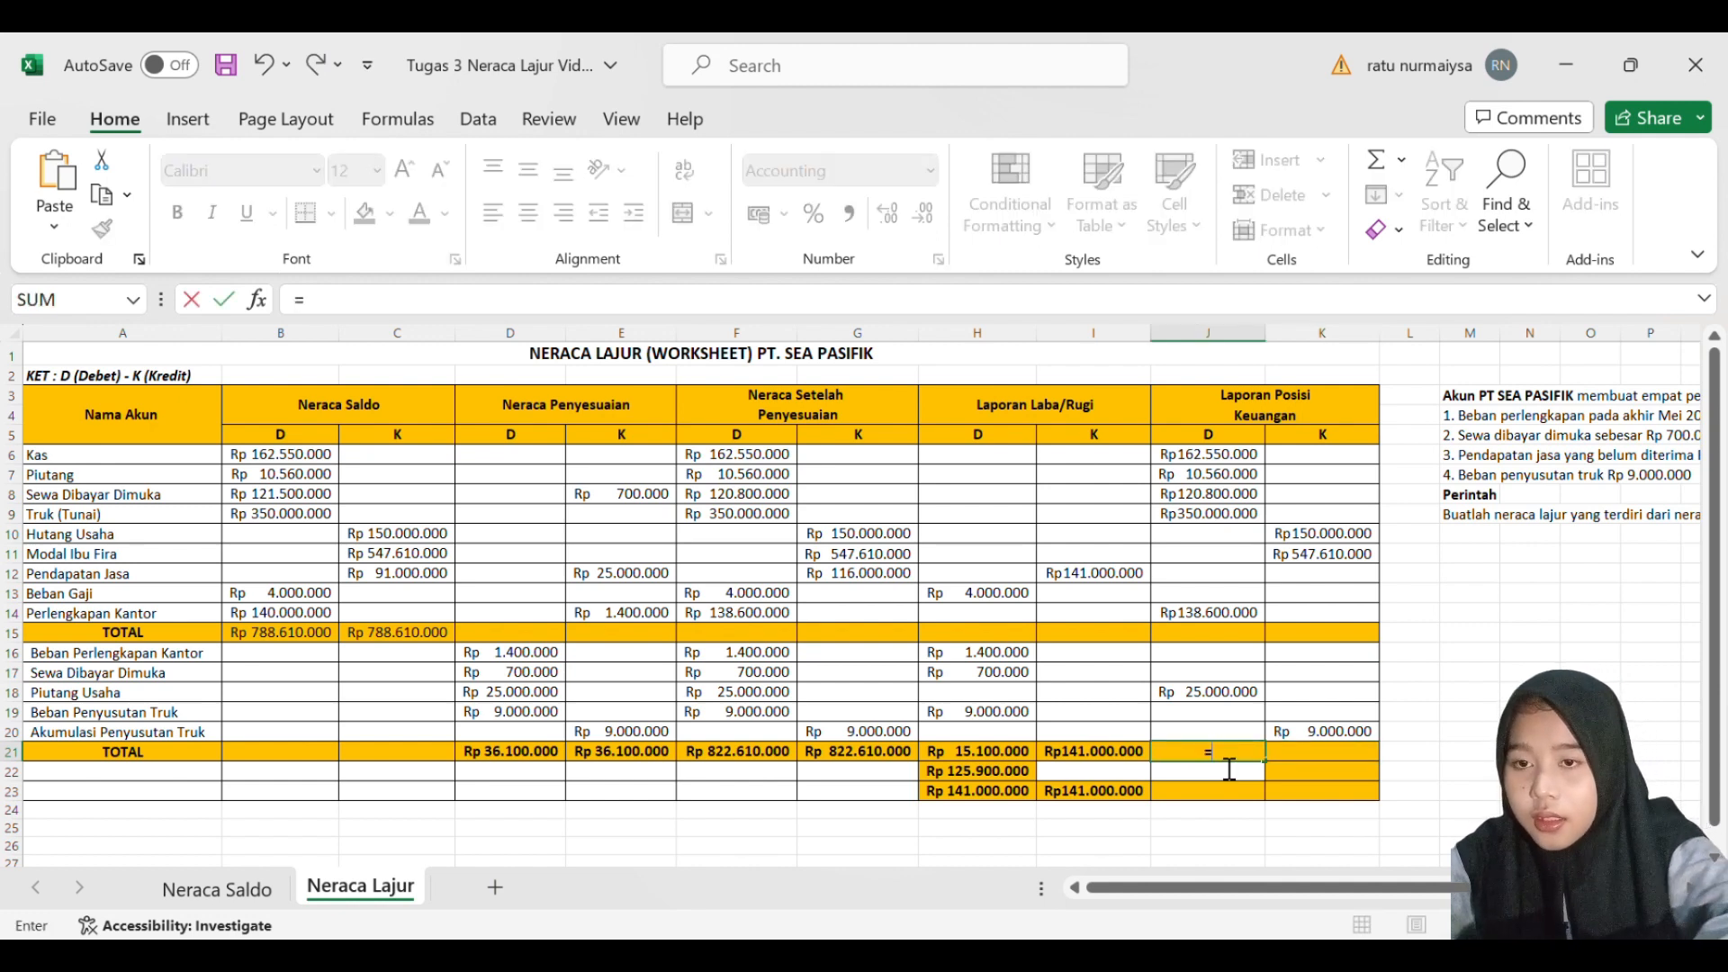
text(SUM)
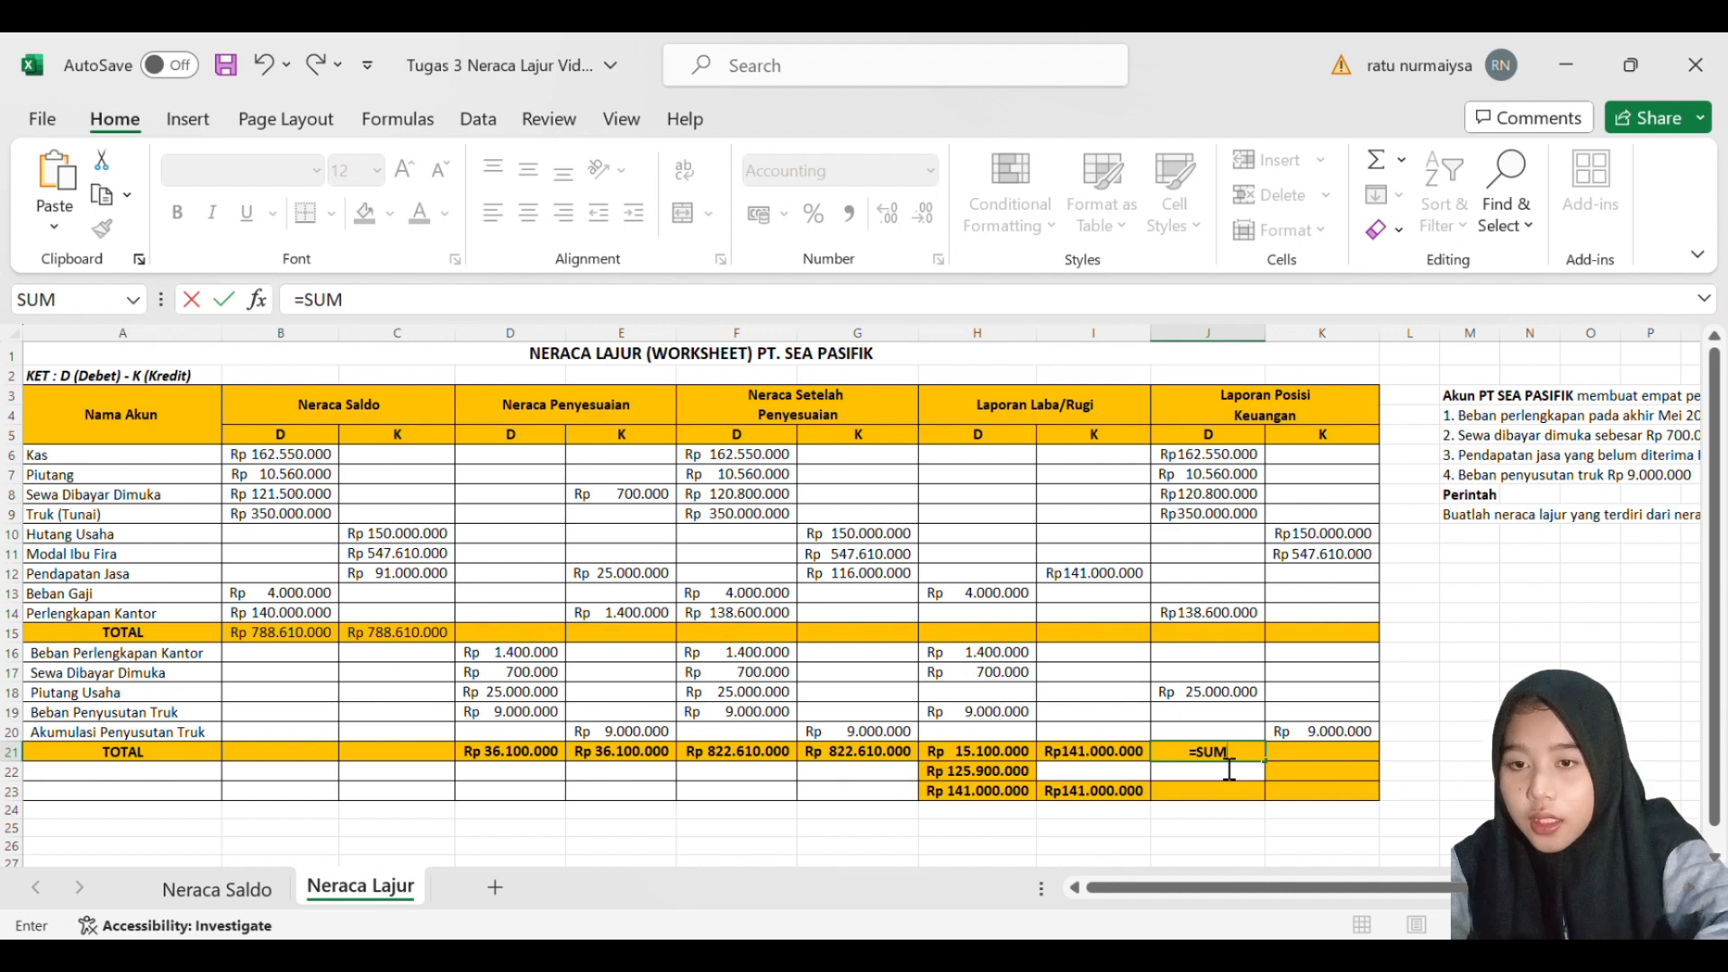
text(()
click(1244, 459)
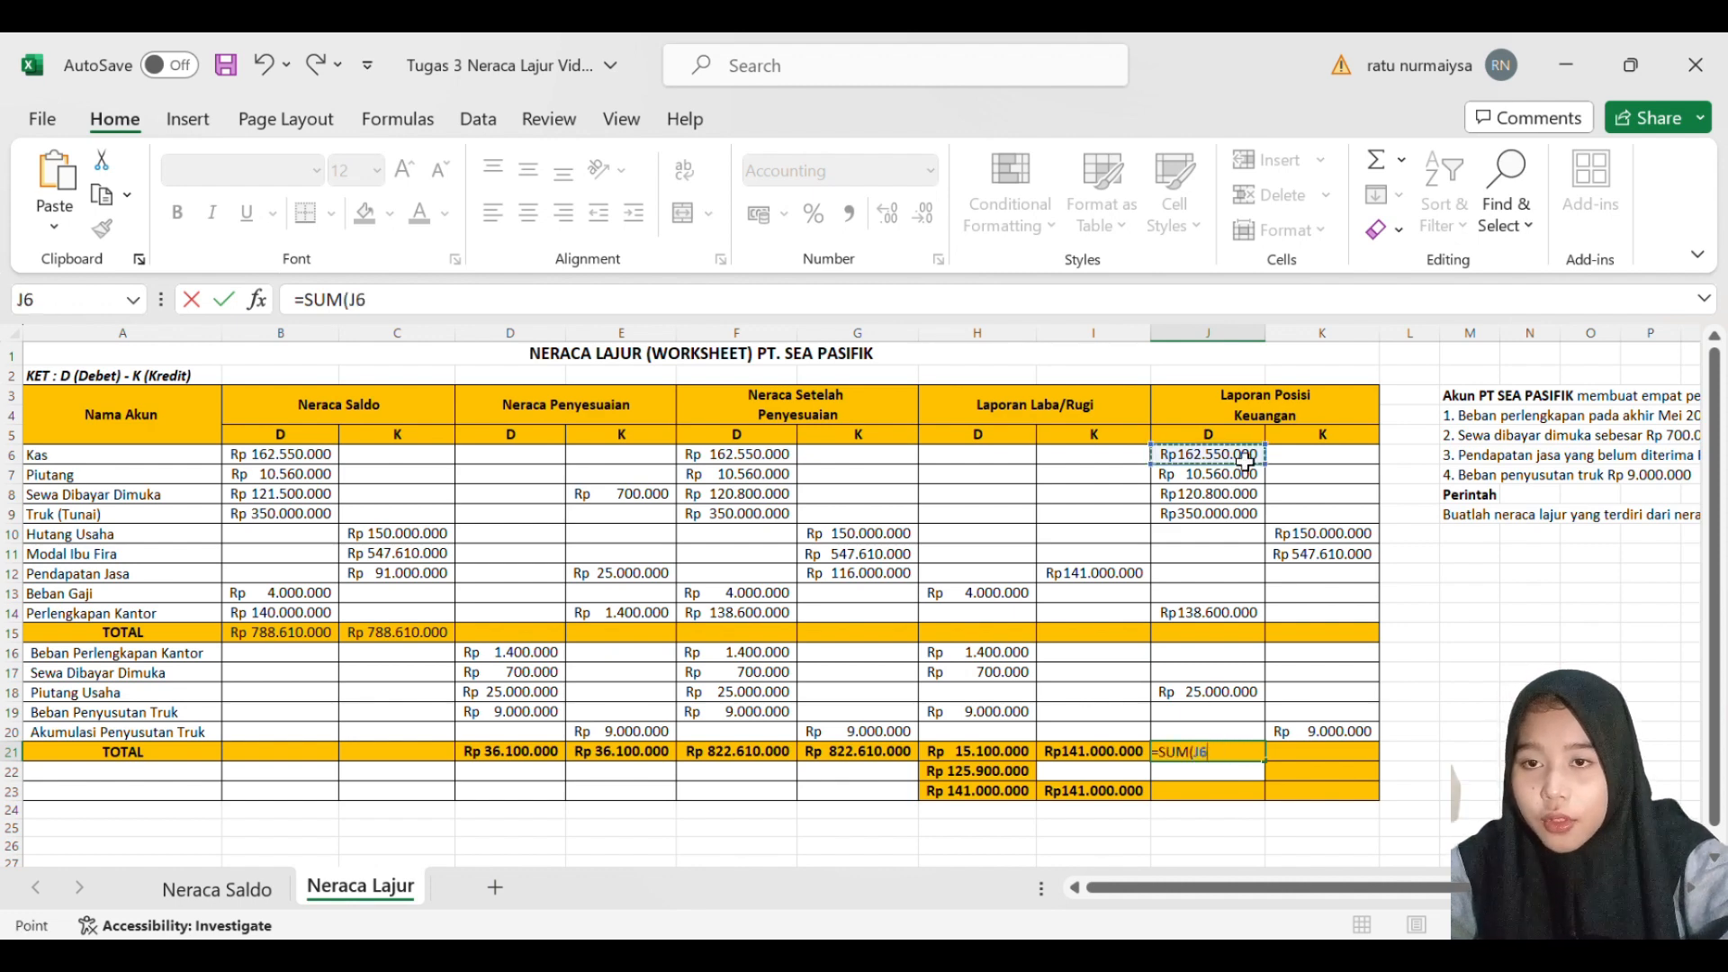
drag(1245, 459, 1231, 716)
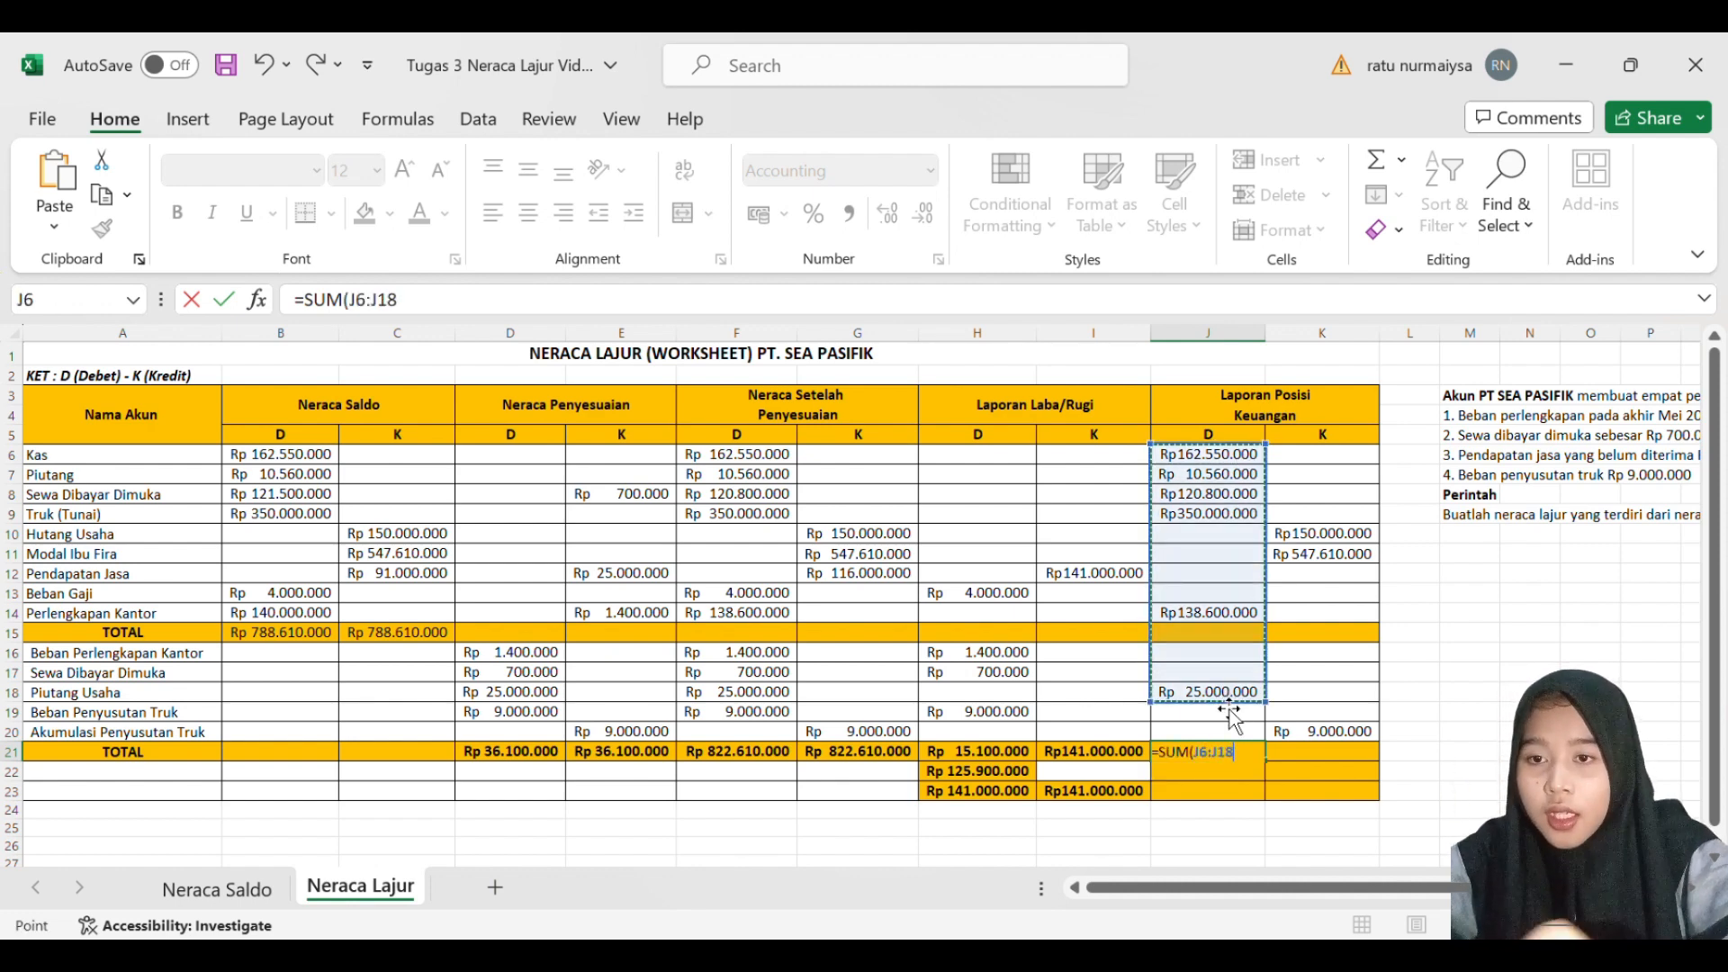
key(Return)
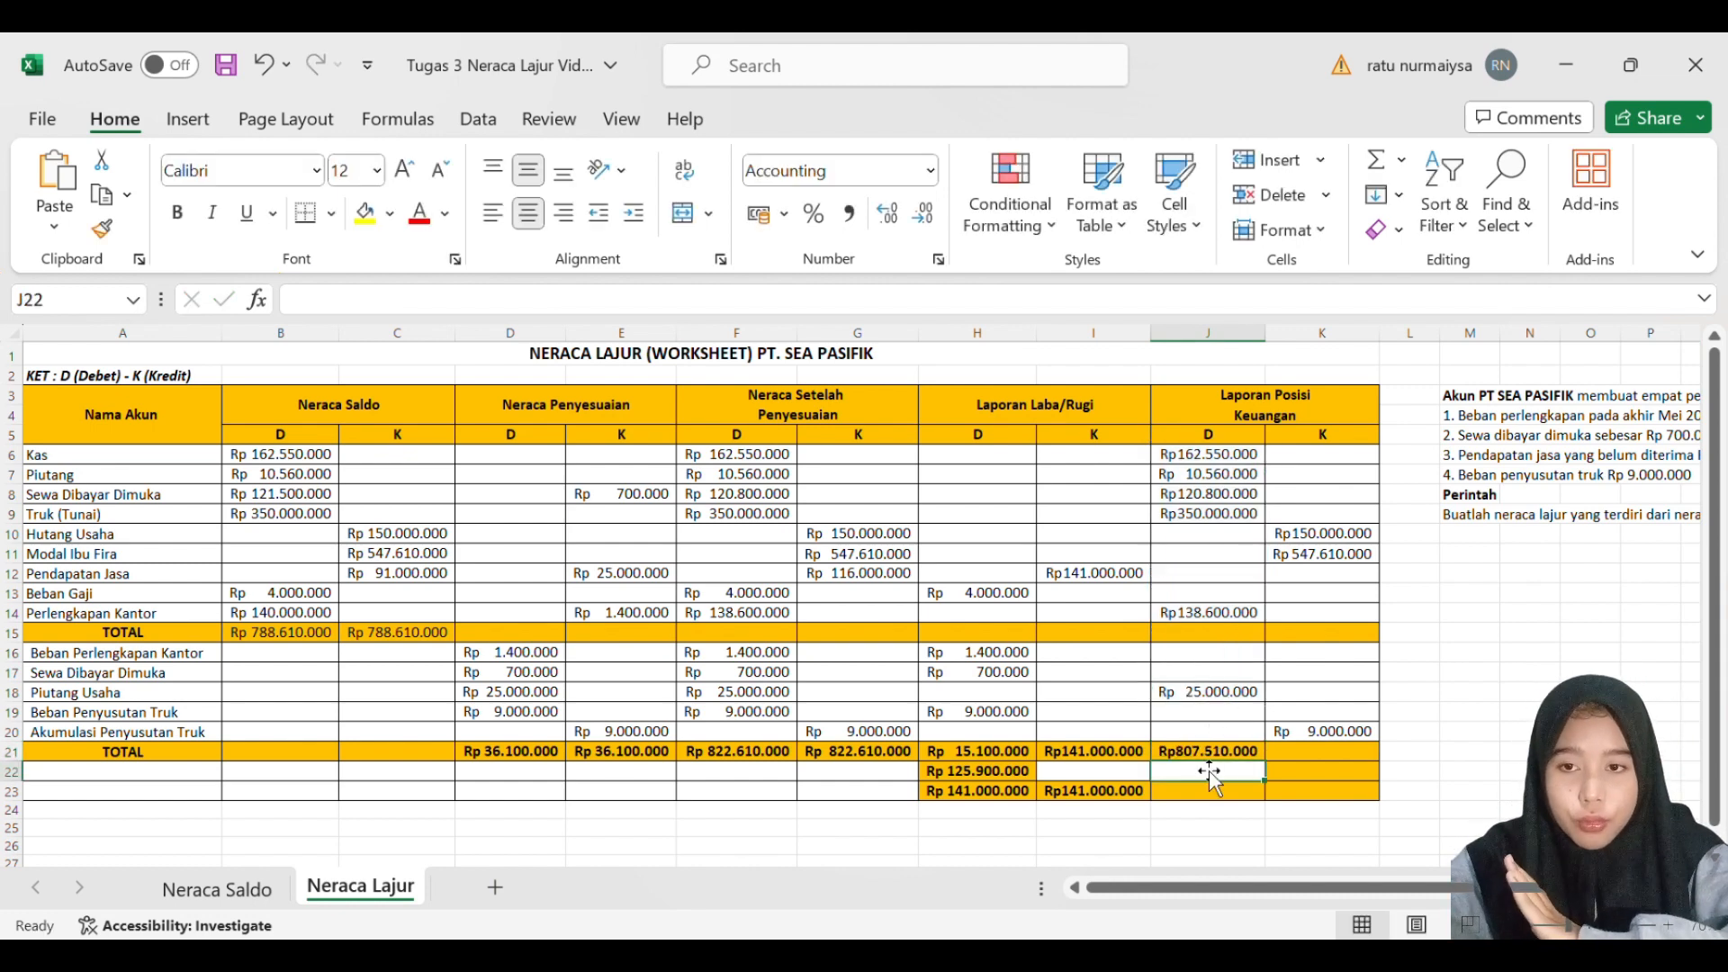
- Total the Laporan Posisi Keuangan credit column in K21 with a SUM of K10:K20
key(Right)
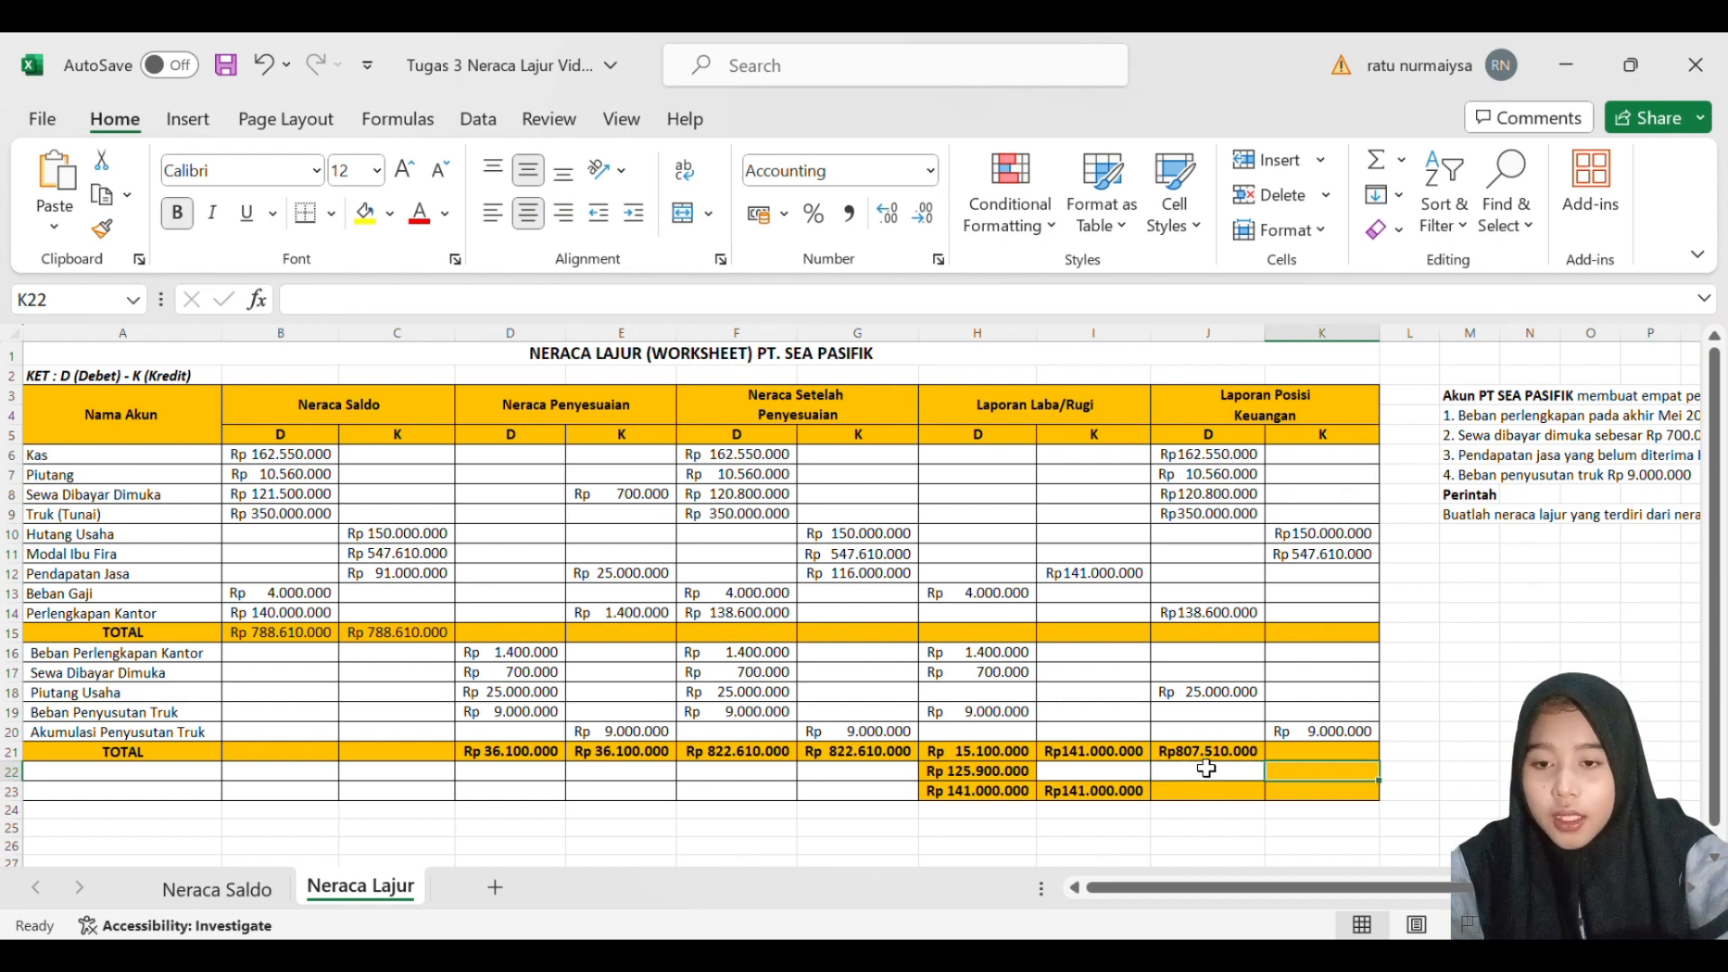
key(Up)
text(=)
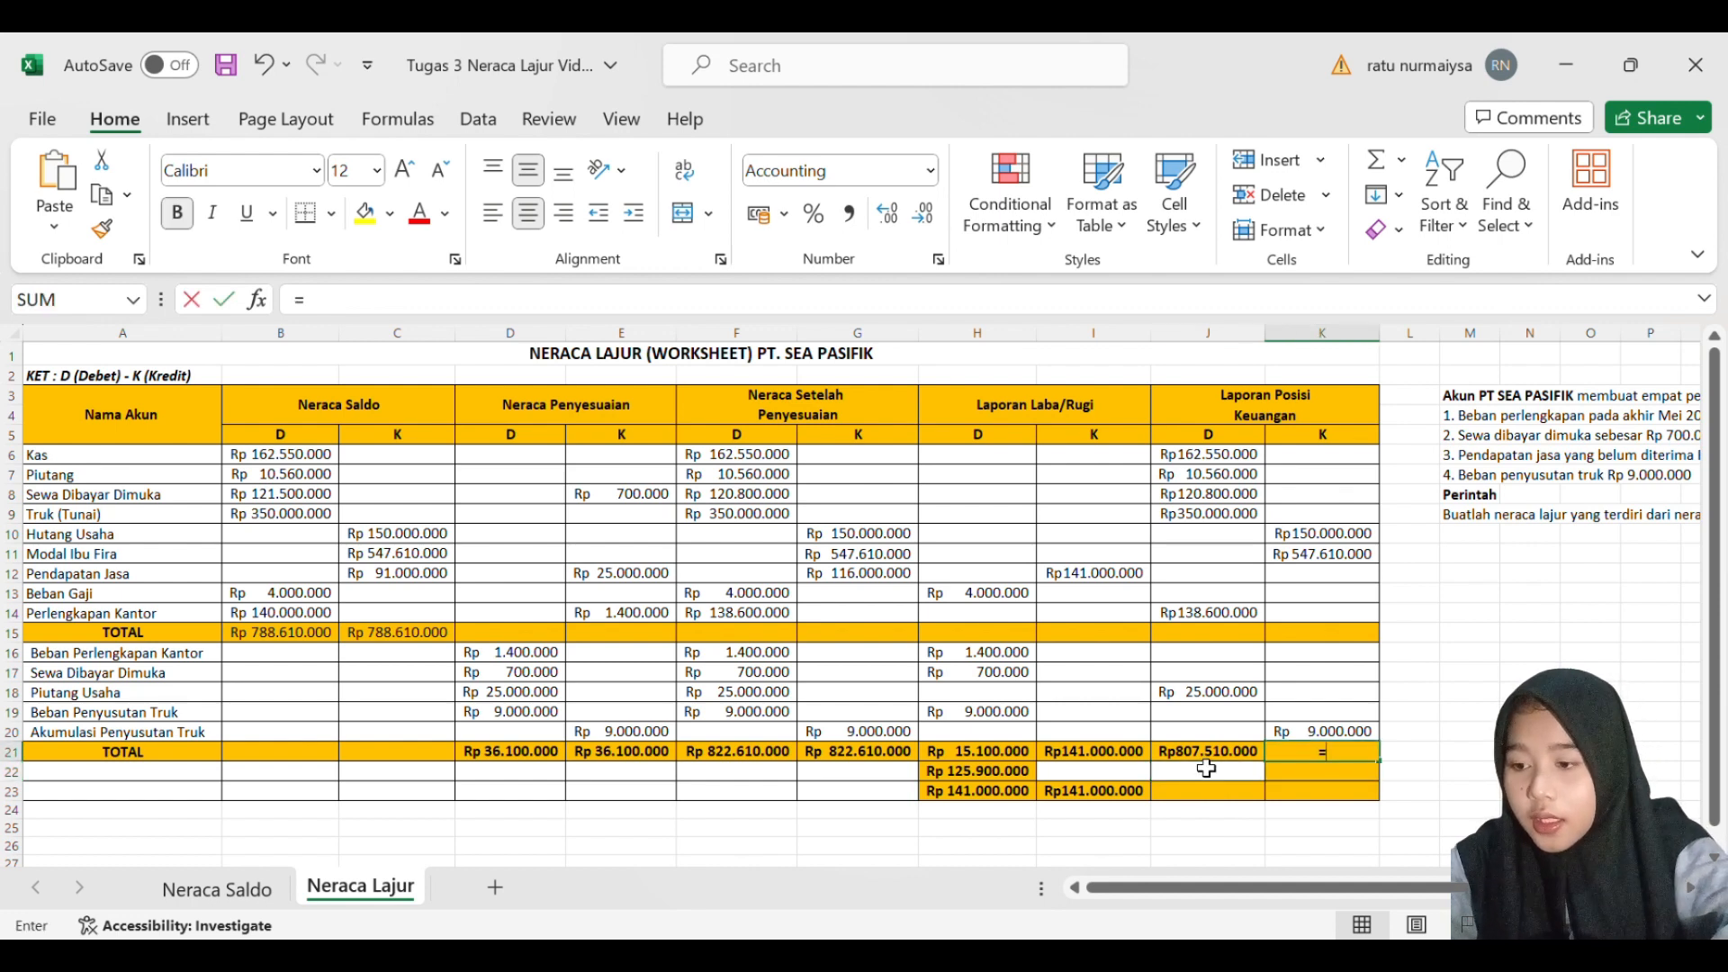
text(SUM()
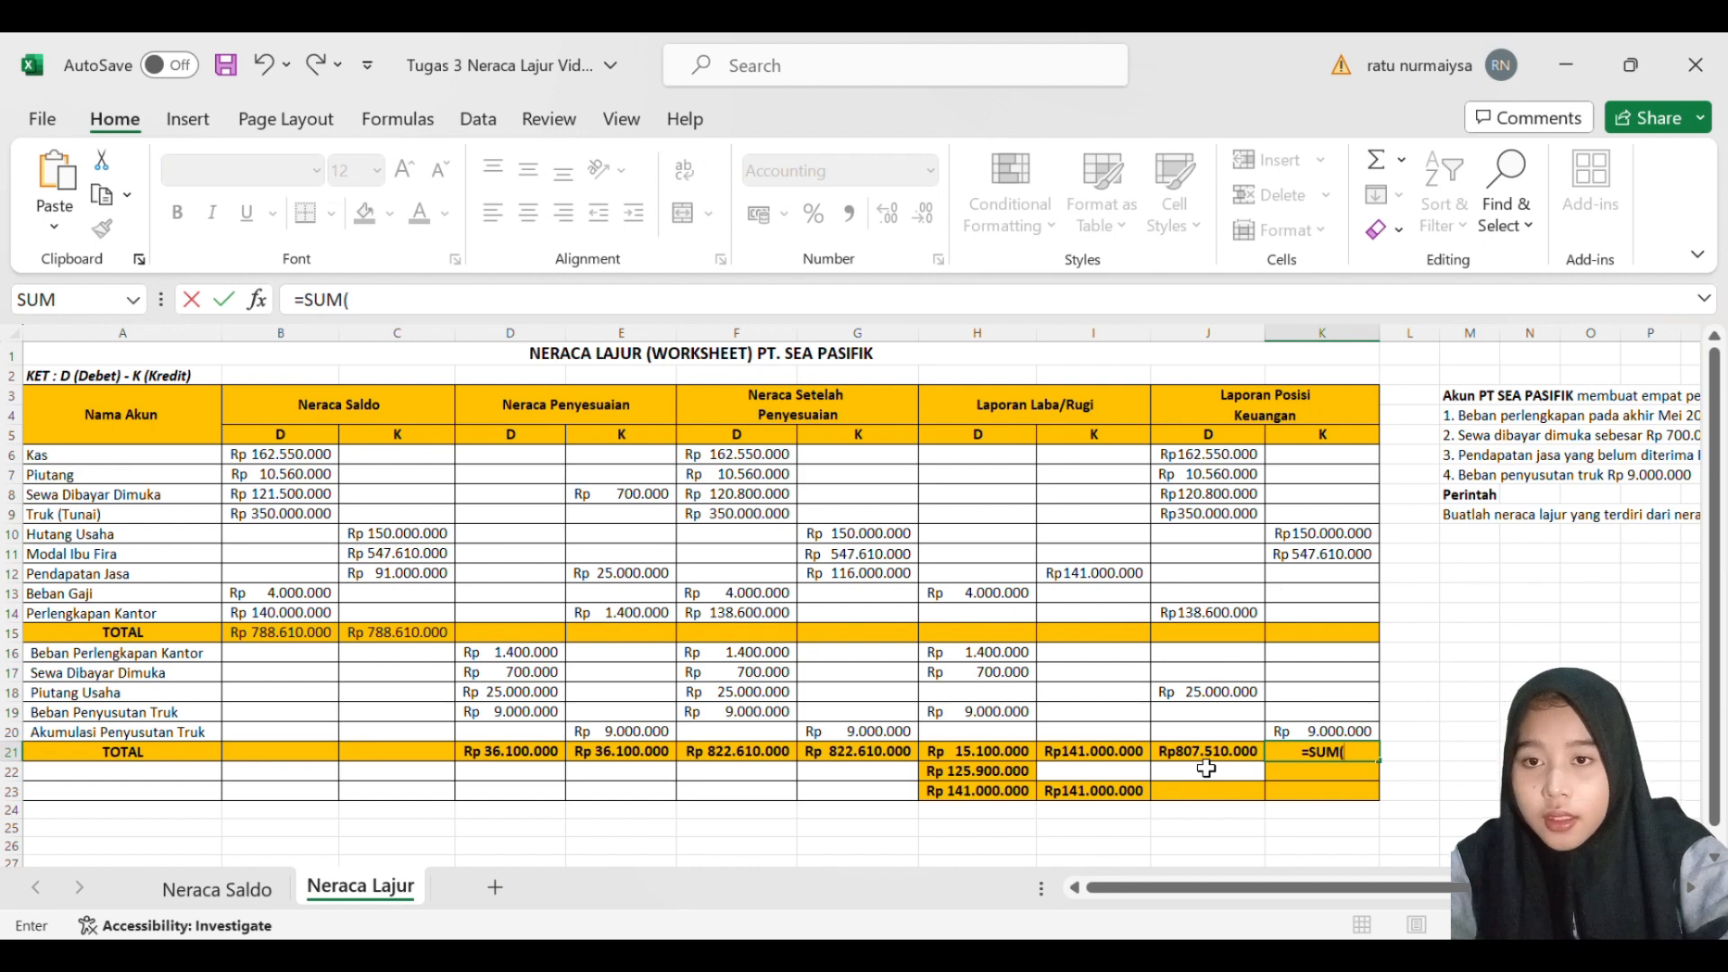
drag(1336, 533, 1325, 736)
key(Return)
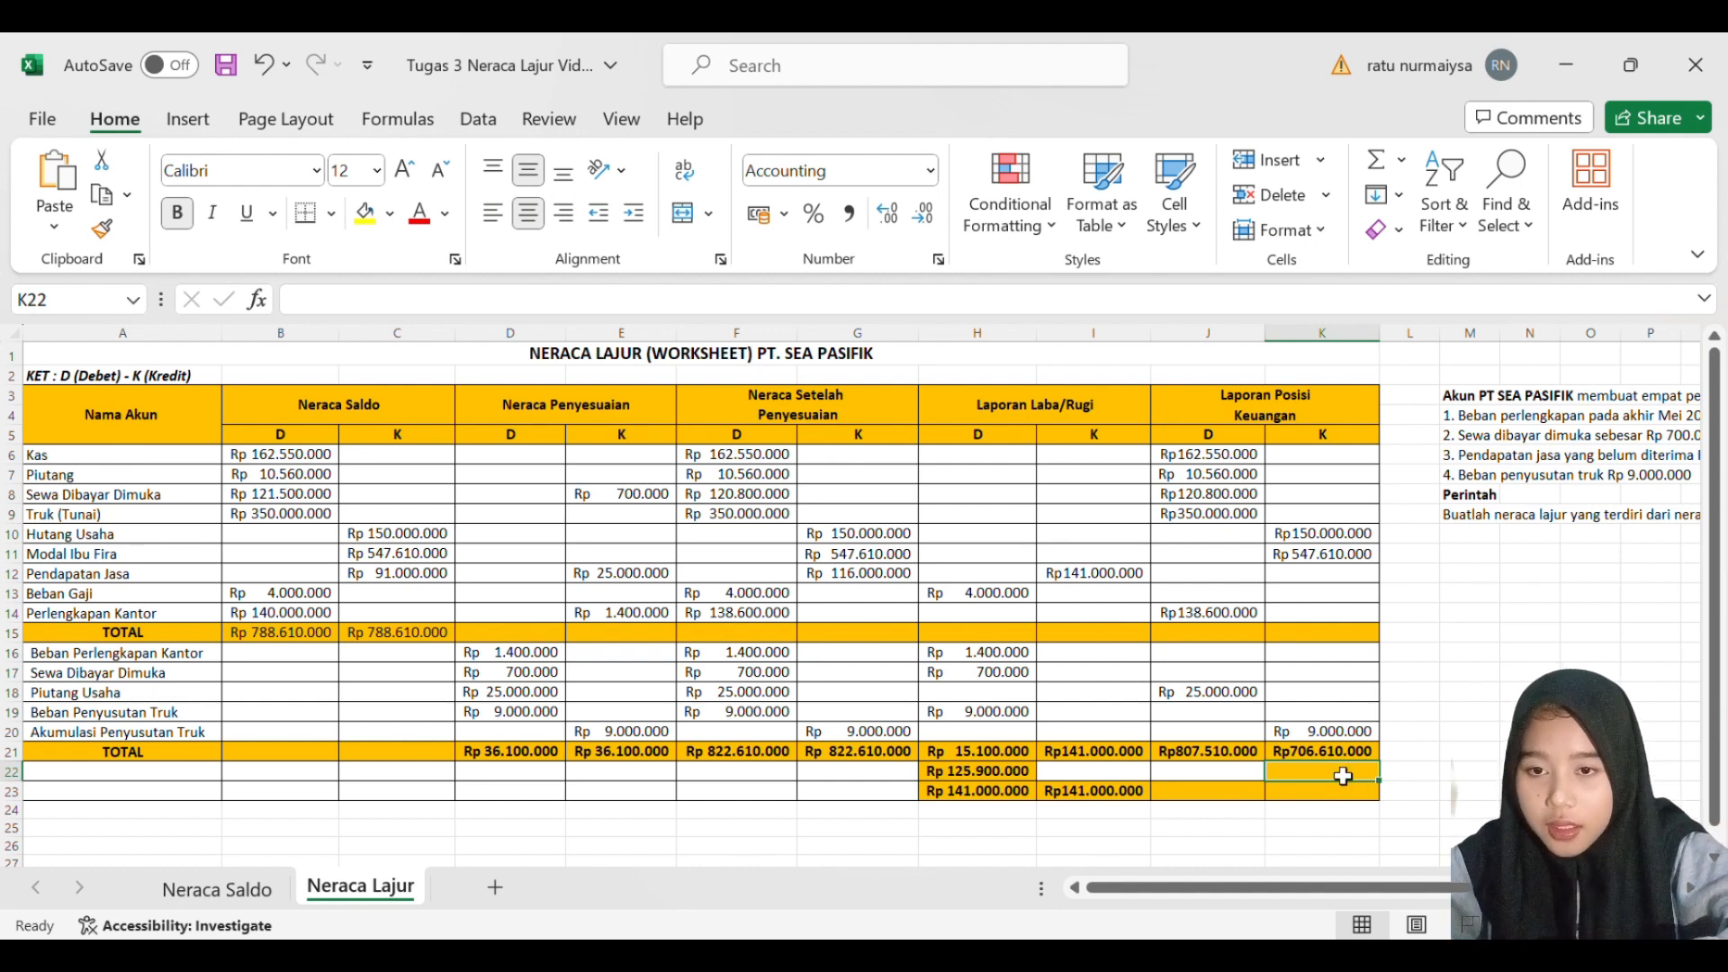
- Calculate the difference between the debit and credit totals in K22 with =SUM(J21-K21)
text(=SUM)
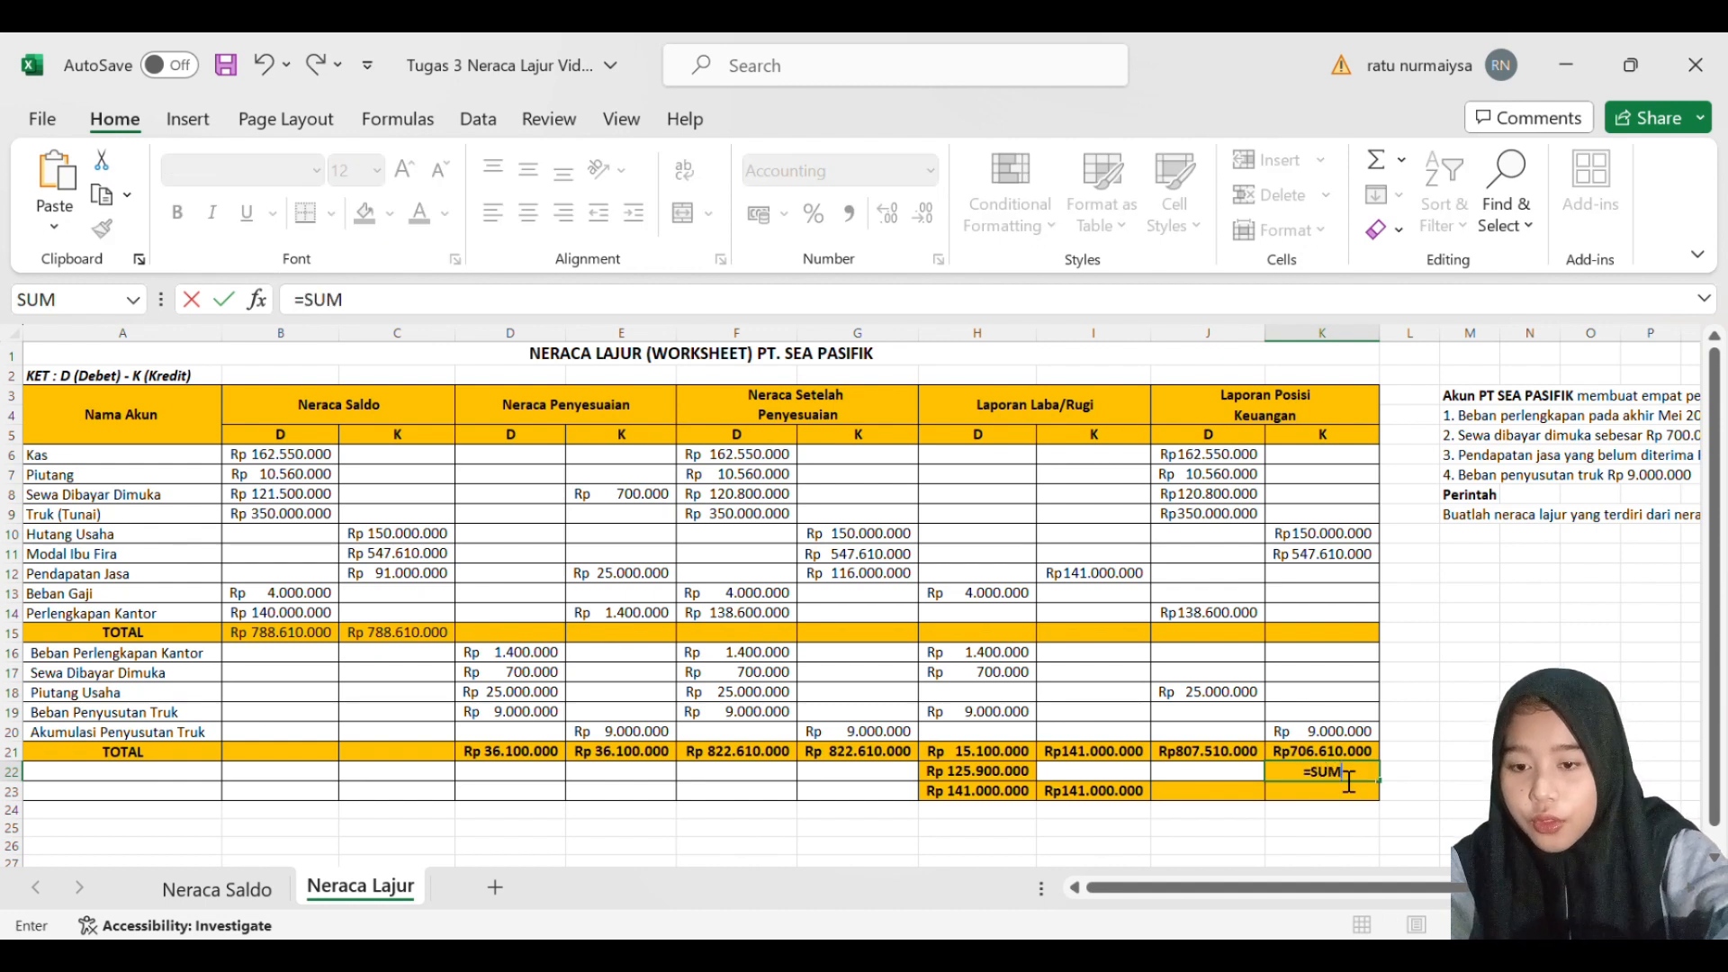
text(()
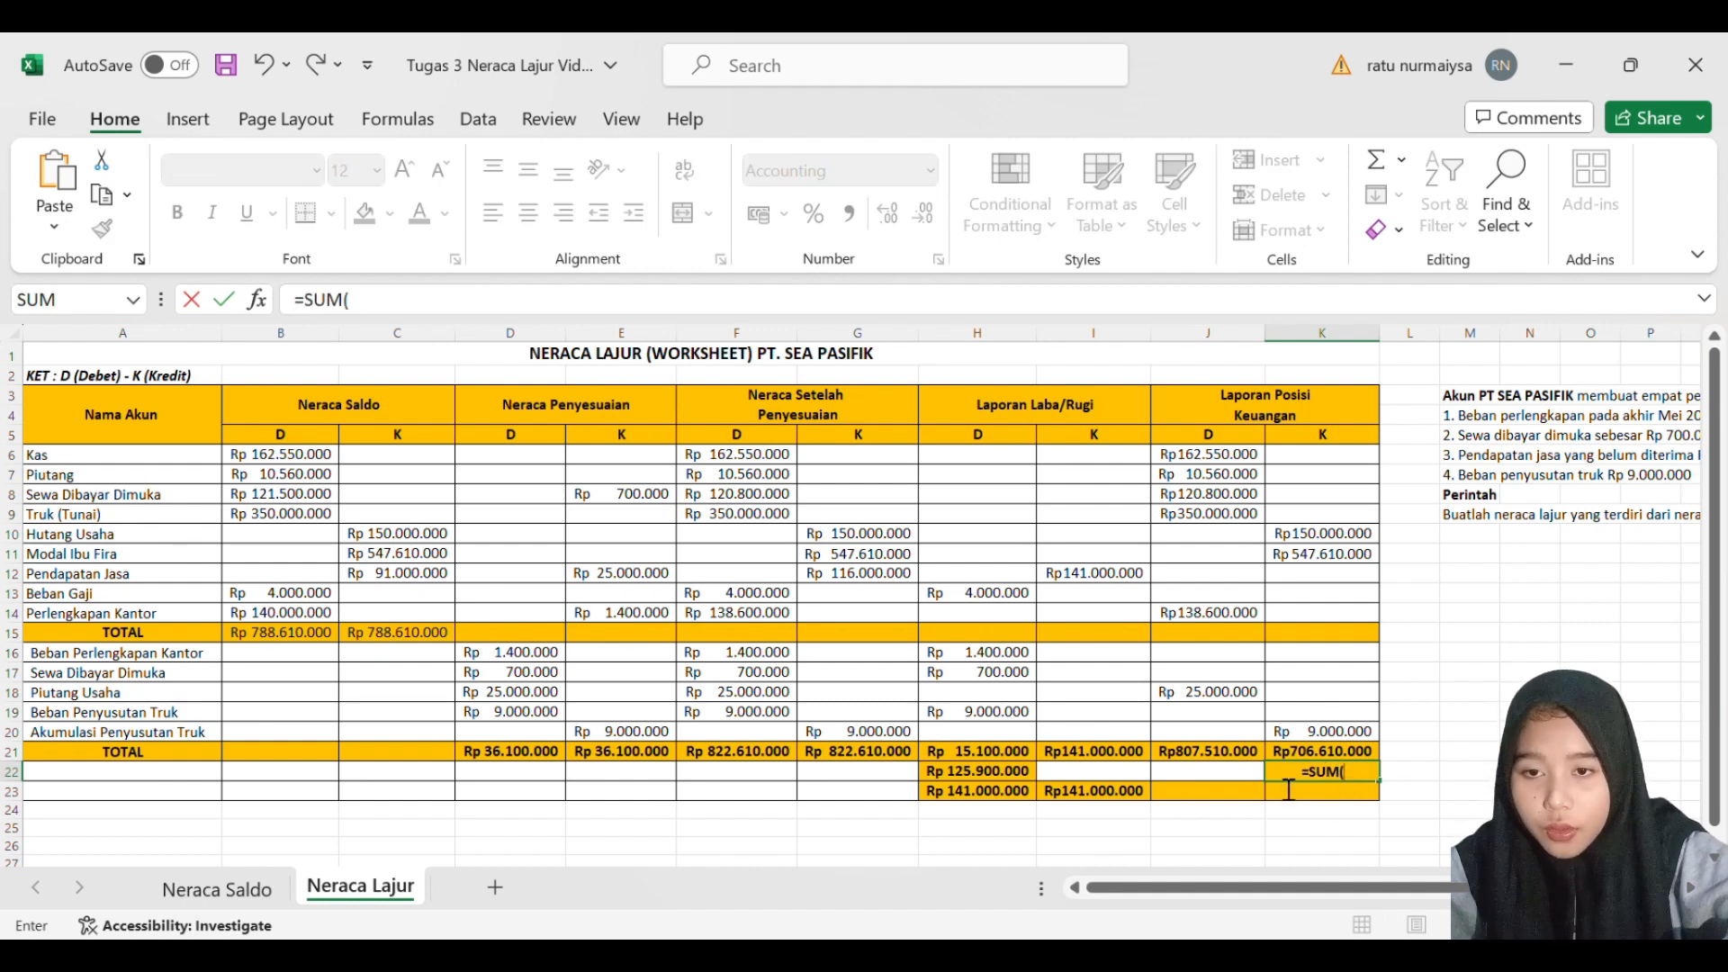
click(1242, 756)
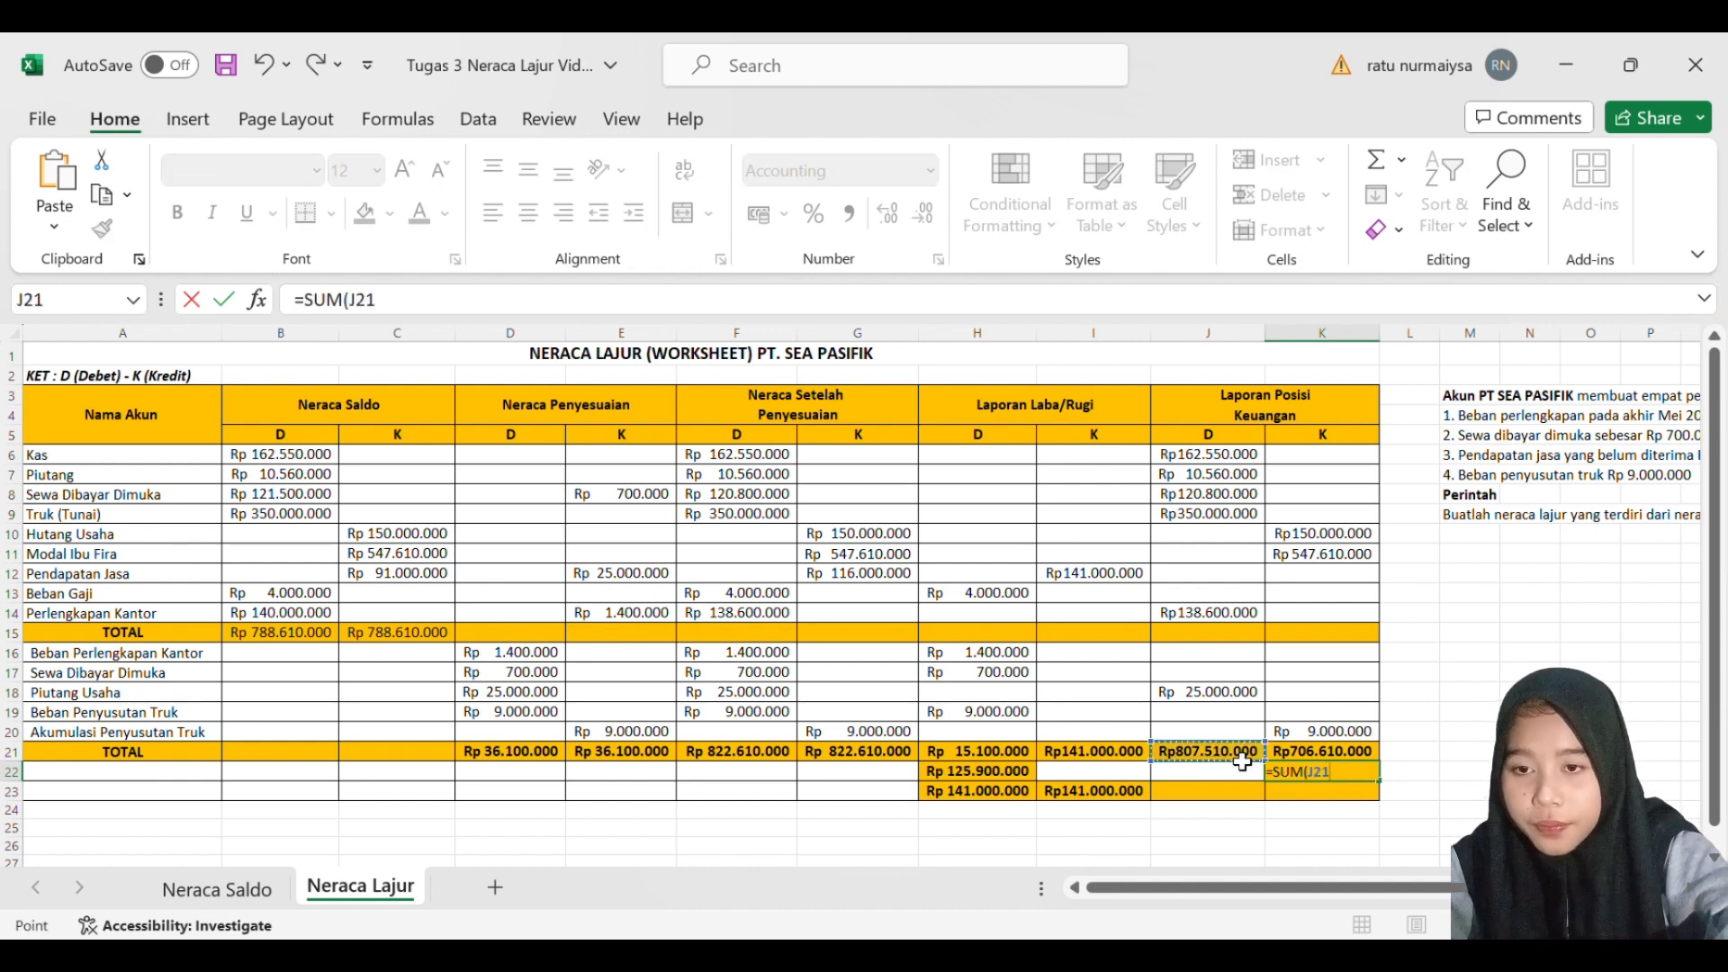
text(-)
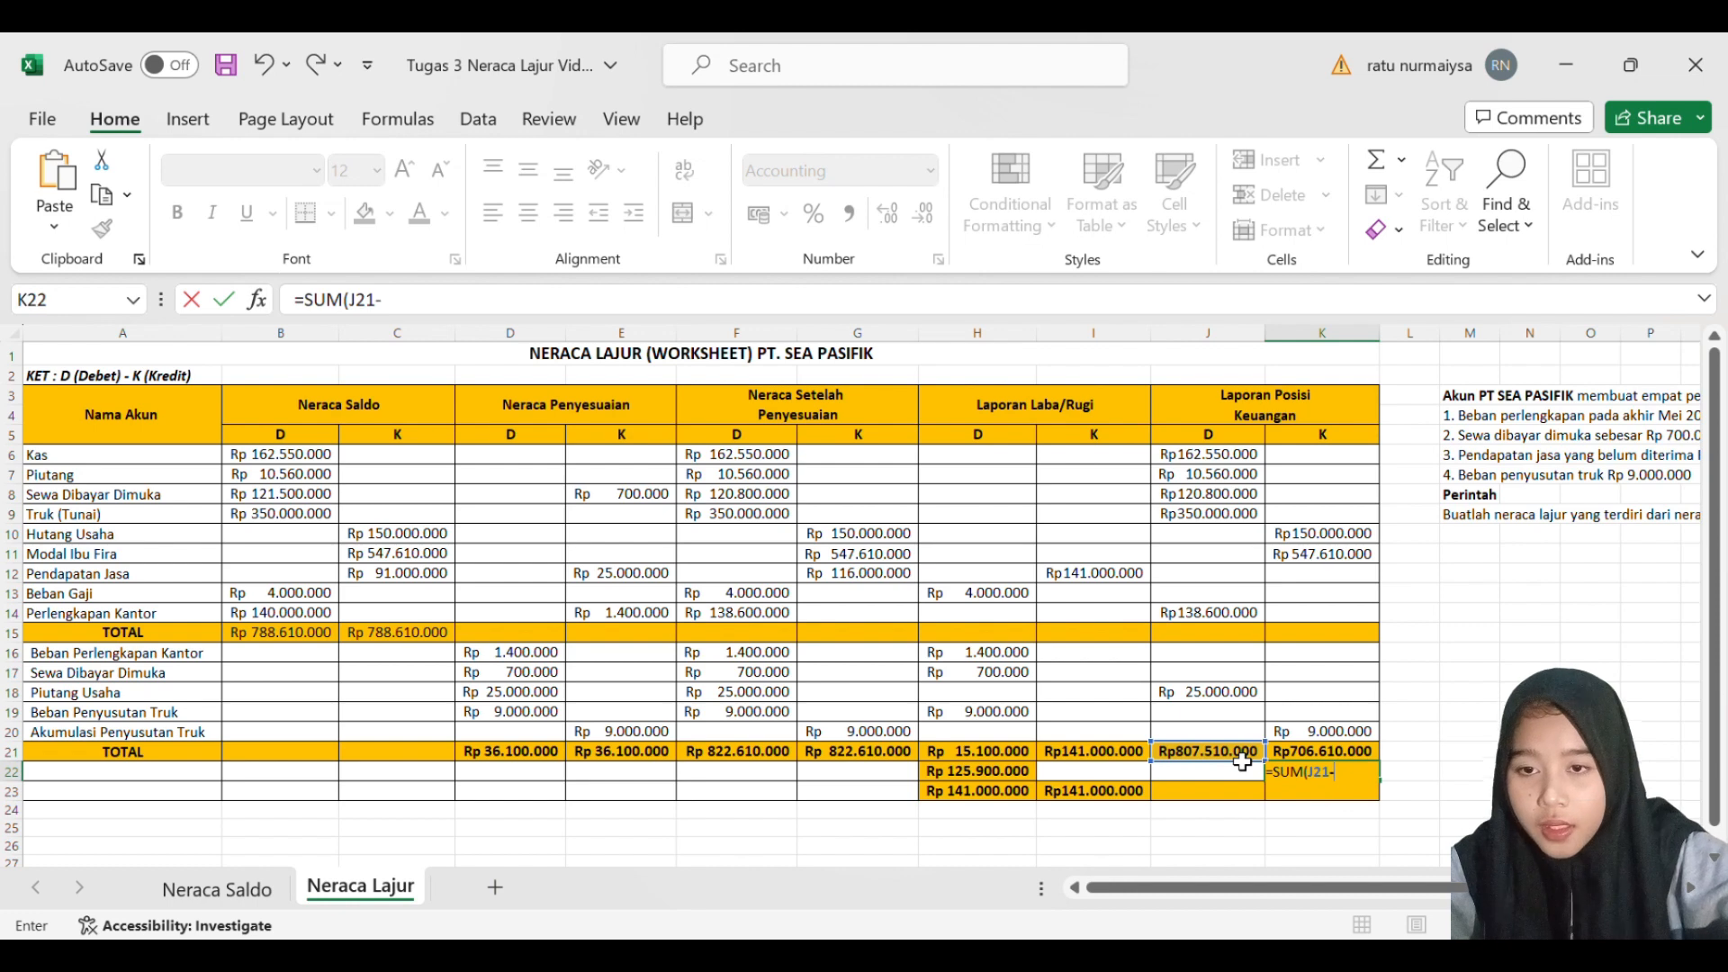
click(1304, 756)
key(Return)
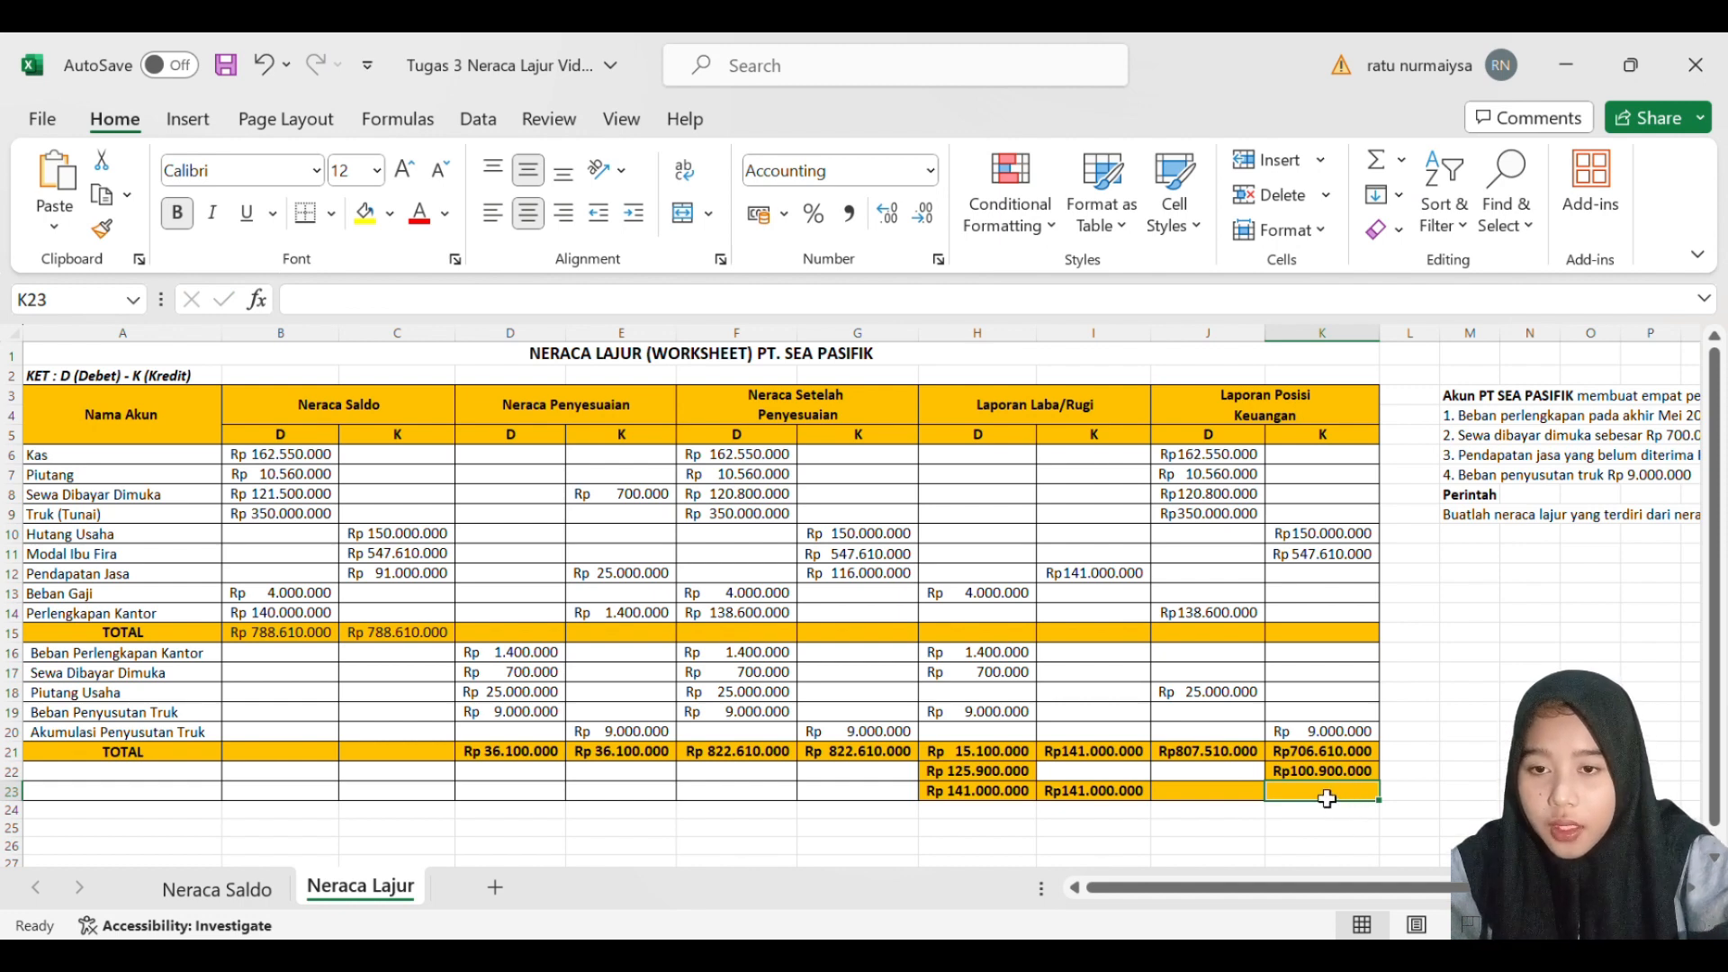
- Calculate the final credit total in K23 with a SUM of K21:K22
text(=SUM()
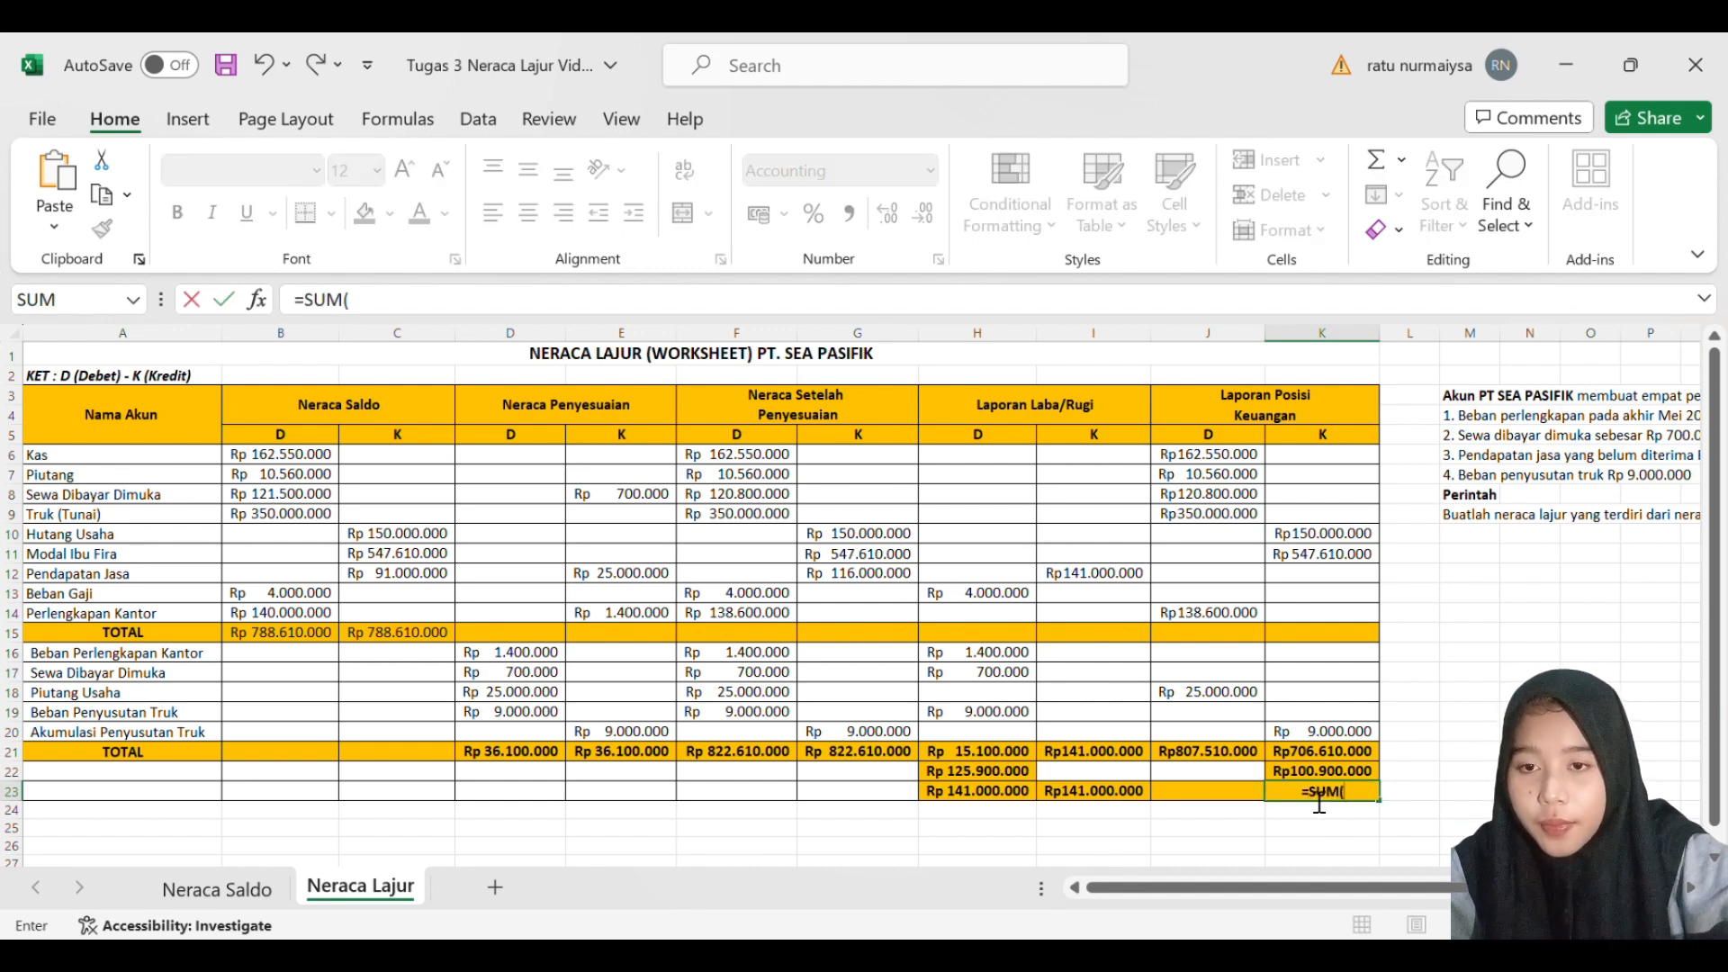
drag(1340, 756, 1343, 776)
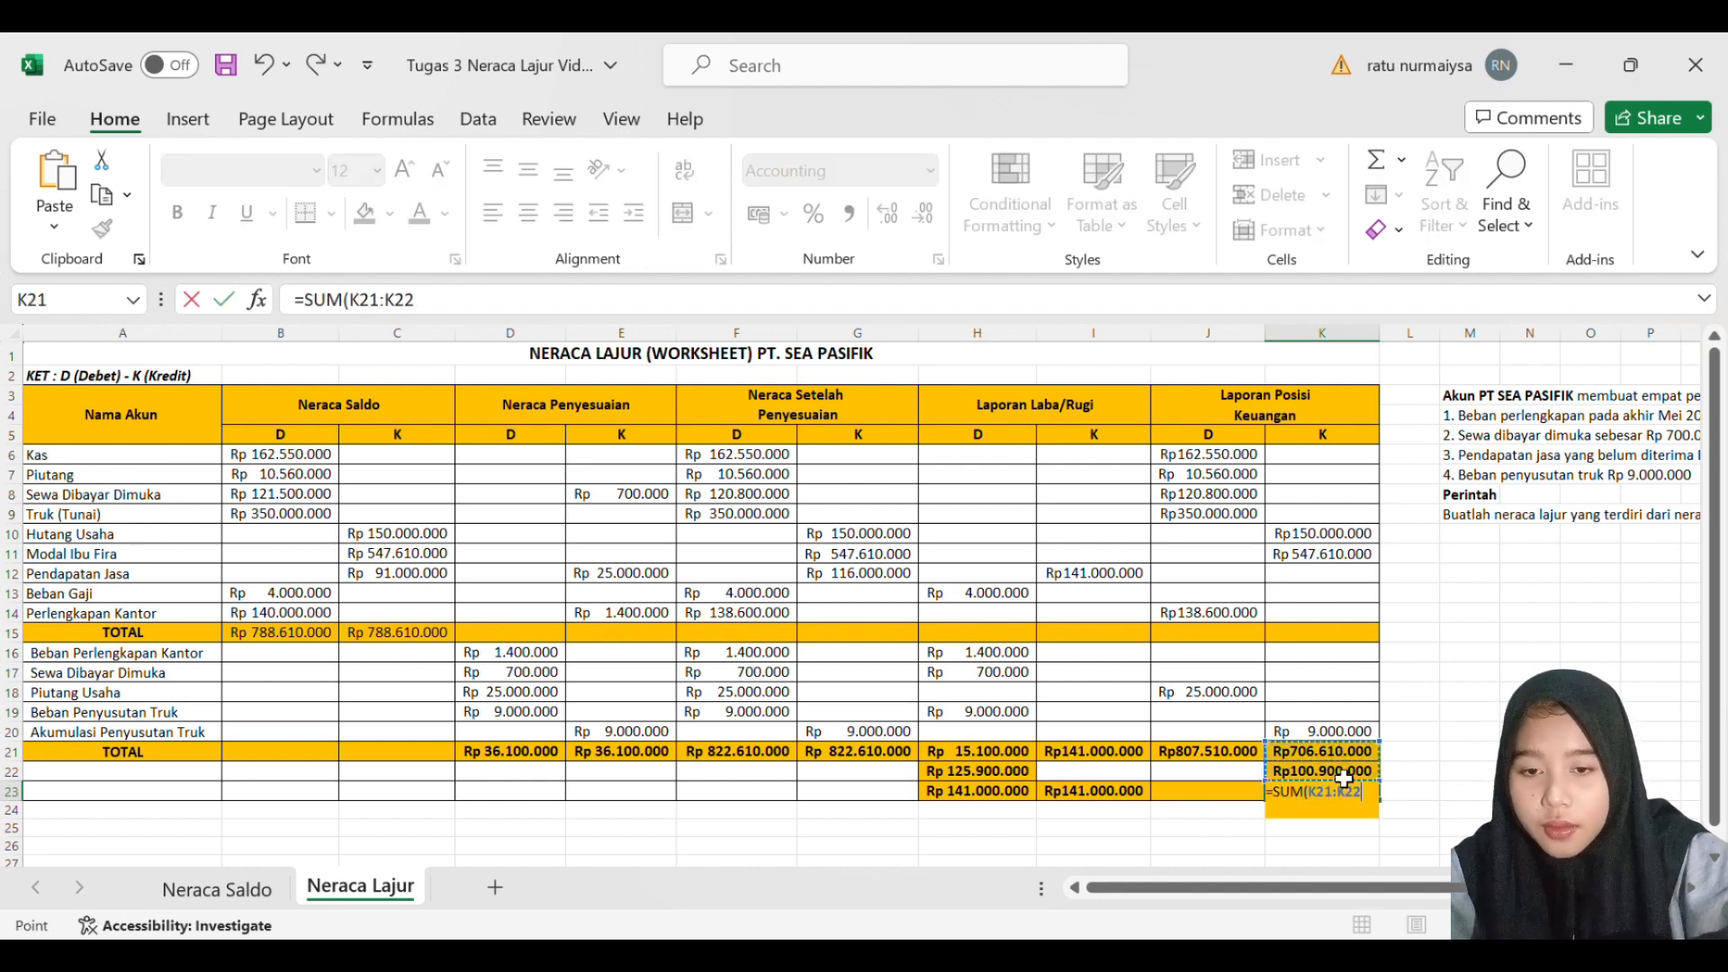
key(Return)
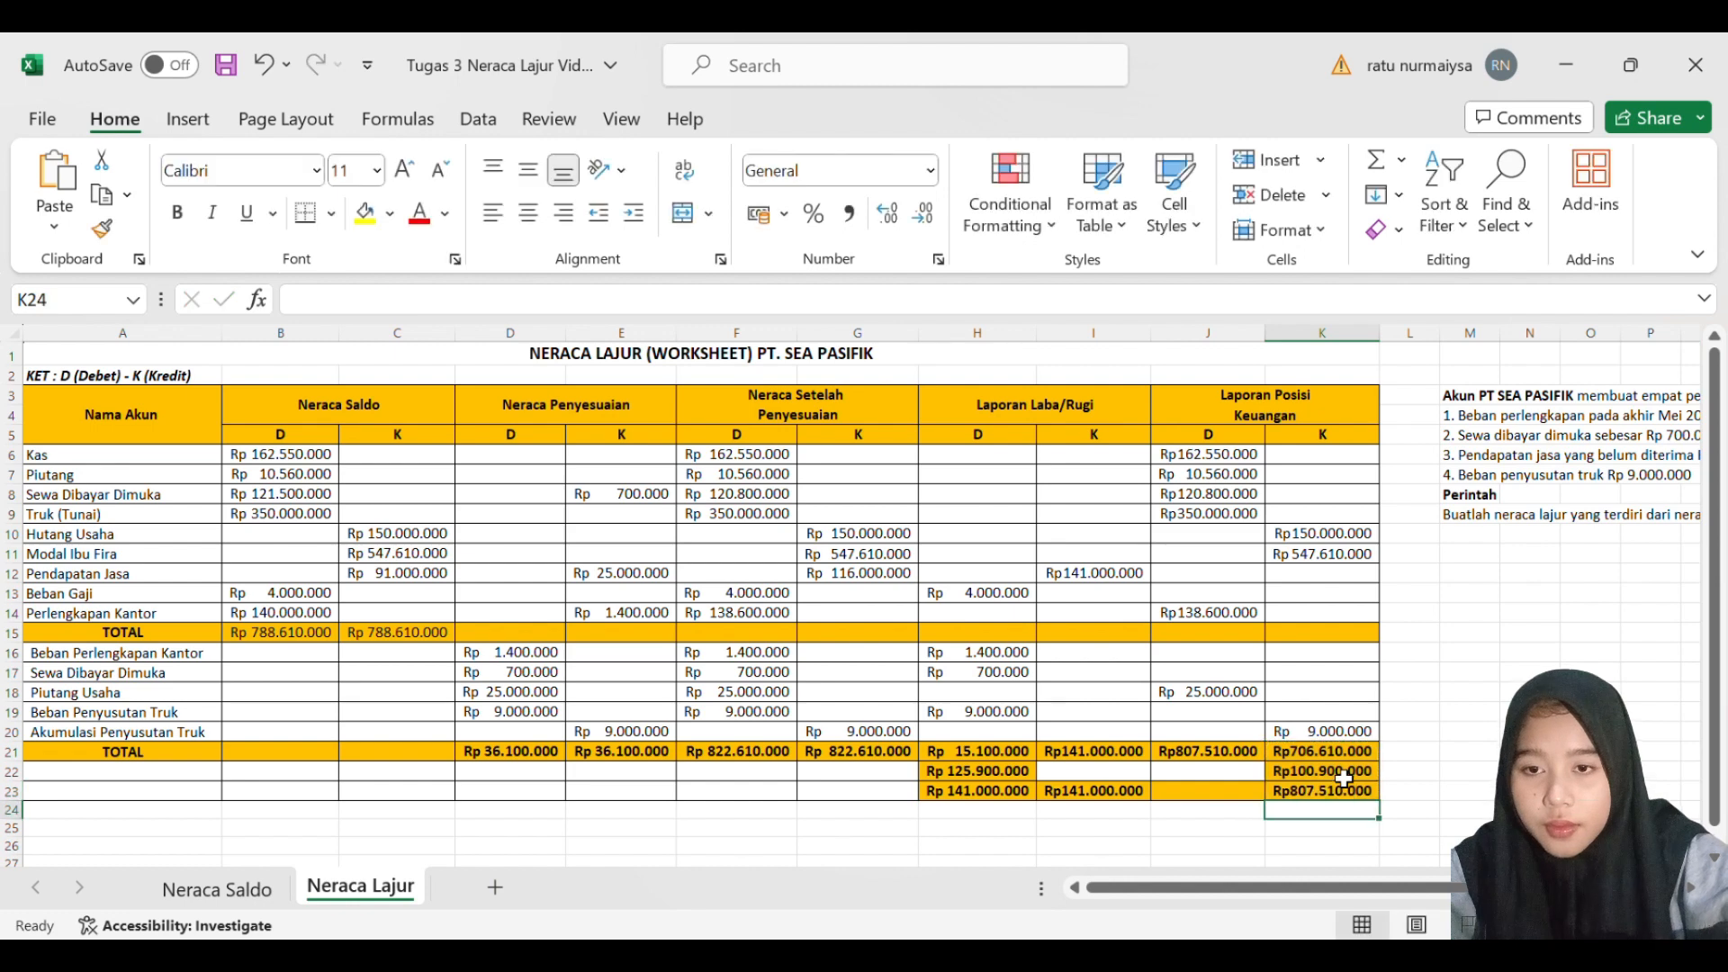
- Carry the debit total down to J23 as the final debit figure with =SUM(J21)
click(1239, 802)
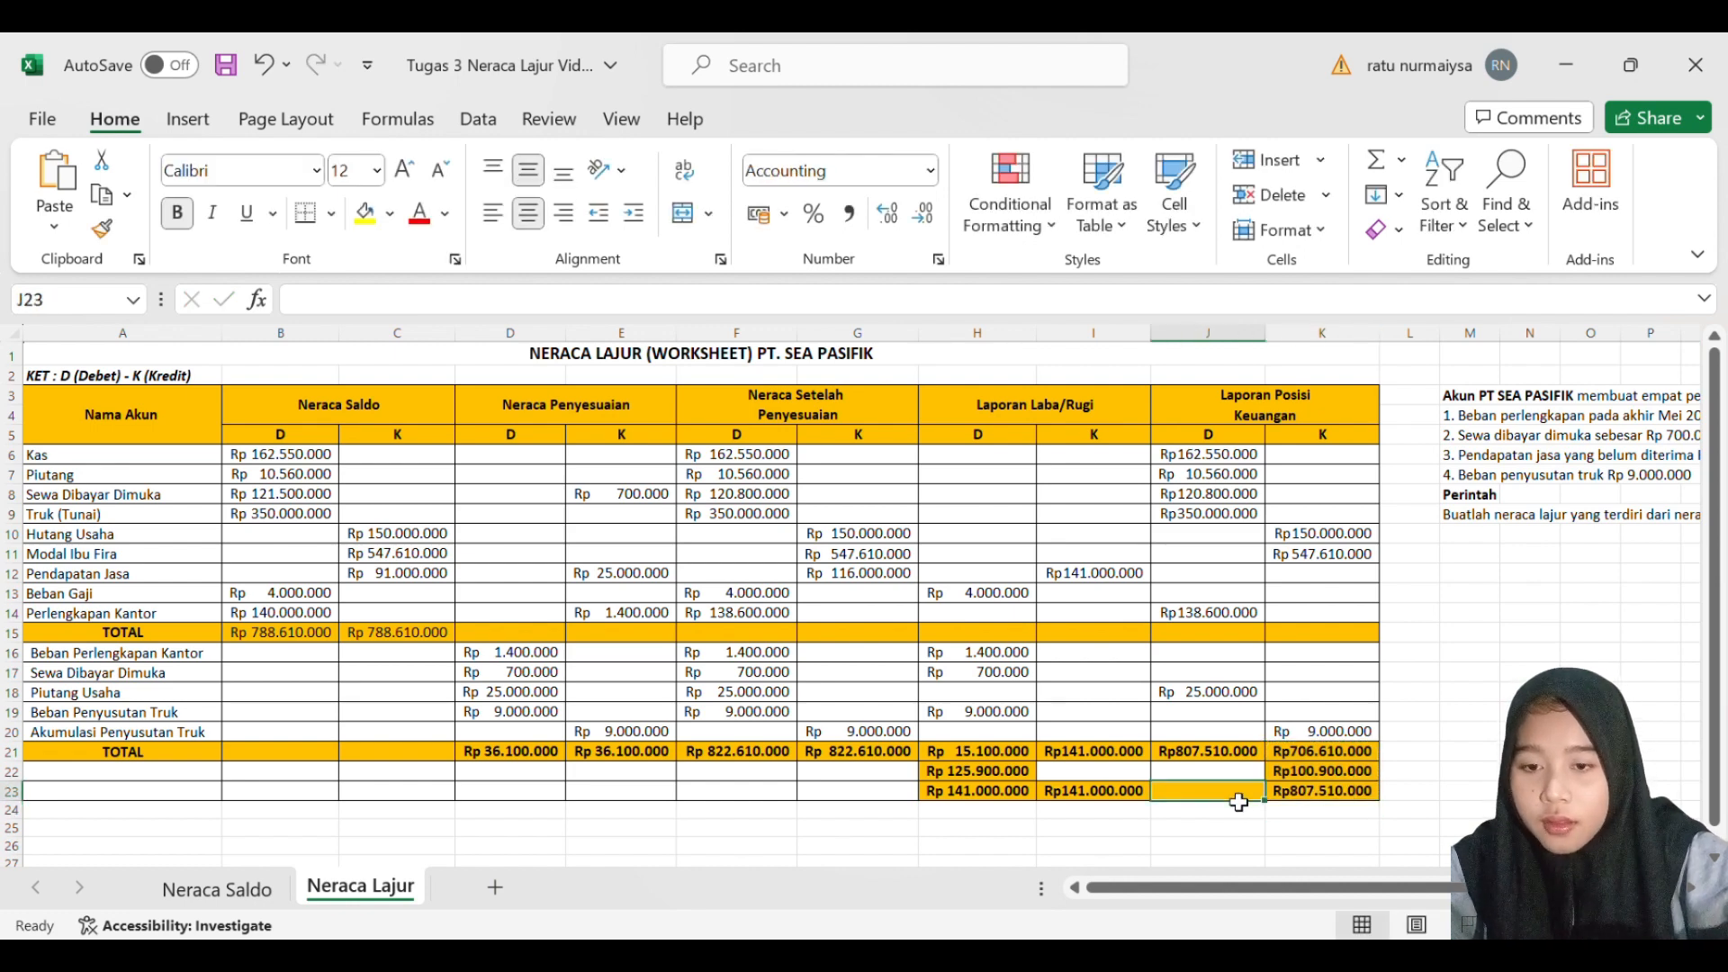
text(=SU)
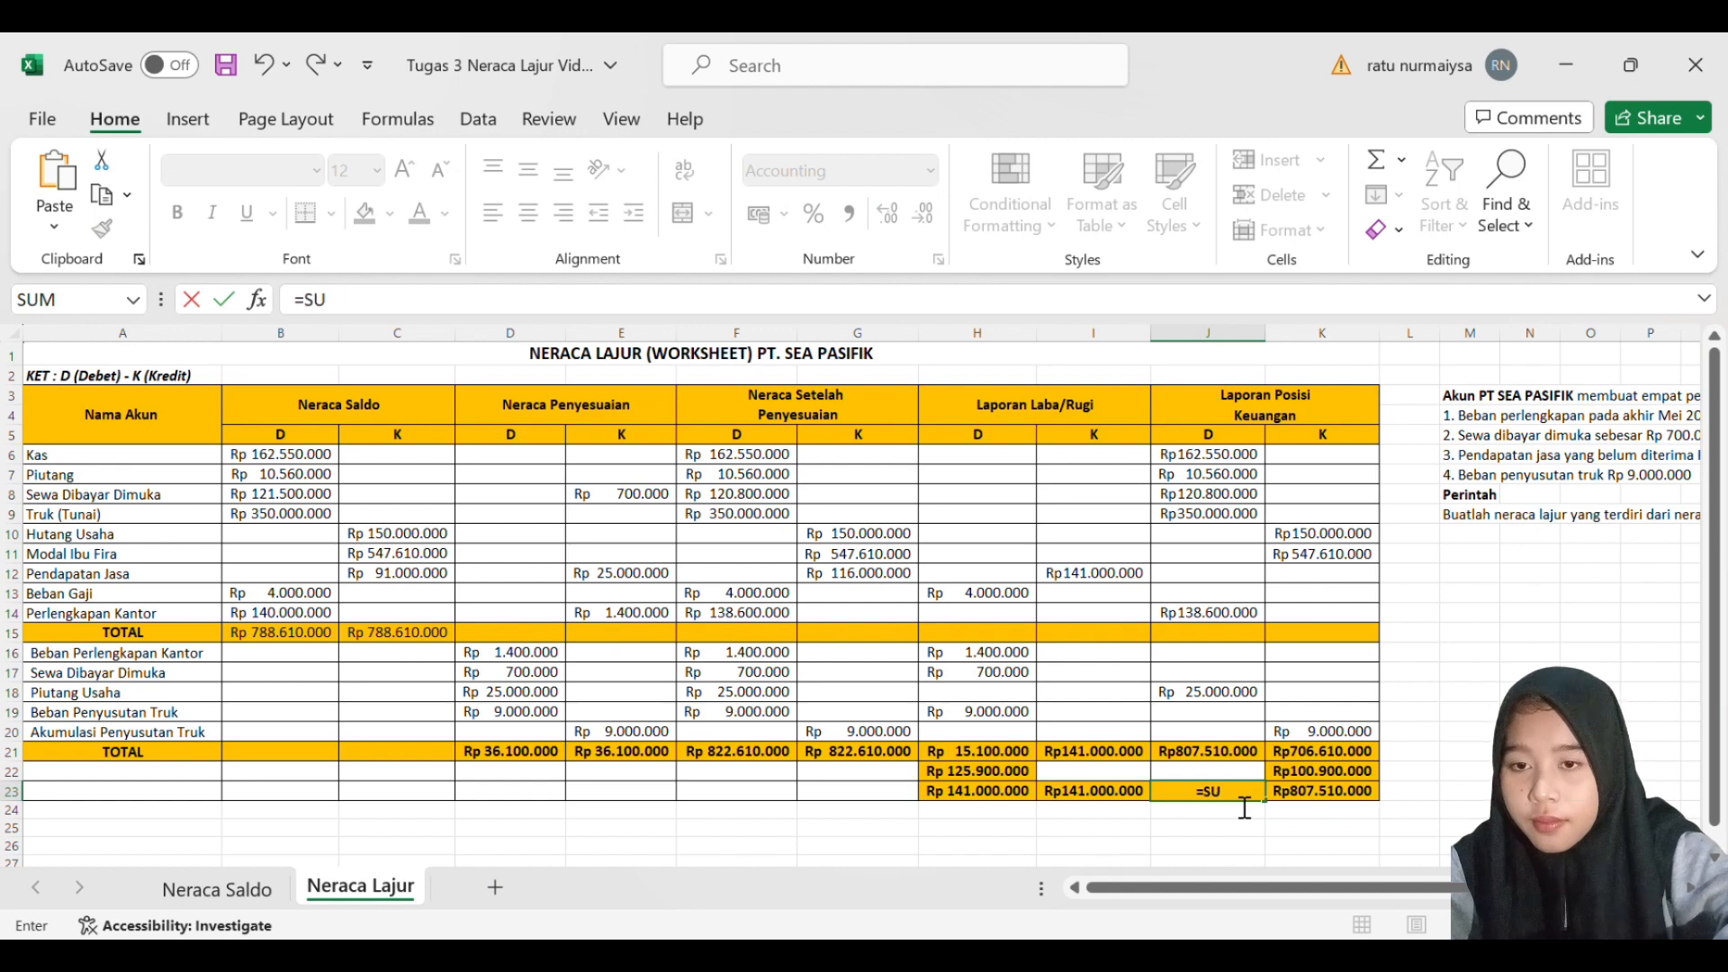
text(M()
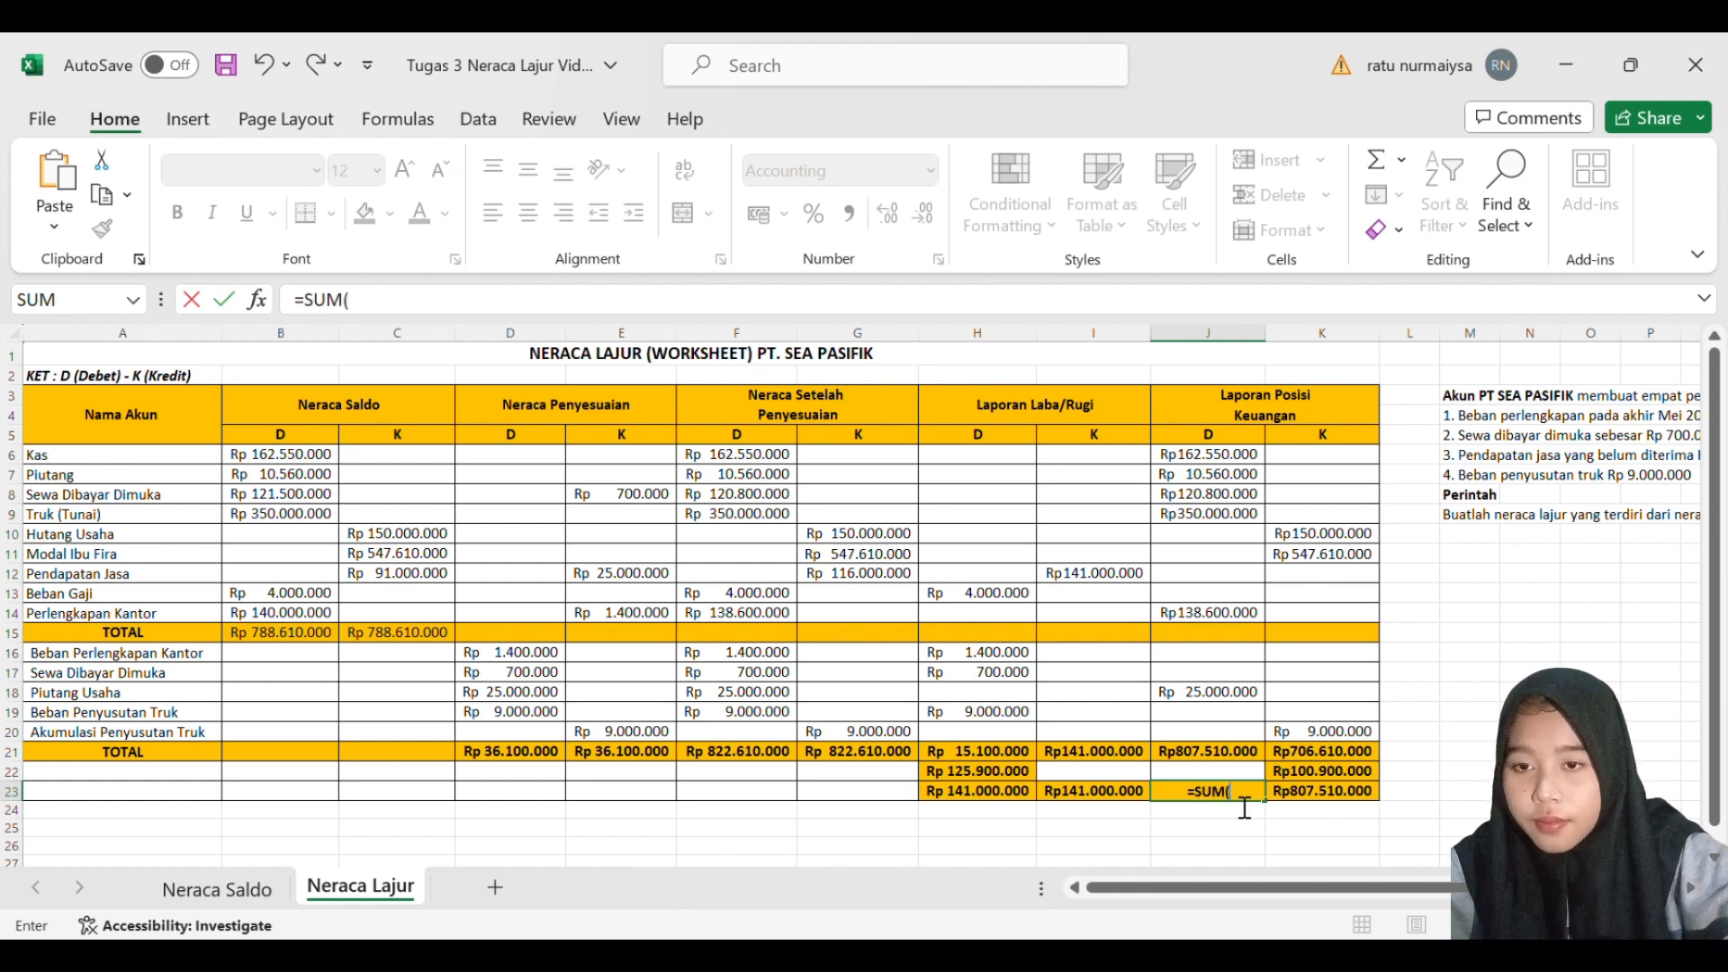
click(1235, 756)
key(Return)
click(1285, 842)
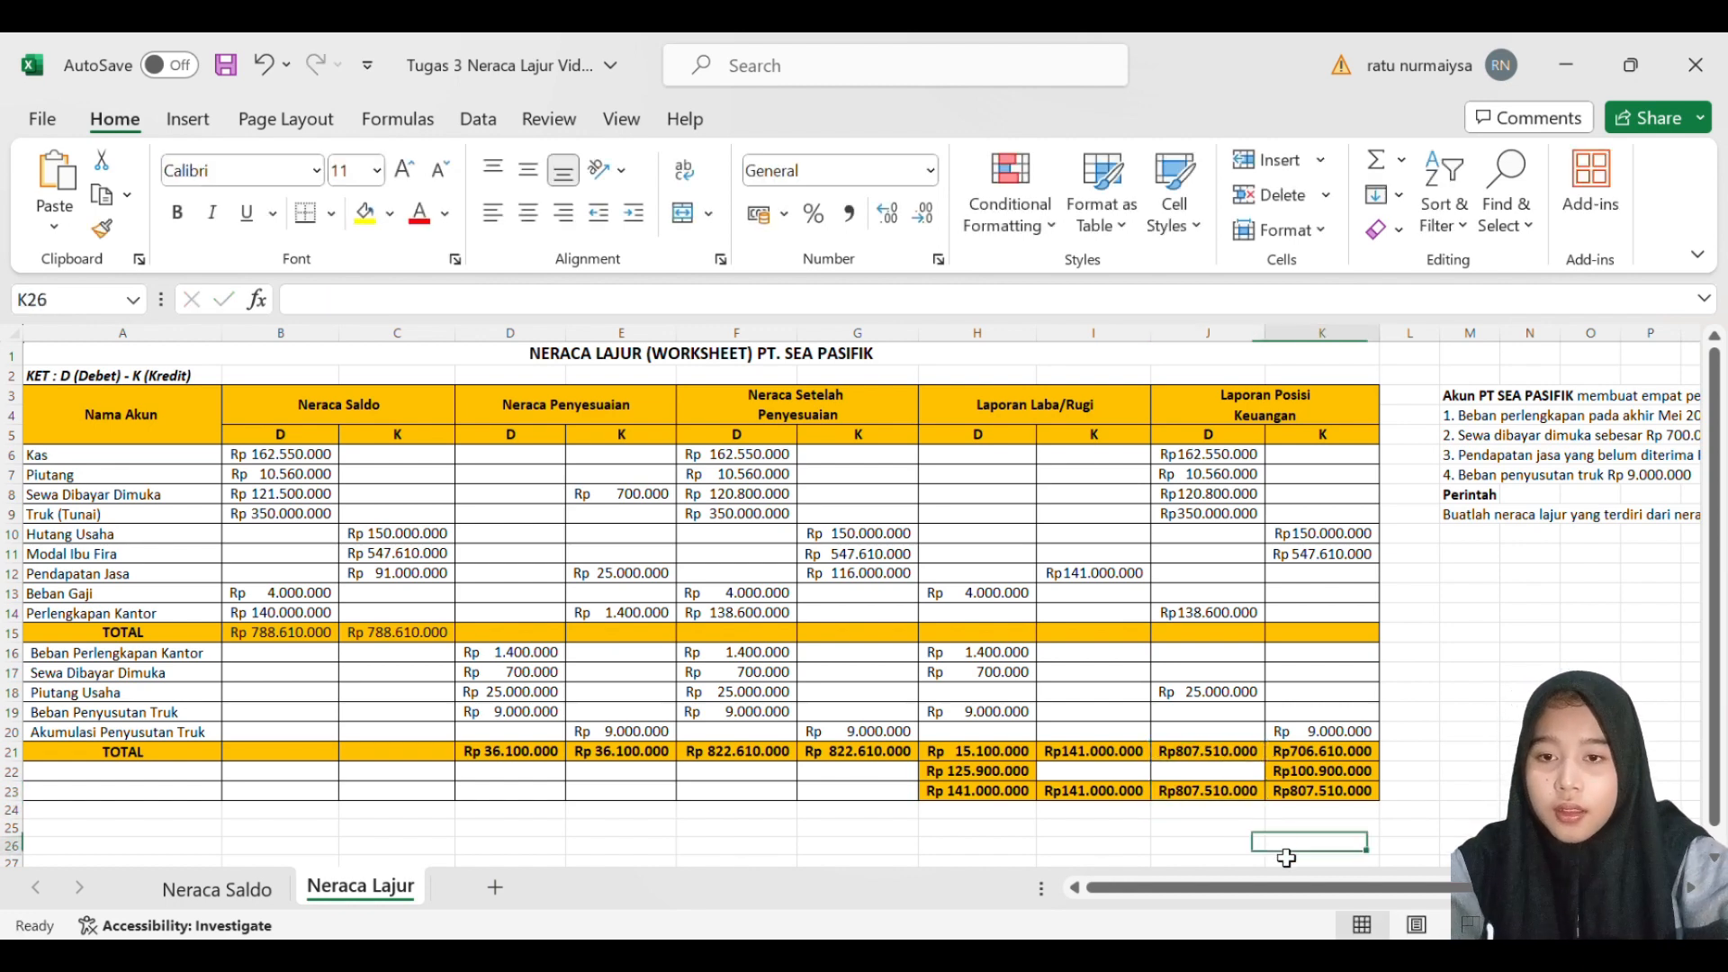
- Compare the final debit and credit totals of Laporan Posisi Keuangan in J23:K23
click(1254, 795)
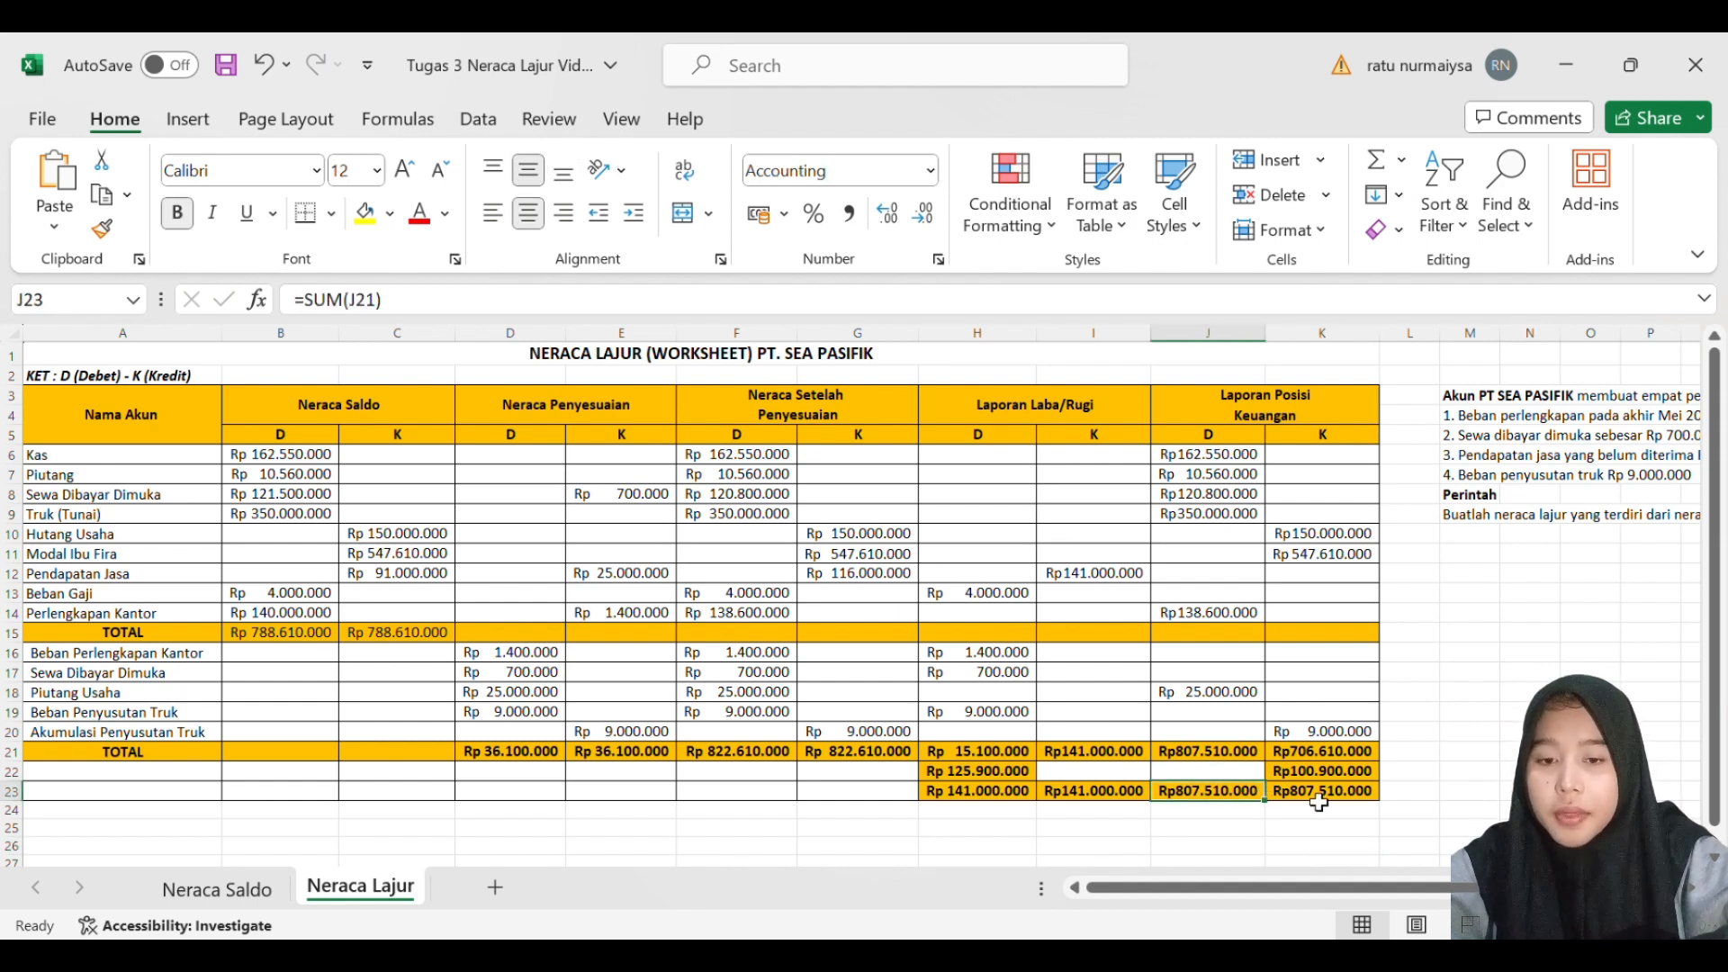
drag(1255, 795, 1319, 801)
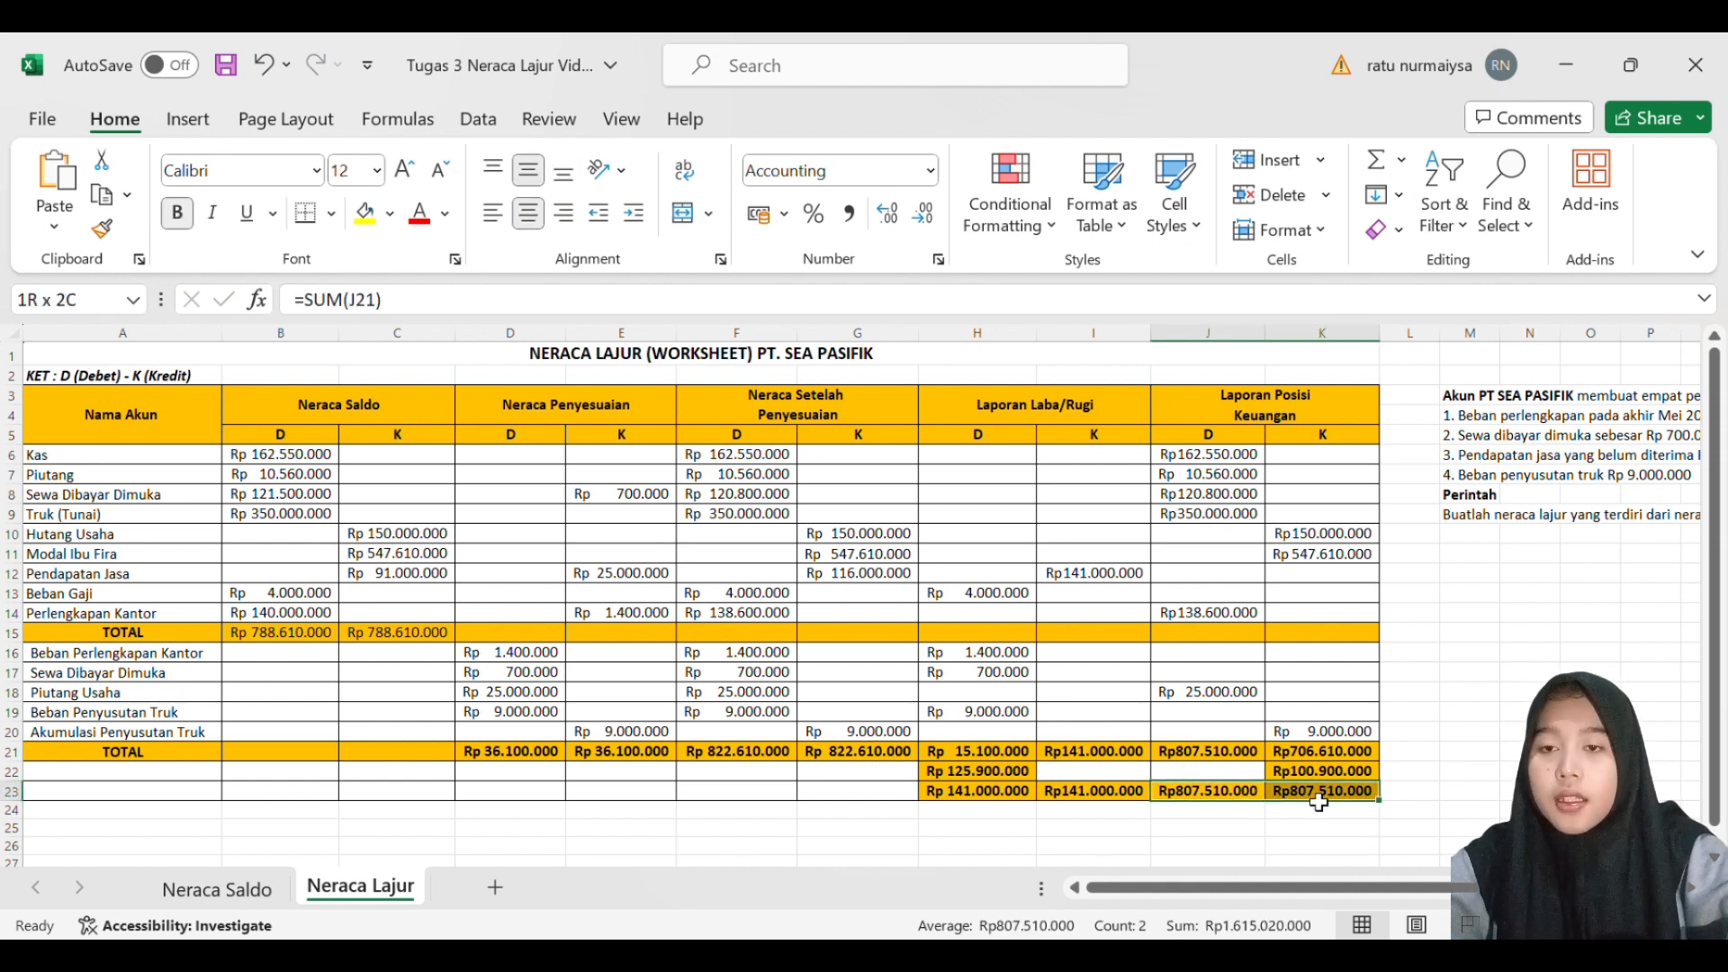
click(1348, 639)
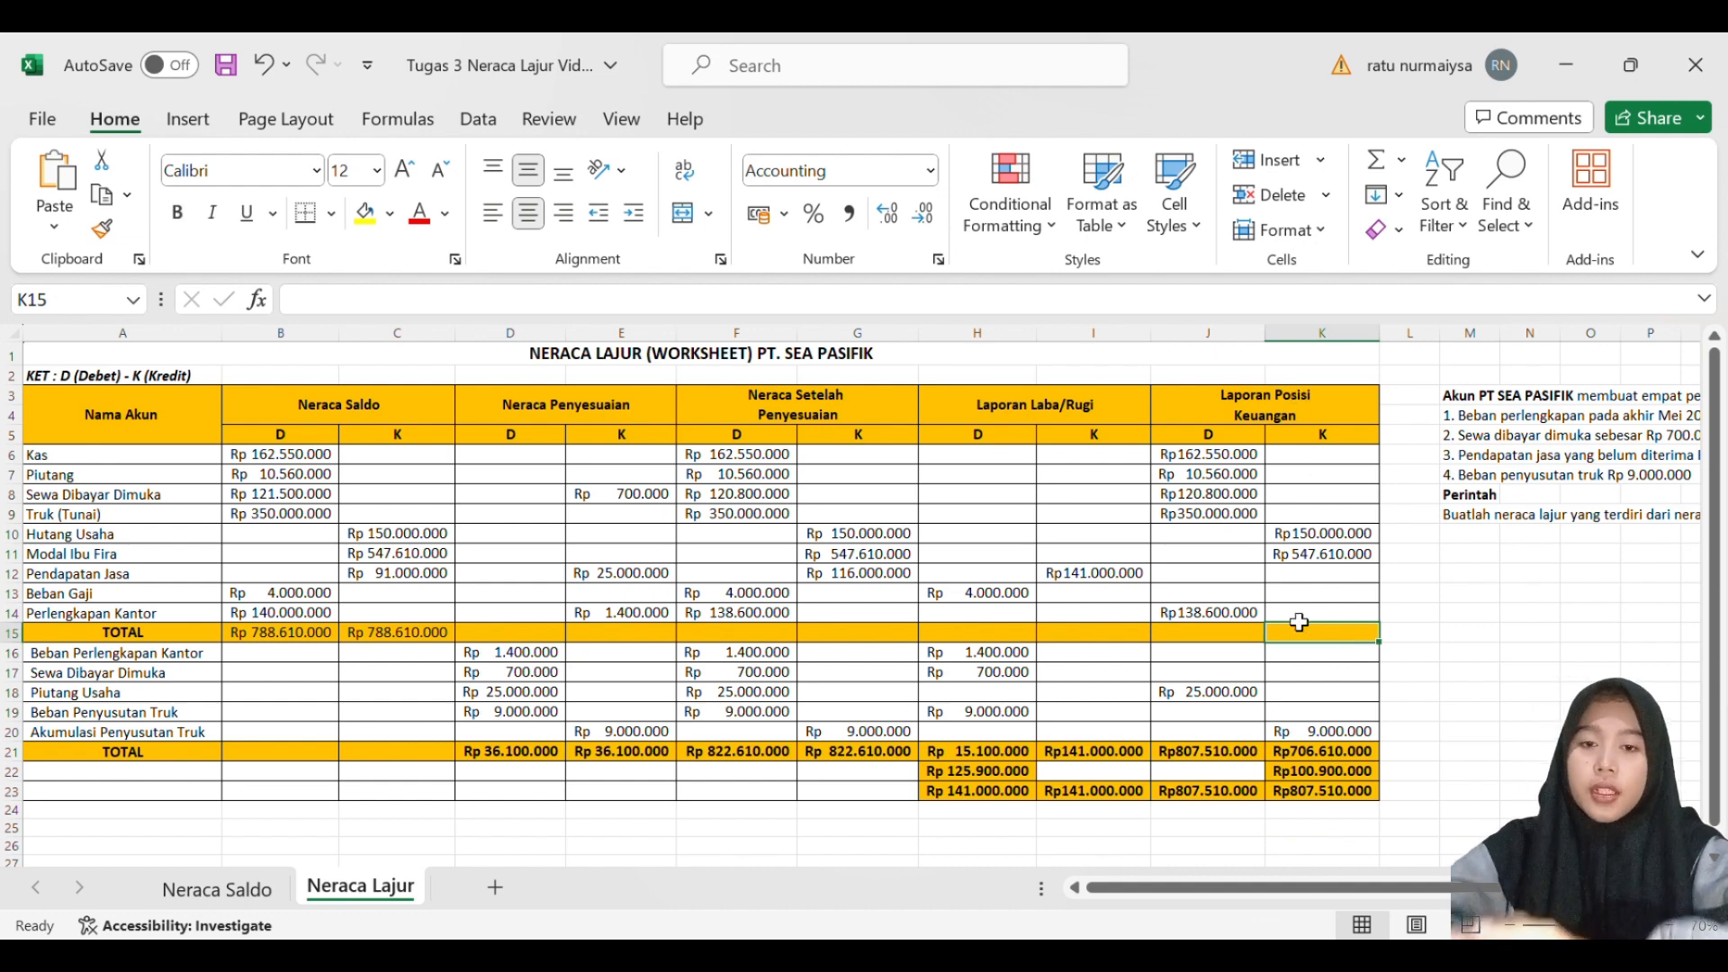